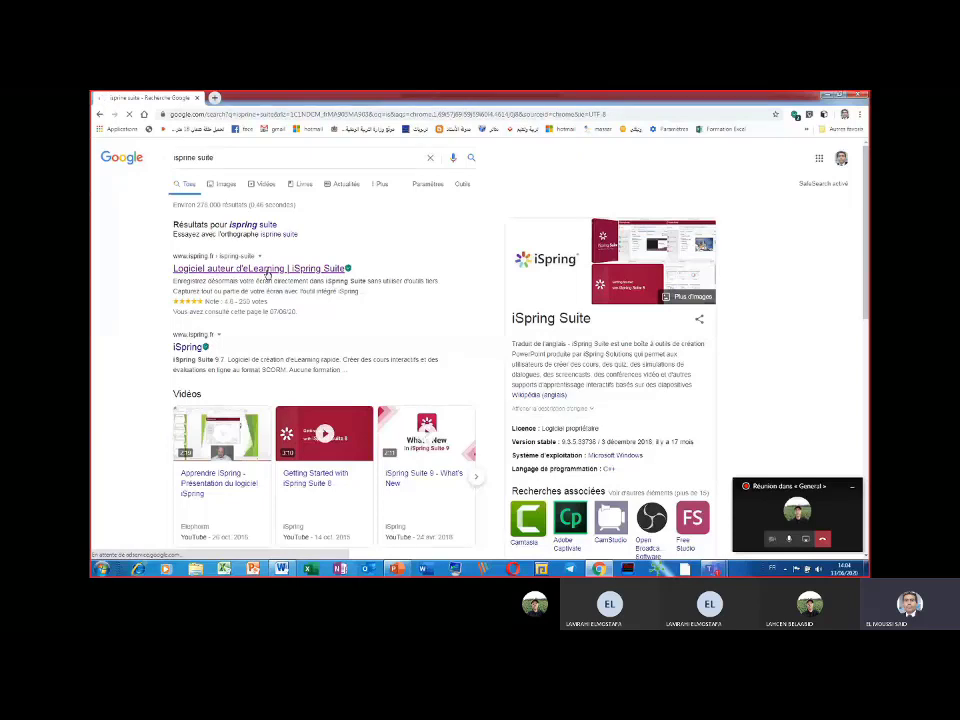
Open the iSpring Suite product page from the search results, view its free download offer and put the browser away.
{"action": "left_click", "coordinate": [268, 270]}
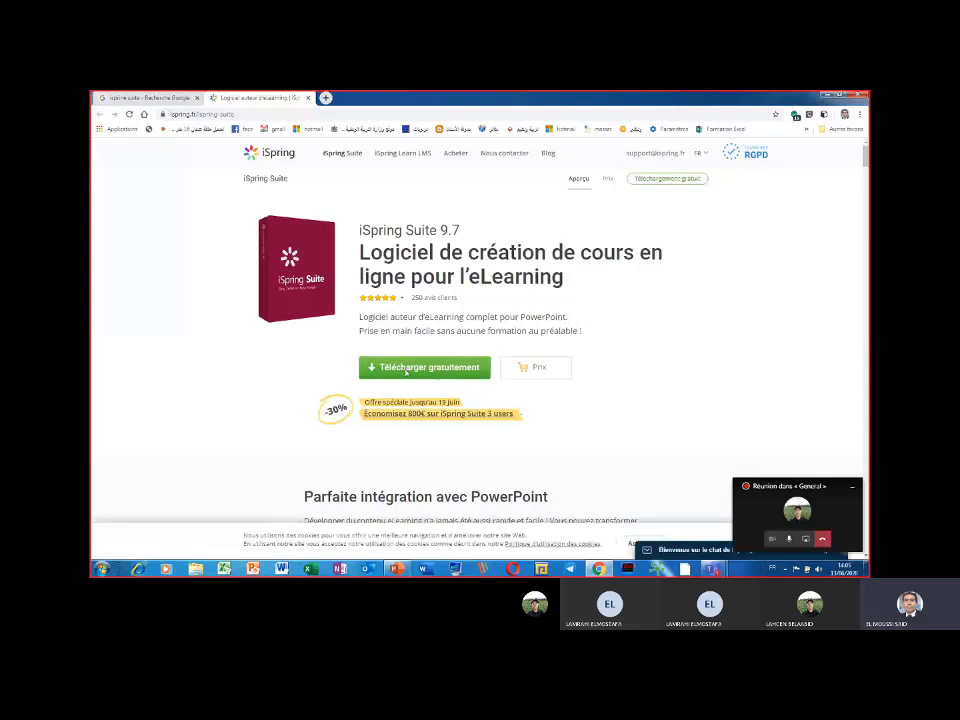
{"action": "left_click", "coordinate": [829, 97]}
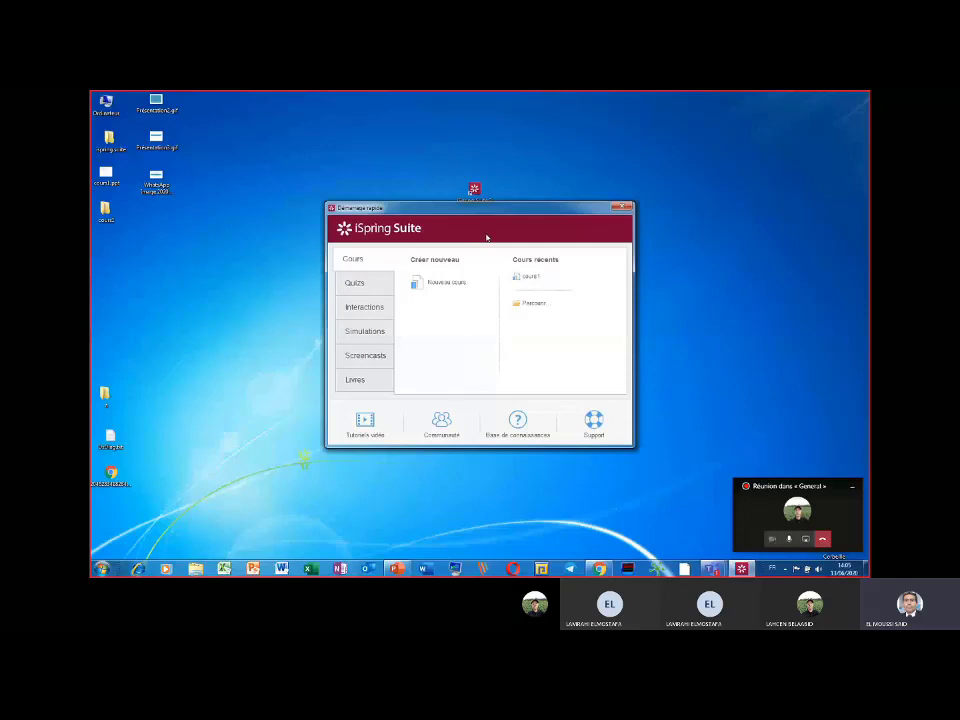
Create a new course from the iSpring Suite quick start window and bring up its blank presentation in PowerPoint.
{"action": "left_click", "coordinate": [525, 278]}
{"action": "left_click", "coordinate": [526, 280]}
{"action": "left_click", "coordinate": [355, 282]}
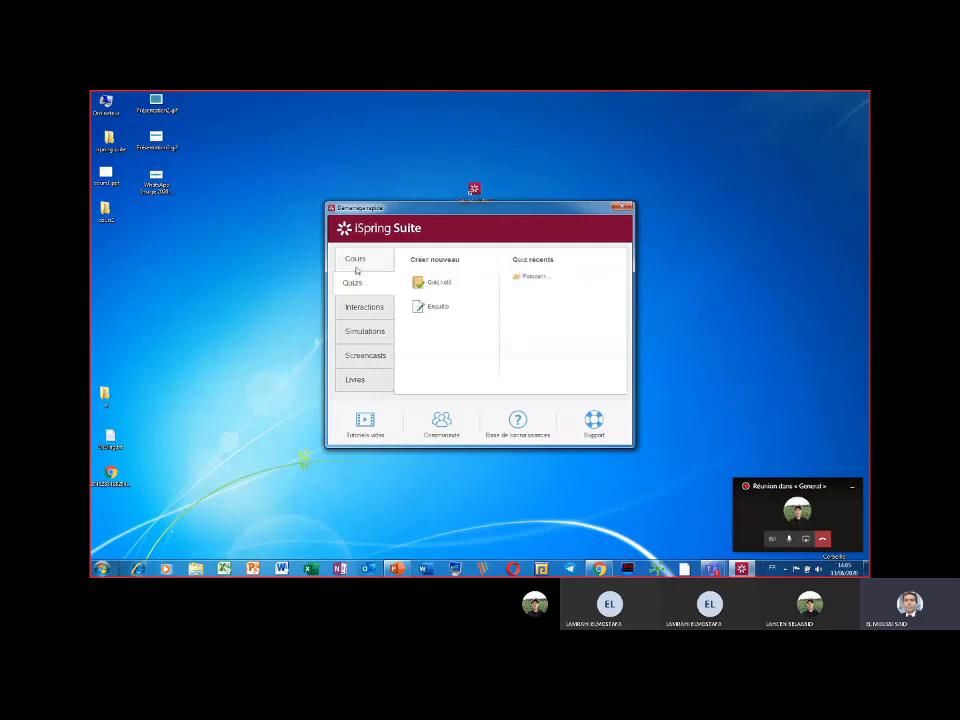
{"action": "left_click", "coordinate": [356, 261]}
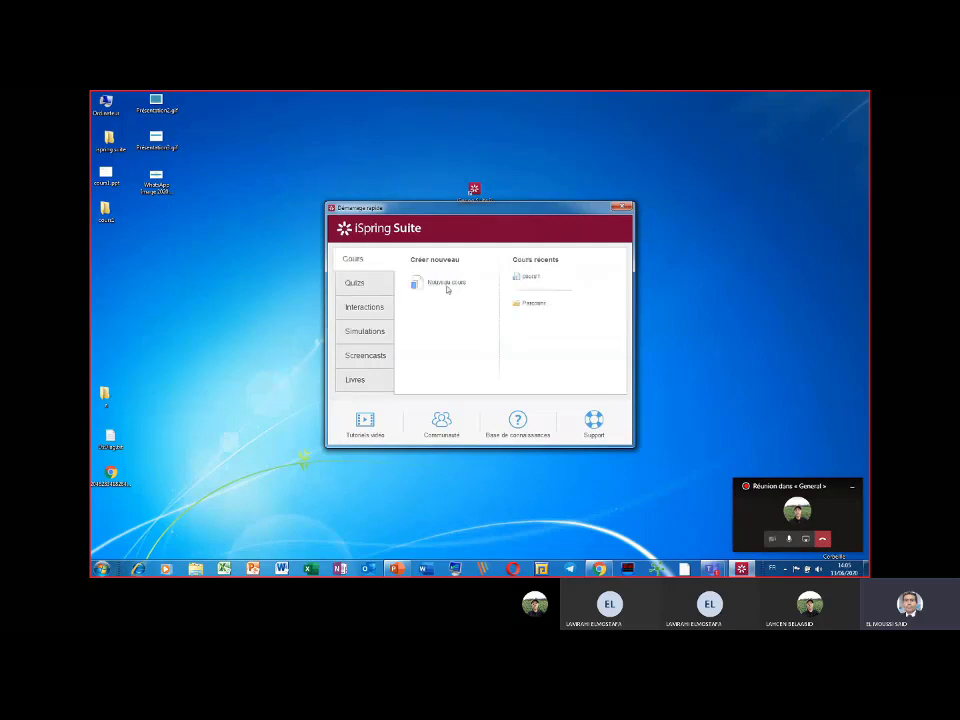
{"action": "left_click", "coordinate": [437, 283]}
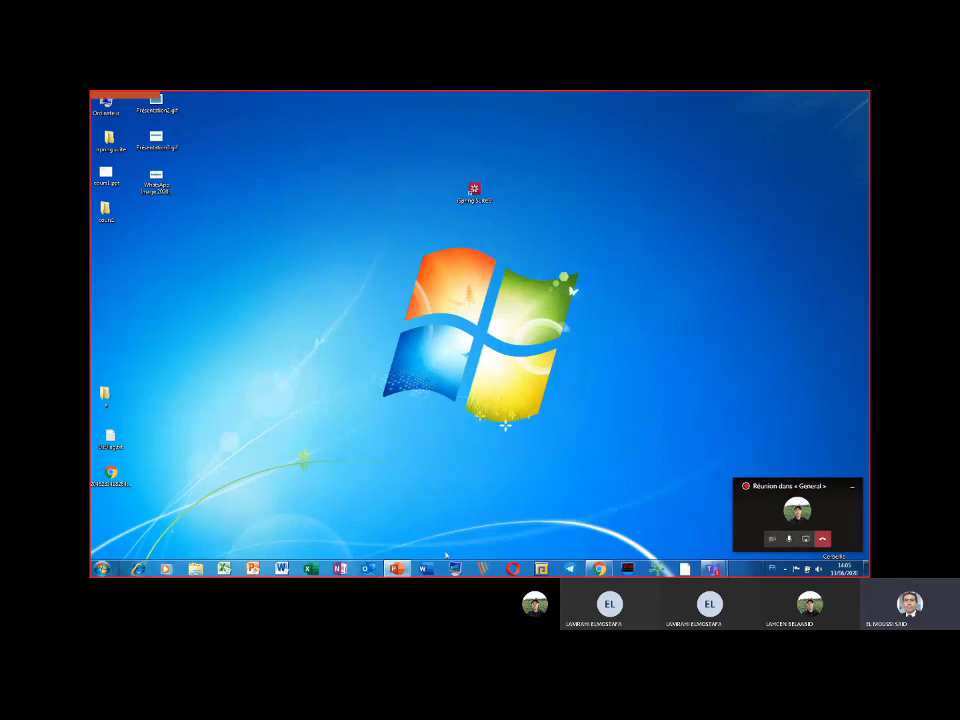
{"action": "left_click", "coordinate": [396, 570]}
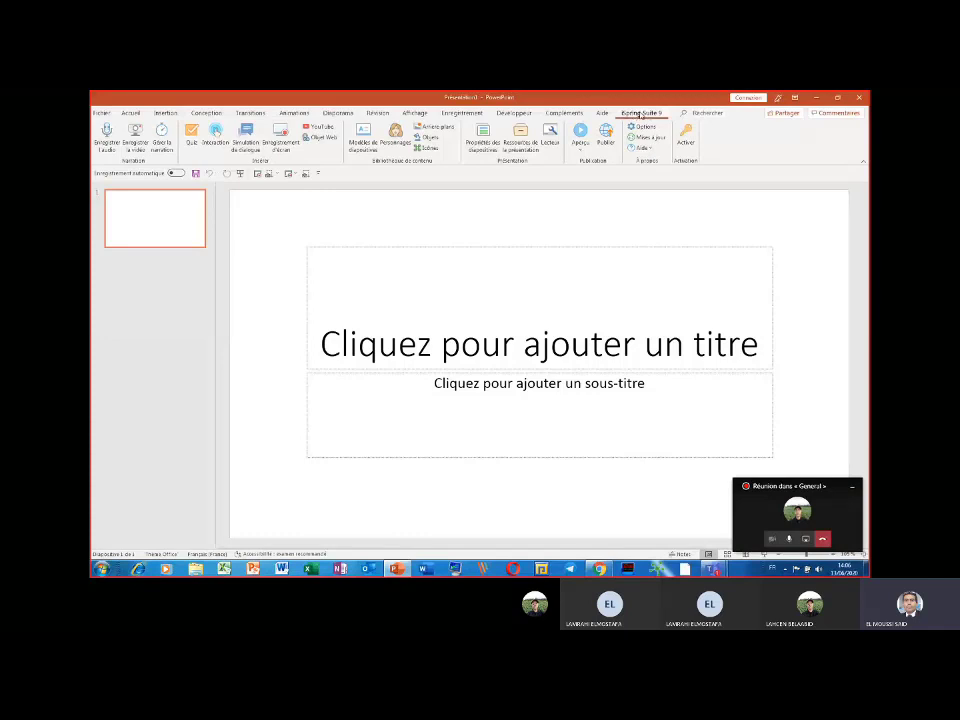
{"action": "left_click", "coordinate": [102, 113]}
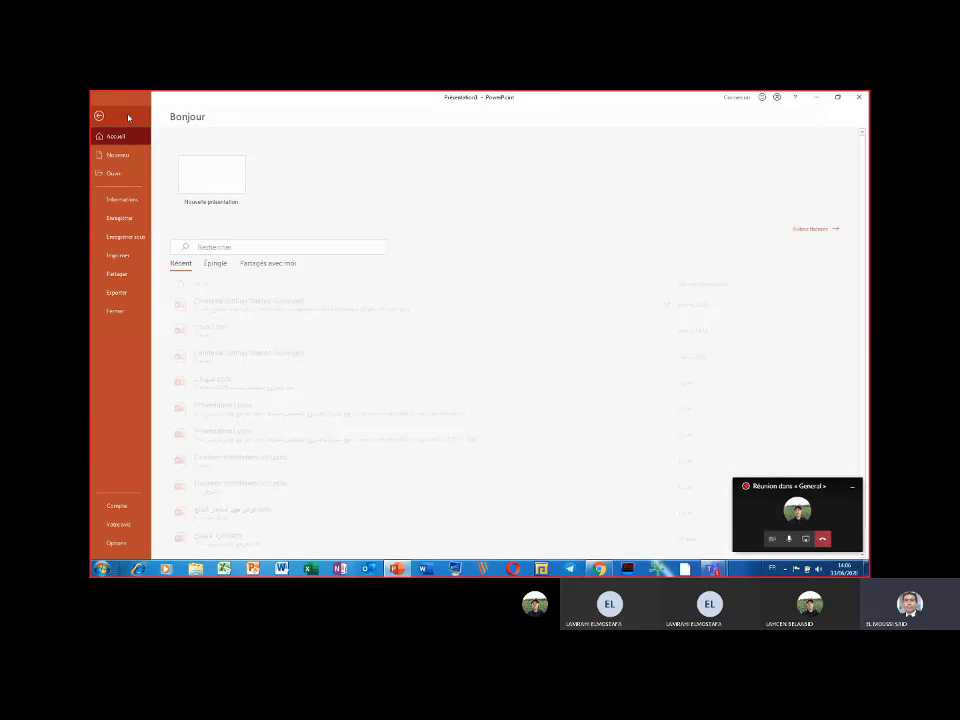
{"action": "left_click", "coordinate": [99, 117]}
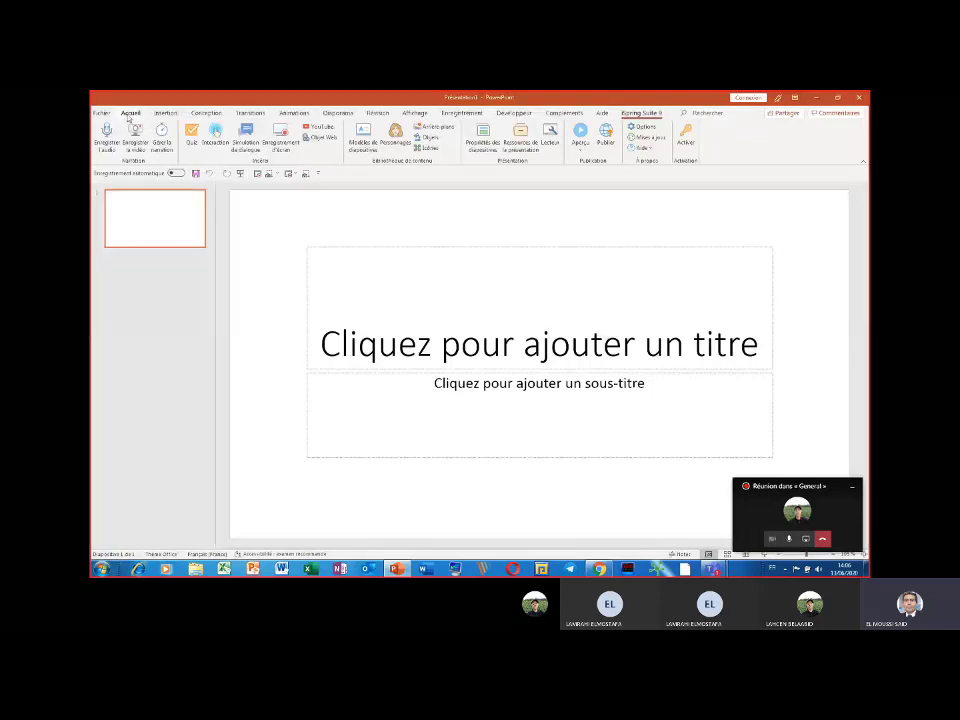
{"action": "left_click", "coordinate": [129, 116]}
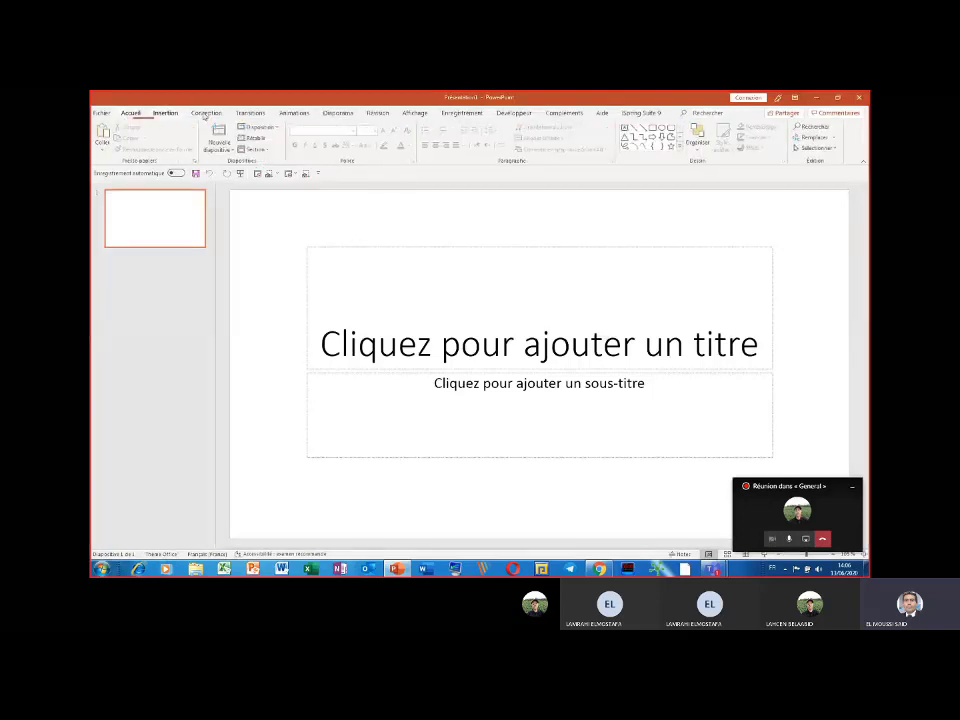
{"action": "scroll", "coordinate": [300, 116], "scroll_direction": "down", "scroll_amount": 12}
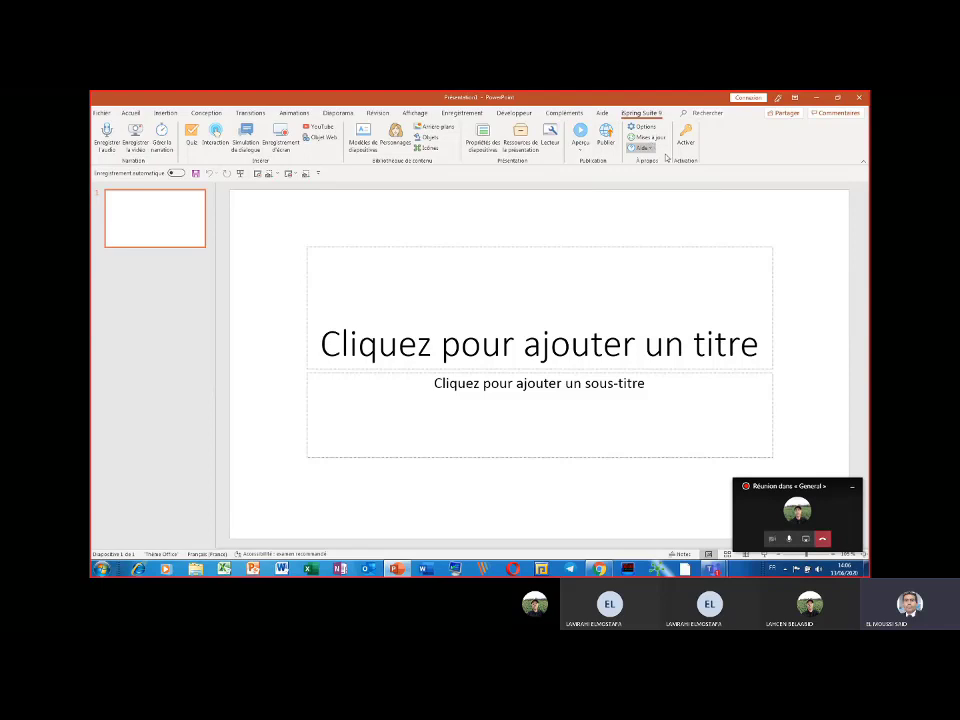
Start an audio narration, save the presentation as cours2.pptx for it, and close the voice-over recorder without recording.
{"action": "left_click", "coordinate": [107, 138]}
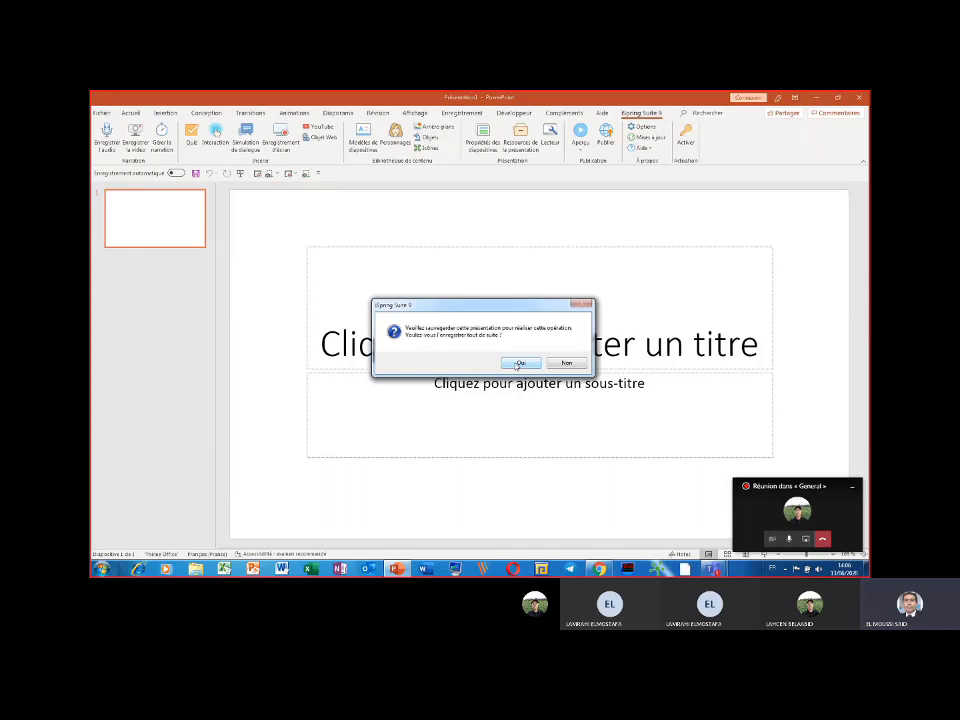
{"action": "left_click", "coordinate": [518, 363]}
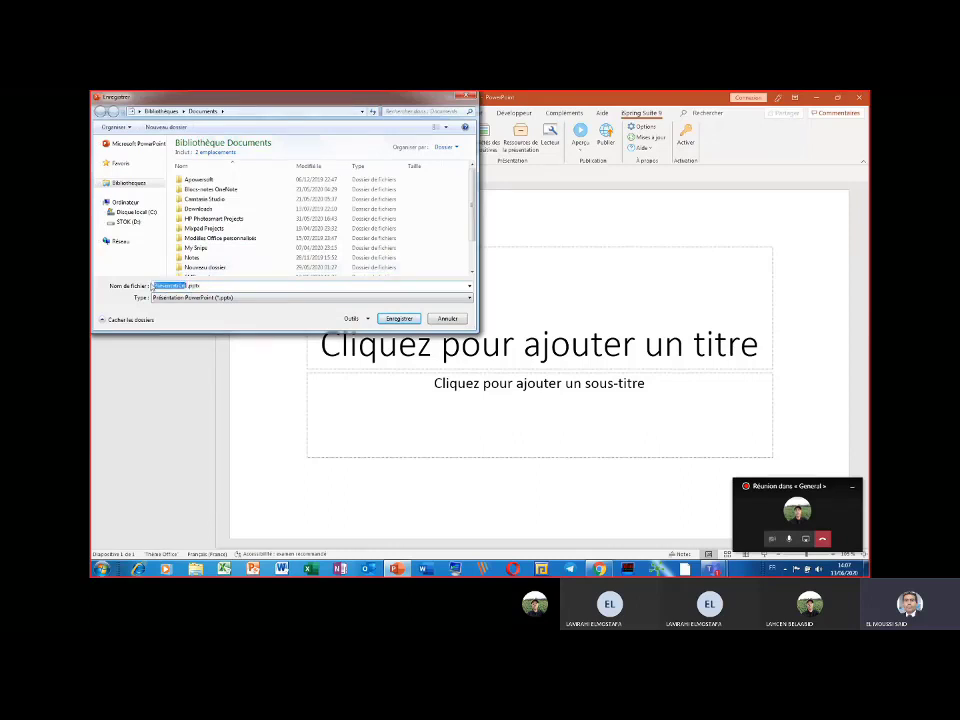
{"action": "type", "text": "tp1l"}
{"action": "left_click_drag", "start_coordinate": [167, 286], "coordinate": [172, 286]}
{"action": "left_click", "coordinate": [399, 318]}
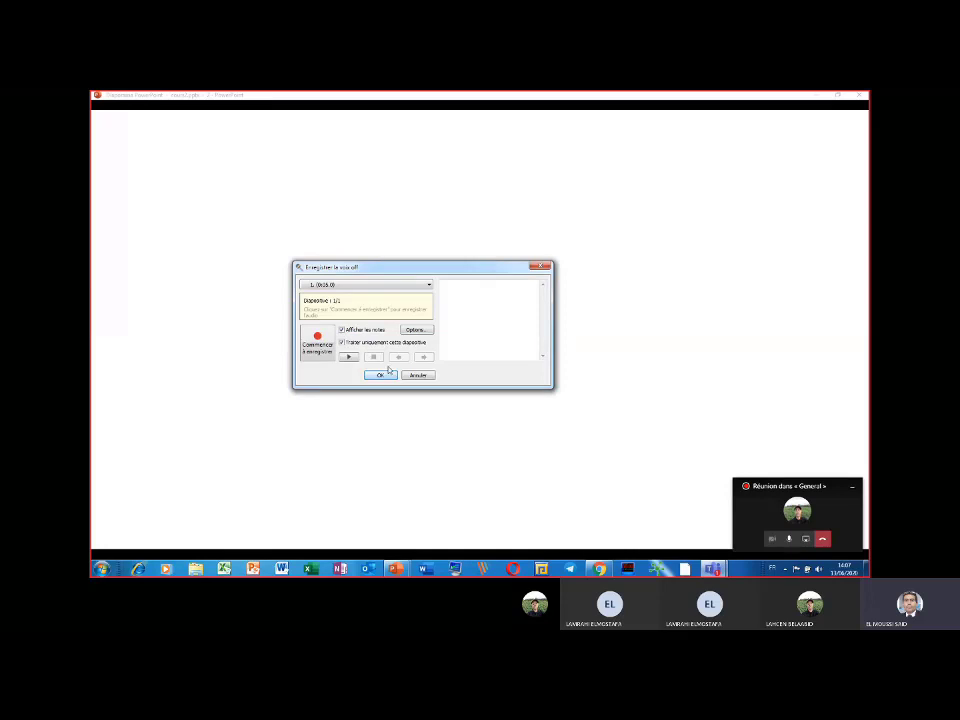
{"action": "left_click", "coordinate": [542, 268]}
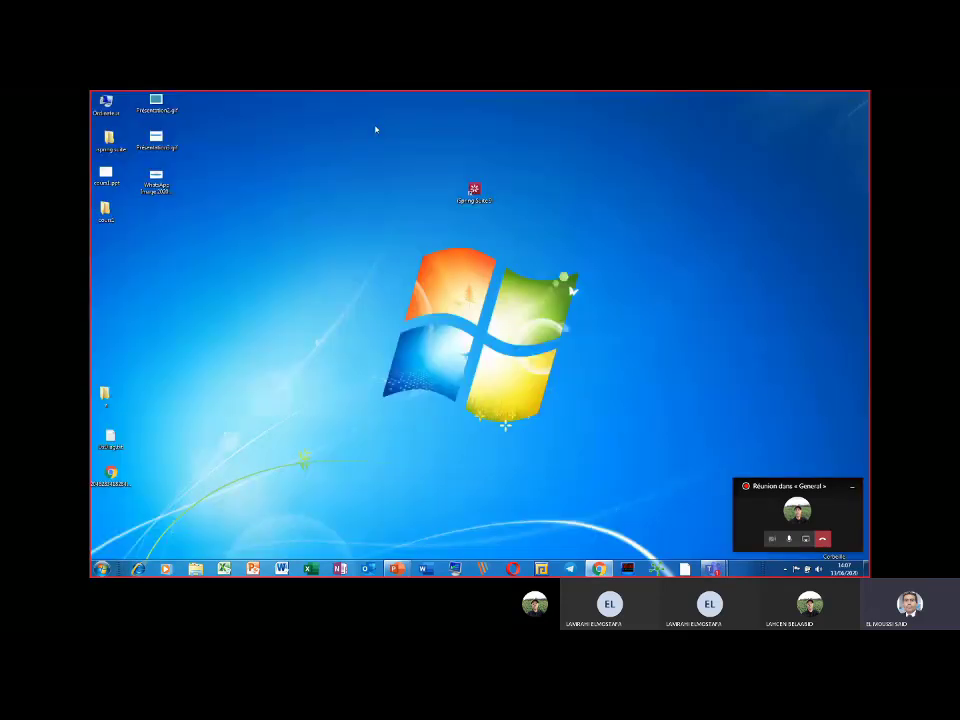
Insert the Titre du cours slide template from the first theme group and reopen the slide template library.
{"action": "left_click", "coordinate": [398, 569]}
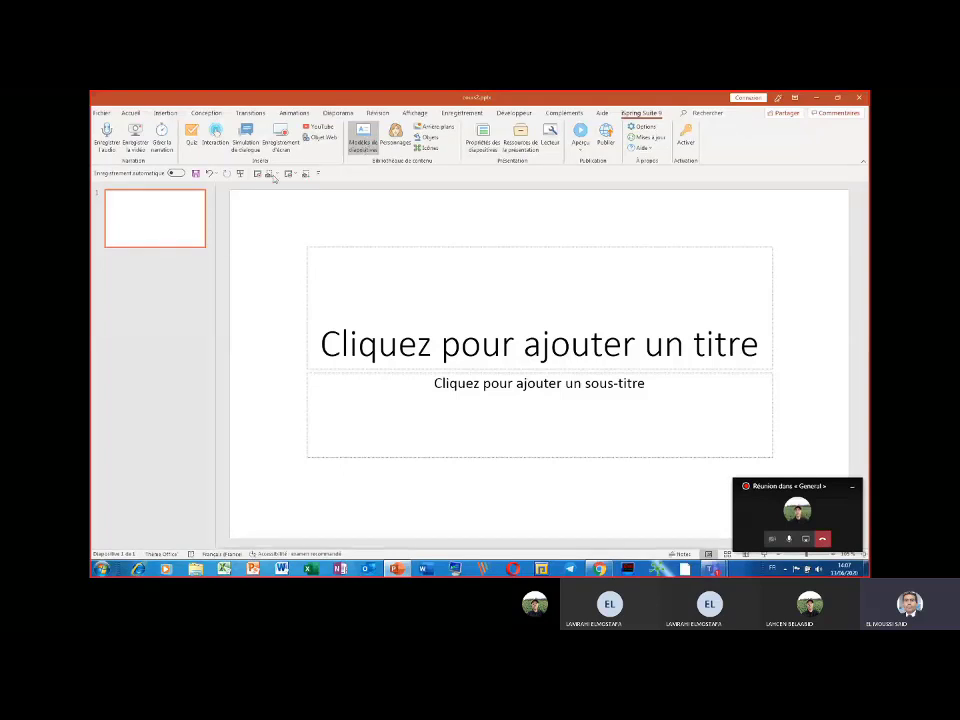
{"action": "left_click", "coordinate": [366, 141]}
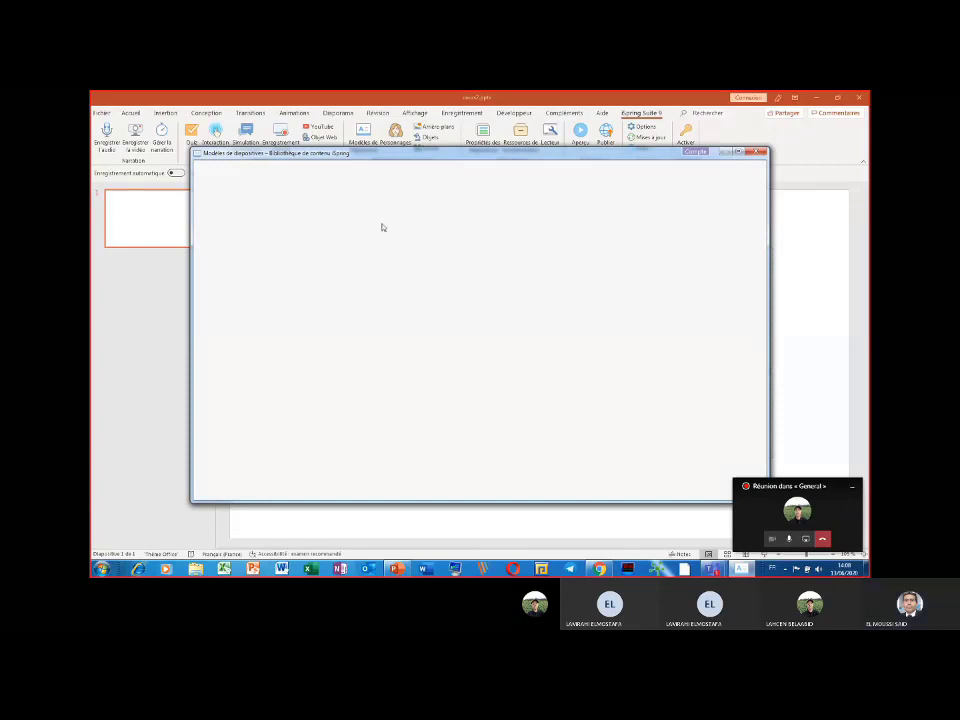
{"action": "left_click_drag", "start_coordinate": [301, 156], "coordinate": [332, 168]}
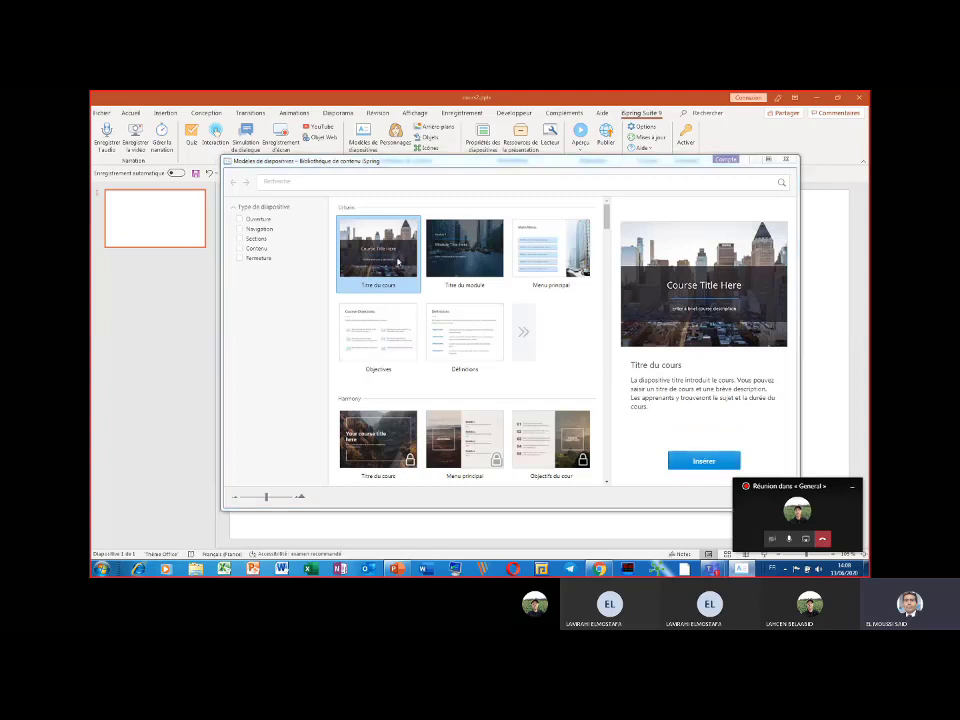
{"action": "double_click", "coordinate": [398, 262]}
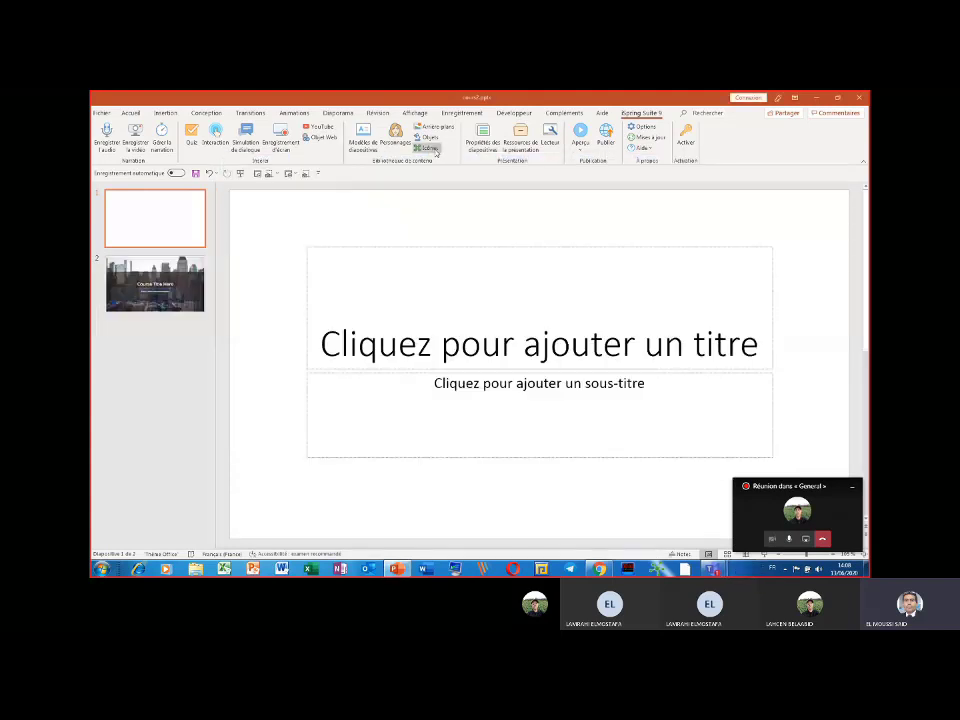
{"action": "left_click", "coordinate": [363, 145]}
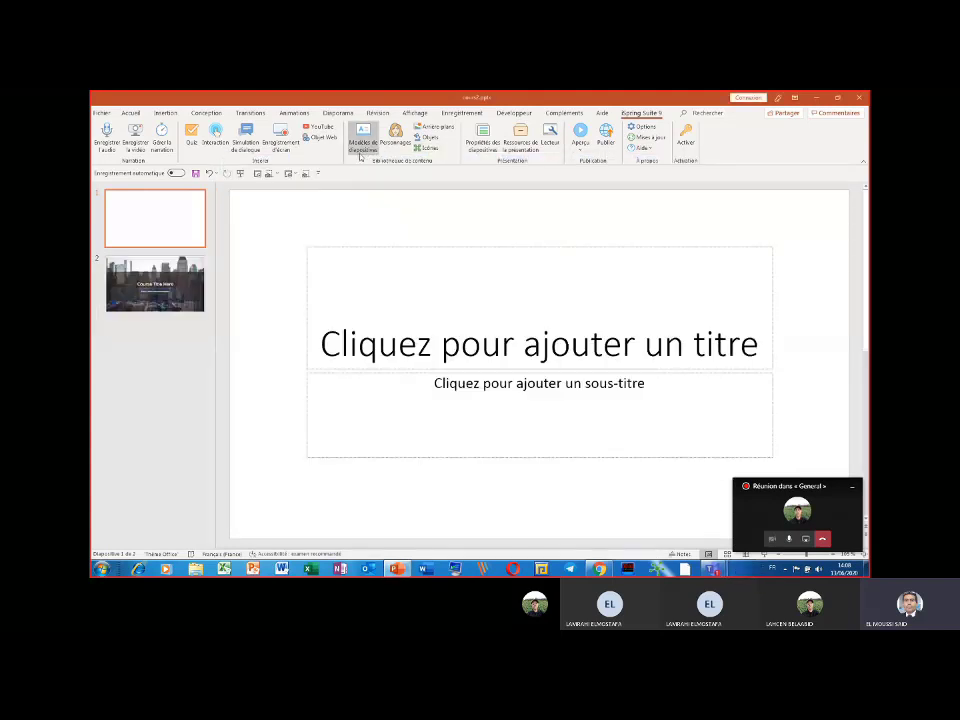
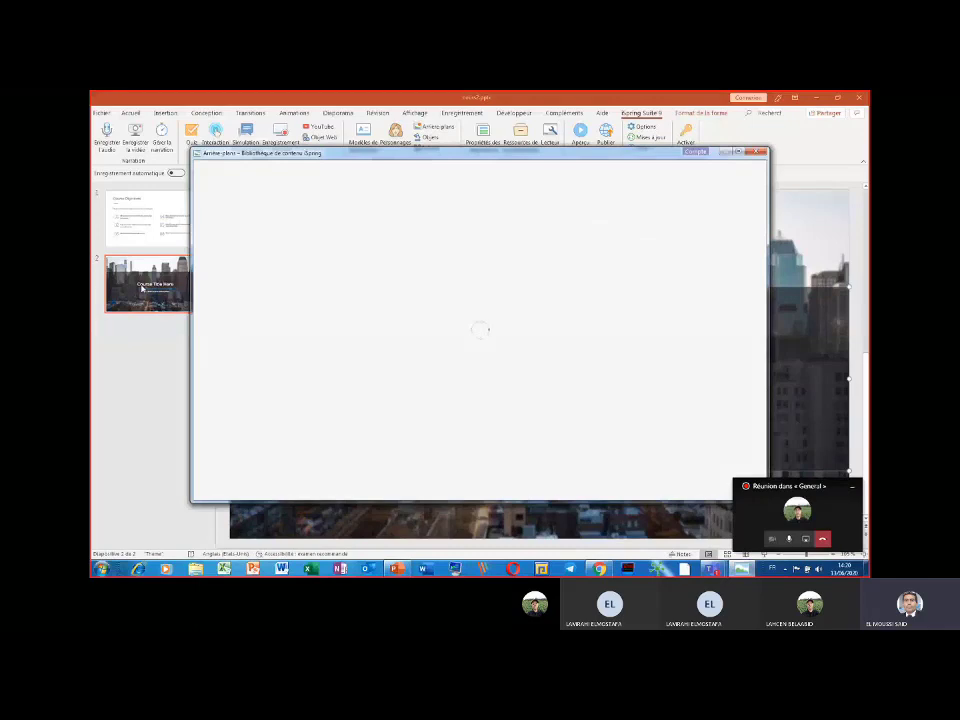
Apply the stadium background from the iSpring content library to slide 2 and the car showroom background to slide 1.
{"action": "left_click", "coordinate": [347, 430]}
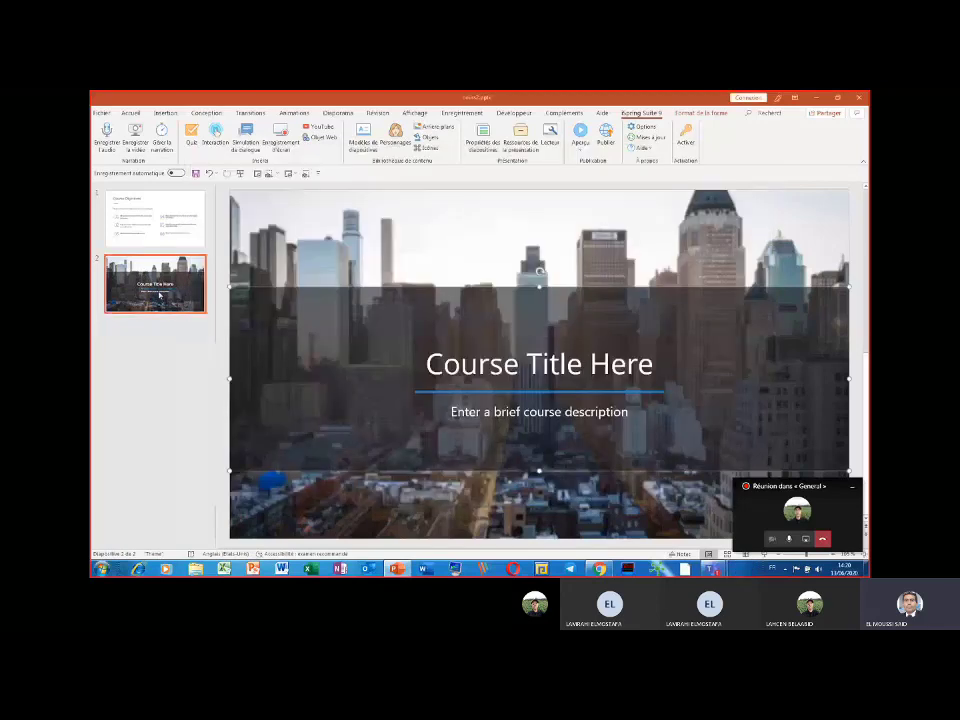
{"action": "left_click", "coordinate": [170, 224]}
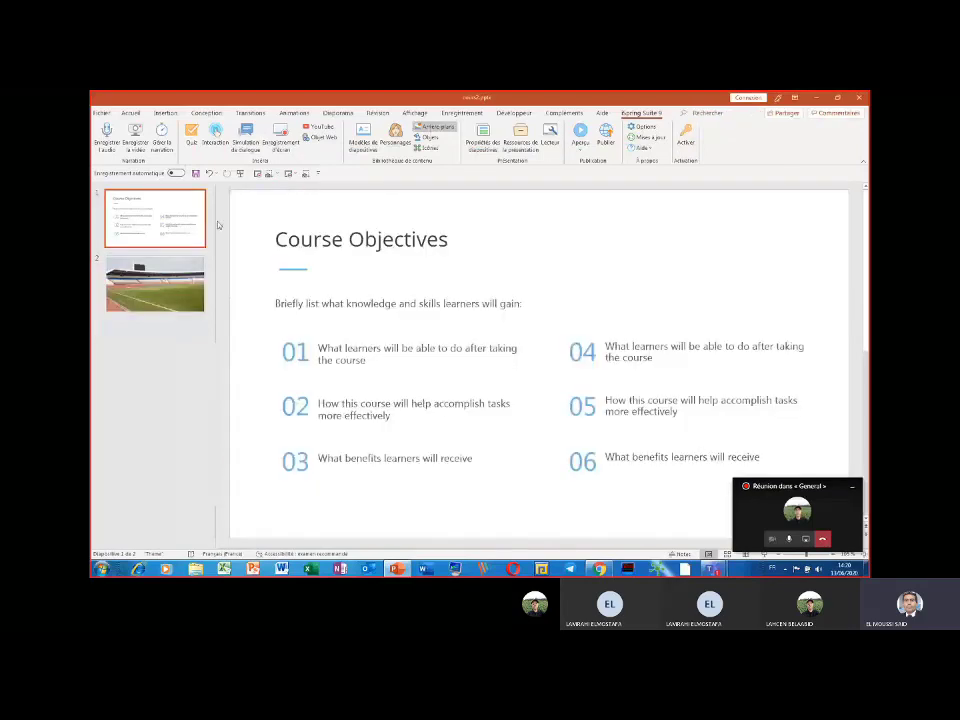
{"action": "left_click", "coordinate": [434, 128]}
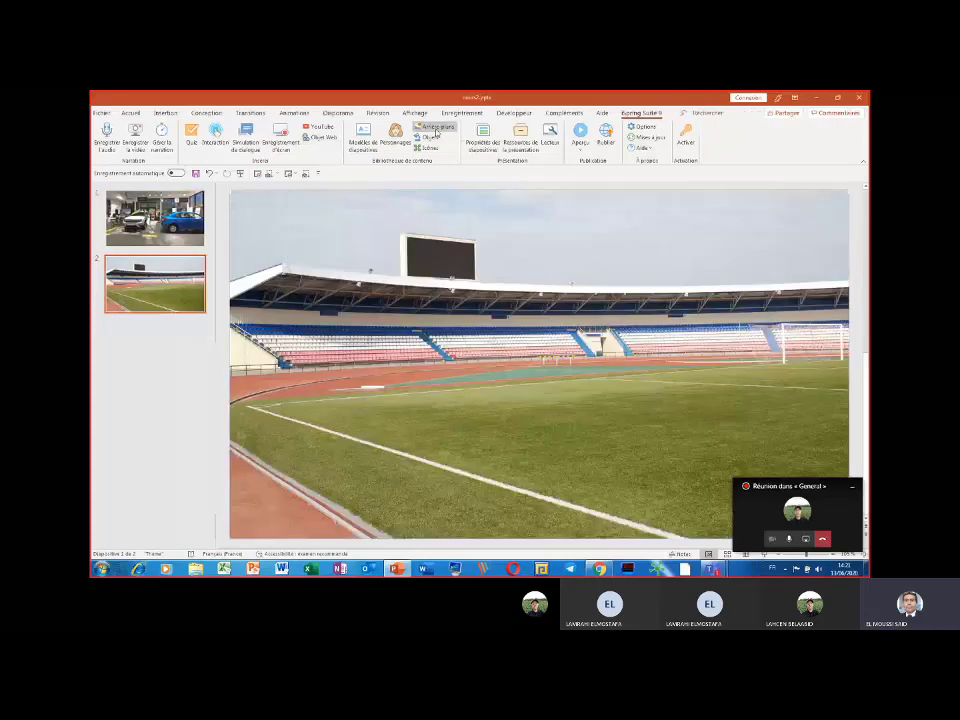
Insert the green Post-it object from the content library on slide 2 and place it beside the stadium scoreboard.
{"action": "left_click", "coordinate": [430, 137]}
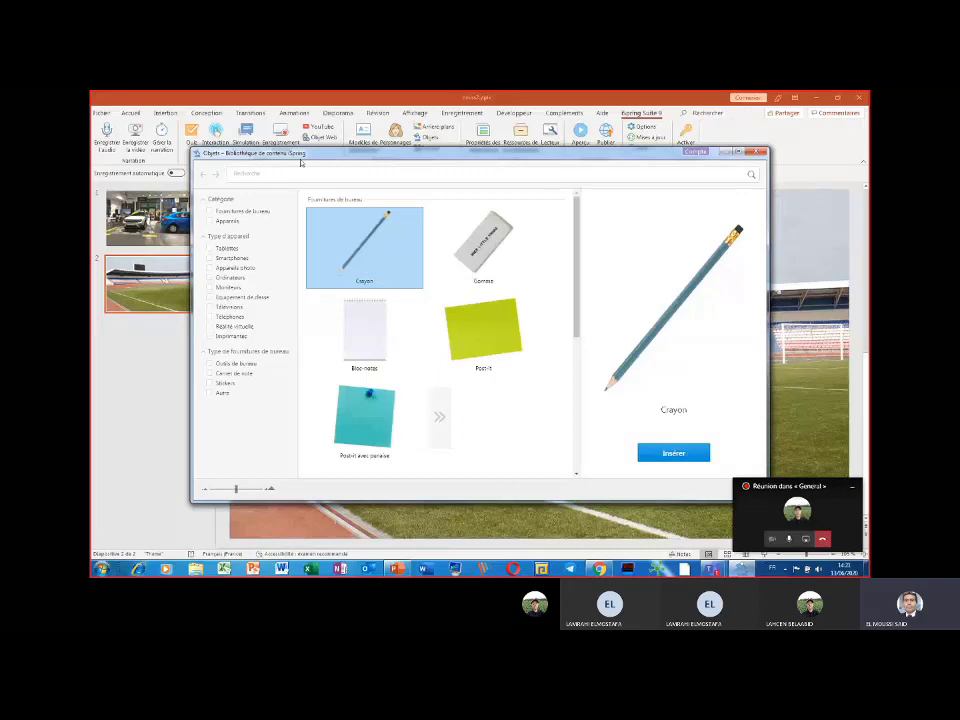
{"action": "left_click", "coordinate": [483, 328]}
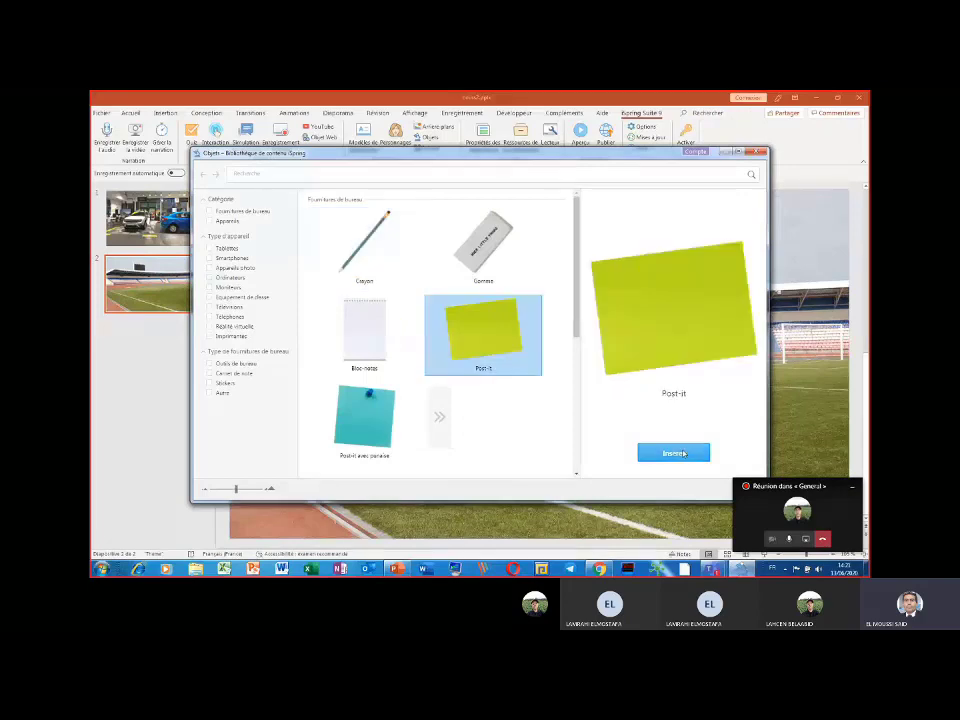
{"action": "left_click", "coordinate": [684, 454]}
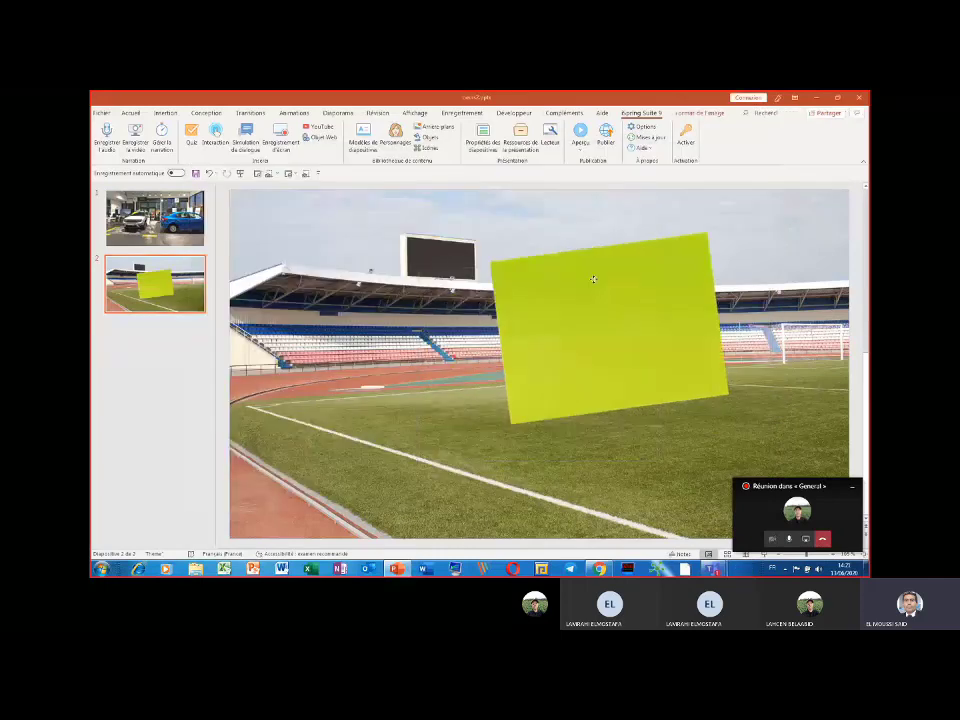
{"action": "mouse_move", "coordinate": [593, 279]}
{"action": "left_mouse_down"}
{"action": "mouse_move", "coordinate": [488, 272]}
{"action": "mouse_move", "coordinate": [593, 274]}
{"action": "left_mouse_up"}
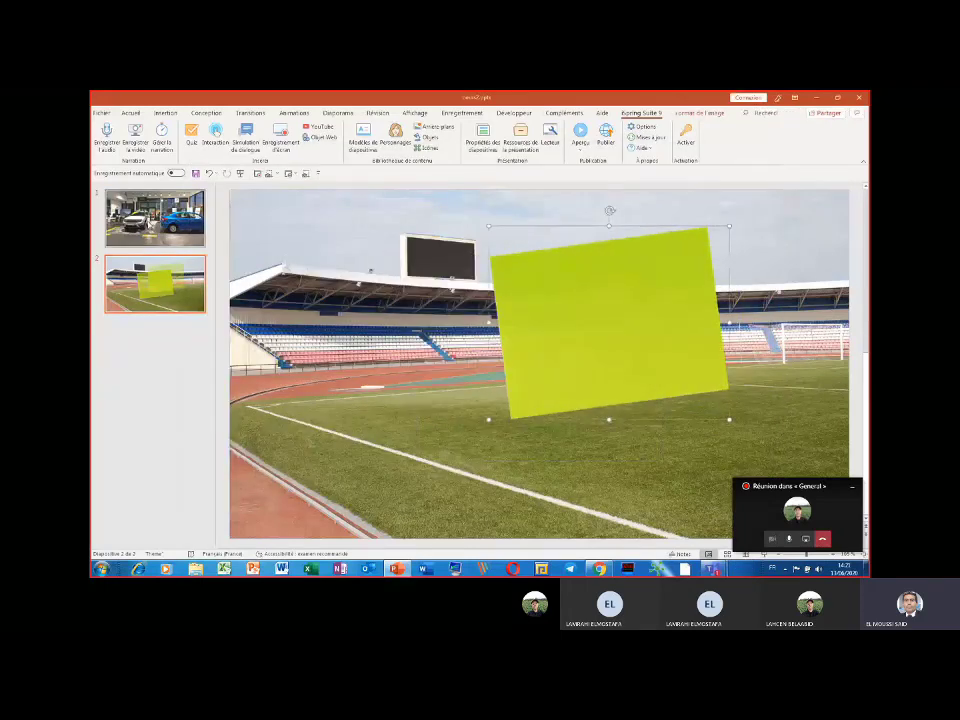
{"action": "key", "text": "Page_Up"}
{"action": "key", "text": "Page_Down"}
{"action": "left_click", "coordinate": [600, 320]}
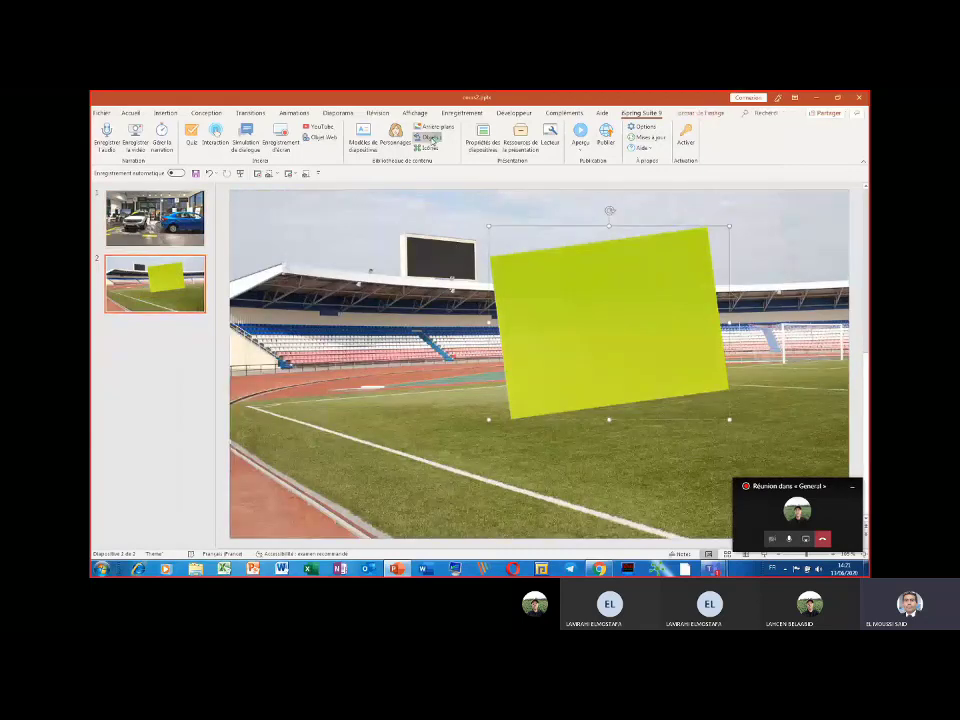
Browse the object library filtered by Tablettes, Smartphones, Téléphones and Outils de bureau, and close it without inserting anything.
{"action": "left_click", "coordinate": [431, 138]}
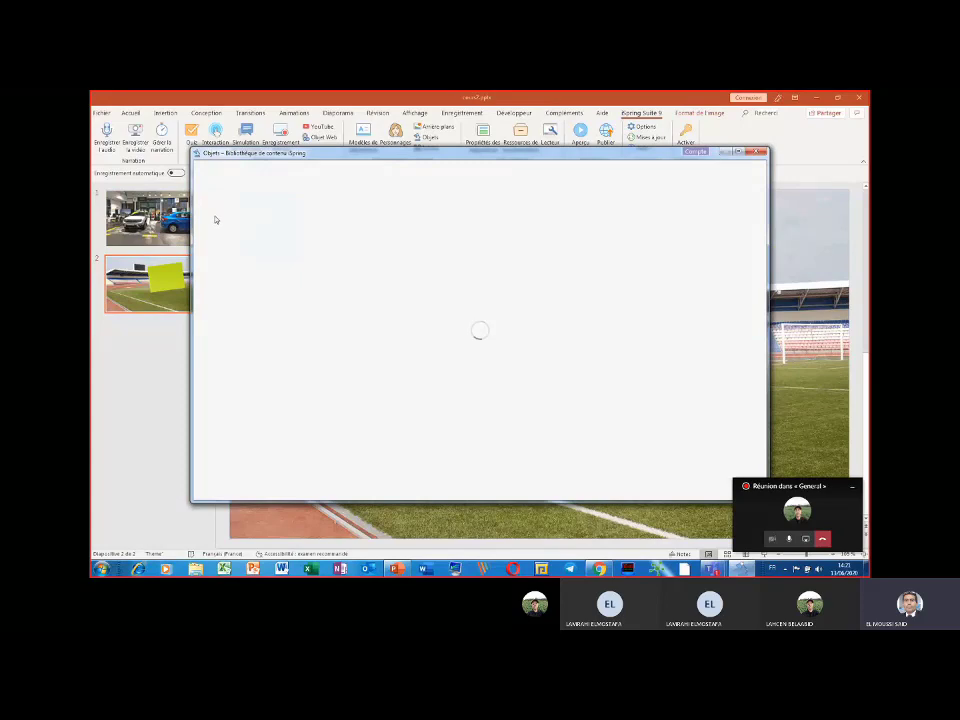
{"action": "left_click", "coordinate": [225, 248]}
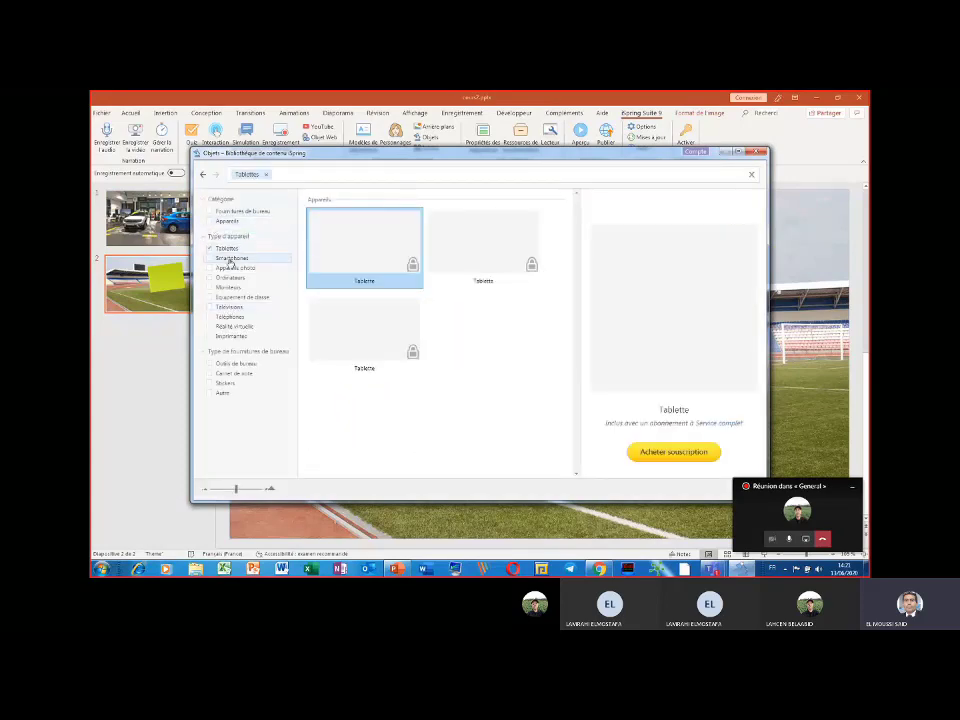
{"action": "left_click", "coordinate": [232, 258]}
{"action": "left_click", "coordinate": [230, 316]}
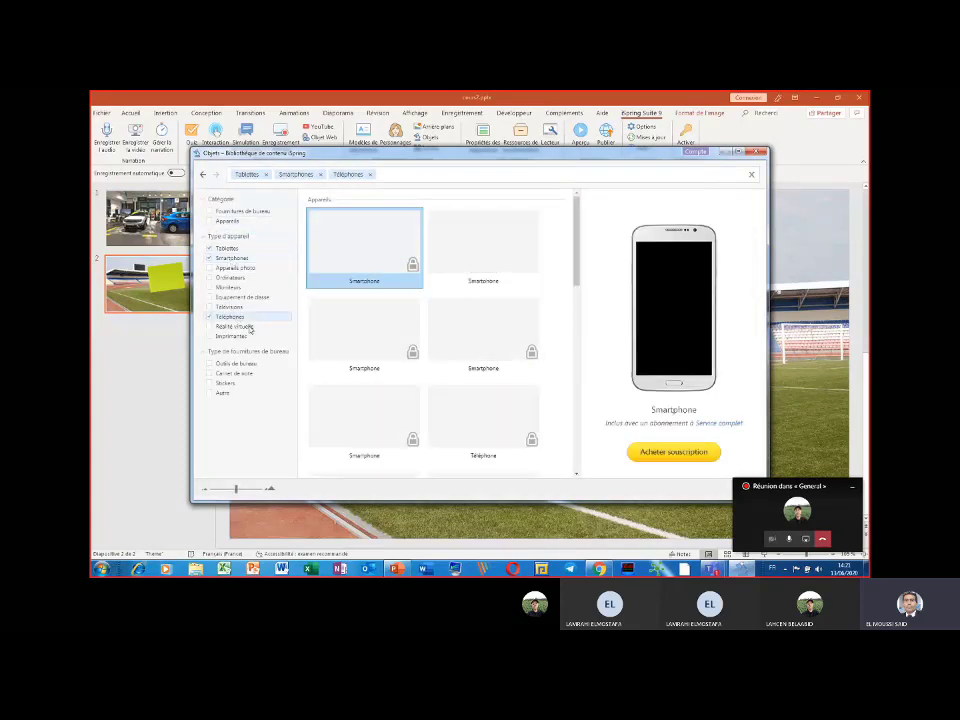
{"action": "left_click", "coordinate": [228, 364]}
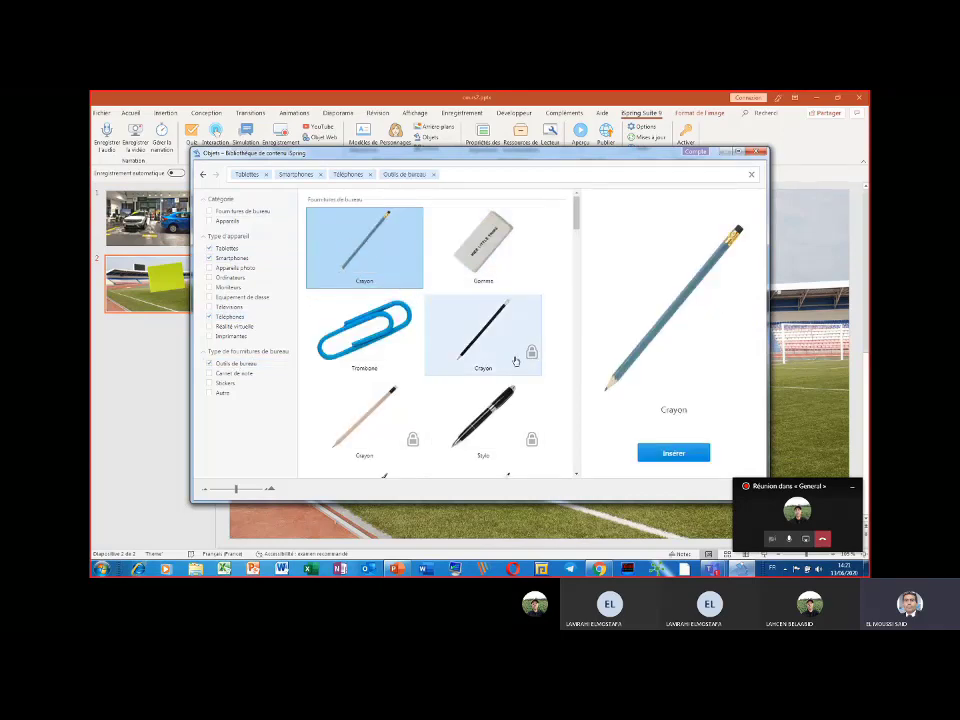
{"action": "left_click", "coordinate": [759, 153]}
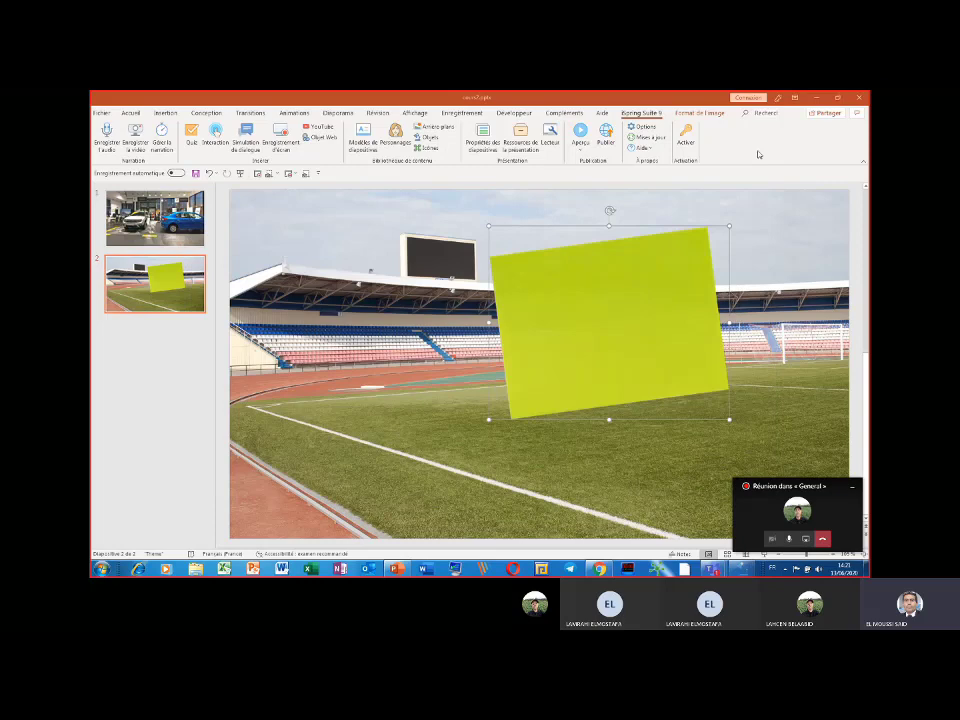
Browse the icon library filtered by Contour, Navigation, Émoticônes and Symboles, and close it without inserting anything.
{"action": "left_click", "coordinate": [426, 147]}
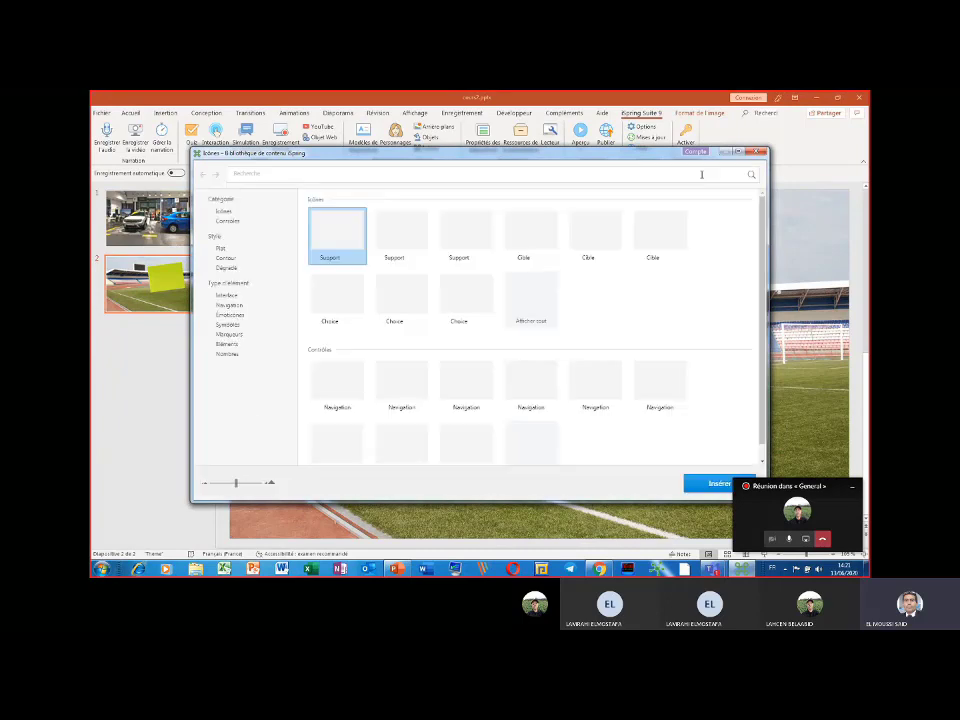
{"action": "left_click", "coordinate": [220, 249]}
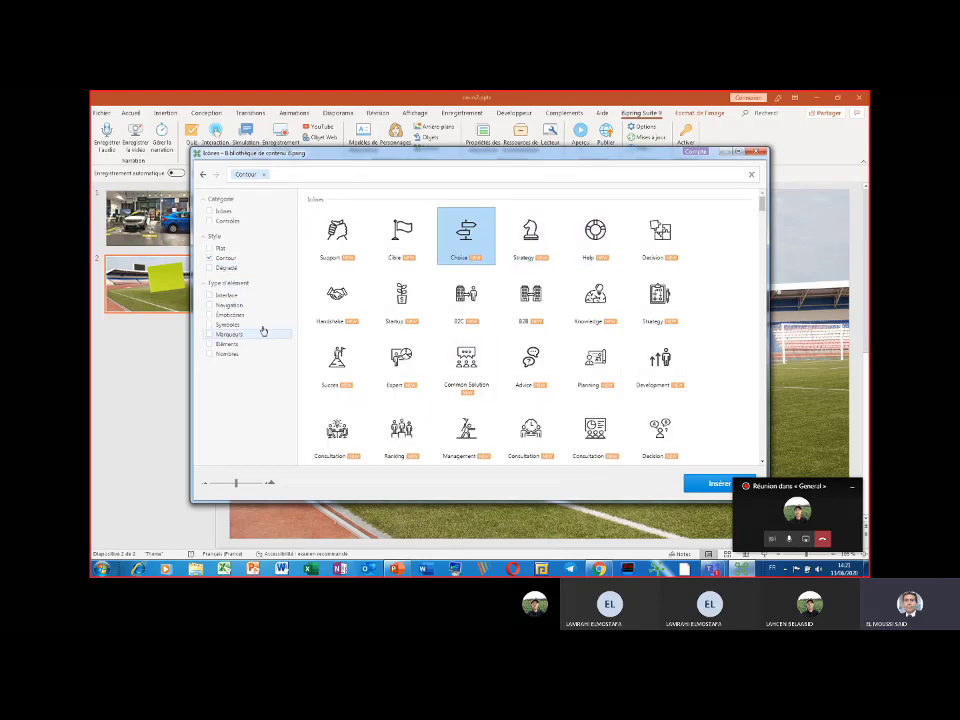
{"action": "left_click", "coordinate": [226, 306]}
{"action": "left_click", "coordinate": [229, 315]}
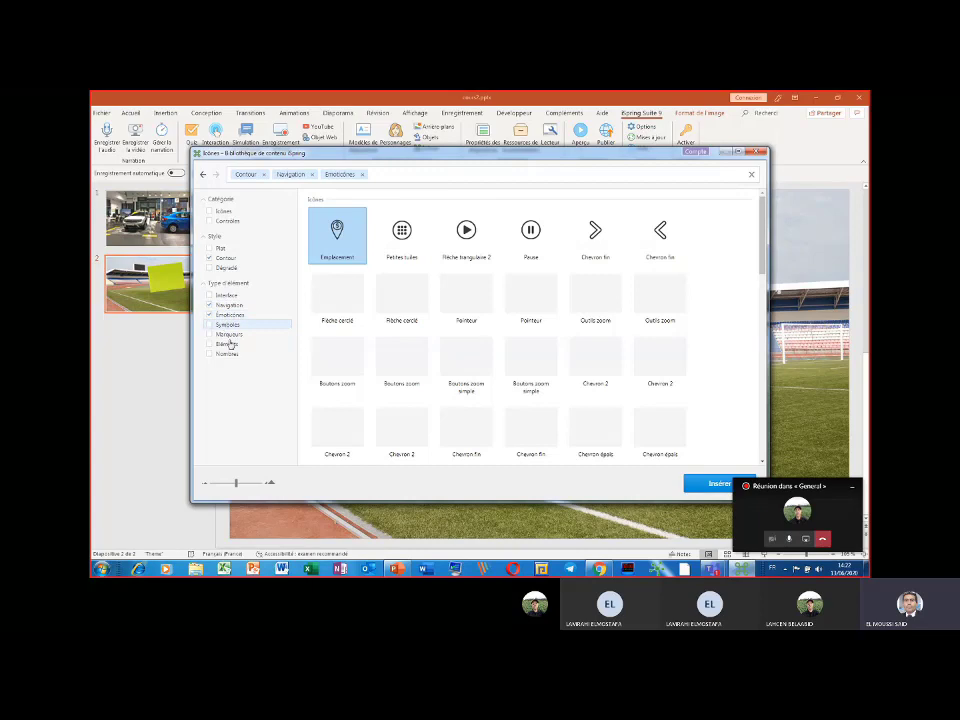
{"action": "left_click", "coordinate": [228, 325]}
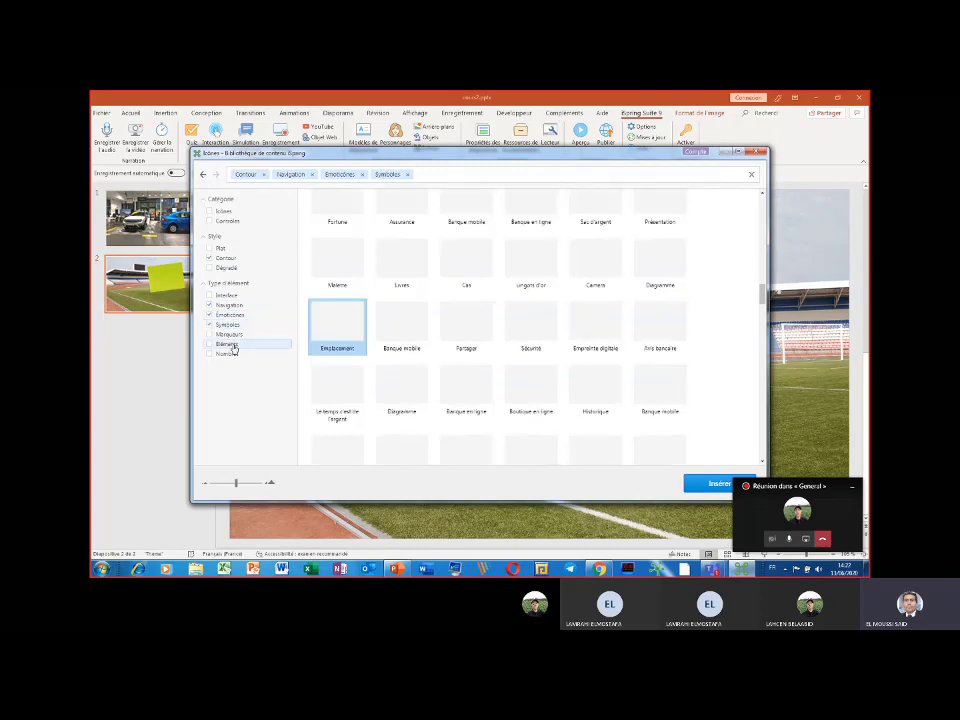
{"action": "left_click", "coordinate": [757, 152]}
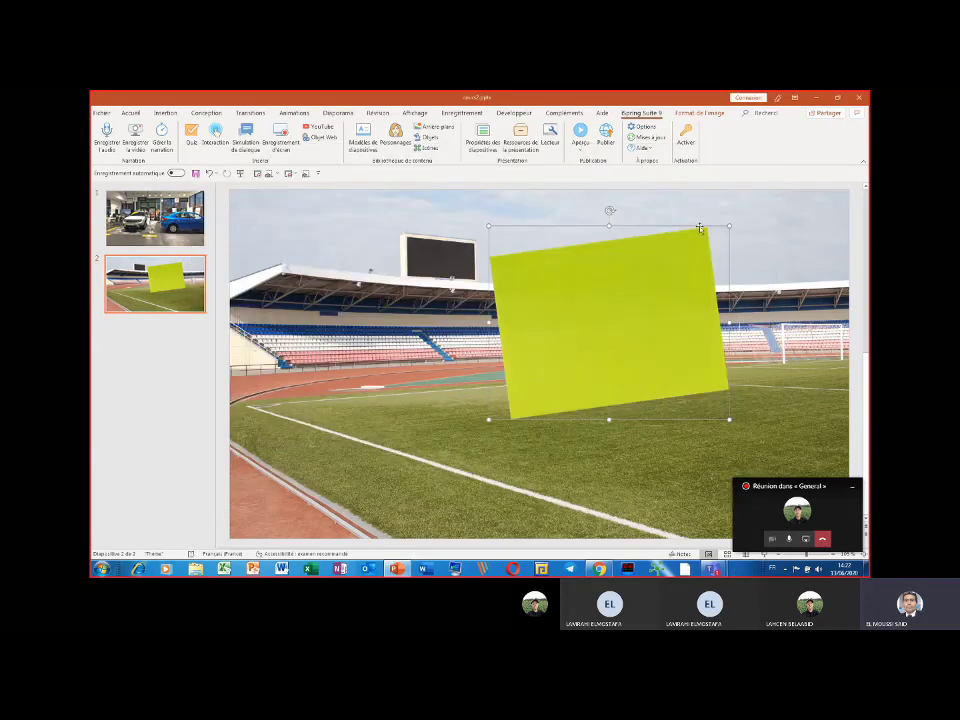
Delete the green Post-it from slide 2 and view the slide properties of the presentation, closing them without changes.
{"action": "key", "text": "Delete"}
{"action": "left_click", "coordinate": [481, 138]}
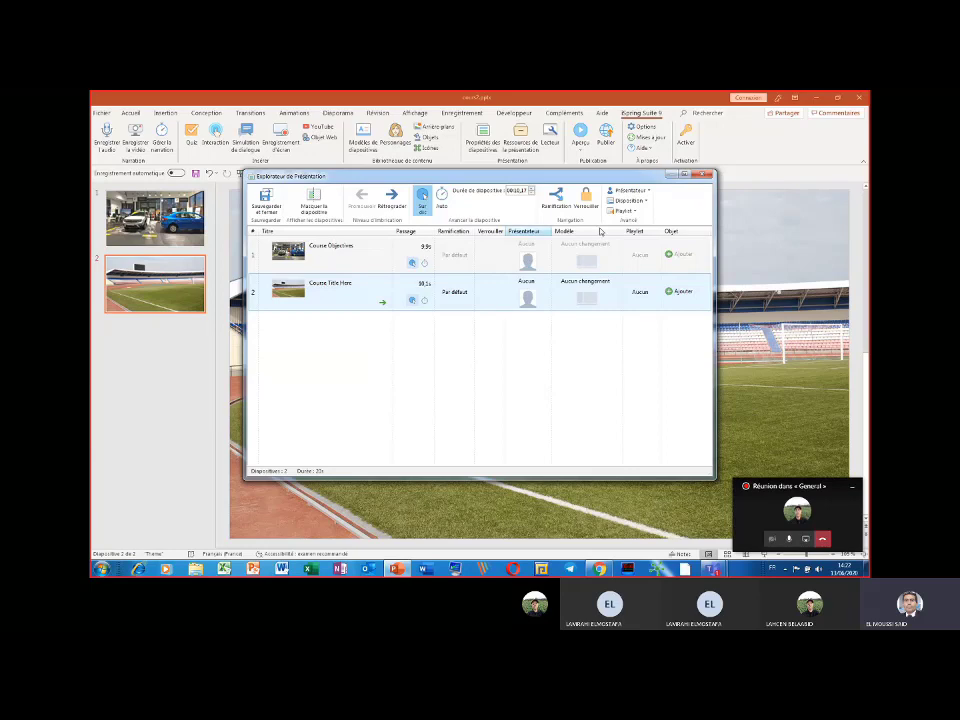
{"action": "left_click", "coordinate": [704, 177]}
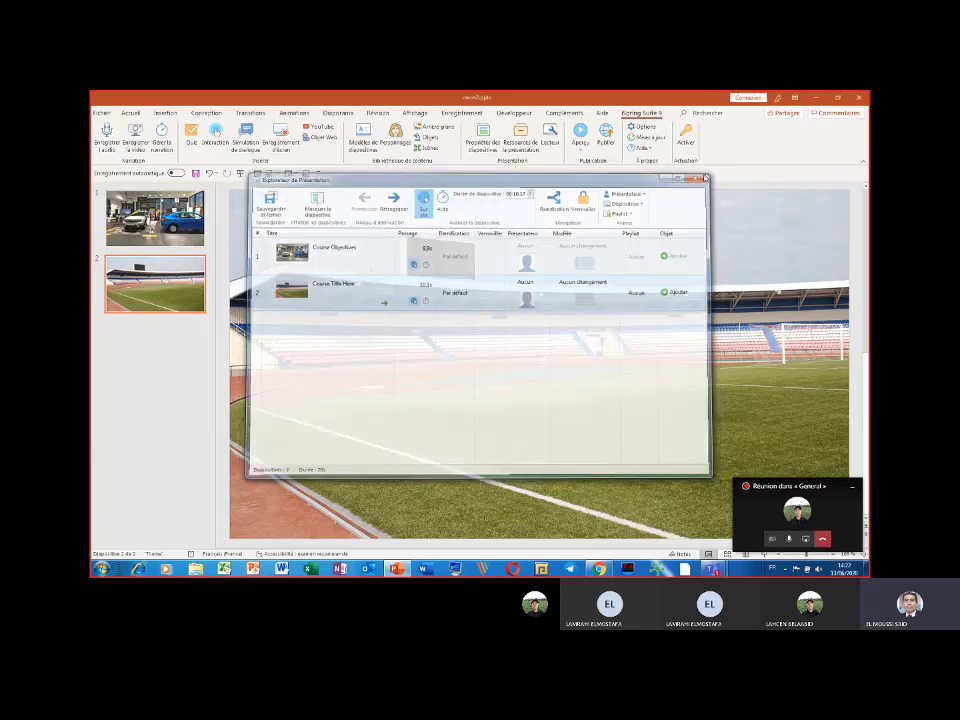
Review the presentation resources for attachments and hyperlinks, presenters, company logo and settings, including the new presenter form, without adding anything.
{"action": "left_click", "coordinate": [512, 148]}
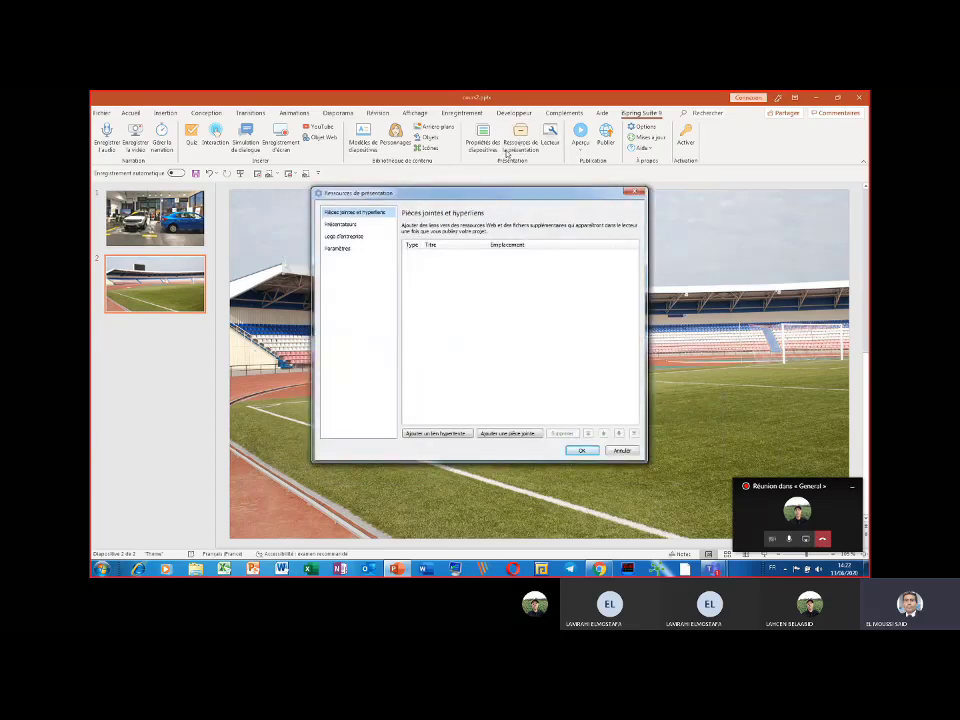
{"action": "left_click", "coordinate": [340, 227]}
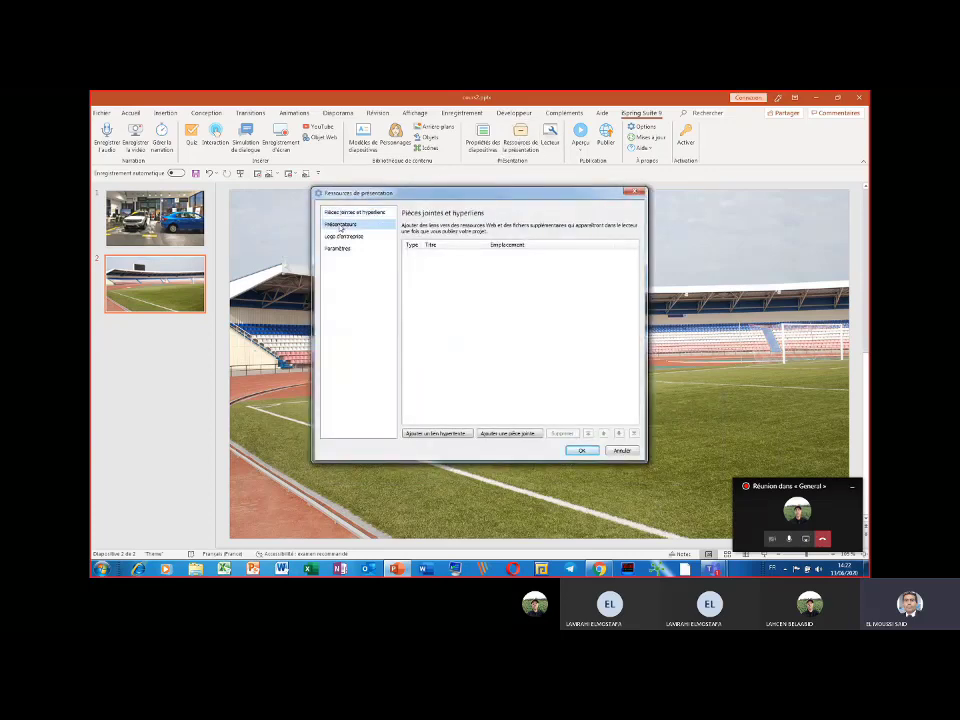
{"action": "left_click", "coordinate": [343, 236]}
{"action": "left_click", "coordinate": [338, 248]}
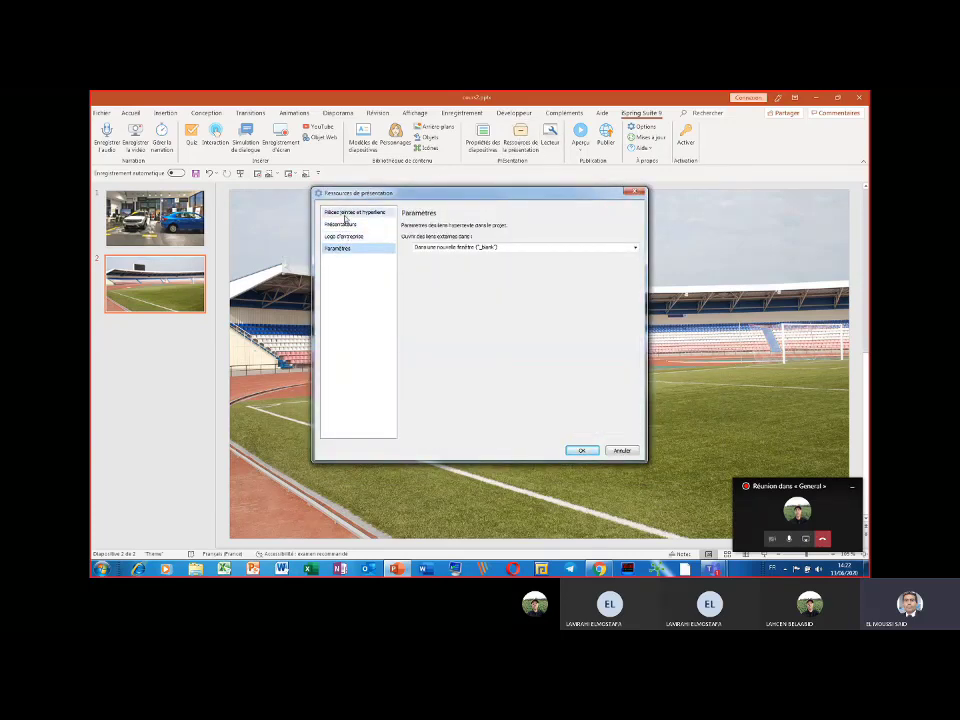
{"action": "left_click", "coordinate": [346, 214]}
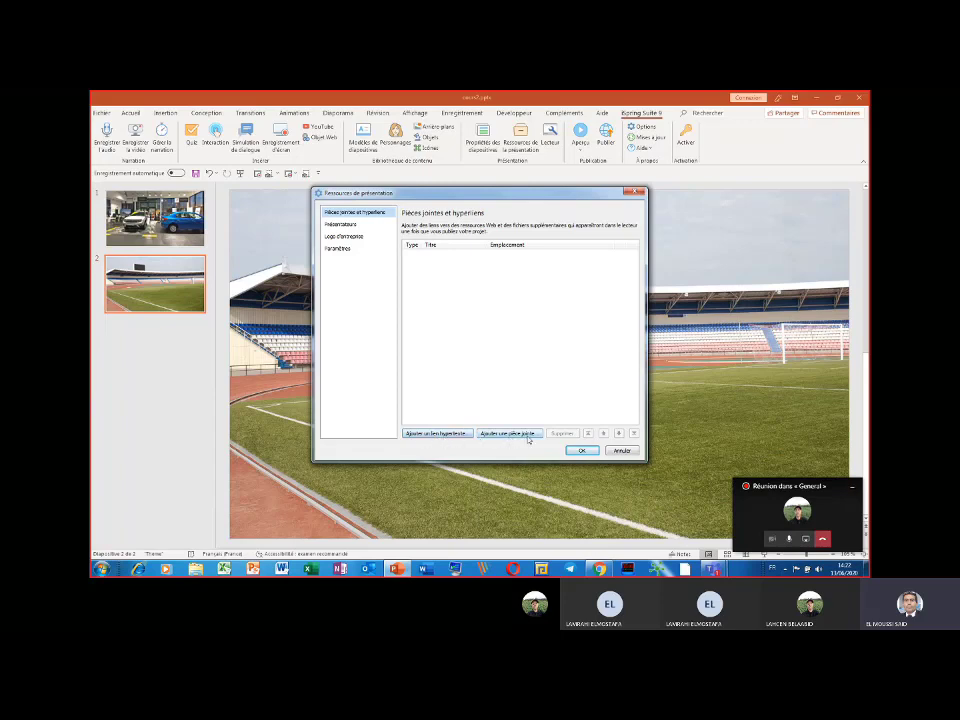
{"action": "key", "text": "Down"}
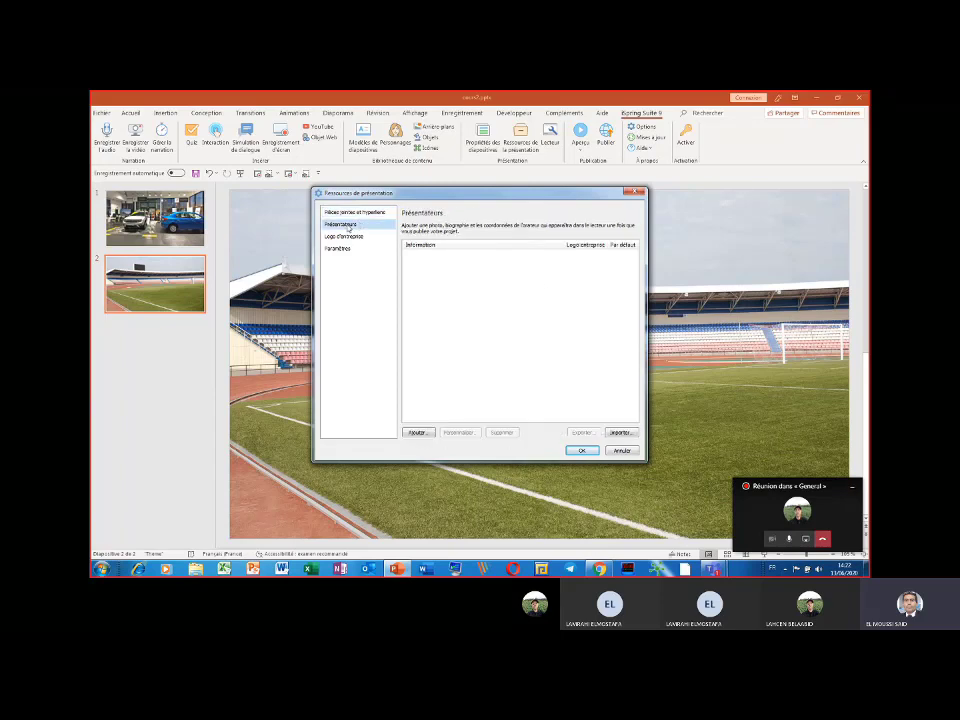
{"action": "left_click", "coordinate": [417, 433]}
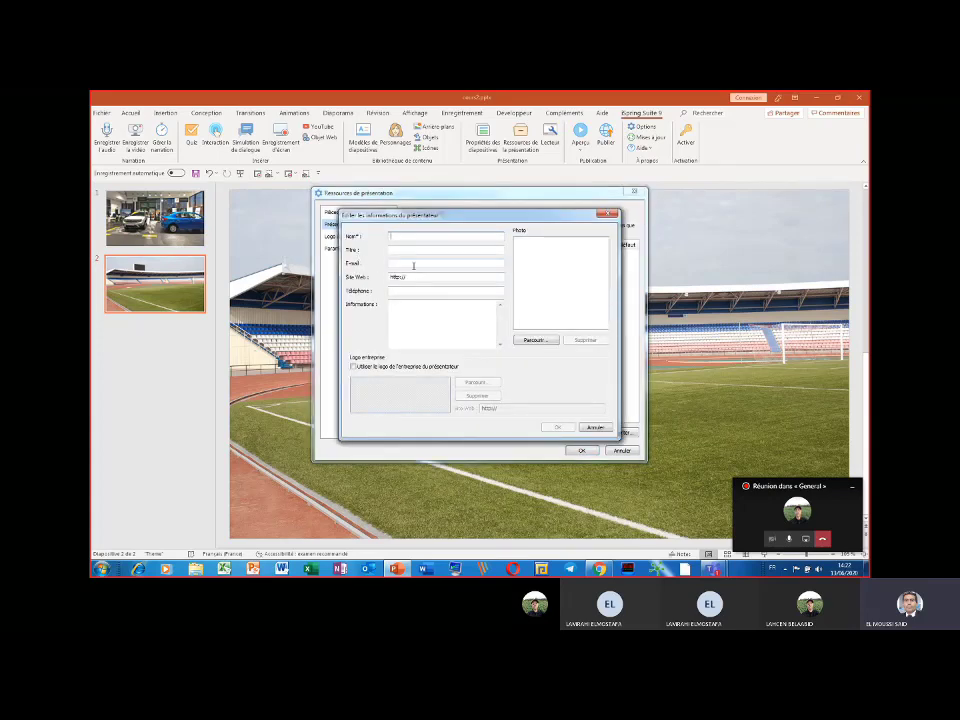
{"action": "left_click", "coordinate": [607, 216]}
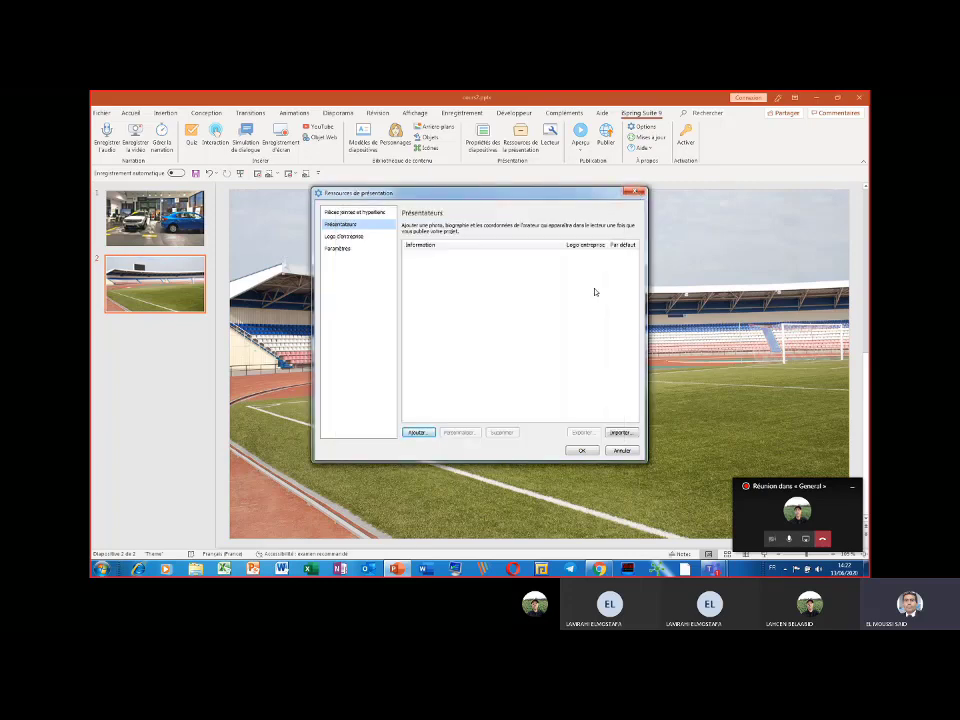
{"action": "left_click", "coordinate": [580, 451]}
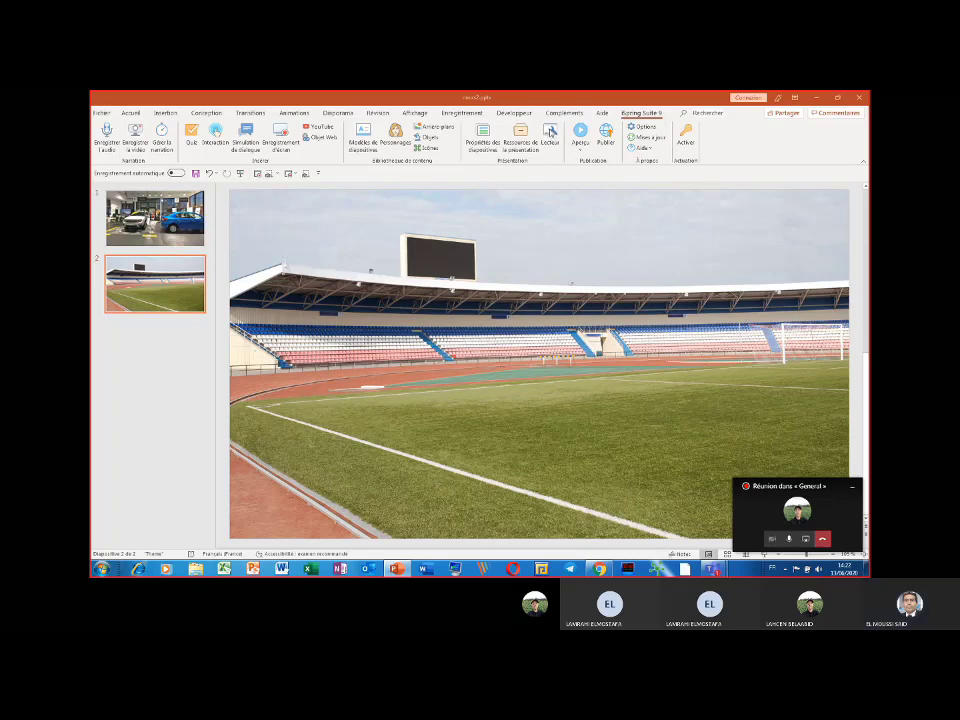
Compare the player templates Complet, Contenu uniquement, Cours avec marque, Cours en ligne avec vidéo, Cours simple and Formation professionnelle, without applying one.
{"action": "left_click", "coordinate": [550, 132]}
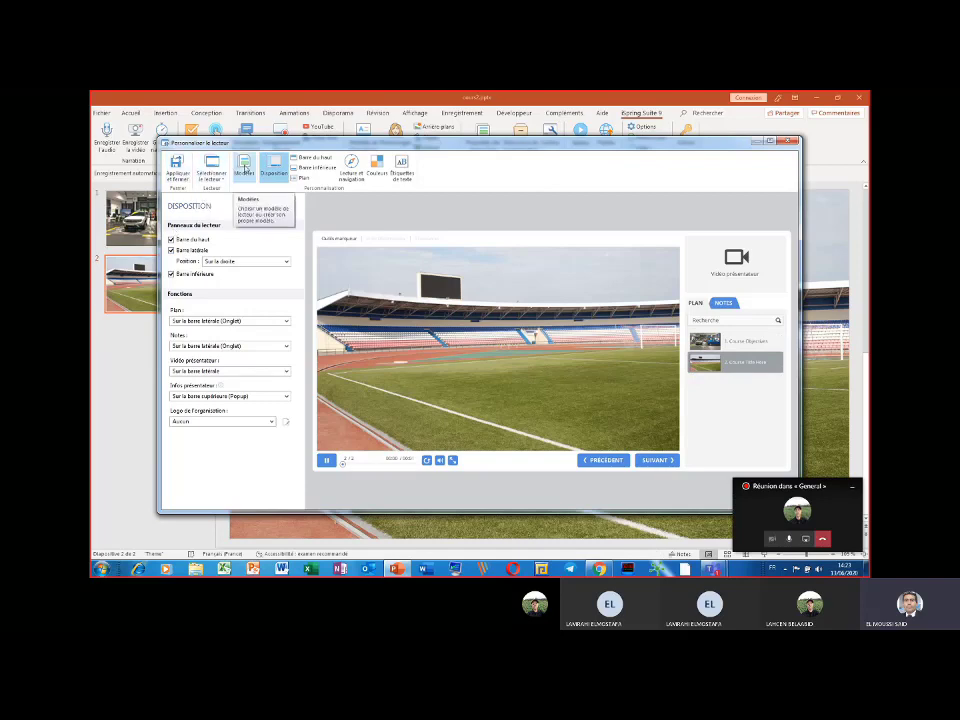
{"action": "left_click", "coordinate": [212, 173]}
{"action": "left_click", "coordinate": [177, 262]}
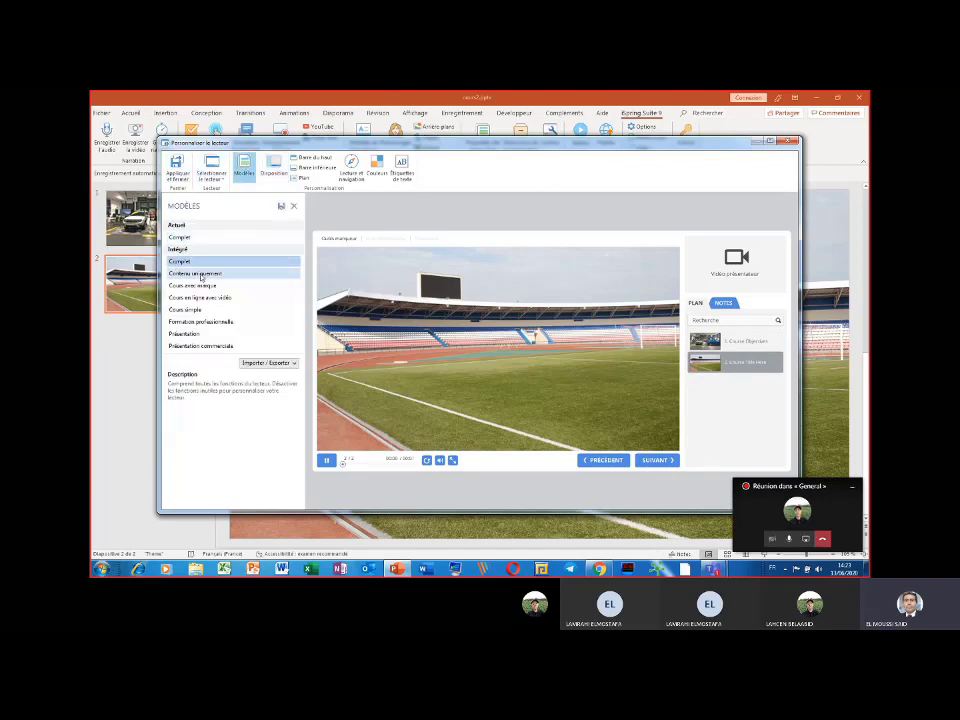
{"action": "left_click", "coordinate": [192, 274]}
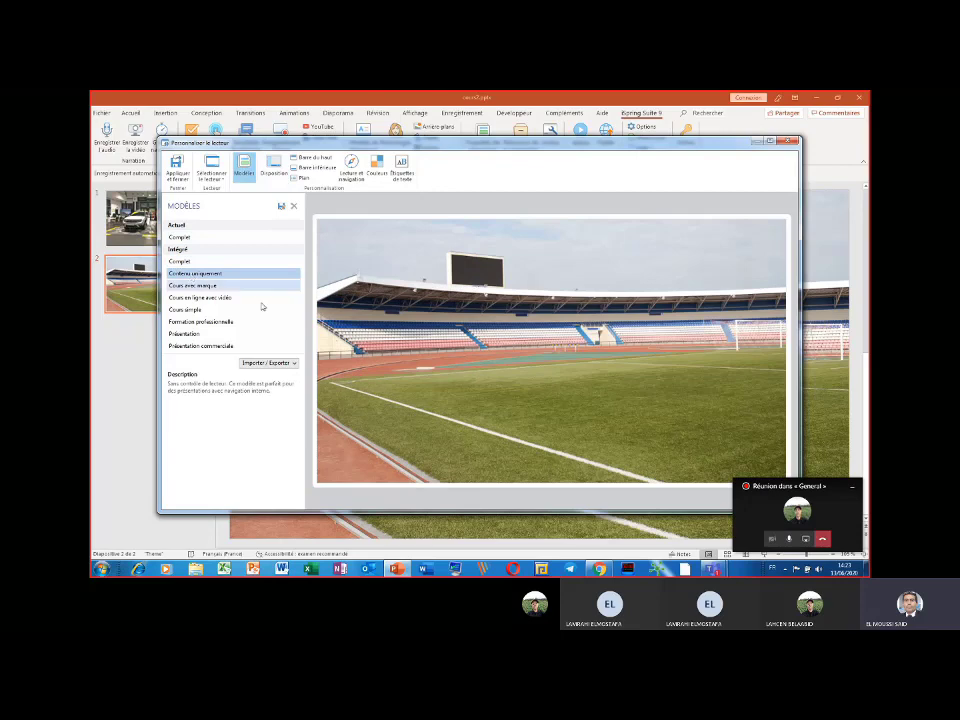
{"action": "left_click", "coordinate": [196, 286]}
{"action": "left_click", "coordinate": [203, 299]}
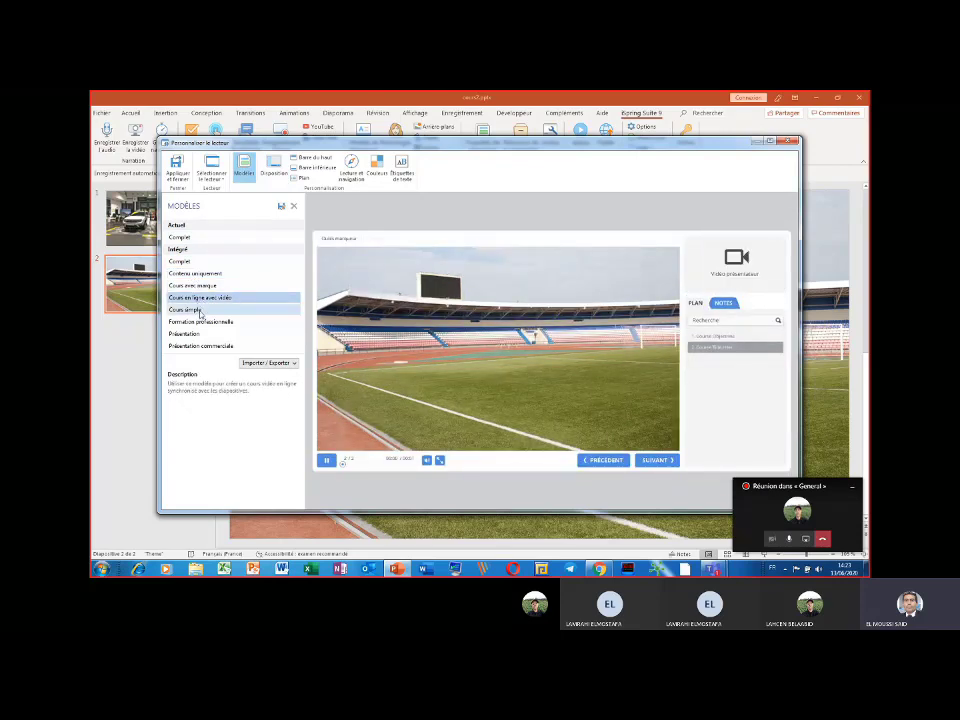
{"action": "left_click", "coordinate": [199, 311]}
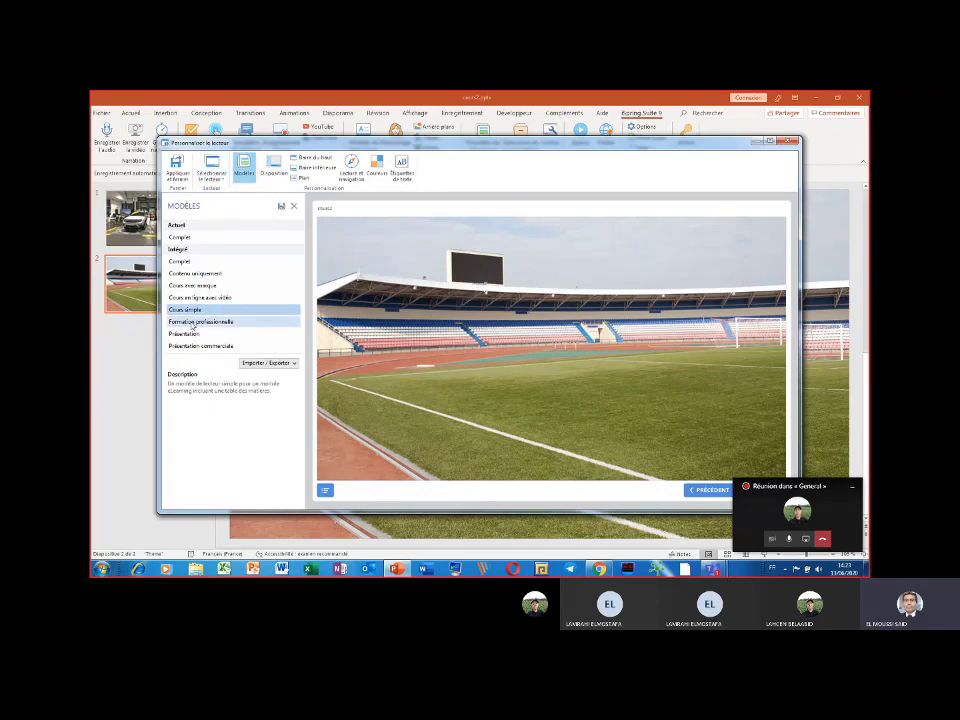
{"action": "left_click", "coordinate": [193, 324]}
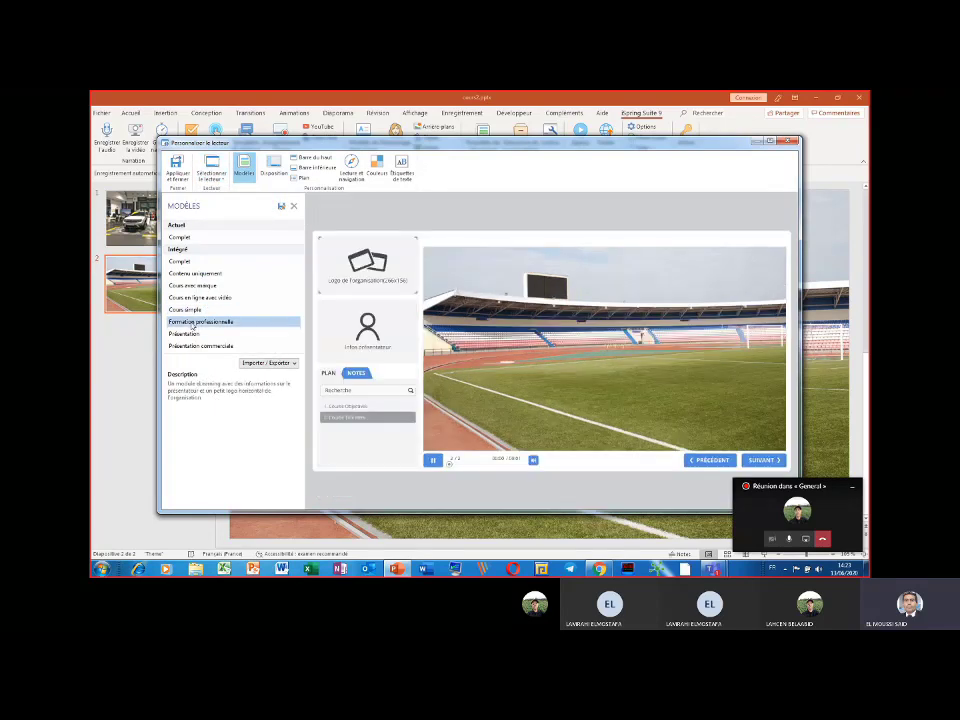
{"action": "left_click", "coordinate": [792, 143]}
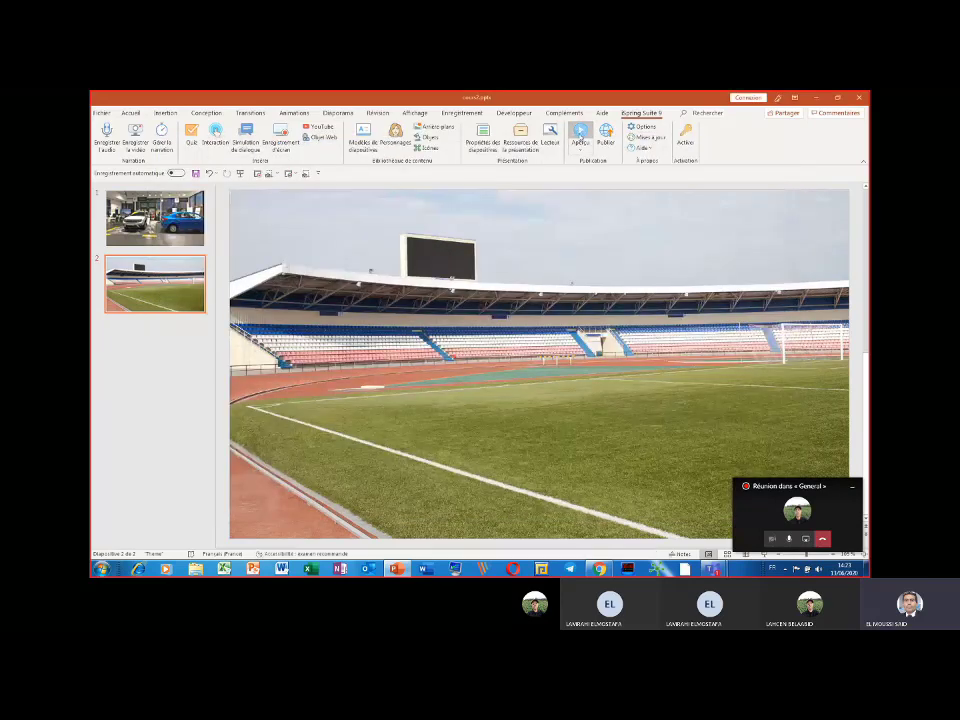
Preview the presentation and review the publishing options for Mon ordinateur, YouTube and iSpring Cloud, without publishing.
{"action": "left_click", "coordinate": [580, 135]}
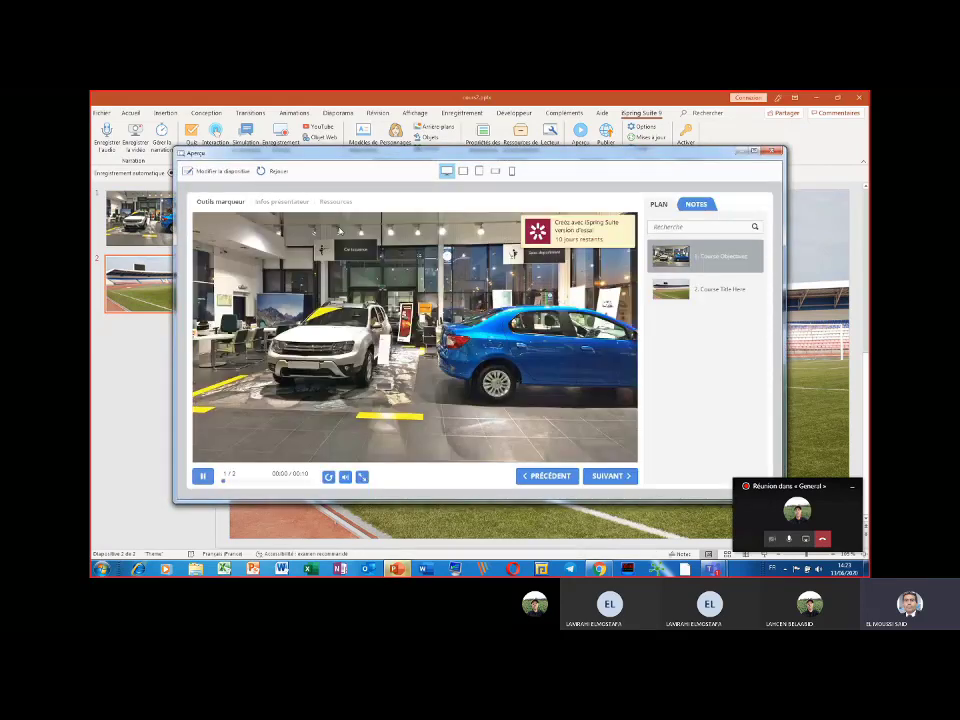
{"action": "left_click", "coordinate": [772, 153]}
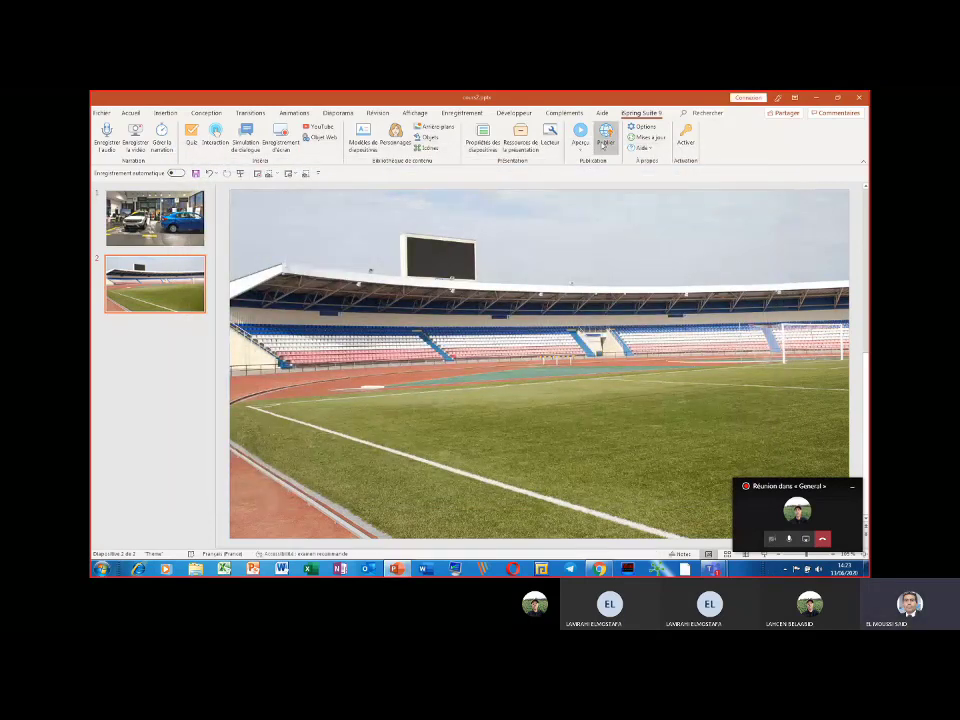
{"action": "left_click", "coordinate": [607, 141]}
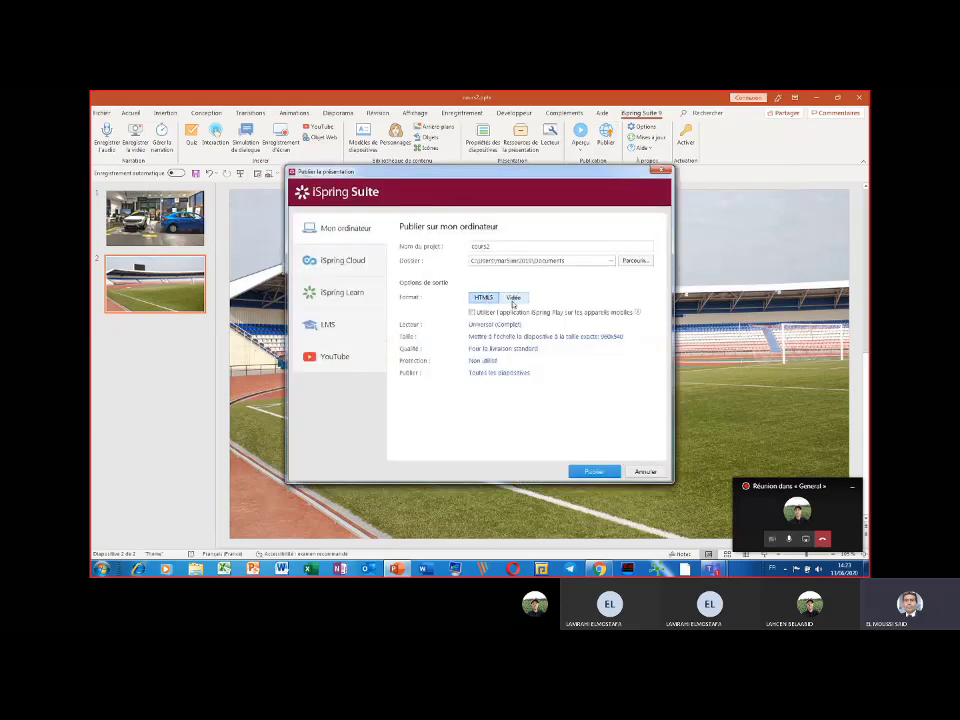
{"action": "left_click", "coordinate": [329, 360]}
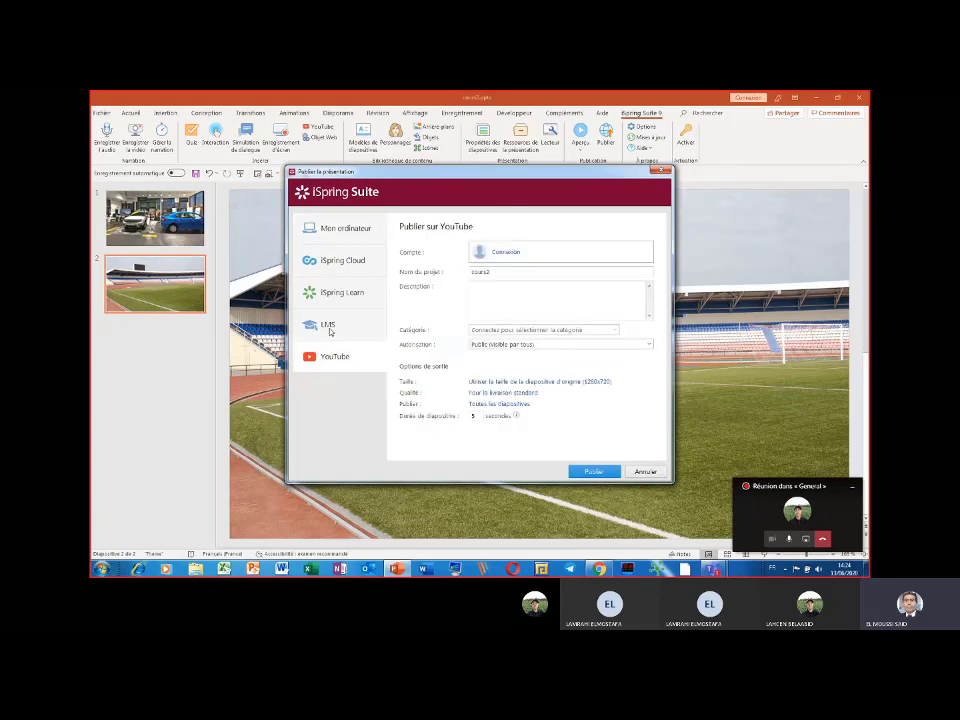
{"action": "left_click", "coordinate": [332, 266]}
{"action": "left_click", "coordinate": [322, 238]}
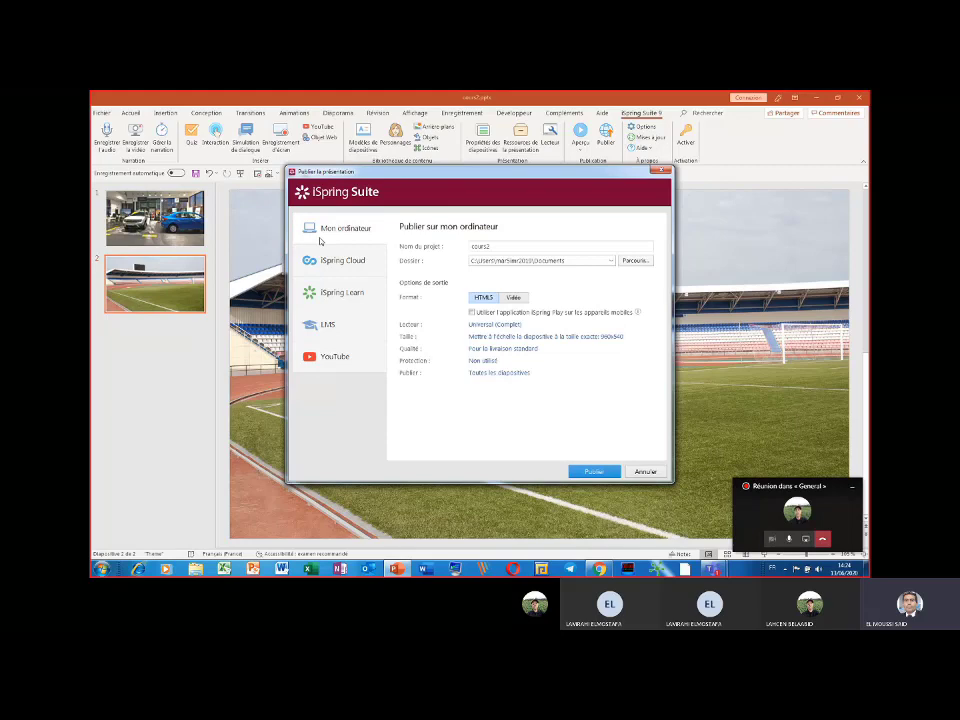
{"action": "left_click", "coordinate": [660, 172]}
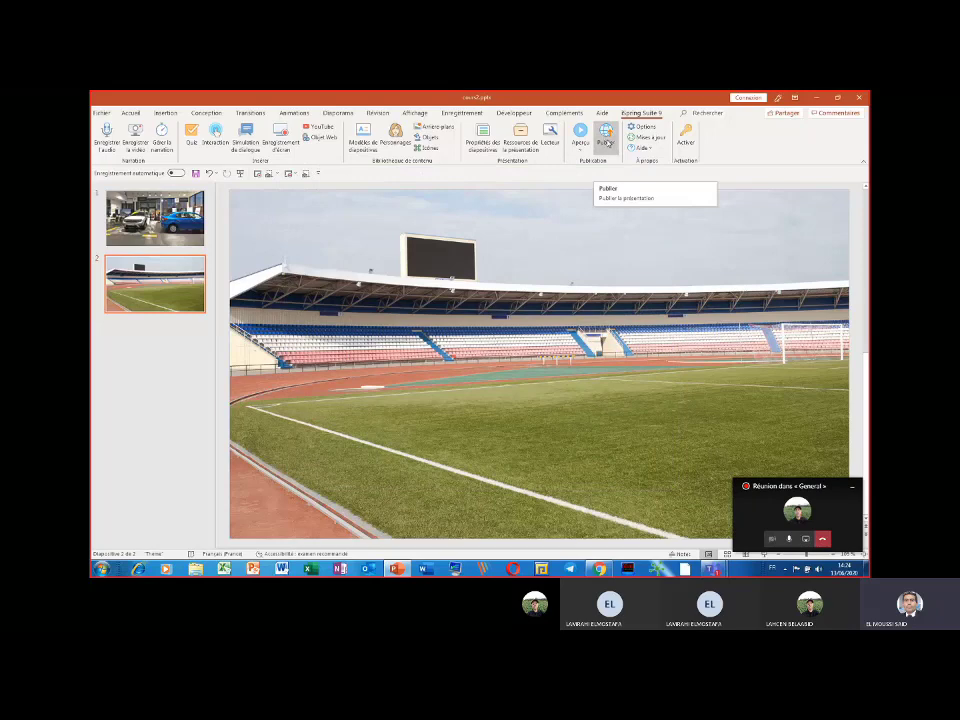
Review the iSpring audio recording options with the noise reduction settings, and look over the available help resources, without changing anything.
{"action": "left_click", "coordinate": [645, 128]}
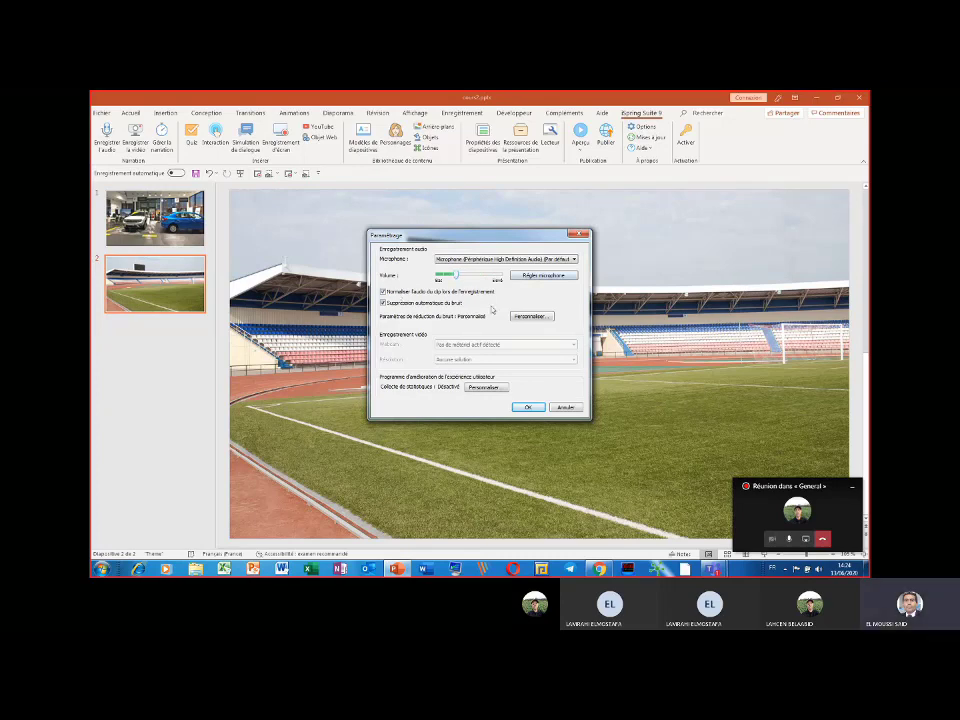
{"action": "left_click", "coordinate": [532, 317]}
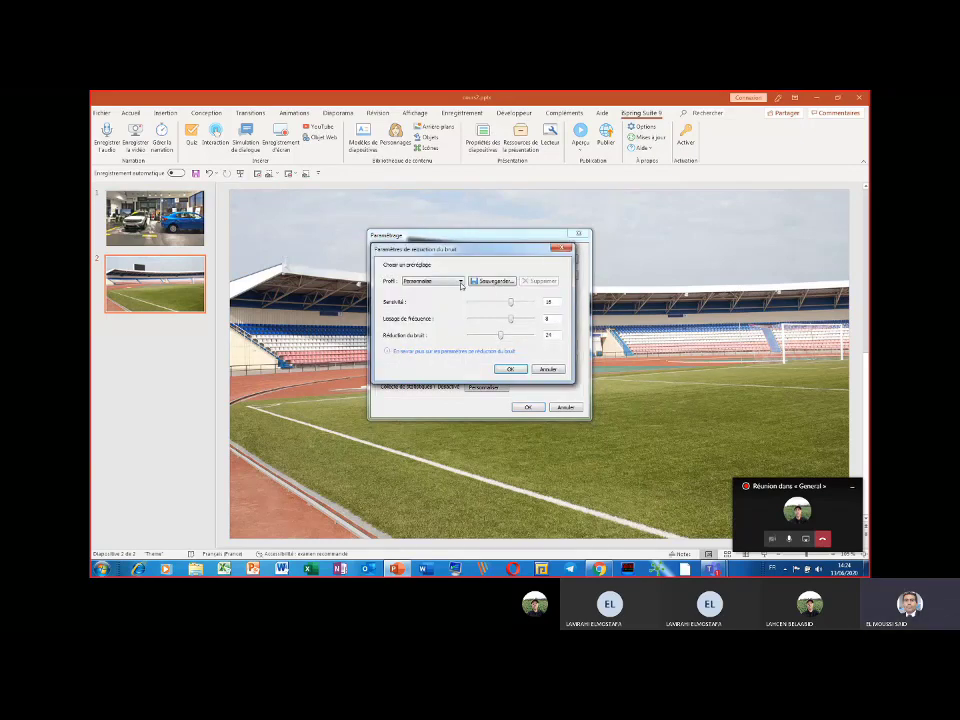
{"action": "left_click", "coordinate": [437, 283]}
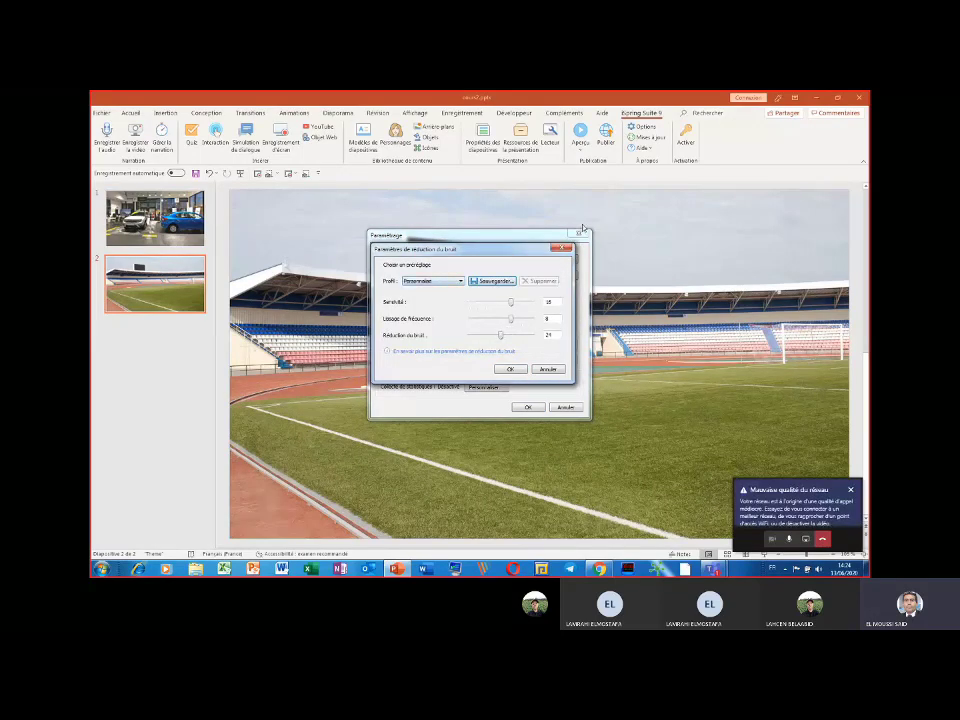
{"action": "key", "text": "Escape"}
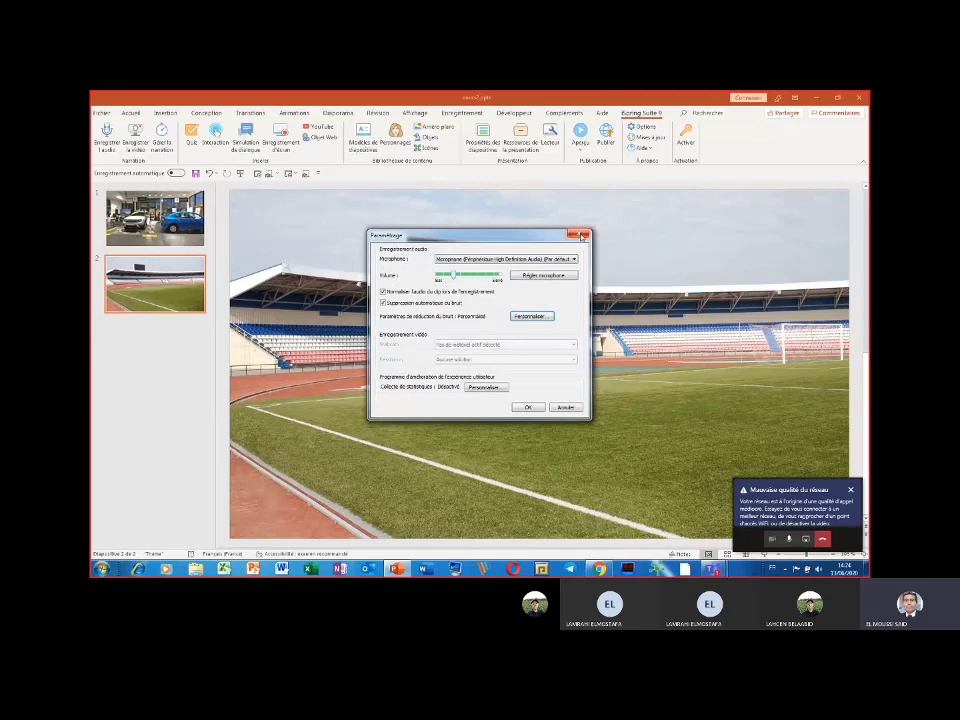
{"action": "left_click", "coordinate": [581, 236]}
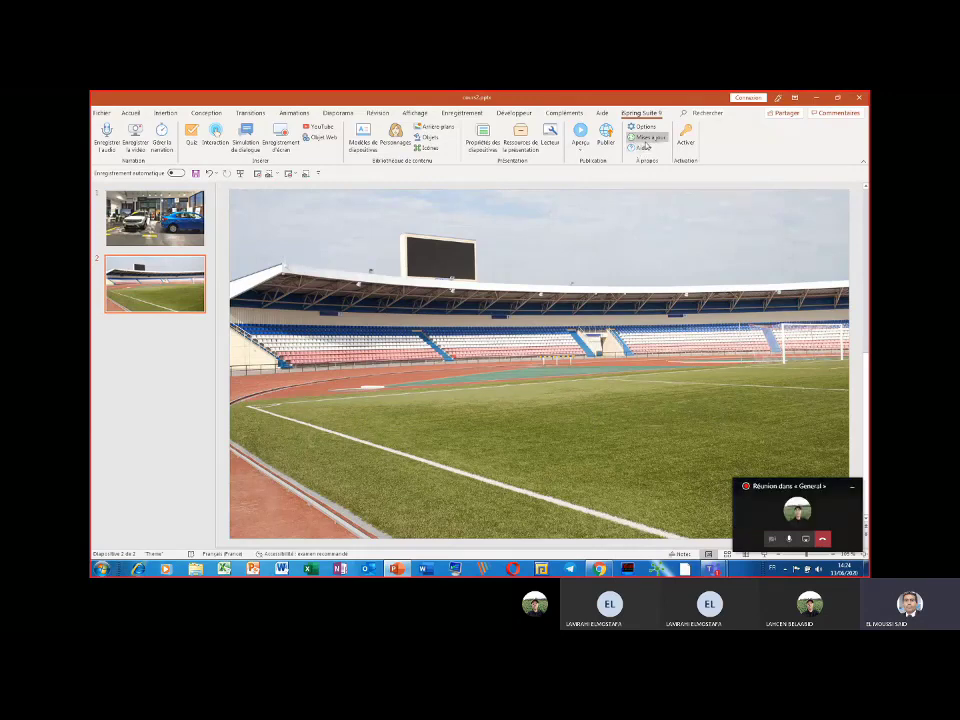
{"action": "left_click", "coordinate": [640, 148]}
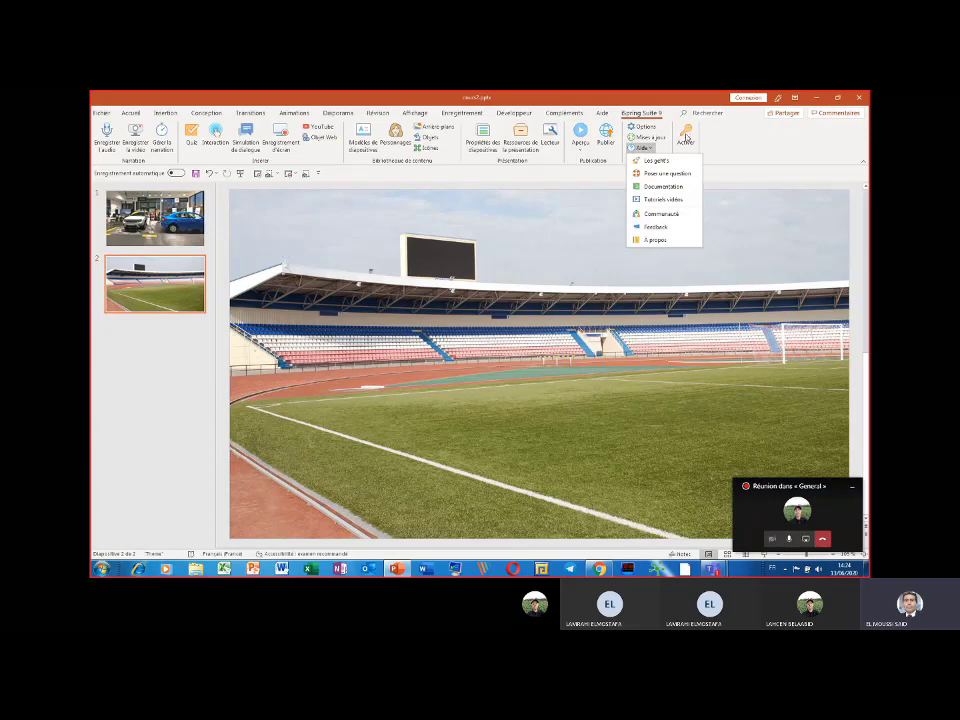
{"action": "left_click", "coordinate": [506, 229]}
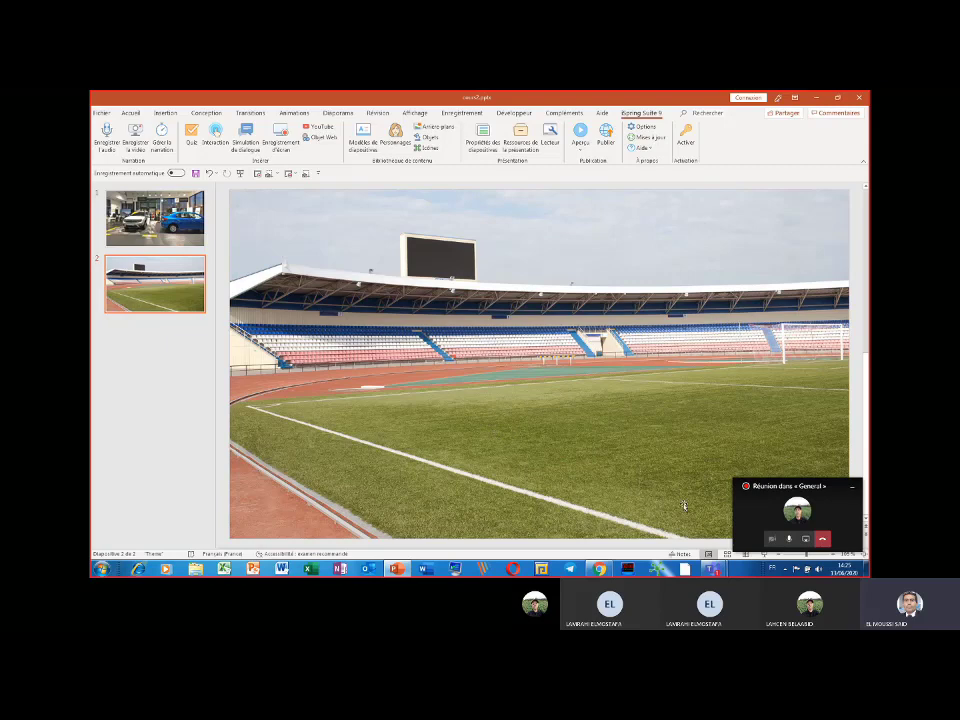
{"action": "mouse_move", "coordinate": [711, 568]}
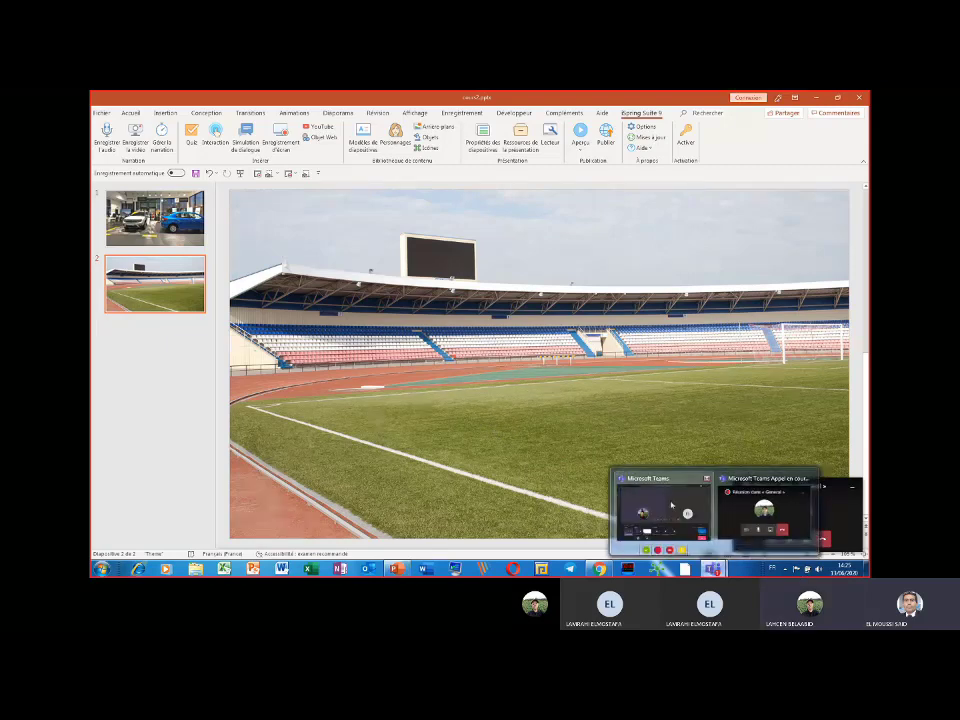
{"action": "left_click", "coordinate": [671, 504]}
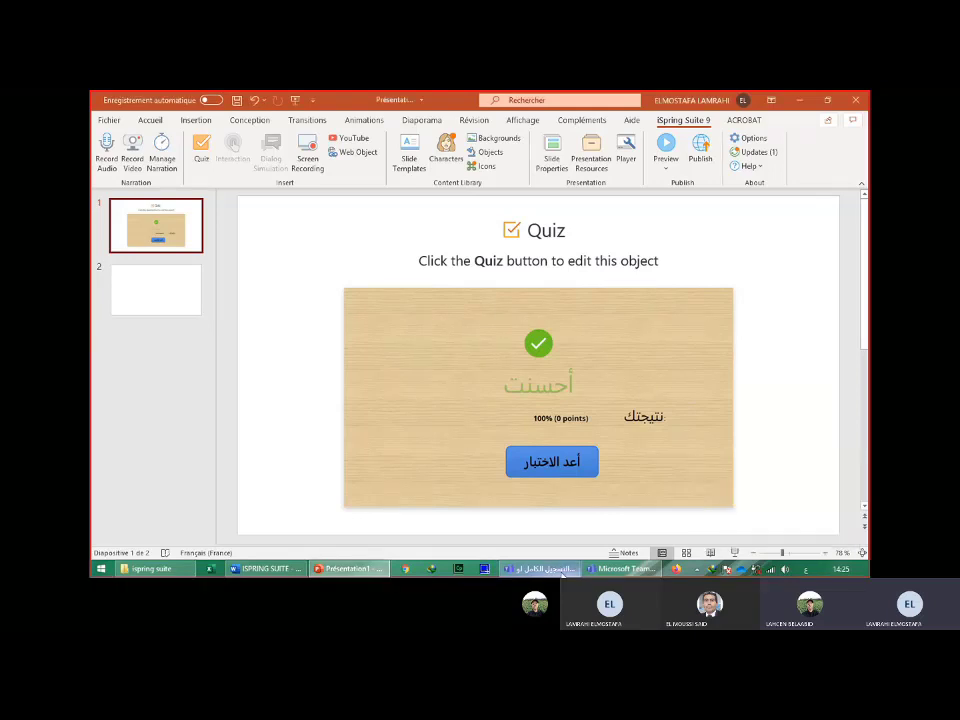
{"action": "left_click", "coordinate": [560, 569]}
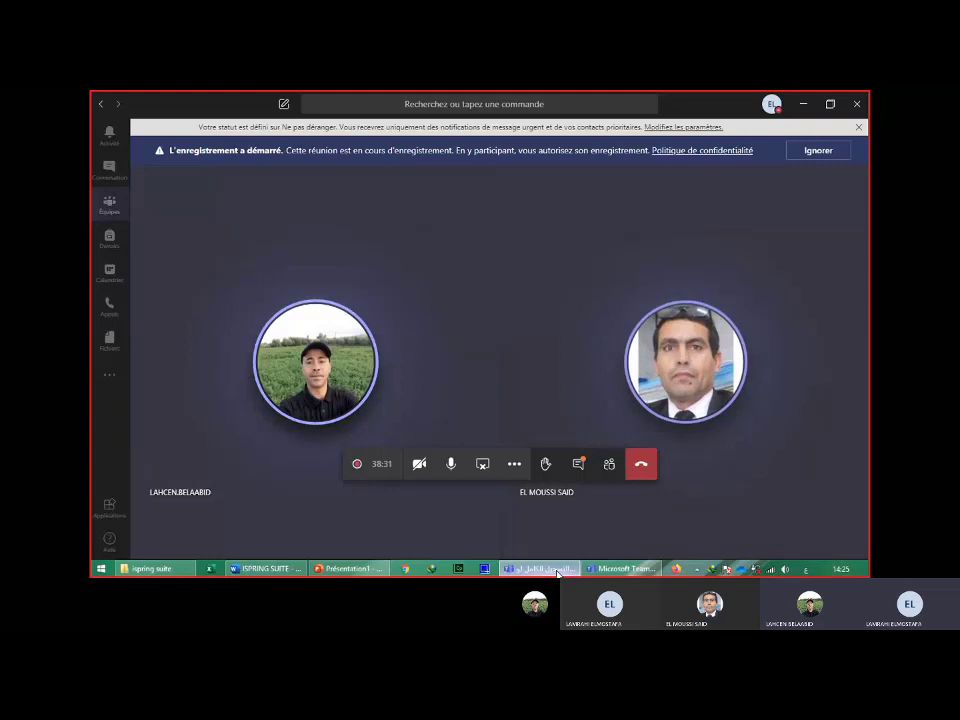
{"action": "left_click", "coordinate": [557, 571]}
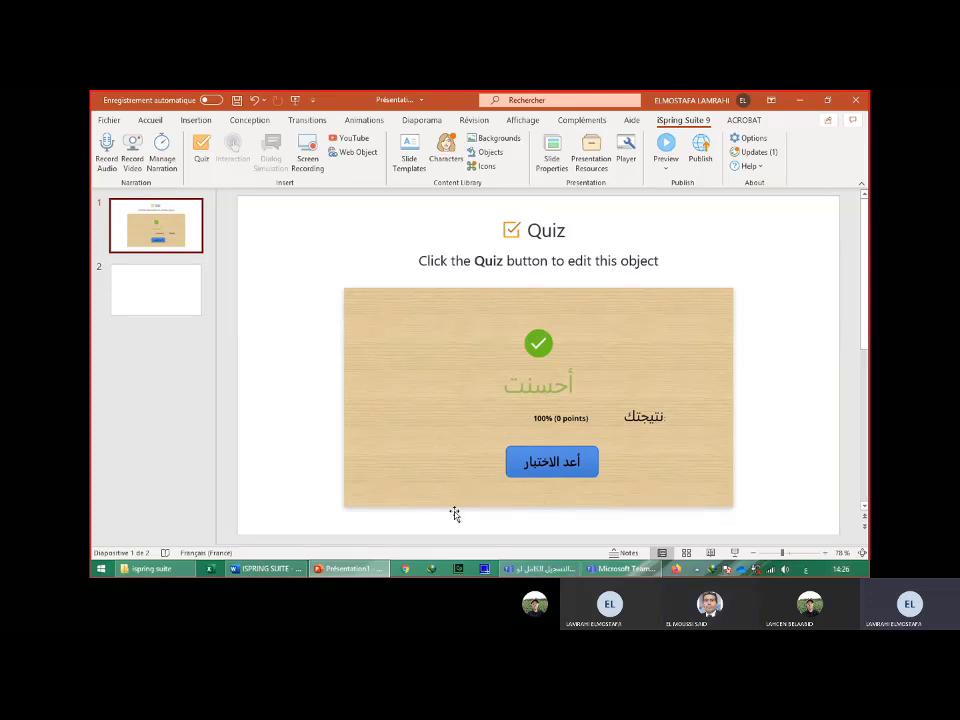
Open the quiz editor from the presentation and add a True/False question to Question Group 1.
{"action": "left_click", "coordinate": [201, 155]}
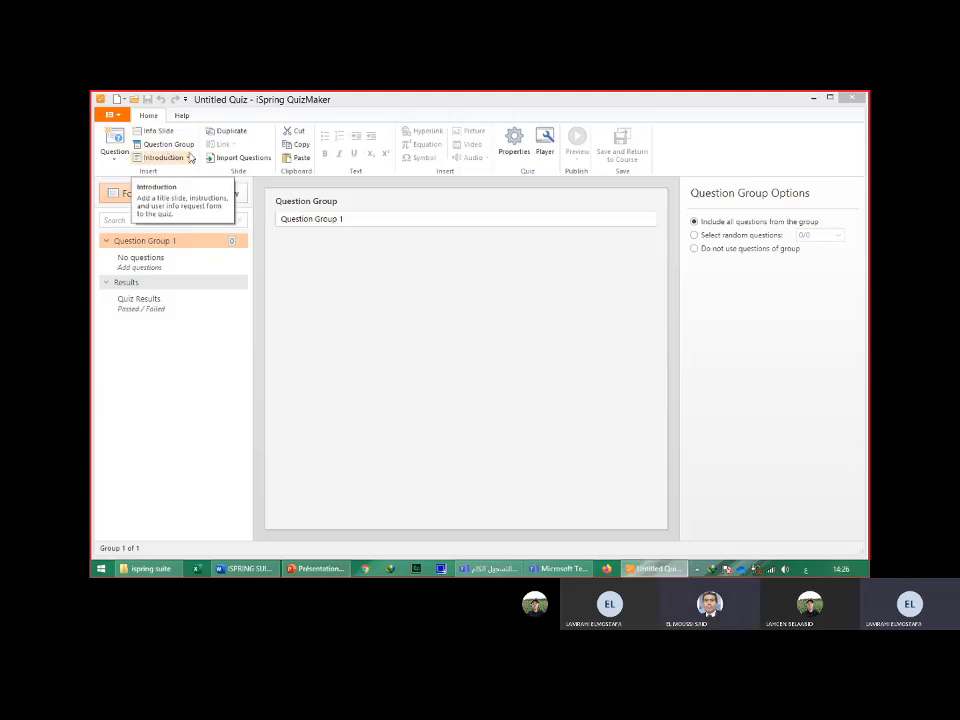
{"action": "left_click", "coordinate": [116, 160]}
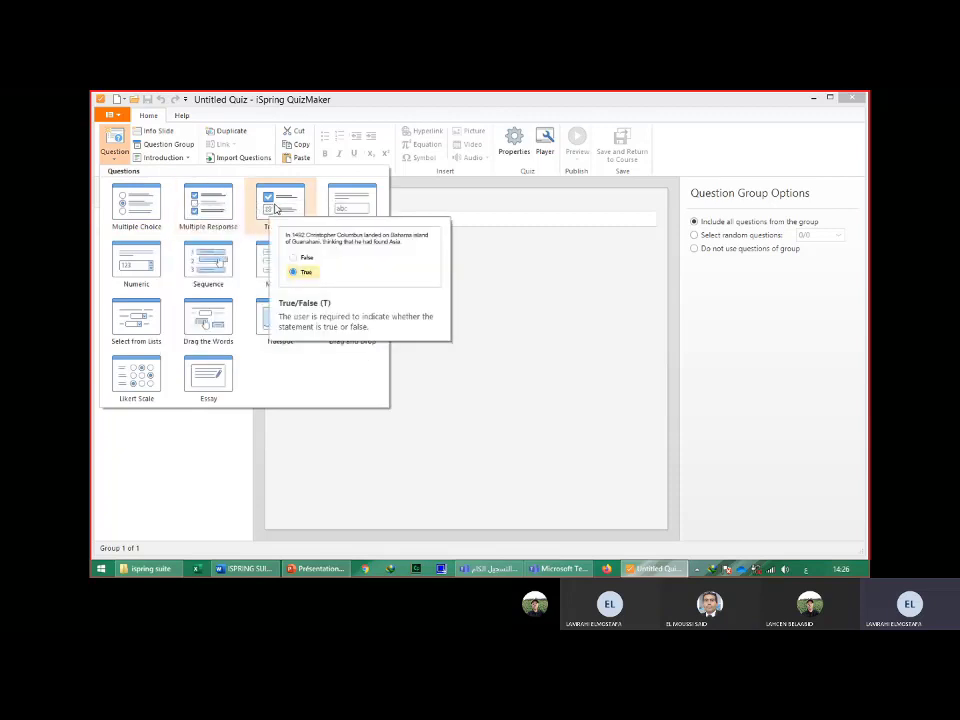
{"action": "left_click", "coordinate": [275, 207]}
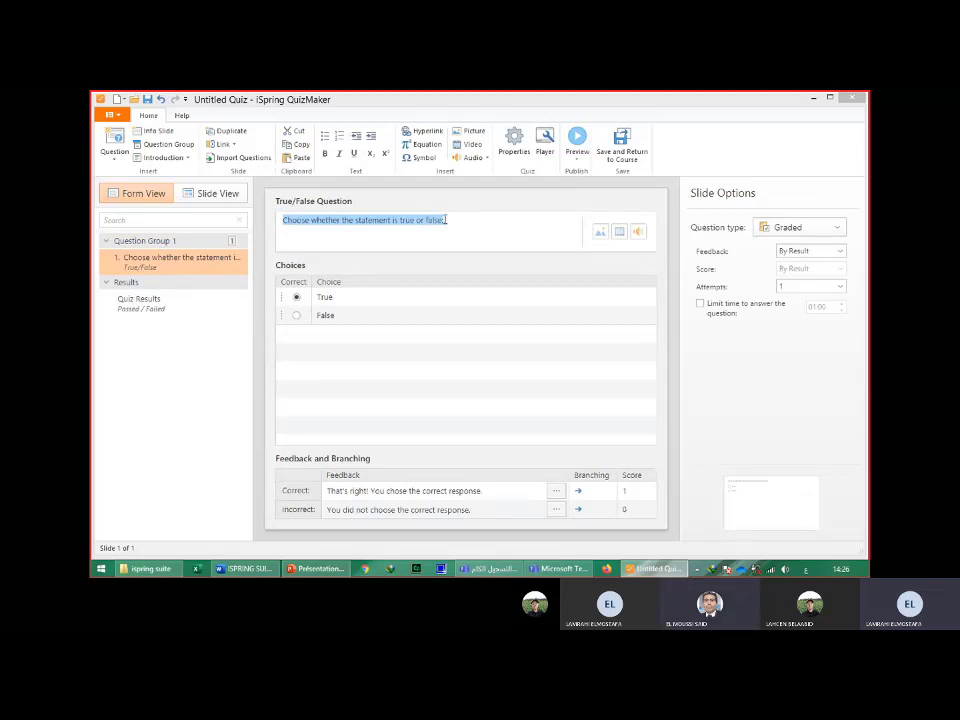
Replace the default question text with "الدب حيوان قارت".
{"action": "left_click_drag", "start_coordinate": [445, 218], "coordinate": [268, 225]}
{"action": "type", "text": "ال"}
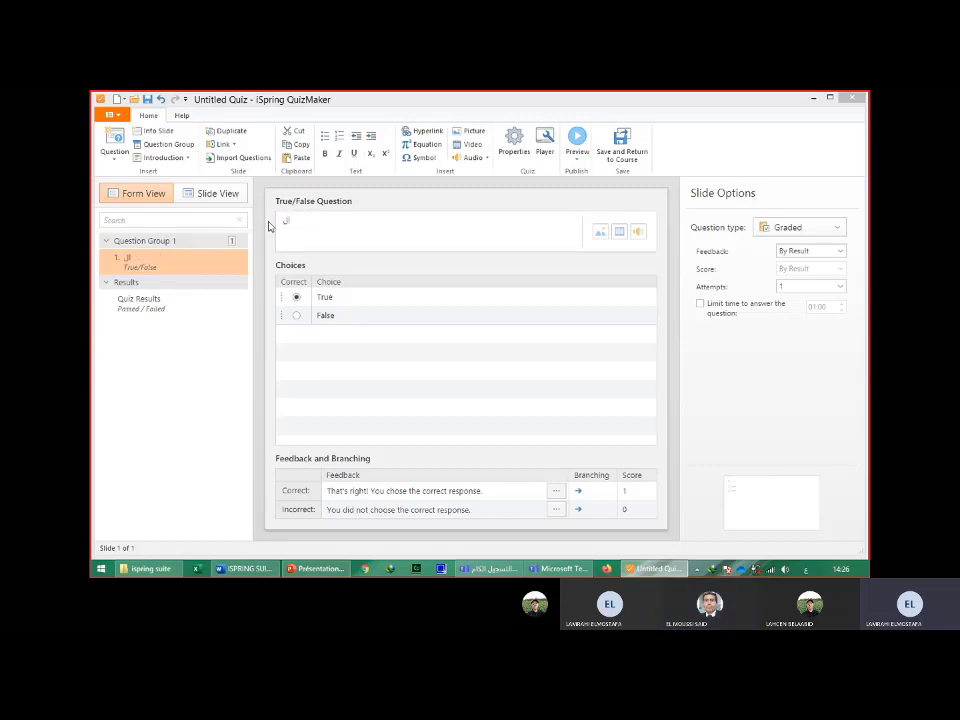
{"action": "type", "text": "دب"}
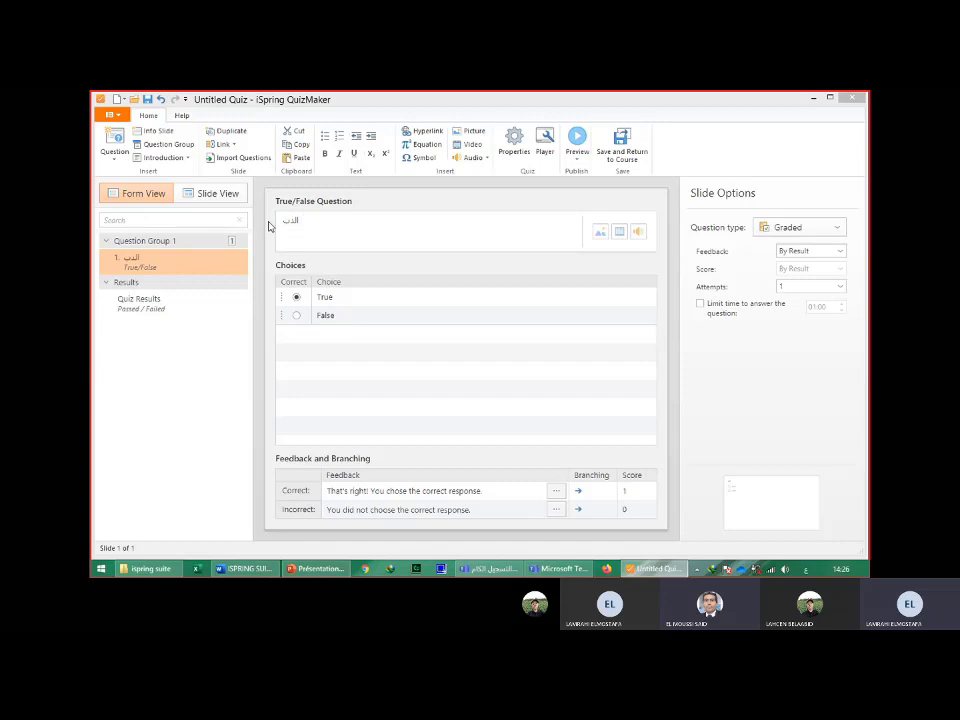
{"action": "type", "text": " ج"}
{"action": "type", "text": "يو"}
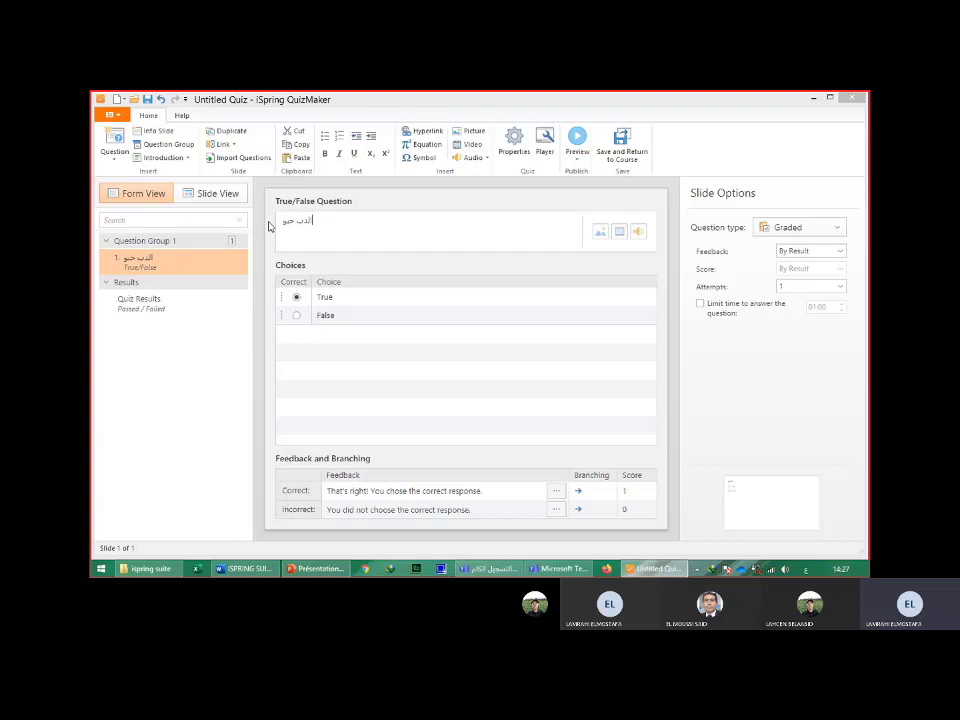
{"action": "type", "text": "ا"}
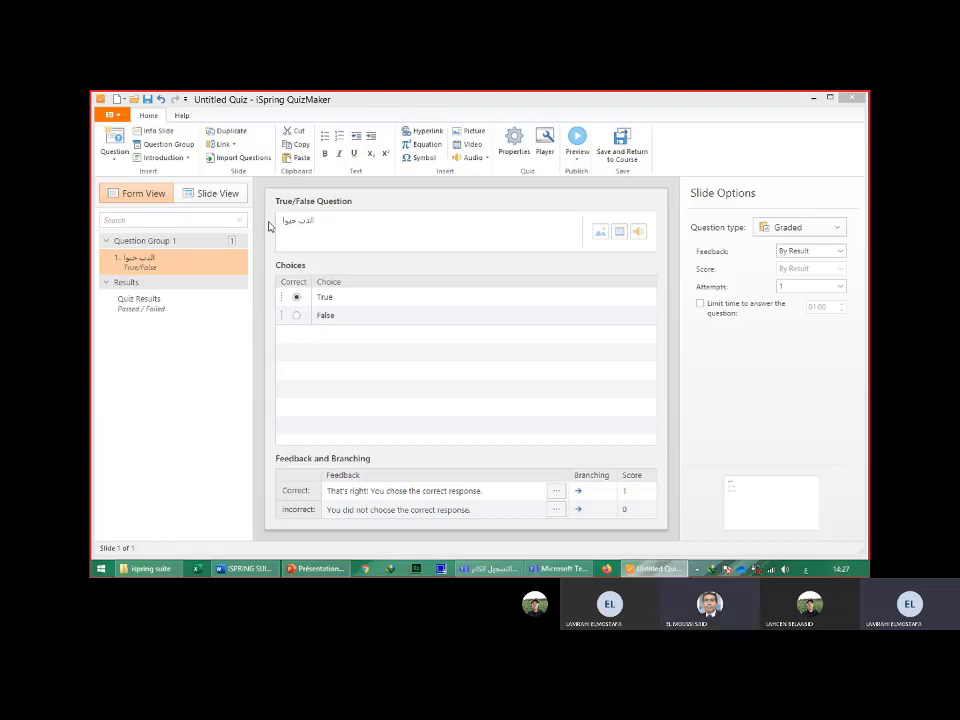
{"action": "type", "text": "ن قارت"}
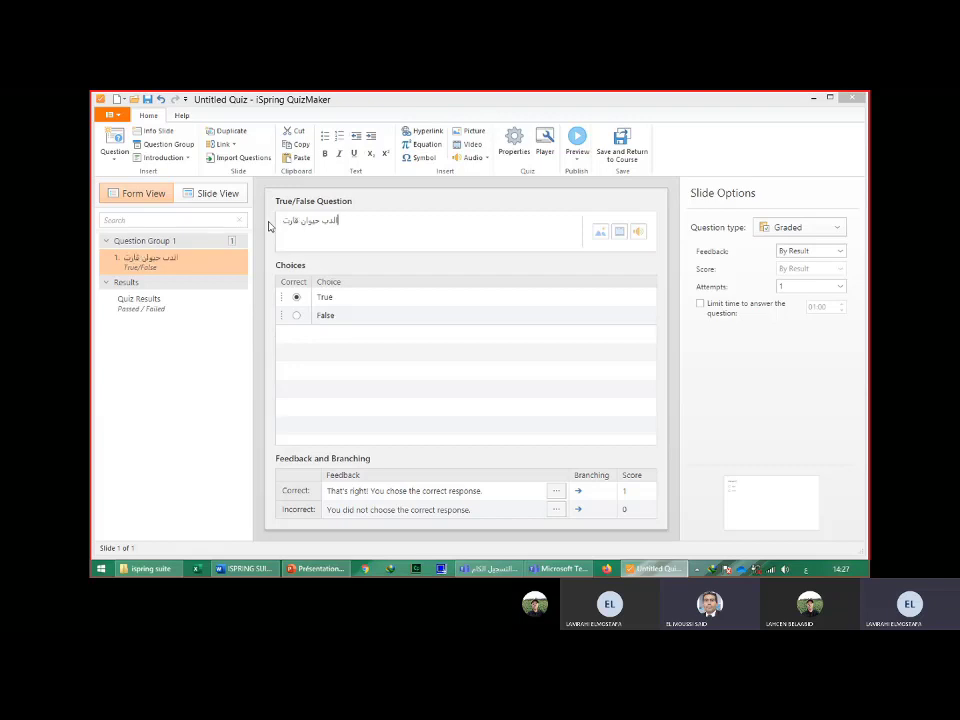
Rename the True and False answer choices as "صحيح" and "خطأ".
{"action": "left_click", "coordinate": [327, 297]}
{"action": "double_click", "coordinate": [325, 297]}
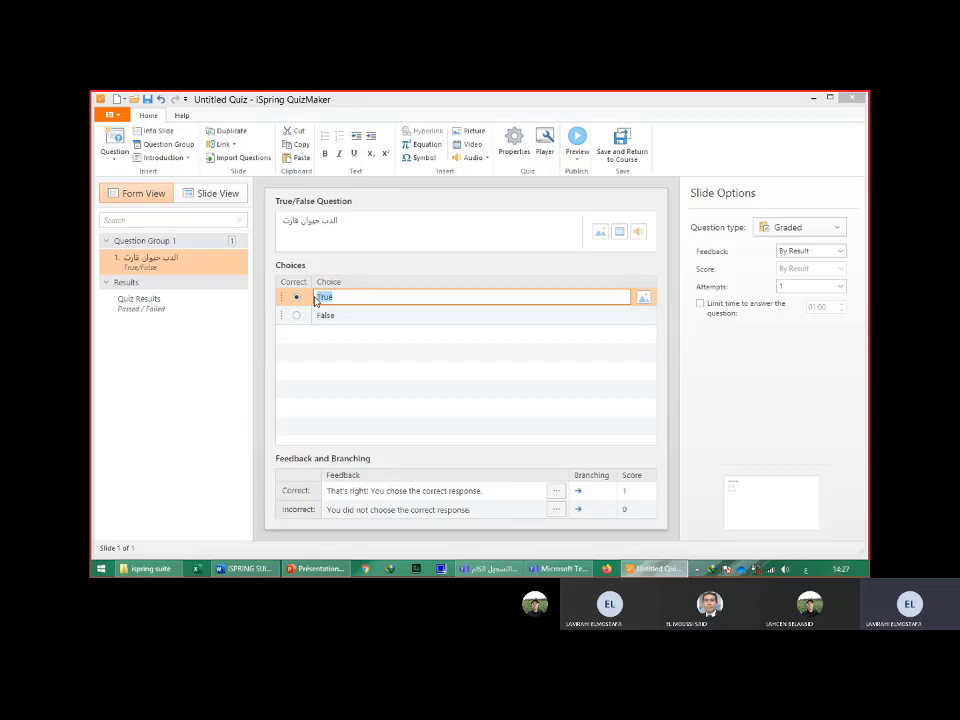
{"action": "type", "text": "صحيح"}
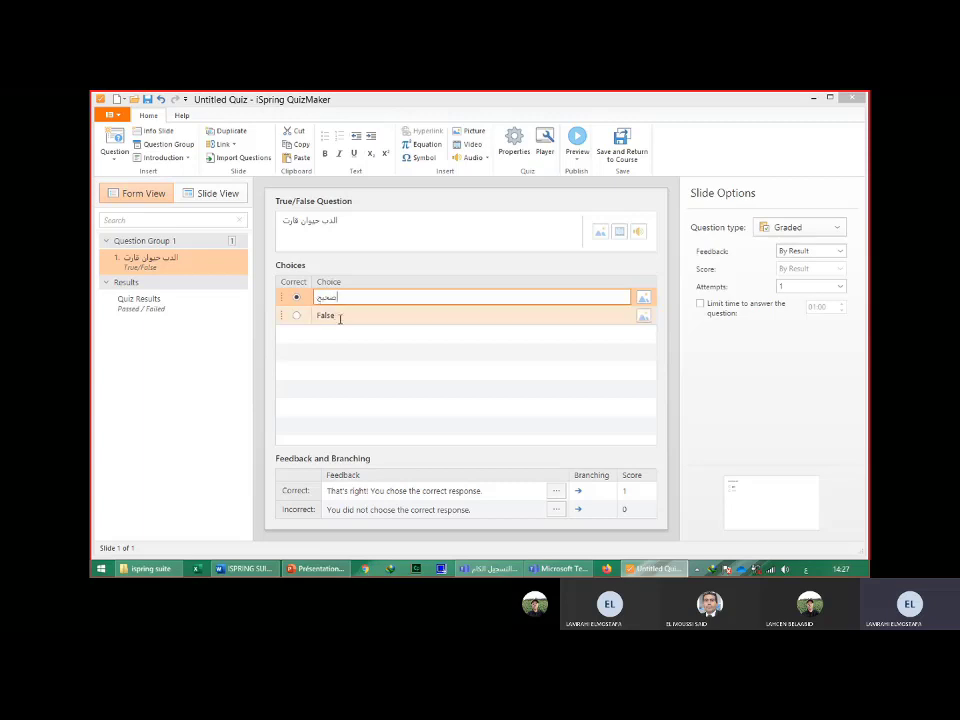
{"action": "left_click", "coordinate": [339, 318]}
{"action": "left_click_drag", "start_coordinate": [337, 317], "coordinate": [316, 318]}
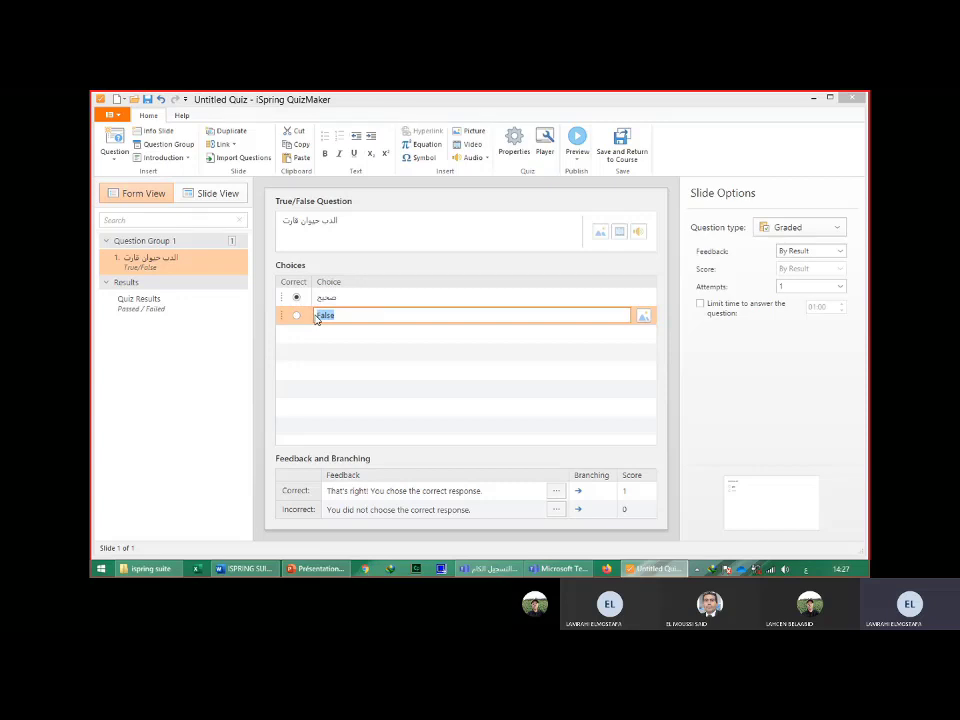
{"action": "key", "text": "BackSpace"}
{"action": "type", "text": "خطأ"}
{"action": "left_click", "coordinate": [159, 197]}
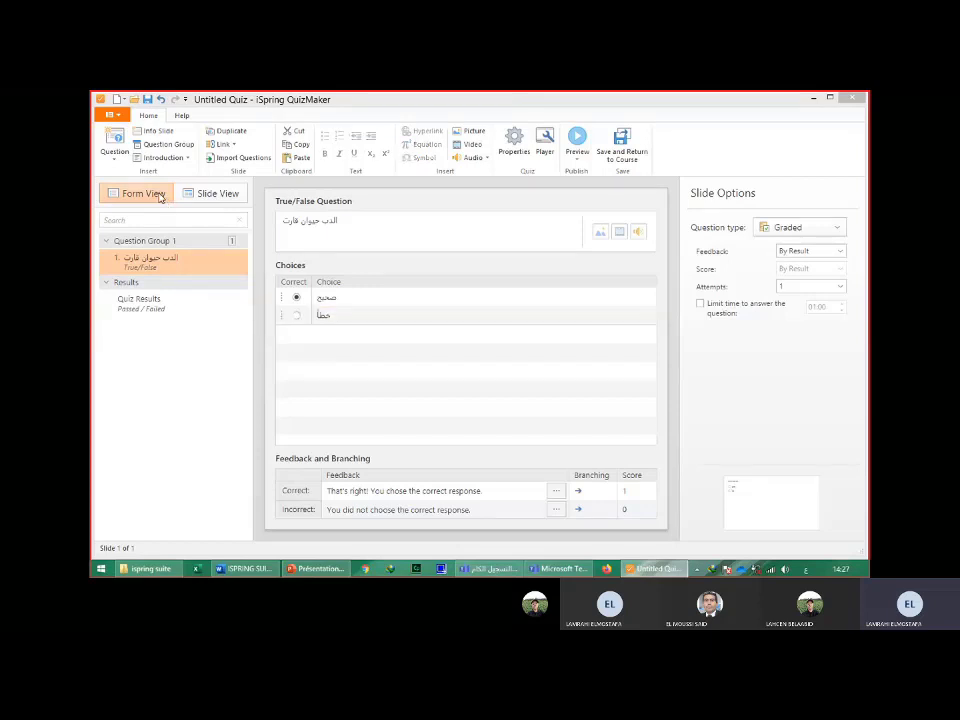
Format the question text in Slide View as size 40, bold and centred.
{"action": "triple_click", "coordinate": [341, 219]}
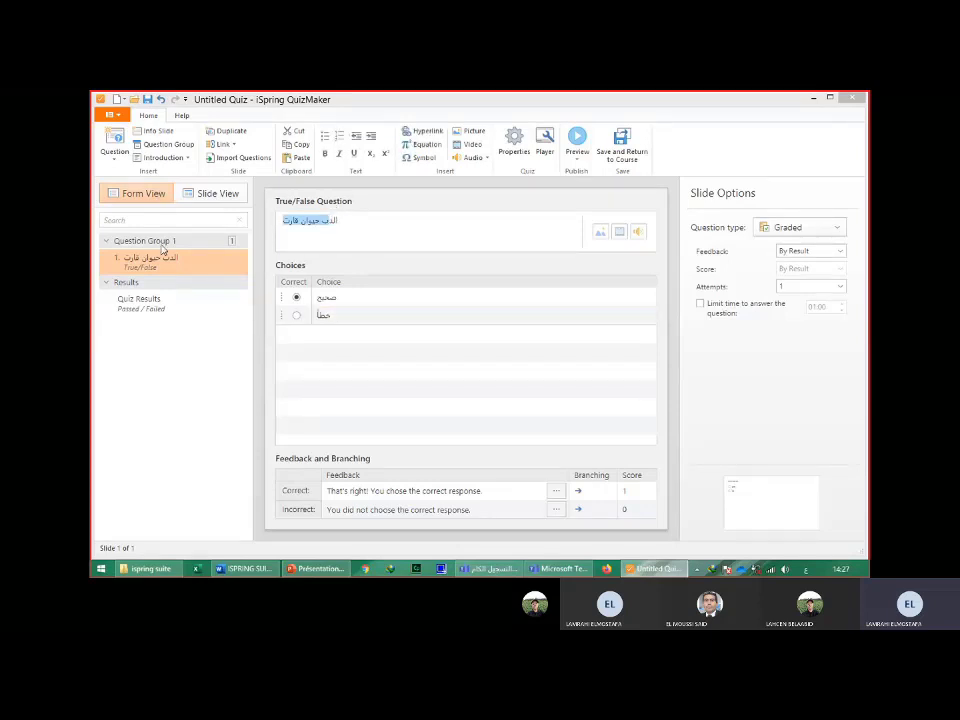
{"action": "left_click", "coordinate": [208, 196]}
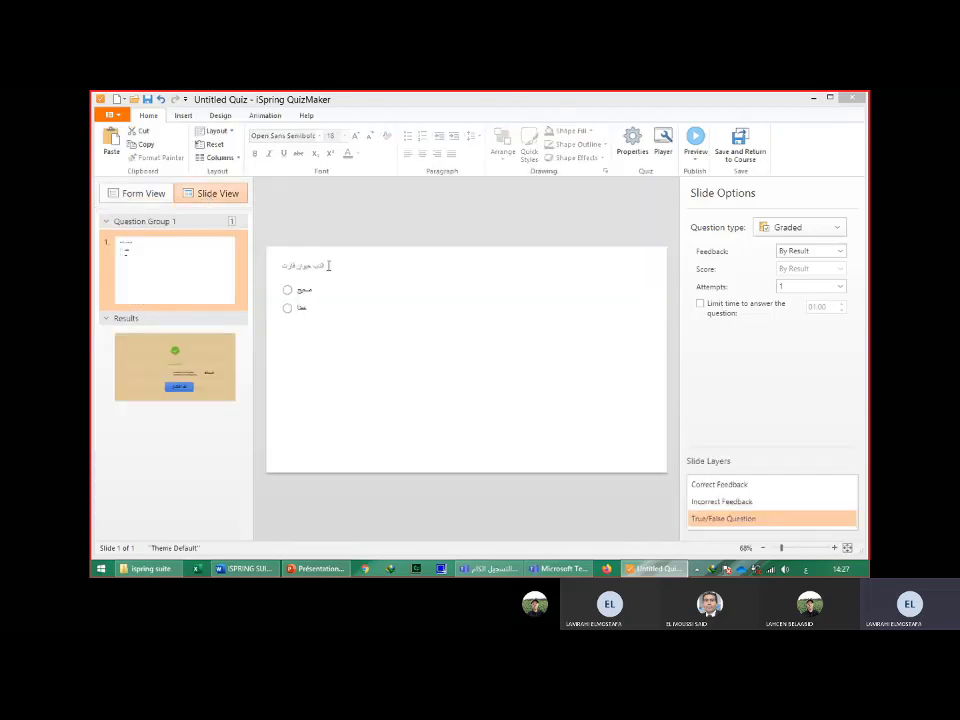
{"action": "triple_click", "coordinate": [320, 265]}
{"action": "left_click", "coordinate": [325, 265]}
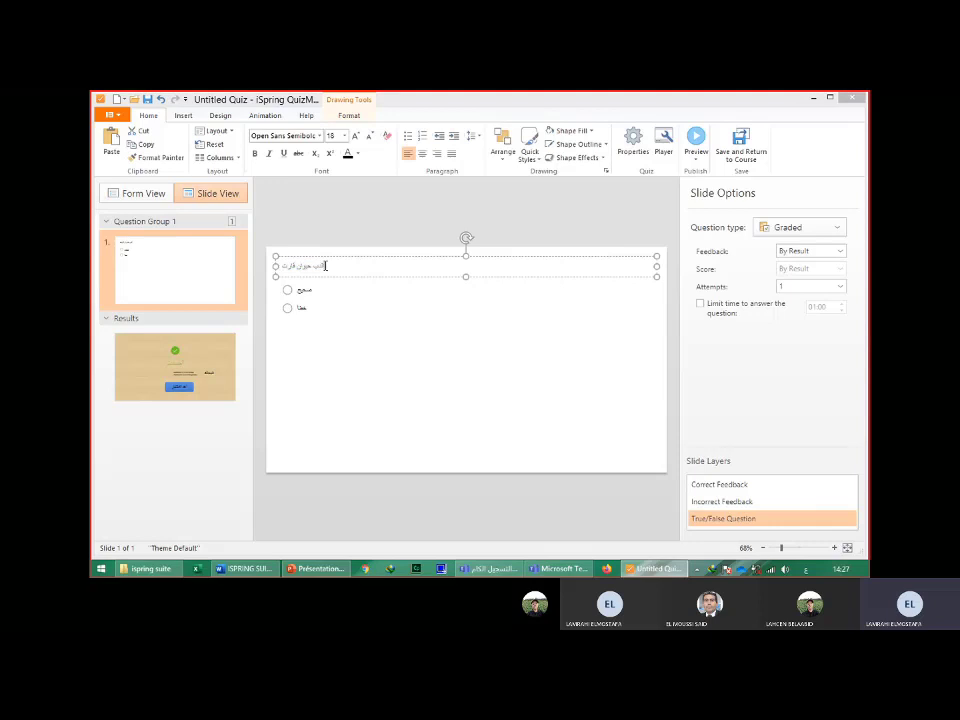
{"action": "triple_click", "coordinate": [325, 265]}
{"action": "left_click", "coordinate": [356, 137]}
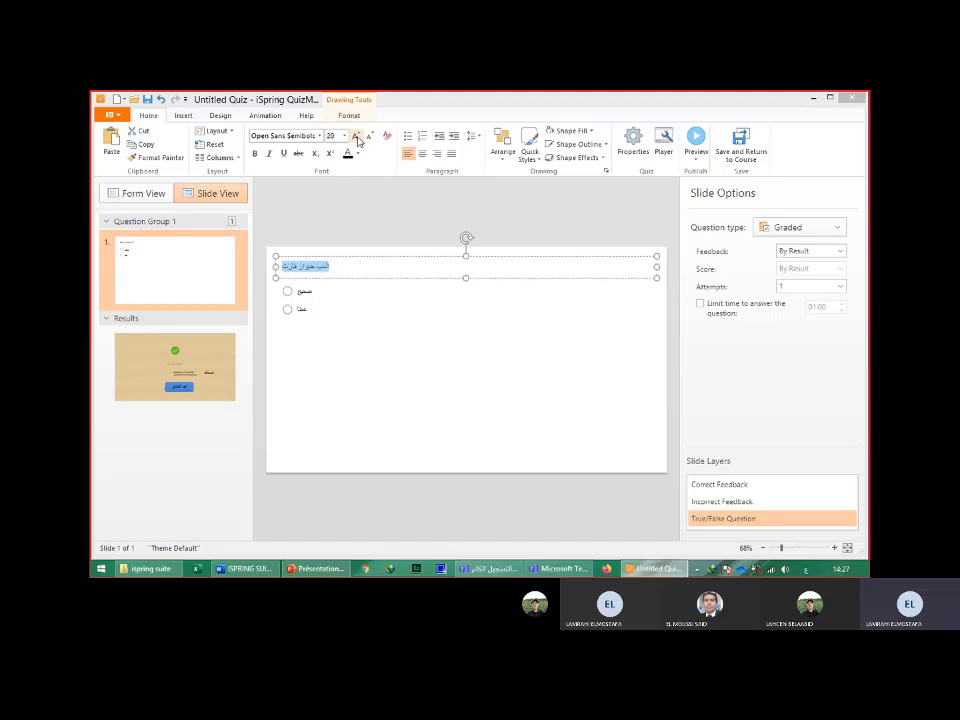
{"action": "left_click", "coordinate": [356, 137]}
{"action": "left_click", "coordinate": [356, 137]}
{"action": "left_click", "coordinate": [356, 137]}
{"action": "left_click", "coordinate": [356, 137]}
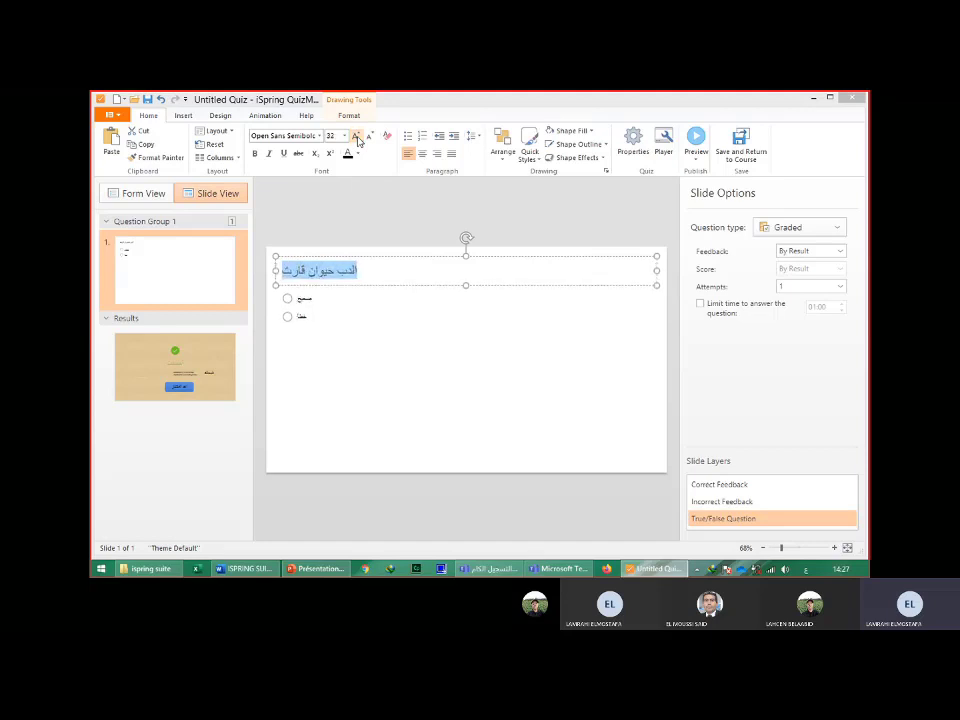
{"action": "left_click", "coordinate": [356, 137]}
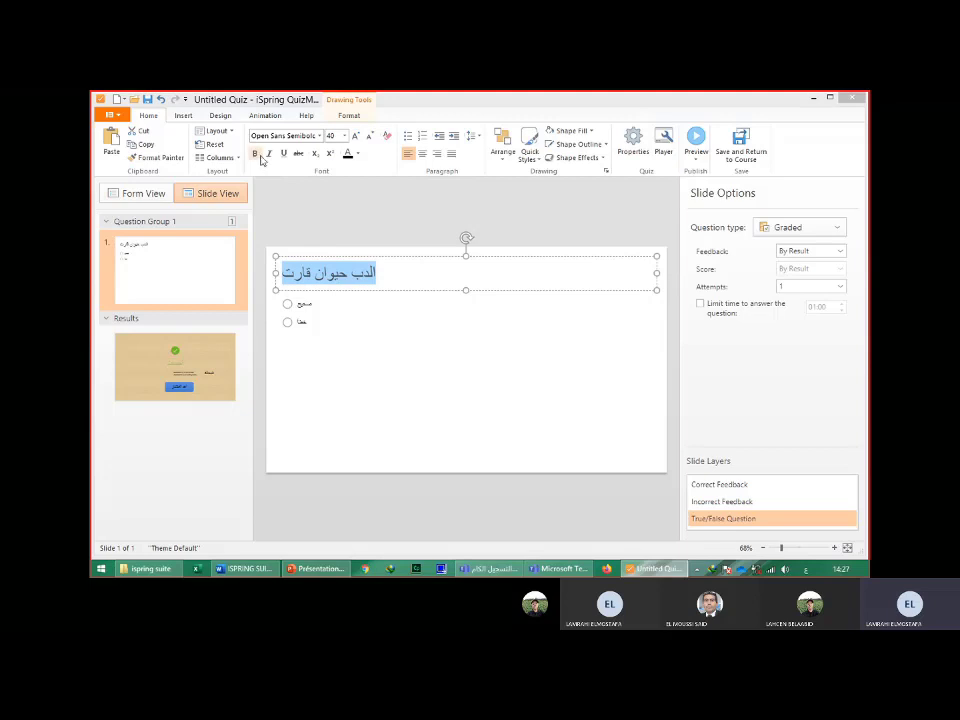
{"action": "left_click", "coordinate": [257, 156]}
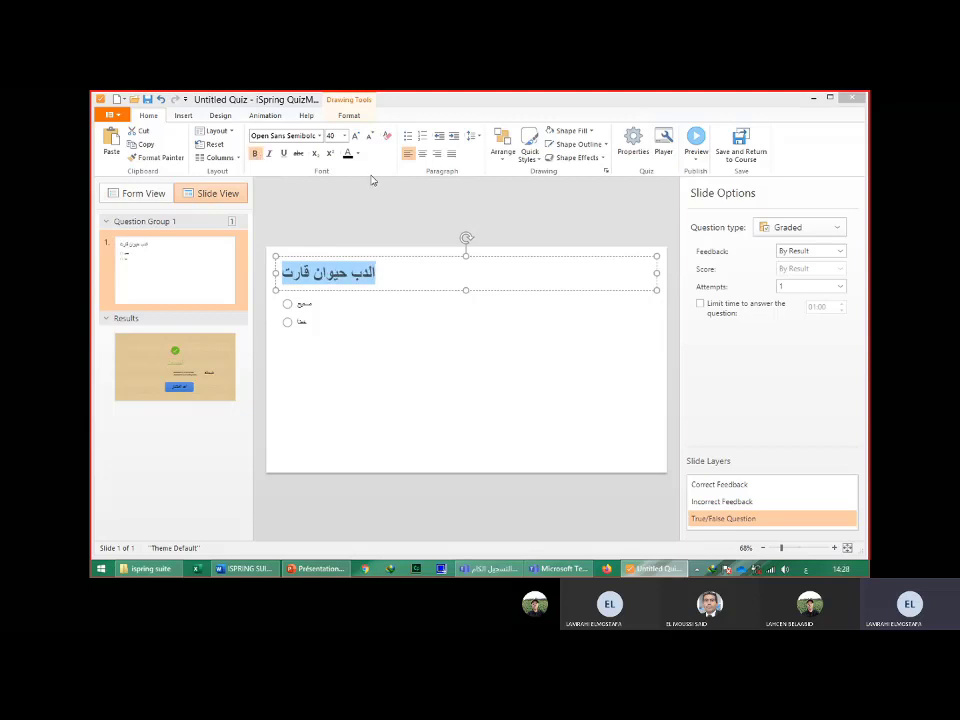
{"action": "left_click", "coordinate": [423, 155]}
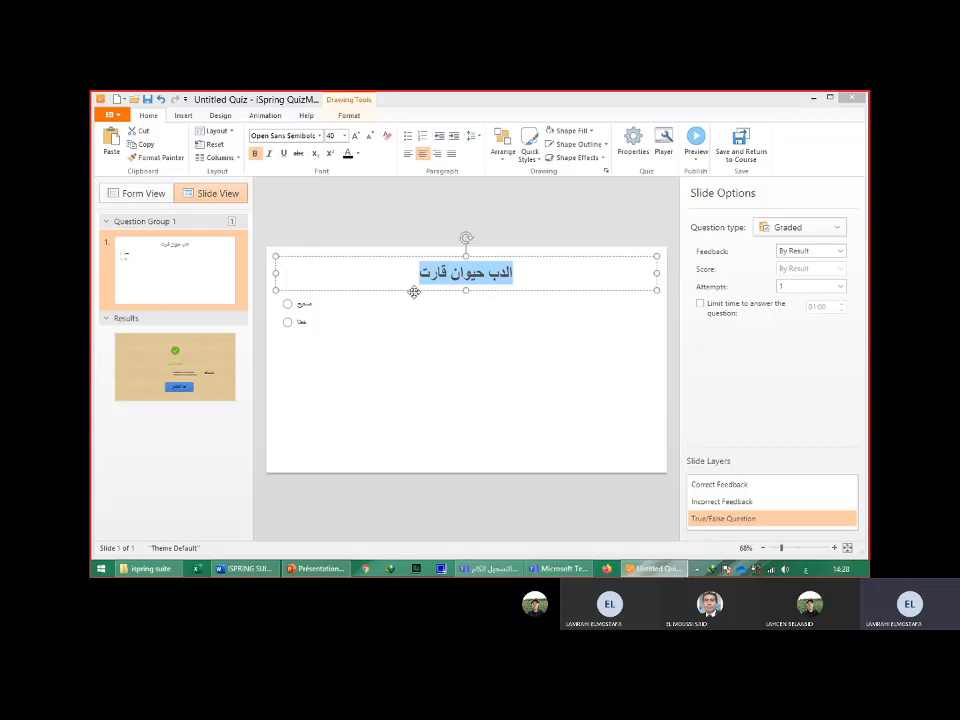
Fill the question's text box with the white grid texture.
{"action": "left_click", "coordinate": [591, 130]}
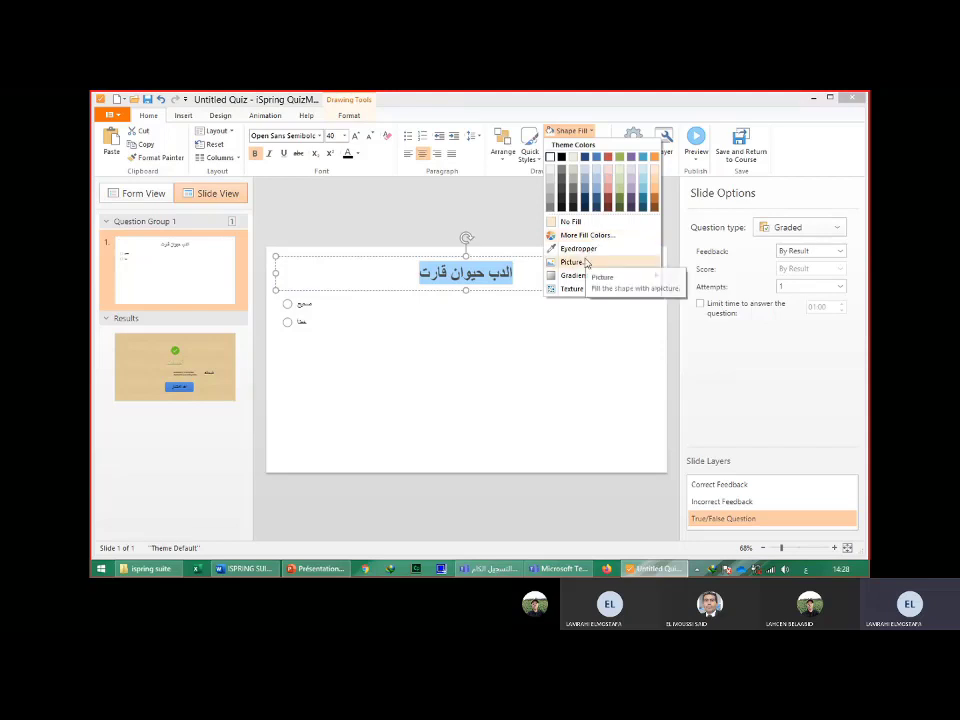
{"action": "mouse_move", "coordinate": [586, 279]}
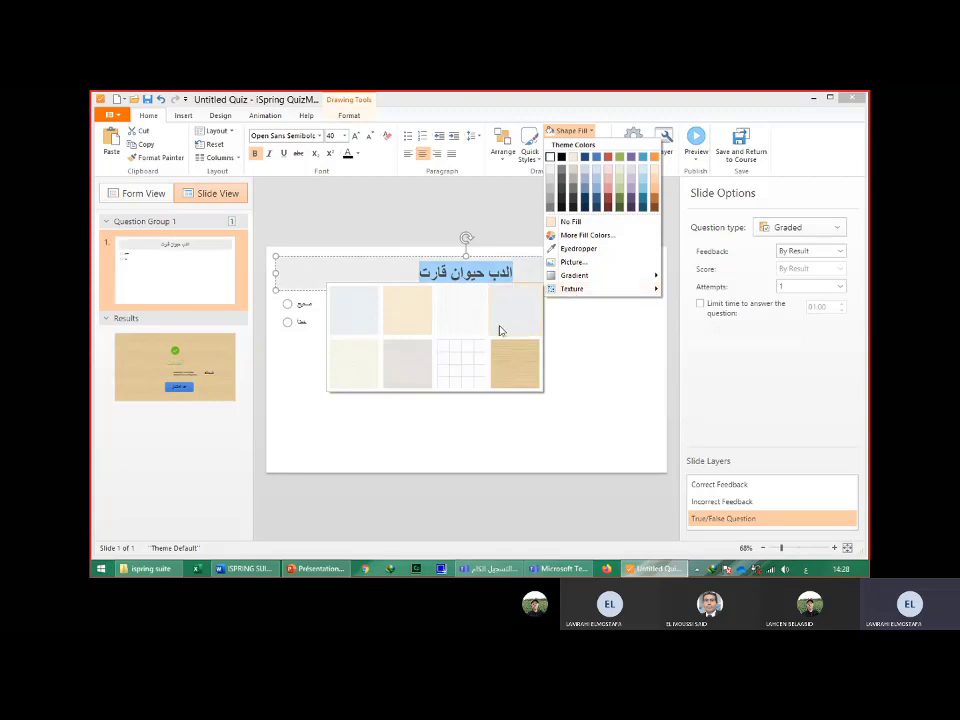
{"action": "left_click", "coordinate": [474, 367]}
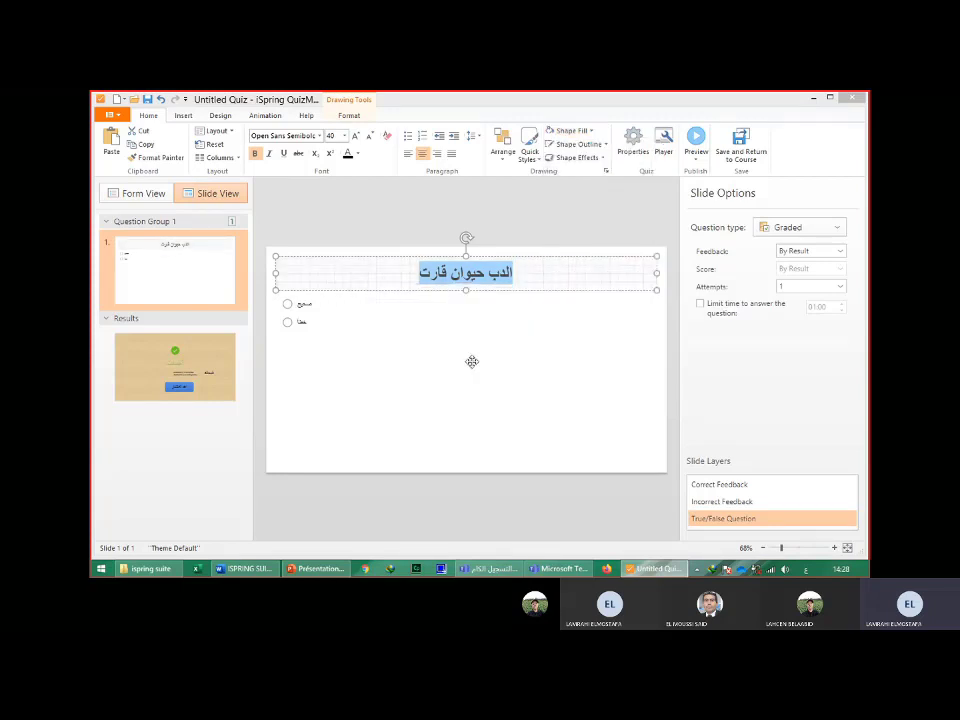
Enlarge the text of the two answer choices to size 44.
{"action": "left_click", "coordinate": [327, 311]}
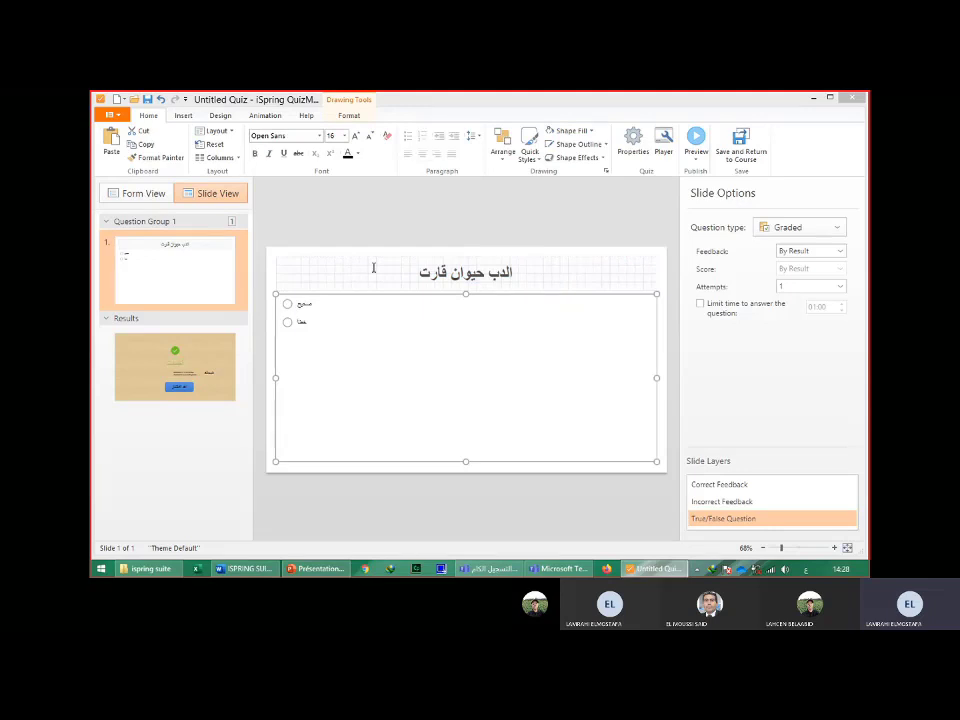
{"action": "left_click", "coordinate": [359, 157]}
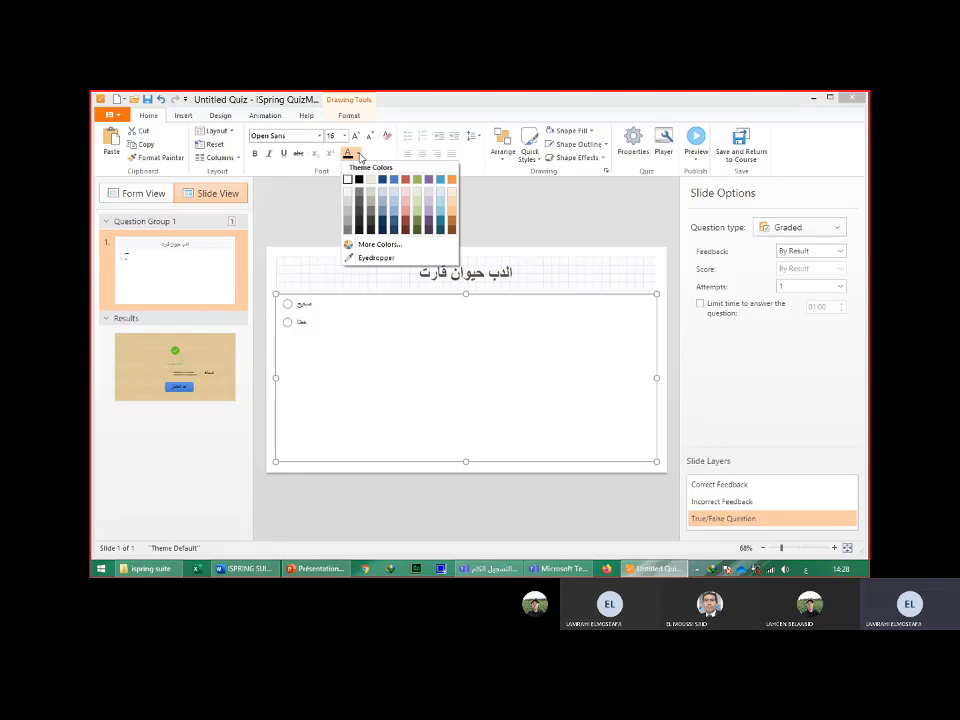
{"action": "left_click", "coordinate": [356, 136]}
{"action": "left_click", "coordinate": [356, 136]}
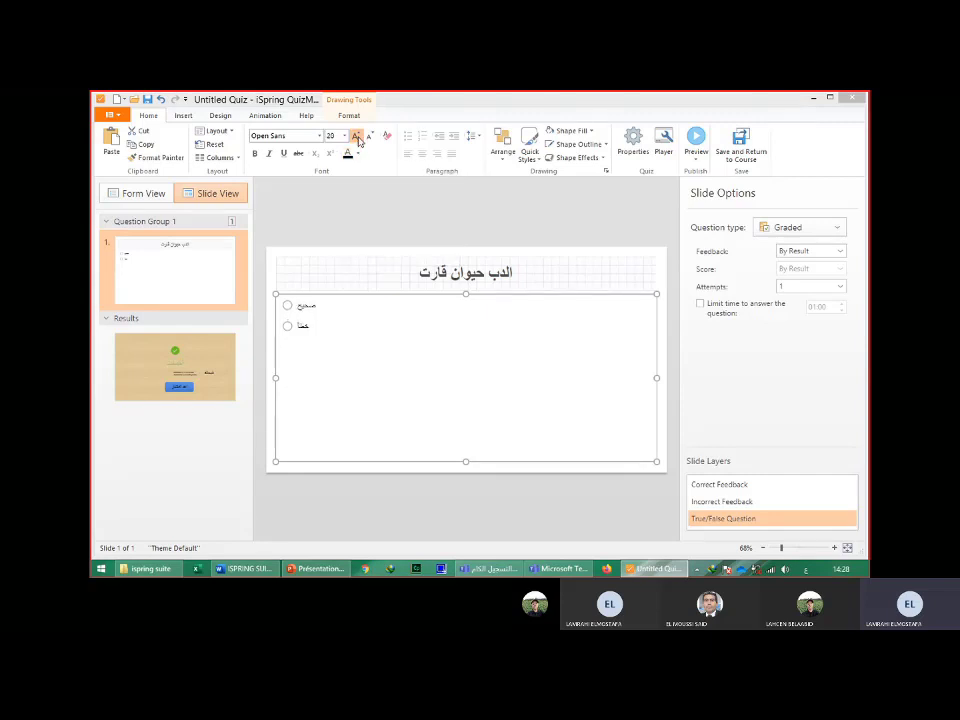
{"action": "left_click", "coordinate": [356, 136]}
{"action": "left_click", "coordinate": [357, 137]}
{"action": "left_click", "coordinate": [357, 137]}
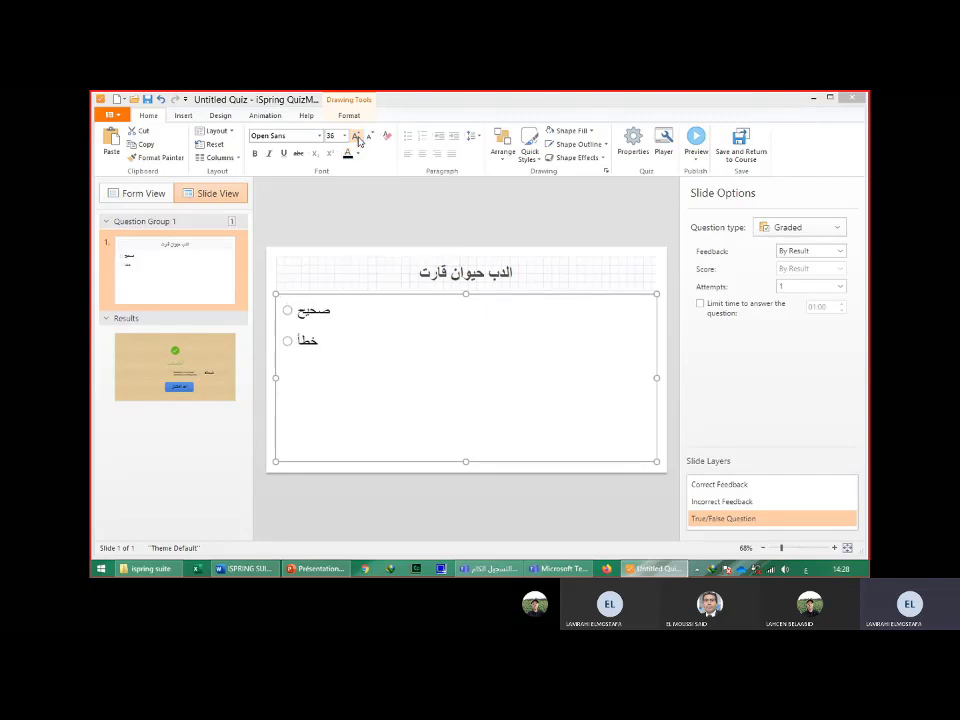
{"action": "left_click", "coordinate": [357, 137]}
{"action": "left_click", "coordinate": [357, 137]}
{"action": "left_click", "coordinate": [357, 137]}
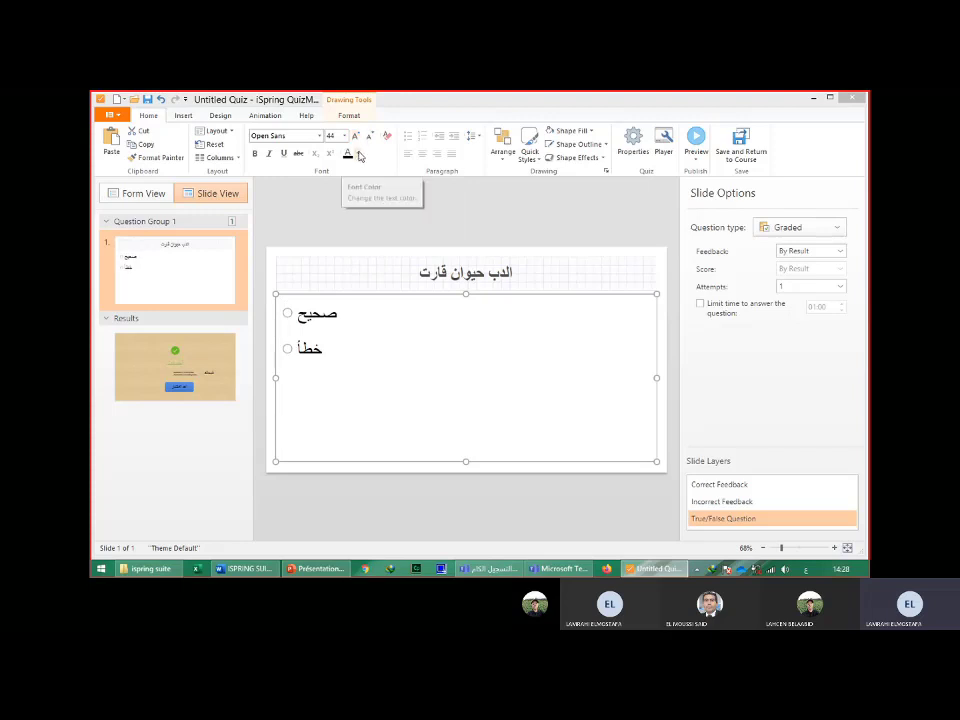
Colour the answer choices' text light red and return to Form View.
{"action": "left_click", "coordinate": [358, 155]}
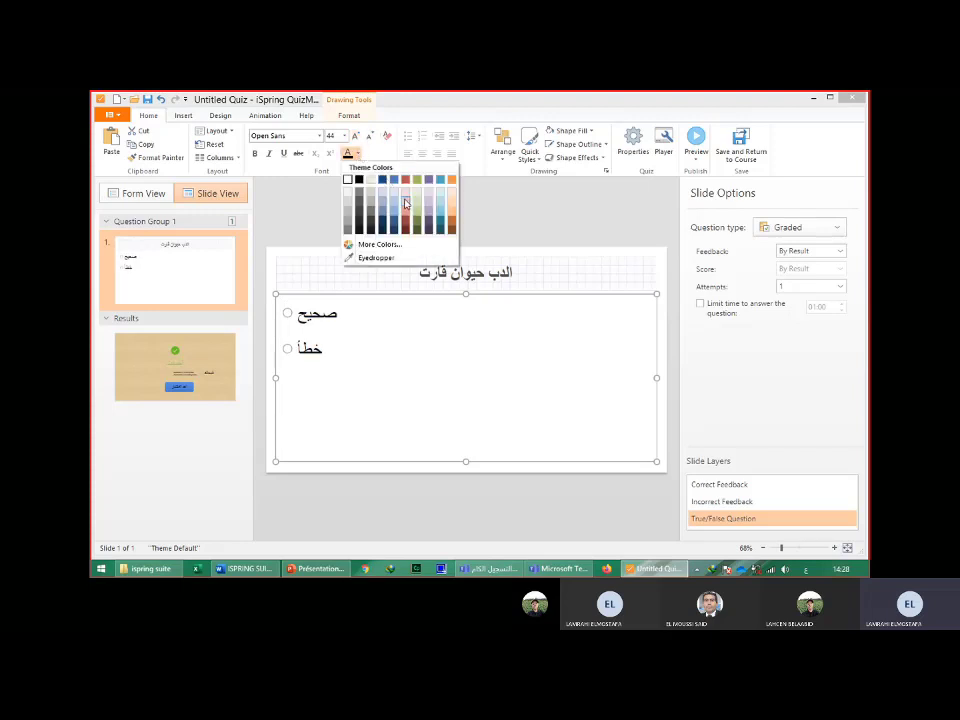
{"action": "left_click", "coordinate": [407, 218]}
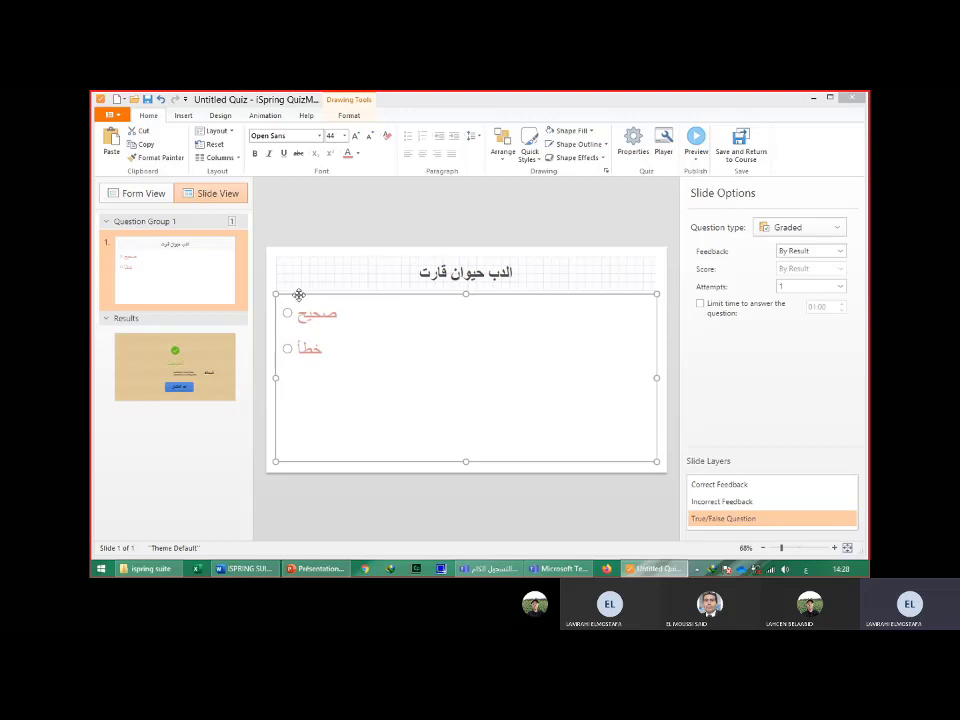
{"action": "left_click", "coordinate": [144, 195]}
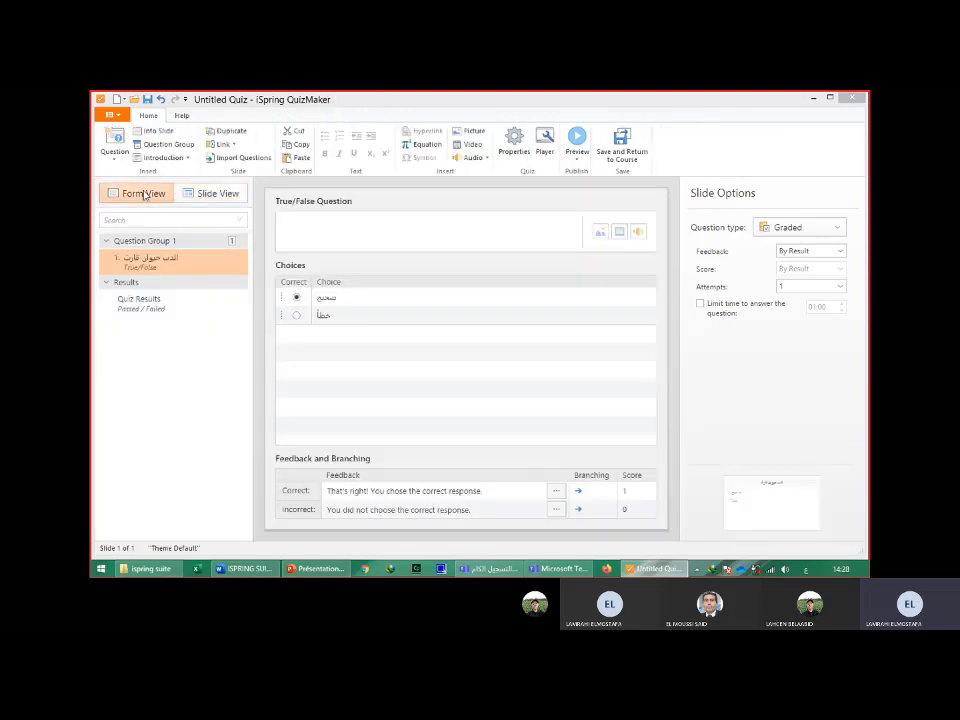
Increase the indent of the answer choice صحيح until it sits near the far right end of its row.
{"action": "left_click", "coordinate": [341, 298]}
{"action": "key", "text": "Delete"}
{"action": "key", "text": "Delete"}
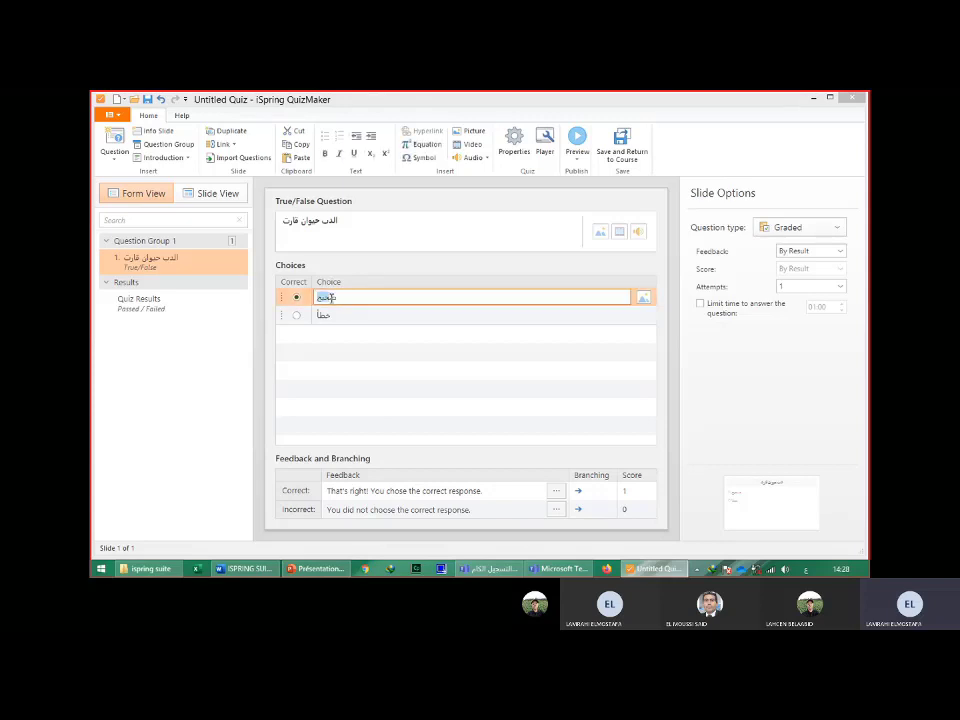
{"action": "left_click_drag", "start_coordinate": [320, 297], "coordinate": [342, 298]}
{"action": "left_click", "coordinate": [373, 139]}
{"action": "left_click", "coordinate": [373, 139]}
{"action": "left_click", "coordinate": [373, 139]}
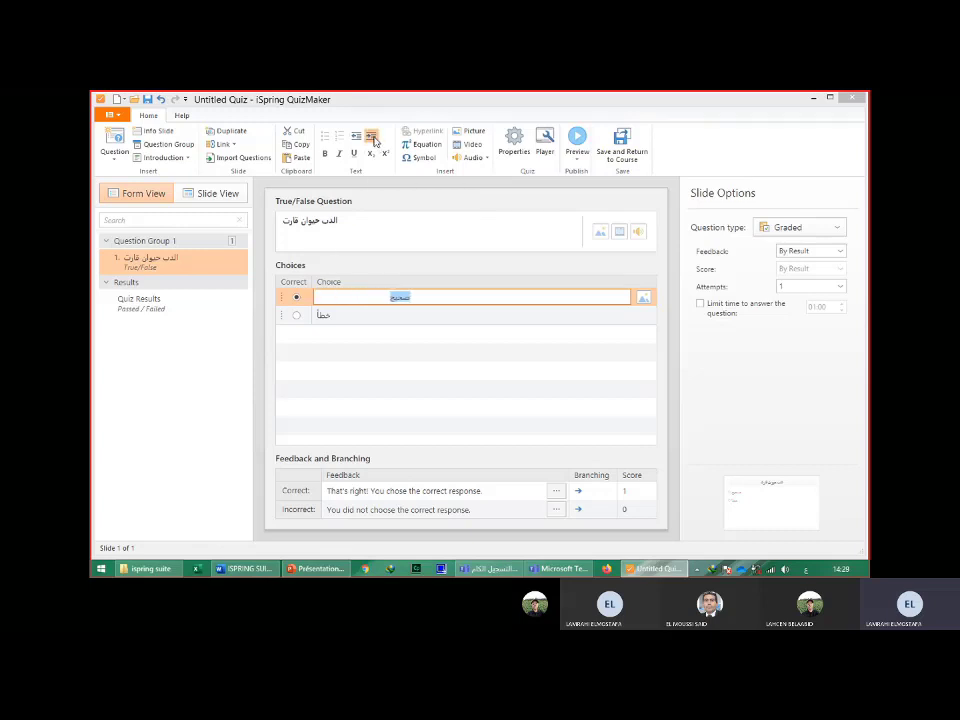
{"action": "left_click", "coordinate": [373, 139]}
{"action": "left_click", "coordinate": [373, 139]}
{"action": "left_click", "coordinate": [373, 139]}
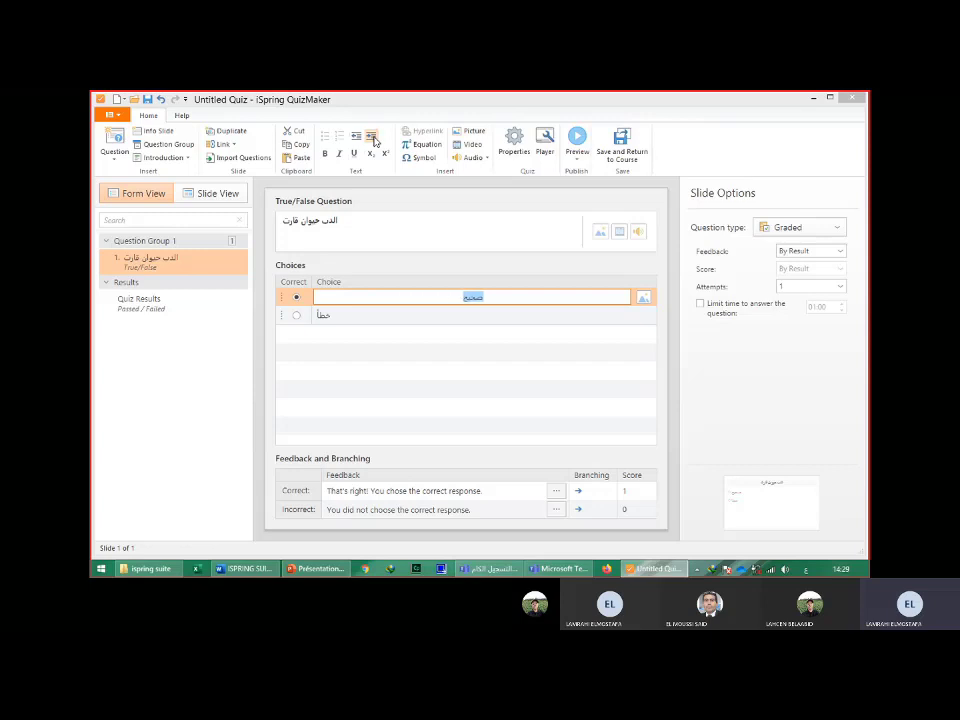
{"action": "left_click", "coordinate": [373, 139]}
{"action": "left_click", "coordinate": [373, 139]}
{"action": "left_click", "coordinate": [373, 139]}
{"action": "left_click", "coordinate": [373, 139]}
{"action": "left_click", "coordinate": [373, 139]}
{"action": "left_click", "coordinate": [373, 139]}
{"action": "left_click", "coordinate": [373, 139]}
{"action": "left_click", "coordinate": [373, 139]}
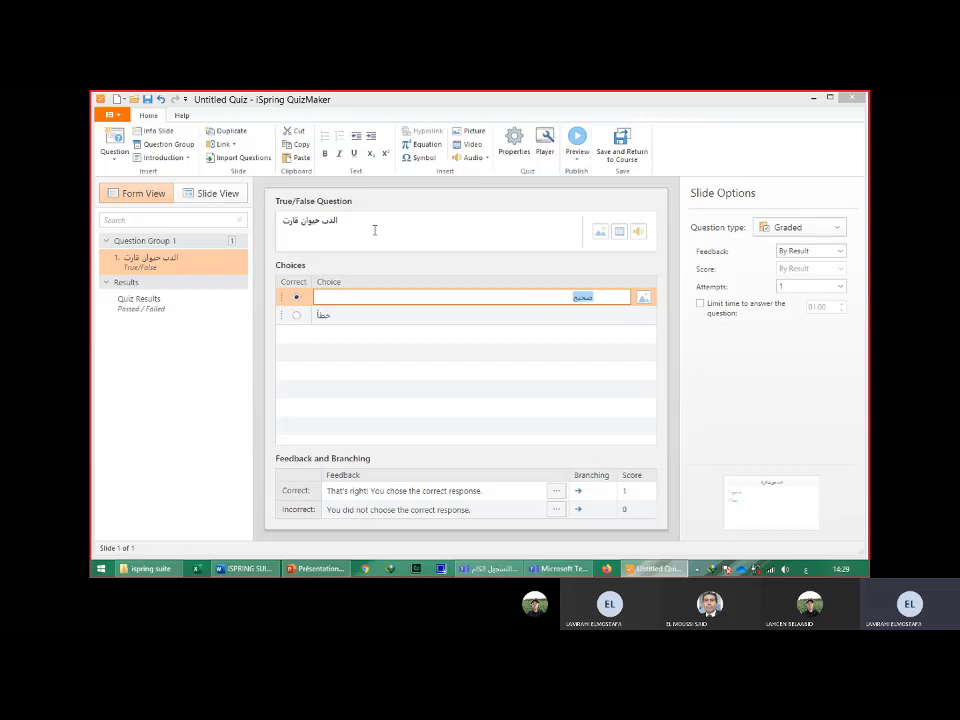
Increase the indent of the answer choice خطأ until it lines up beneath the first choice.
{"action": "left_click", "coordinate": [320, 315]}
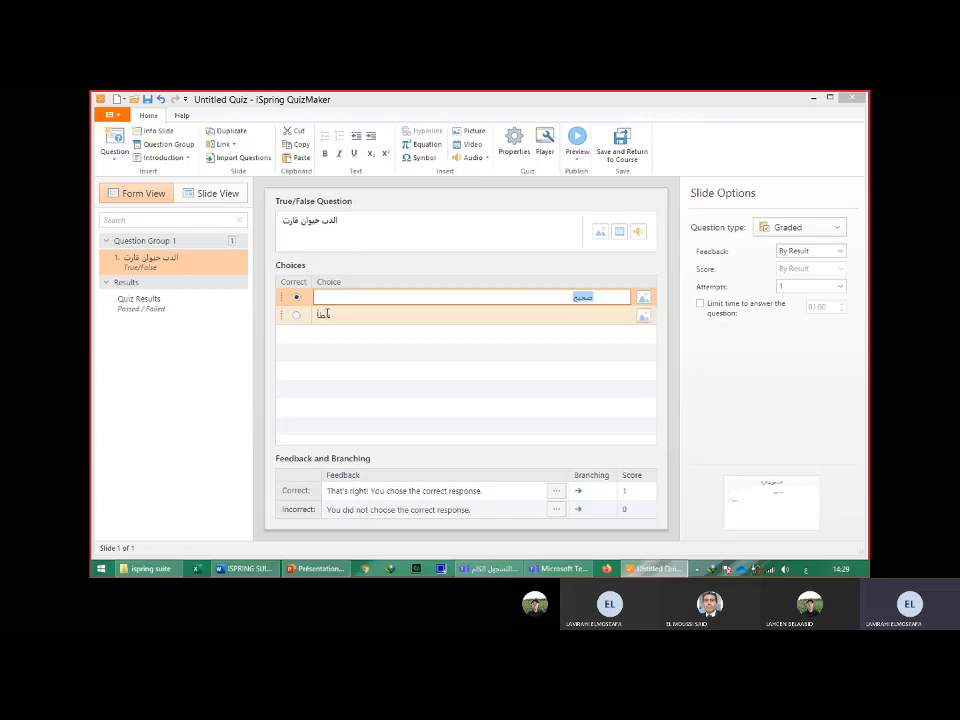
{"action": "double_click", "coordinate": [318, 315]}
{"action": "left_click", "coordinate": [318, 315]}
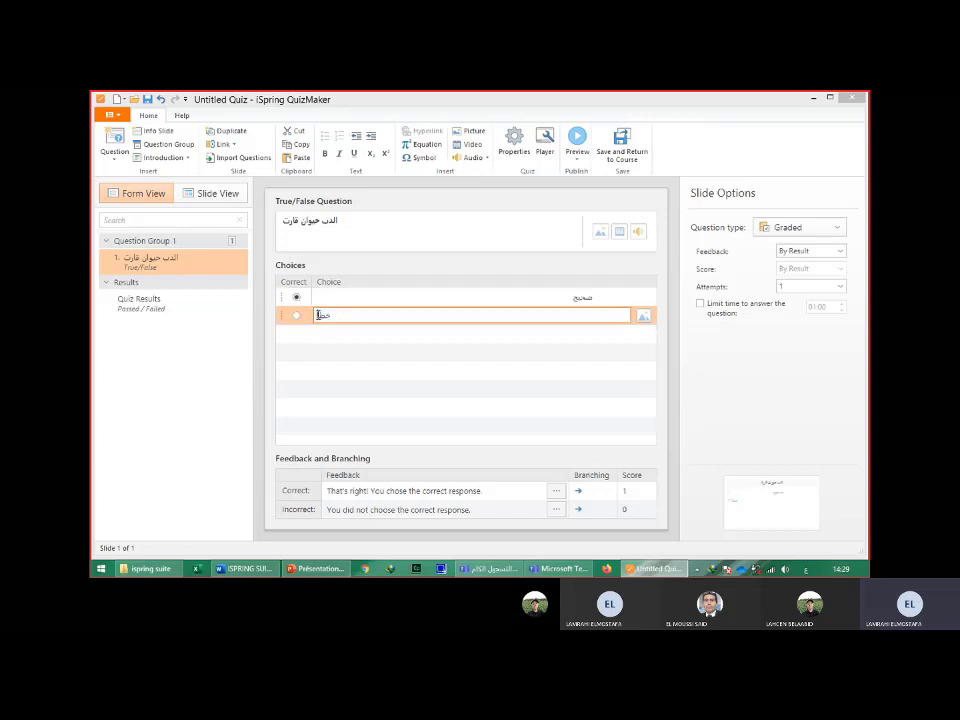
{"action": "double_click", "coordinate": [318, 315]}
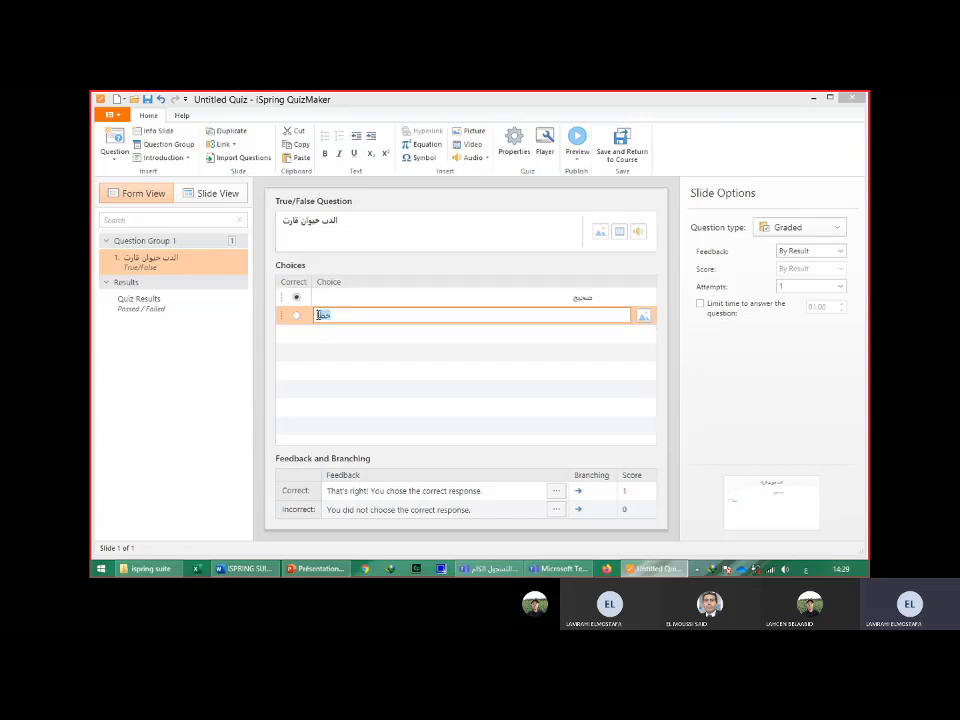
{"action": "left_click", "coordinate": [371, 141]}
{"action": "left_click", "coordinate": [371, 141]}
{"action": "left_click", "coordinate": [371, 141]}
{"action": "left_click", "coordinate": [371, 141]}
{"action": "left_click", "coordinate": [371, 141]}
{"action": "left_click", "coordinate": [371, 141]}
{"action": "left_click", "coordinate": [371, 141]}
{"action": "left_click", "coordinate": [371, 141]}
{"action": "left_click", "coordinate": [371, 141]}
{"action": "left_click", "coordinate": [371, 141]}
{"action": "left_click", "coordinate": [371, 141]}
{"action": "left_click", "coordinate": [371, 141]}
{"action": "left_click", "coordinate": [371, 141]}
{"action": "left_click", "coordinate": [371, 141]}
{"action": "left_click", "coordinate": [371, 141]}
{"action": "left_click", "coordinate": [371, 141]}
{"action": "left_click", "coordinate": [371, 141]}
{"action": "left_click", "coordinate": [371, 141]}
{"action": "left_click", "coordinate": [371, 141]}
{"action": "left_click", "coordinate": [371, 141]}
{"action": "left_click", "coordinate": [371, 141]}
{"action": "left_click", "coordinate": [371, 141]}
Add the picture 5b3147131ebeaa7c8555e836e4a804e3 from the ispring suite folder to the question.
{"action": "left_click", "coordinate": [601, 233]}
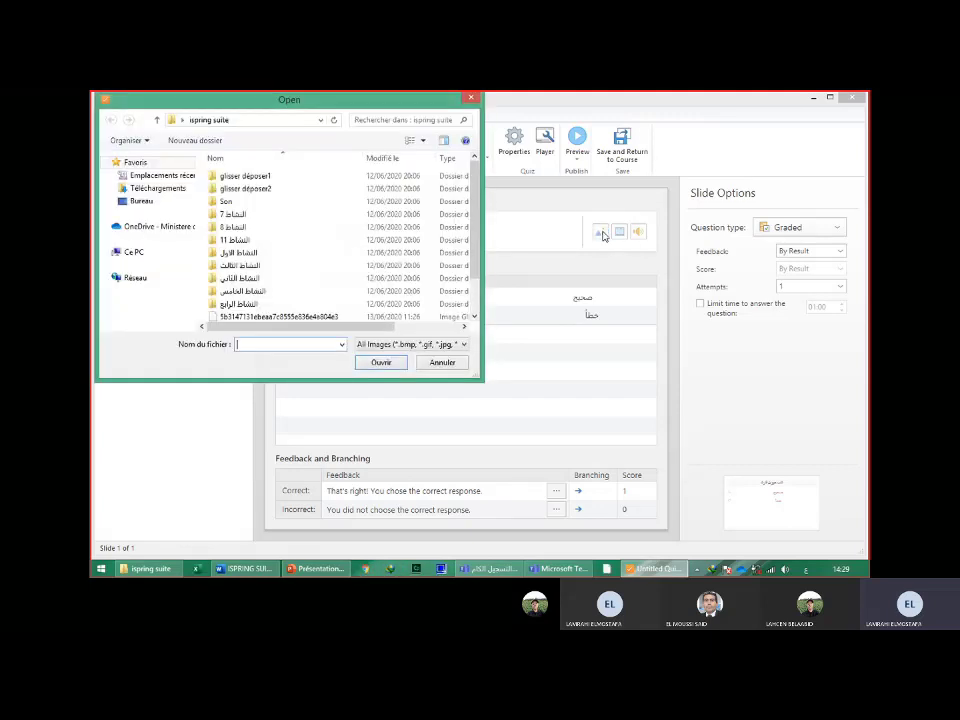
{"action": "left_click", "coordinate": [308, 316]}
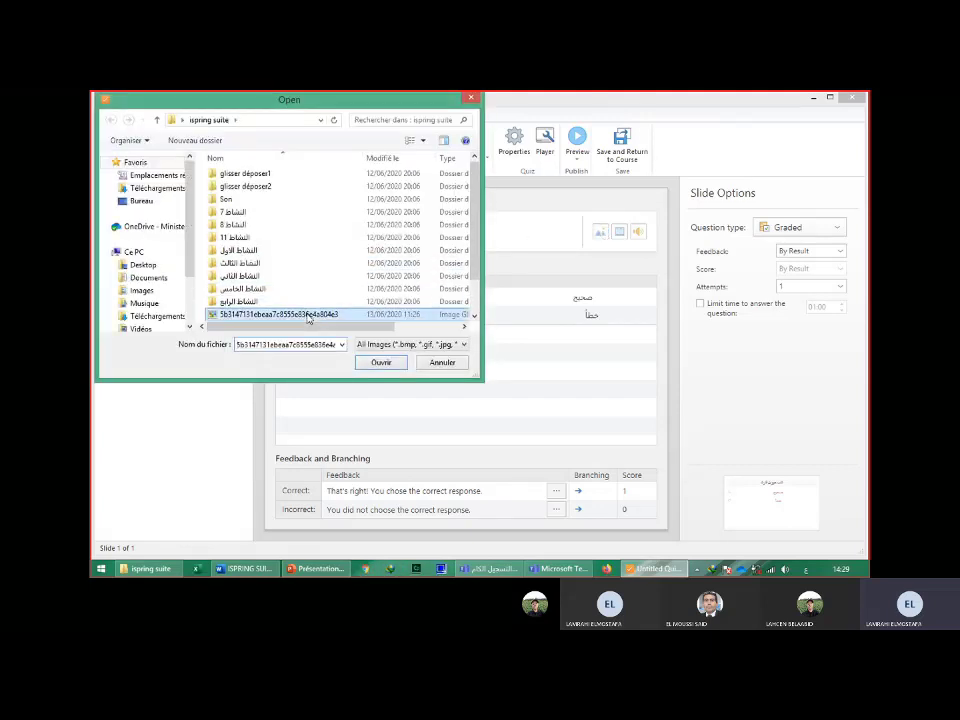
{"action": "left_click", "coordinate": [381, 362]}
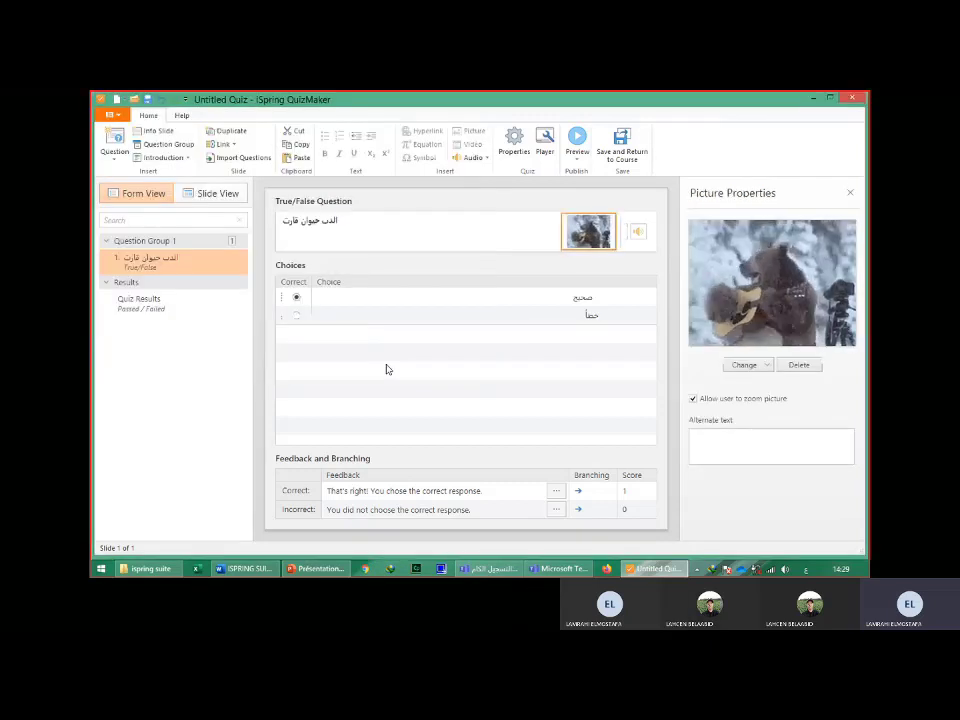
Show the question in Slide View and apply the Default layout to its slide.
{"action": "left_click", "coordinate": [206, 195]}
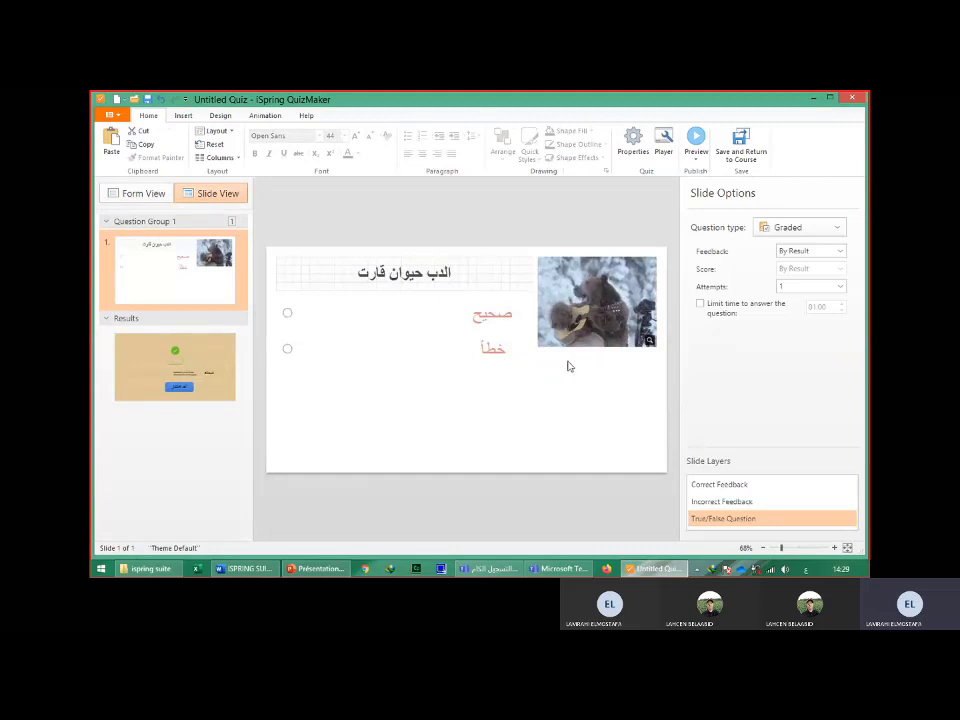
{"action": "left_click", "coordinate": [235, 135]}
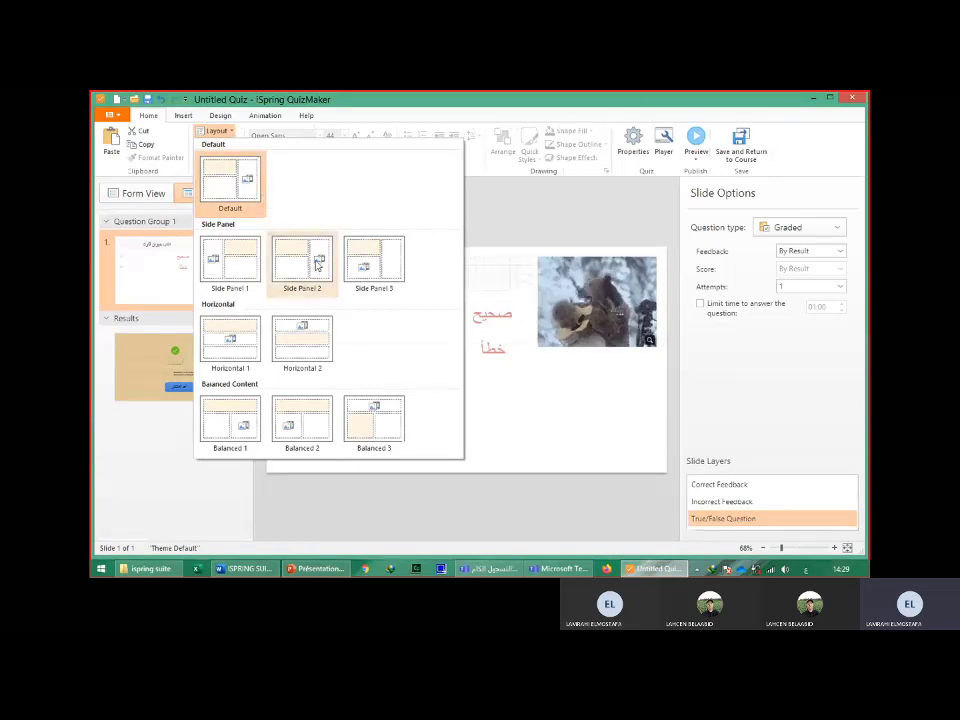
{"action": "left_click", "coordinate": [258, 188]}
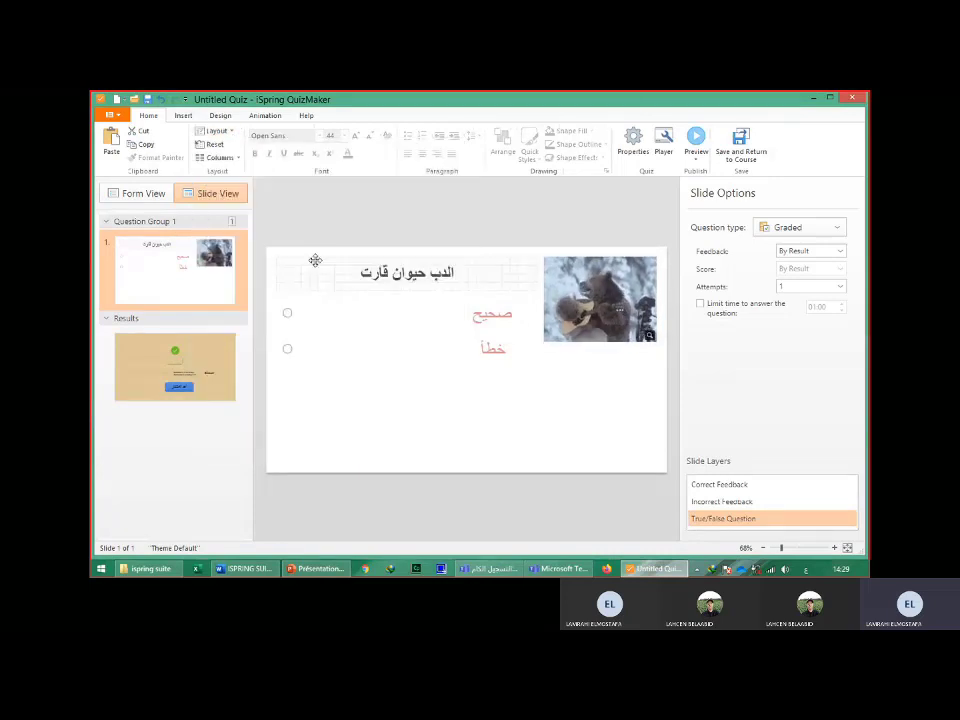
Stretch the bear picture down to the lower edge of the choices box and widen it slightly to meet the text boxes.
{"action": "left_click", "coordinate": [610, 340]}
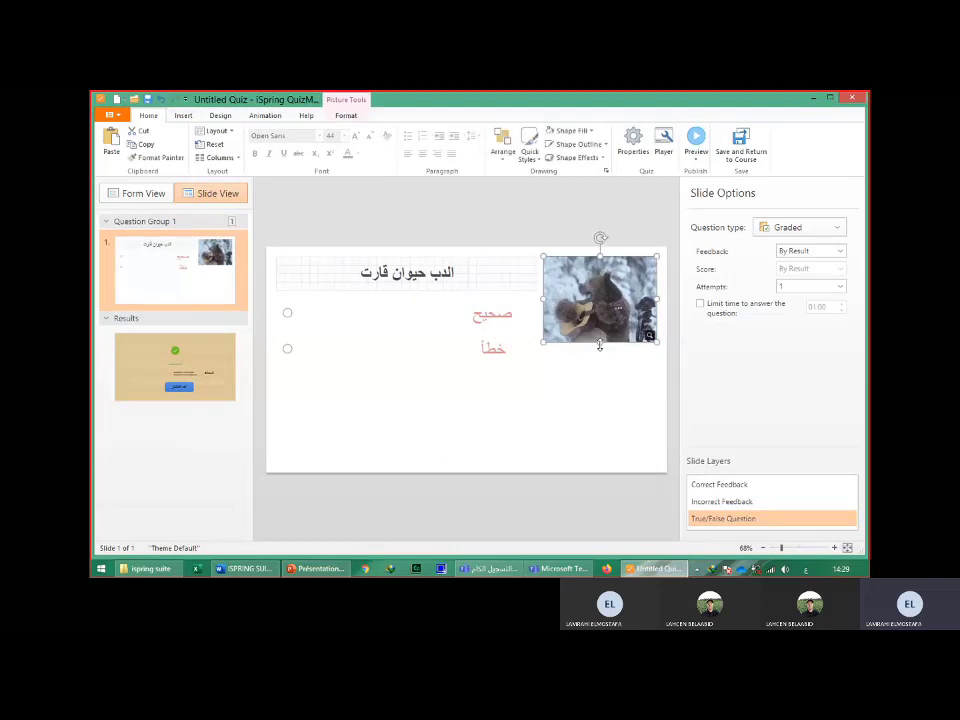
{"action": "left_click_drag", "start_coordinate": [600, 344], "coordinate": [600, 446]}
{"action": "left_click_drag", "start_coordinate": [544, 350], "coordinate": [539, 350]}
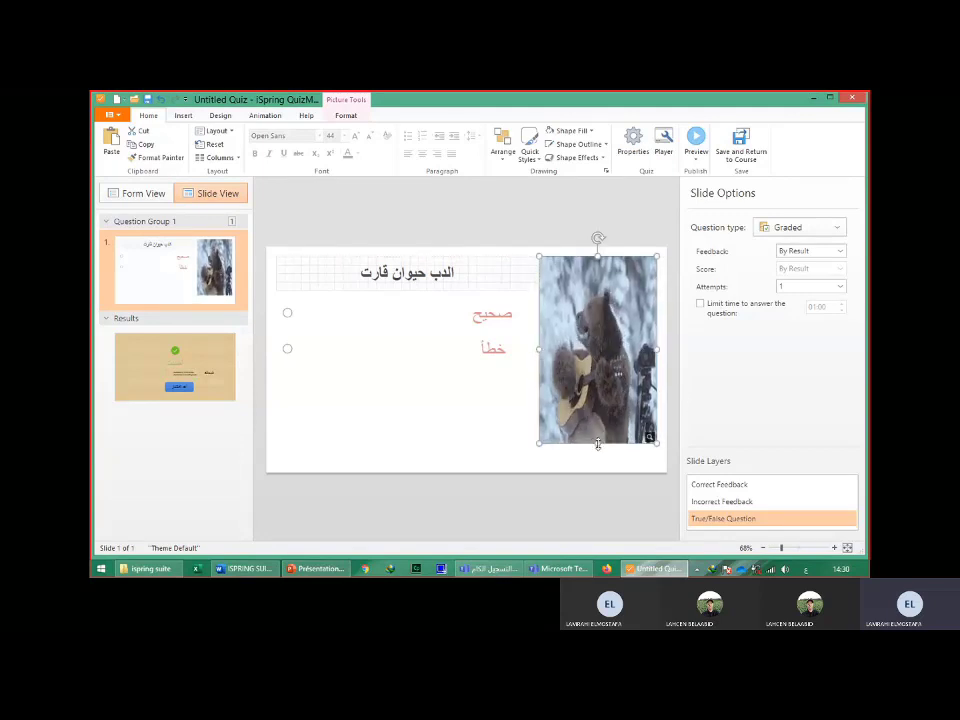
{"action": "left_click_drag", "start_coordinate": [598, 444], "coordinate": [598, 458]}
Fill the answer choices' box with the brown wood texture.
{"action": "left_click", "coordinate": [508, 437]}
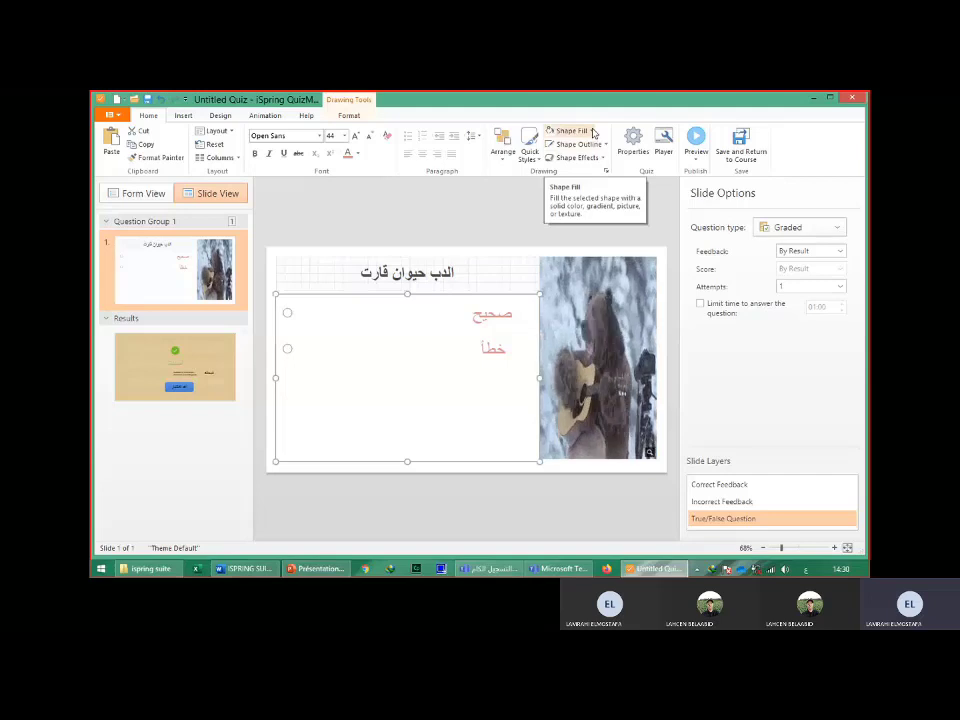
{"action": "left_click", "coordinate": [593, 132]}
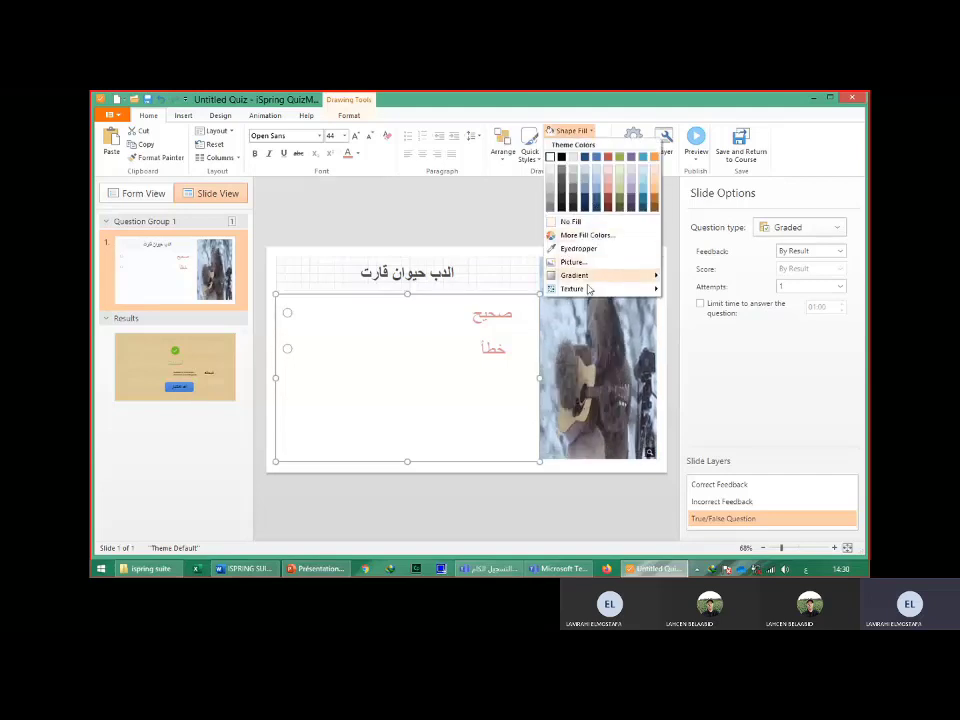
{"action": "mouse_move", "coordinate": [587, 291]}
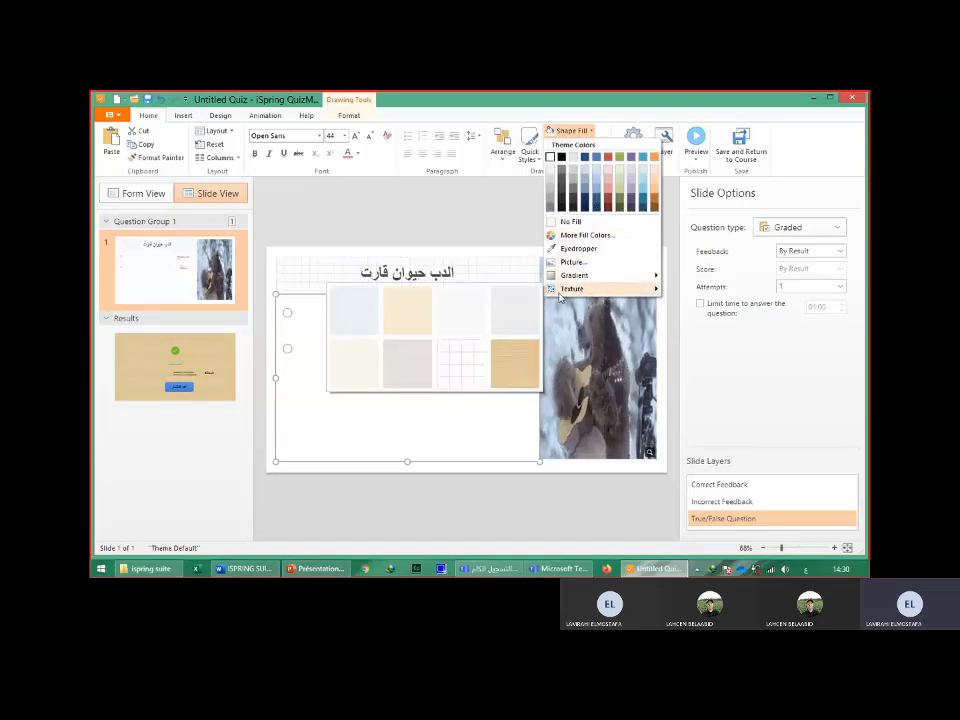
{"action": "left_click", "coordinate": [519, 358]}
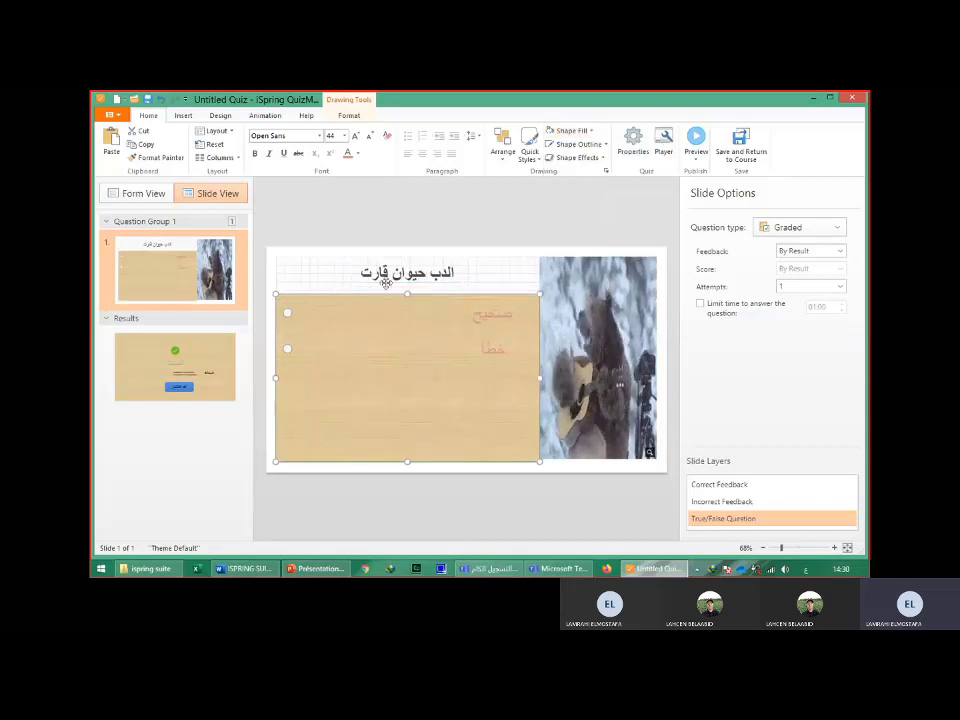
Set the question slide's background to a texture fill with the brown wood texture.
{"action": "left_click", "coordinate": [222, 116]}
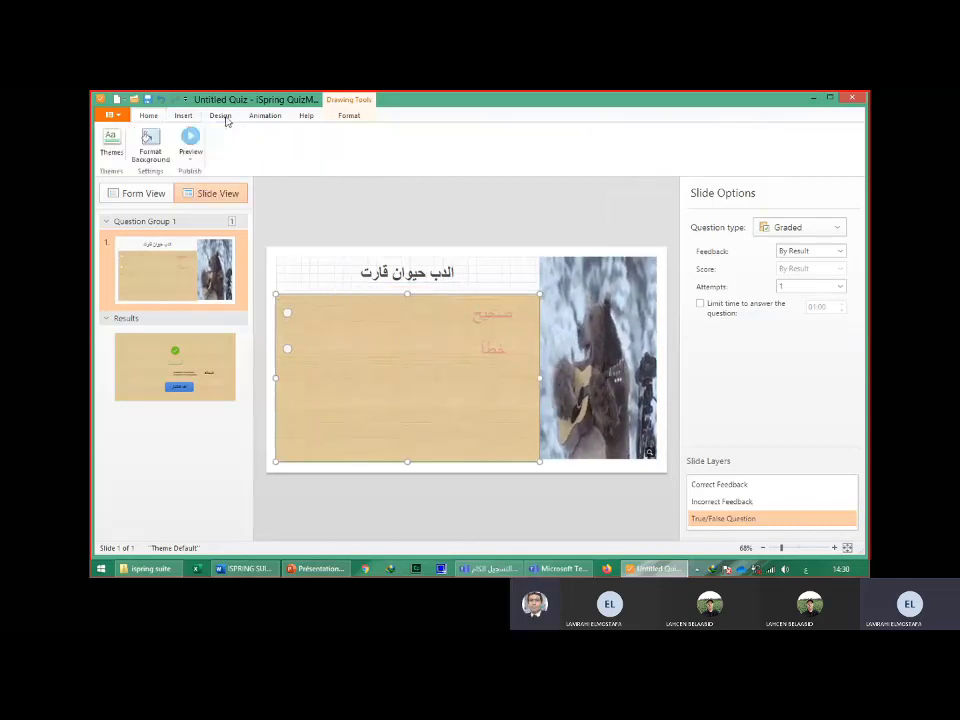
{"action": "left_click", "coordinate": [152, 150]}
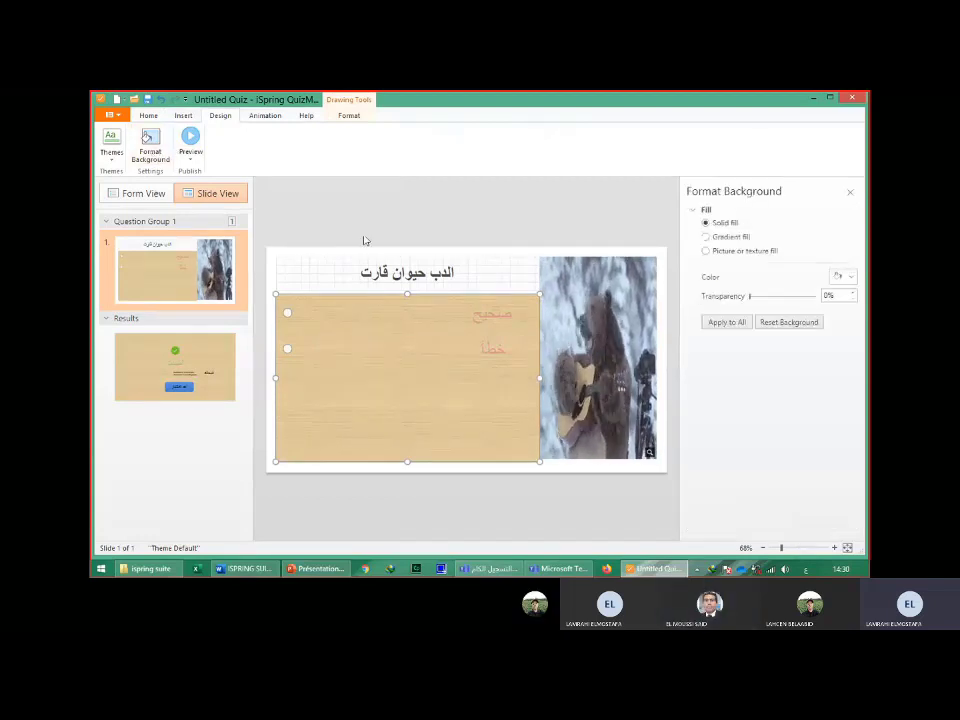
{"action": "left_click", "coordinate": [707, 251]}
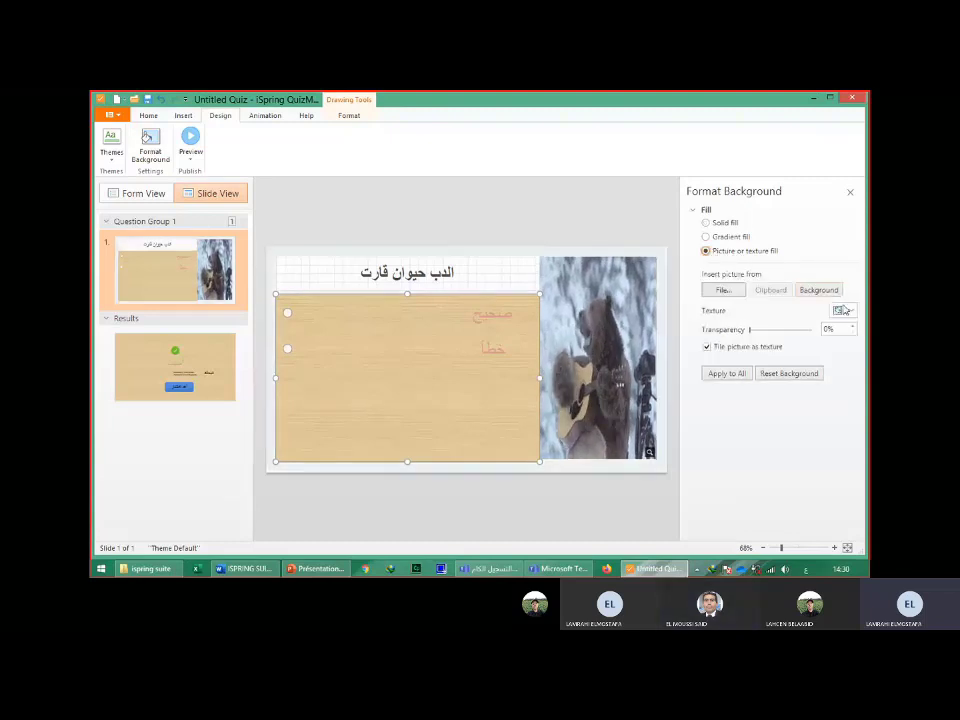
{"action": "left_click", "coordinate": [852, 312]}
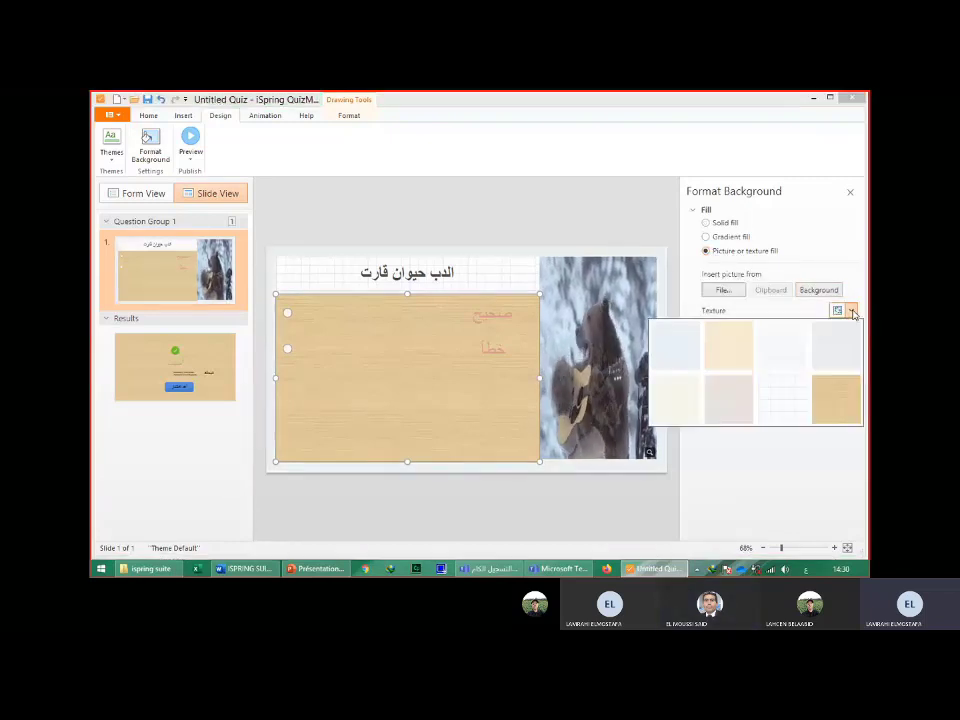
{"action": "left_click", "coordinate": [820, 397]}
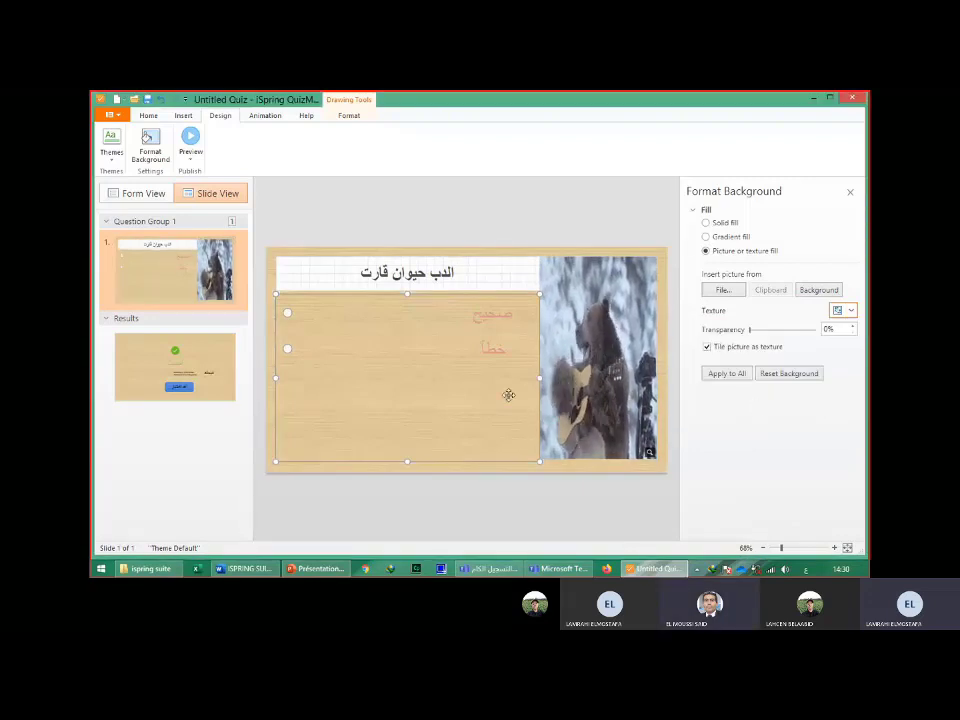
Return to Form View and set the question's number of attempts to 2.
{"action": "left_click", "coordinate": [160, 201]}
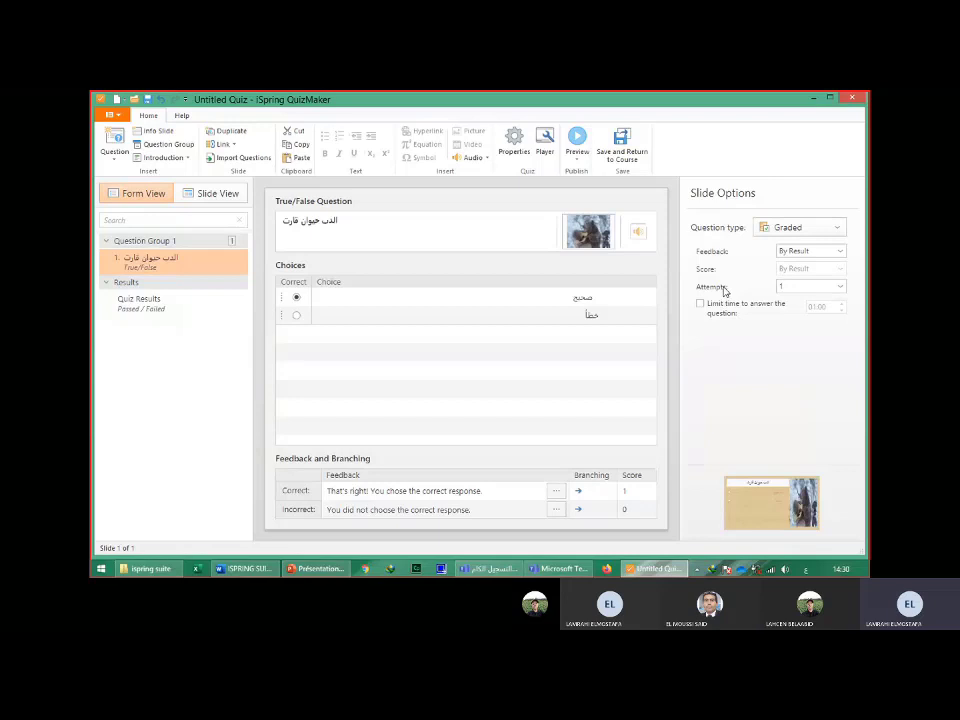
{"action": "left_click", "coordinate": [810, 286]}
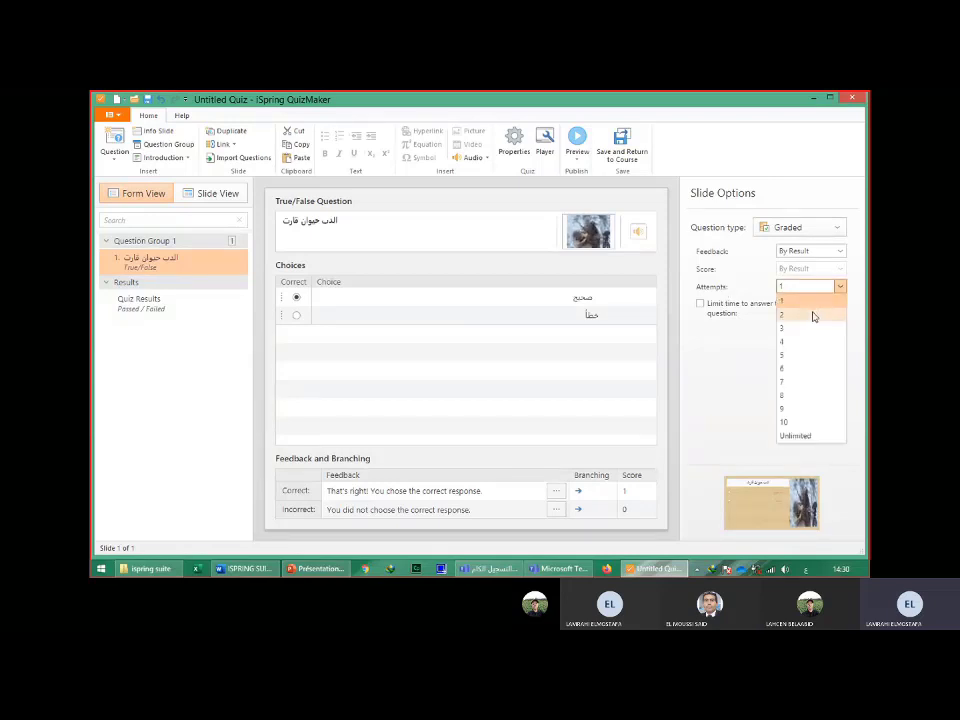
{"action": "left_click", "coordinate": [813, 316]}
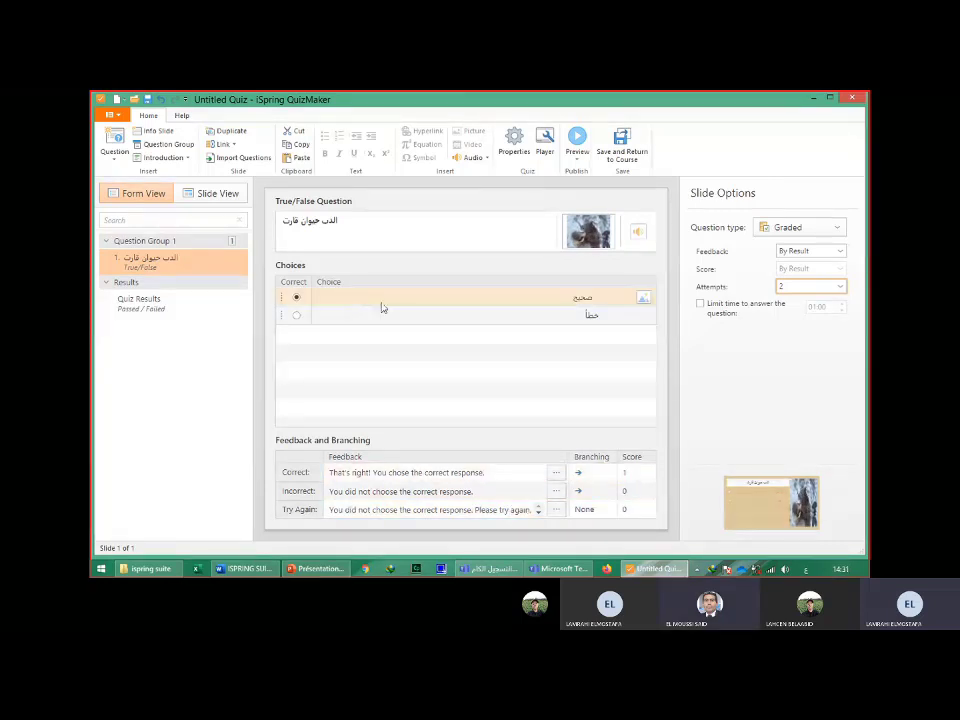
Open the Correct feedback's details and add the audio file إجابه صحيحة from the Son folder.
{"action": "left_click", "coordinate": [557, 474]}
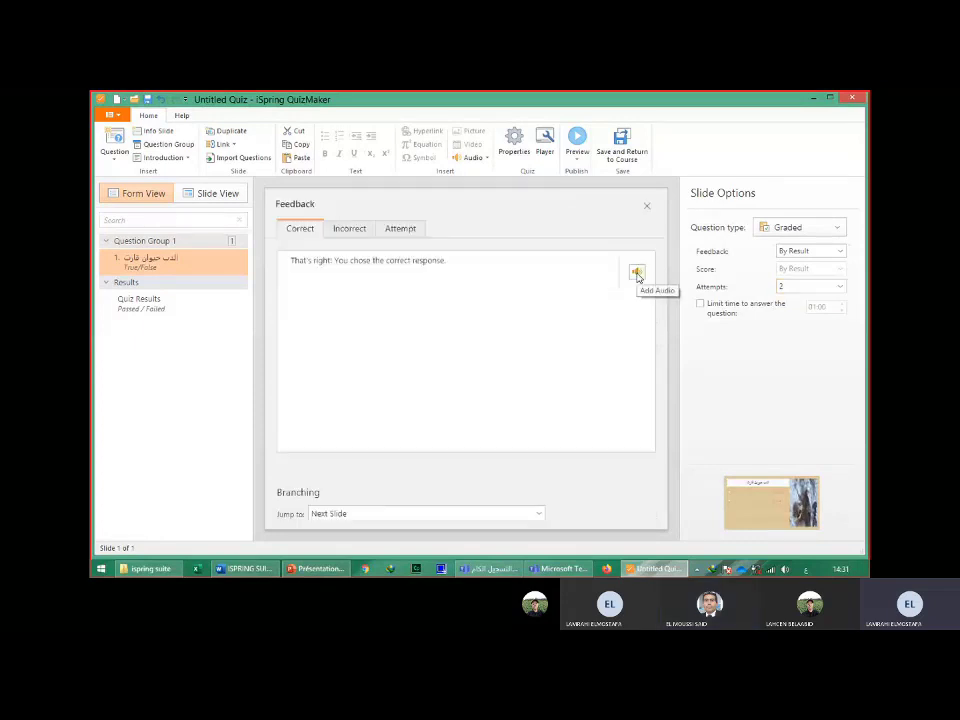
{"action": "left_click", "coordinate": [637, 273]}
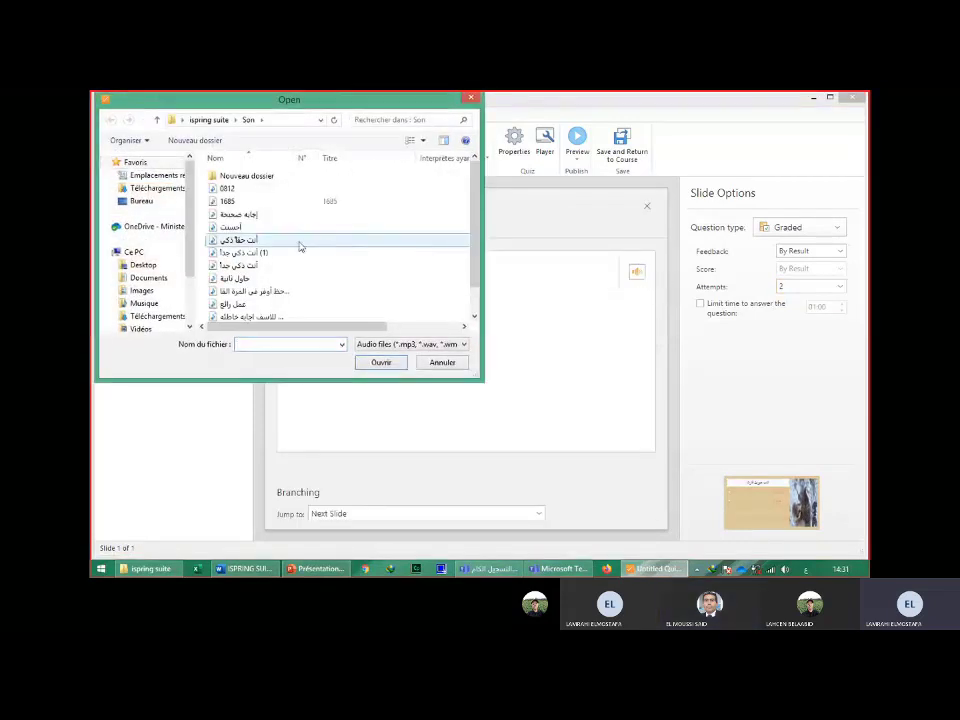
{"action": "left_click", "coordinate": [255, 217]}
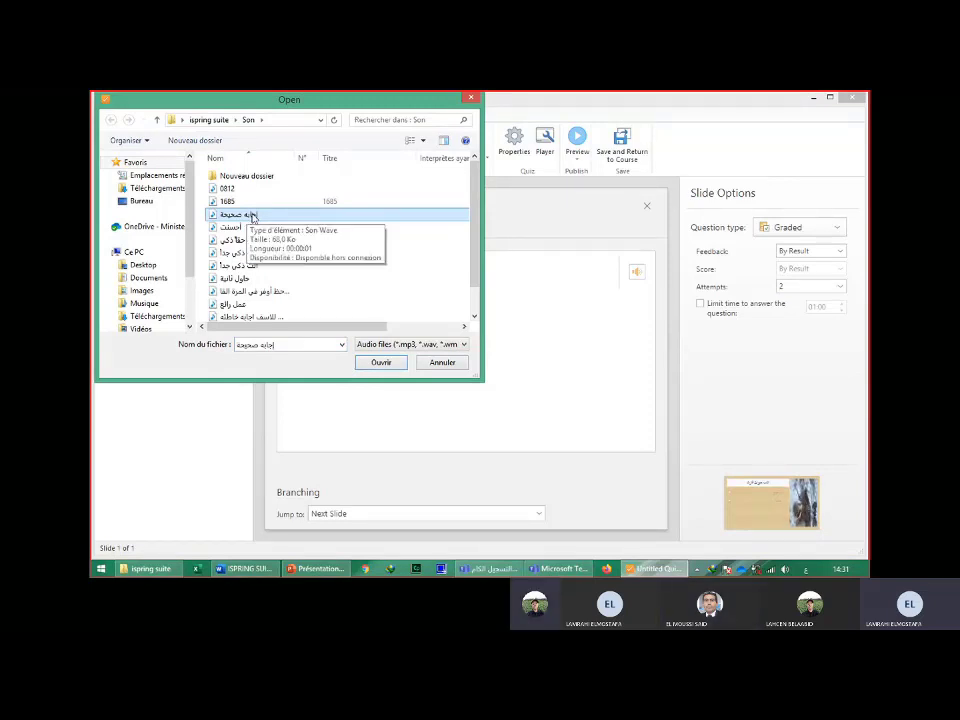
{"action": "left_click", "coordinate": [381, 363]}
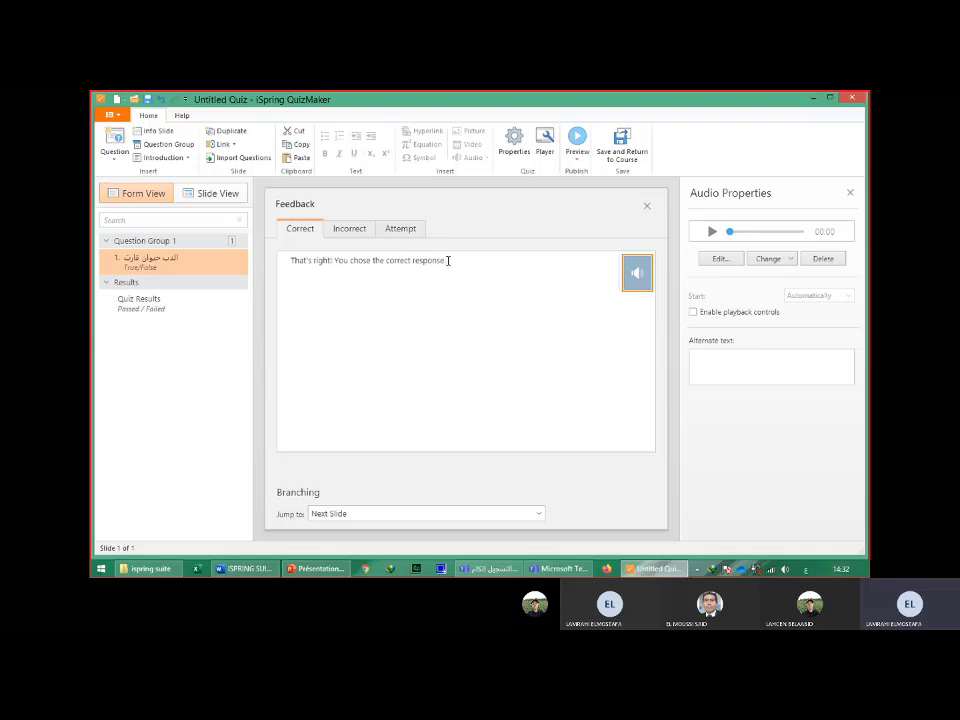
Replace the Correct feedback's English text with إجابة صحيحة.
{"action": "left_click_drag", "start_coordinate": [448, 260], "coordinate": [280, 259]}
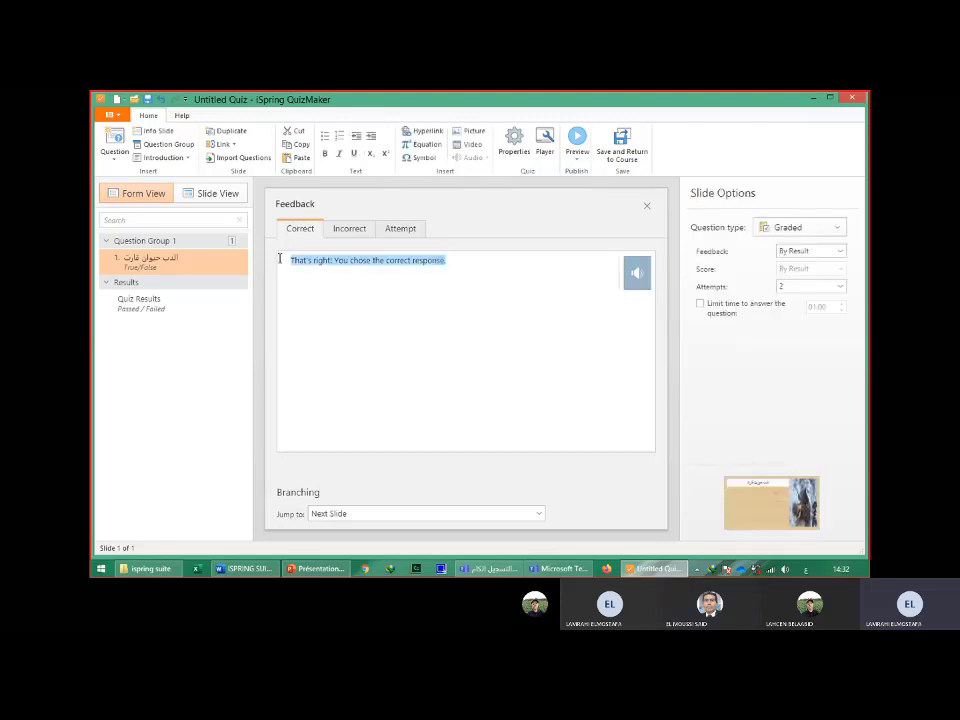
{"action": "key", "text": "Delete"}
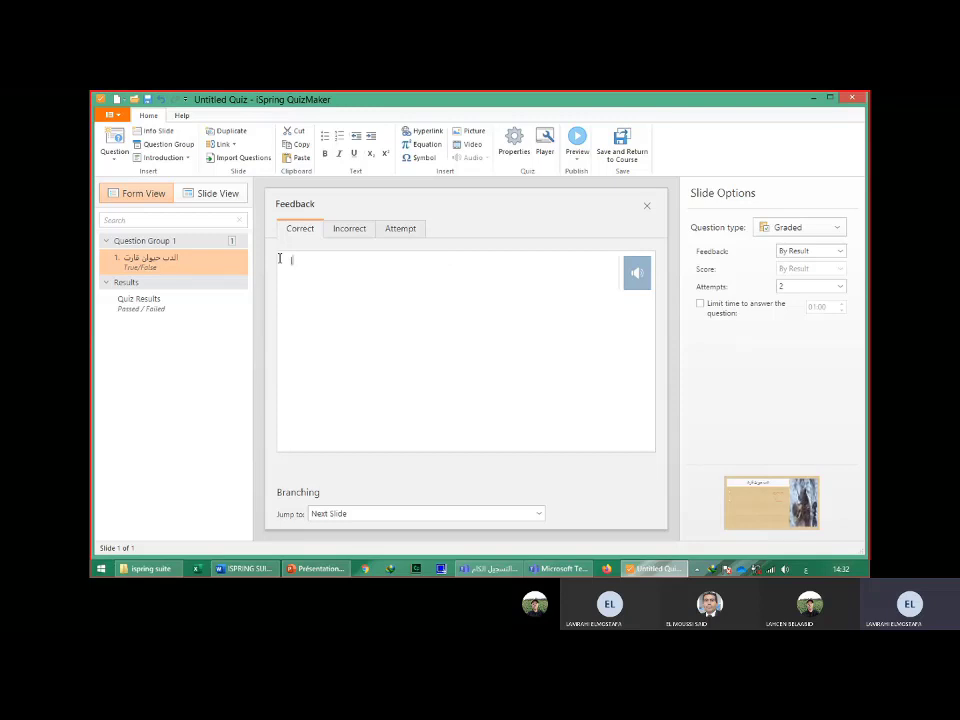
{"action": "type", "text": "إجابة صحيحة"}
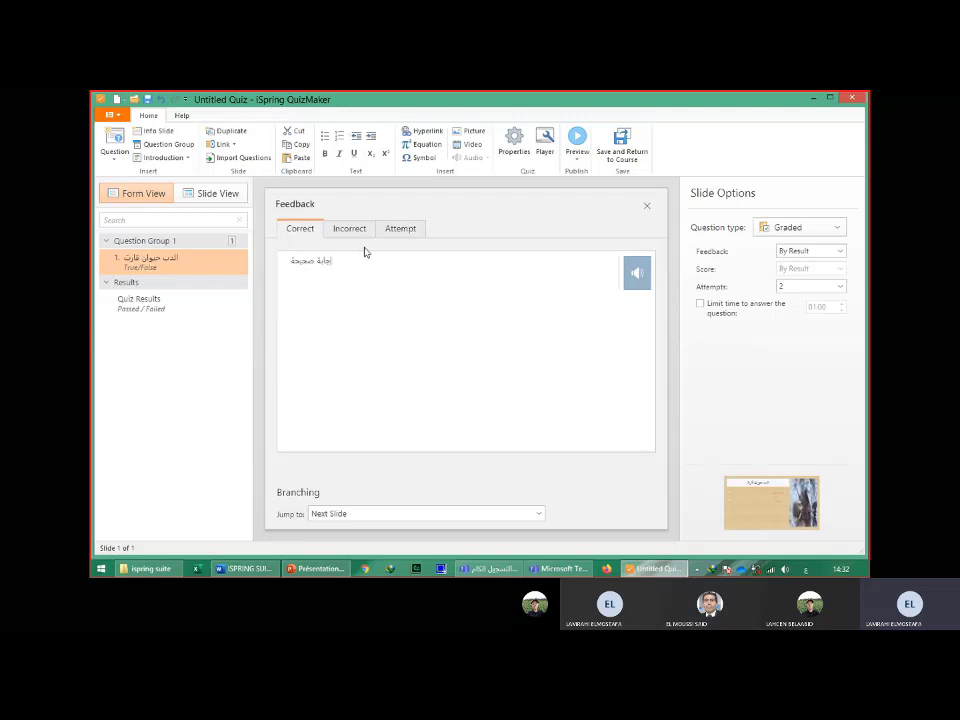
Insert the picture 1981935_M from the Son folder into the Correct feedback.
{"action": "left_click", "coordinate": [474, 133]}
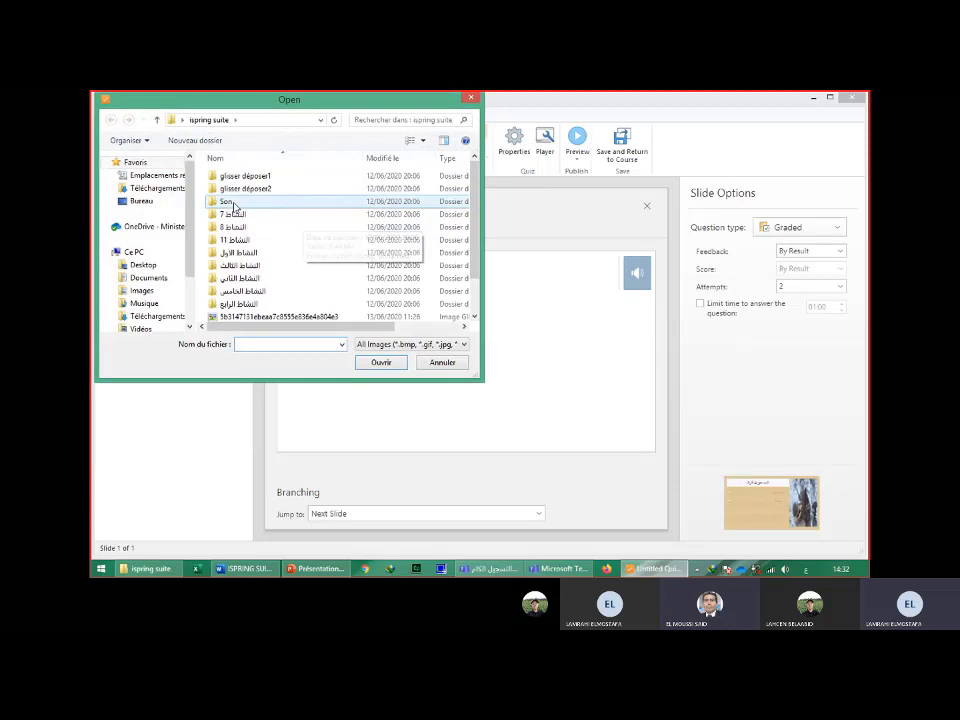
{"action": "double_click", "coordinate": [233, 206]}
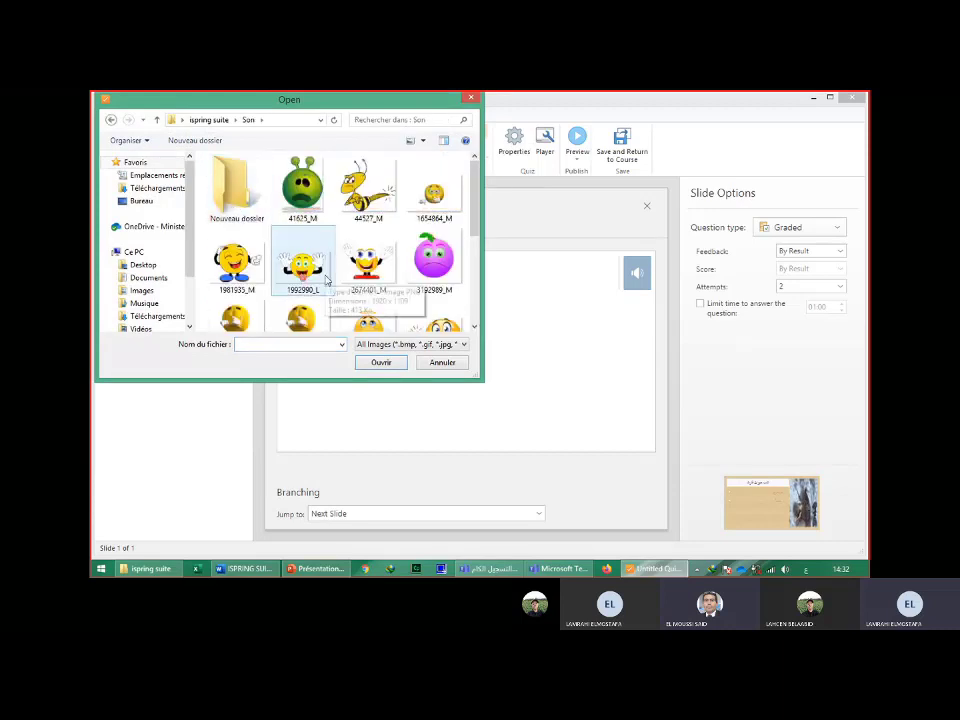
{"action": "left_click", "coordinate": [237, 260]}
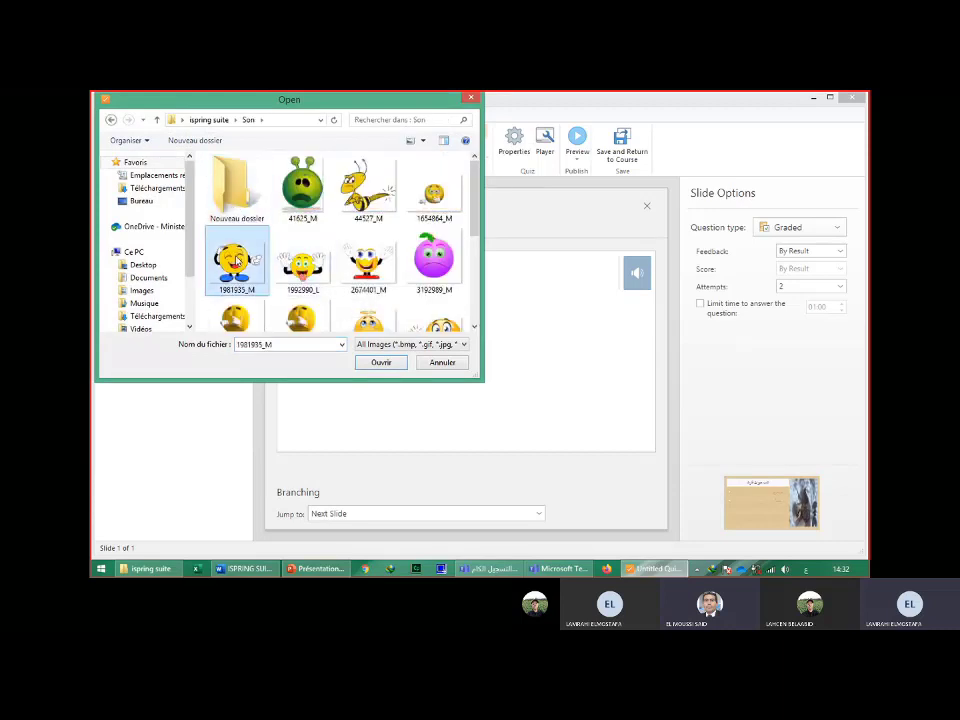
{"action": "left_click", "coordinate": [393, 365]}
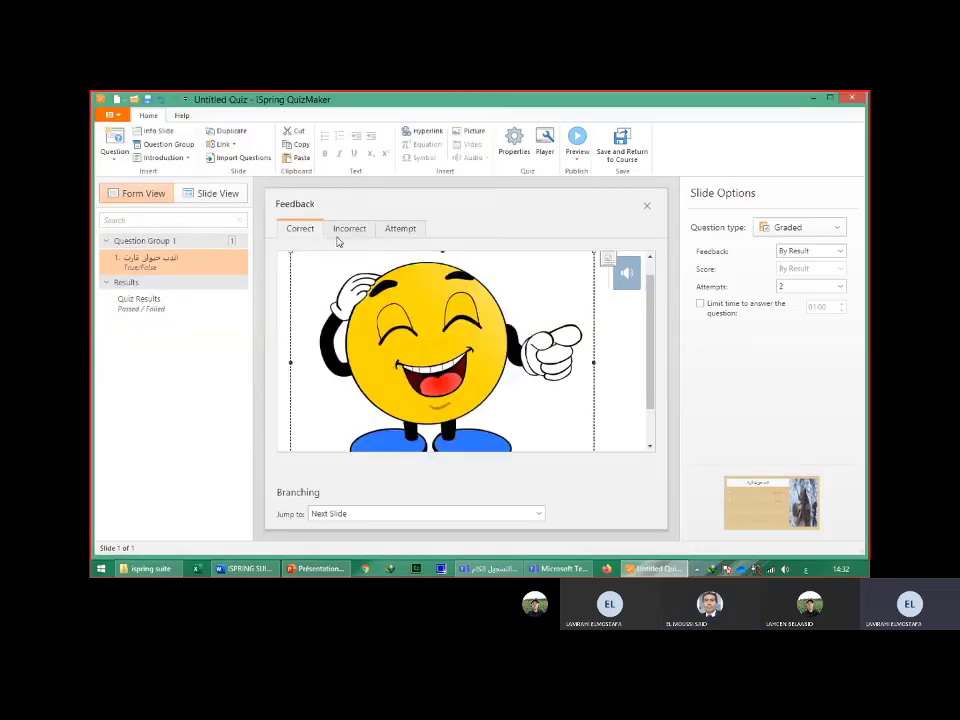
Add the audio file للاسف اجابه خاطئه صغير from the Son folder to the Incorrect feedback.
{"action": "left_click", "coordinate": [357, 233]}
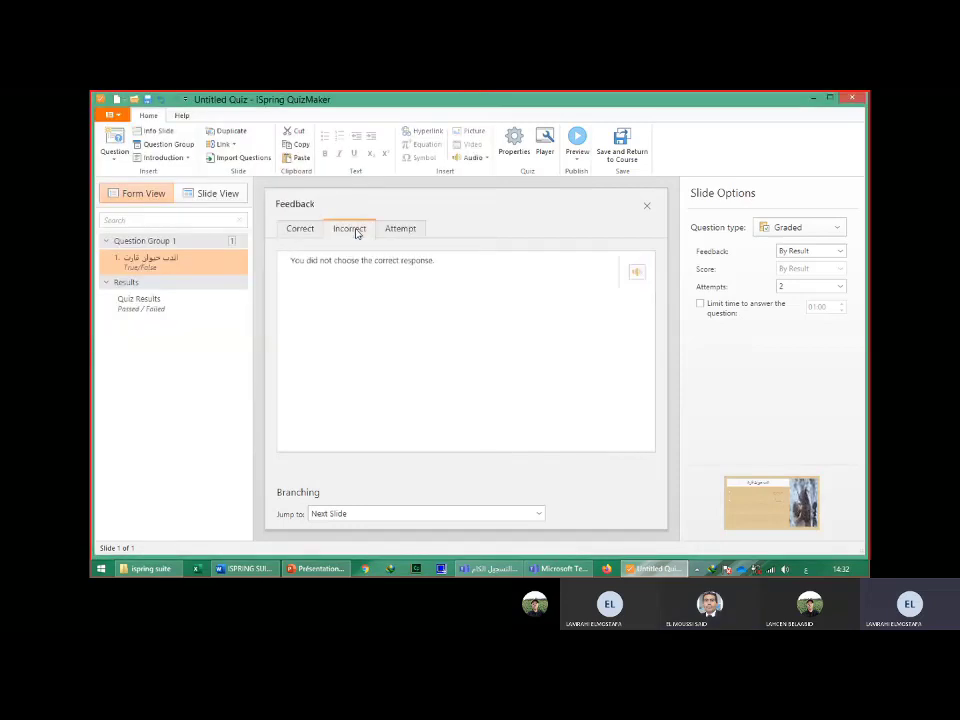
{"action": "left_click", "coordinate": [638, 273]}
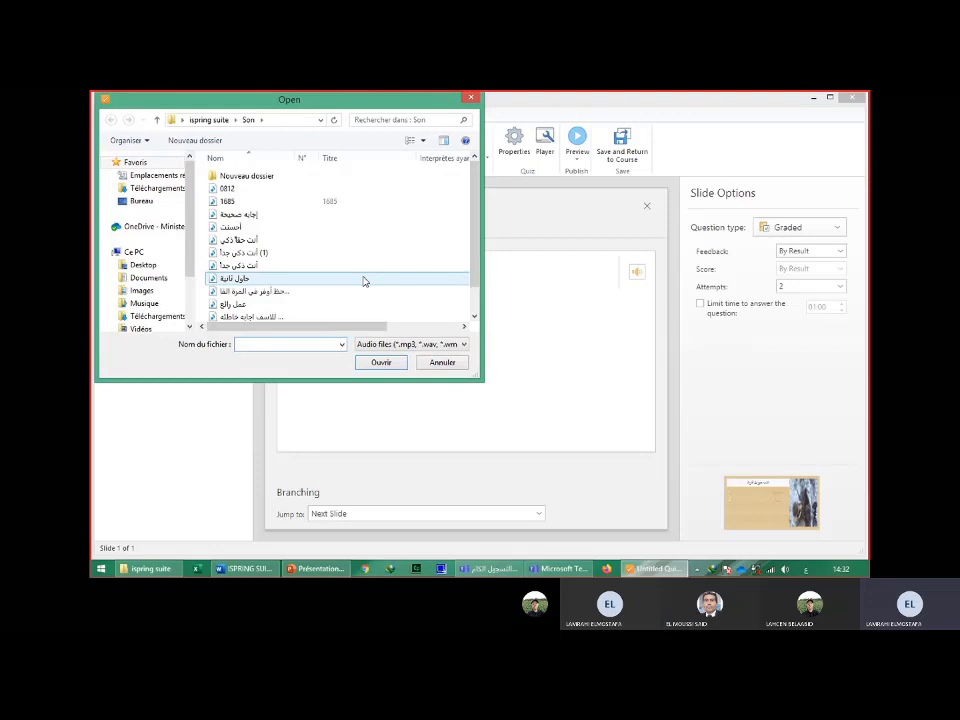
{"action": "left_click", "coordinate": [271, 267]}
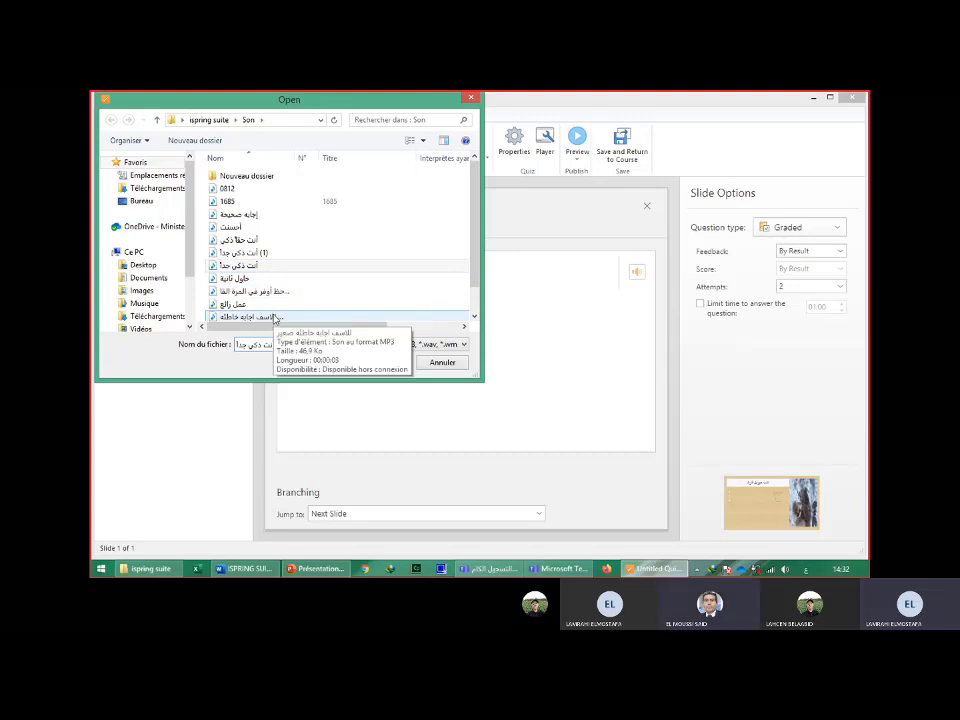
{"action": "left_click", "coordinate": [274, 319]}
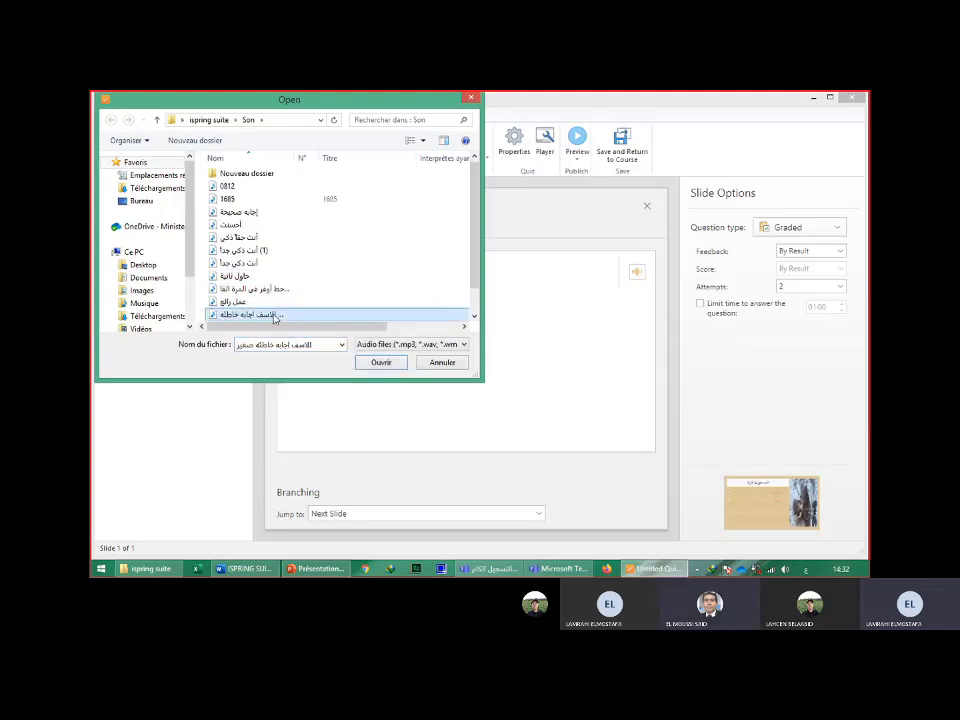
{"action": "left_click", "coordinate": [380, 364]}
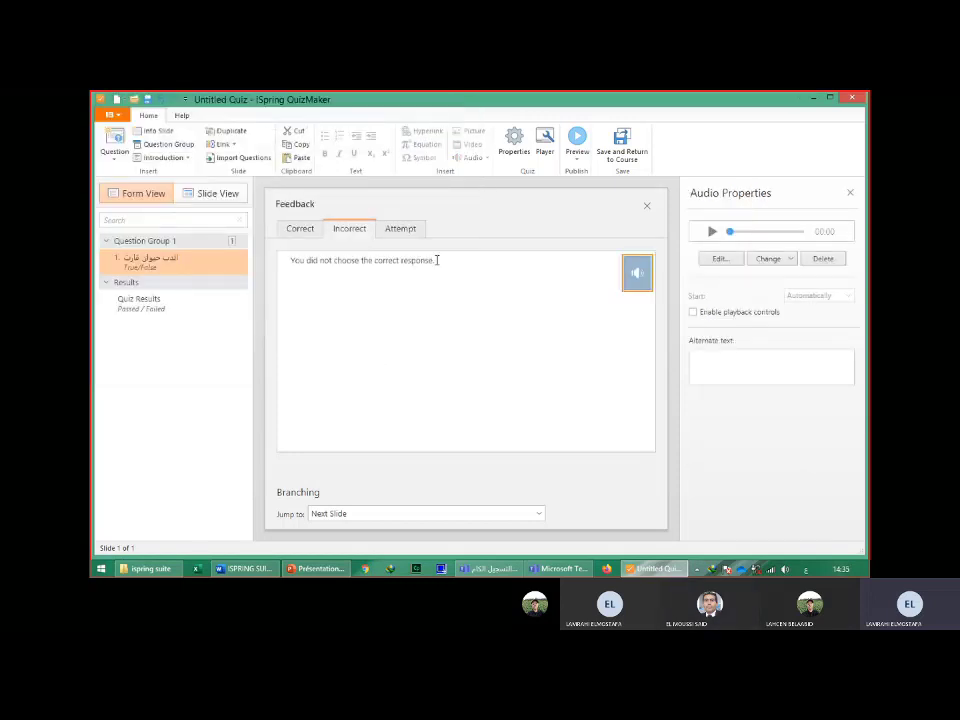
Replace the Incorrect feedback's English text with للأسف إجابة خاطئة.
{"action": "left_click_drag", "start_coordinate": [437, 257], "coordinate": [279, 263]}
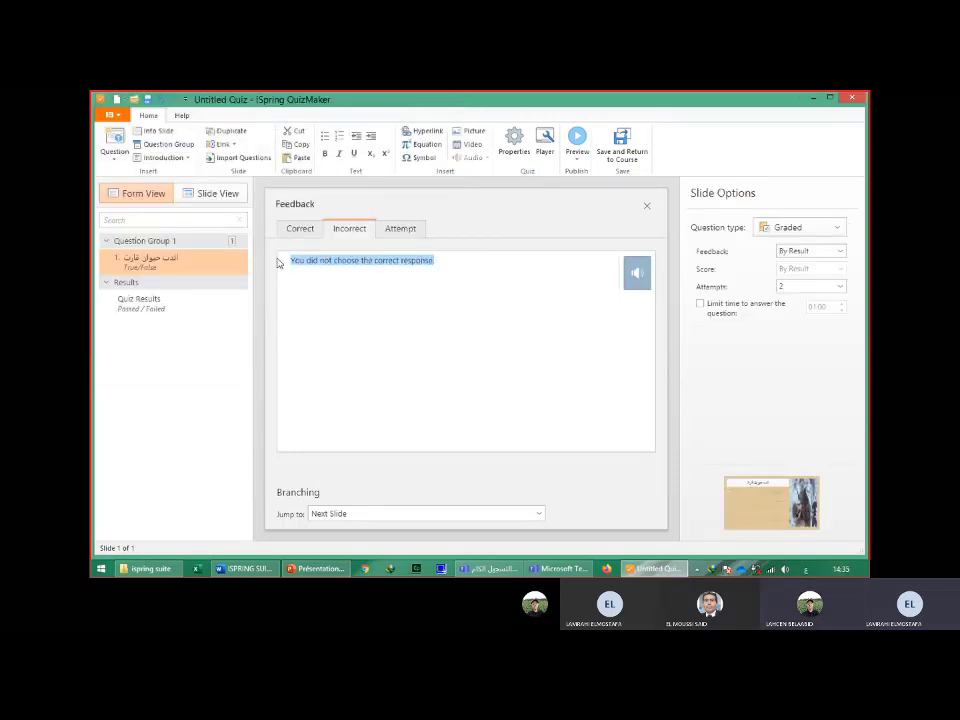
{"action": "type", "text": "ال"}
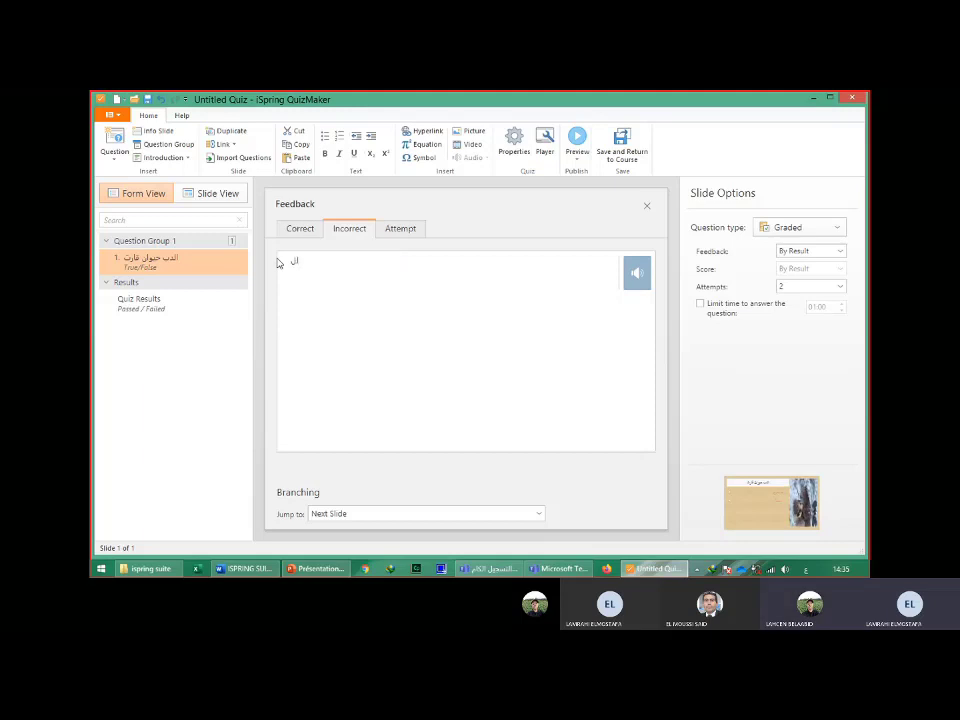
{"action": "type", "text": "ا"}
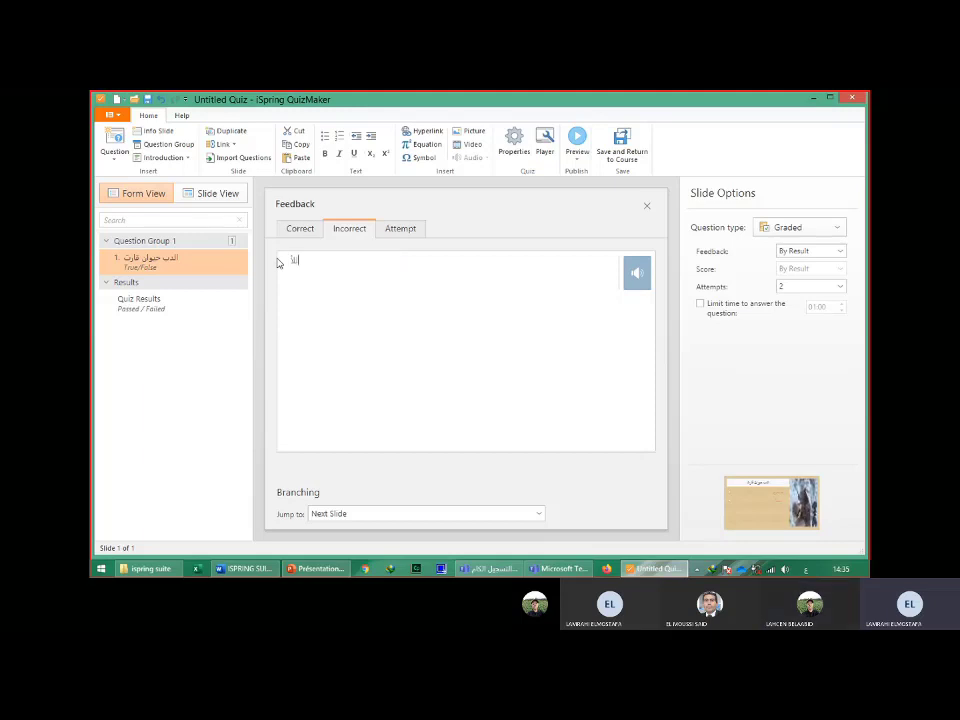
{"action": "type", "text": "سف إجا"}
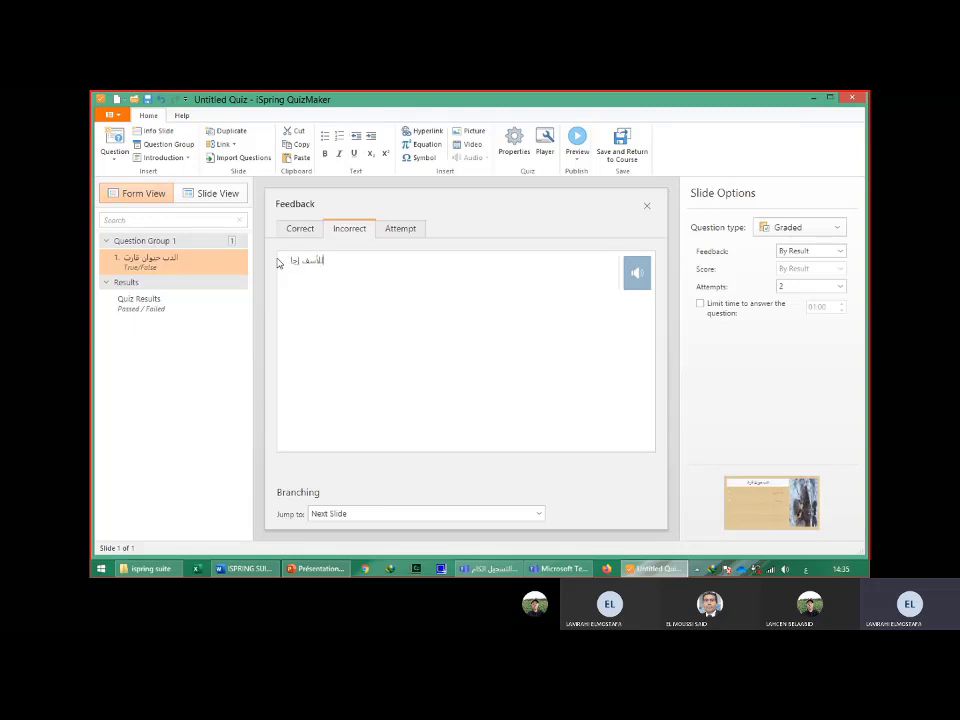
{"action": "type", "text": "بة"}
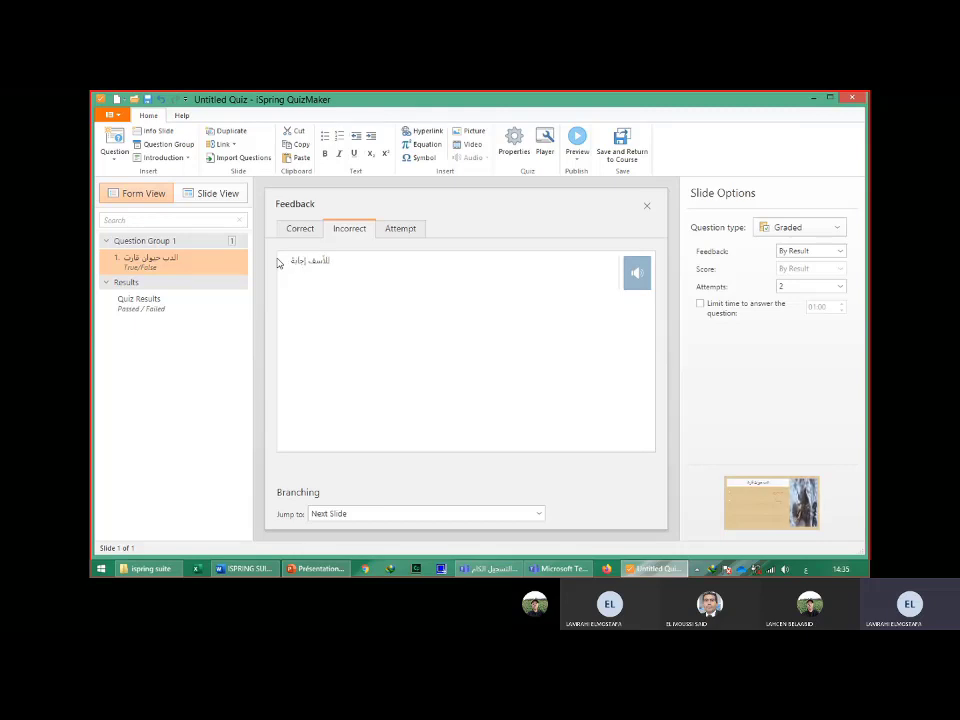
{"action": "type", "text": " خاطئة"}
Insert the crying yellow emoji picture into the Incorrect feedback and check the feedback in Slide View.
{"action": "left_click", "coordinate": [480, 134]}
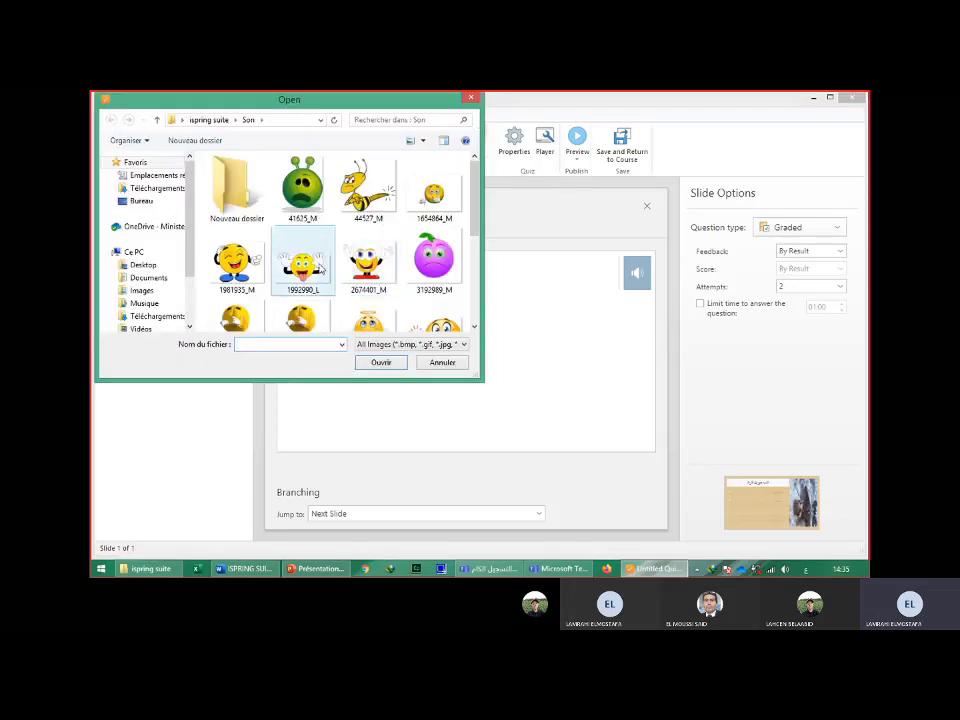
{"action": "left_click", "coordinate": [303, 318]}
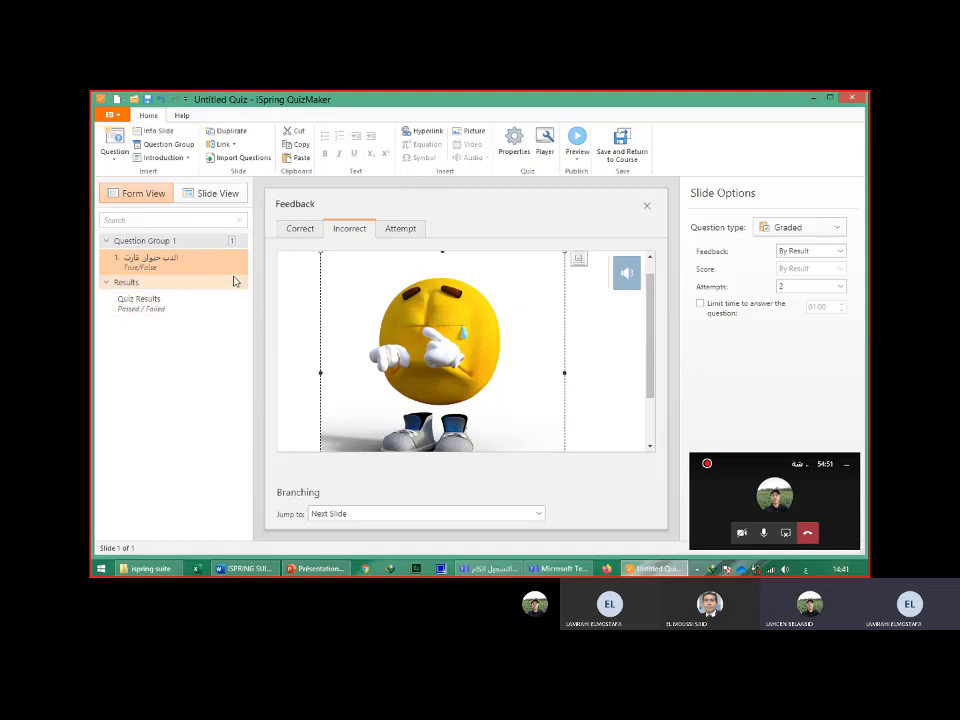
{"action": "left_click", "coordinate": [203, 196]}
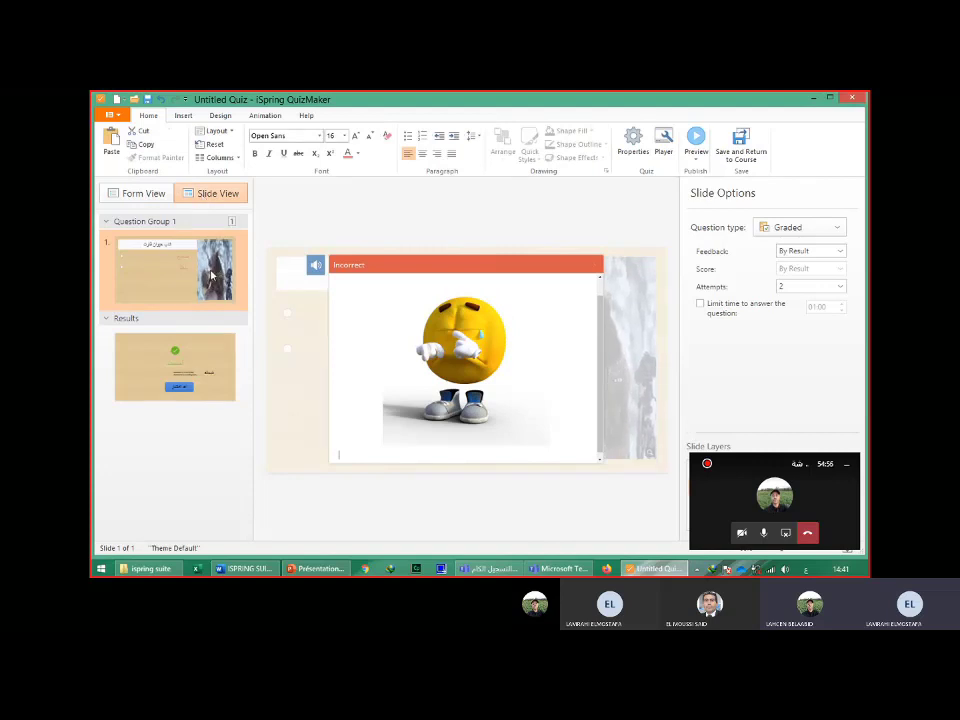
{"action": "left_click", "coordinate": [143, 194]}
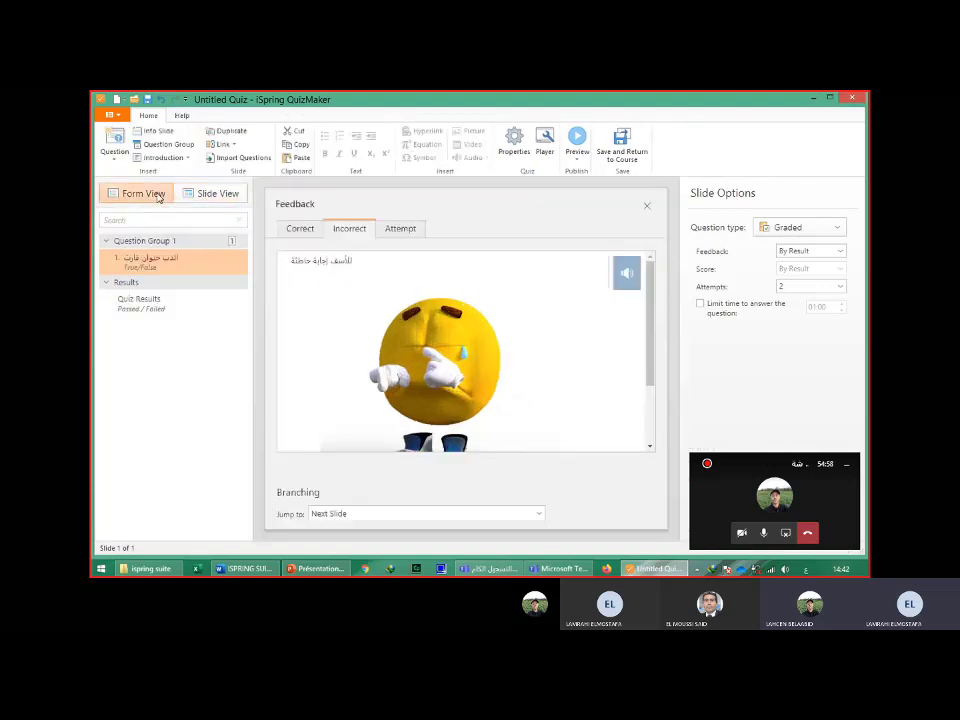
Remove the word "again" and the %ANSWER_ATTEMPTS% line from the Attempt feedback's text.
{"action": "left_click", "coordinate": [400, 233]}
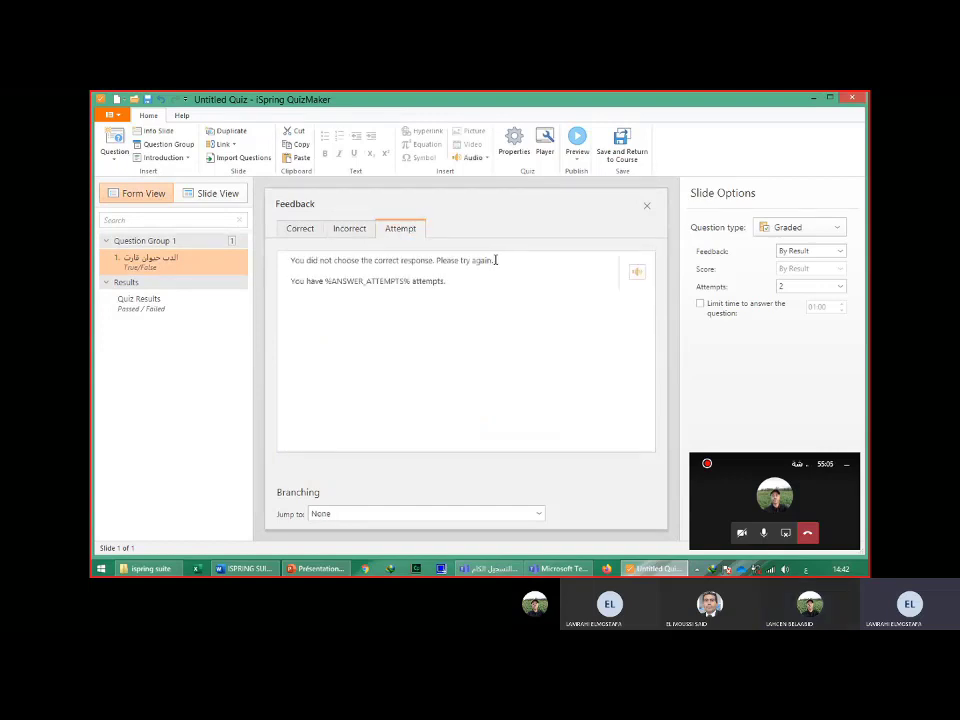
{"action": "key", "text": "ctrl+z"}
{"action": "key", "text": "ctrl+z"}
{"action": "key", "text": "ctrl+z"}
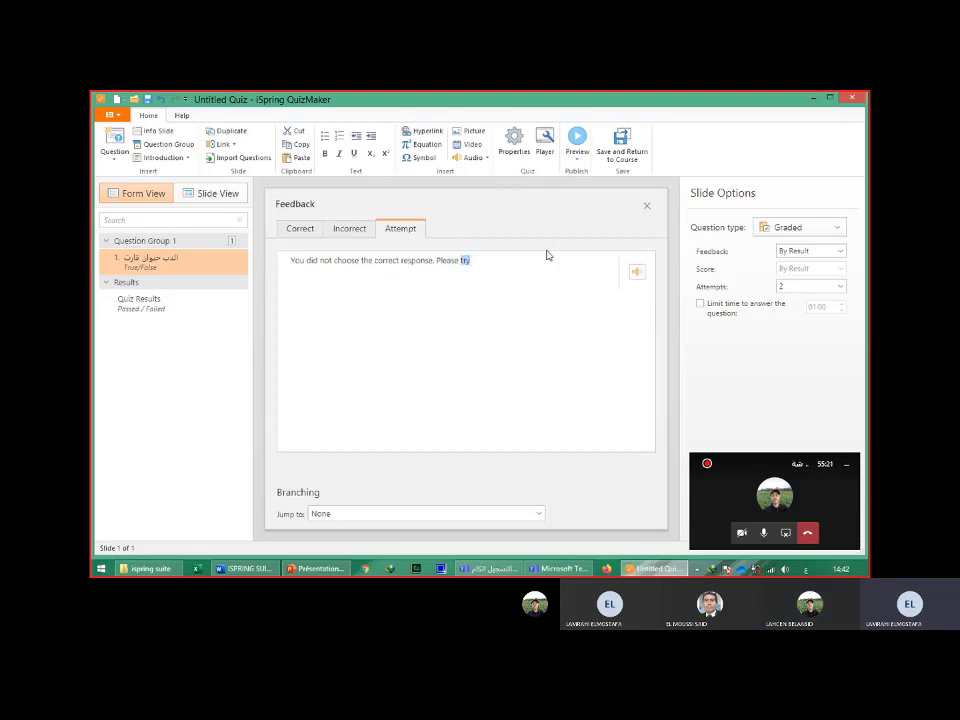
Add the audio file حاول ثانية from the Son folder to the Attempt feedback.
{"action": "left_click", "coordinate": [637, 273]}
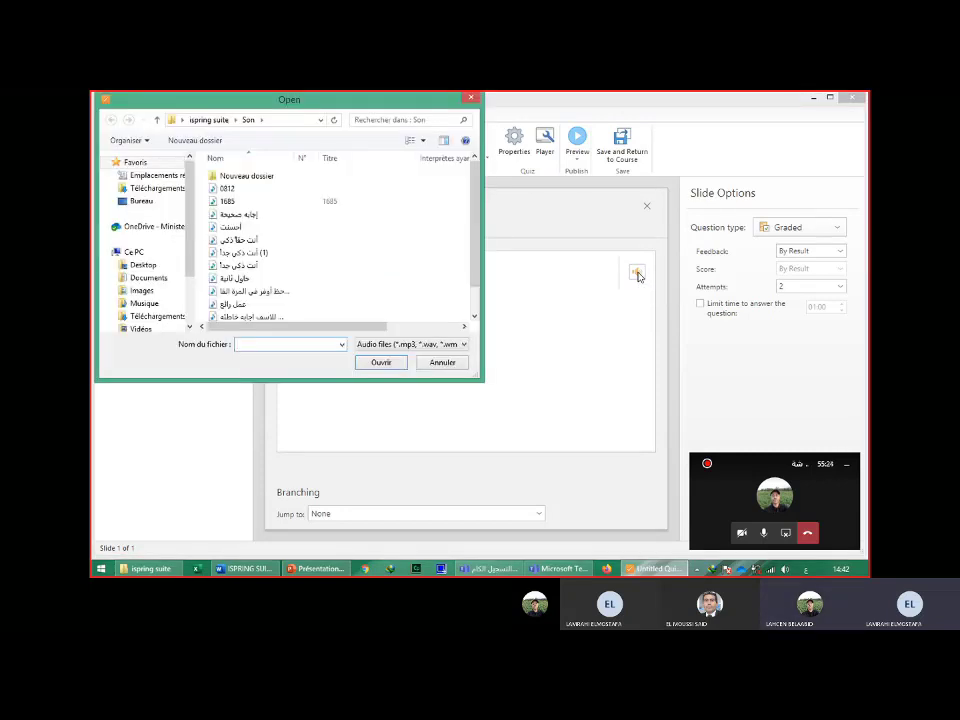
{"action": "left_click", "coordinate": [247, 281]}
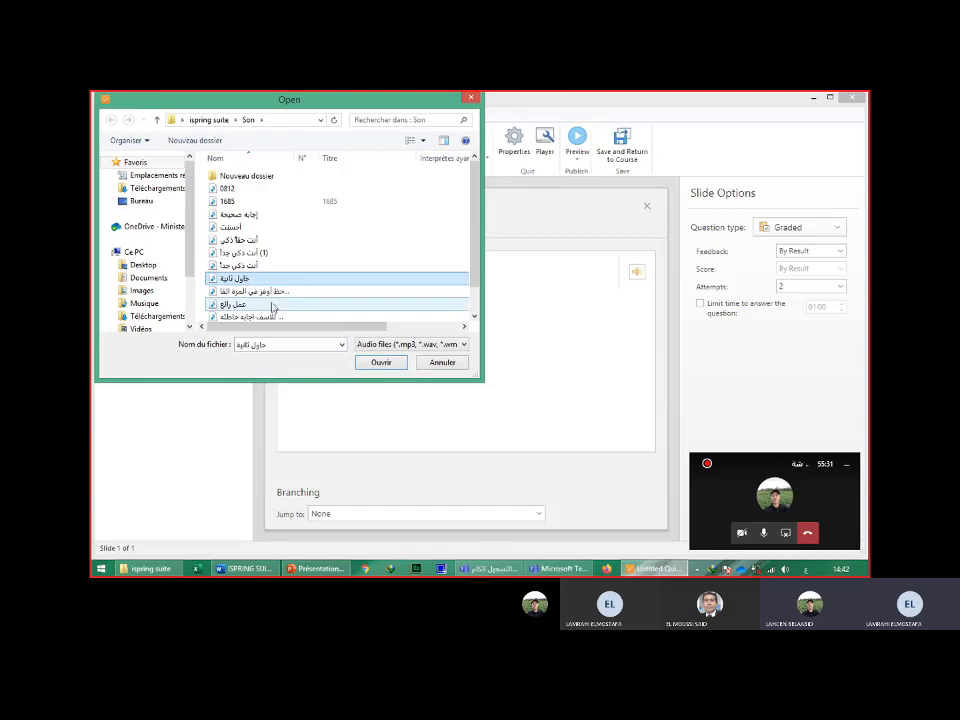
{"action": "left_click", "coordinate": [372, 364]}
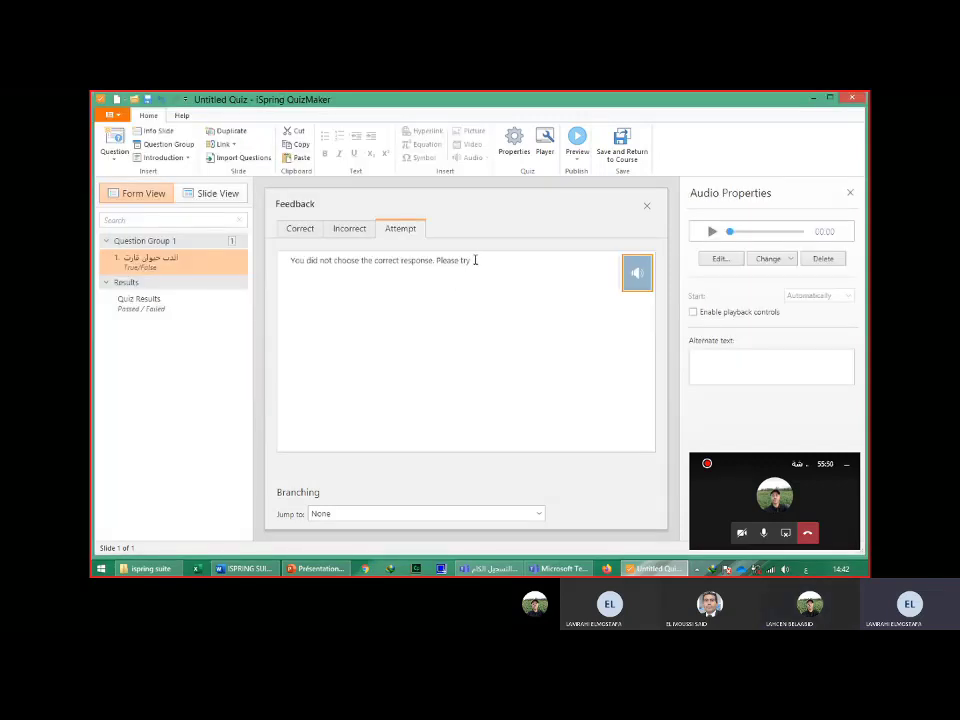
Replace the Attempt feedback's remaining English text with حاول ثانية.
{"action": "left_click_drag", "start_coordinate": [475, 260], "coordinate": [265, 267]}
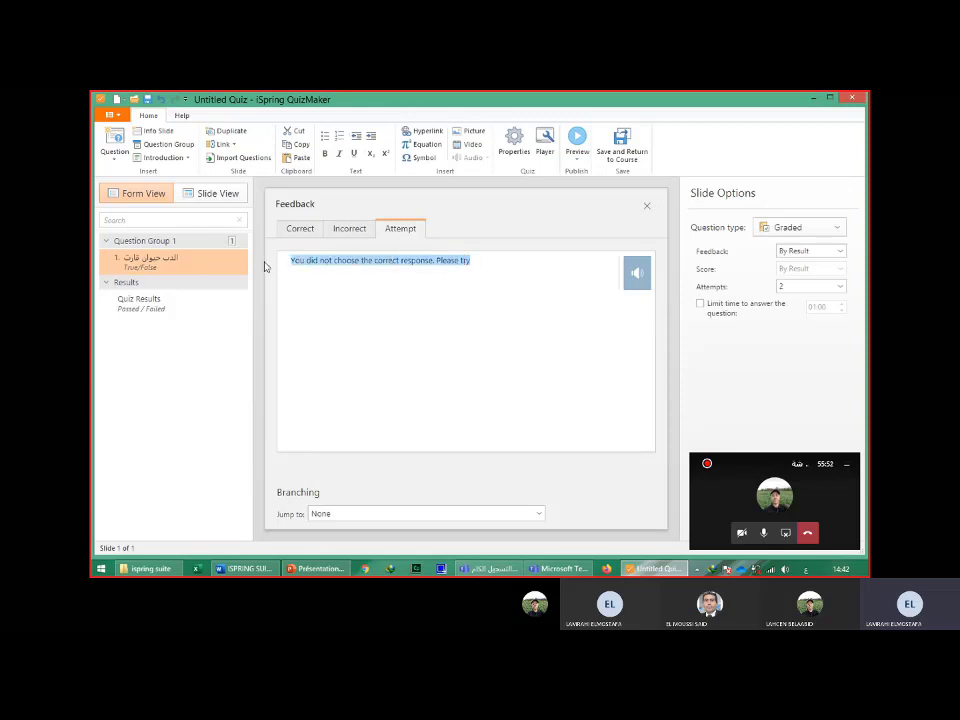
{"action": "type", "text": "ج"}
{"action": "type", "text": "ا"}
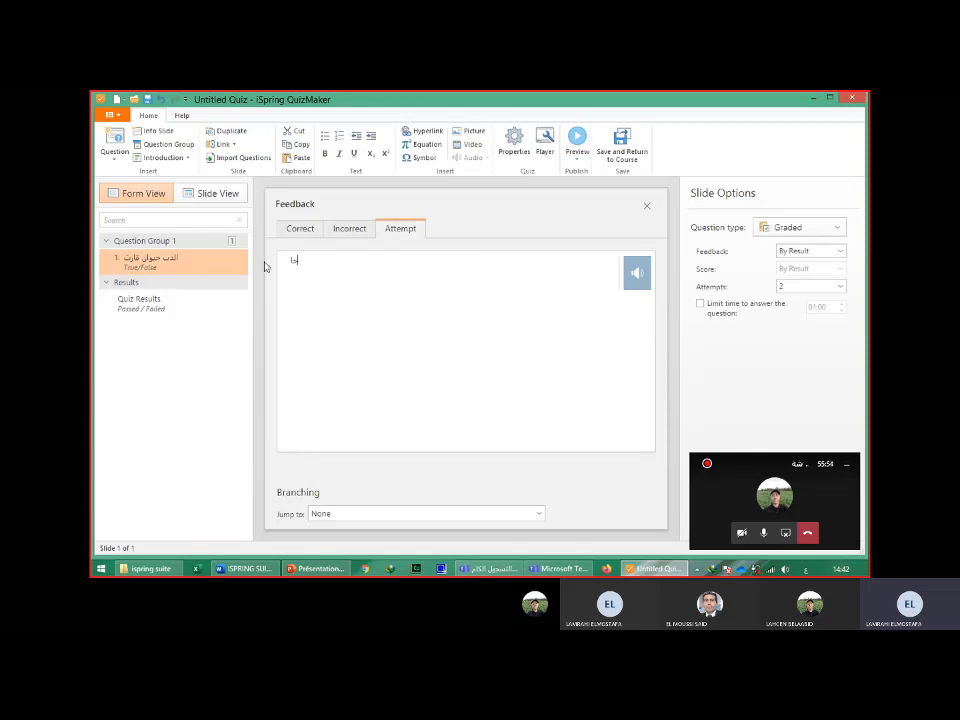
{"action": "type", "text": "ول ثانية"}
Preview the question slide and submit the answer صحيح to check the Correct feedback.
{"action": "left_click", "coordinate": [211, 199]}
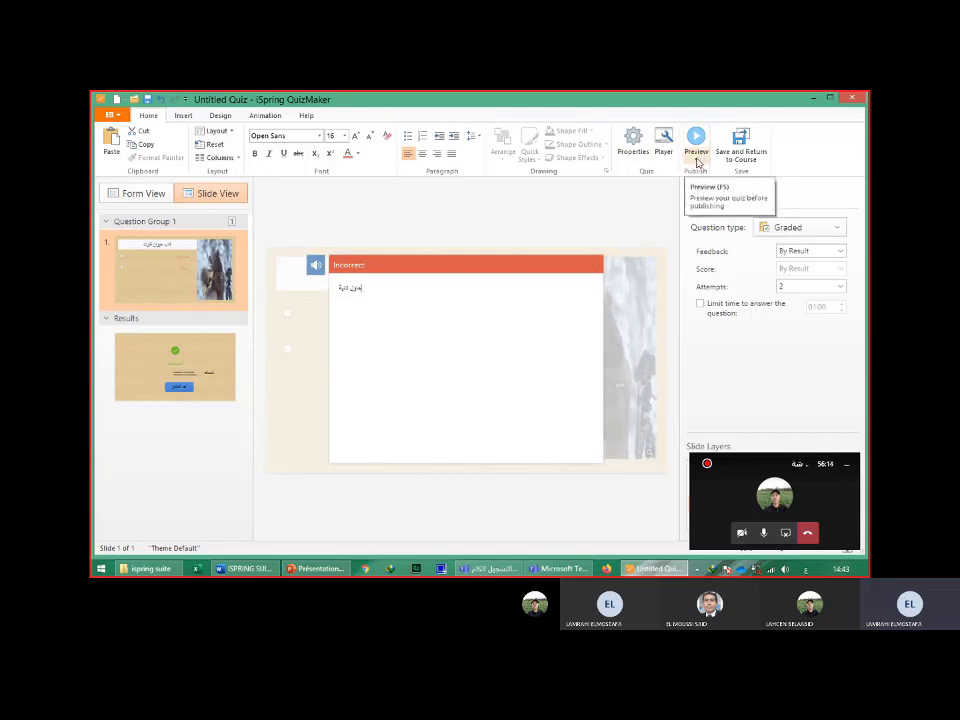
{"action": "left_click", "coordinate": [697, 162]}
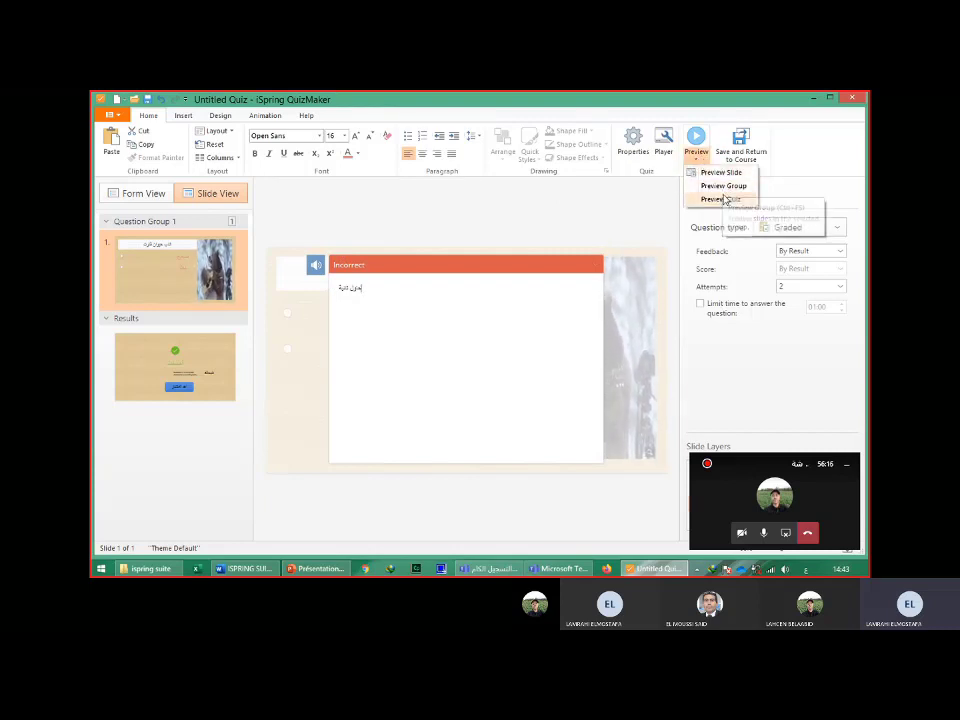
{"action": "left_click", "coordinate": [577, 150]}
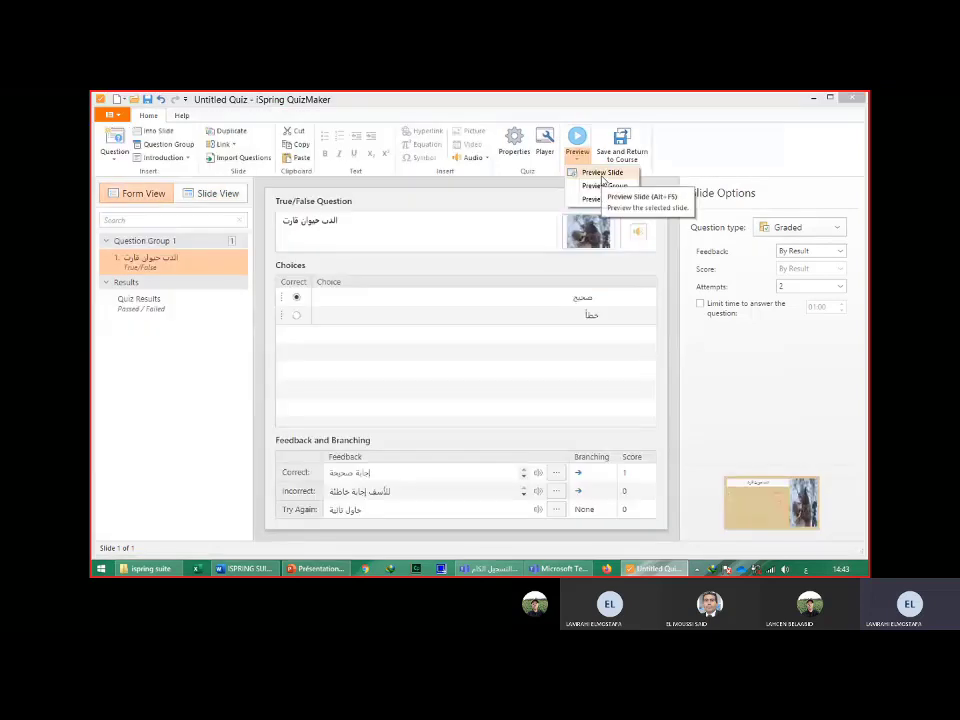
{"action": "left_click", "coordinate": [600, 172]}
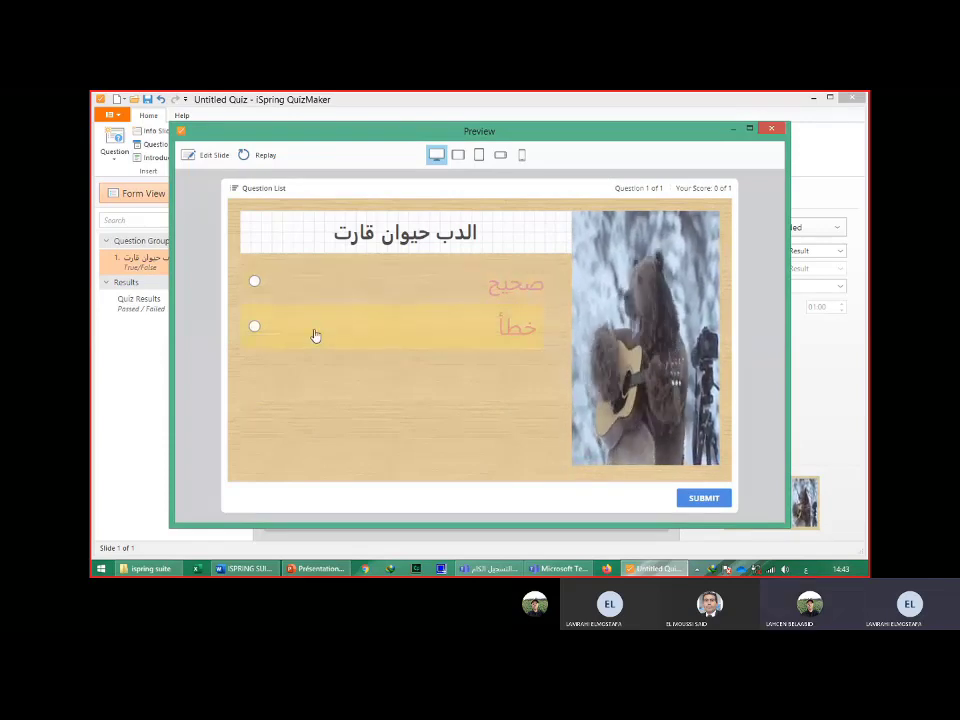
{"action": "left_click", "coordinate": [255, 285]}
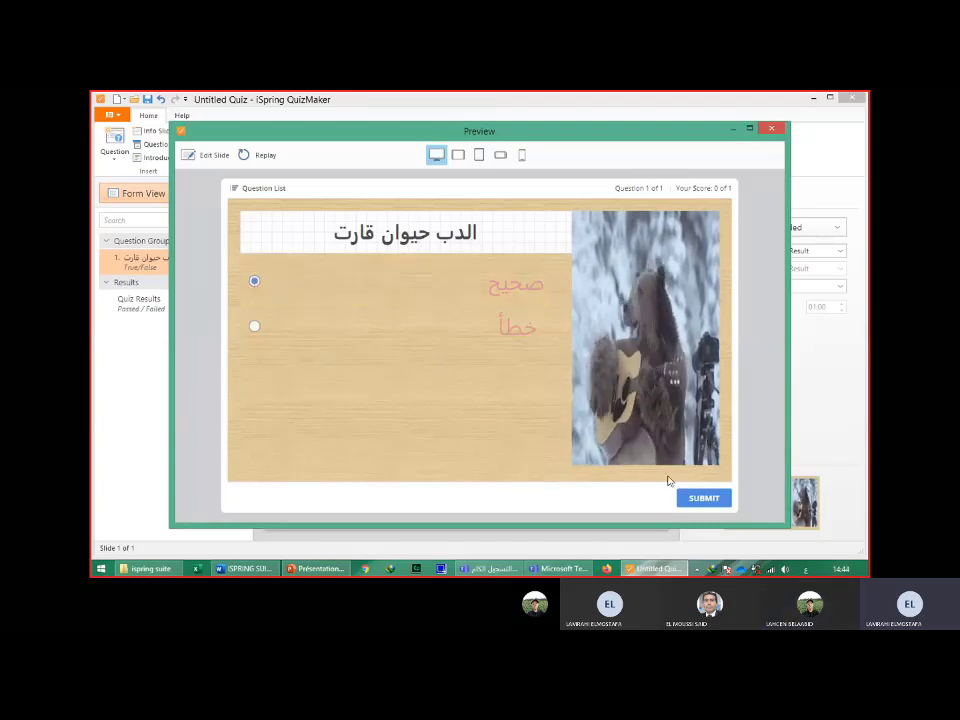
{"action": "left_click", "coordinate": [695, 502]}
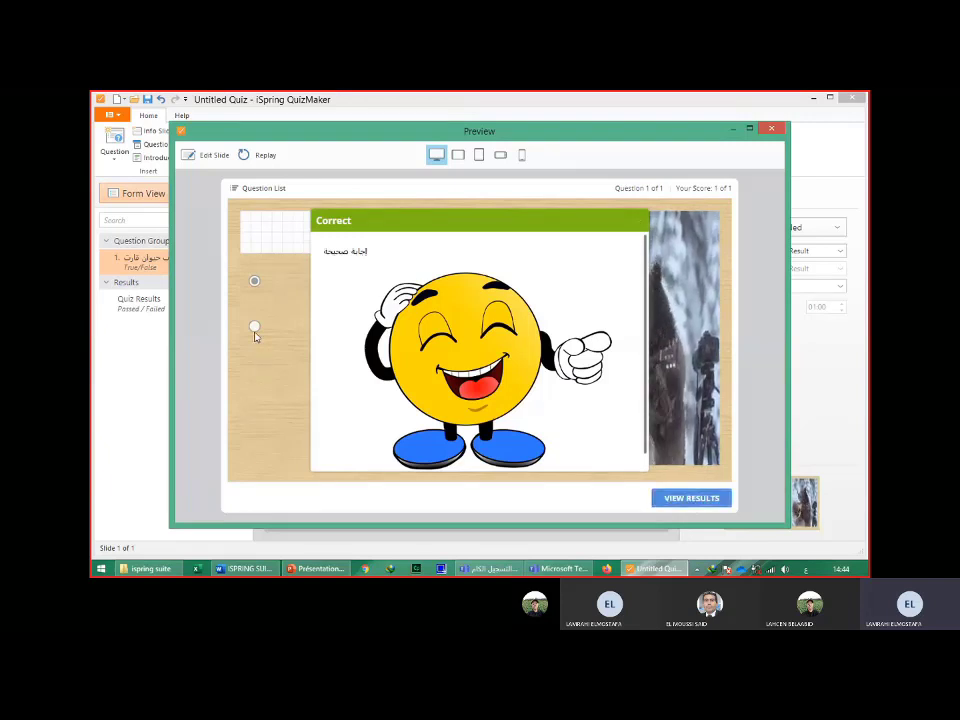
Replay the previewed question and submit the answer خطأ to check the retry feedback.
{"action": "left_click", "coordinate": [263, 157]}
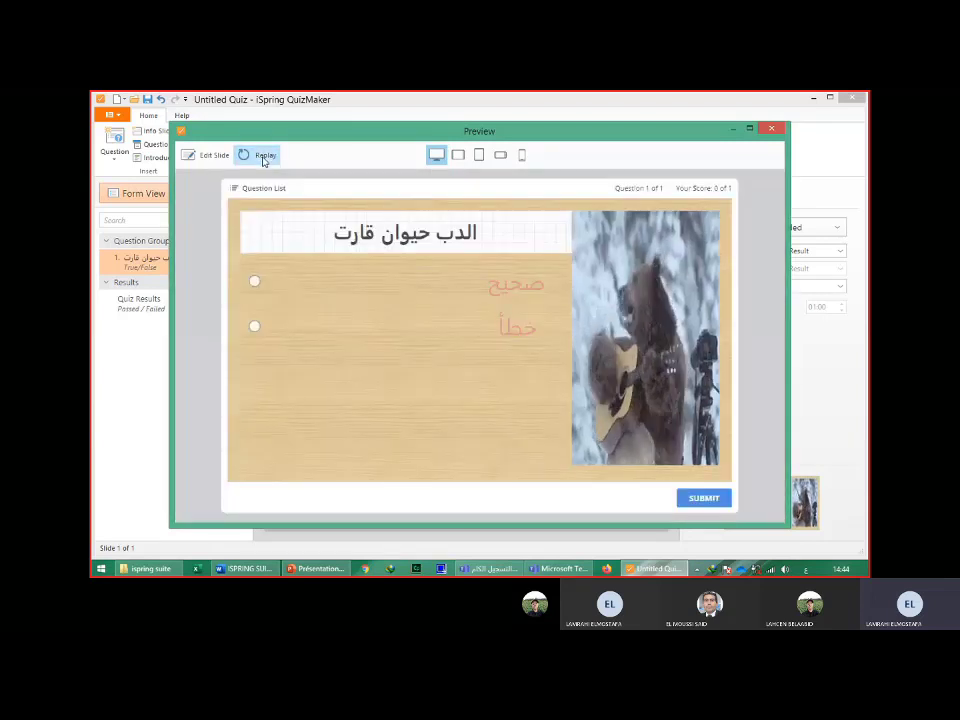
{"action": "left_click", "coordinate": [255, 328]}
{"action": "left_click", "coordinate": [711, 497]}
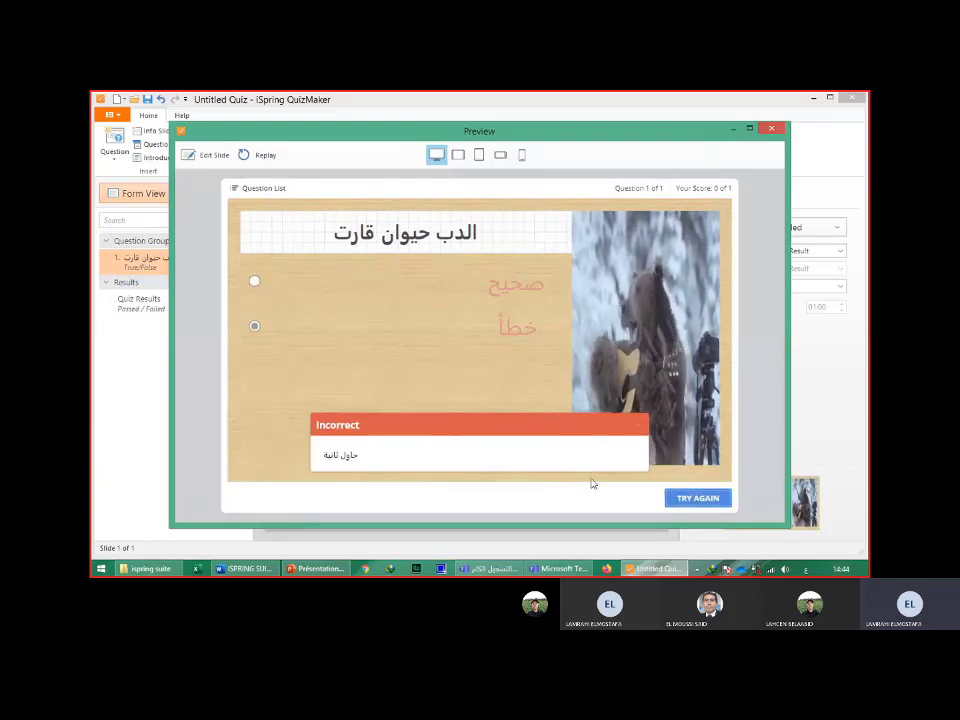
Return to editing the slide and insert the picture 44527_M from the Son folder into the Attempt feedback.
{"action": "left_click", "coordinate": [211, 156]}
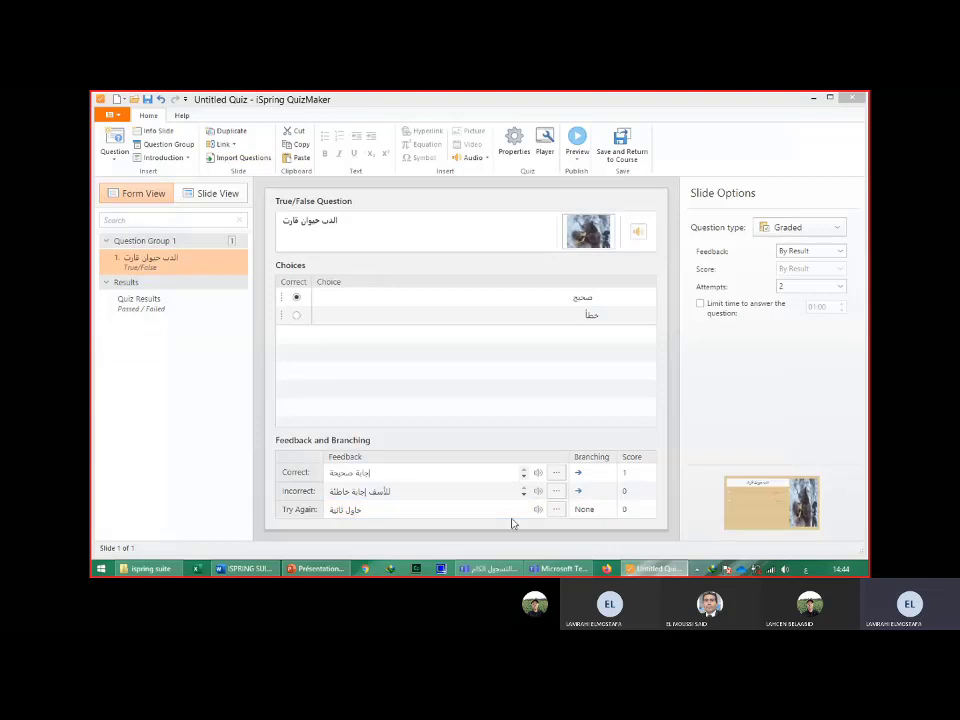
{"action": "left_click", "coordinate": [557, 513]}
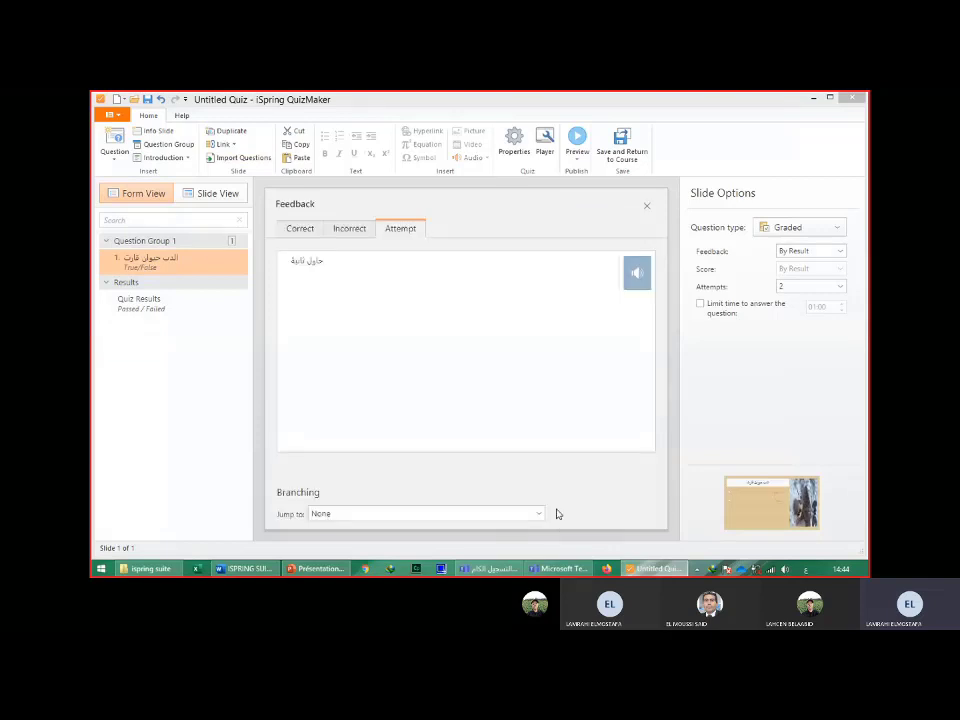
{"action": "left_click", "coordinate": [336, 273]}
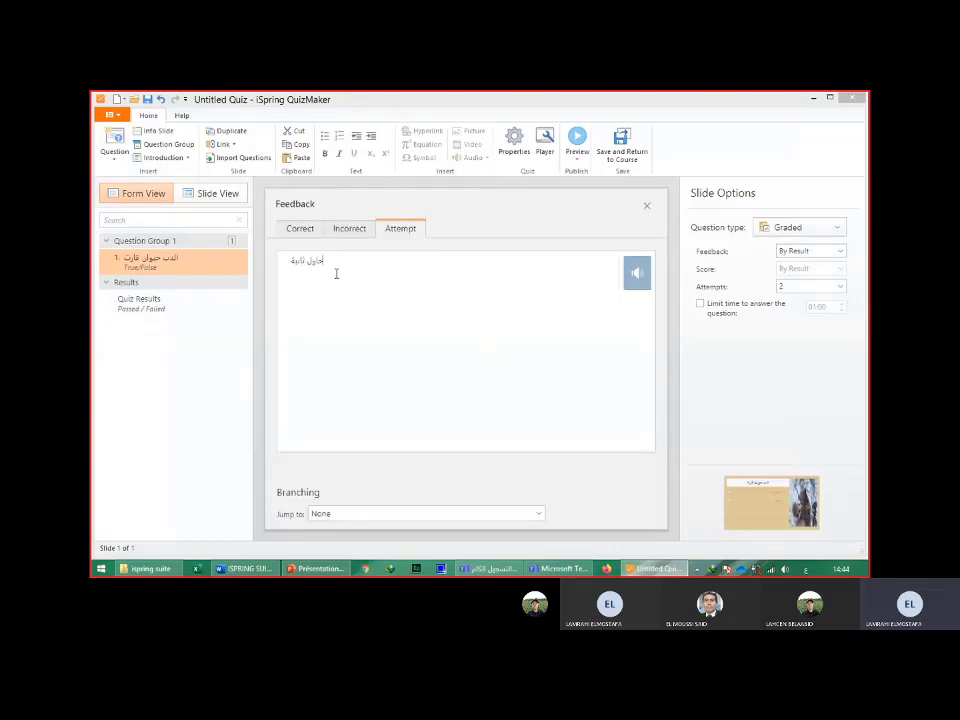
{"action": "left_click", "coordinate": [474, 131]}
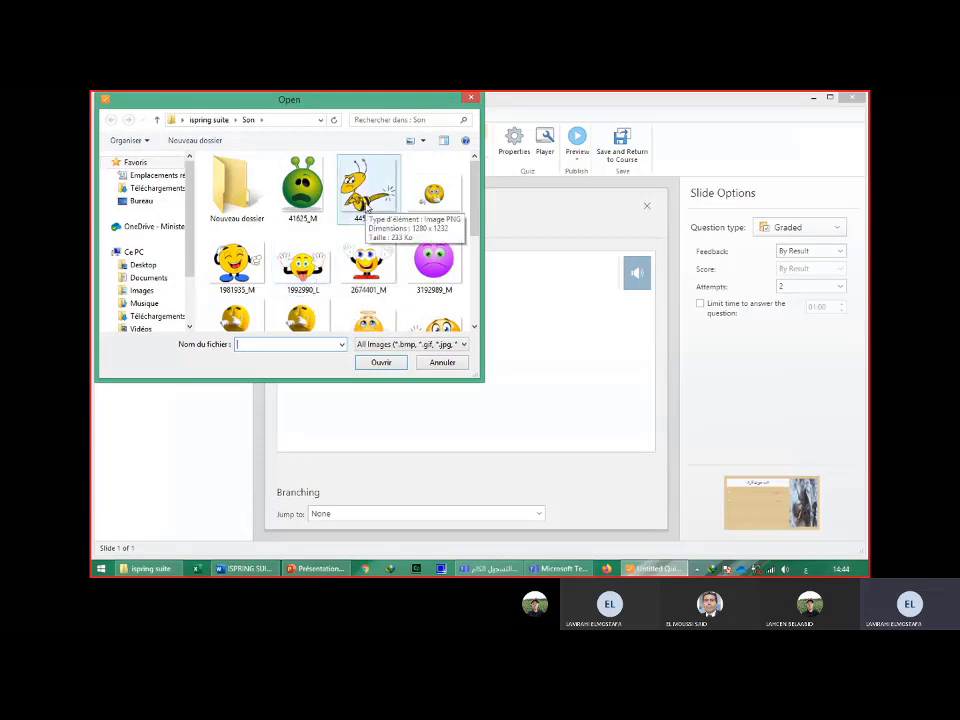
{"action": "left_click", "coordinate": [368, 206]}
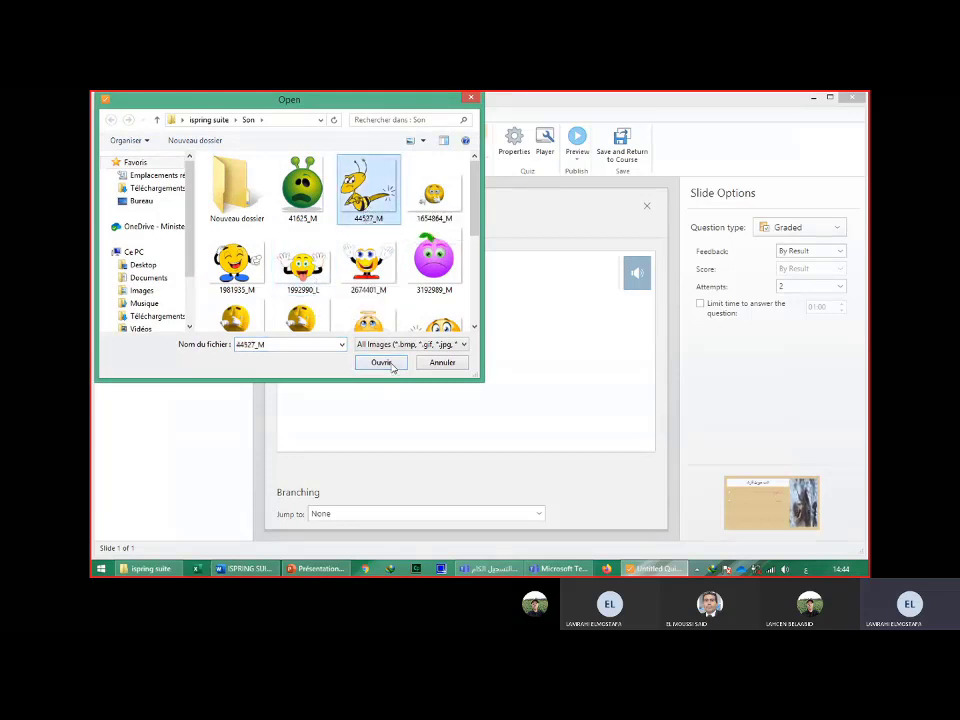
{"action": "left_click", "coordinate": [391, 365]}
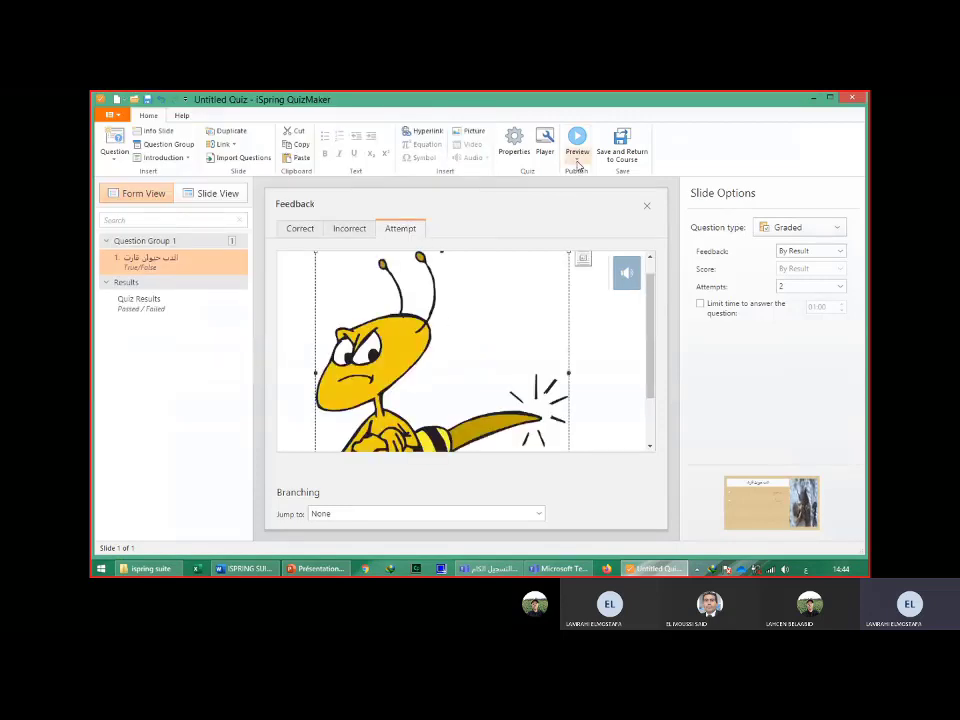
Preview the True/False slide, submit the answer خطأ to check the illustrated retry feedback, and try the question again.
{"action": "left_click", "coordinate": [576, 159]}
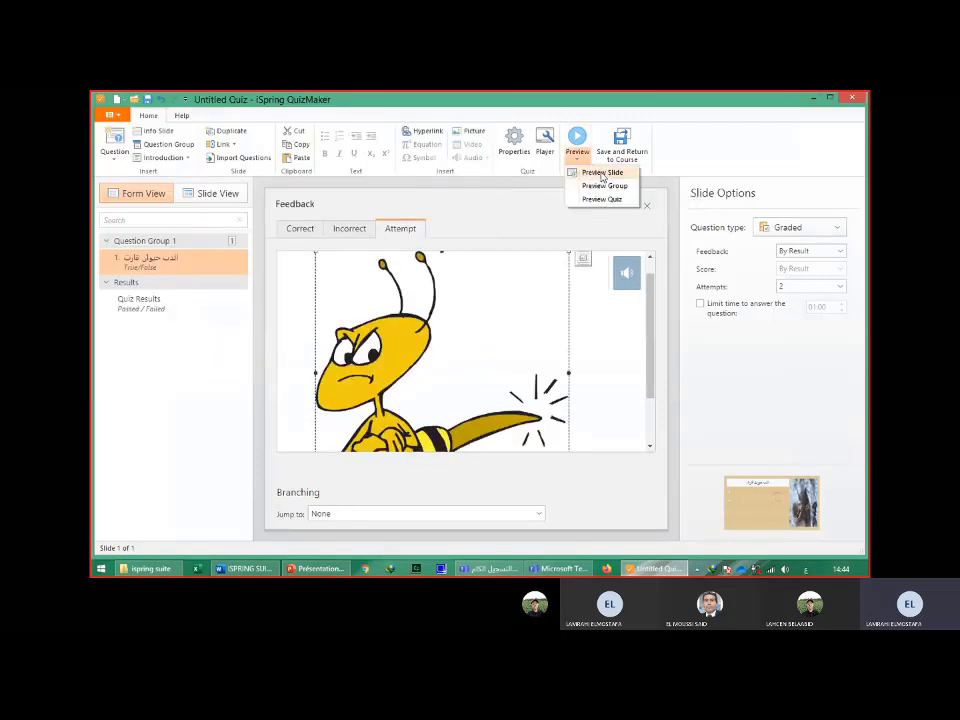
{"action": "left_click", "coordinate": [602, 173]}
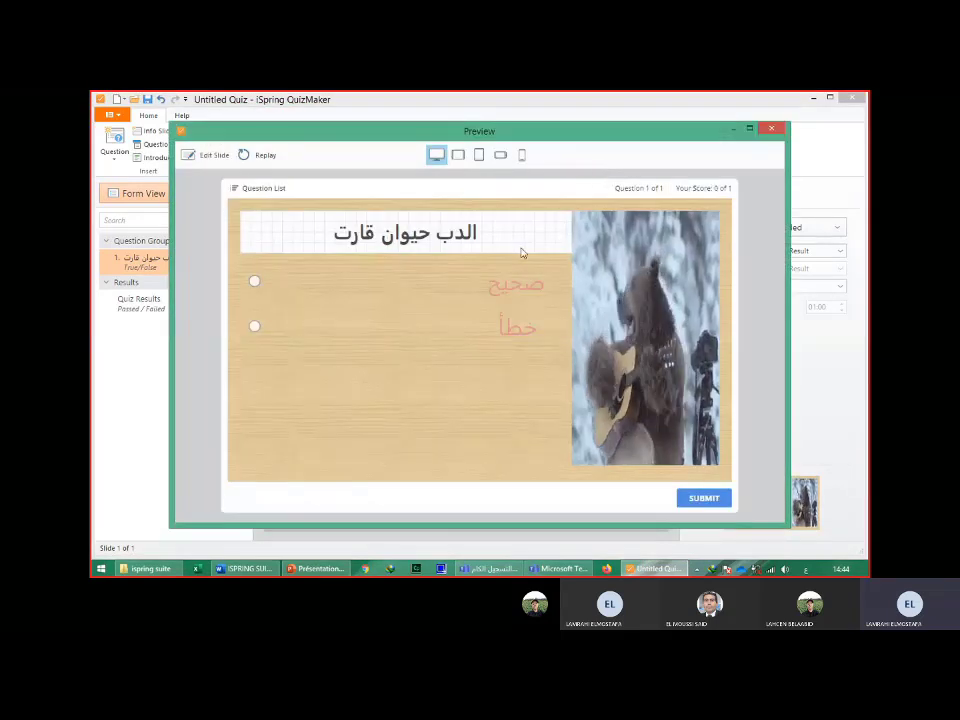
{"action": "left_click", "coordinate": [255, 329]}
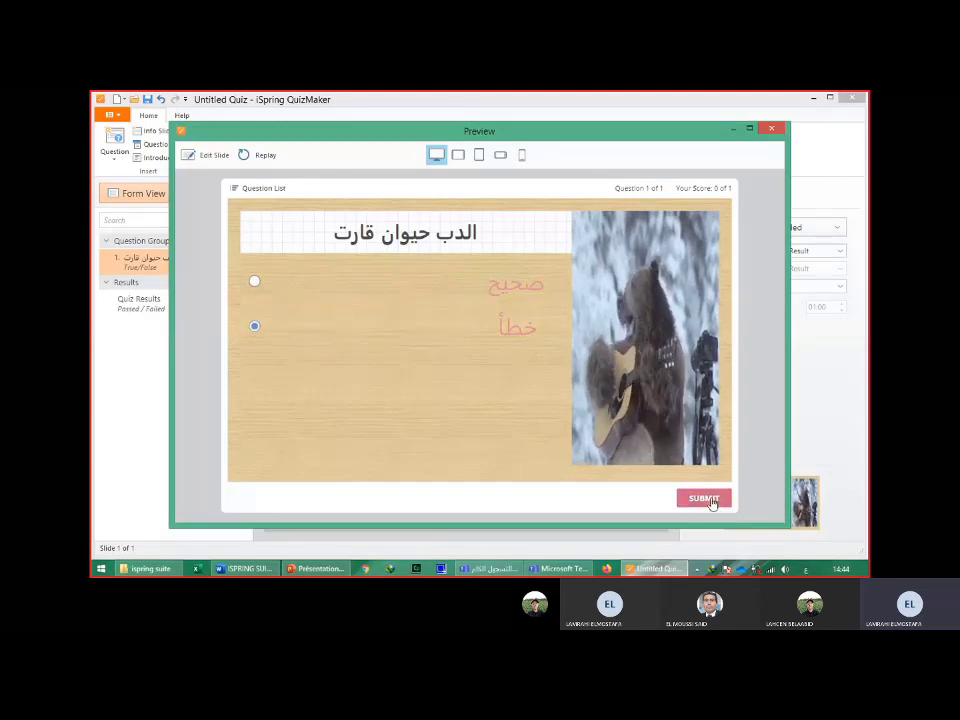
{"action": "left_click", "coordinate": [708, 499]}
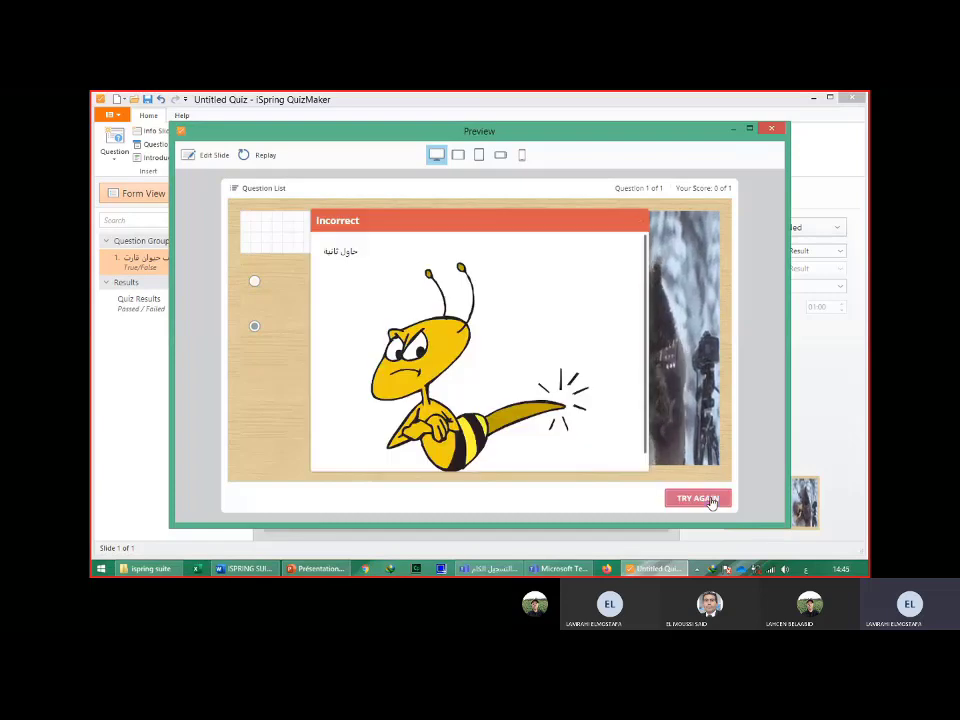
{"action": "left_click", "coordinate": [709, 499]}
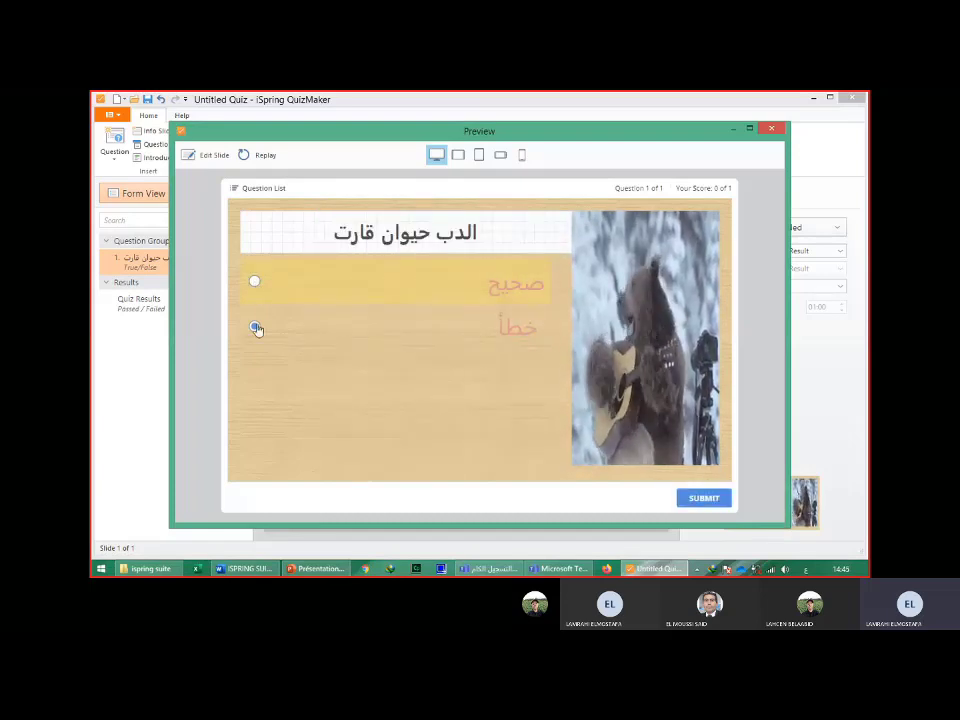
Replay the True/False question, submit خطأ once more to review the retry feedback, and close the preview.
{"action": "left_click", "coordinate": [256, 155]}
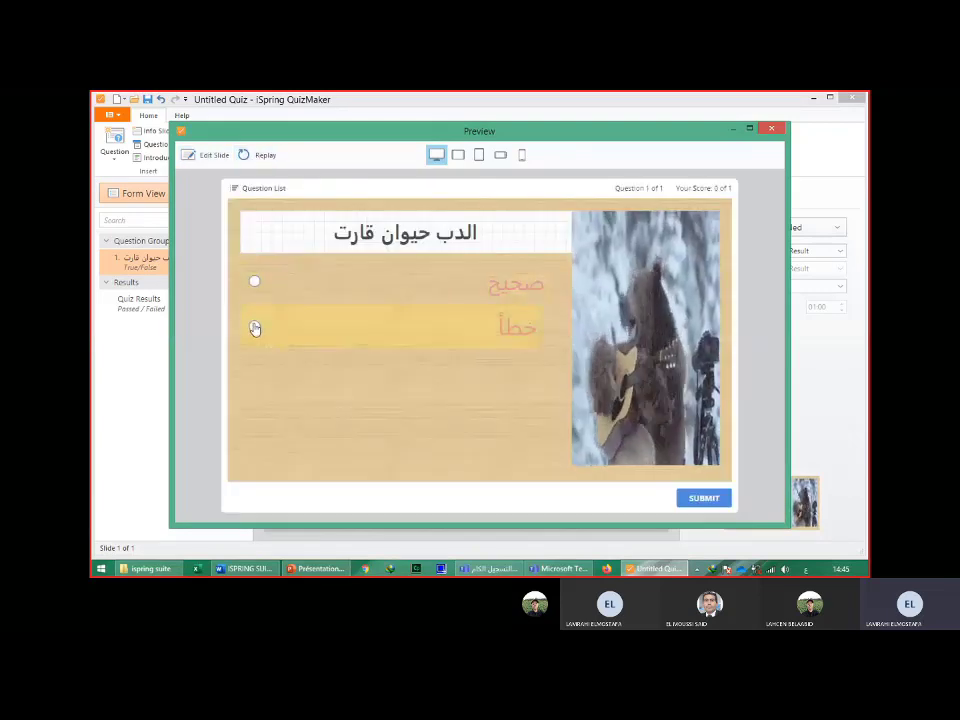
{"action": "left_click", "coordinate": [255, 329]}
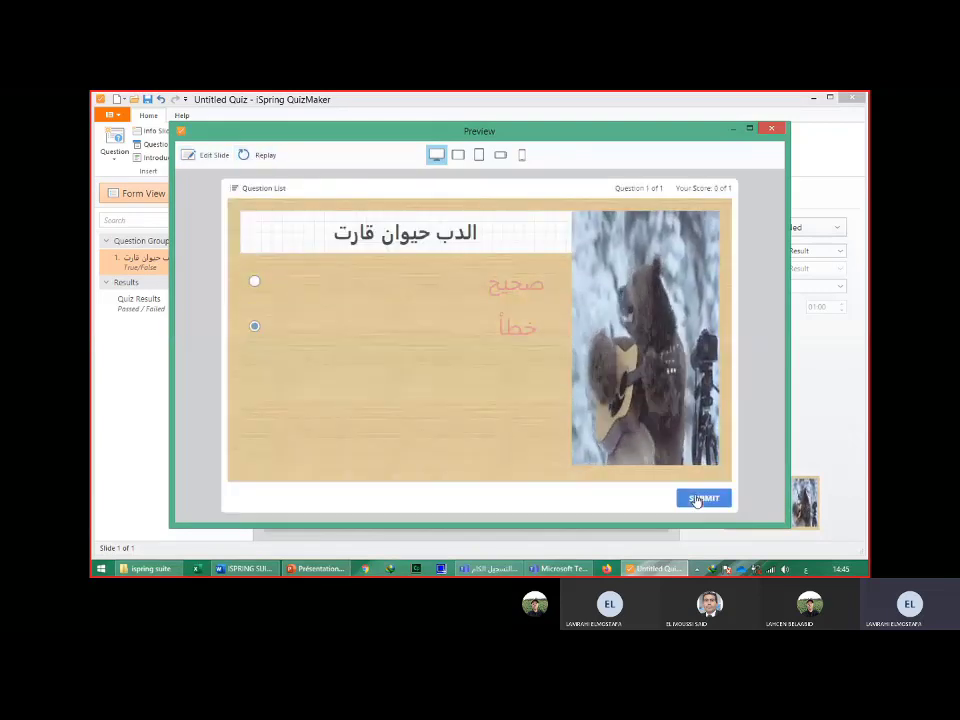
{"action": "left_click", "coordinate": [697, 498]}
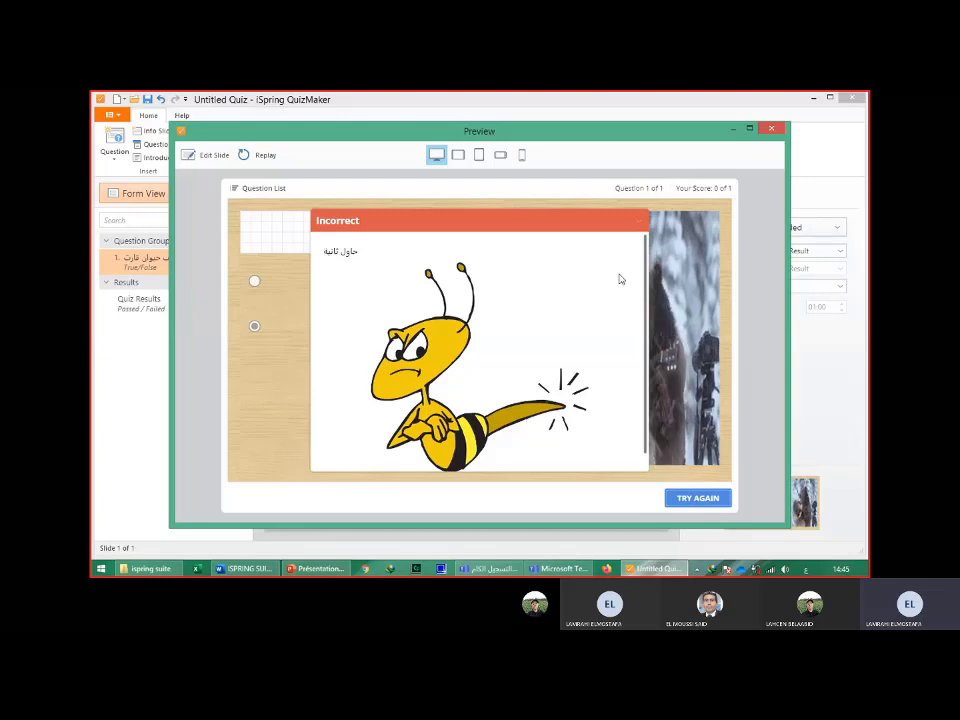
{"action": "key", "text": "Escape"}
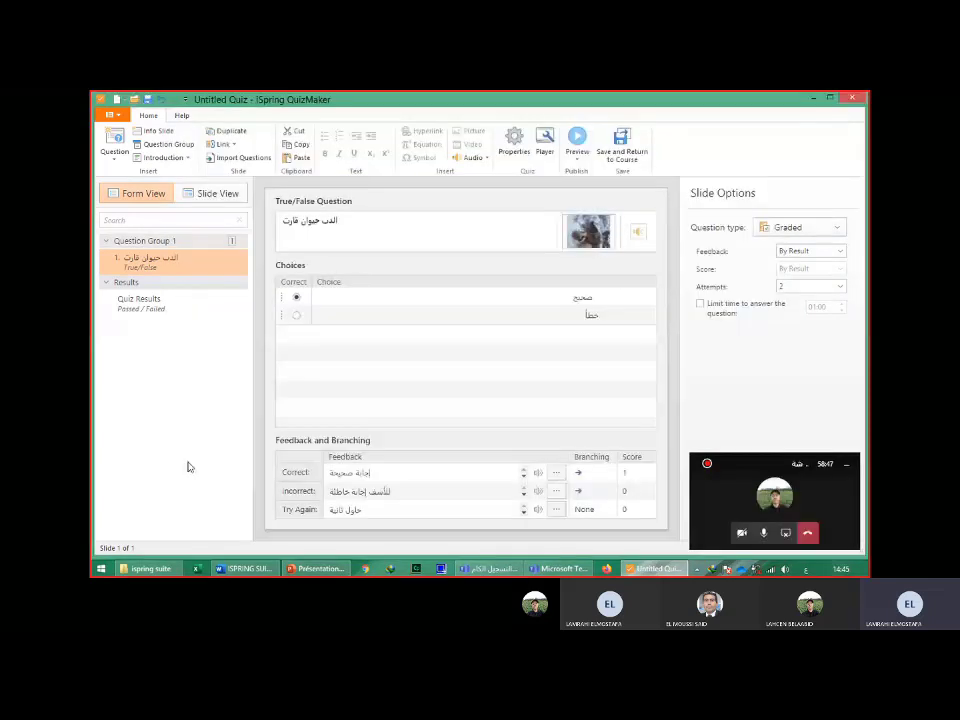
Add a Multiple Choice question and set its text to حدد رمز عنصر الزئبق, as worded in the ISPRING SUITE Word document.
{"action": "left_click", "coordinate": [115, 150]}
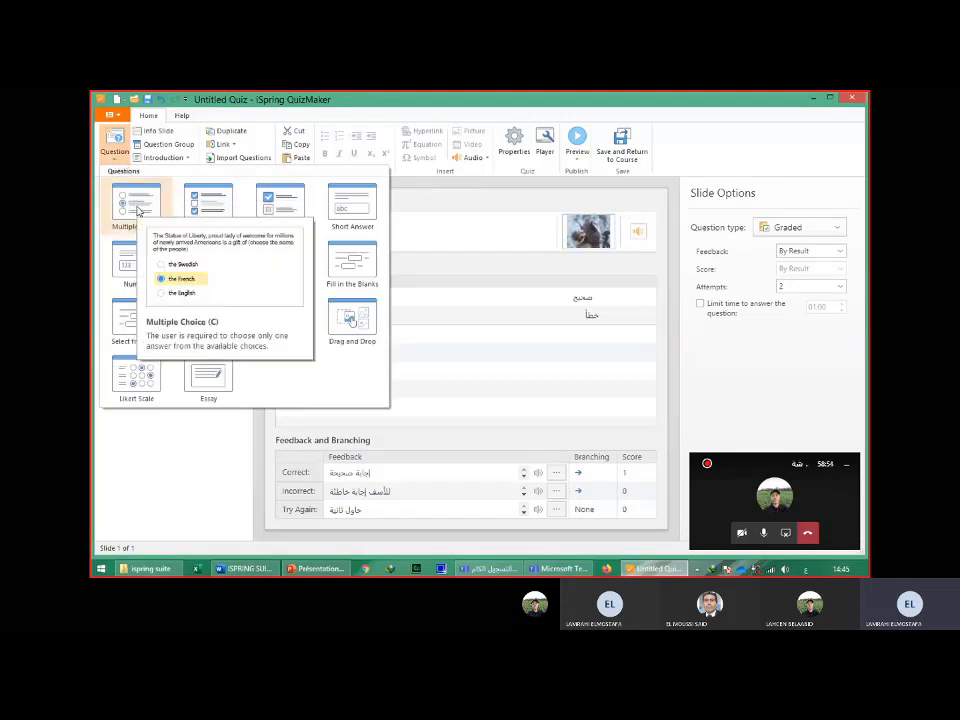
{"action": "left_click", "coordinate": [138, 208]}
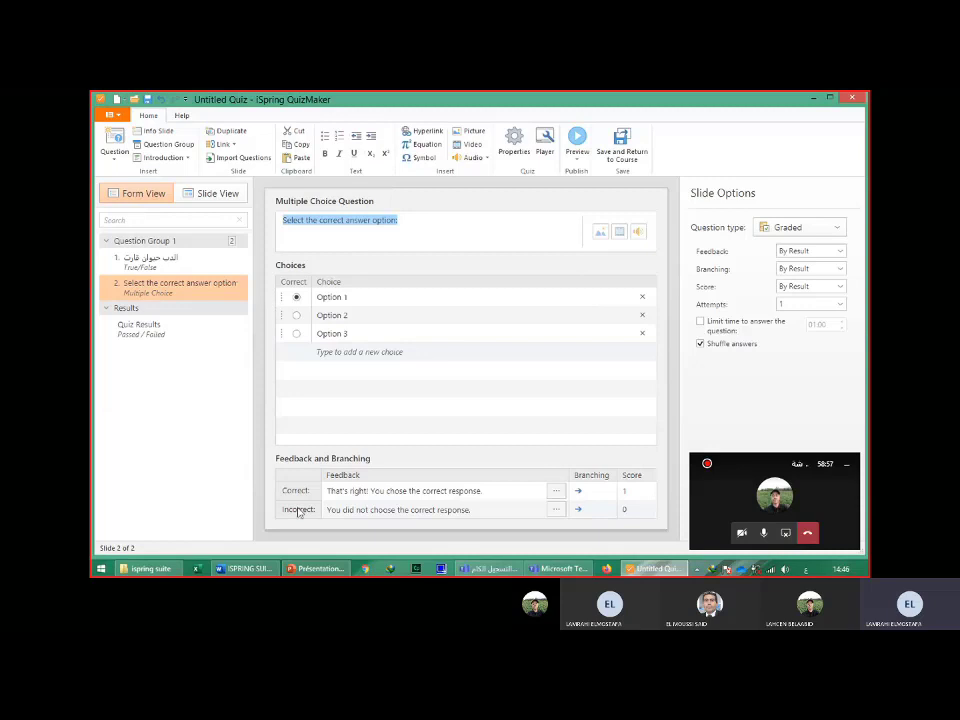
{"action": "left_click", "coordinate": [259, 571]}
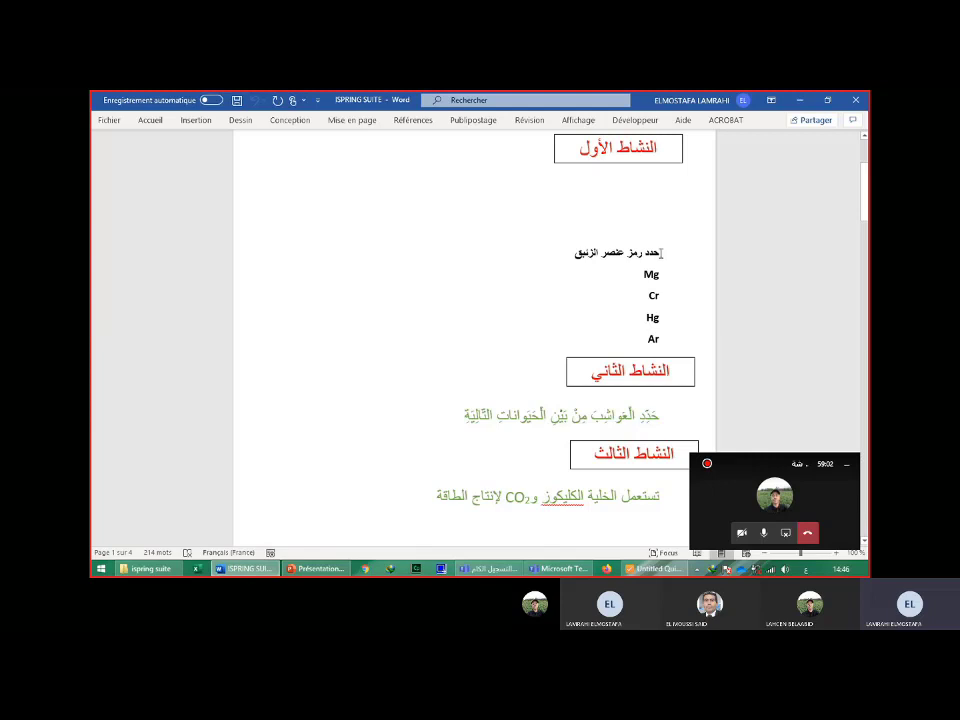
{"action": "left_click_drag", "start_coordinate": [645, 253], "coordinate": [575, 253]}
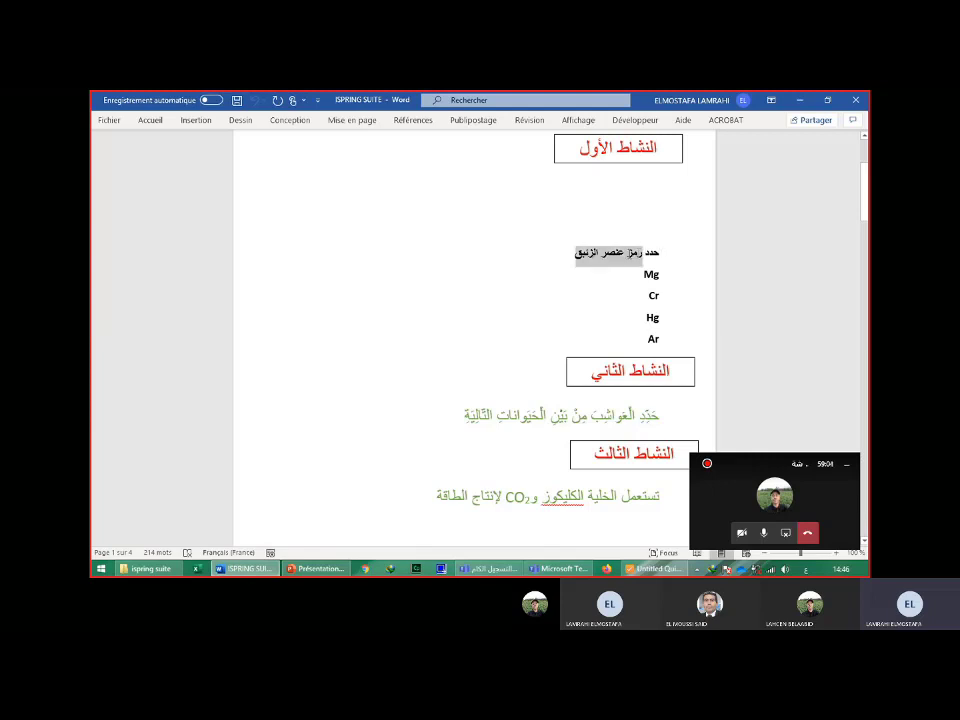
{"action": "left_click", "coordinate": [655, 256], "text": "shift"}
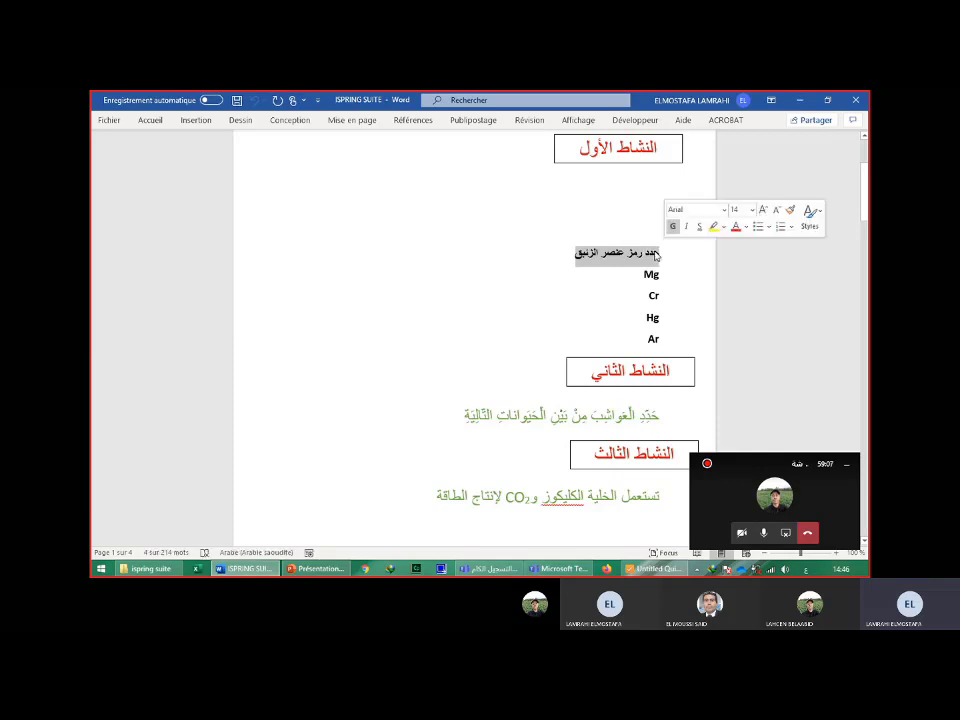
{"action": "right_click", "coordinate": [655, 256]}
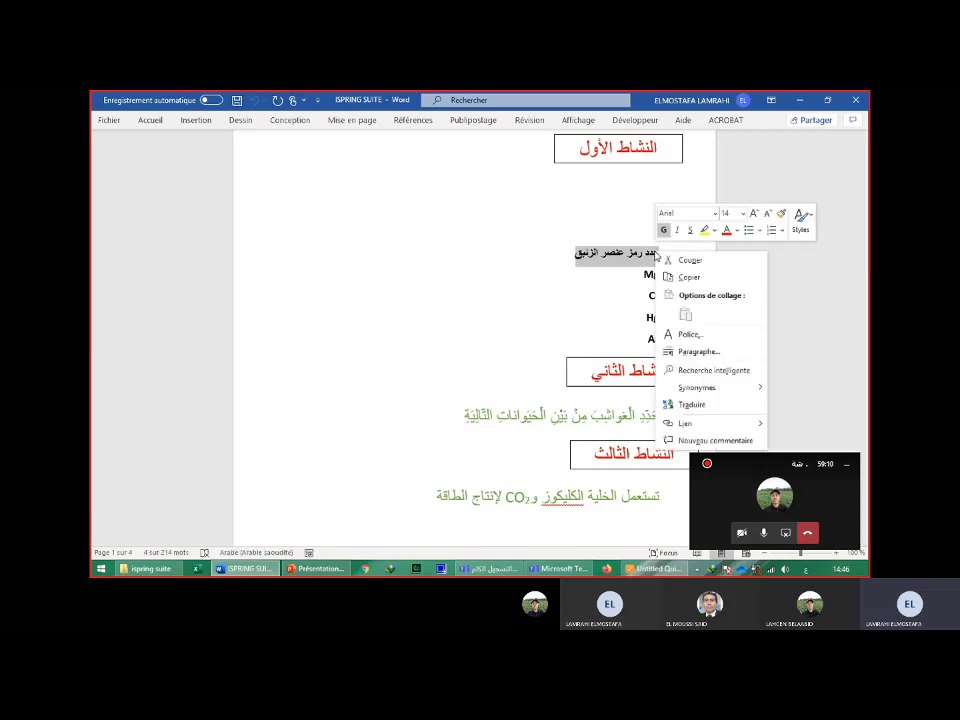
{"action": "left_click", "coordinate": [690, 279]}
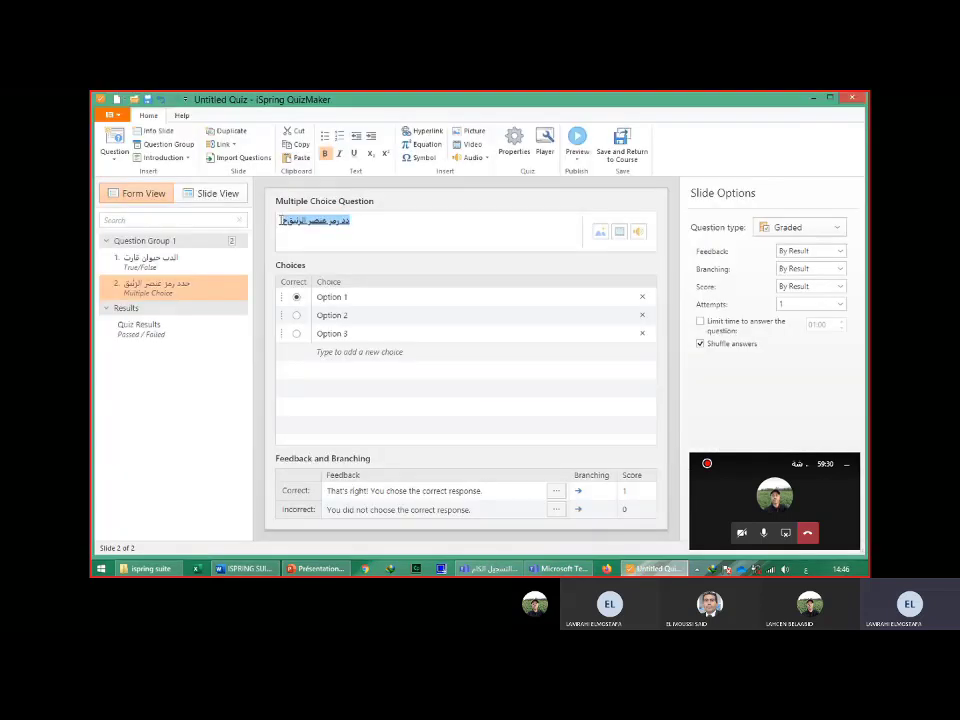
{"action": "type", "text": "حدد ر"}
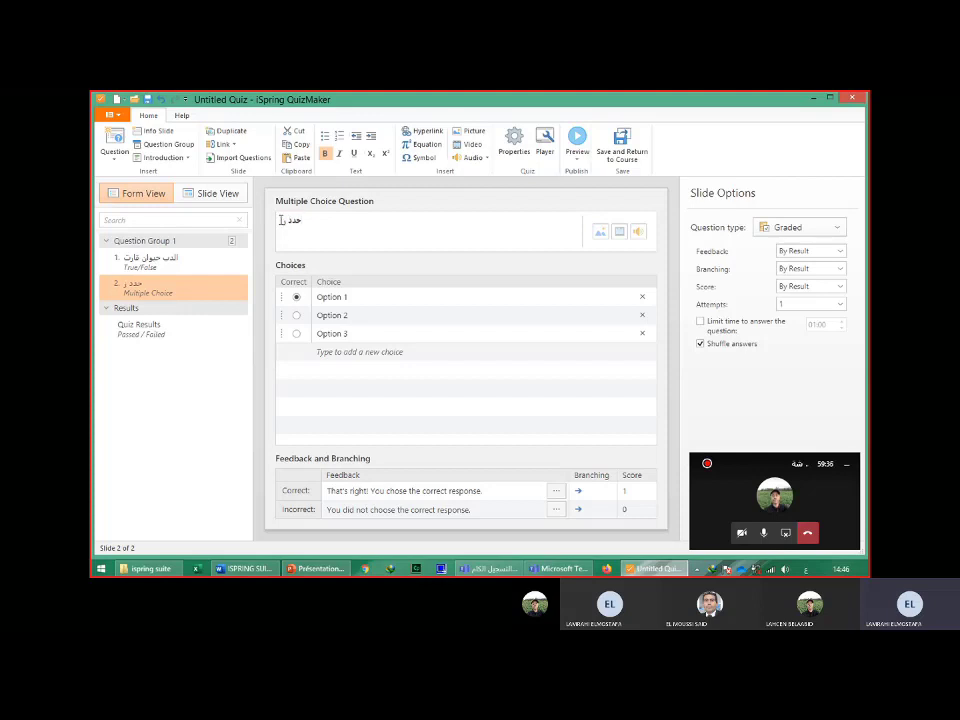
{"action": "type", "text": "مز عنصر الزئبق"}
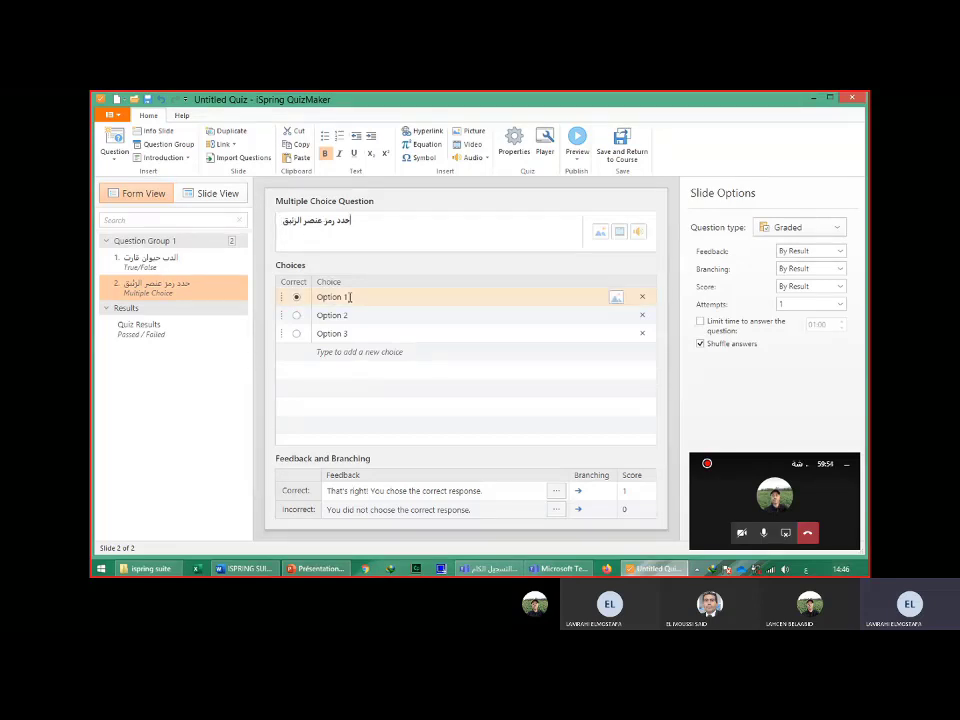
Replace the first choice's placeholder text, Option 1, with Ag.
{"action": "left_click_drag", "start_coordinate": [349, 297], "coordinate": [314, 298]}
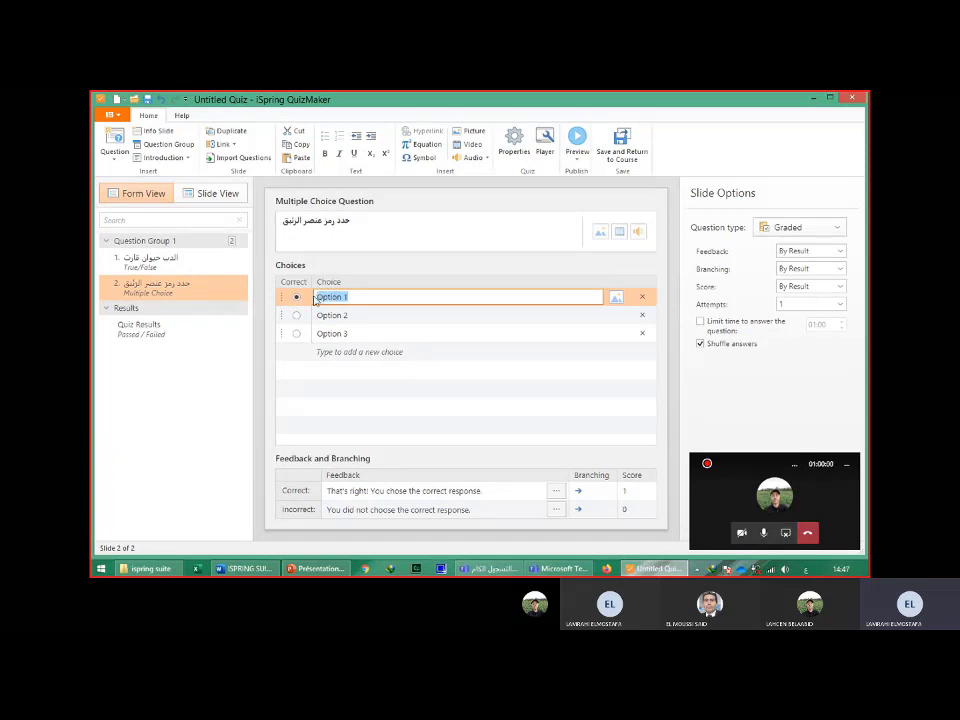
{"action": "type", "text": "حصل"}
{"action": "key", "text": "BackSpace"}
{"action": "key", "text": "BackSpace"}
{"action": "key", "text": "BackSpace"}
{"action": "key", "text": "alt+shift"}
{"action": "type", "text": "AG"}
{"action": "left_click_drag", "start_coordinate": [329, 297], "coordinate": [323, 297]}
{"action": "left_click", "coordinate": [329, 297]}
{"action": "key", "text": "BackSpace"}
{"action": "type", "text": "g"}
Replace the second choice's placeholder text, Option 2, with Hg.
{"action": "left_click", "coordinate": [337, 315]}
{"action": "left_click_drag", "start_coordinate": [338, 315], "coordinate": [317, 320]}
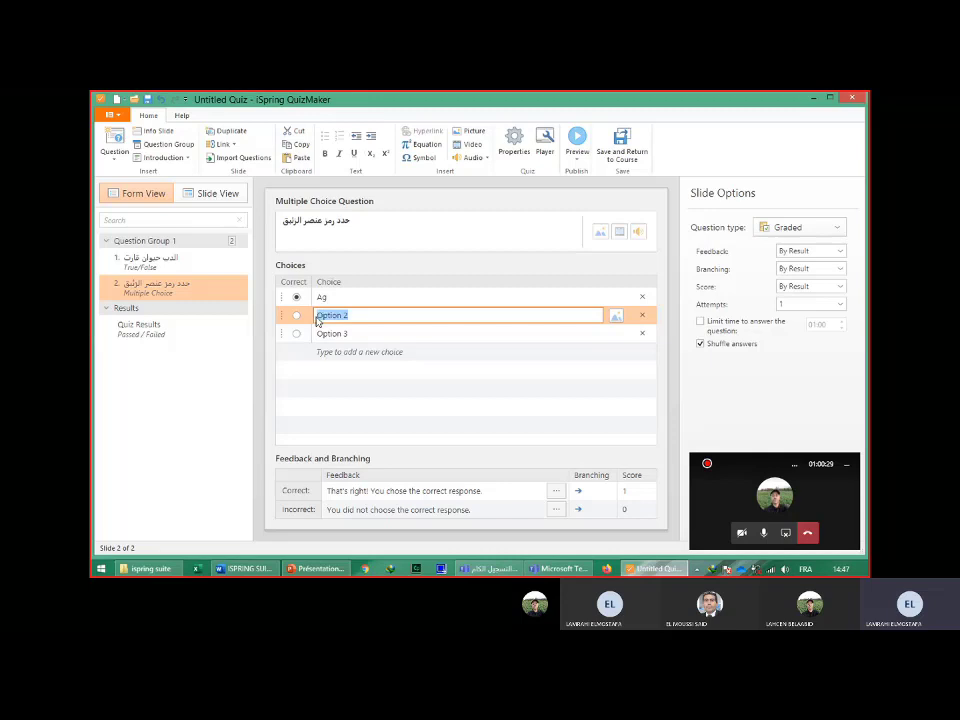
{"action": "key", "text": "BackSpace"}
{"action": "type", "text": "A"}
{"action": "type", "text": "g"}
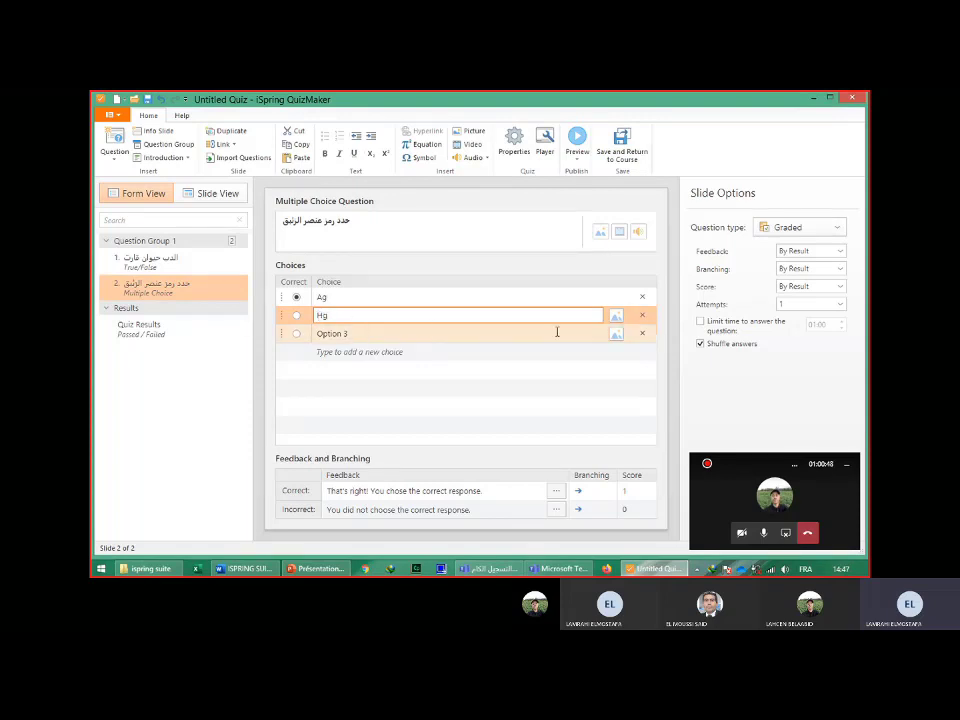
Delete the Option 3 choice and mark Hg as the correct answer.
{"action": "left_click", "coordinate": [642, 334]}
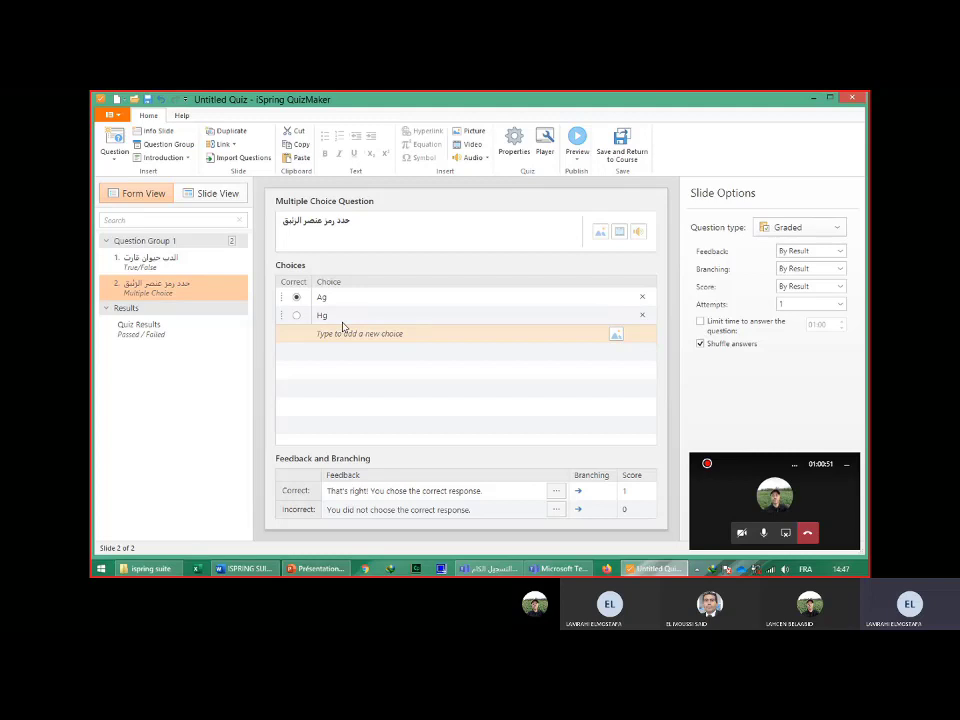
{"action": "left_click", "coordinate": [296, 316]}
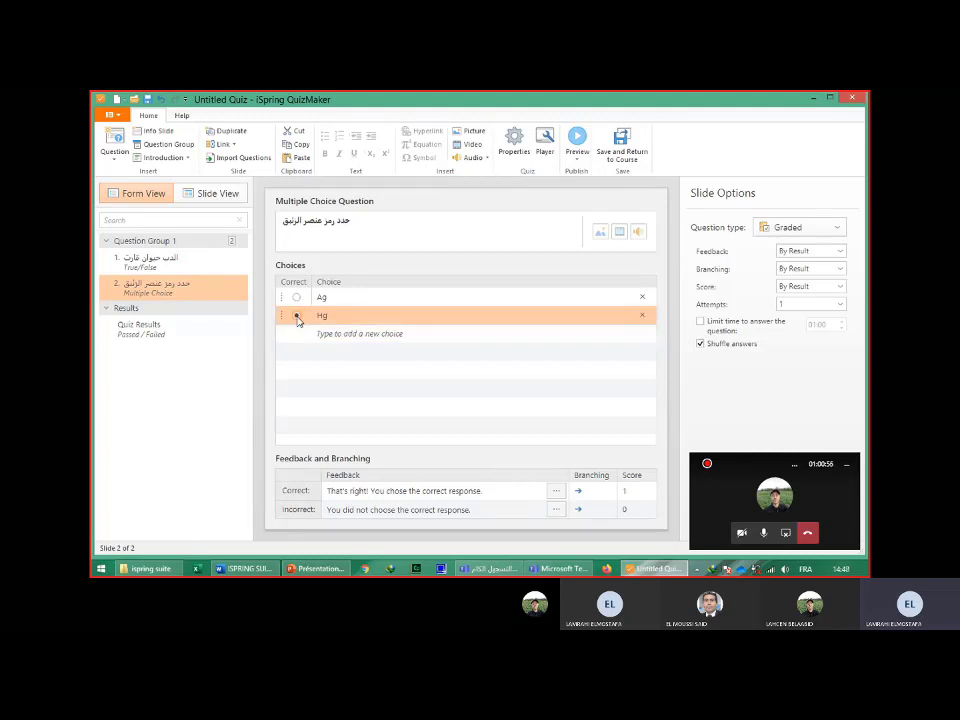
Preview the multiple choice slide and submit the answer Ag to check the Incorrect feedback.
{"action": "left_click", "coordinate": [577, 164]}
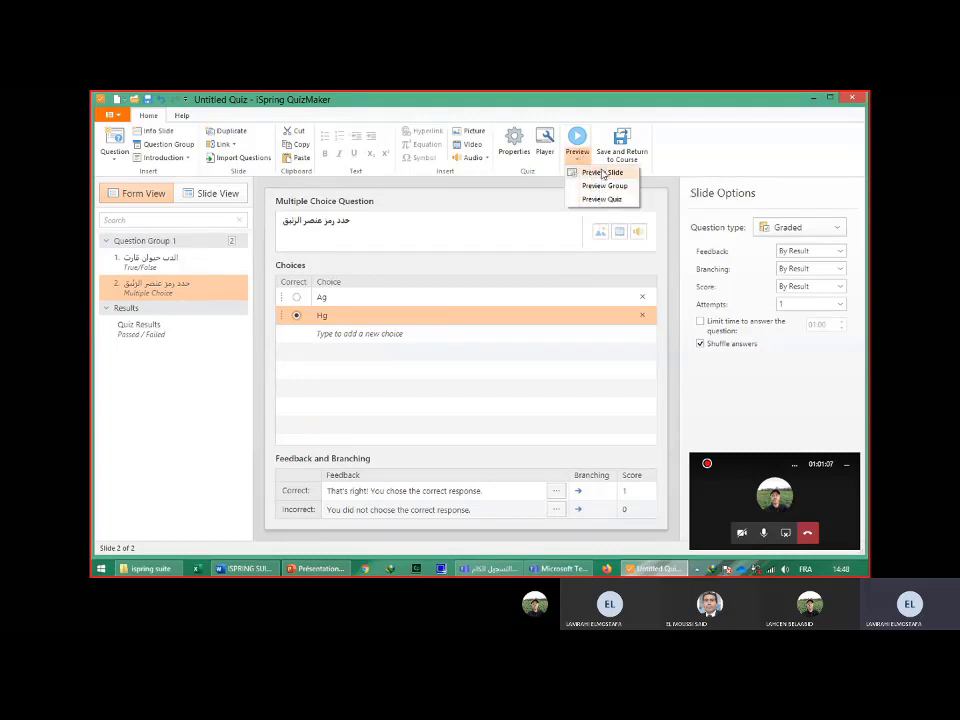
{"action": "left_click", "coordinate": [596, 175]}
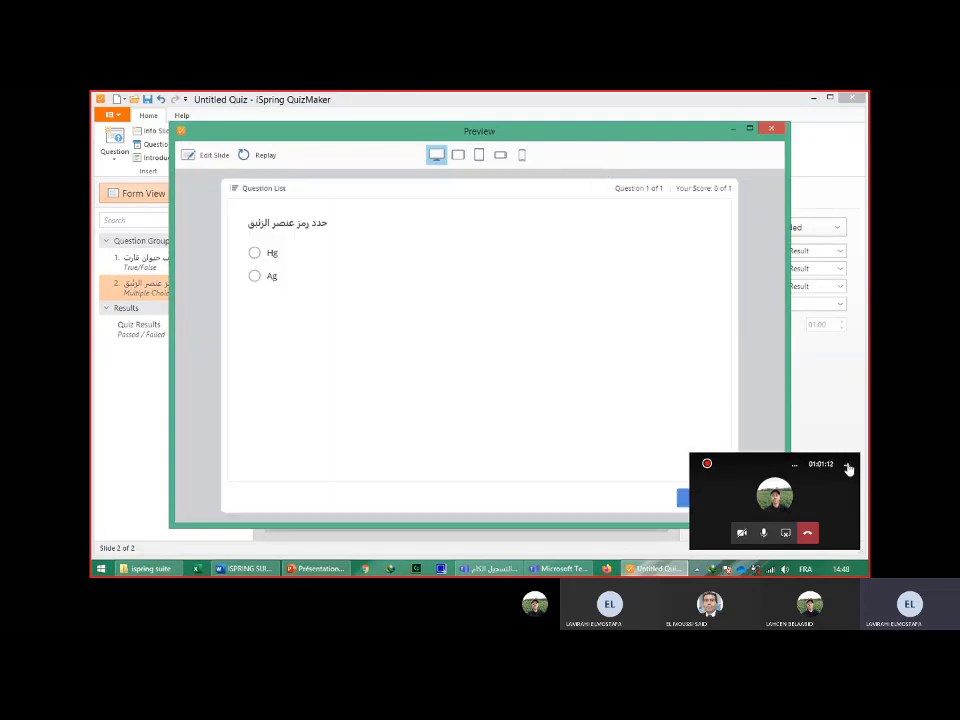
{"action": "left_click", "coordinate": [847, 466]}
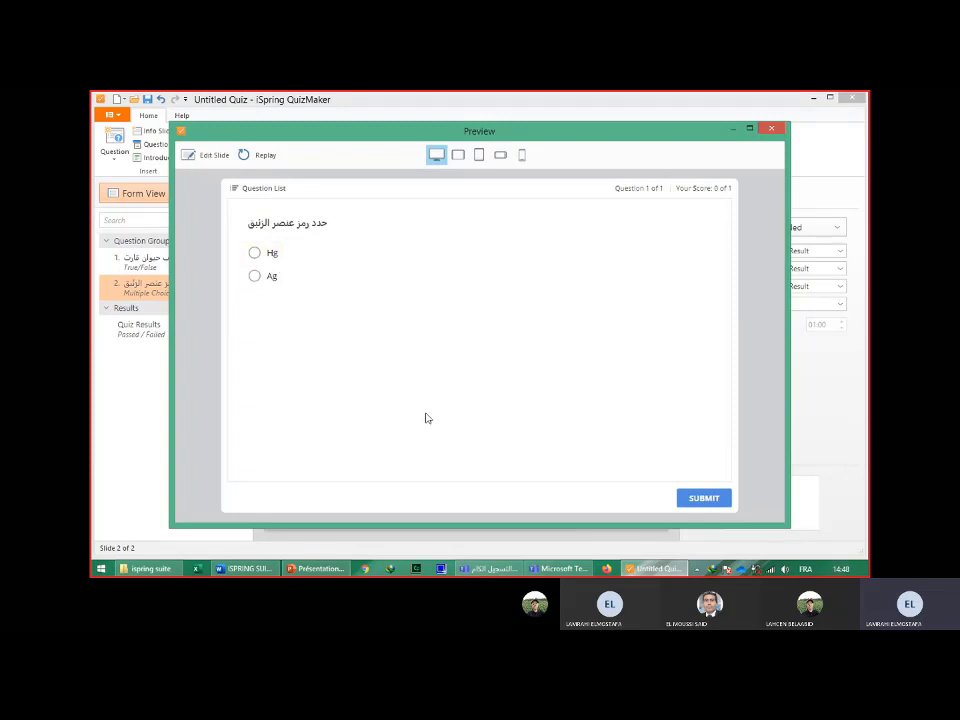
{"action": "left_click", "coordinate": [254, 277]}
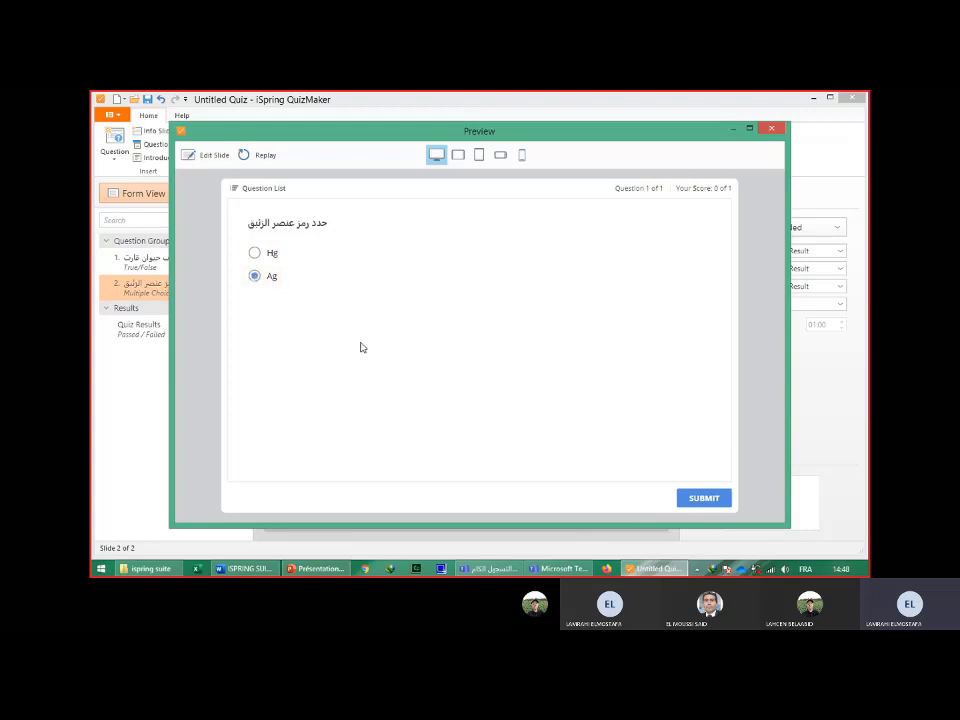
{"action": "left_click", "coordinate": [705, 498]}
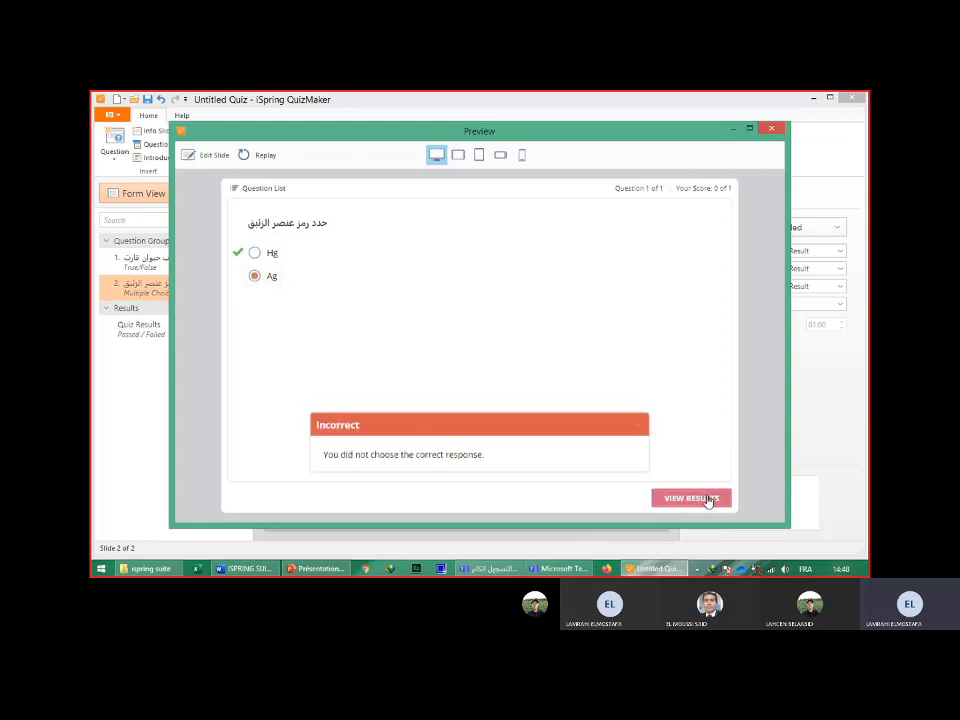
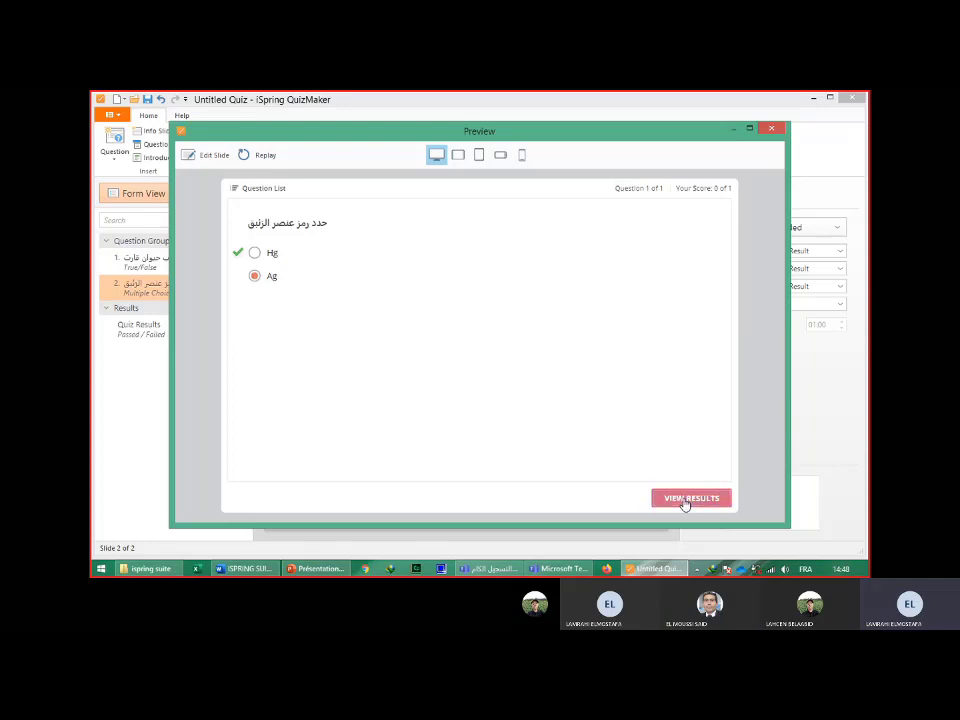
Close the preview by returning to slide editing and add a Multiple Response question to the quiz.
{"action": "left_click", "coordinate": [308, 217]}
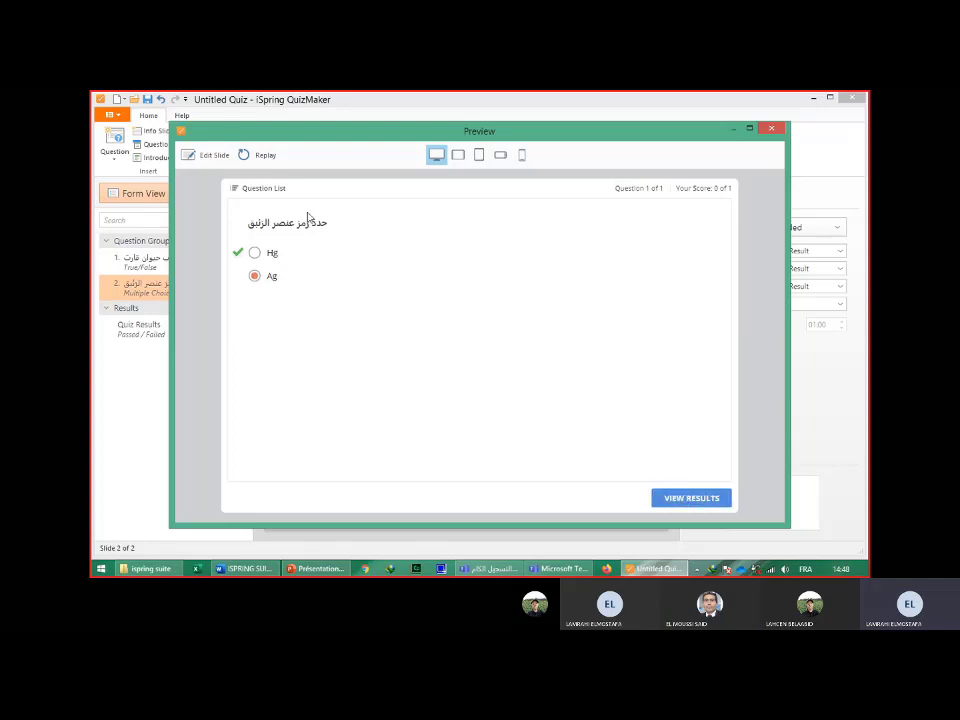
{"action": "left_click", "coordinate": [220, 160]}
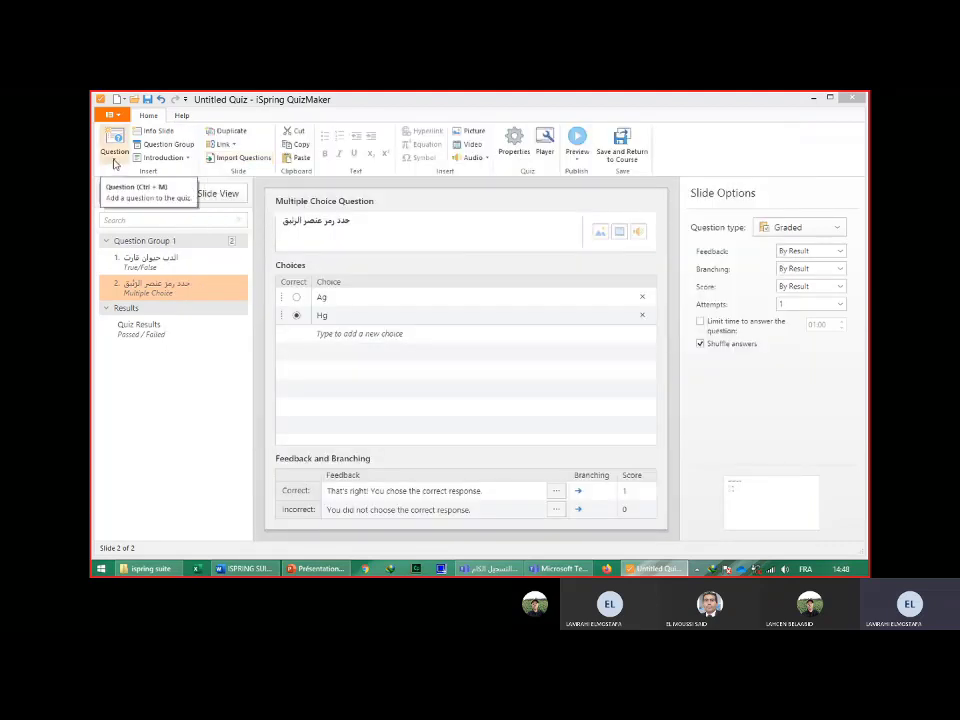
{"action": "left_click", "coordinate": [114, 160]}
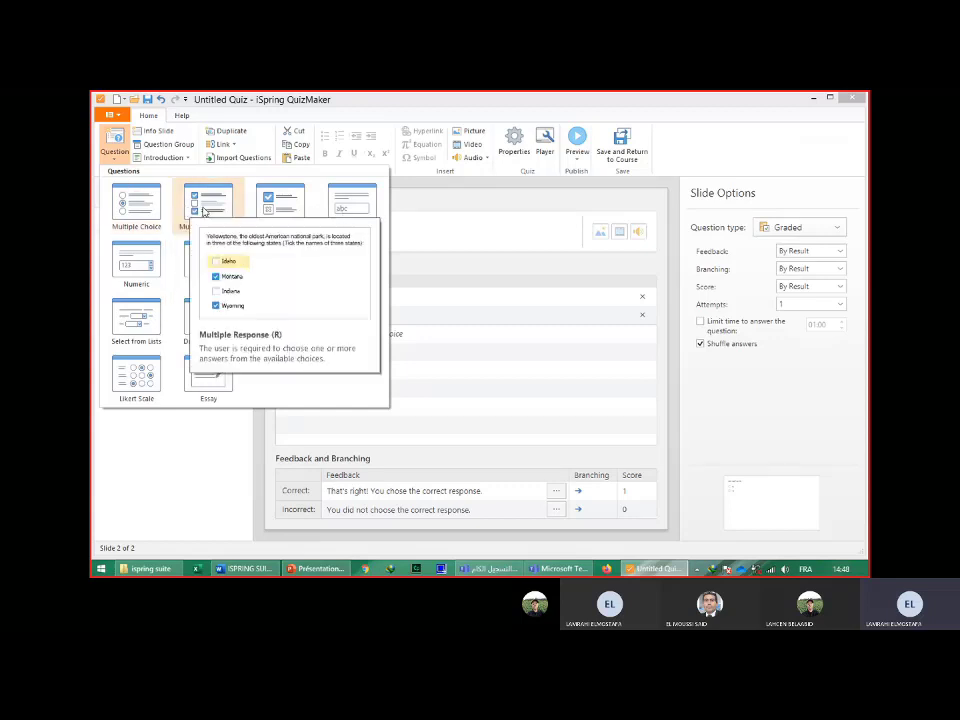
{"action": "left_click", "coordinate": [203, 211]}
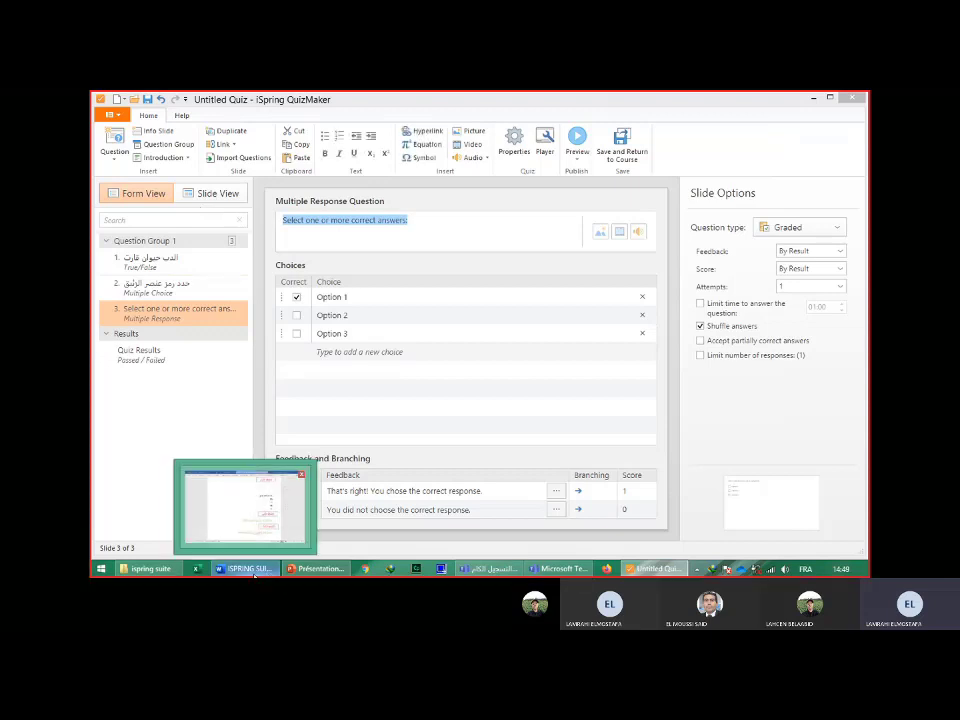
Switch to the ISPRING SUITE document in Word and copy the sentence حَدِّدِ الْعَواشِبَ مِنْ بَيْنِ الْحَيَواناتِ التّالِيَةِ under النشاط الثاني.
{"action": "left_click", "coordinate": [252, 572]}
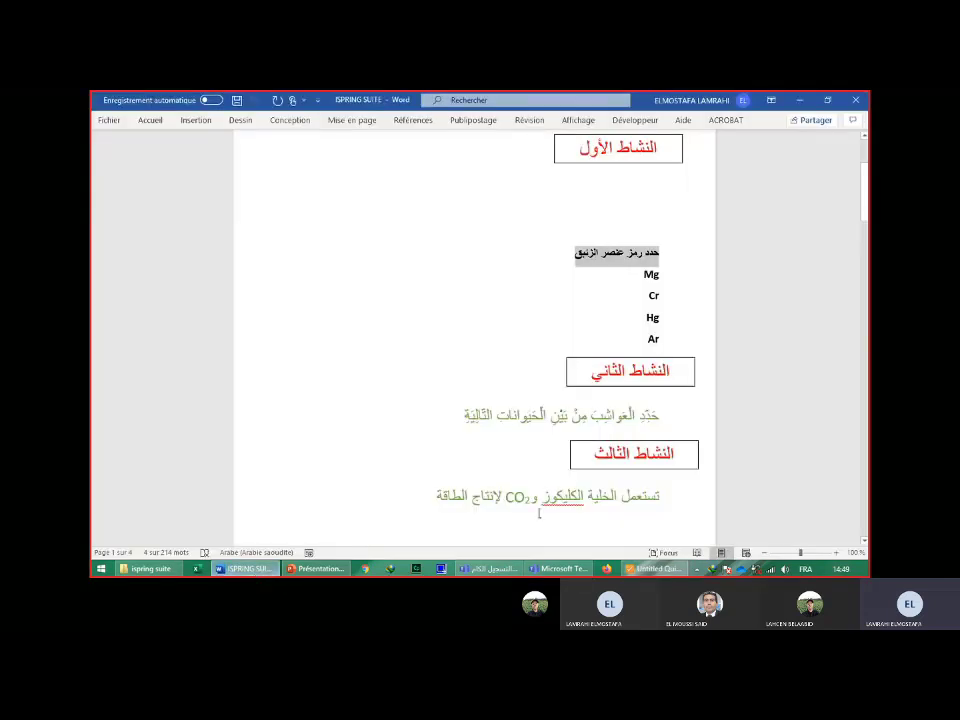
{"action": "left_click_drag", "start_coordinate": [640, 415], "coordinate": [465, 417]}
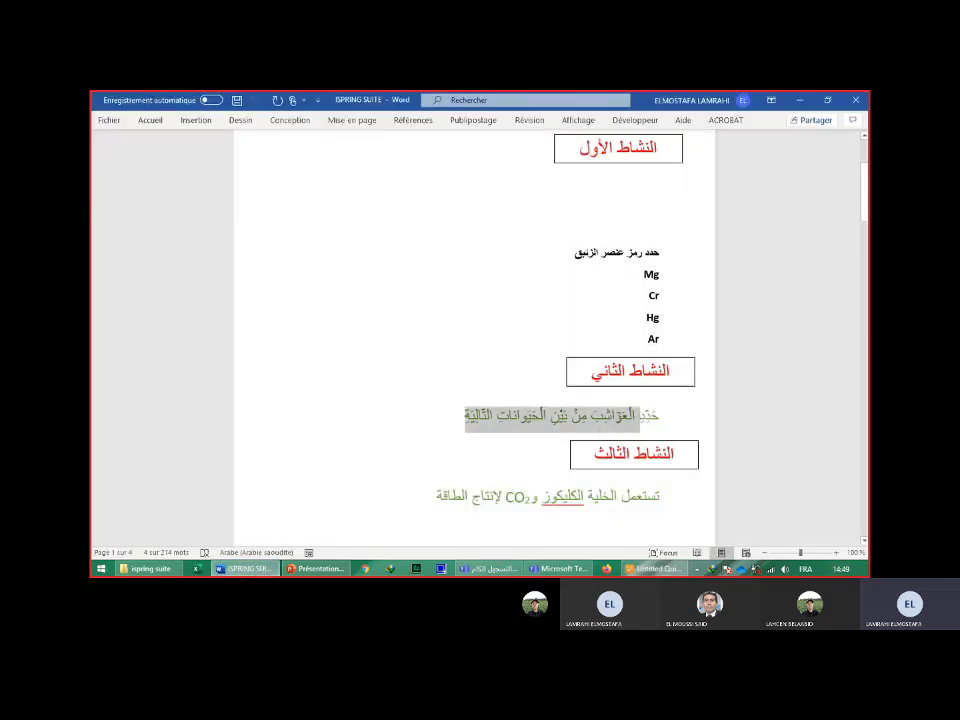
{"action": "left_click_drag", "start_coordinate": [637, 415], "coordinate": [662, 420]}
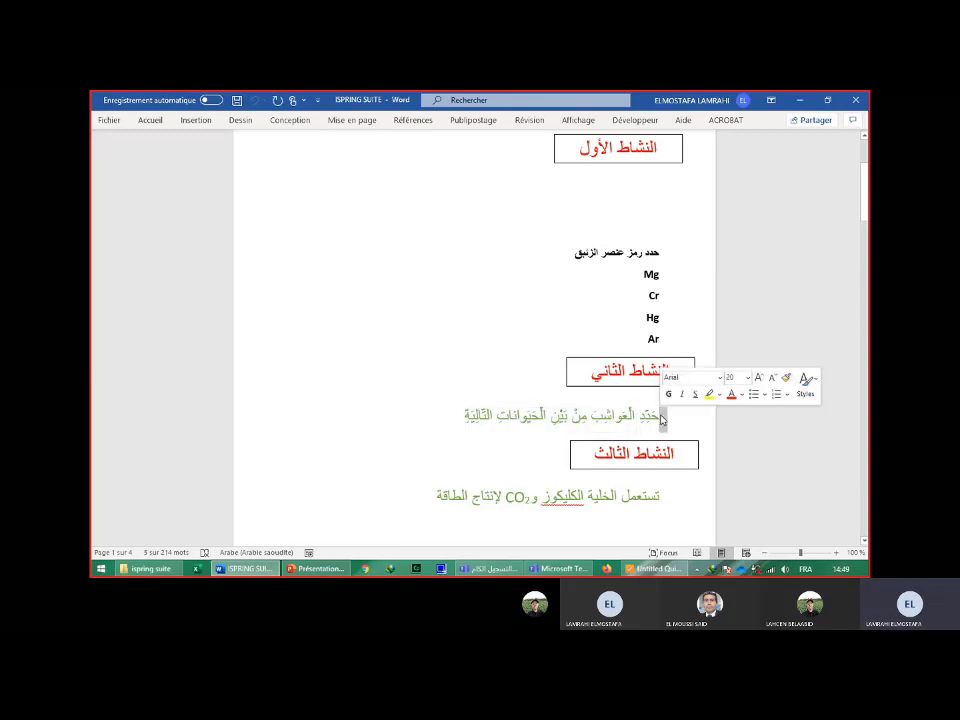
{"action": "triple_click", "coordinate": [660, 420]}
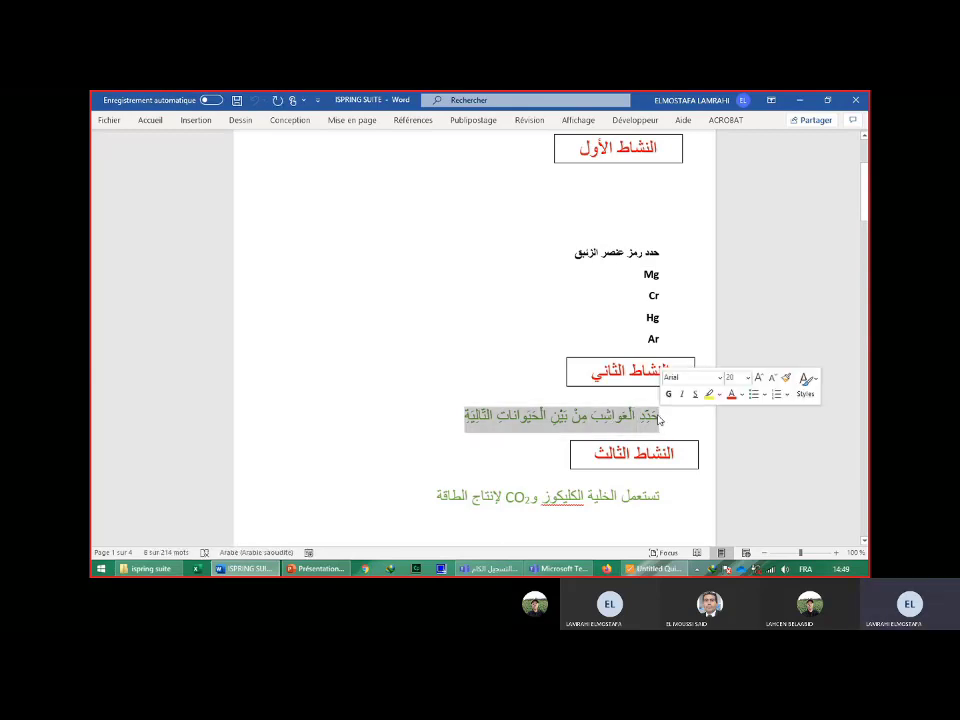
{"action": "right_click", "coordinate": [659, 420]}
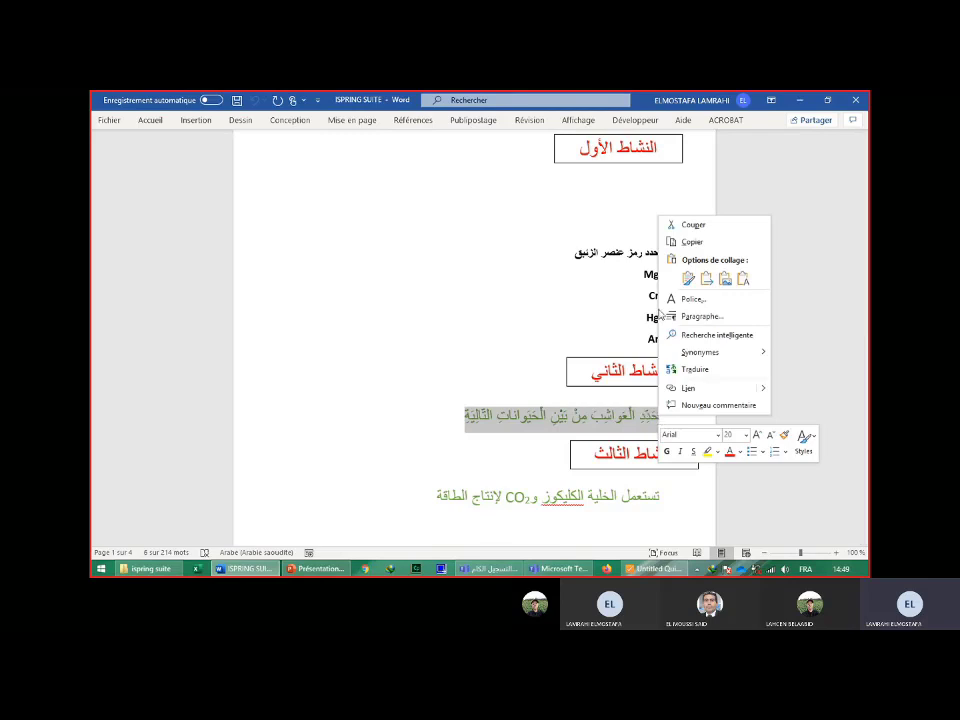
{"action": "left_click", "coordinate": [685, 242]}
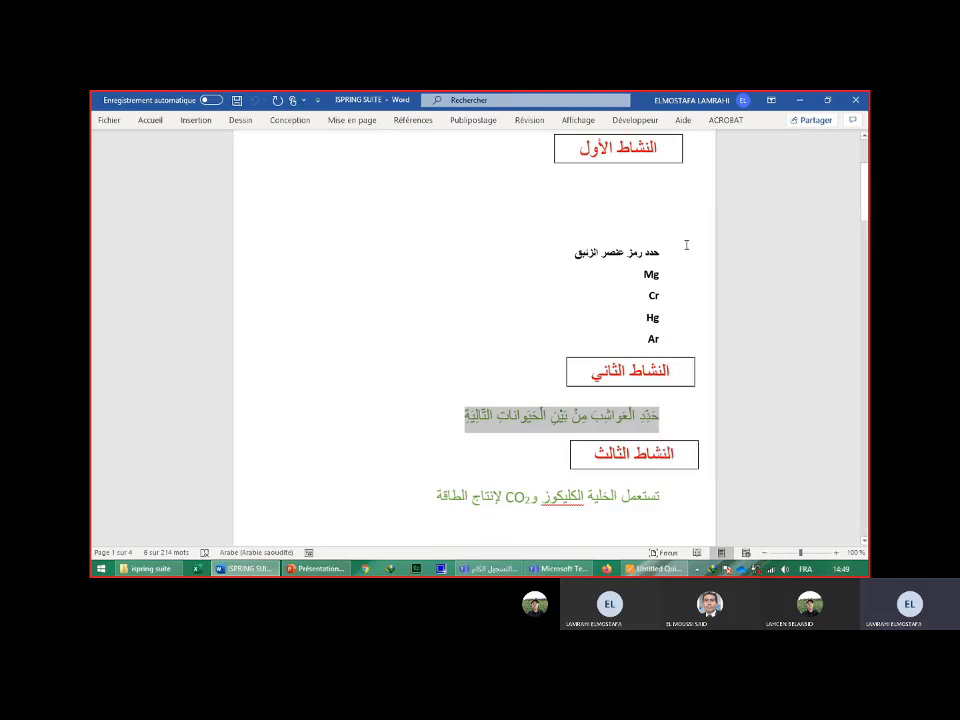
Switch back to iSpring QuizMaker and replace the Multiple Response question's placeholder text with the copied Arabic sentence.
{"action": "left_click", "coordinate": [634, 573]}
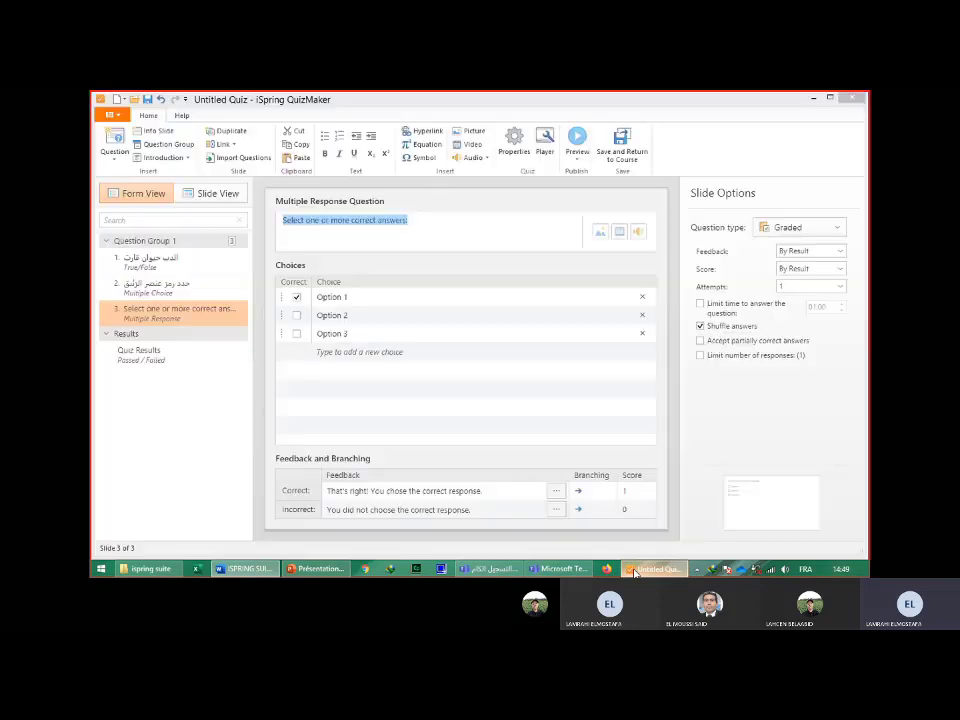
{"action": "right_click", "coordinate": [390, 224]}
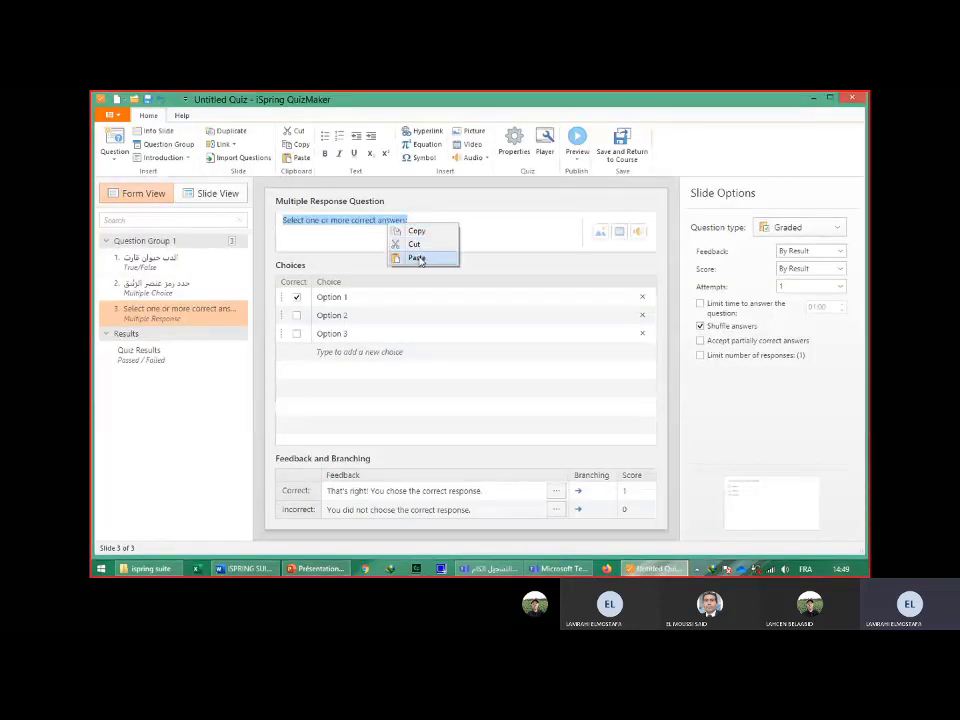
{"action": "left_click", "coordinate": [418, 259]}
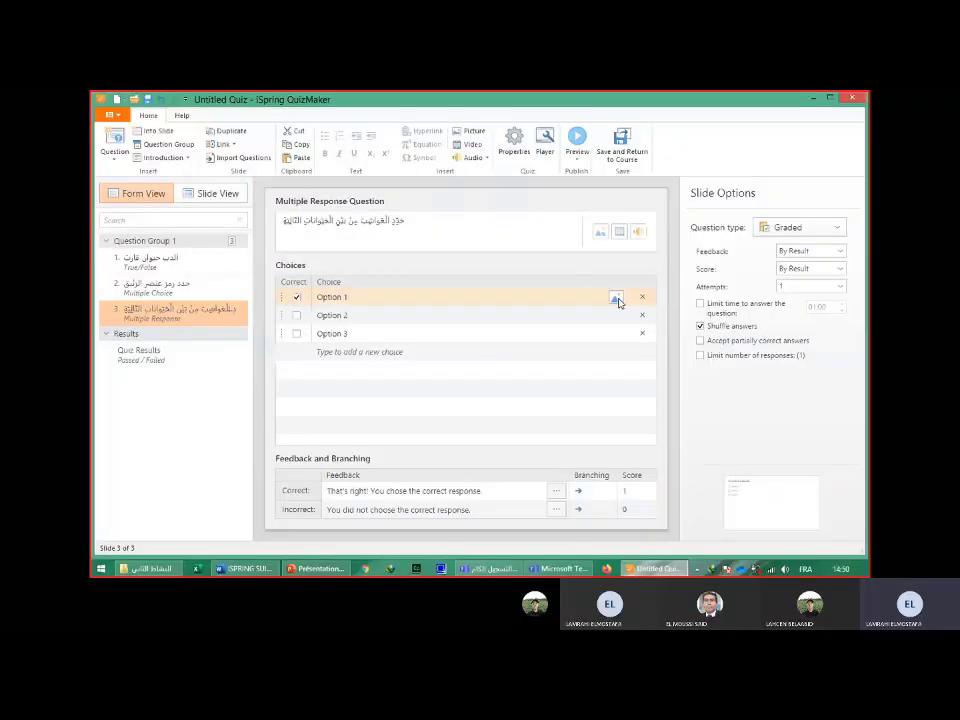
Add the elephant picture animated-animal-image-0012 from the desktop's ispring suite folder النشاط الثاني to the first choice and clear its Option 1 text.
{"action": "left_click", "coordinate": [618, 302]}
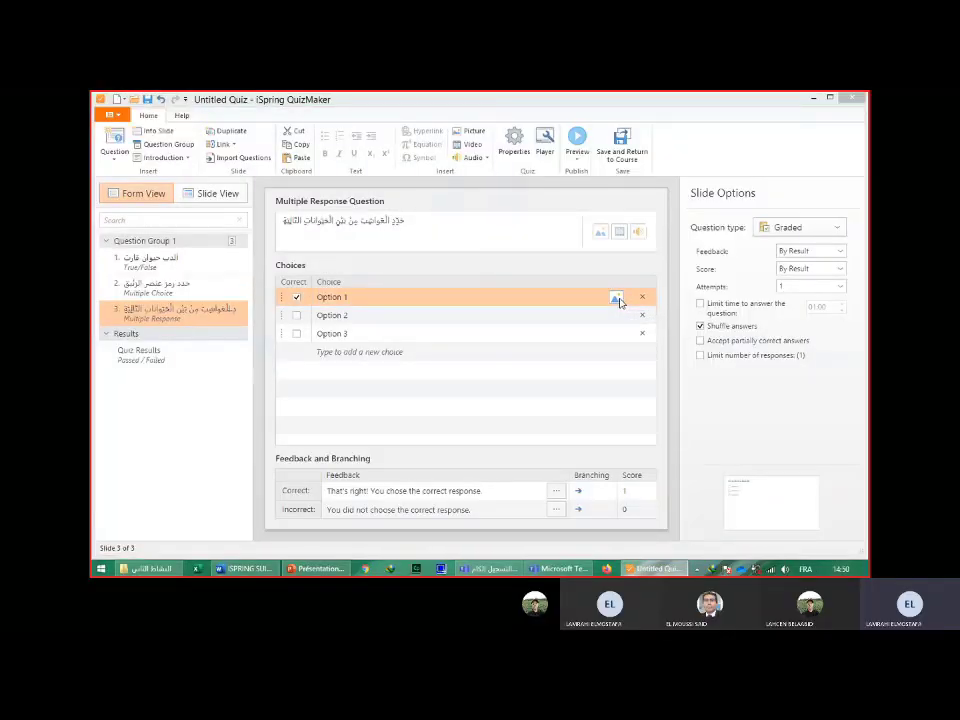
{"action": "left_click", "coordinate": [617, 300]}
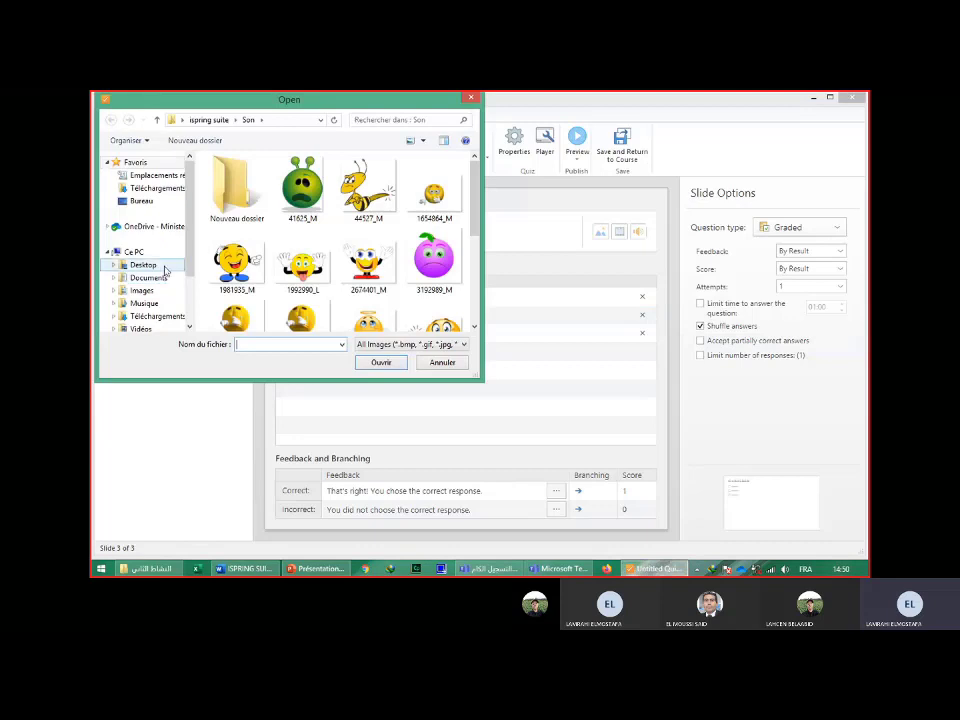
{"action": "left_click", "coordinate": [158, 206]}
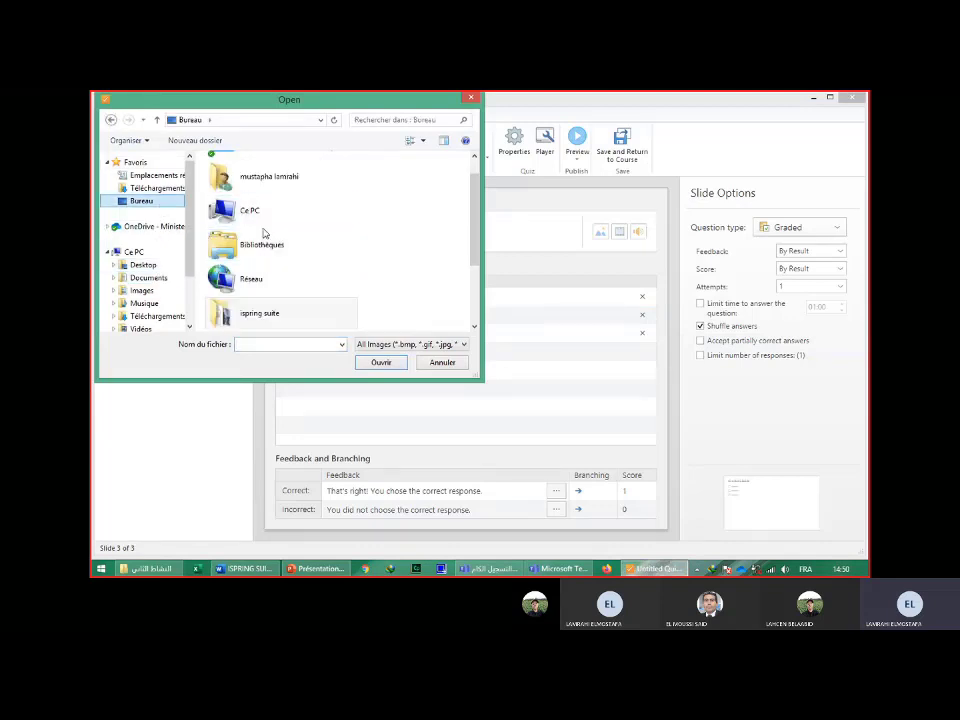
{"action": "double_click", "coordinate": [276, 315]}
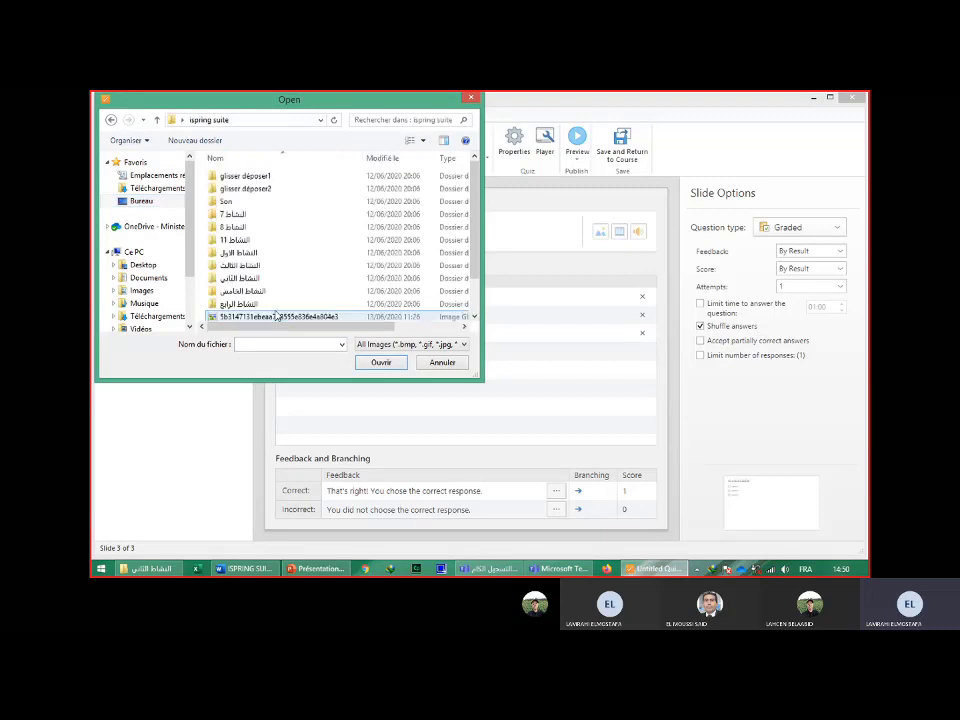
{"action": "double_click", "coordinate": [256, 268]}
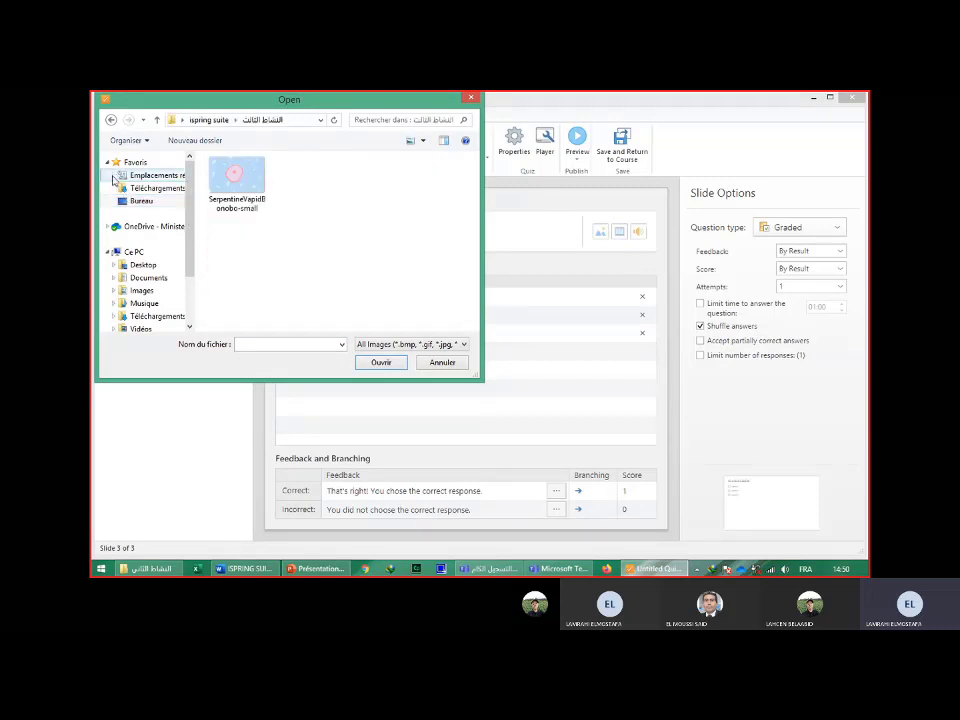
{"action": "left_click", "coordinate": [110, 124]}
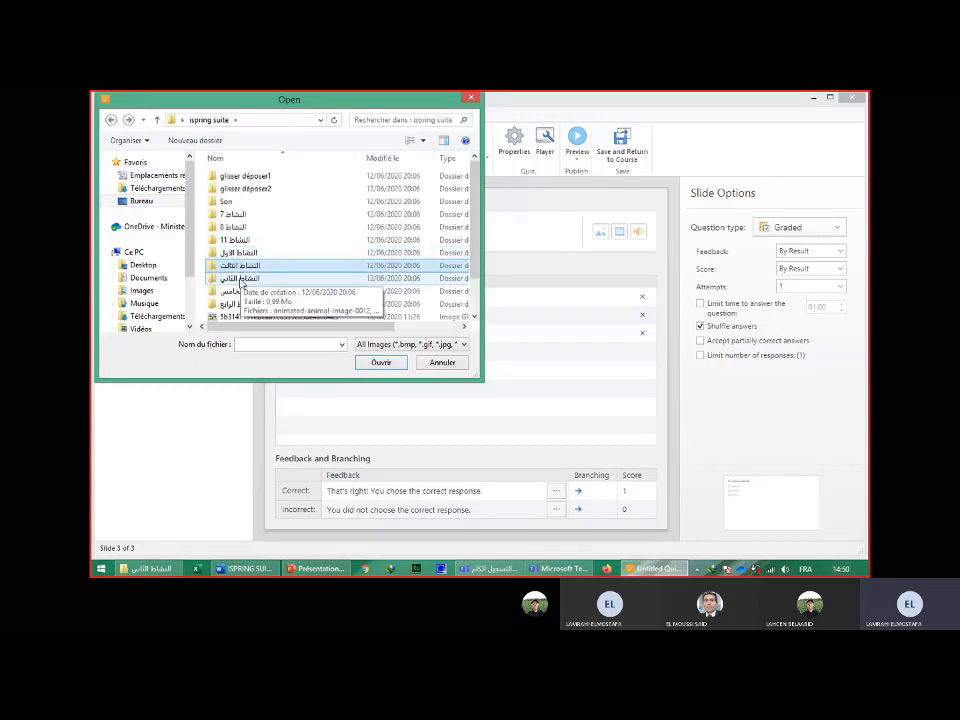
{"action": "double_click", "coordinate": [239, 276]}
{"action": "left_click", "coordinate": [237, 190]}
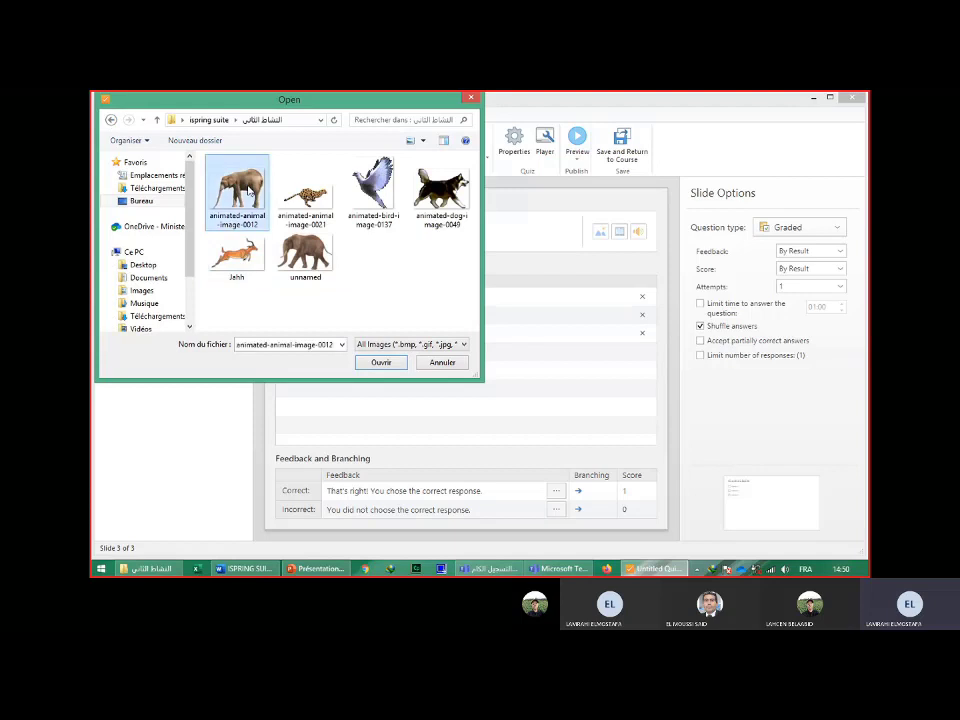
{"action": "left_click", "coordinate": [380, 363]}
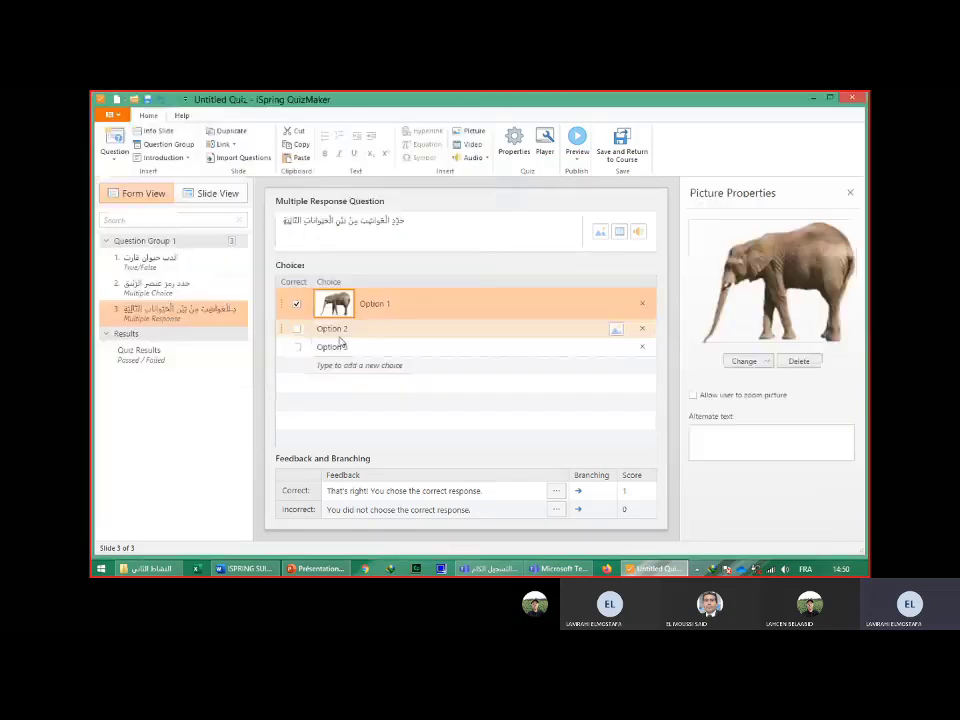
{"action": "left_click", "coordinate": [358, 305]}
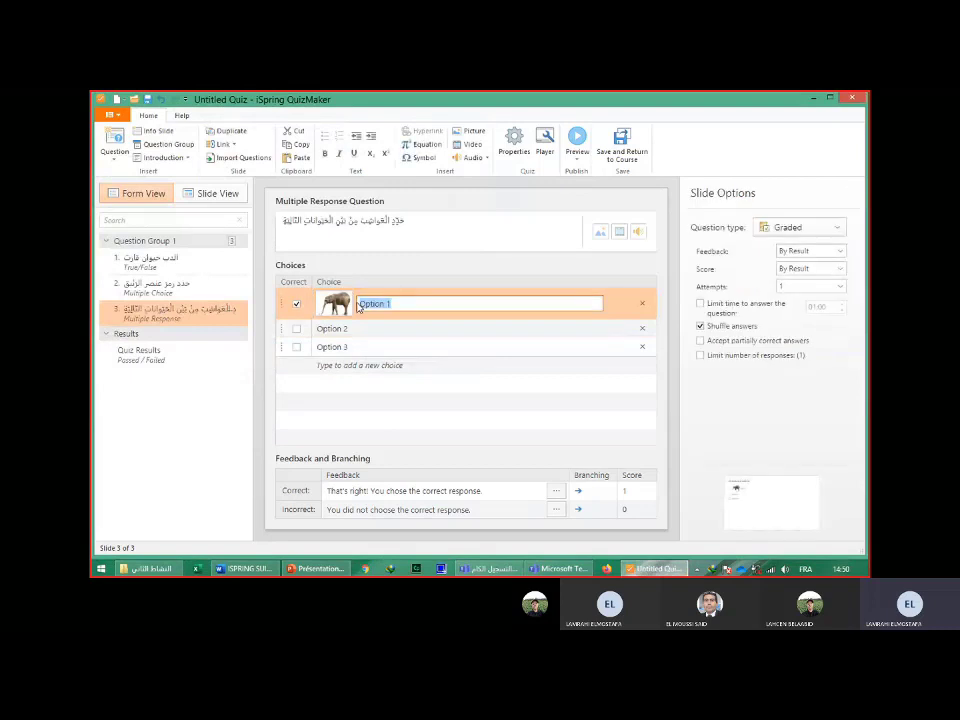
{"action": "key", "text": "BackSpace"}
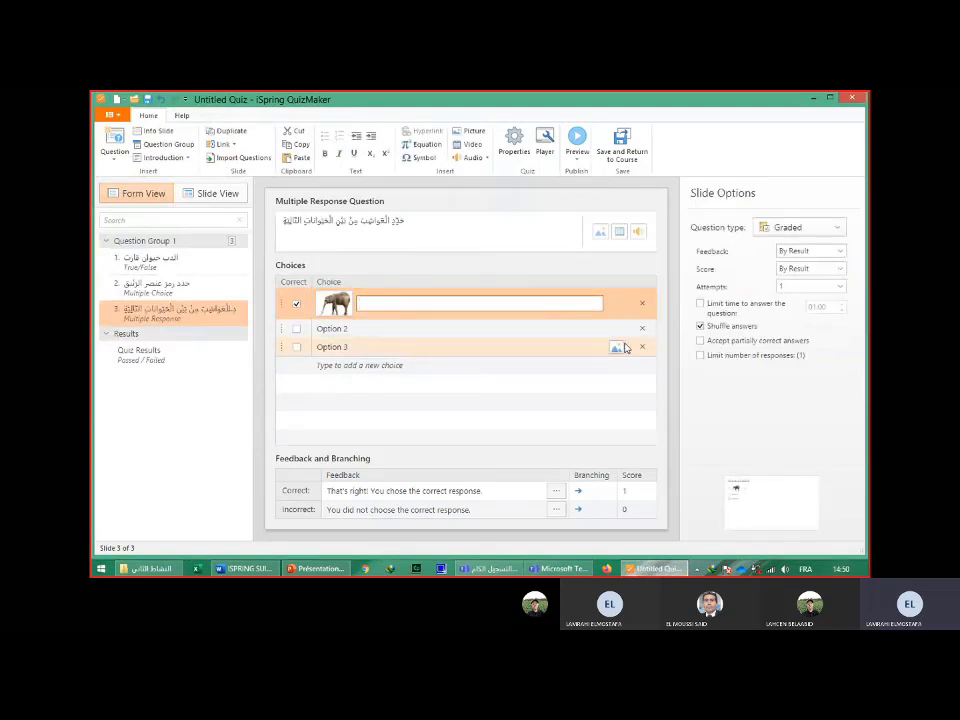
Add the running cheetah picture animated-animal-image-0021 to the second choice and clear its Option 2 text.
{"action": "left_click", "coordinate": [616, 347]}
{"action": "left_click", "coordinate": [305, 185]}
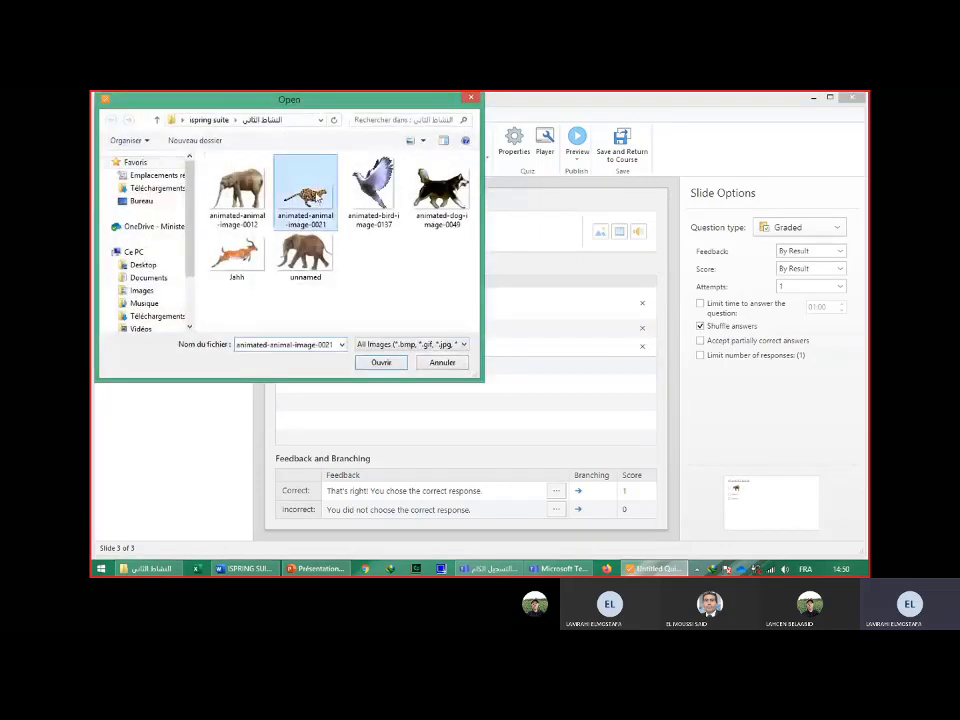
{"action": "left_click", "coordinate": [382, 363]}
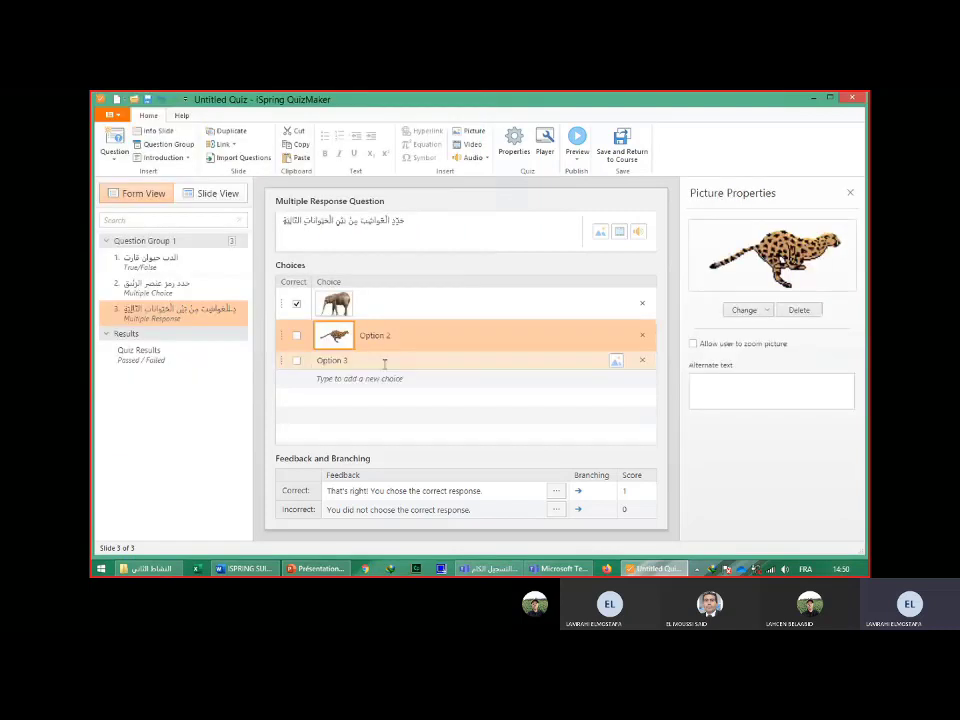
{"action": "left_click", "coordinate": [366, 335]}
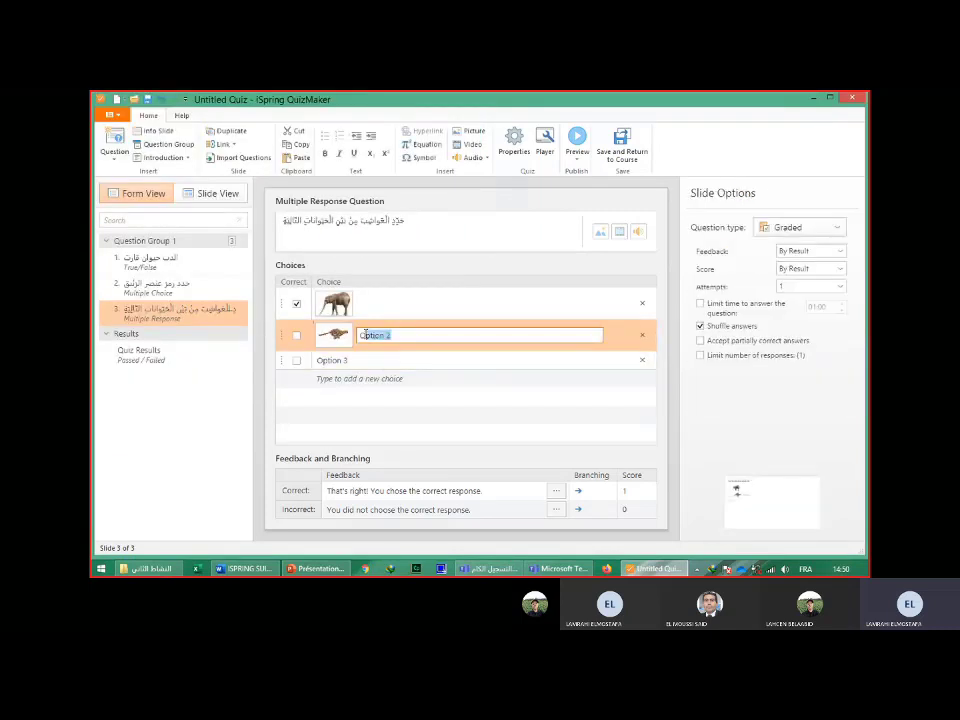
{"action": "key", "text": "BackSpace"}
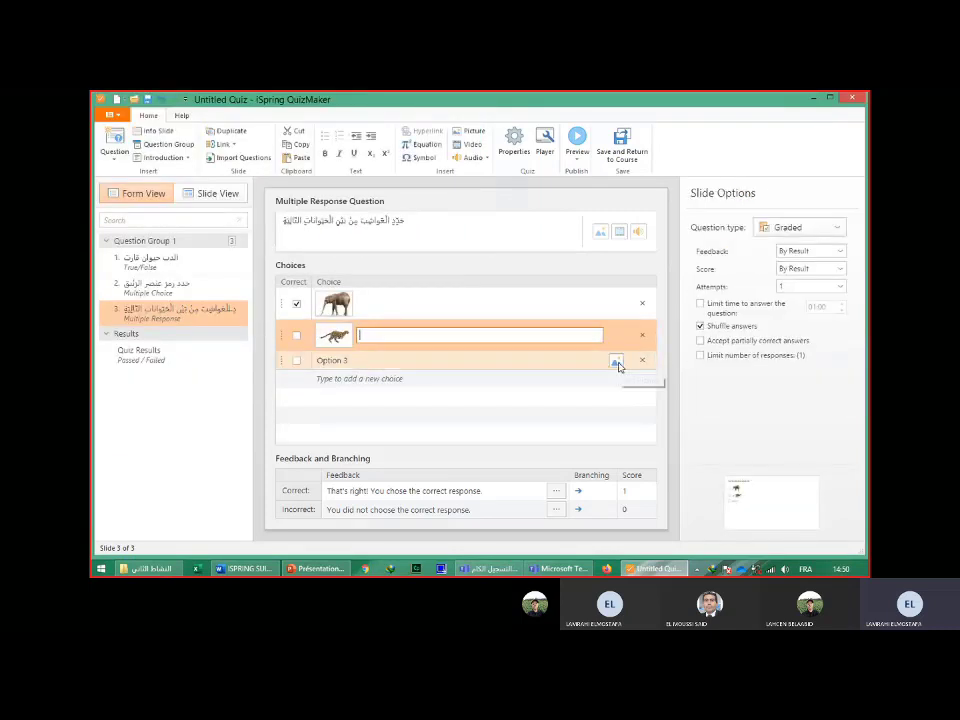
Add the antelope picture Jahh to the third choice and clear its Option 3 text.
{"action": "left_click", "coordinate": [617, 364]}
{"action": "left_click", "coordinate": [617, 364]}
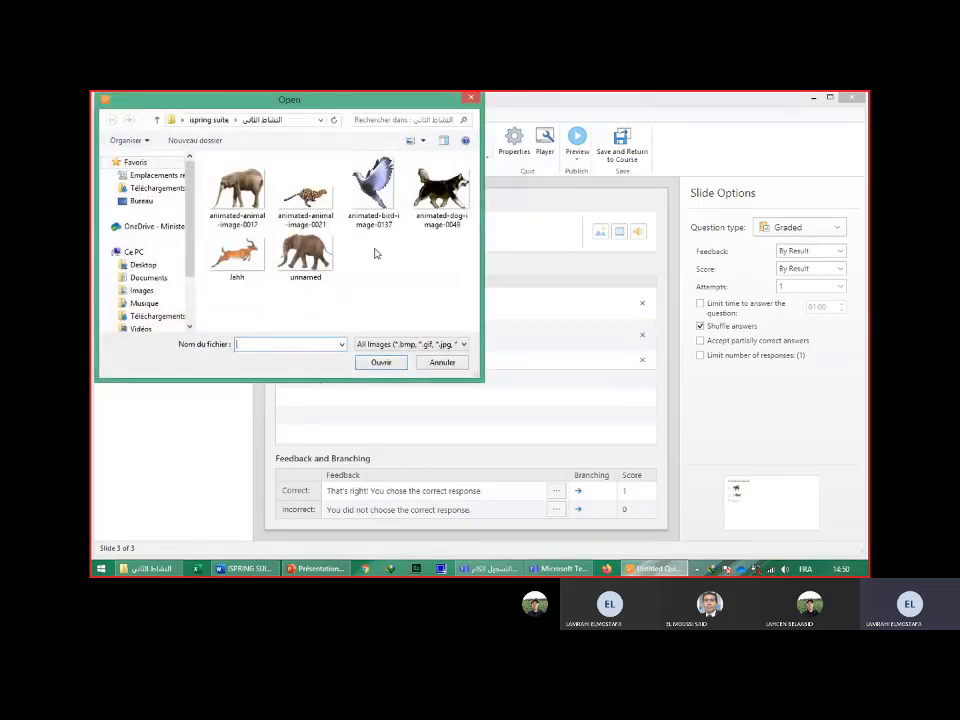
{"action": "left_click", "coordinate": [236, 255]}
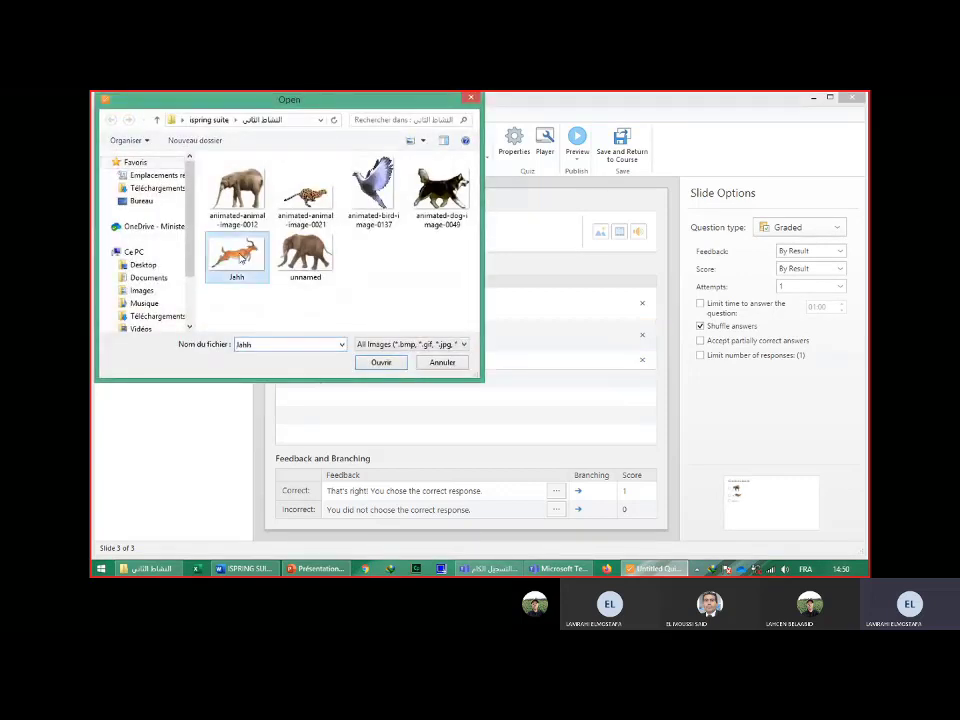
{"action": "left_click", "coordinate": [381, 363]}
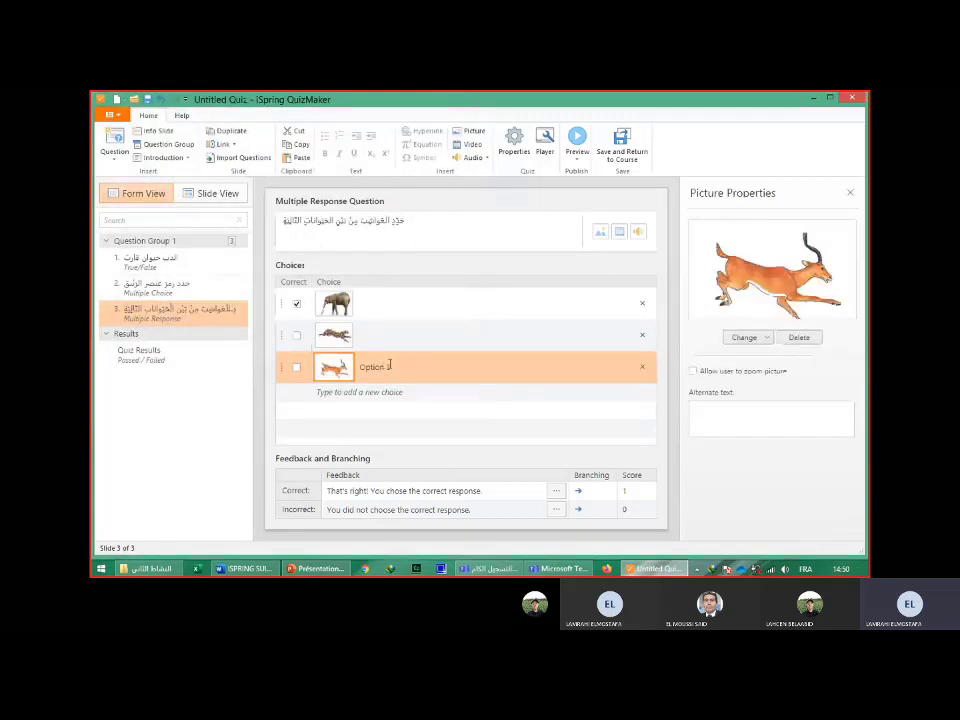
{"action": "left_click", "coordinate": [370, 366]}
{"action": "key", "text": "BackSpace"}
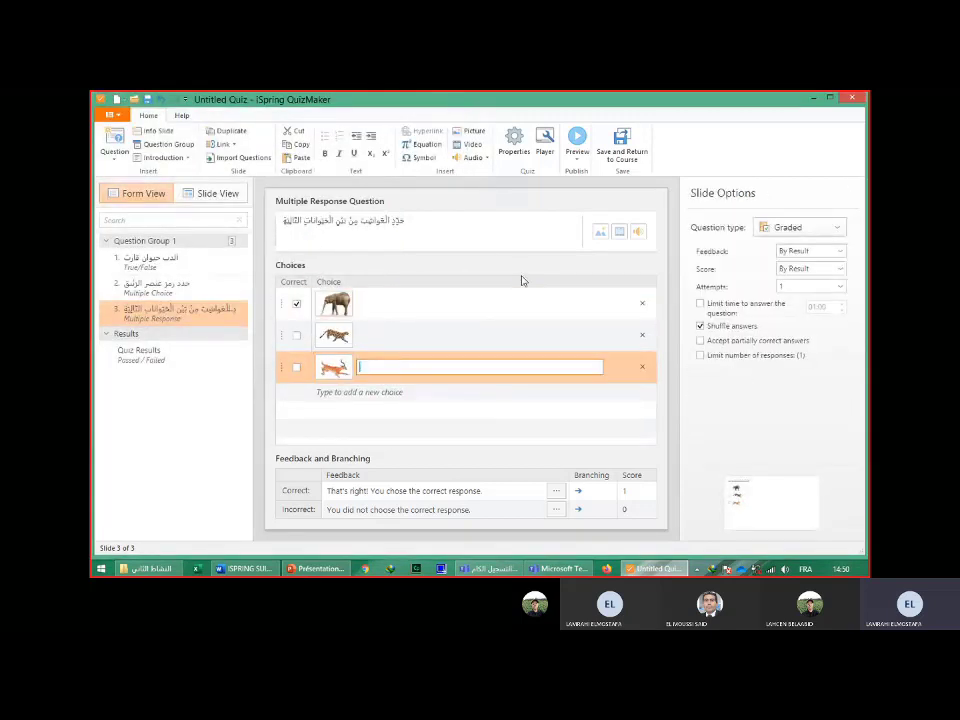
Preview the multiple response slide and submit the antelope and elephant as answers to check the feedback.
{"action": "left_click", "coordinate": [577, 163]}
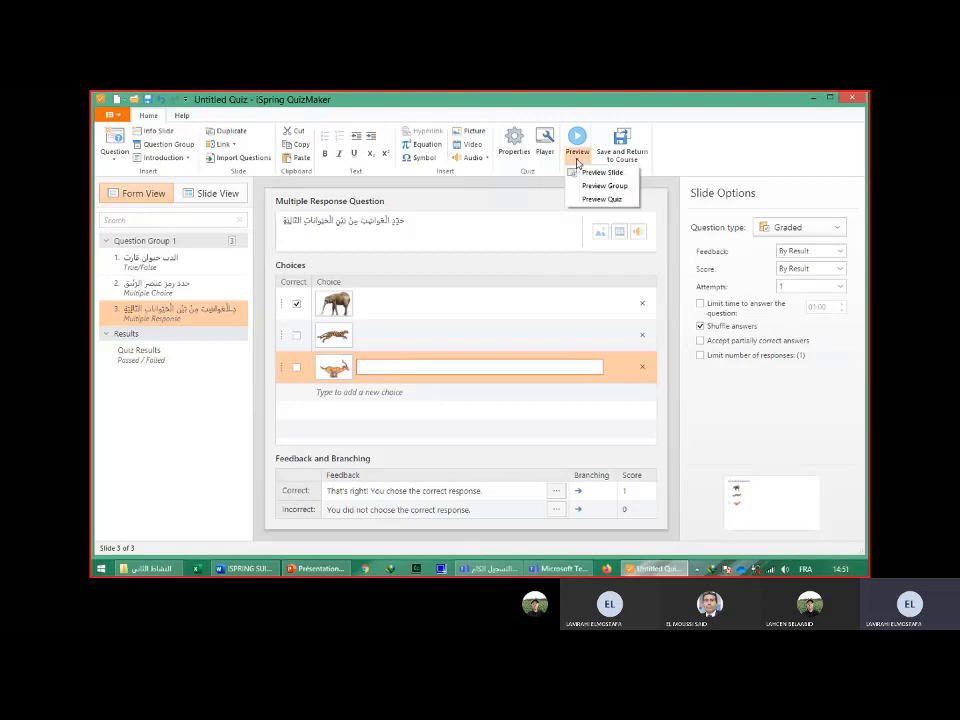
{"action": "left_click", "coordinate": [600, 173]}
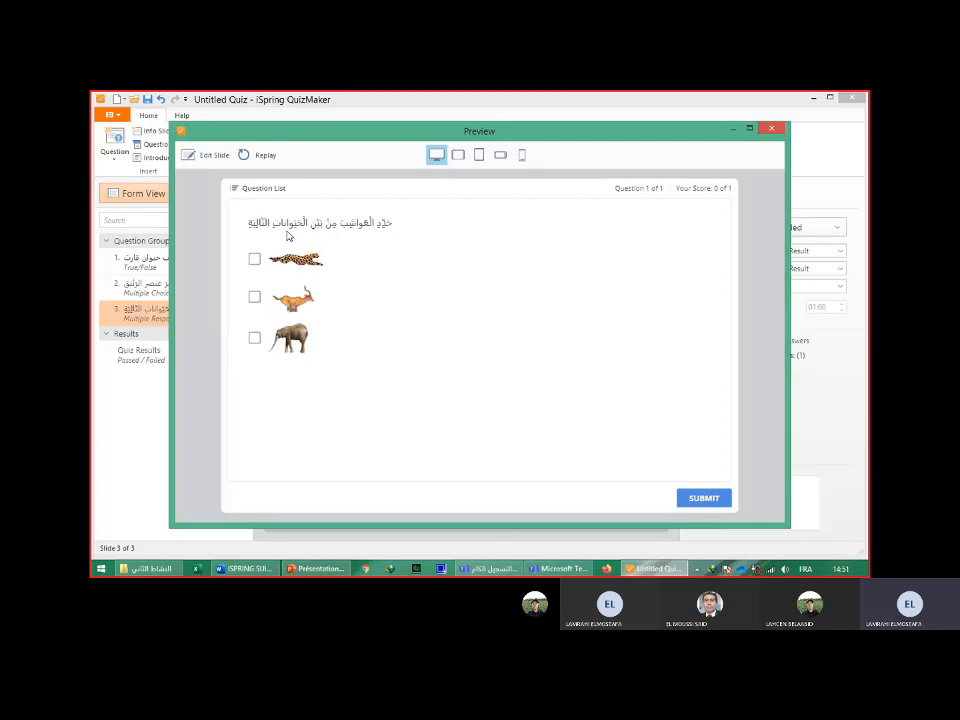
{"action": "left_click", "coordinate": [255, 300]}
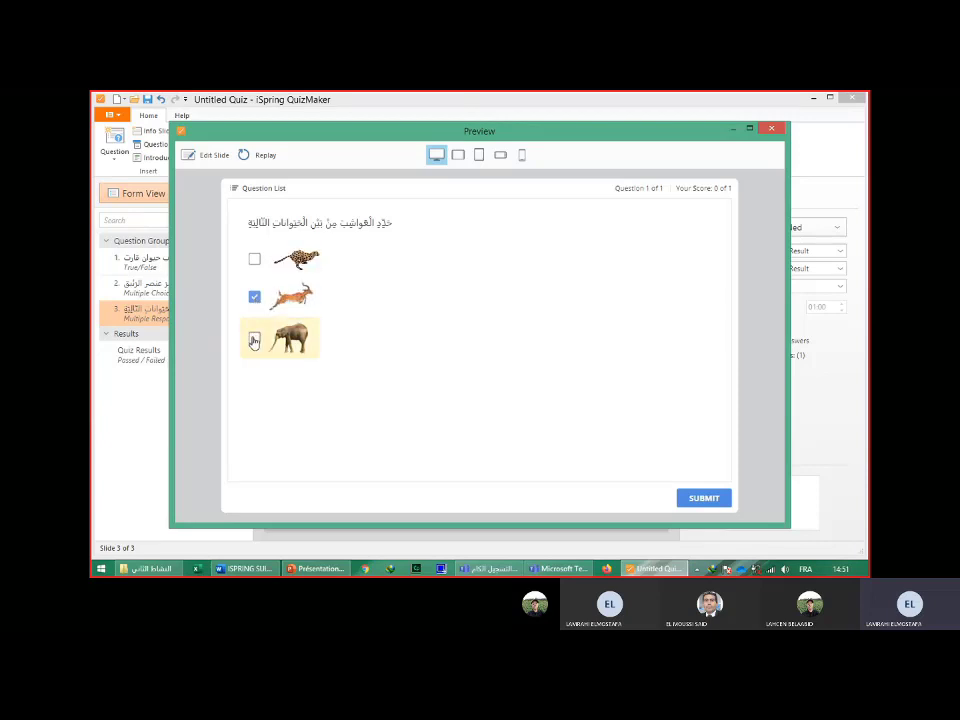
{"action": "left_click", "coordinate": [254, 341]}
{"action": "left_click", "coordinate": [710, 500]}
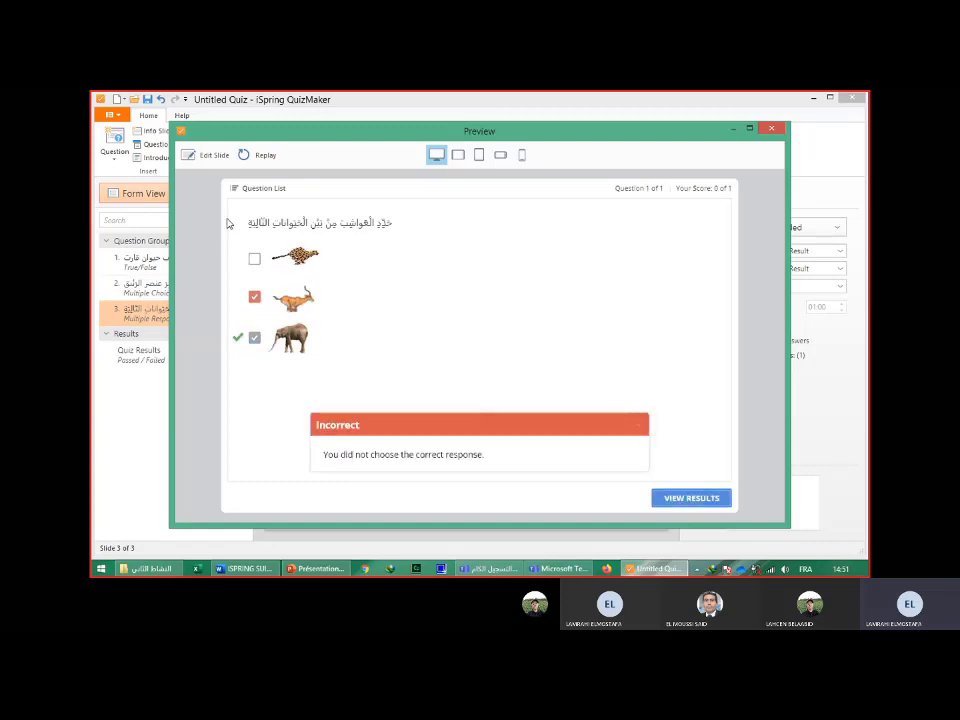
Mark the antelope as an additional correct choice and test the slide in preview by submitting the elephant and antelope.
{"action": "left_click", "coordinate": [210, 155]}
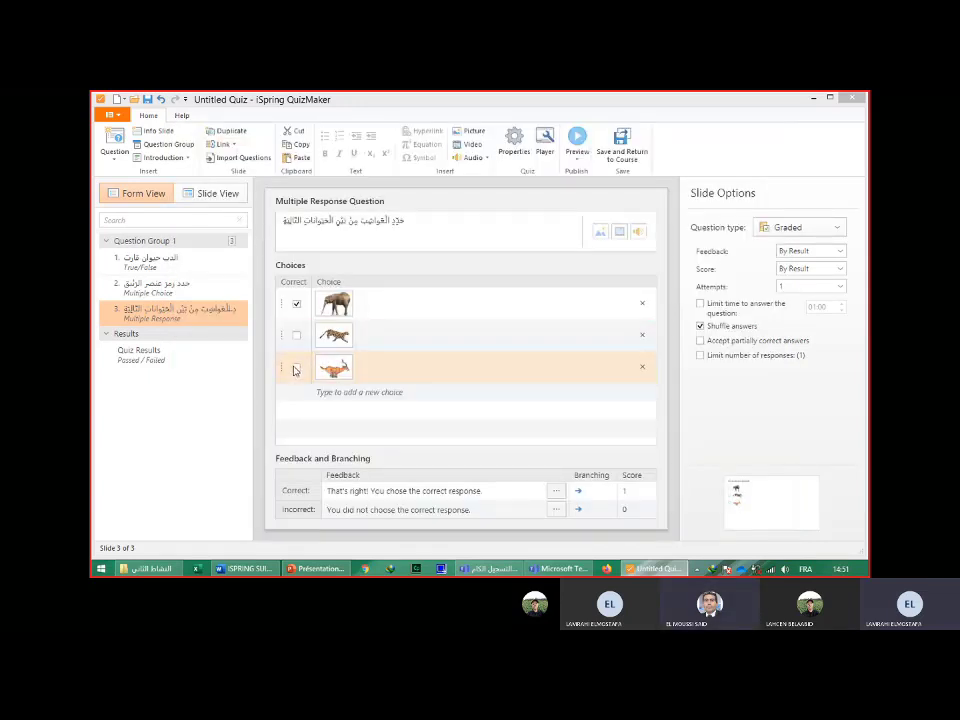
{"action": "left_click", "coordinate": [296, 369]}
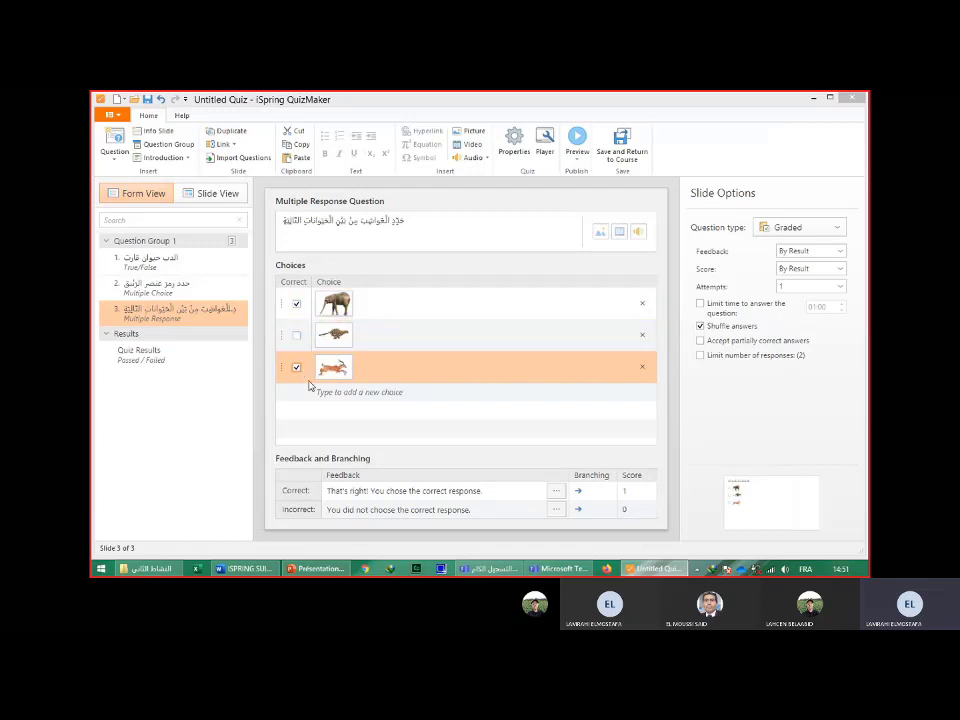
{"action": "left_click", "coordinate": [578, 160]}
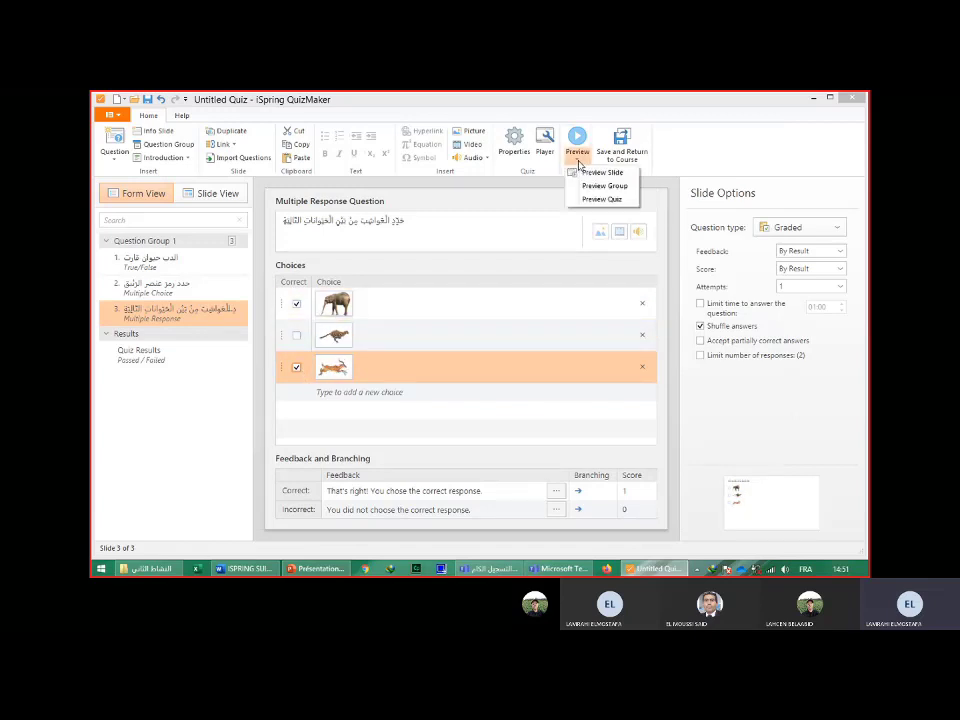
{"action": "left_click", "coordinate": [590, 173]}
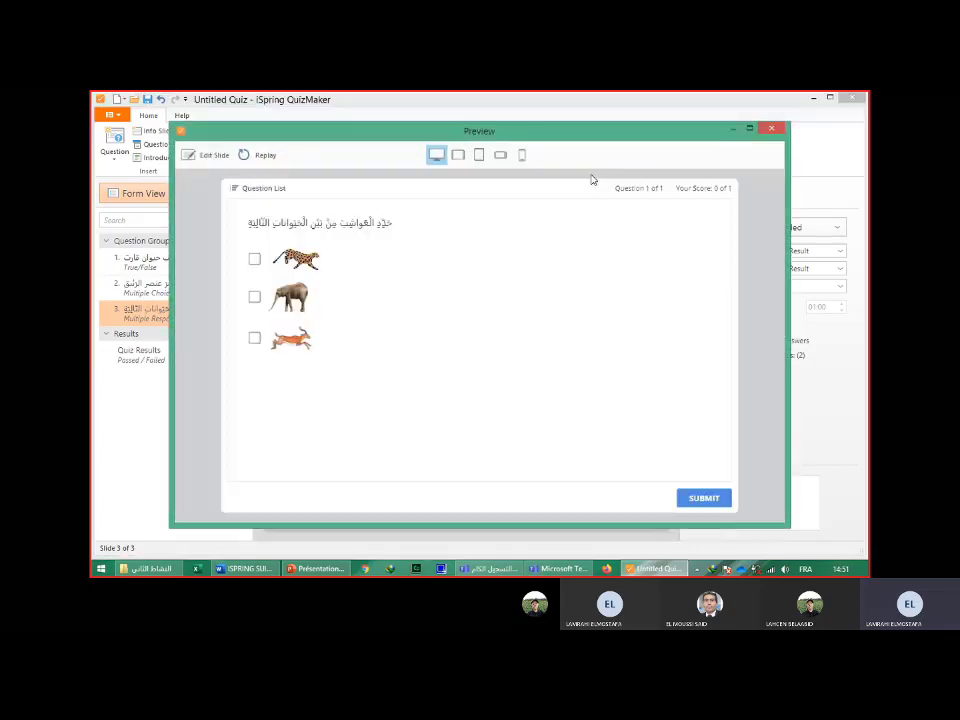
{"action": "left_click", "coordinate": [255, 297]}
{"action": "left_click", "coordinate": [255, 340]}
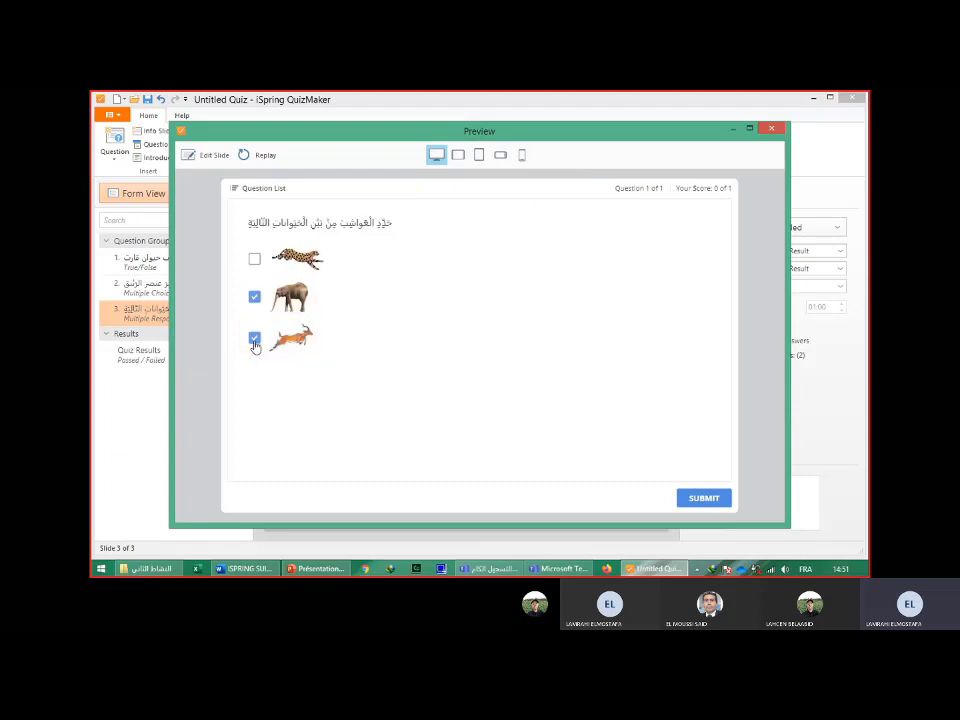
{"action": "left_click", "coordinate": [703, 503]}
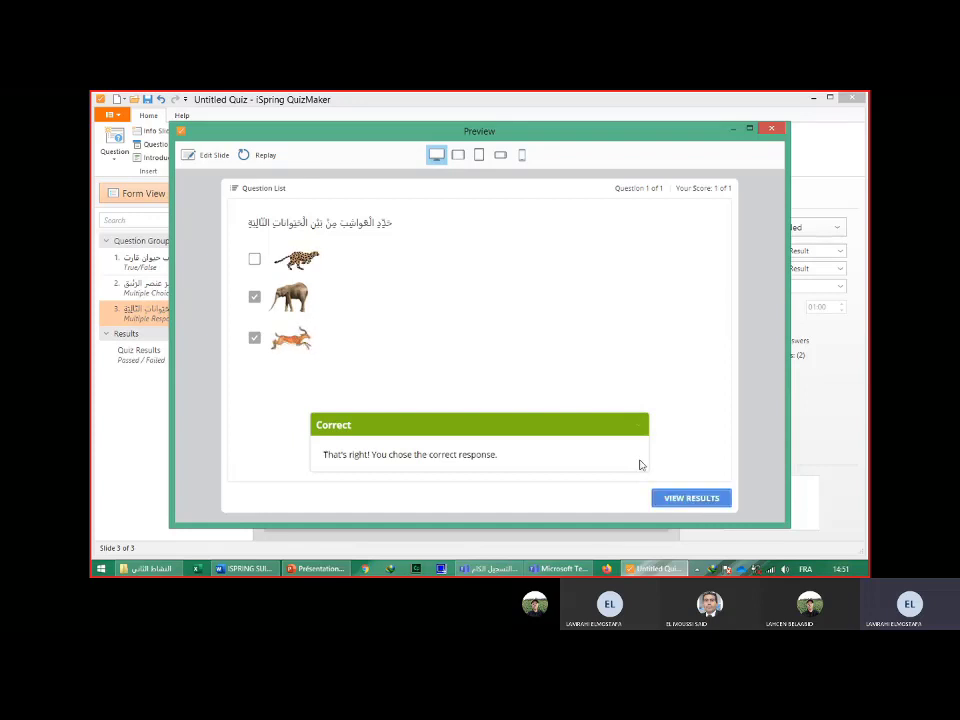
{"action": "left_click", "coordinate": [773, 131]}
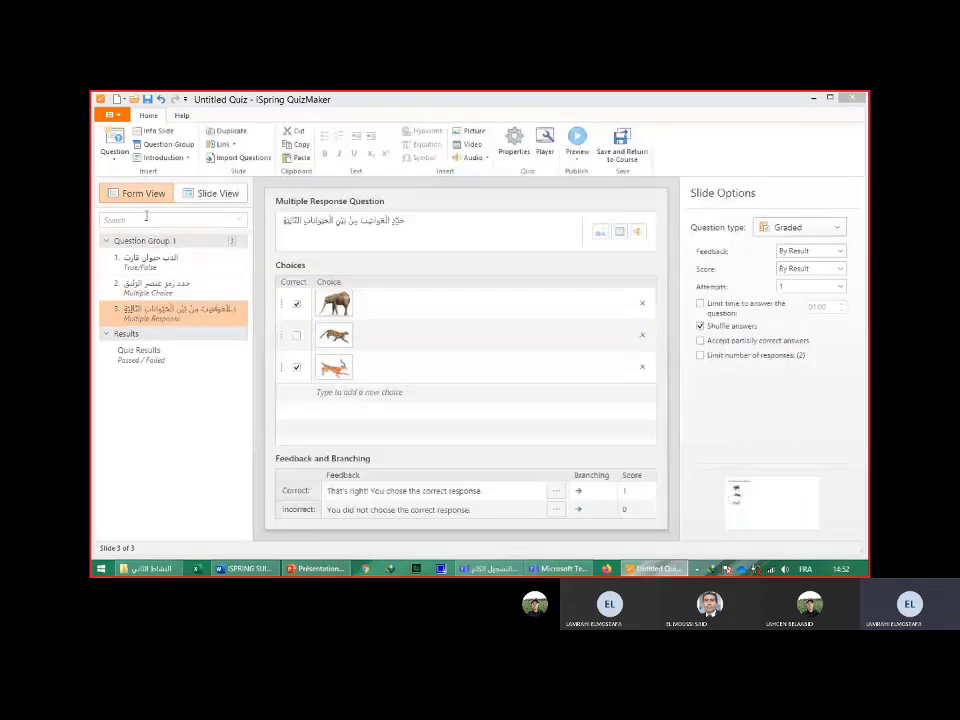
Add a Short Answer question to the quiz and find the stork passage in the ISPRING SUITE Word document.
{"action": "left_click", "coordinate": [118, 152]}
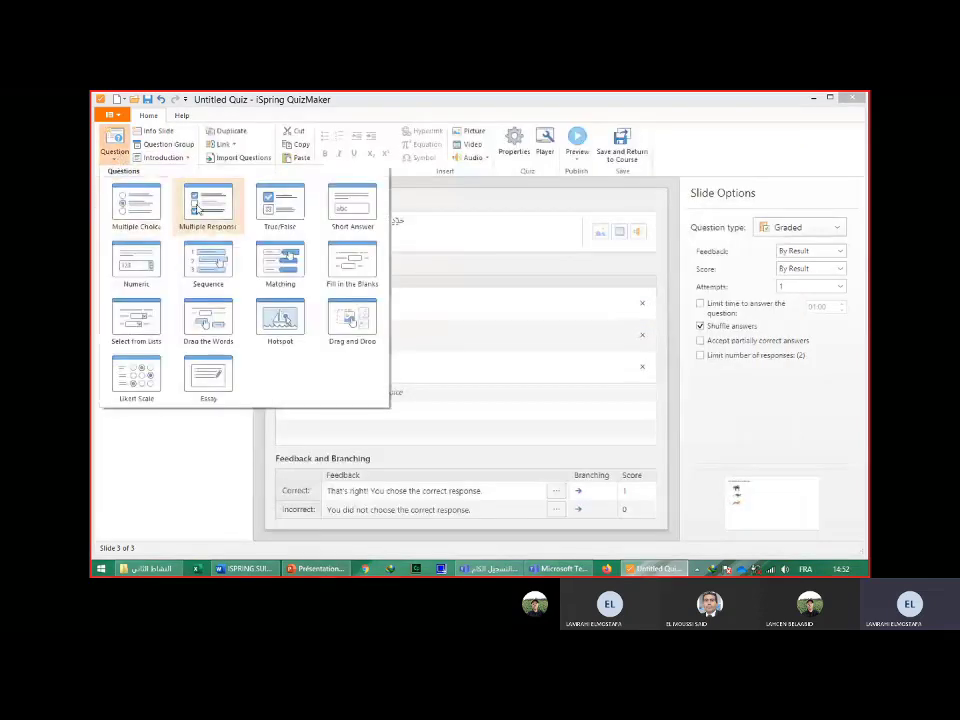
{"action": "left_click", "coordinate": [352, 208]}
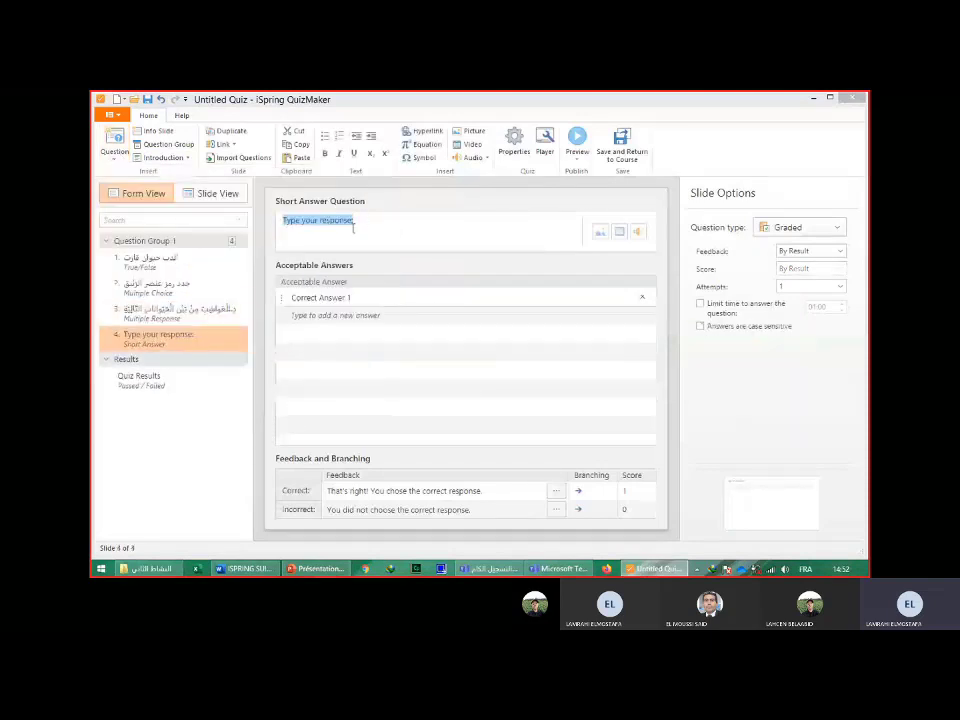
{"action": "left_click", "coordinate": [258, 572]}
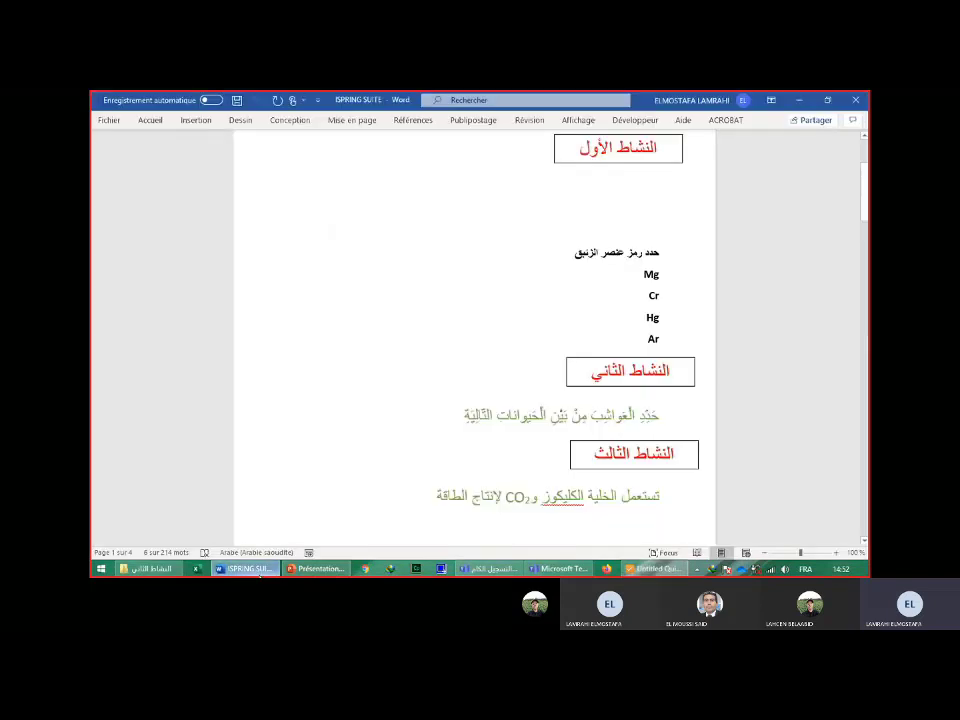
{"action": "triple_click", "coordinate": [560, 414]}
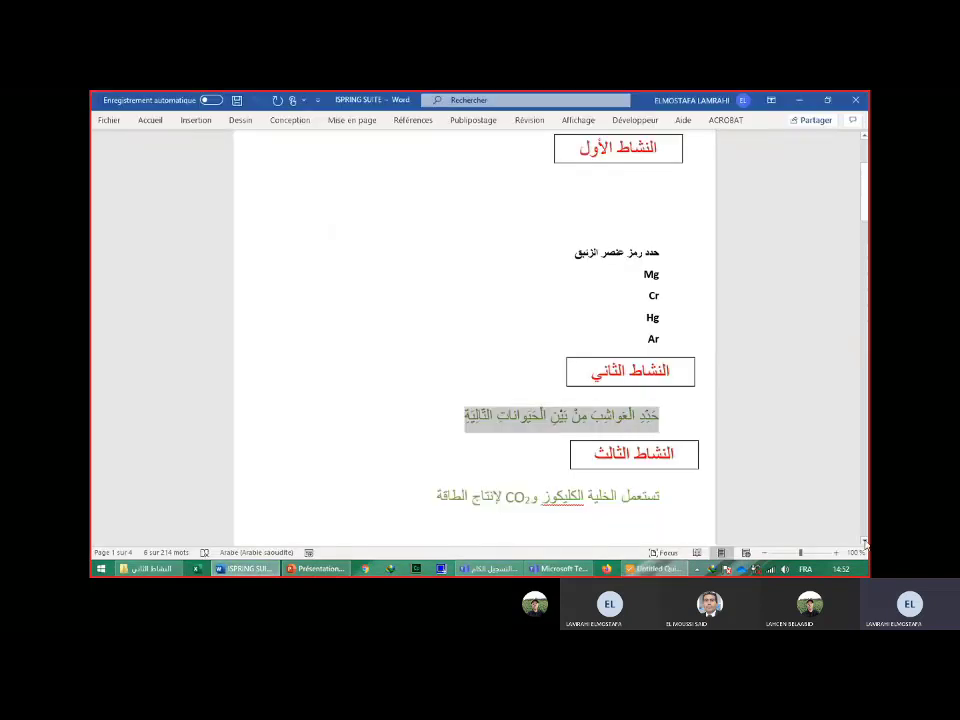
{"action": "left_click", "coordinate": [864, 541]}
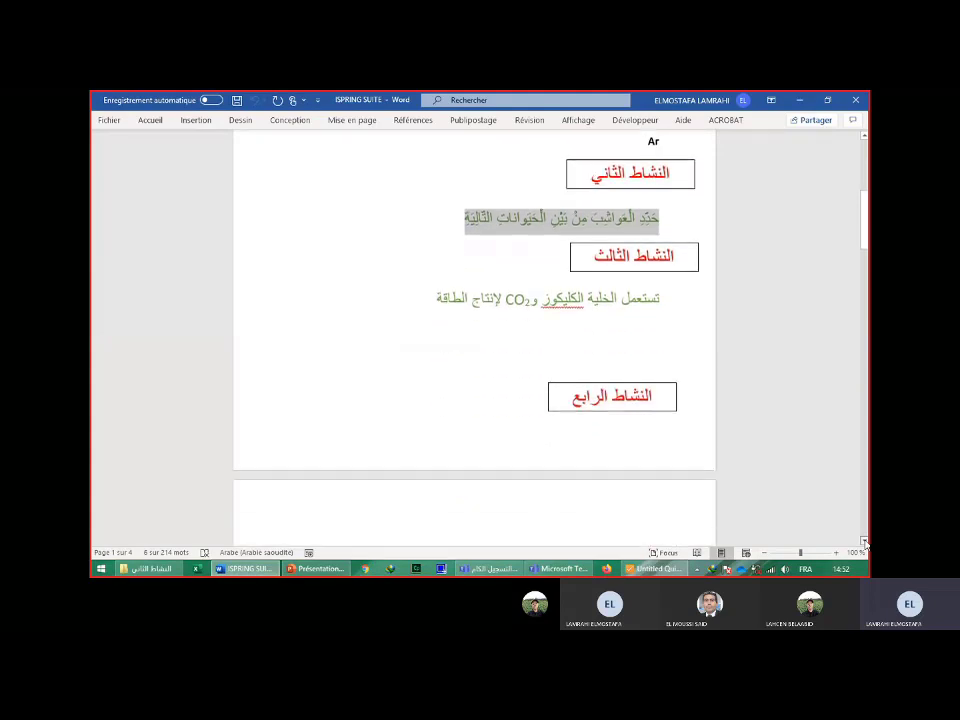
{"action": "left_click_drag", "start_coordinate": [864, 541], "coordinate": [864, 543]}
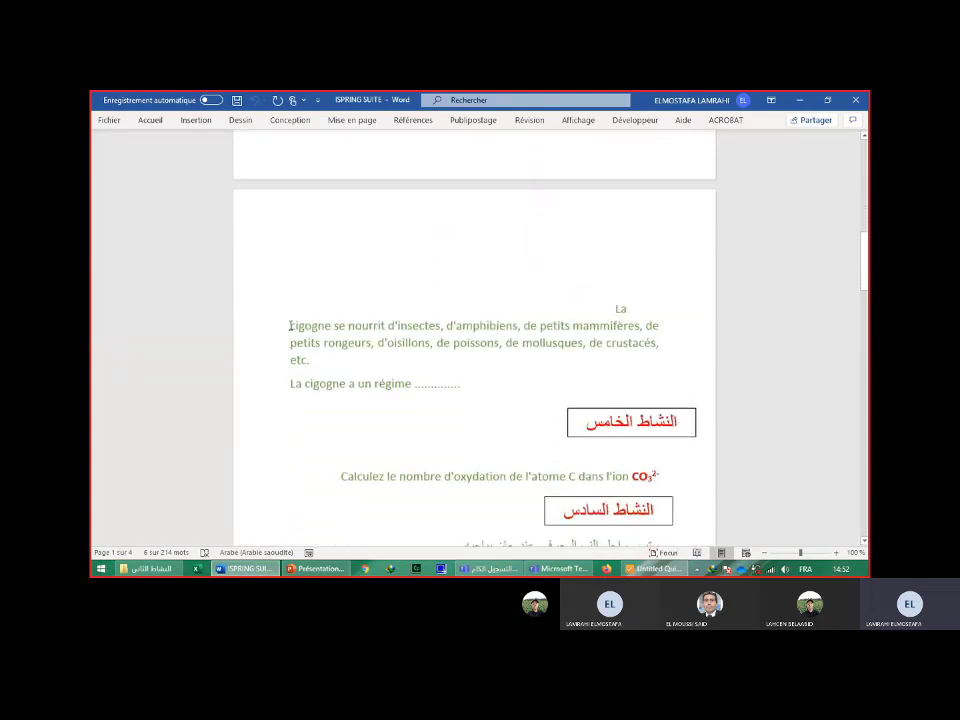
Copy the whole stork passage, from "La cigogne se nourrit d'insectes" through "La cigogne a un régime ..............".
{"action": "left_click_drag", "start_coordinate": [290, 326], "coordinate": [656, 364]}
{"action": "left_click", "coordinate": [658, 375]}
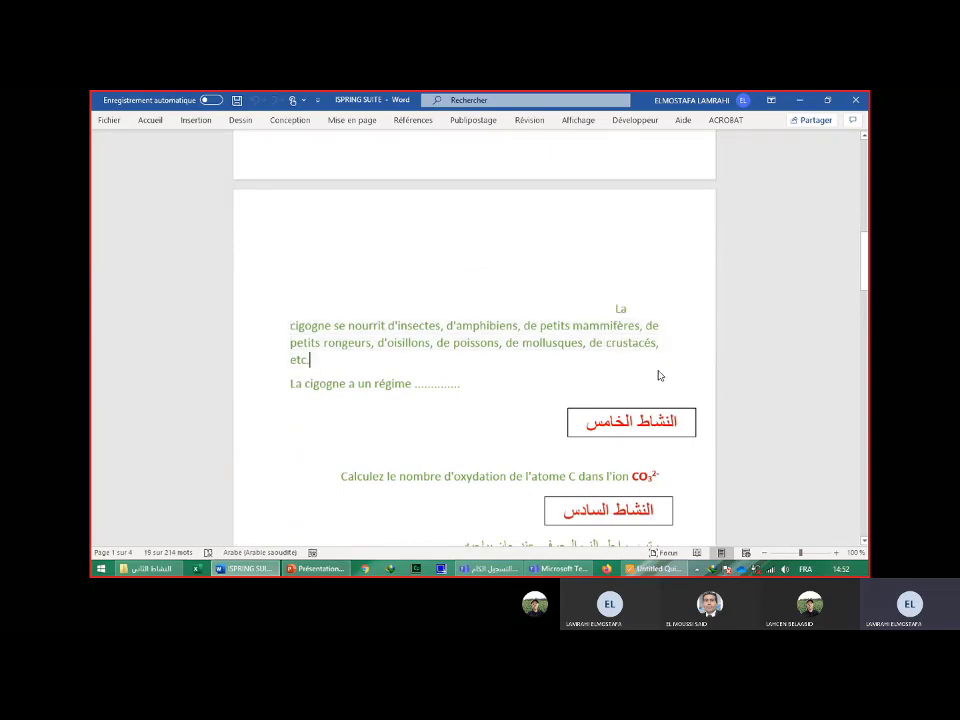
{"action": "left_click_drag", "start_coordinate": [627, 308], "coordinate": [454, 388]}
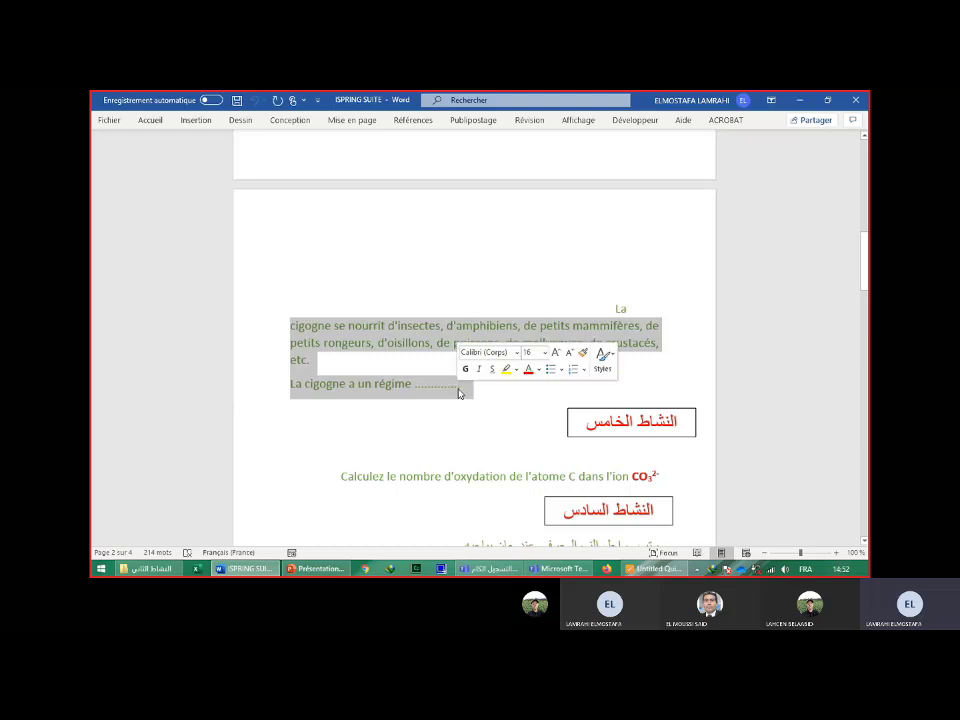
{"action": "left_click_drag", "start_coordinate": [627, 309], "coordinate": [557, 398]}
{"action": "key", "text": "ctrl+c"}
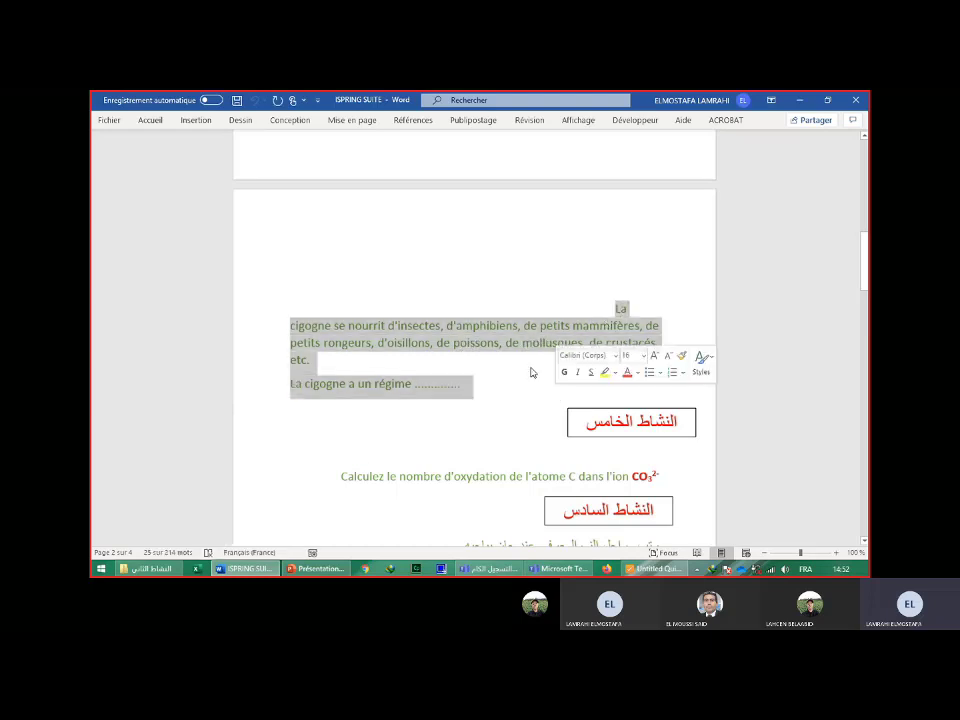
{"action": "right_click", "coordinate": [517, 341]}
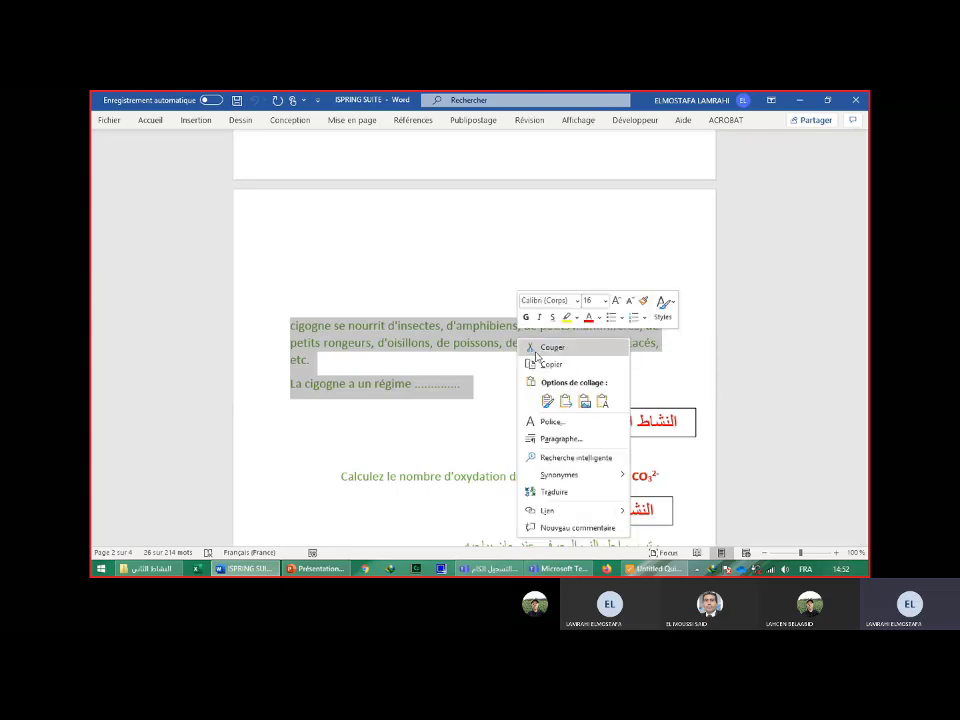
{"action": "left_click", "coordinate": [551, 364]}
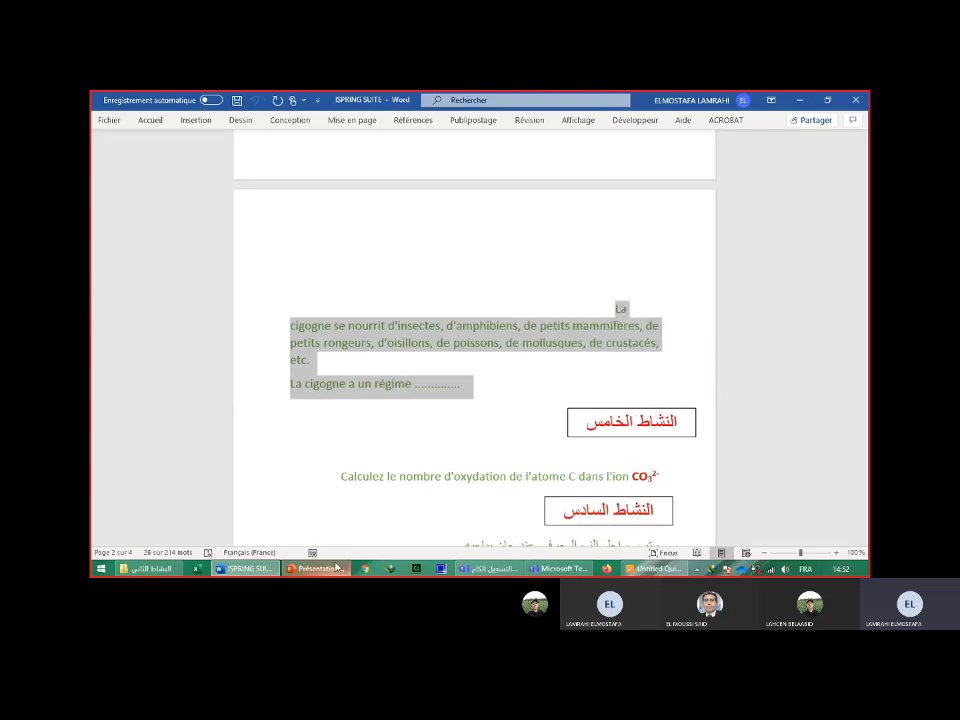
Back in QuizMaker, paste the stork passage as the short answer question's text and set its acceptable answer to "carnivore".
{"action": "left_click", "coordinate": [632, 572]}
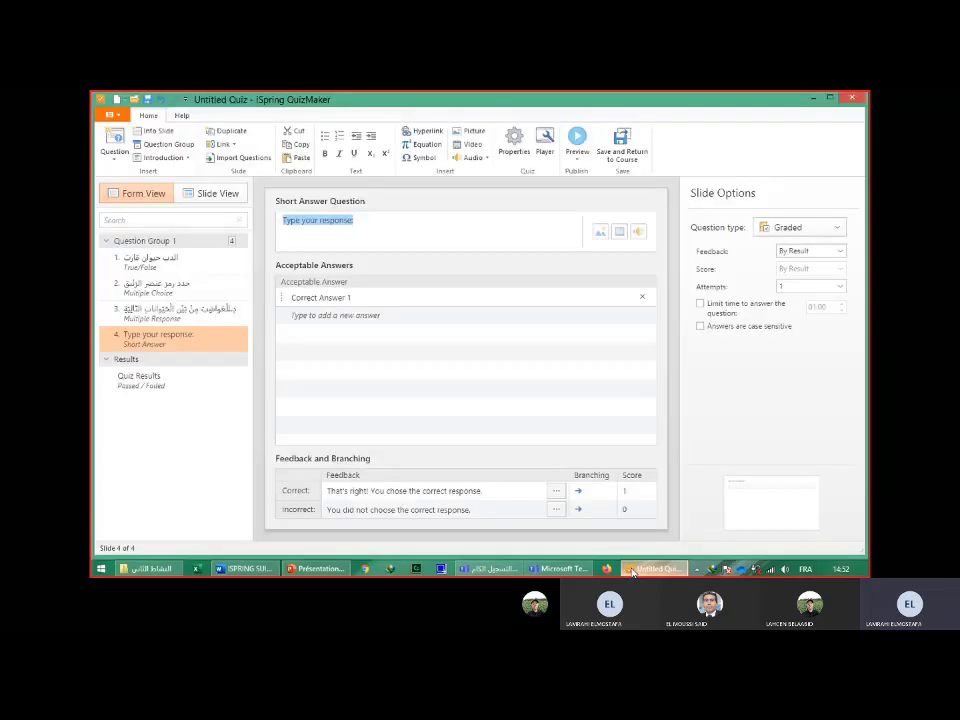
{"action": "right_click", "coordinate": [334, 221]}
{"action": "left_click", "coordinate": [360, 255]}
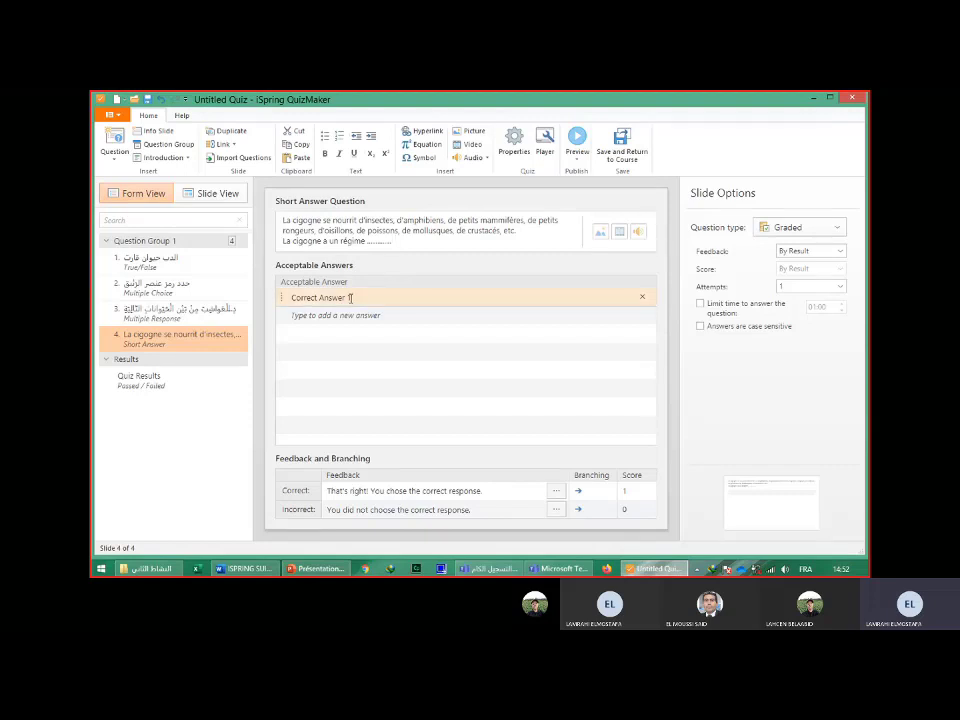
{"action": "left_click", "coordinate": [350, 297]}
{"action": "left_click_drag", "start_coordinate": [350, 297], "coordinate": [289, 297]}
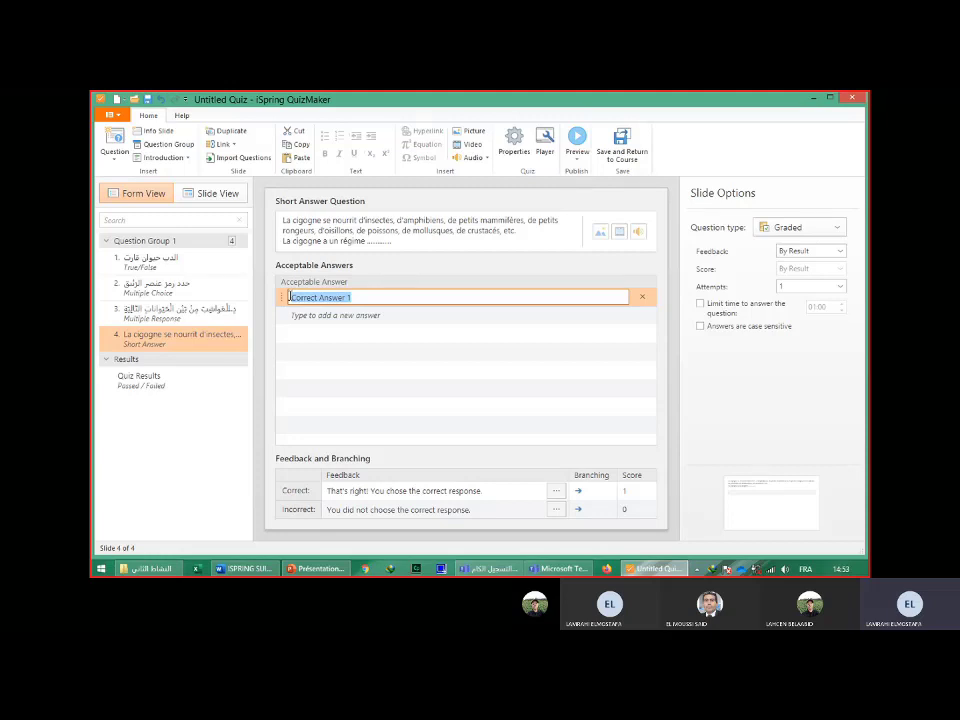
{"action": "key", "text": "BackSpace"}
{"action": "type", "text": "d"}
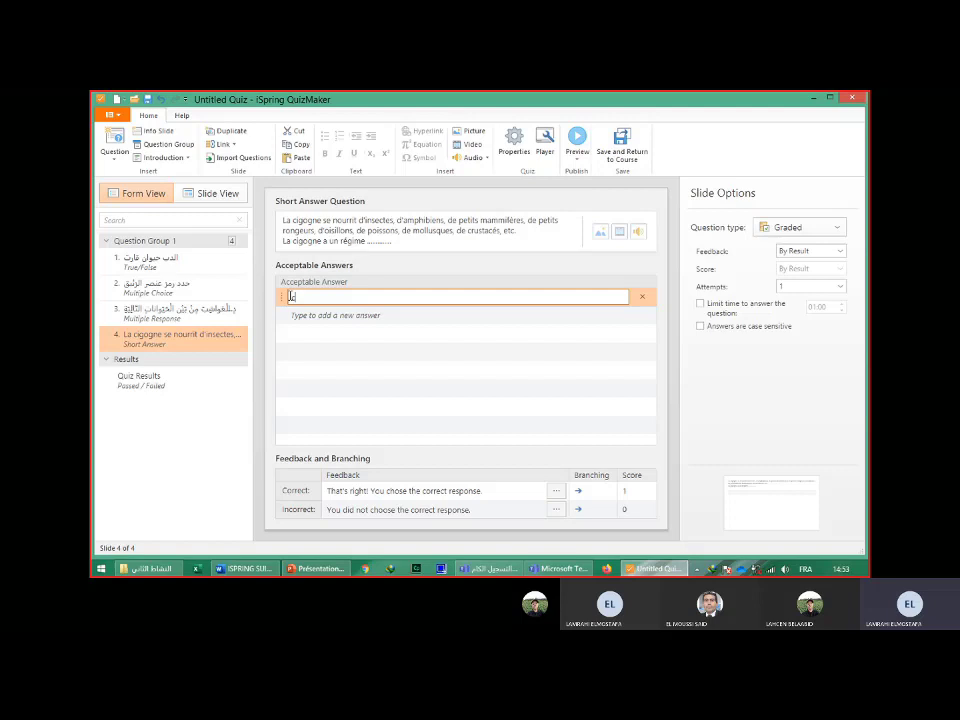
{"action": "type", "text": "arnivore"}
Preview the short answer slide and submit "carnivore" as the response to check the feedback.
{"action": "left_click", "coordinate": [577, 155]}
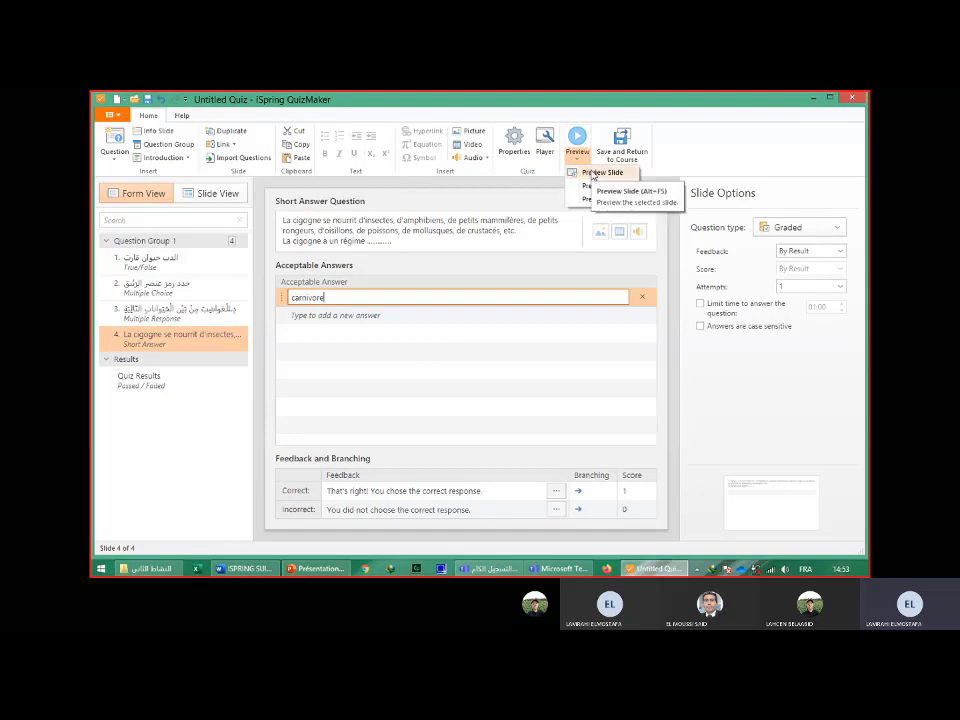
{"action": "left_click", "coordinate": [600, 173]}
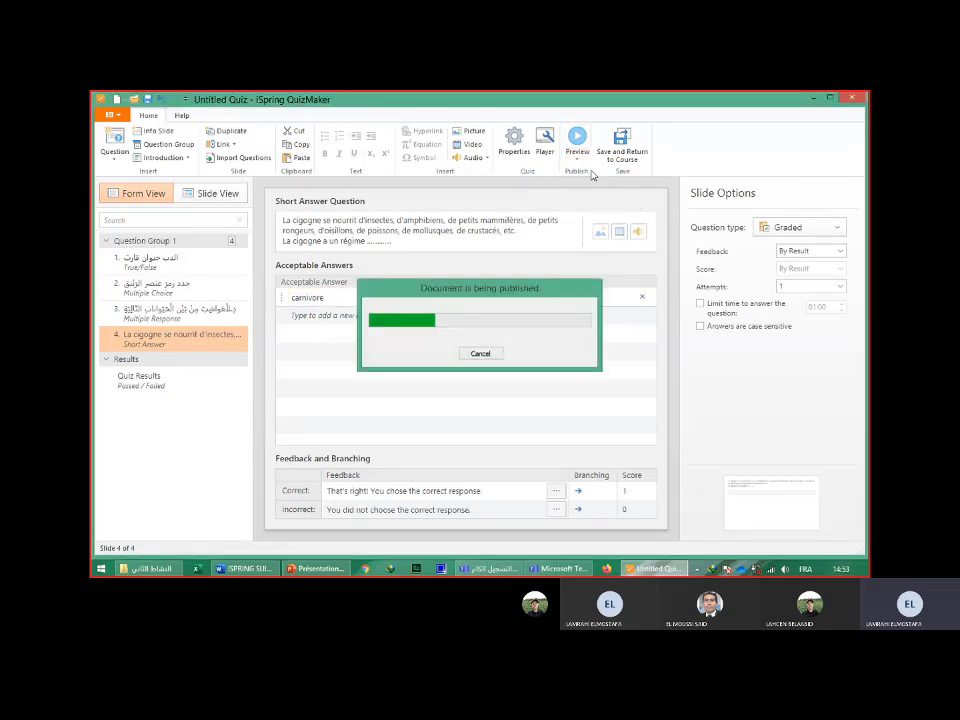
{"action": "type", "text": "carnovore"}
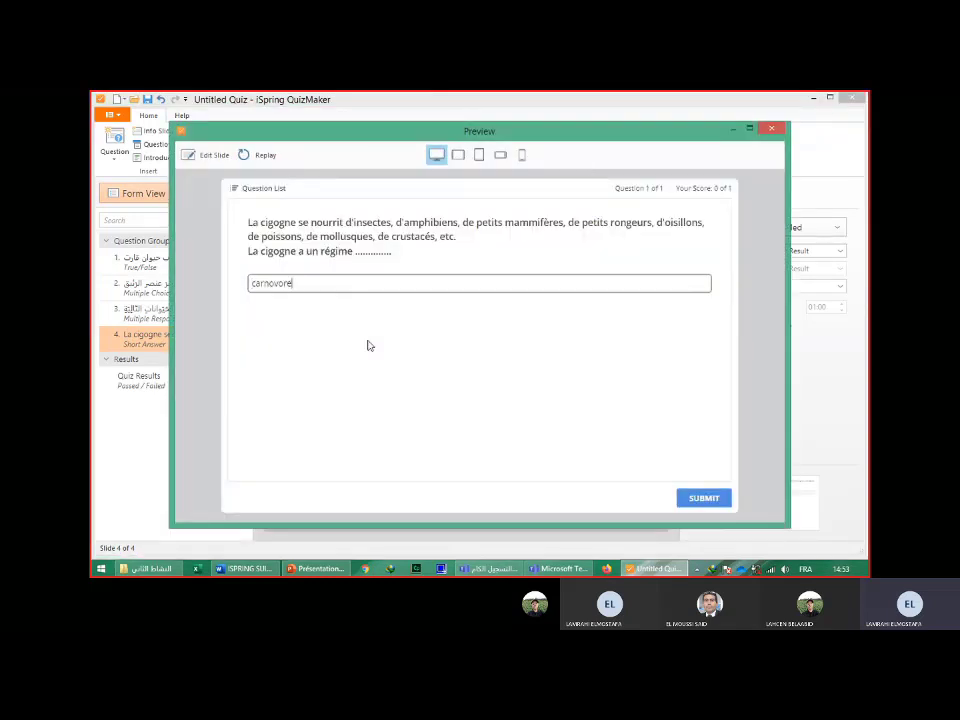
{"action": "left_click_drag", "start_coordinate": [293, 283], "coordinate": [249, 288]}
{"action": "type", "text": "carnivore"}
{"action": "left_click", "coordinate": [709, 501]}
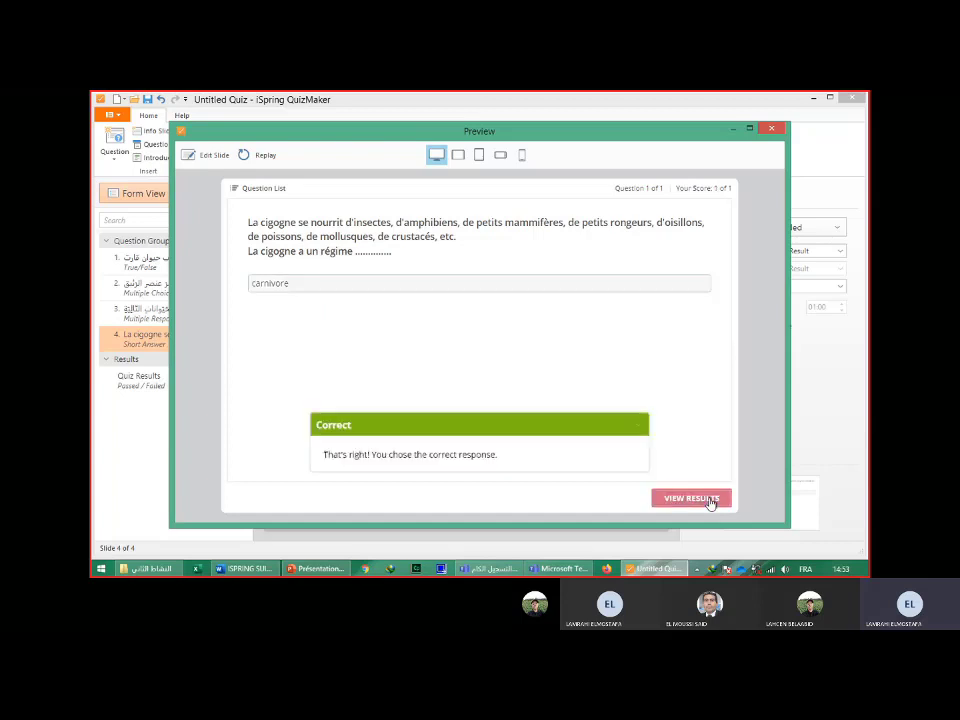
{"action": "left_click", "coordinate": [709, 501]}
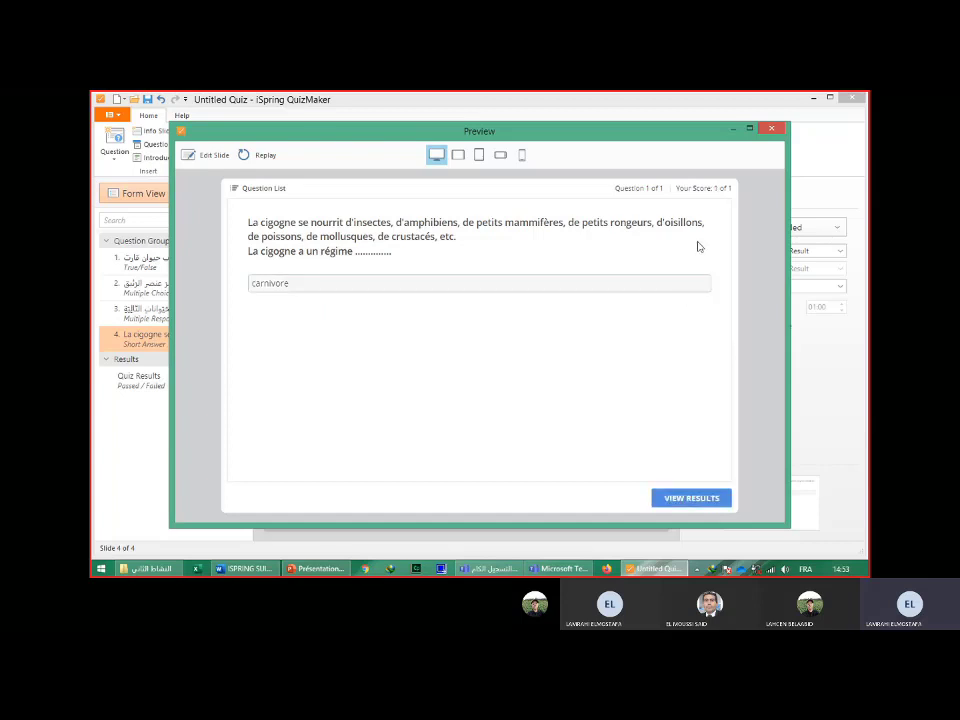
{"action": "left_click", "coordinate": [775, 131]}
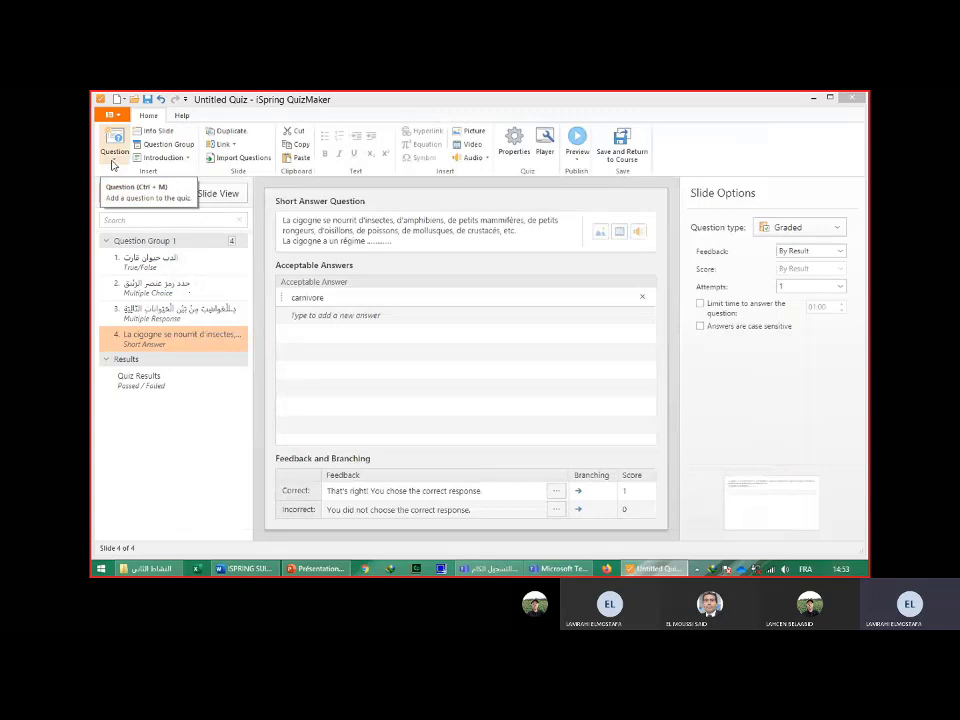
Add a Numeric question to the quiz and clear its placeholder question text.
{"action": "left_click", "coordinate": [115, 145]}
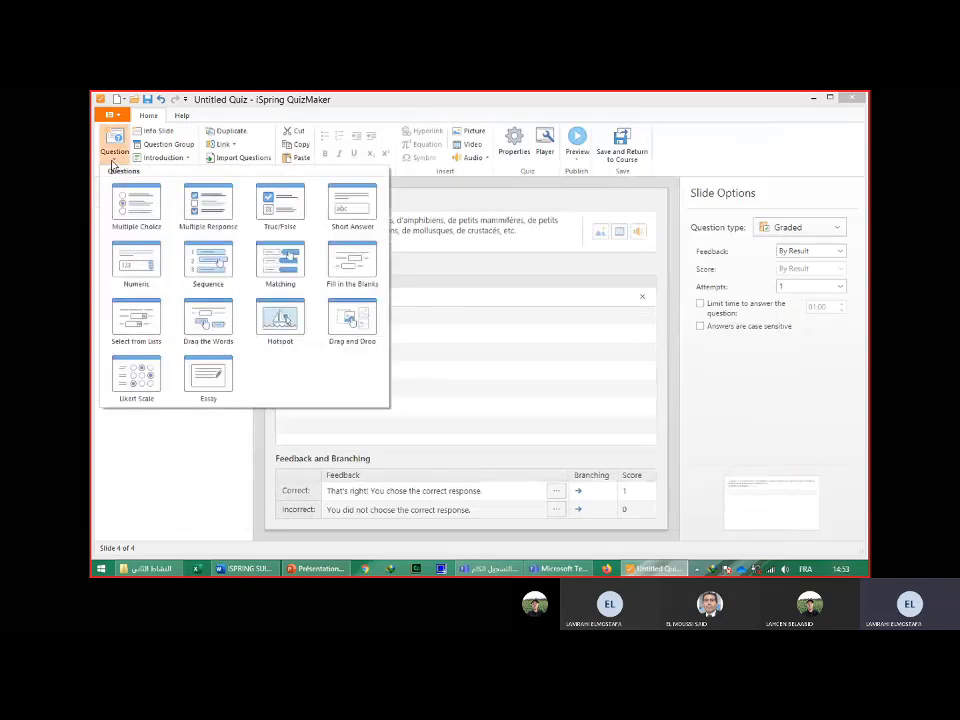
{"action": "left_click", "coordinate": [140, 262]}
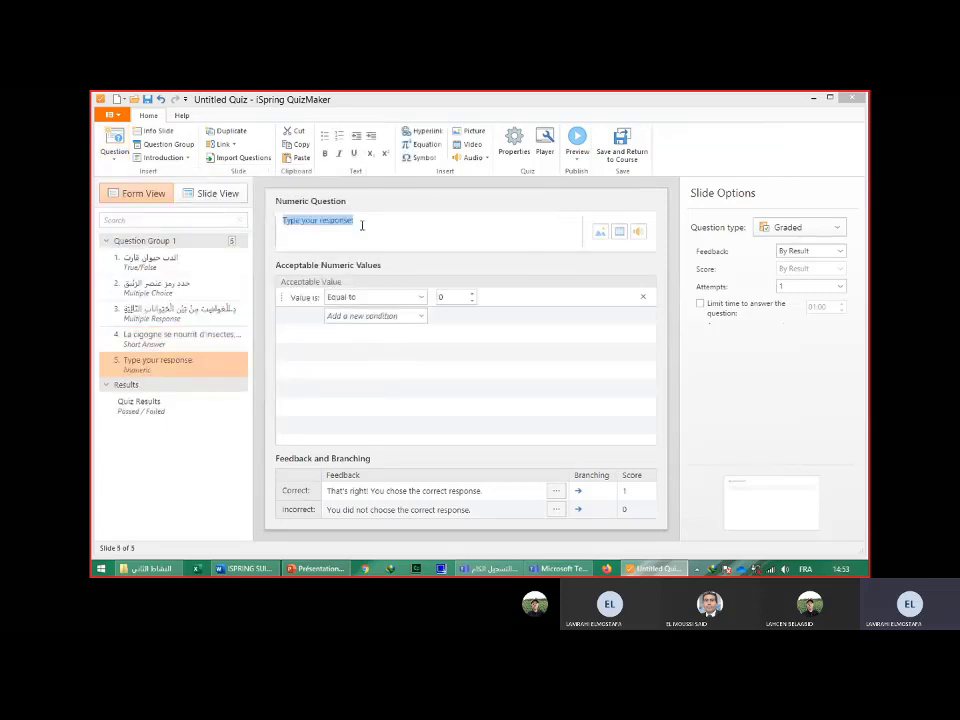
{"action": "left_click", "coordinate": [356, 221]}
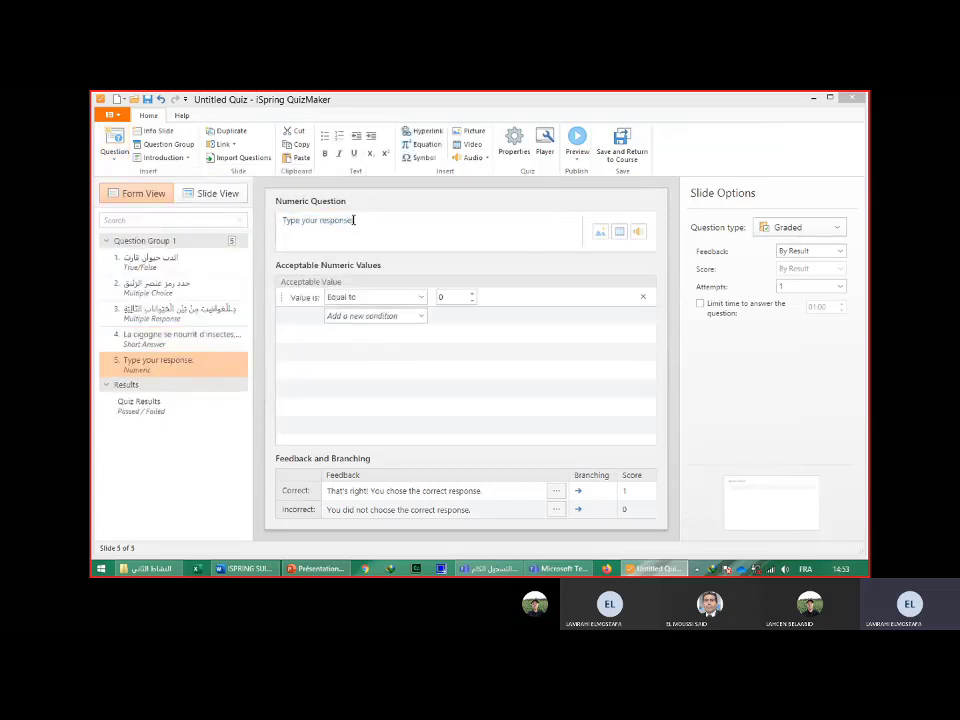
{"action": "left_click_drag", "start_coordinate": [356, 221], "coordinate": [277, 221]}
{"action": "key", "text": "BackSpace"}
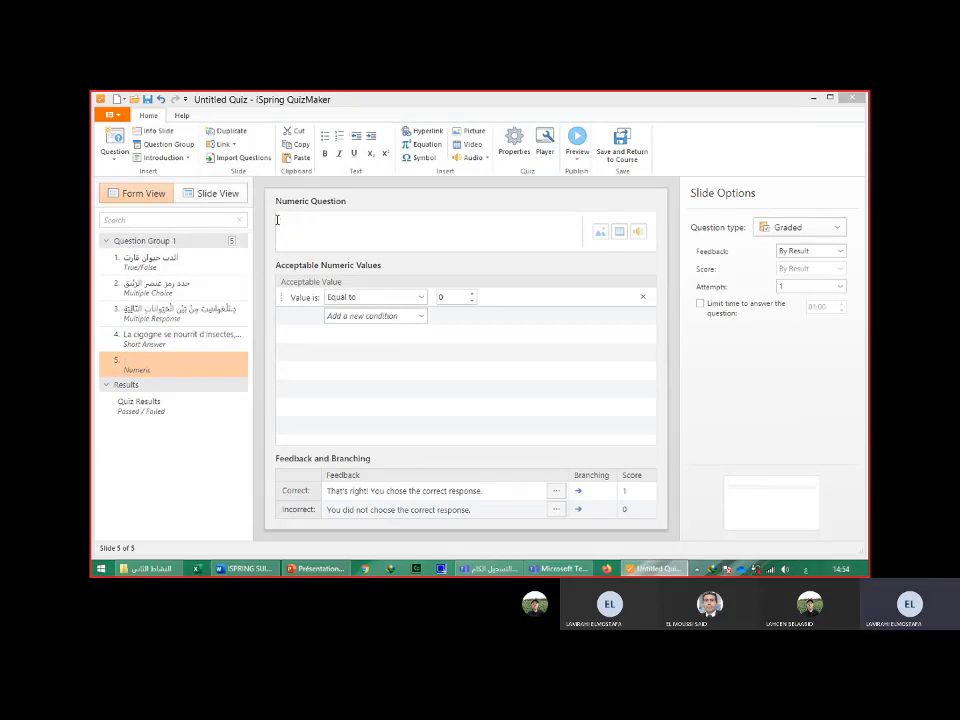
{"action": "key", "text": "alt+shift"}
{"action": "type", "text": "ا"}
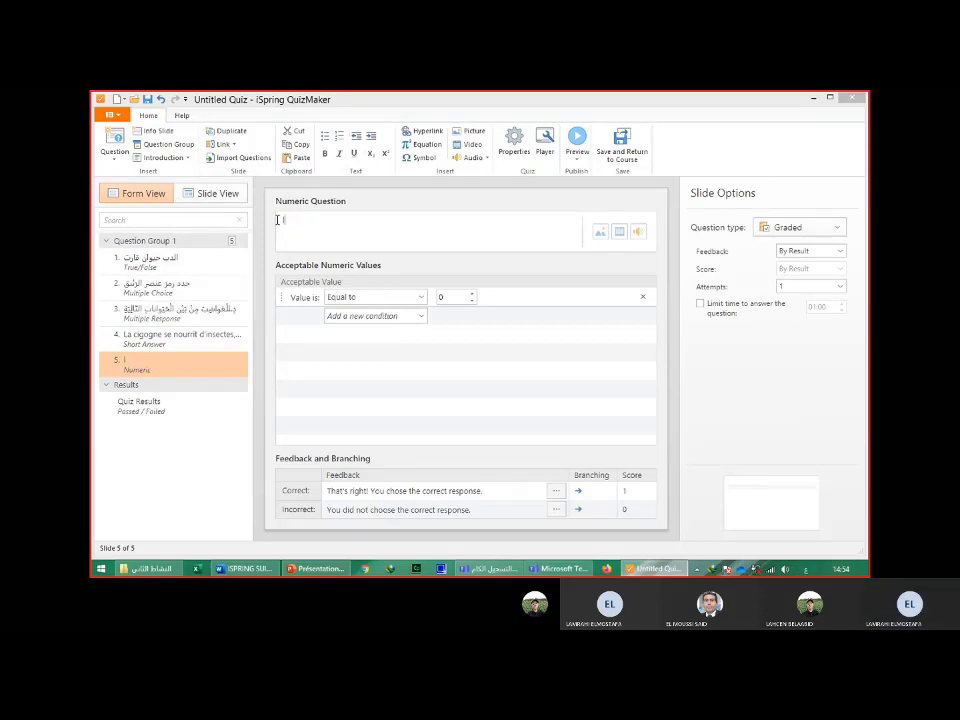
{"action": "key", "text": "BackSpace"}
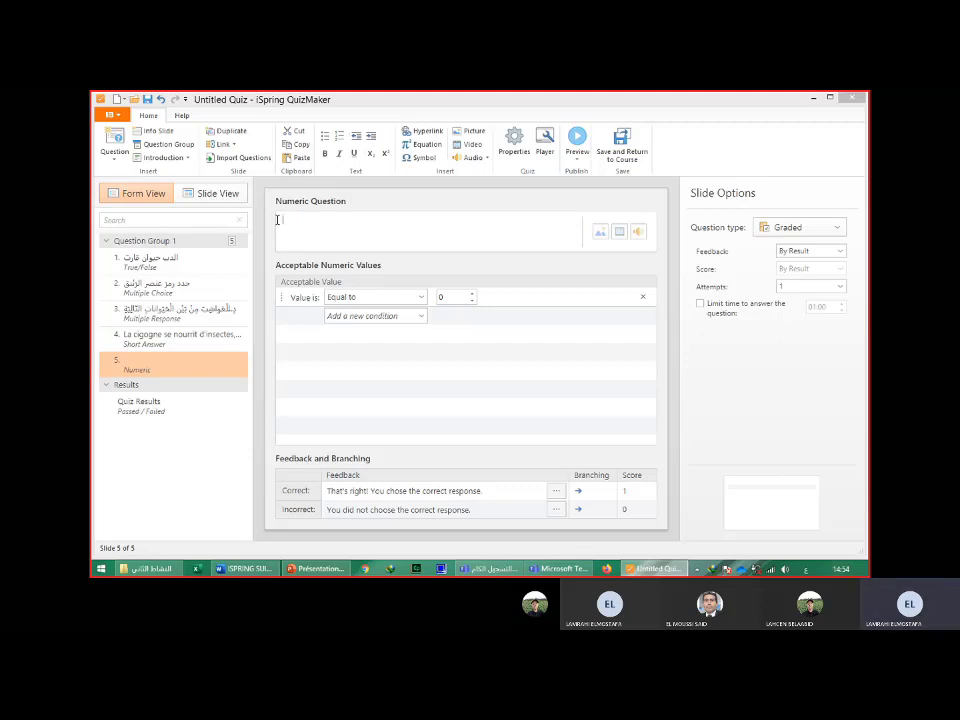
{"action": "key", "text": "alt+shift"}
Enter "calculez le produit 6X5" as the numeric question's text.
{"action": "type", "text": "calculez le produ"}
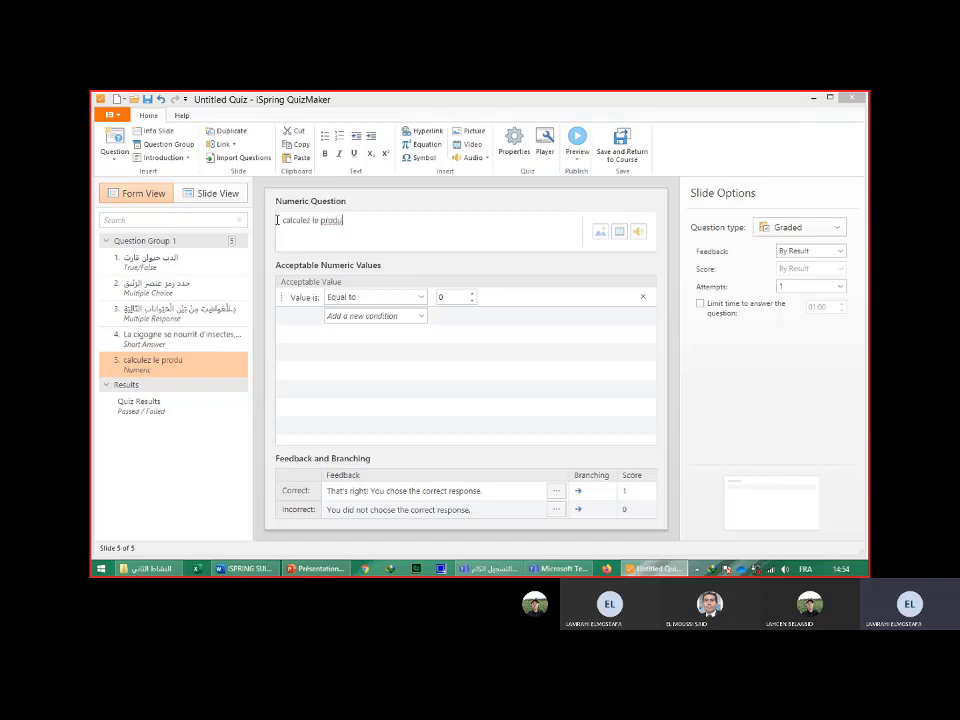
{"action": "type", "text": "it"}
{"action": "type", "text": " sui"}
{"action": "type", "text": "v"}
{"action": "key", "text": "BackSpace"}
{"action": "key", "text": "BackSpace"}
{"action": "key", "text": "BackSpace"}
{"action": "key", "text": "BackSpace"}
{"action": "type", "text": "6X5"}
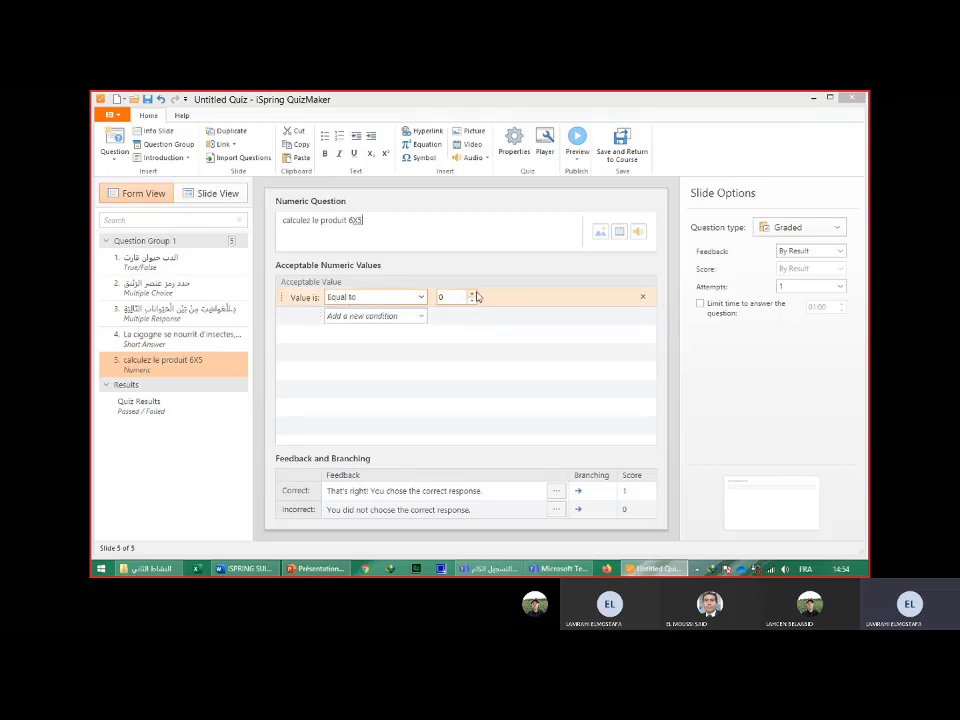
Set the numeric question's acceptable value to equal to 30.
{"action": "left_click", "coordinate": [444, 297]}
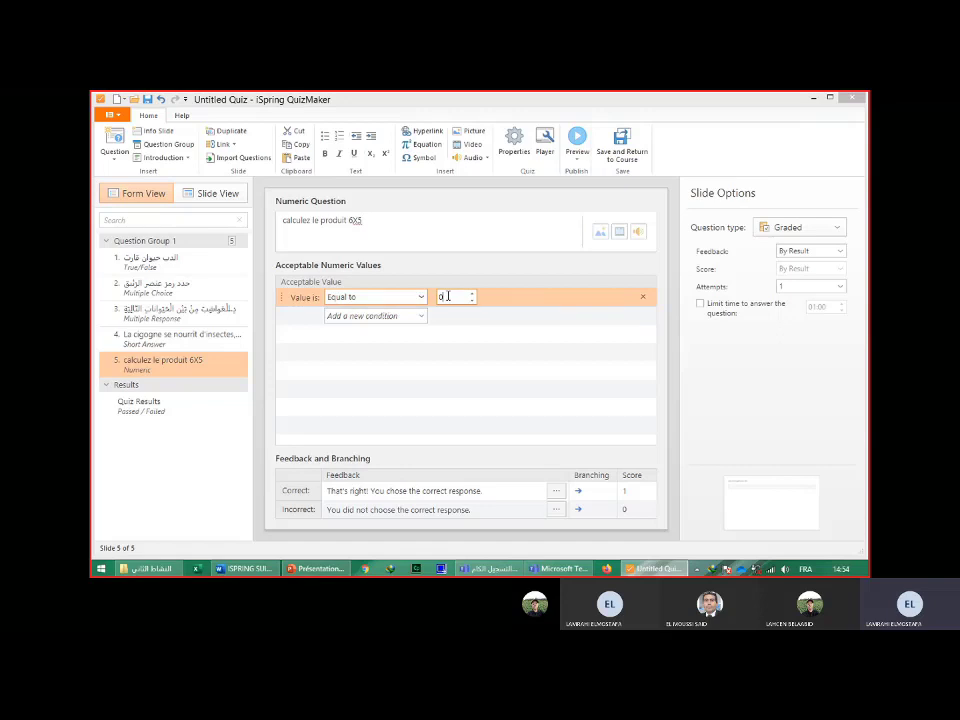
{"action": "left_click", "coordinate": [437, 297]}
{"action": "type", "text": "3"}
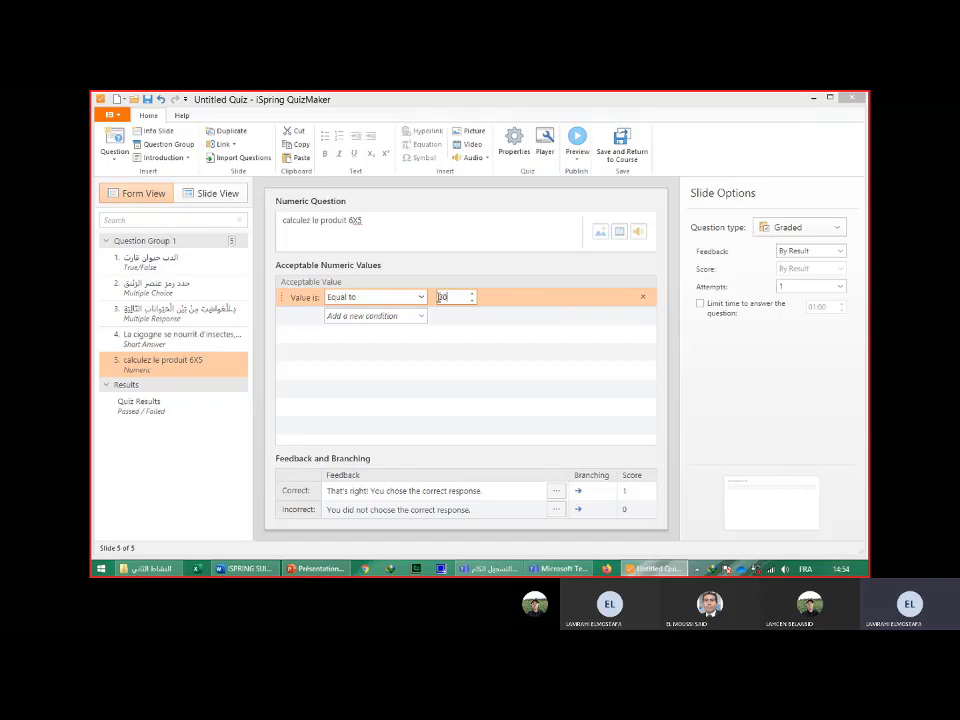
Preview the numeric slide, submit 30 as the response to check the feedback, and close the preview.
{"action": "left_click", "coordinate": [576, 160]}
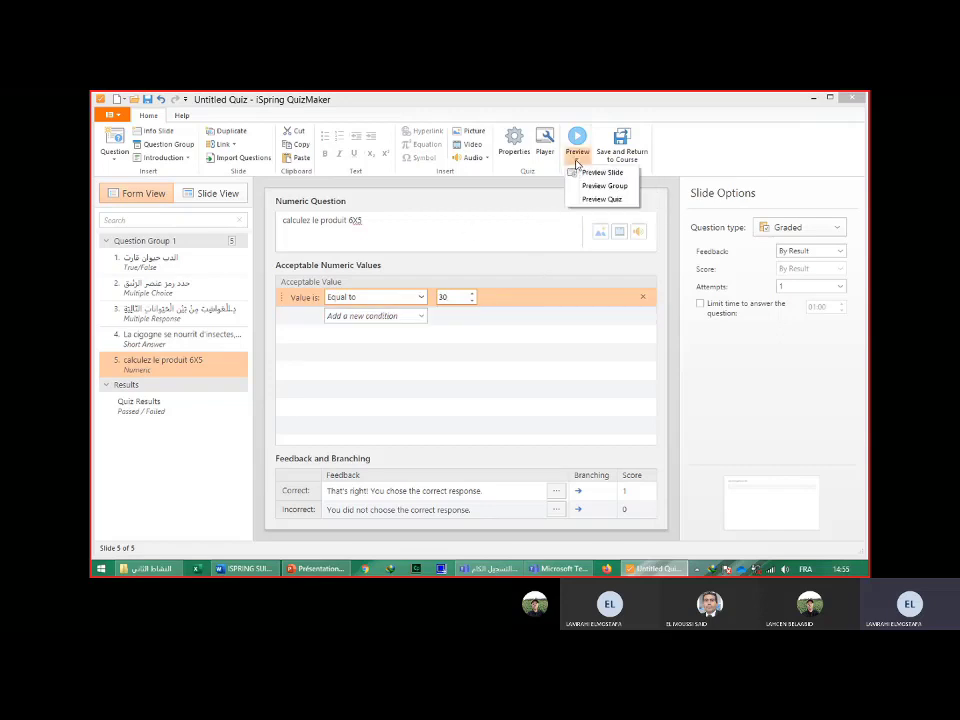
{"action": "left_click", "coordinate": [590, 172]}
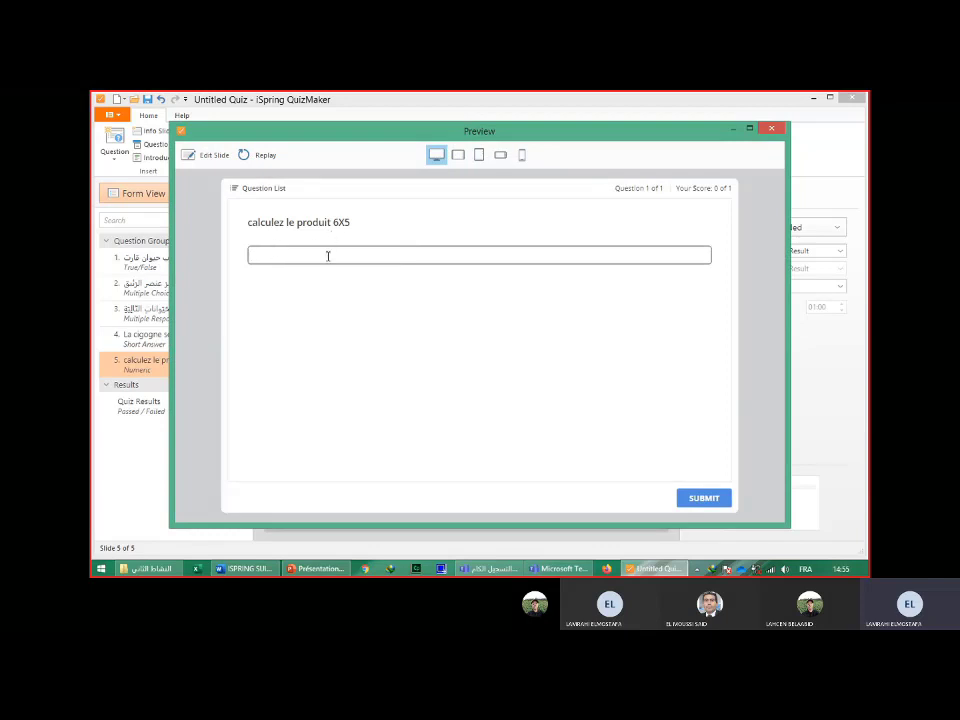
{"action": "type", "text": "30"}
{"action": "left_click", "coordinate": [720, 499]}
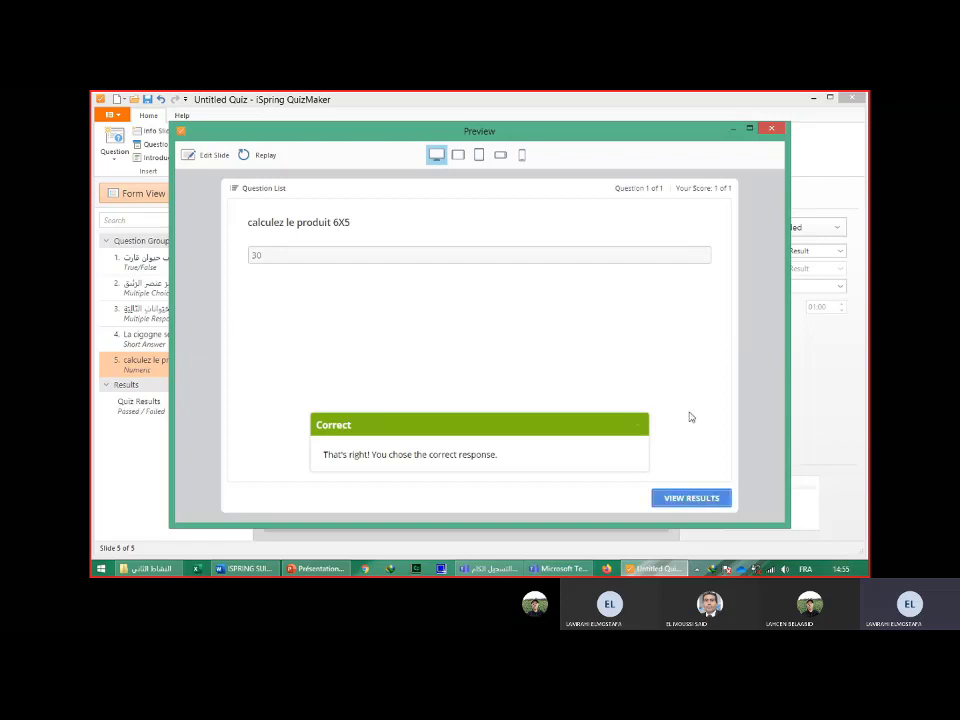
{"action": "left_click", "coordinate": [775, 132]}
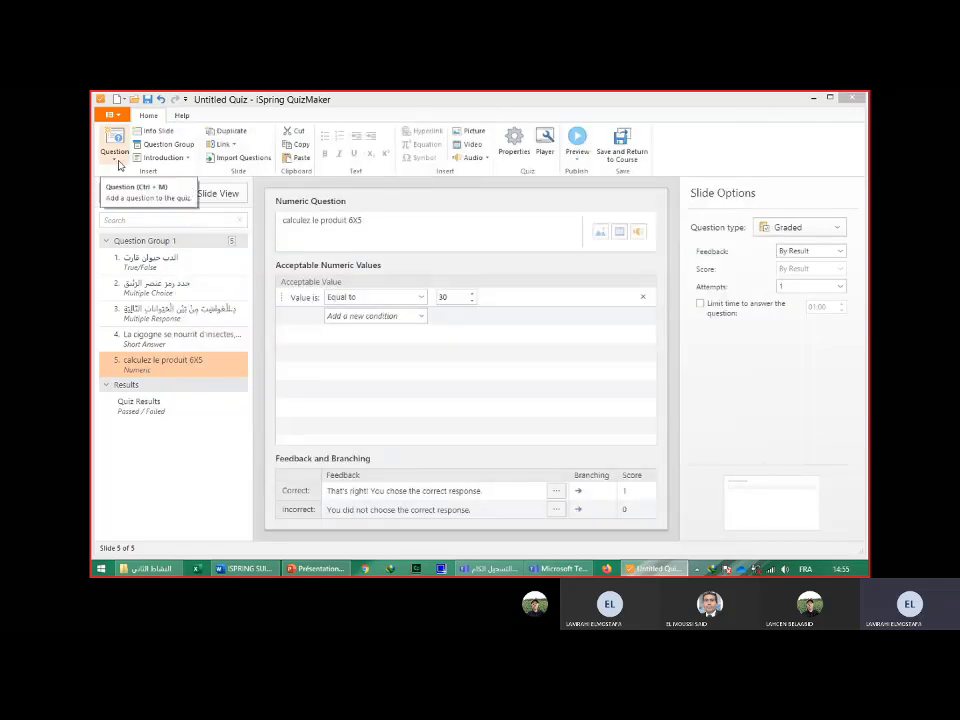
Add a Sequence question to the quiz and find the sixth activity (النشاط السادس) in the ISPRING SUITE Word document.
{"action": "left_click", "coordinate": [117, 162]}
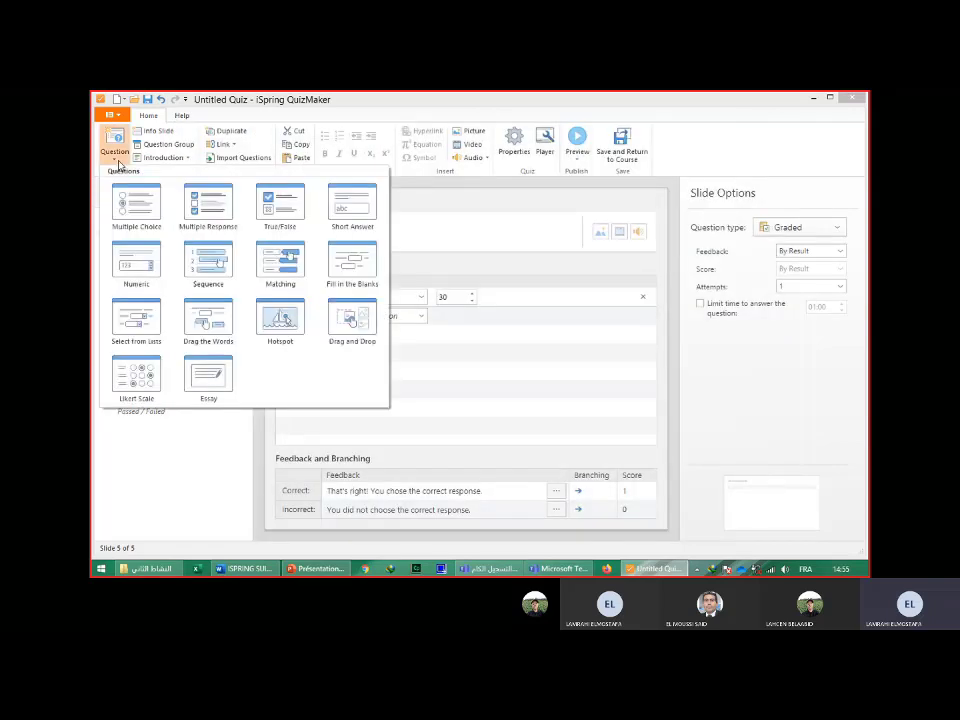
{"action": "left_click", "coordinate": [208, 262]}
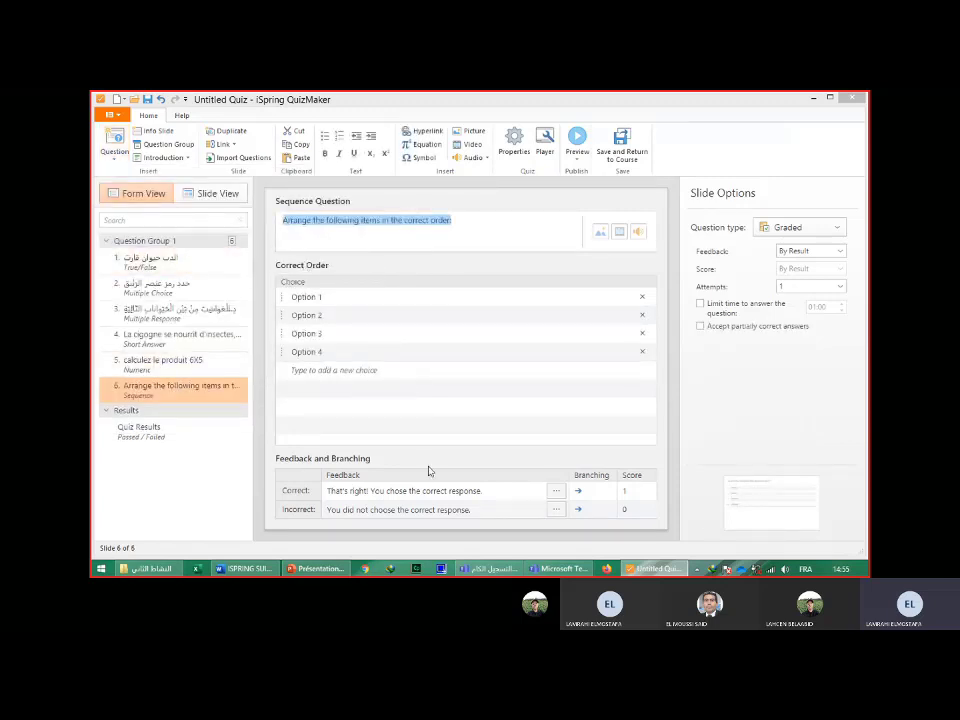
{"action": "left_click", "coordinate": [260, 570]}
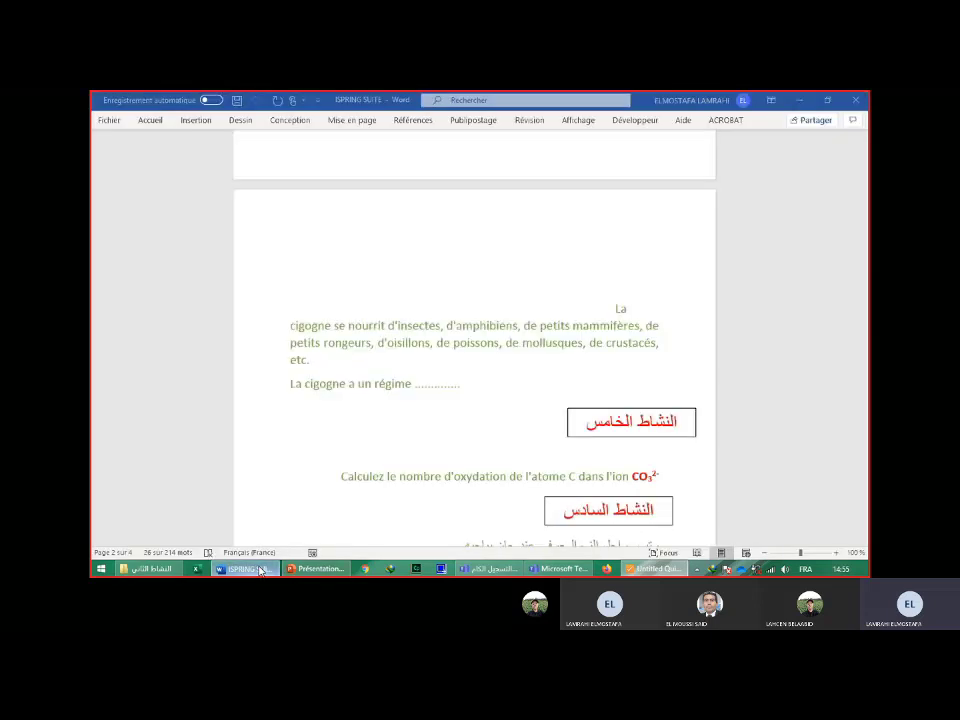
{"action": "left_click", "coordinate": [864, 541]}
{"action": "scroll", "coordinate": [695, 429], "scroll_direction": "down", "scroll_amount": 3}
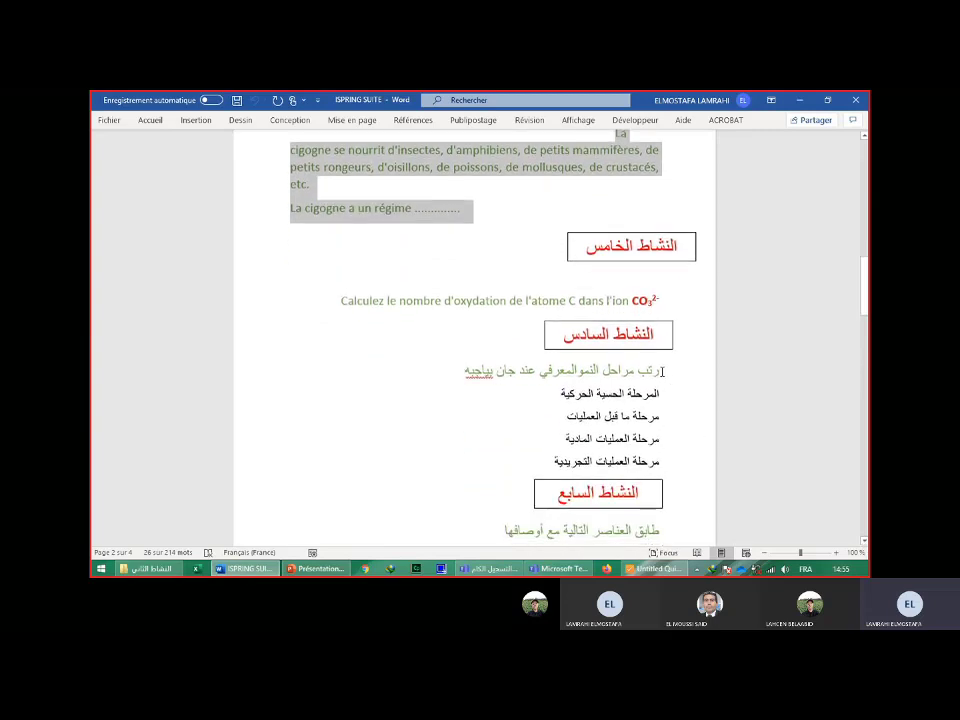
Copy the line "رتب مراحل النموالمعرفي عند جان بياجيه" from Word and paste it in QuizMaker as the sequence question's text.
{"action": "left_click_drag", "start_coordinate": [465, 371], "coordinate": [637, 371]}
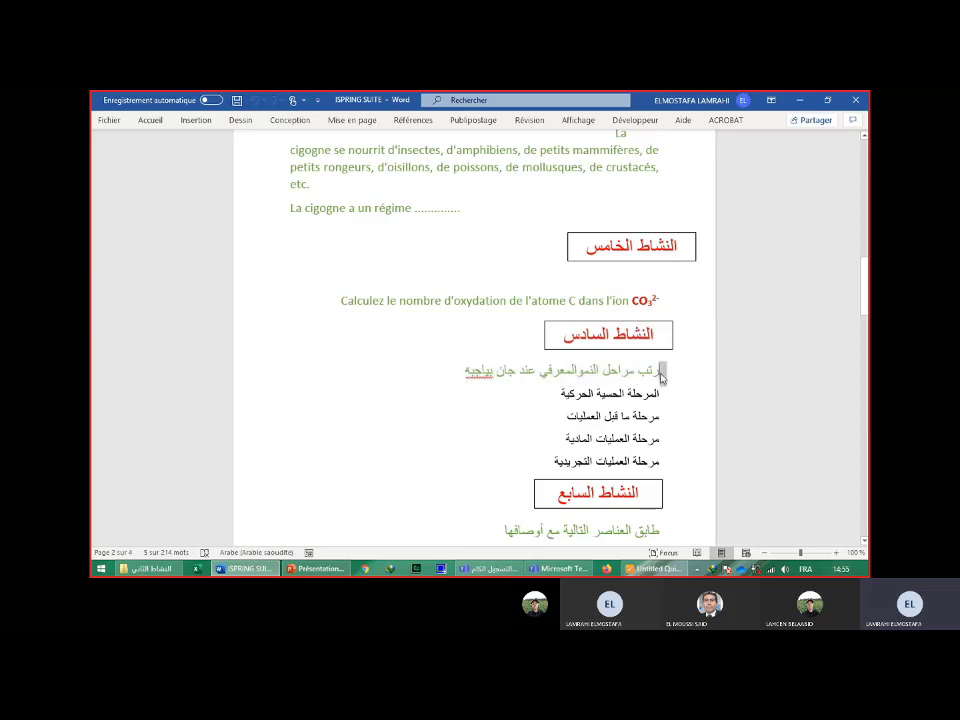
{"action": "triple_click", "coordinate": [634, 375]}
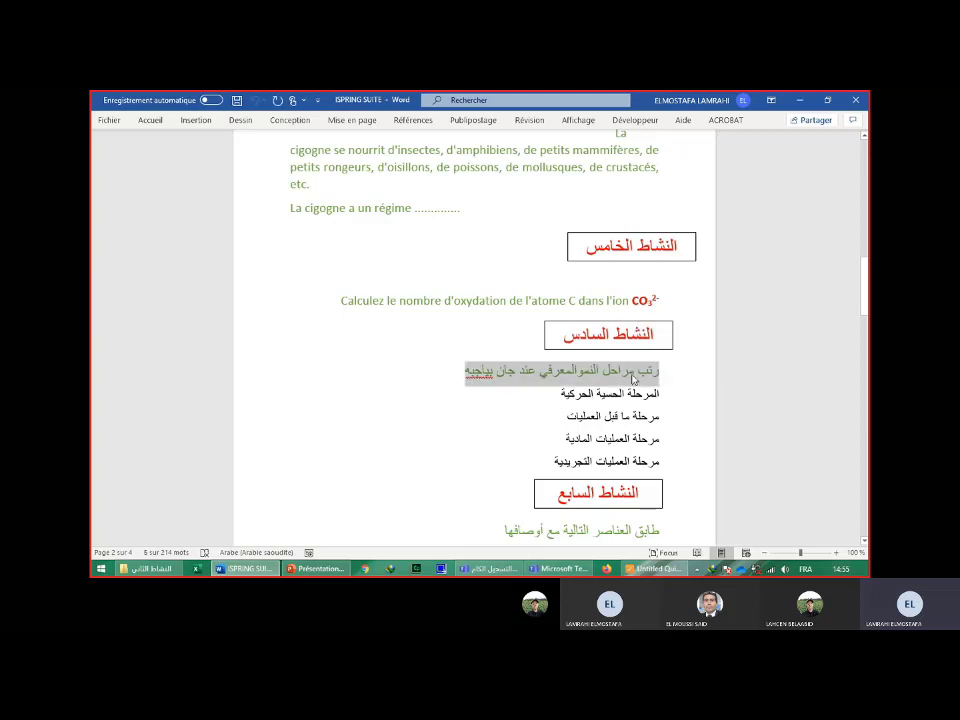
{"action": "right_click", "coordinate": [632, 379]}
{"action": "left_click", "coordinate": [672, 200]}
{"action": "left_click", "coordinate": [642, 573]}
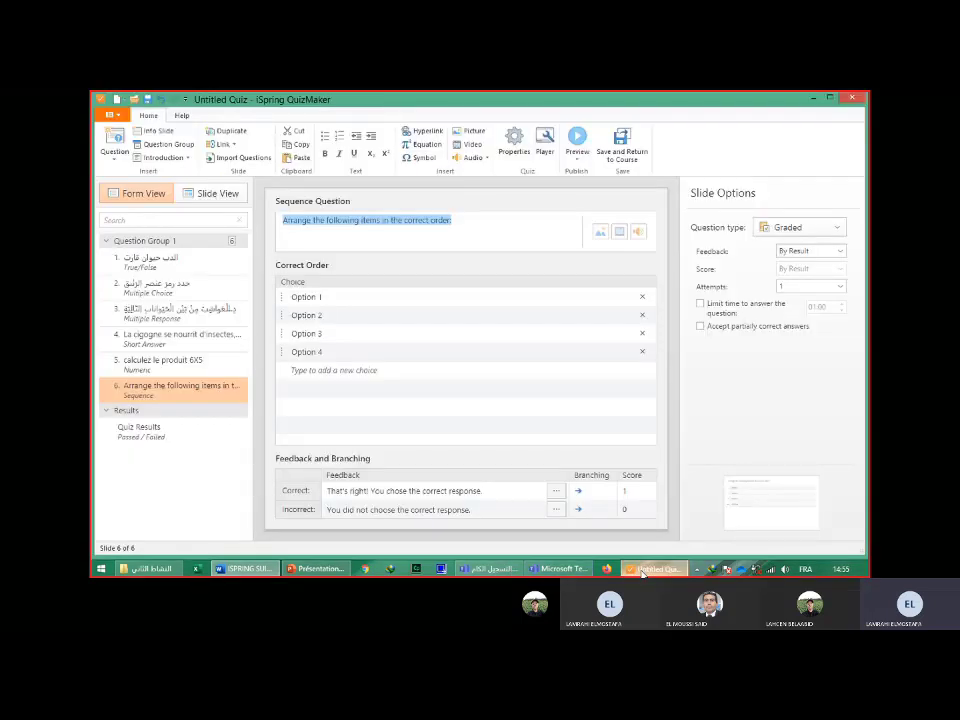
{"action": "right_click", "coordinate": [389, 224]}
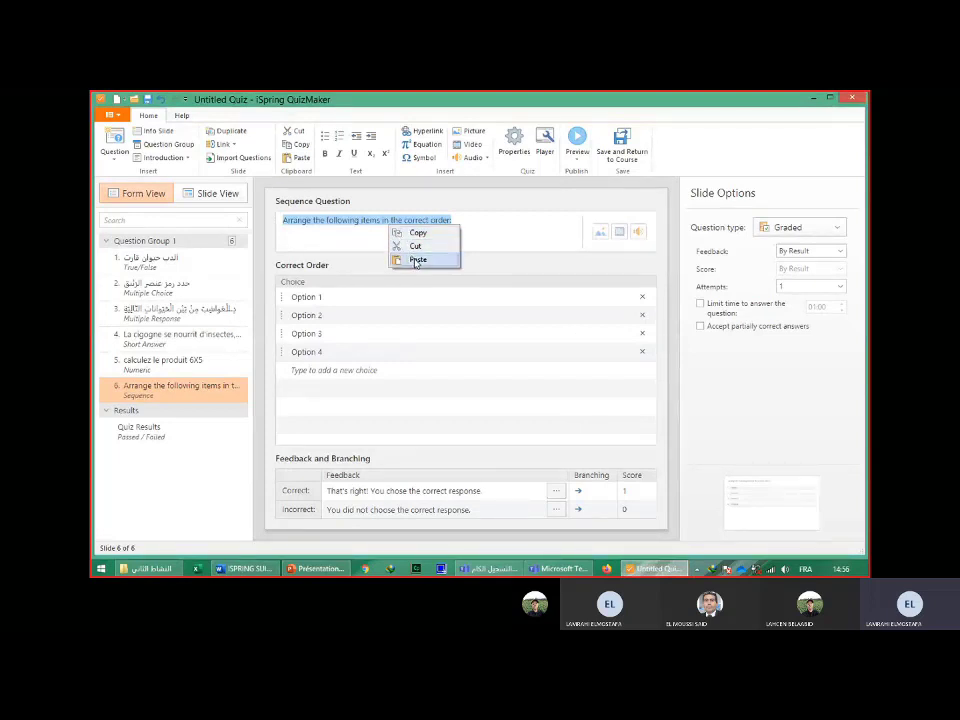
{"action": "left_click", "coordinate": [416, 260]}
Copy "المرحلة الحسية الحركية" from the Word document and paste it over Option 1 of the sequence question in QuizMaker.
{"action": "left_click", "coordinate": [322, 297]}
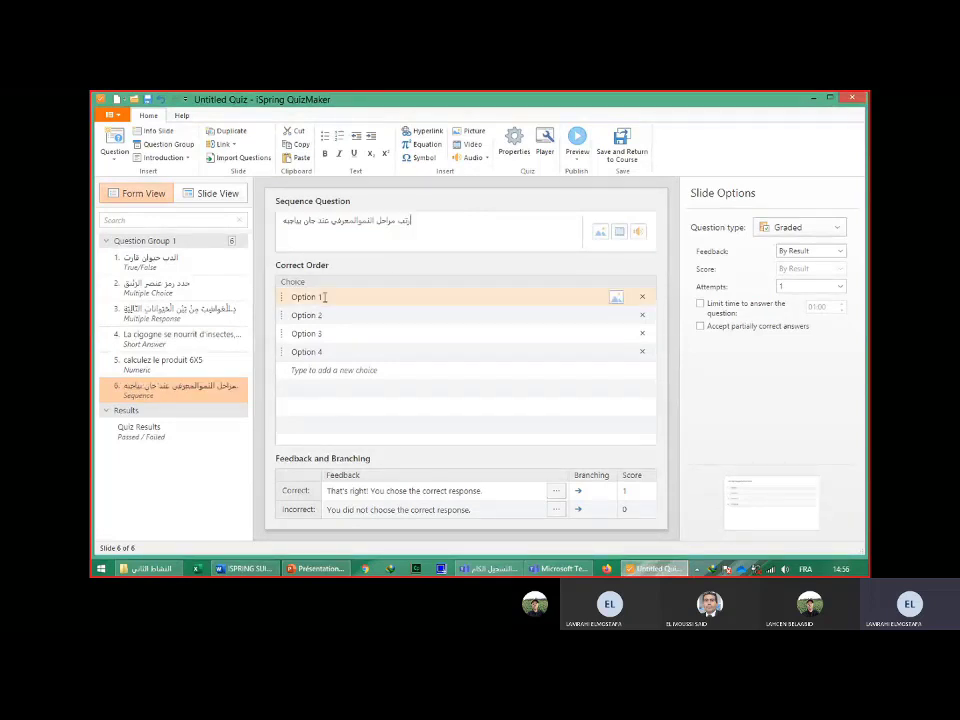
{"action": "left_click_drag", "start_coordinate": [325, 297], "coordinate": [291, 297]}
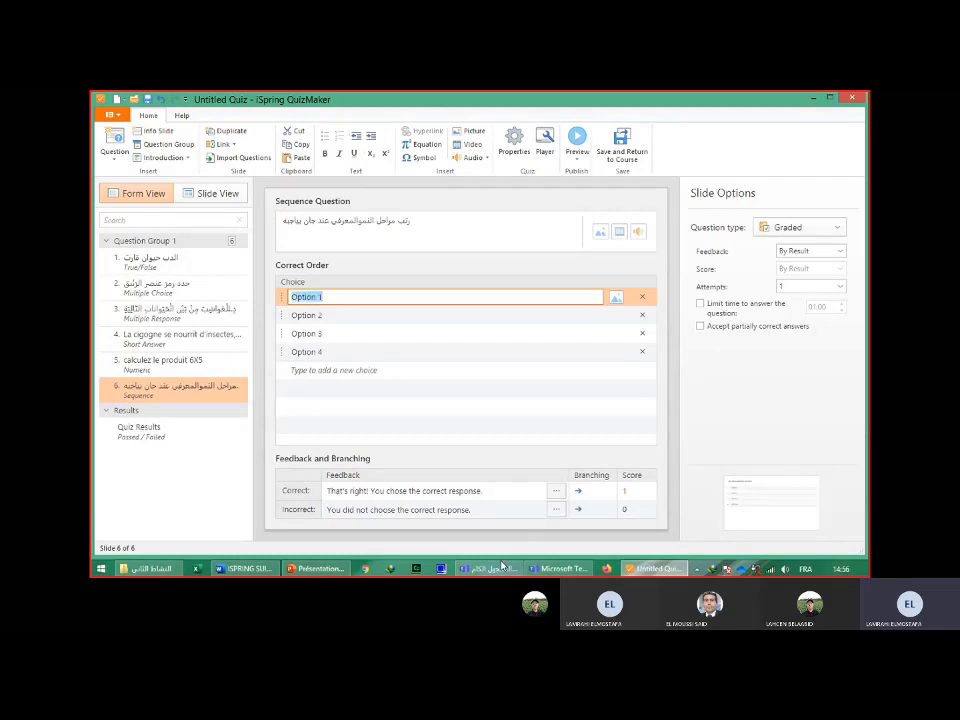
{"action": "left_click", "coordinate": [247, 572]}
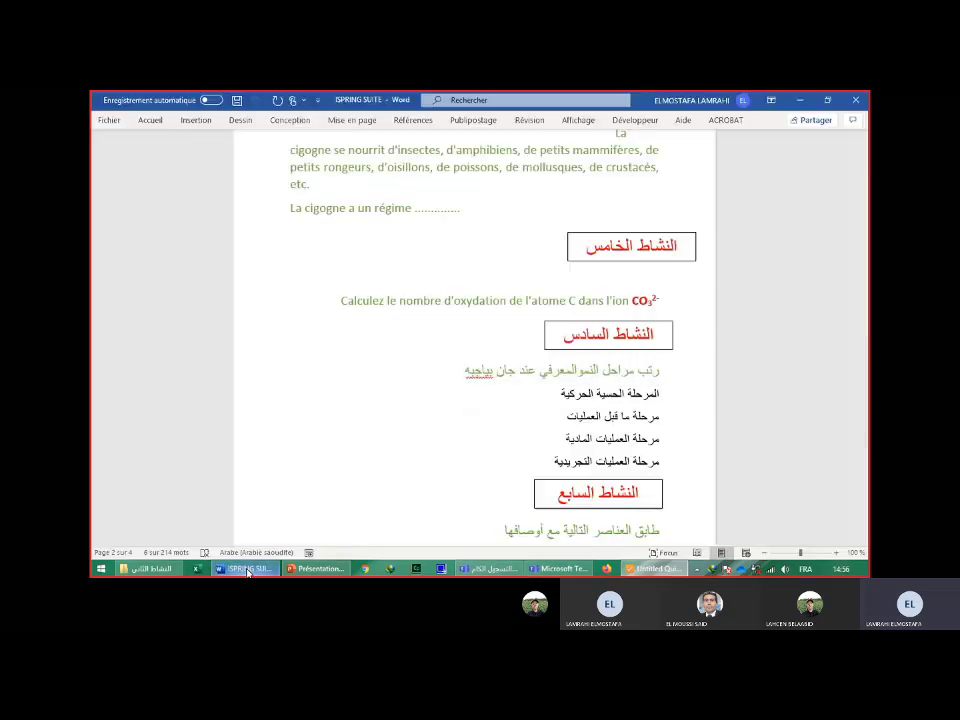
{"action": "triple_click", "coordinate": [648, 396]}
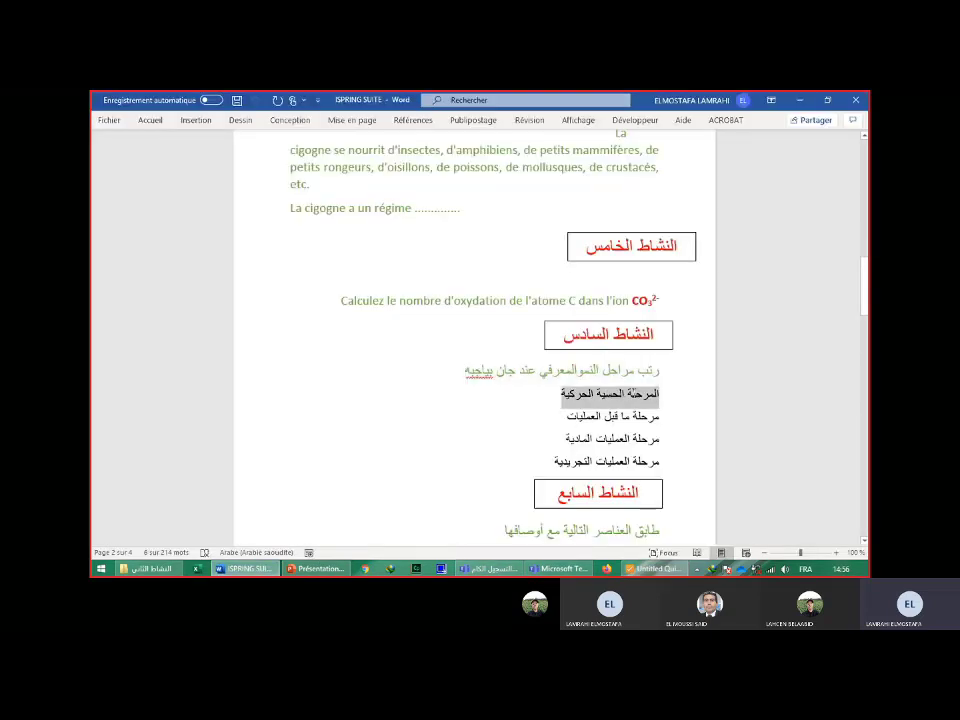
{"action": "right_click", "coordinate": [648, 396]}
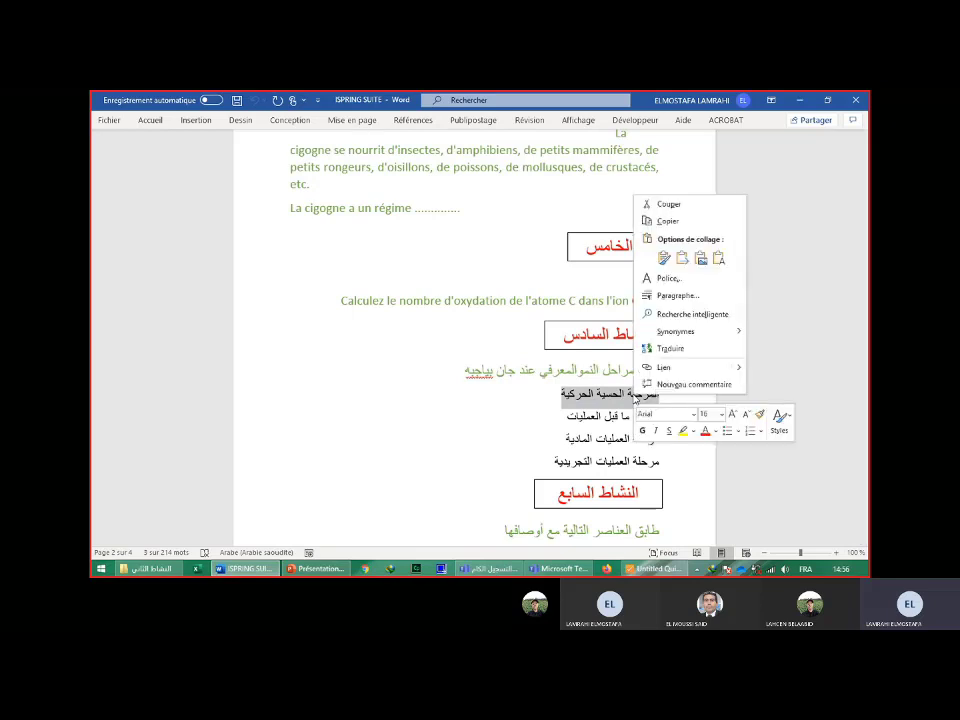
{"action": "left_click", "coordinate": [655, 221]}
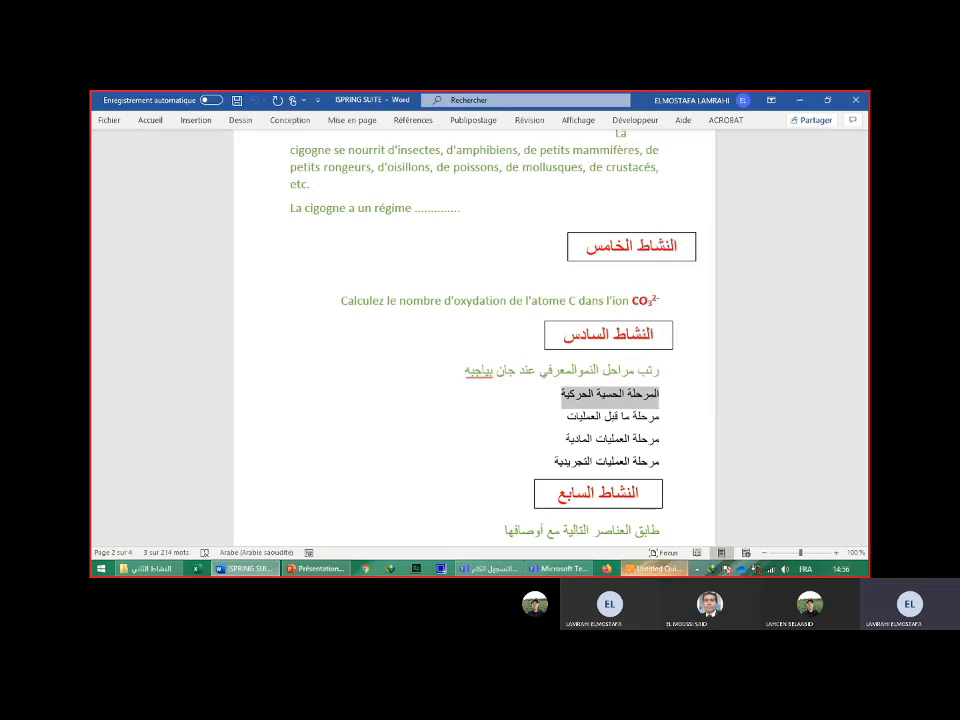
{"action": "left_click", "coordinate": [646, 574]}
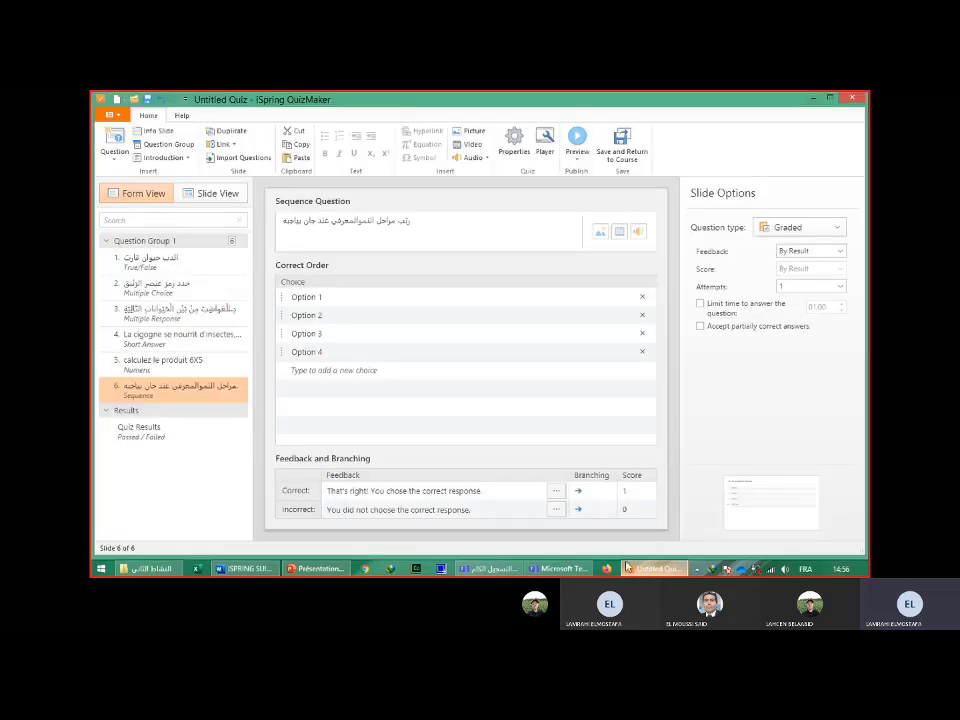
{"action": "left_click", "coordinate": [317, 296]}
{"action": "left_click_drag", "start_coordinate": [320, 297], "coordinate": [292, 297]}
{"action": "right_click", "coordinate": [296, 300]}
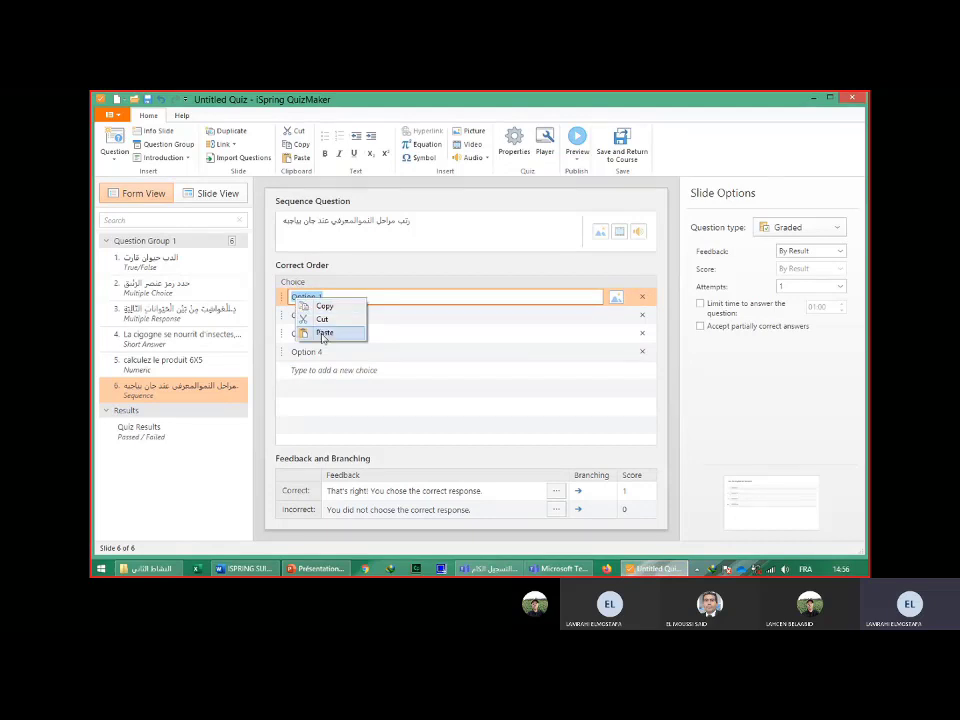
{"action": "left_click", "coordinate": [318, 332]}
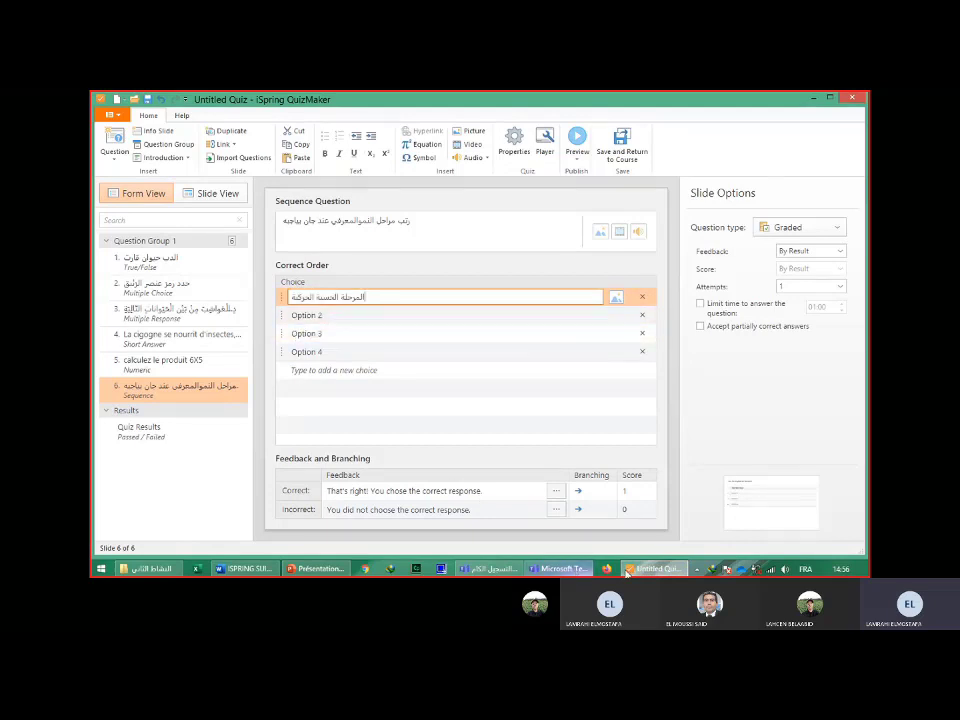
Copy "مرحلة ما قبل العمليات" from the Word document and paste it over Option 2 of the sequence question in QuizMaker.
{"action": "left_click", "coordinate": [259, 570]}
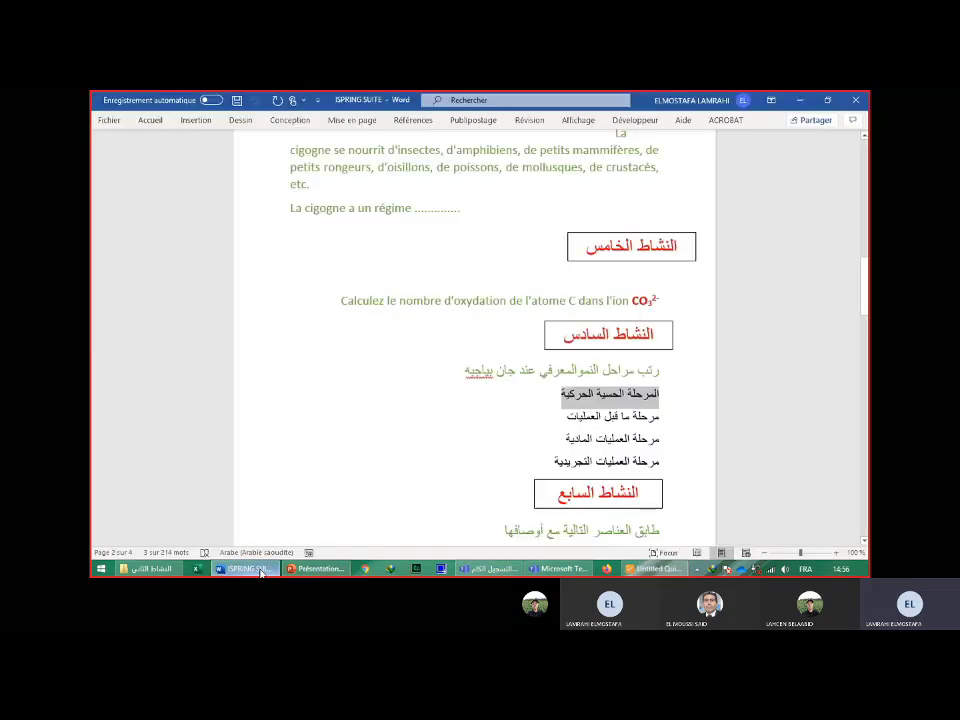
{"action": "left_click_drag", "start_coordinate": [561, 415], "coordinate": [647, 422]}
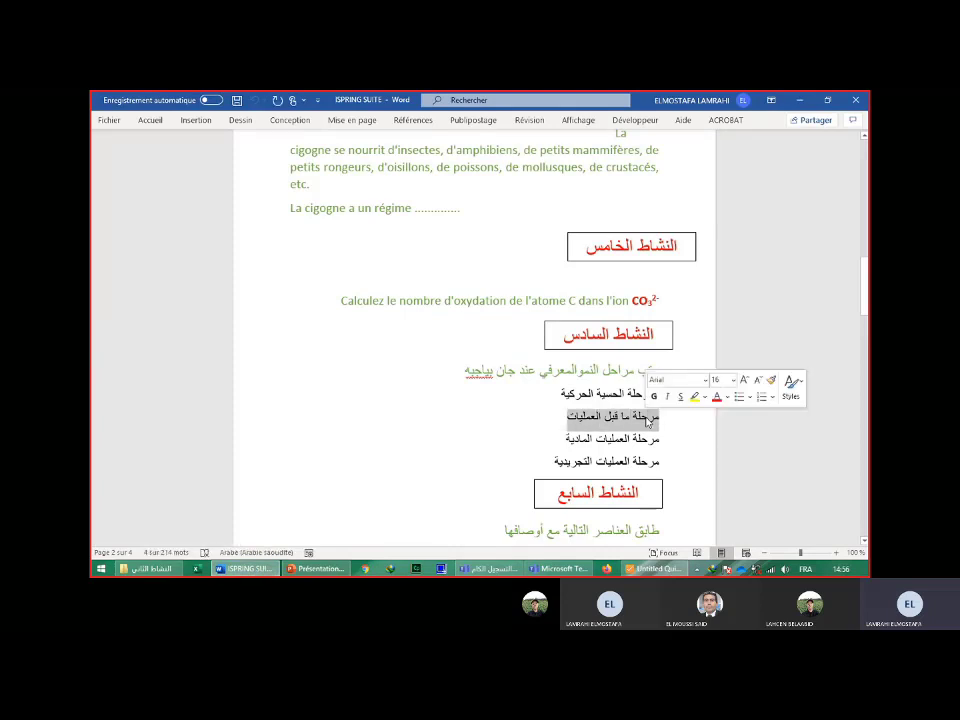
{"action": "left_click", "coordinate": [647, 422]}
{"action": "right_click", "coordinate": [647, 422]}
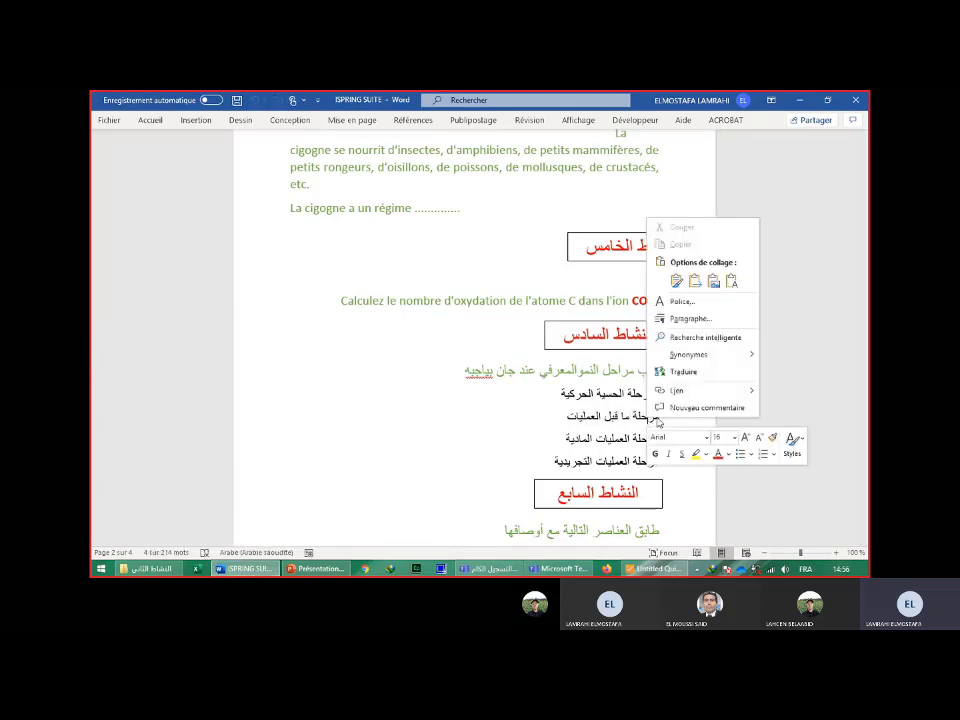
{"action": "key", "text": "Escape"}
{"action": "triple_click", "coordinate": [656, 416]}
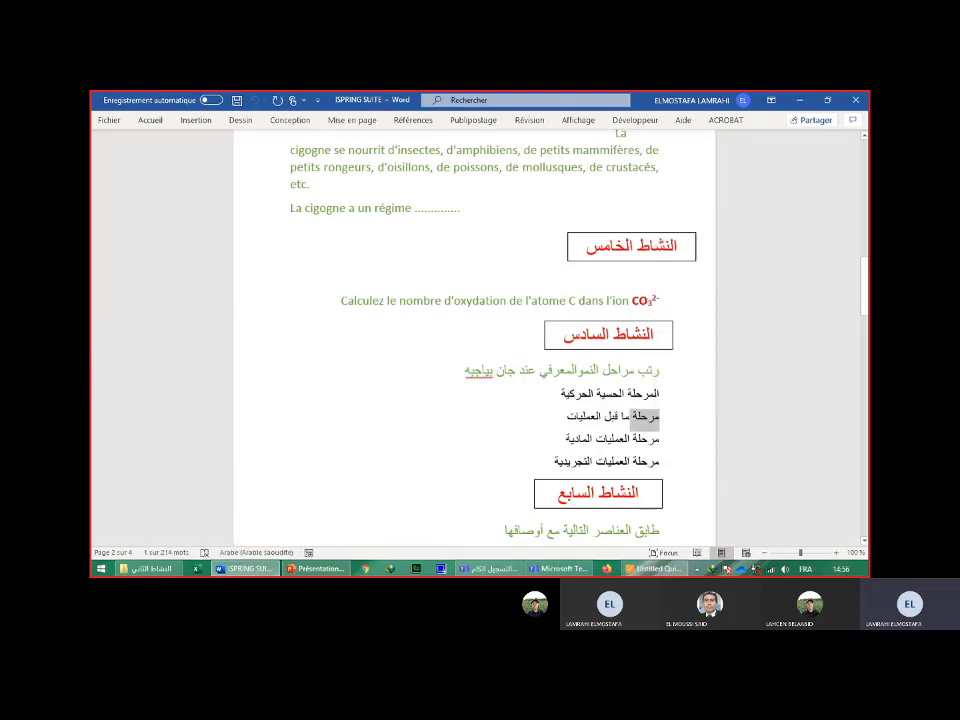
{"action": "right_click", "coordinate": [656, 422]}
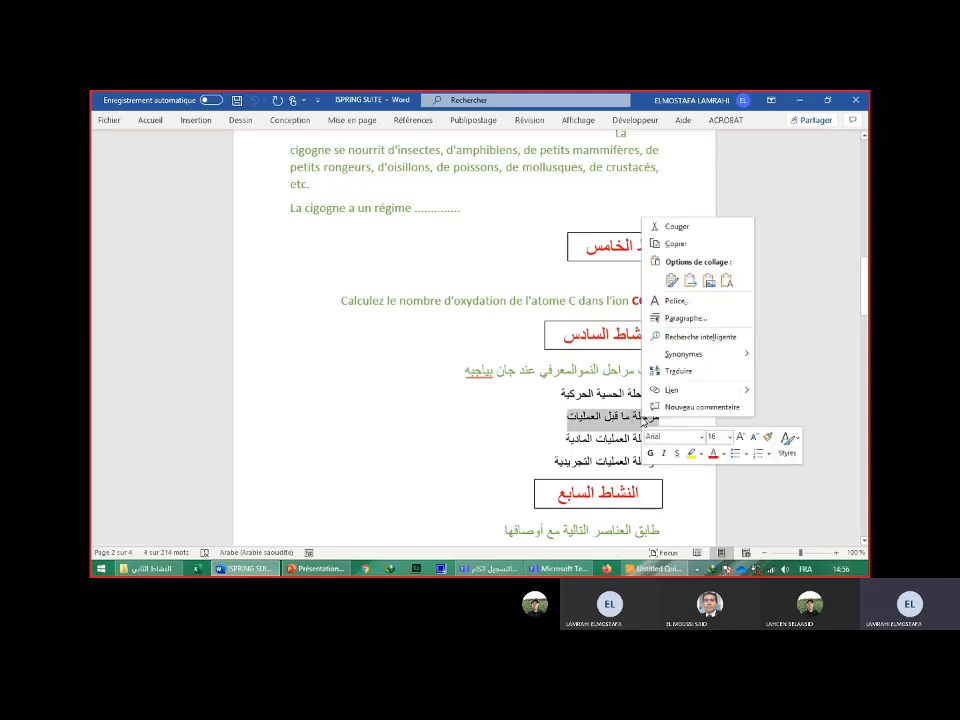
{"action": "left_click", "coordinate": [676, 243]}
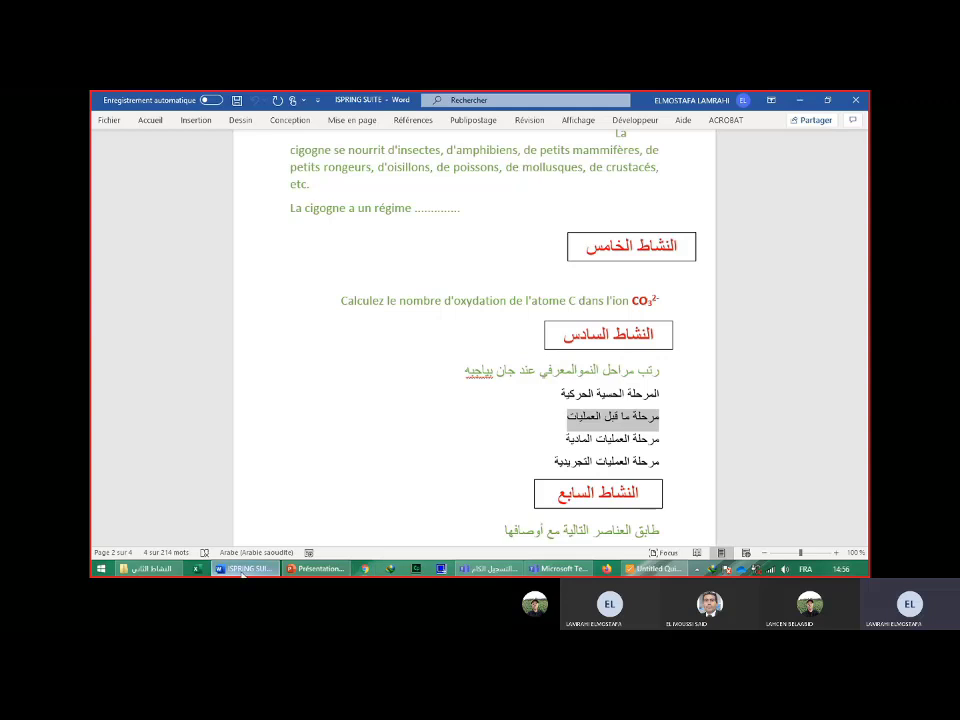
{"action": "left_click", "coordinate": [639, 572]}
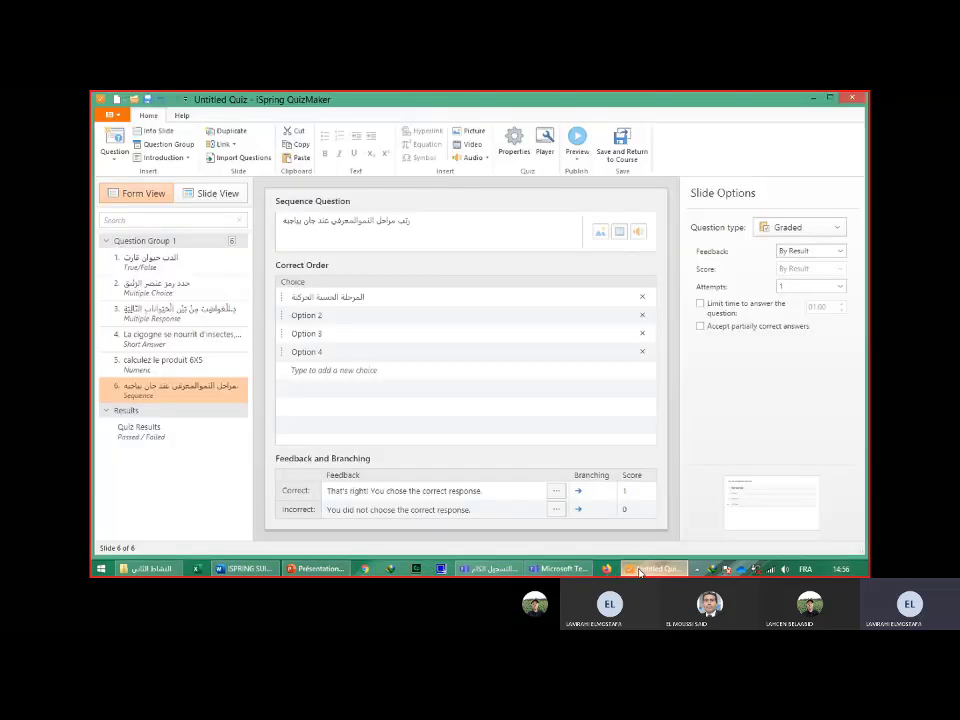
{"action": "left_click", "coordinate": [300, 315]}
{"action": "right_click", "coordinate": [294, 317]}
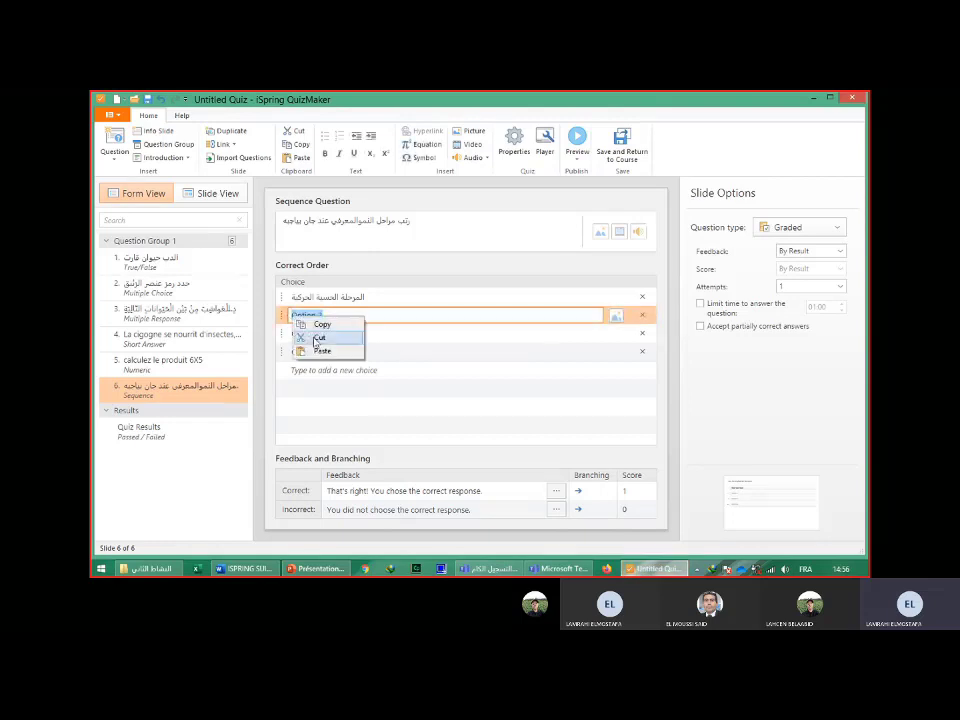
{"action": "left_click", "coordinate": [322, 352]}
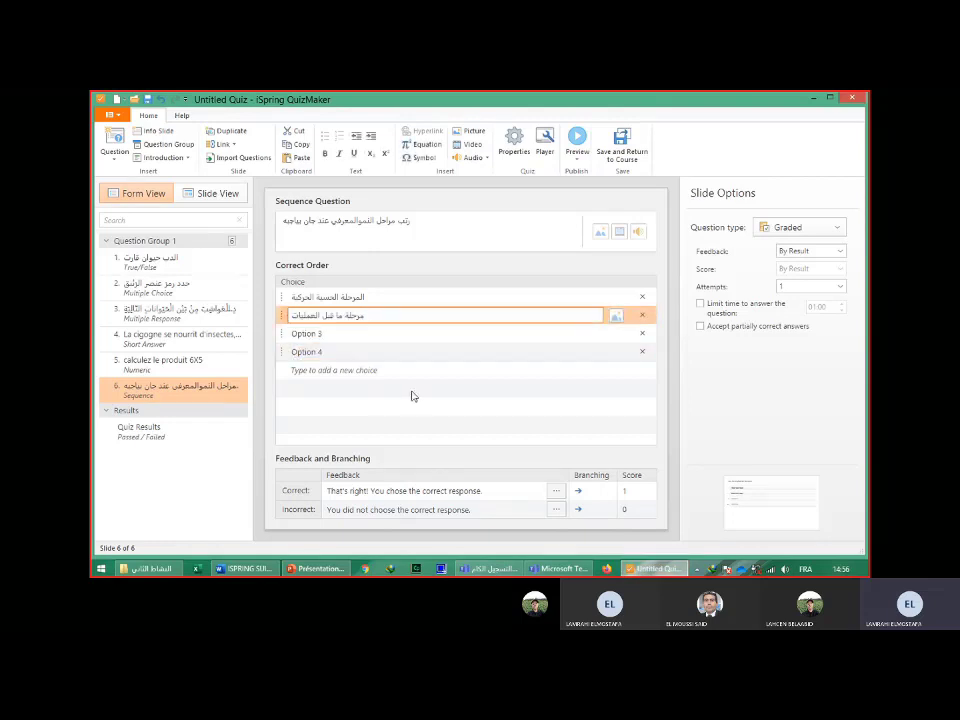
Copy "مرحلة العمليات المادية" from the Word document and paste it over Option 3 of the sequence question in QuizMaker.
{"action": "left_click", "coordinate": [241, 569]}
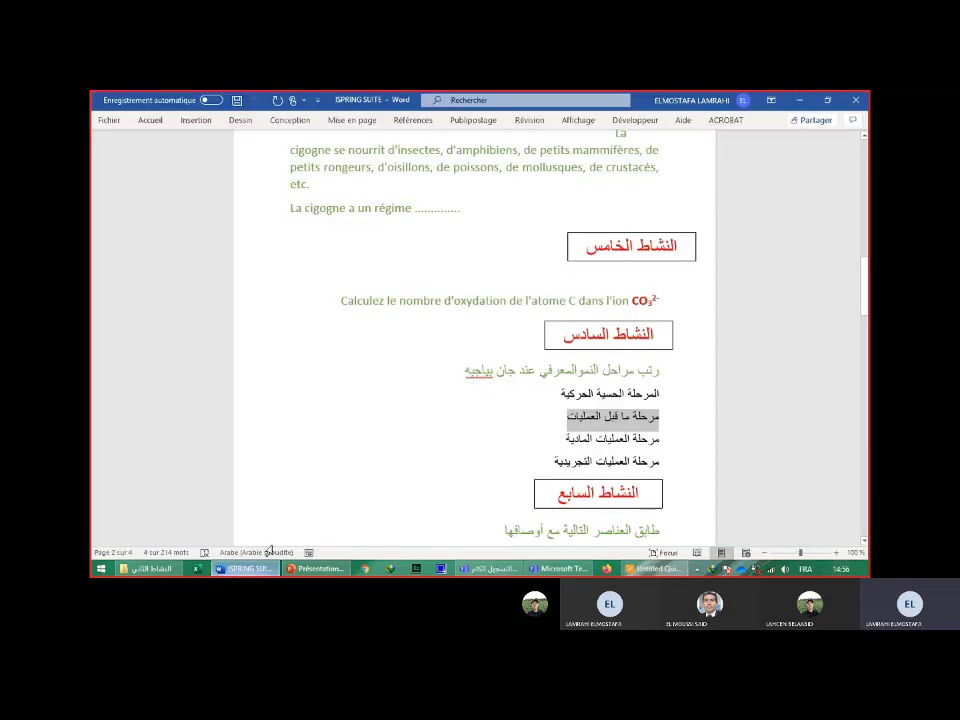
{"action": "triple_click", "coordinate": [632, 440]}
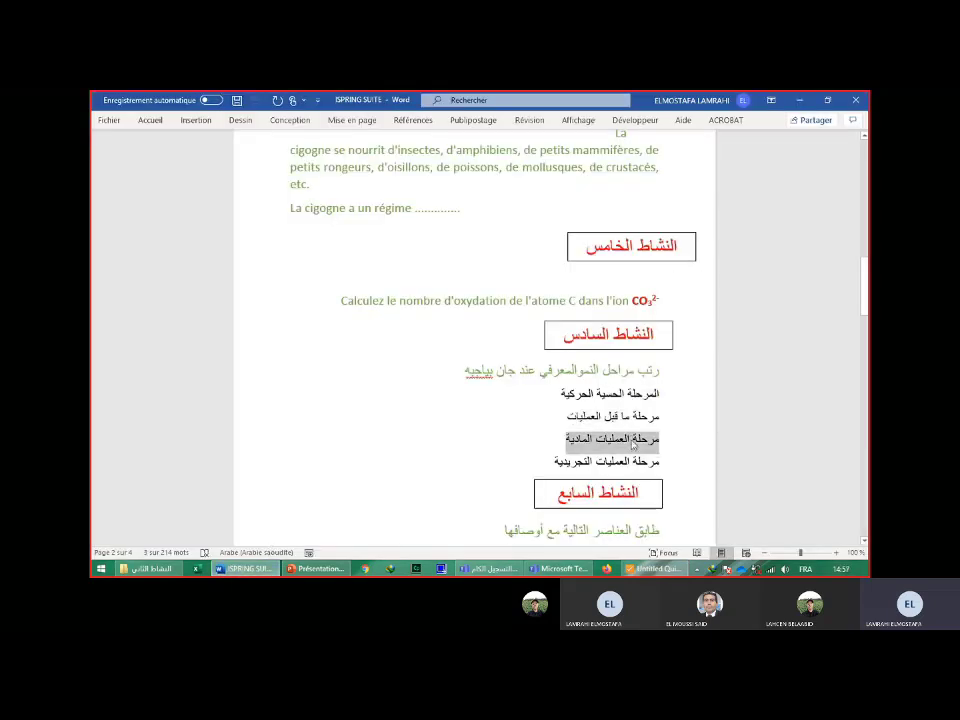
{"action": "right_click", "coordinate": [632, 441]}
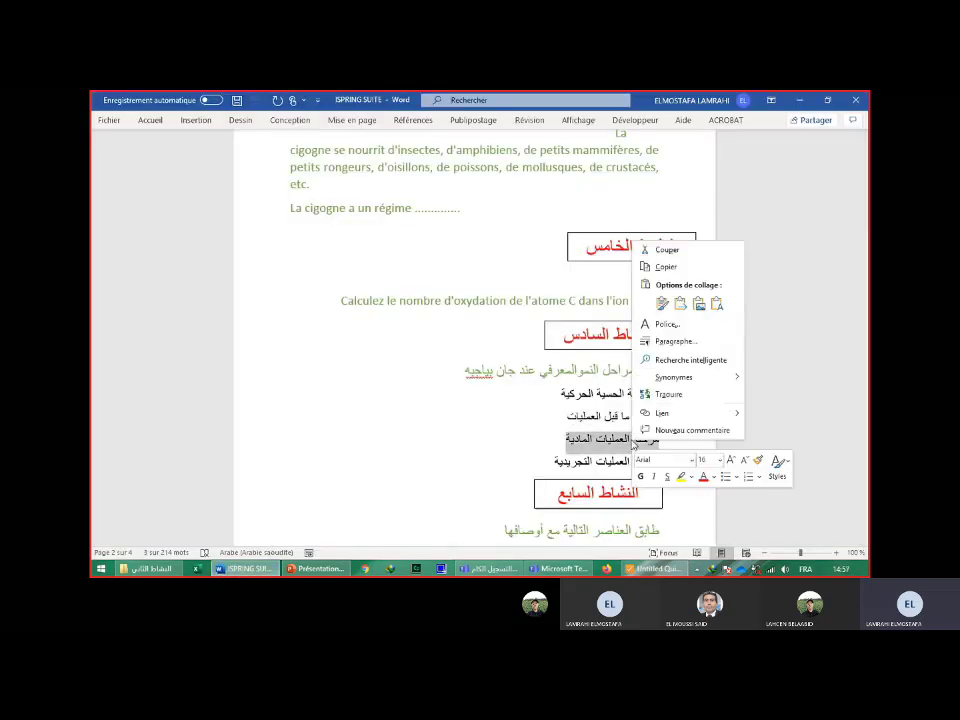
{"action": "left_click", "coordinate": [666, 266]}
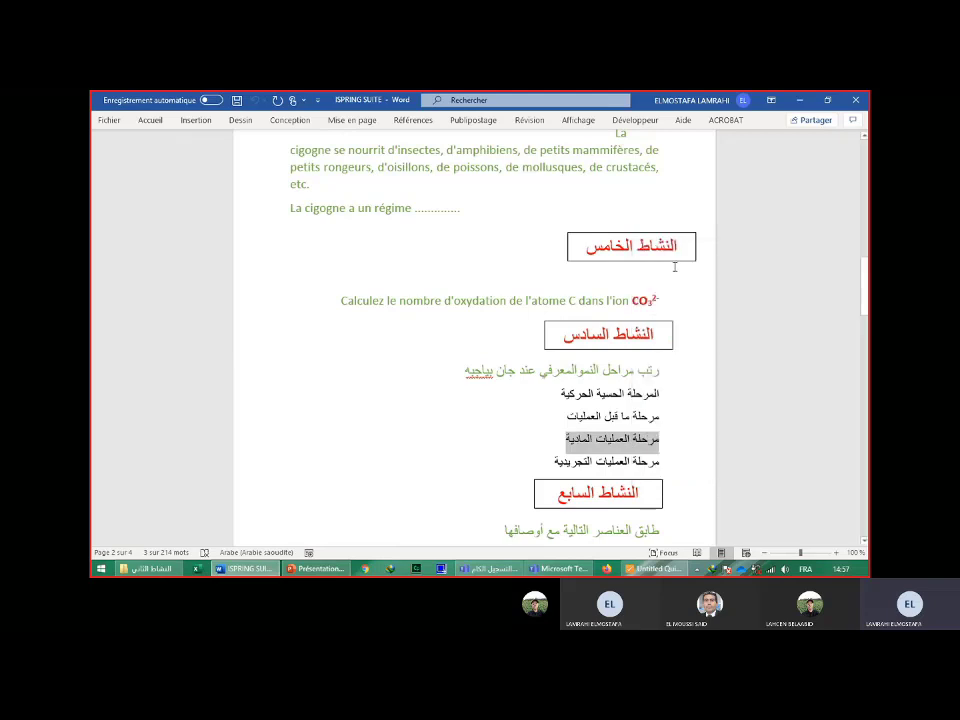
{"action": "left_click", "coordinate": [632, 572]}
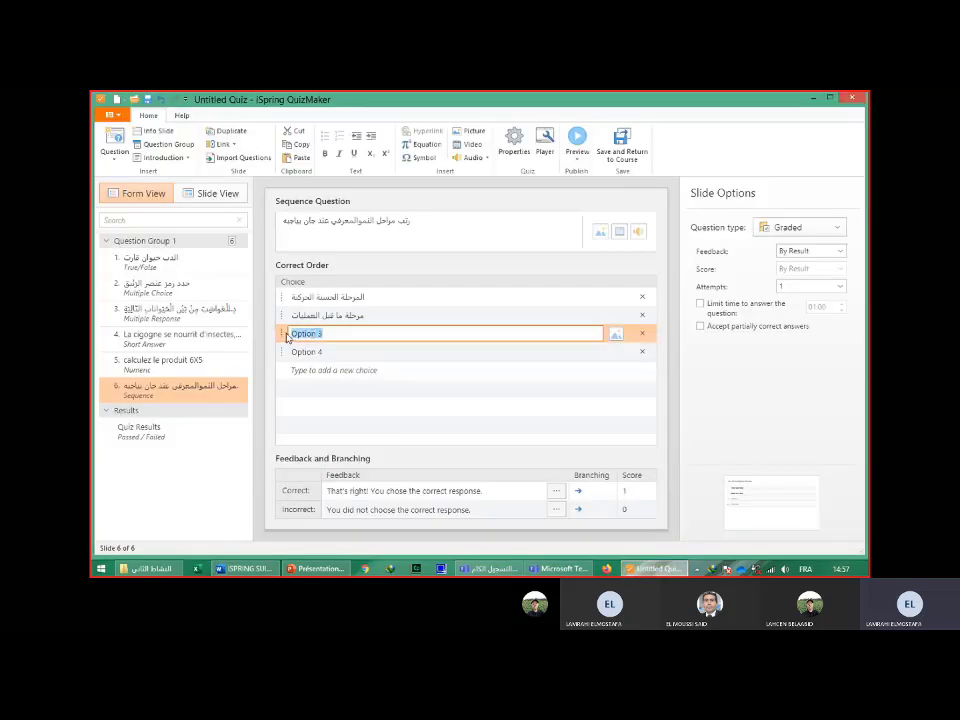
{"action": "right_click", "coordinate": [287, 337]}
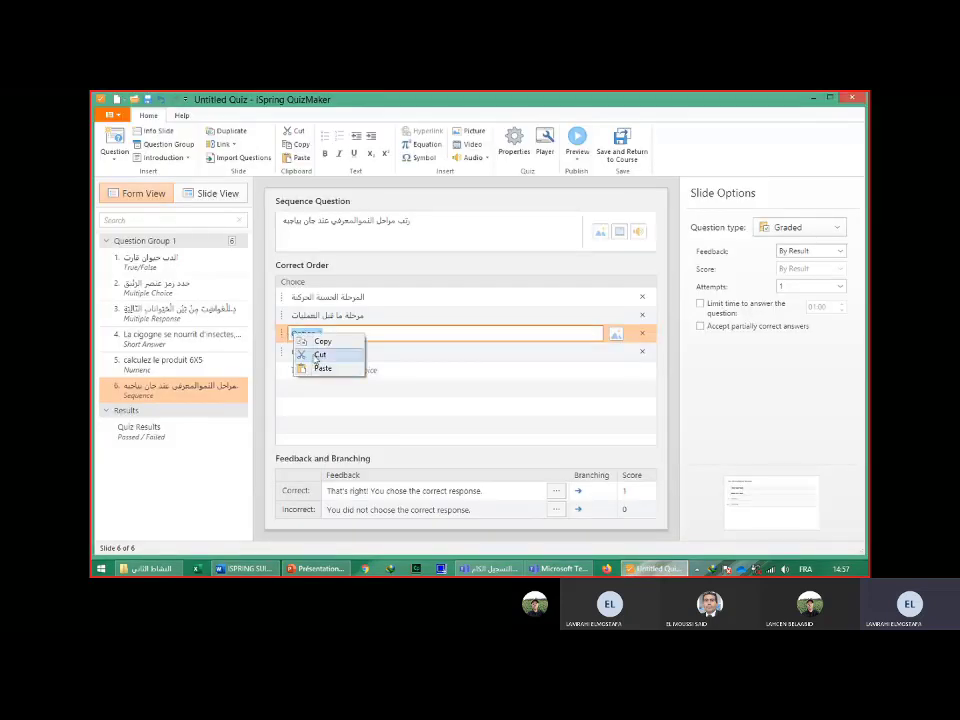
{"action": "left_click", "coordinate": [321, 368]}
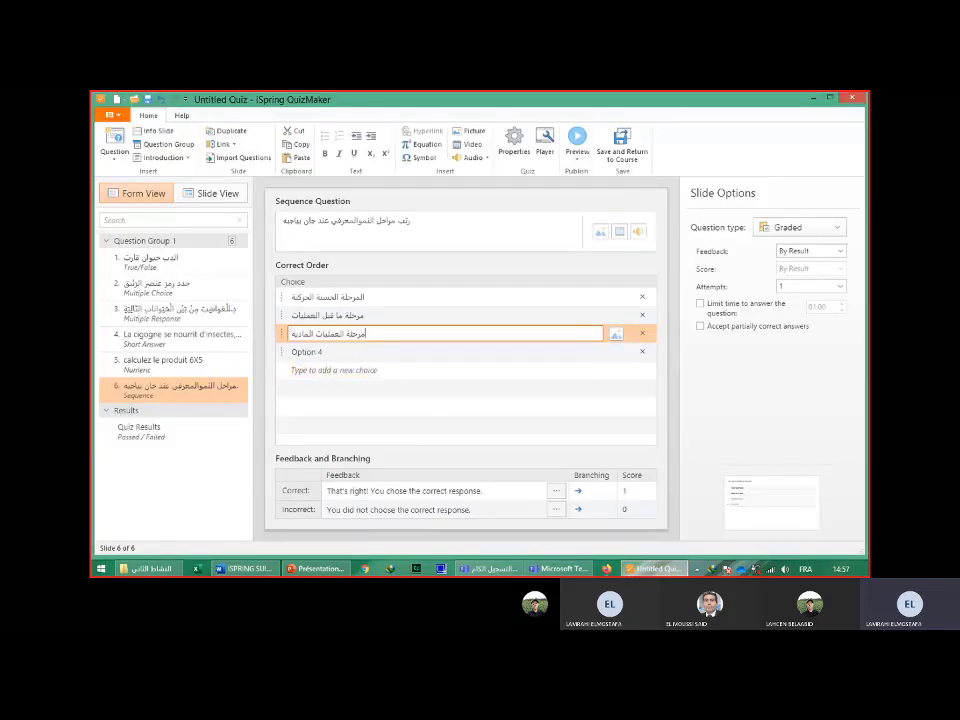
Copy "مرحلة العمليات التجريدية" from the Word document and paste it over Option 4 of the sequence question in QuizMaker.
{"action": "left_click", "coordinate": [245, 574]}
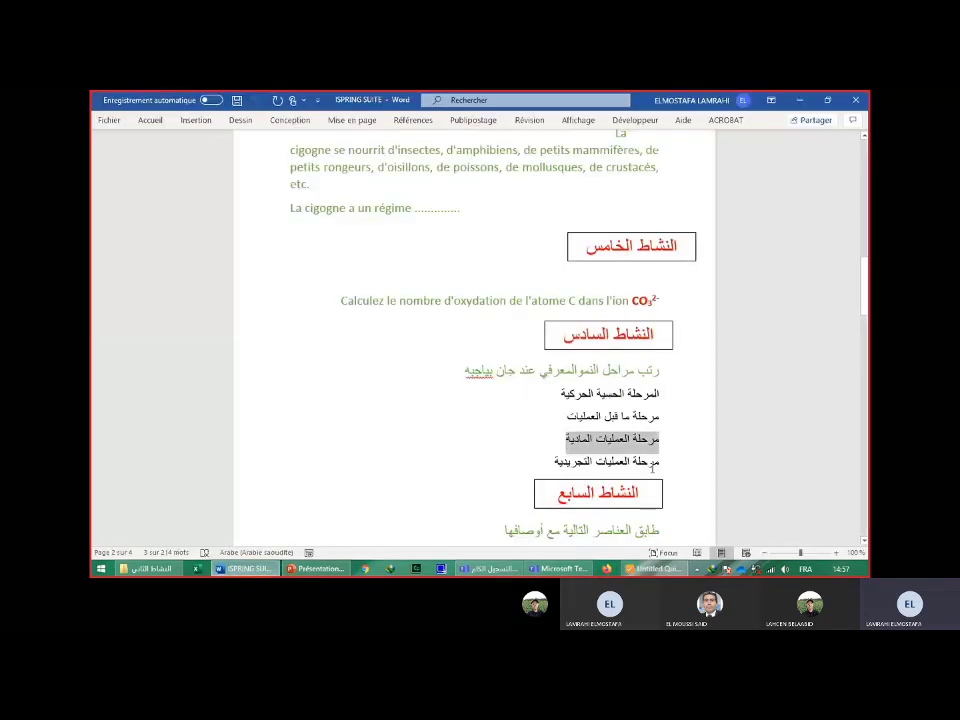
{"action": "mouse_move", "coordinate": [655, 462]}
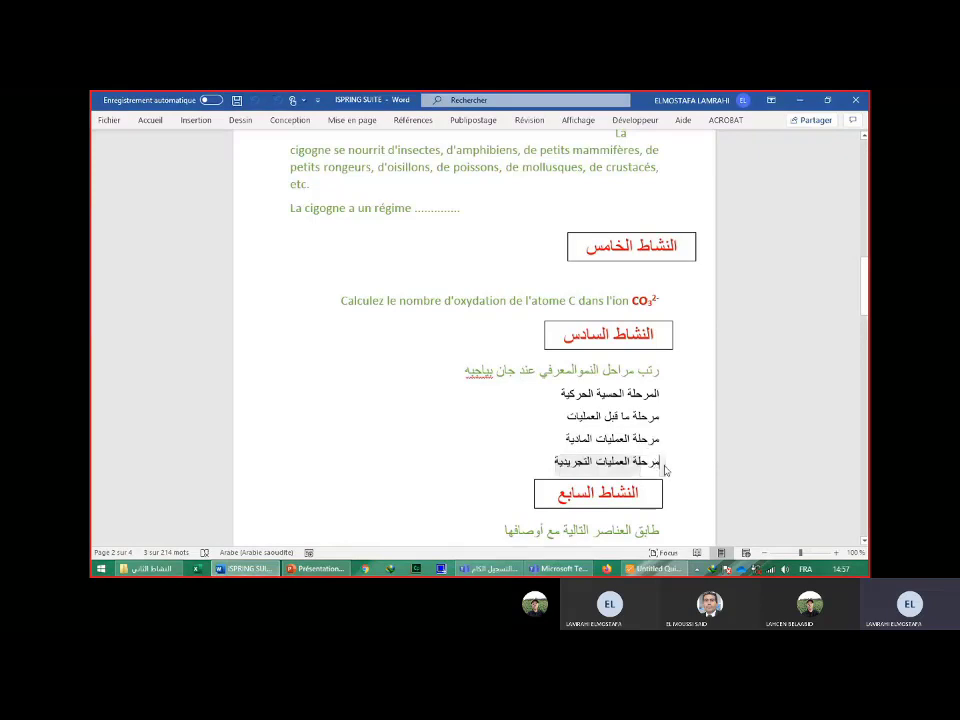
{"action": "right_click", "coordinate": [661, 466]}
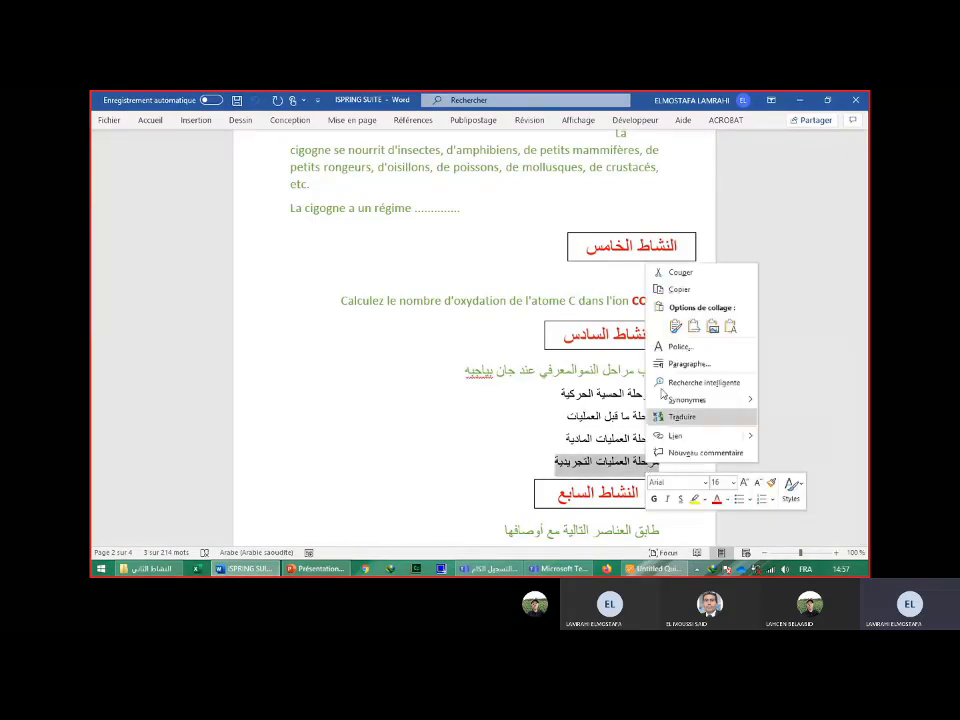
{"action": "left_click", "coordinate": [678, 292]}
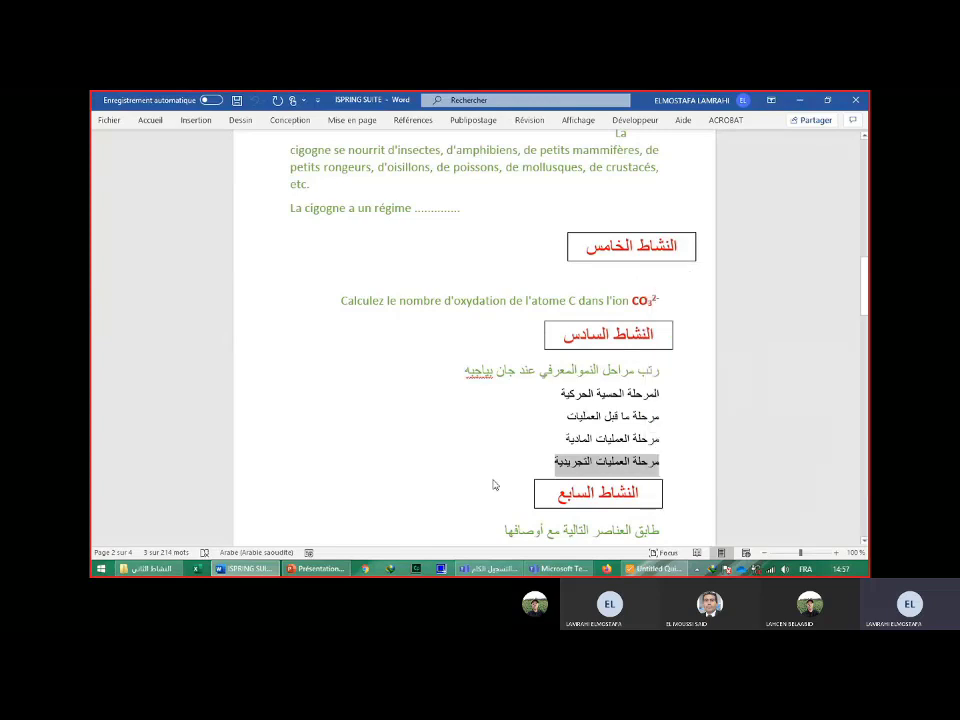
{"action": "left_click", "coordinate": [650, 570]}
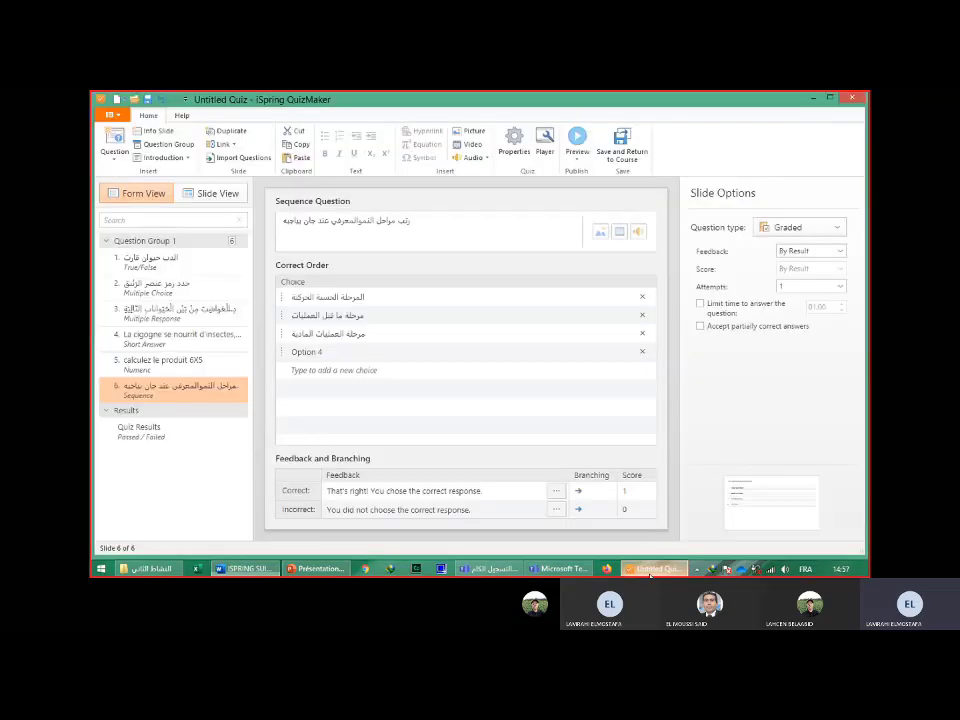
{"action": "left_click", "coordinate": [296, 352]}
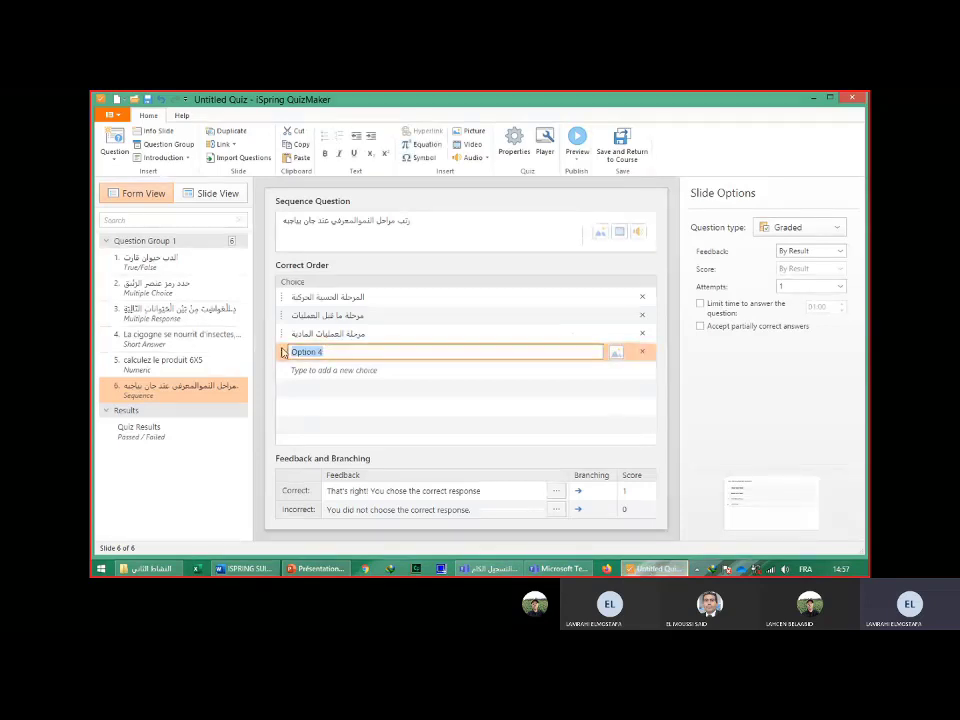
{"action": "right_click", "coordinate": [292, 351]}
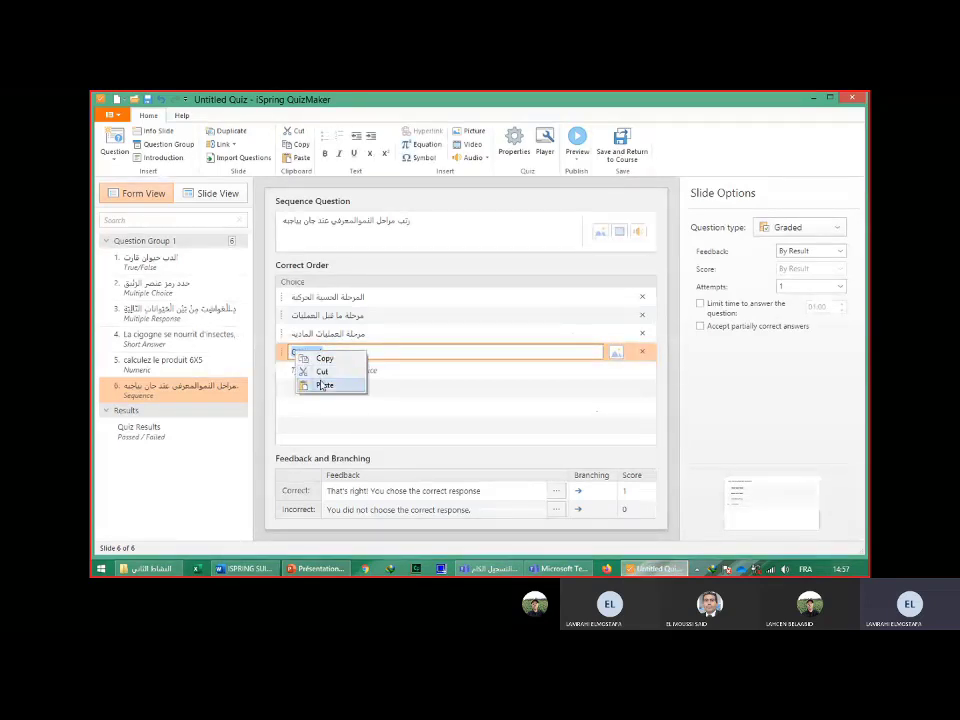
{"action": "left_click", "coordinate": [322, 385]}
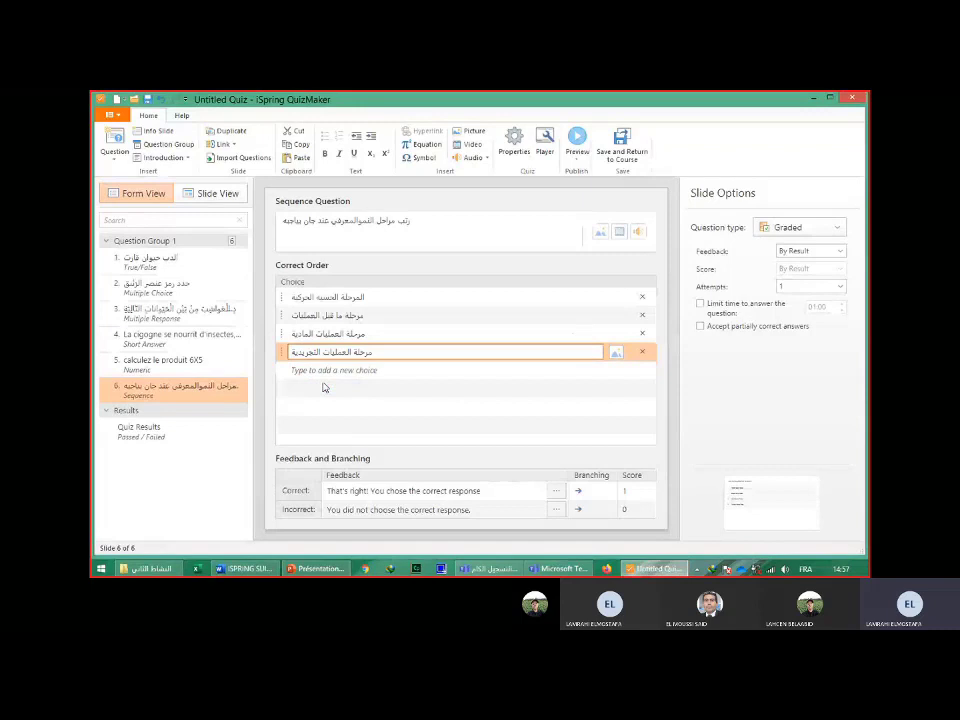
Preview the sequence slide, move "المرحلة الحسية الحركية" to first place, submit the order to check the feedback, and close the preview.
{"action": "left_click", "coordinate": [577, 162]}
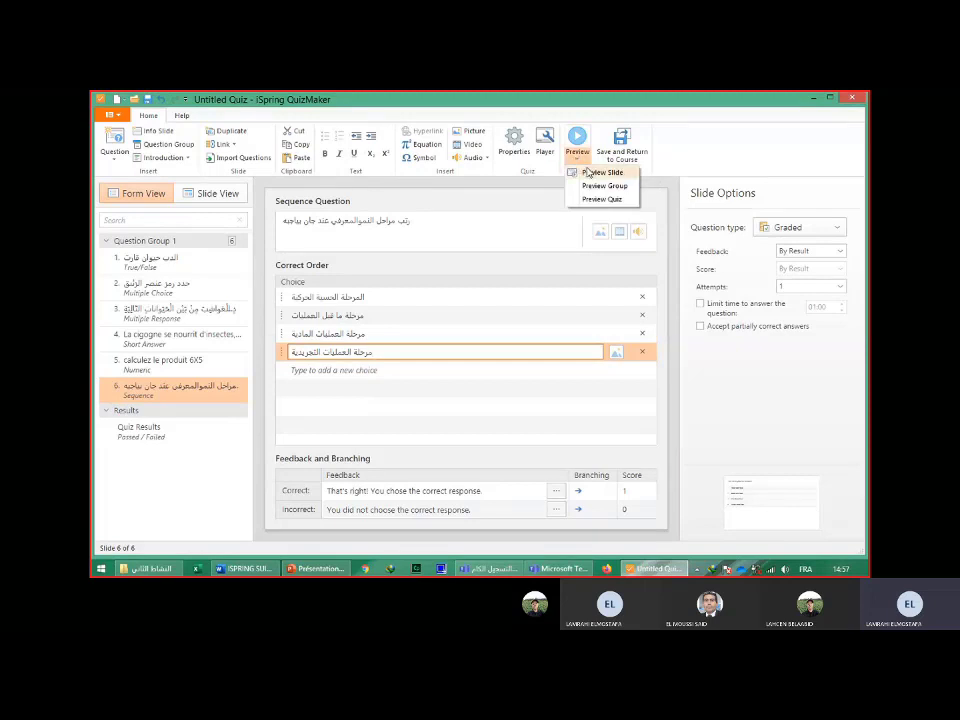
{"action": "left_click", "coordinate": [592, 173]}
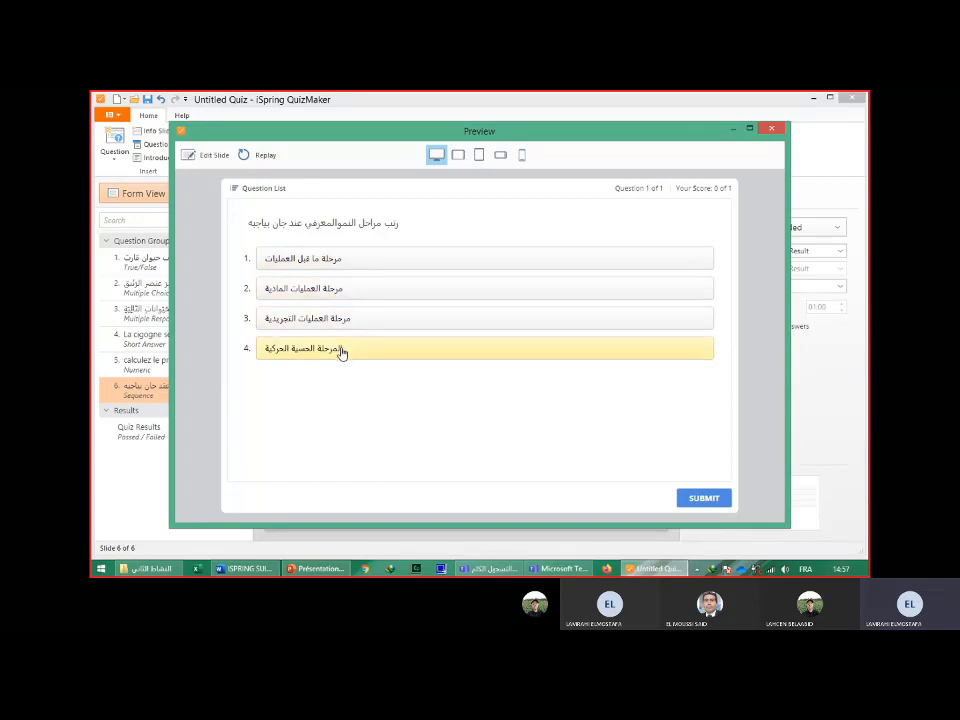
{"action": "left_click_drag", "start_coordinate": [339, 351], "coordinate": [360, 260]}
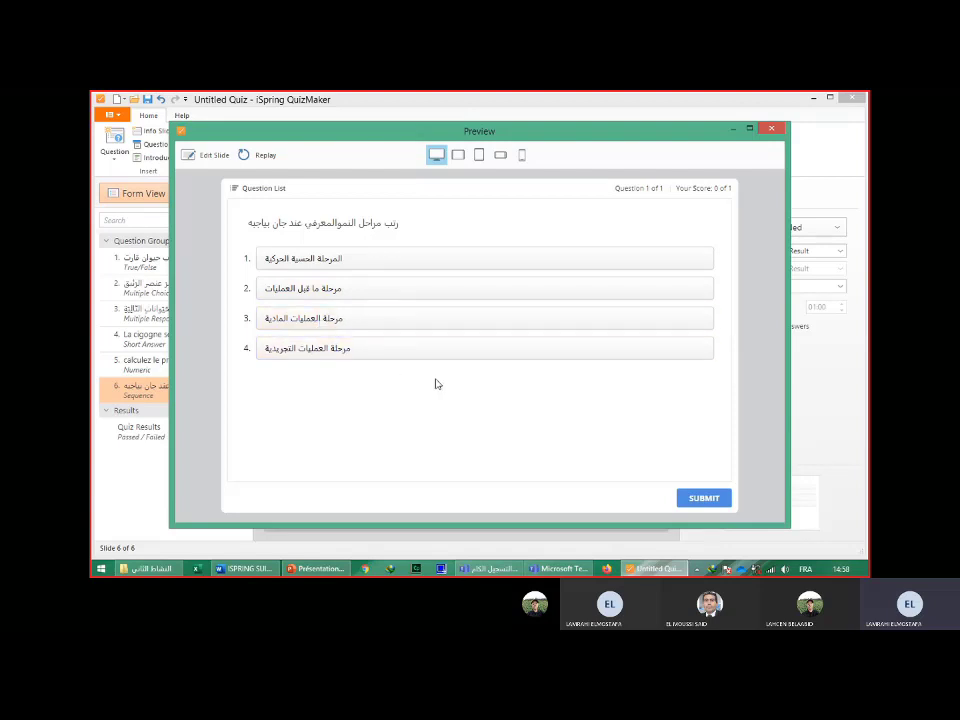
{"action": "left_click", "coordinate": [690, 498]}
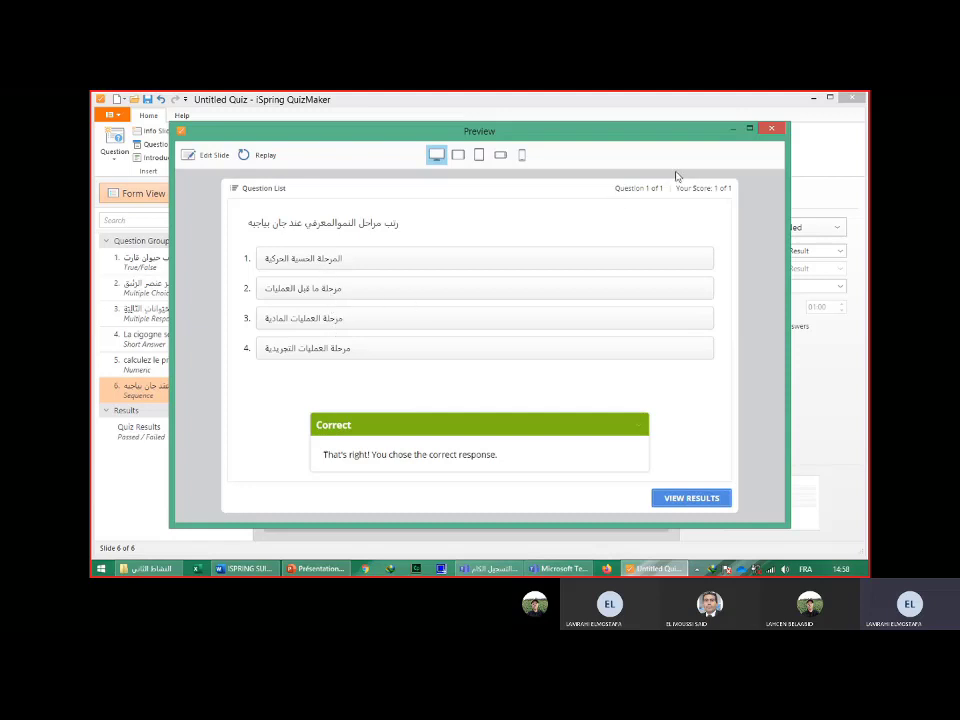
{"action": "left_click", "coordinate": [772, 131]}
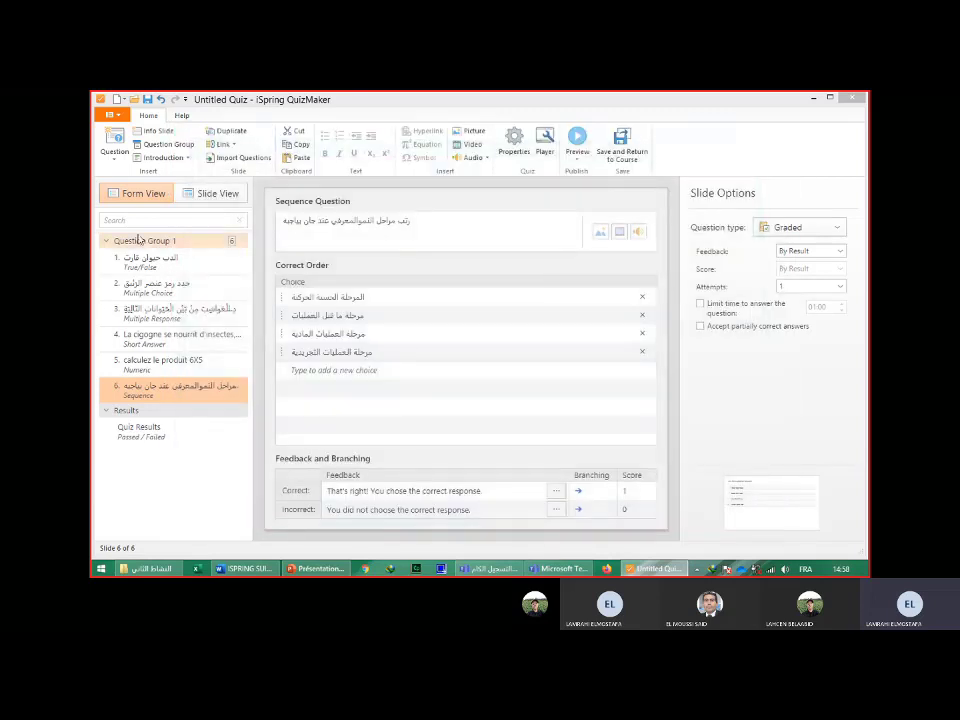
Add a Matching question to the quiz and replace its question text with "طابق العناصر التالية مع أوصافها" copied from the Word document.
{"action": "left_click", "coordinate": [114, 150]}
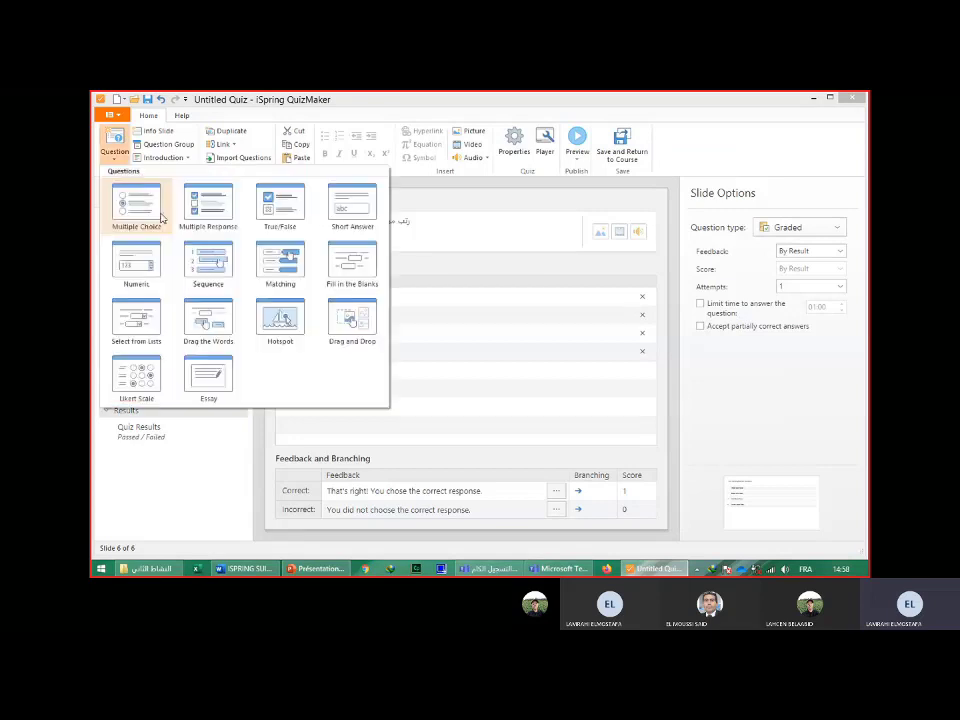
{"action": "left_click", "coordinate": [281, 262]}
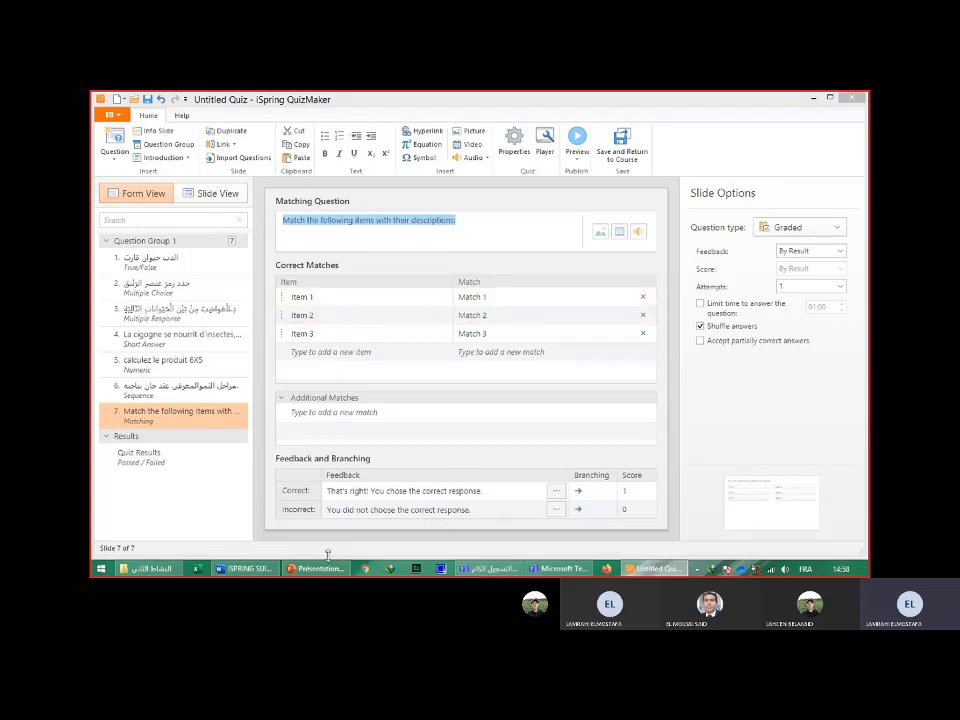
{"action": "left_click", "coordinate": [258, 572]}
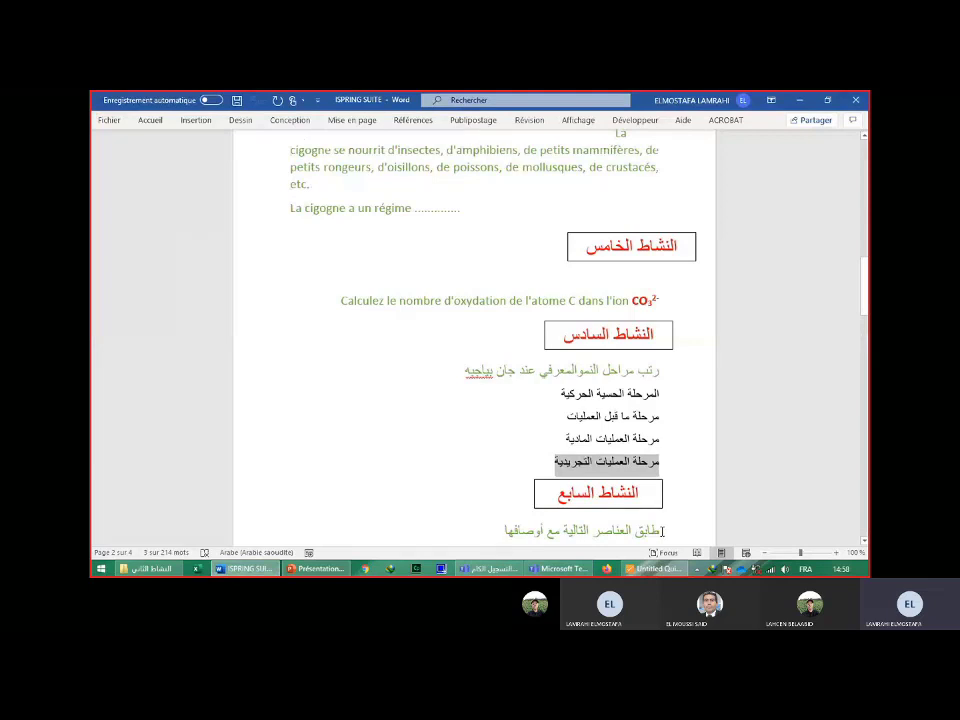
{"action": "left_click_drag", "start_coordinate": [660, 530], "coordinate": [506, 531]}
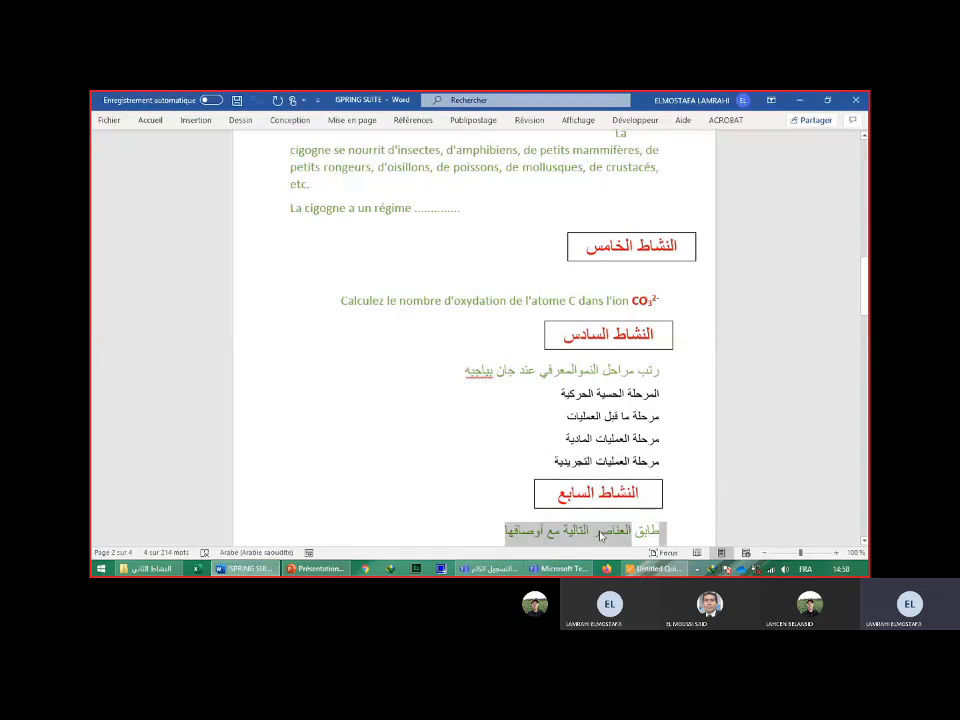
{"action": "right_click", "coordinate": [589, 538]}
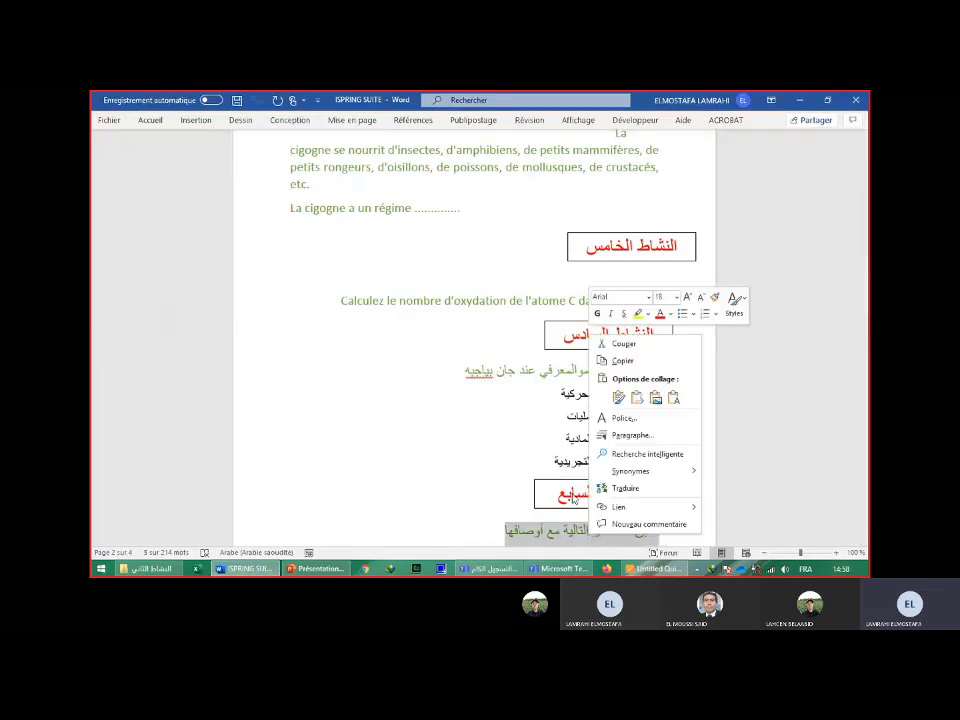
{"action": "left_click", "coordinate": [621, 362]}
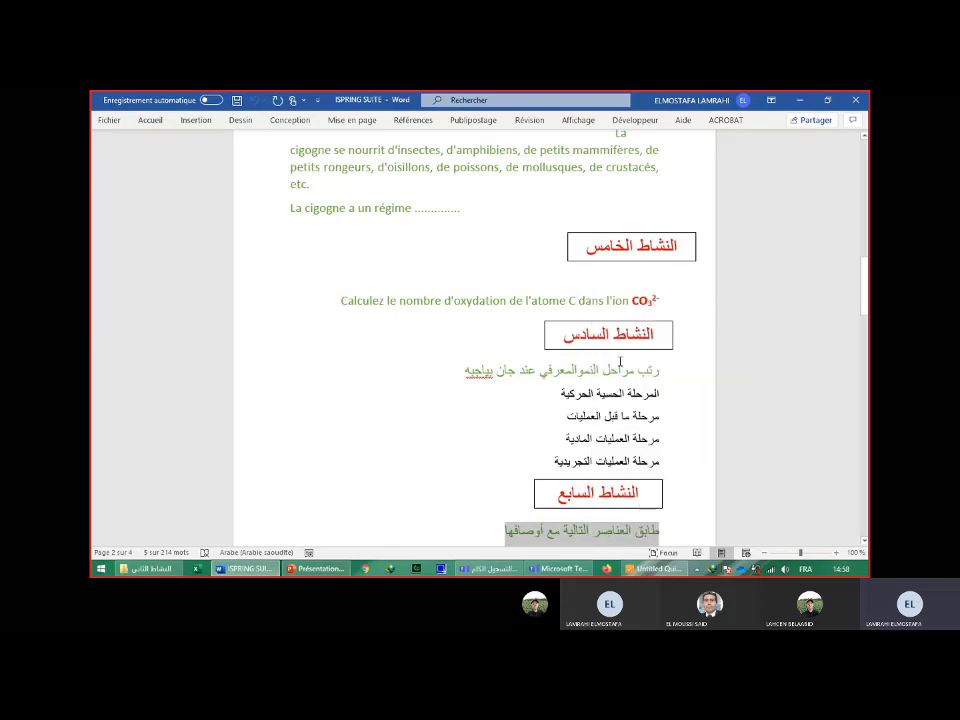
{"action": "left_click", "coordinate": [648, 572]}
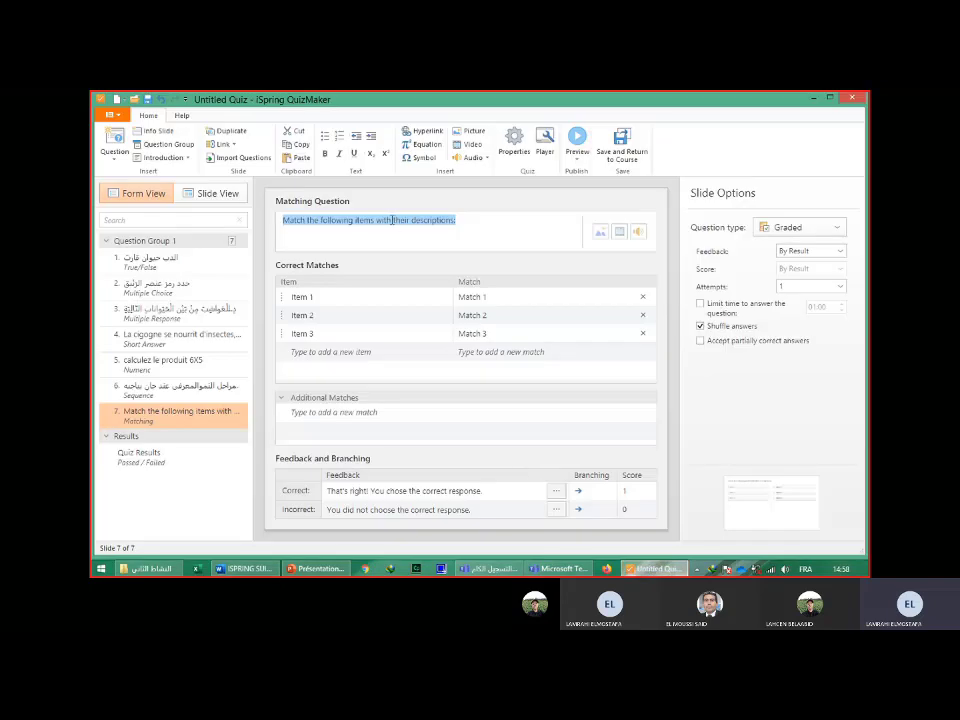
{"action": "right_click", "coordinate": [390, 221]}
{"action": "left_click", "coordinate": [418, 253]}
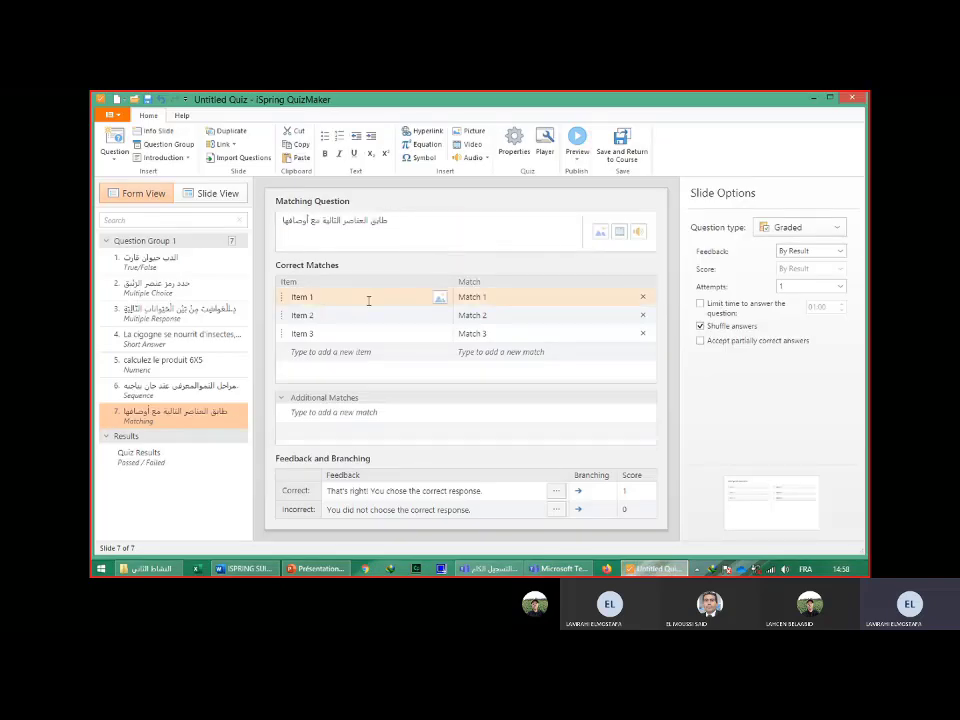
Add the picture Image8 from the desktop's "ispring suite" folder to Item 1 of the matching question.
{"action": "left_click", "coordinate": [440, 300]}
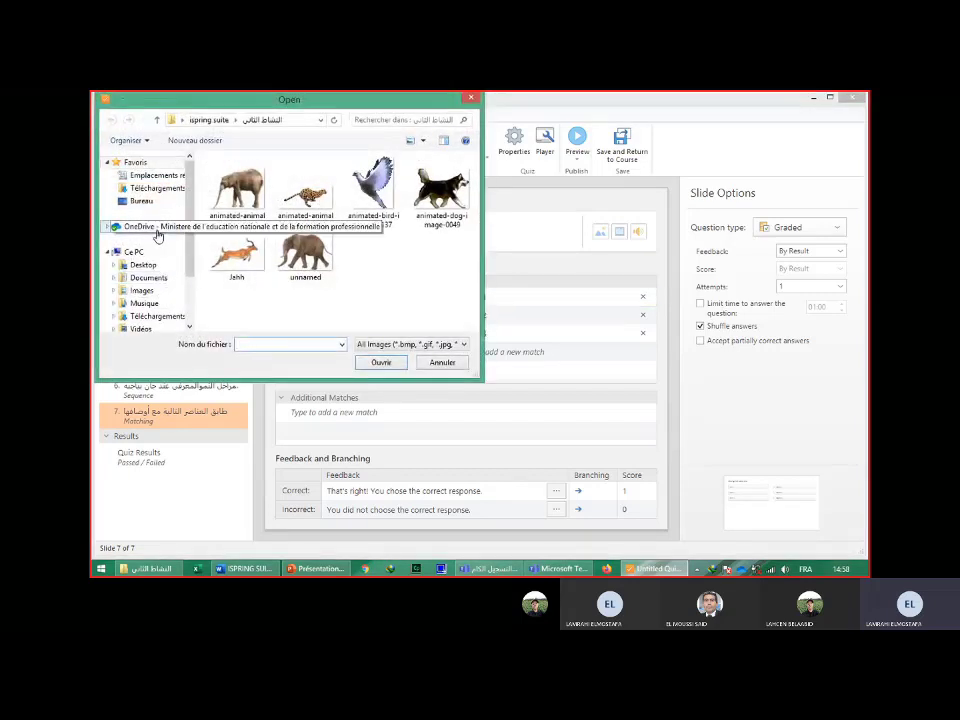
{"action": "left_click", "coordinate": [108, 226]}
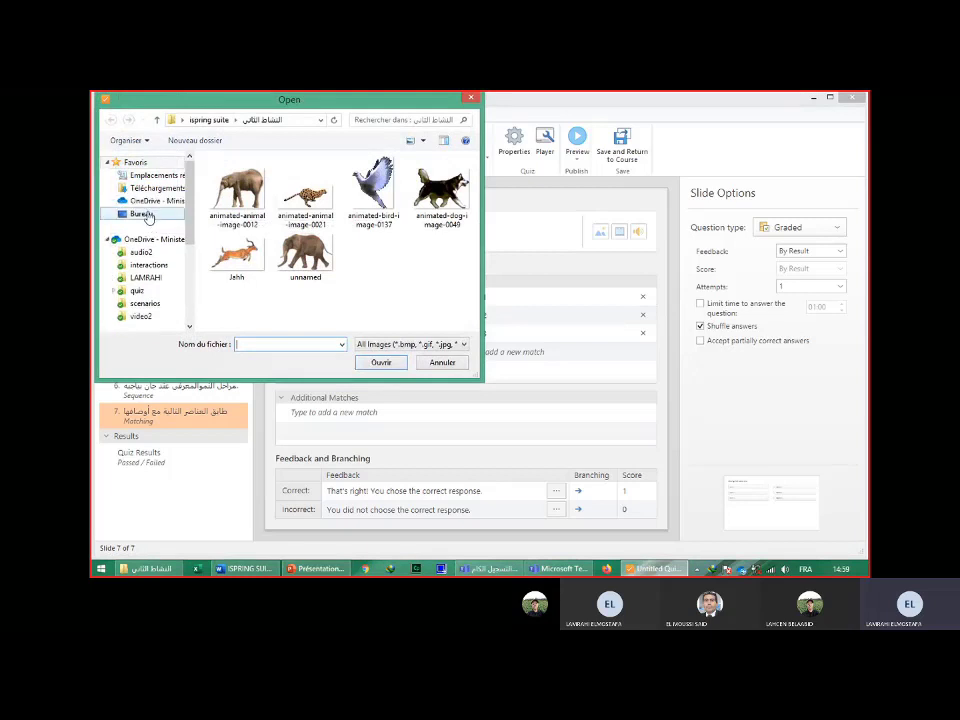
{"action": "left_click", "coordinate": [148, 214]}
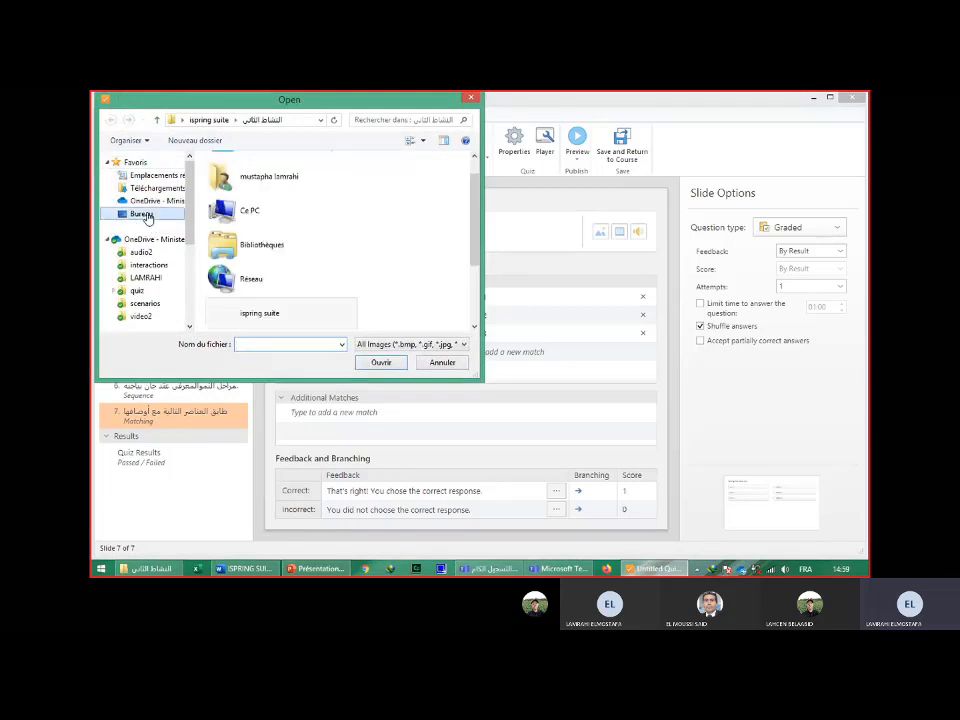
{"action": "double_click", "coordinate": [282, 319]}
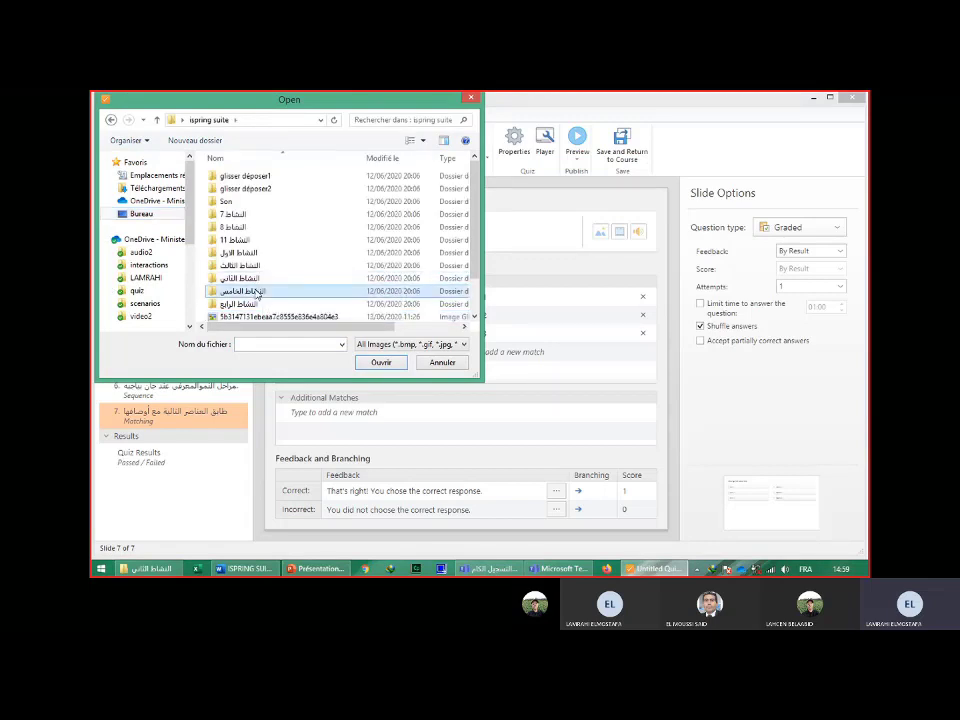
{"action": "double_click", "coordinate": [257, 292]}
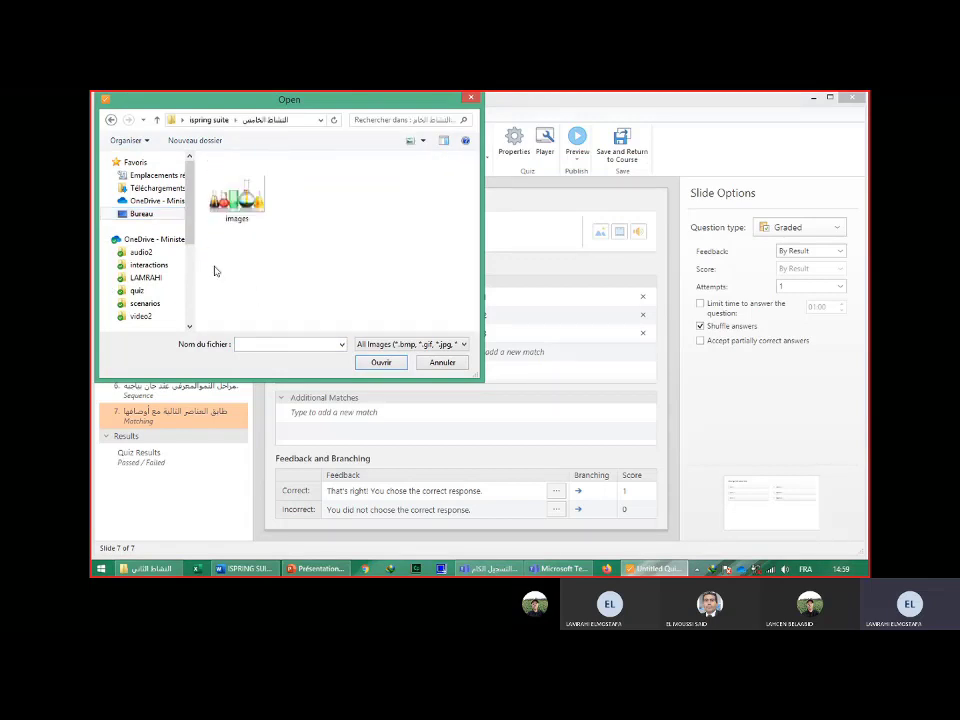
{"action": "left_click", "coordinate": [111, 121]}
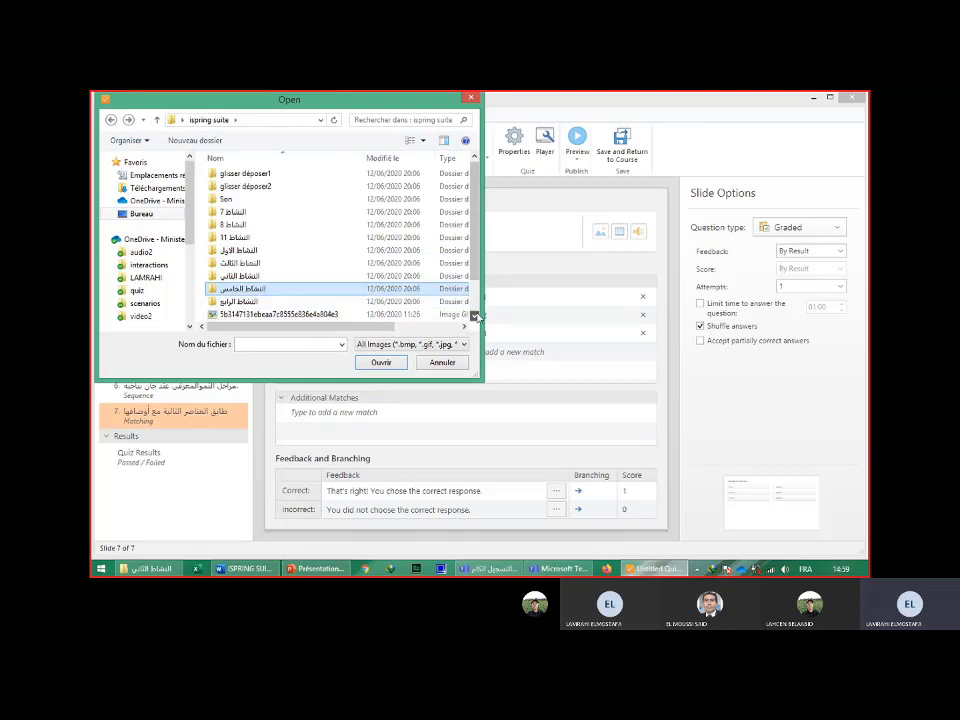
{"action": "scroll", "coordinate": [477, 316], "scroll_direction": "down", "scroll_amount": 1}
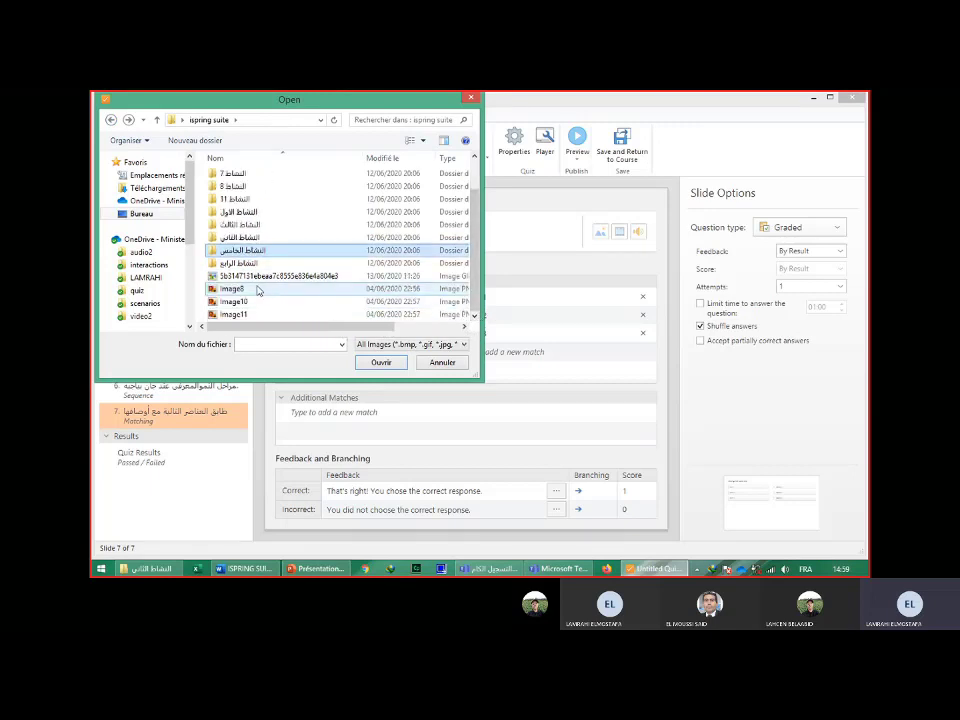
{"action": "left_click", "coordinate": [249, 291]}
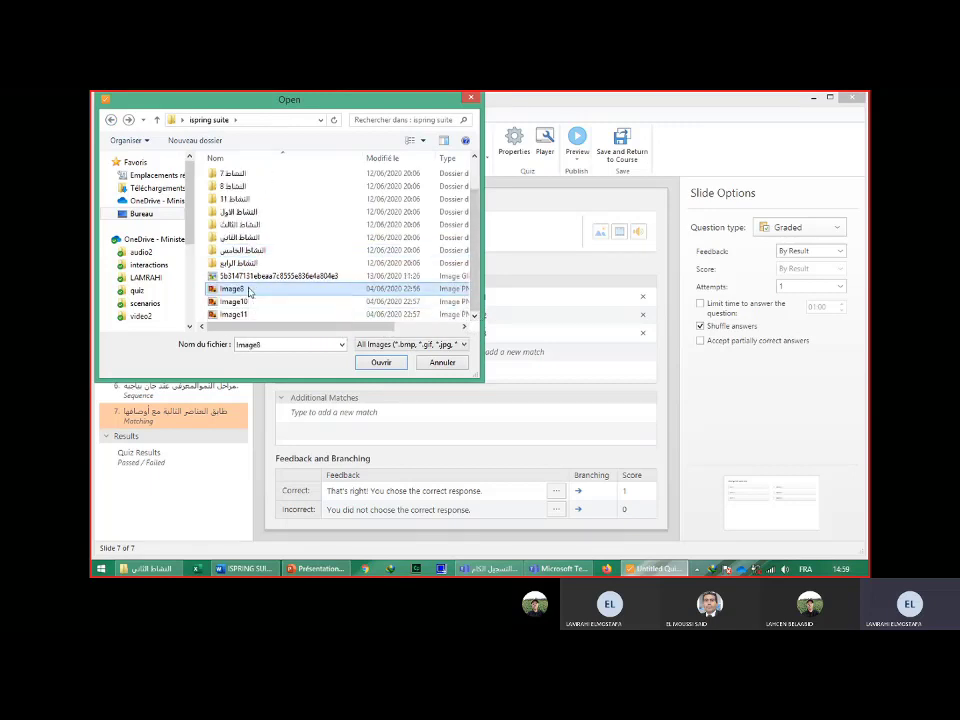
{"action": "left_click", "coordinate": [381, 364]}
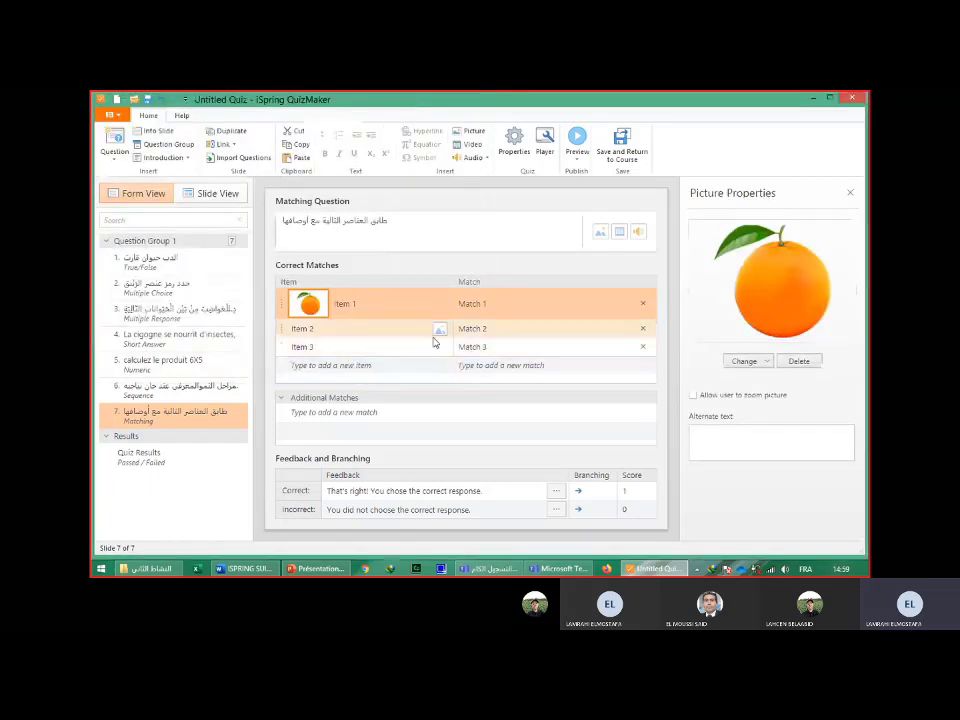
Add the picture Image10 from the "ispring suite" folder to Item 2 of the matching question.
{"action": "left_click", "coordinate": [439, 332]}
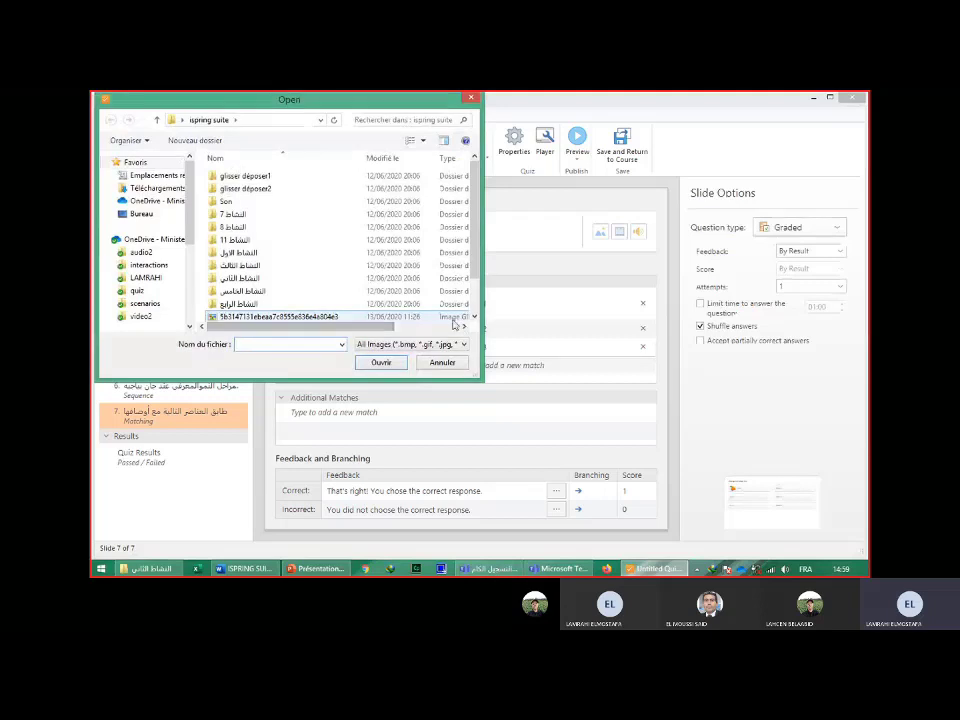
{"action": "scroll", "coordinate": [474, 316], "scroll_direction": "down", "scroll_amount": 1}
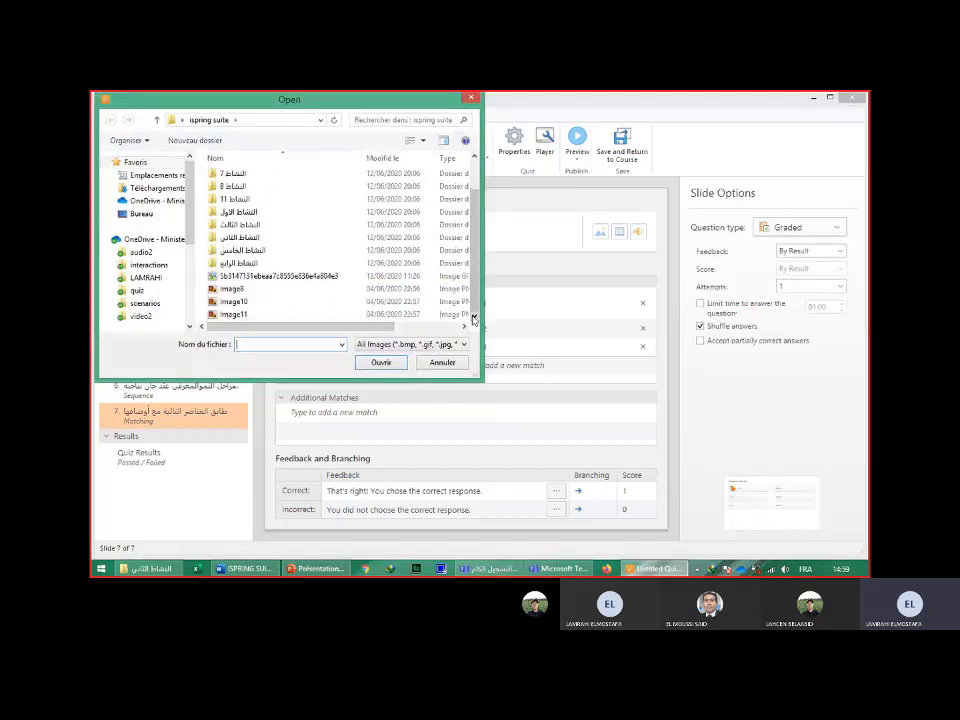
{"action": "left_click", "coordinate": [274, 303]}
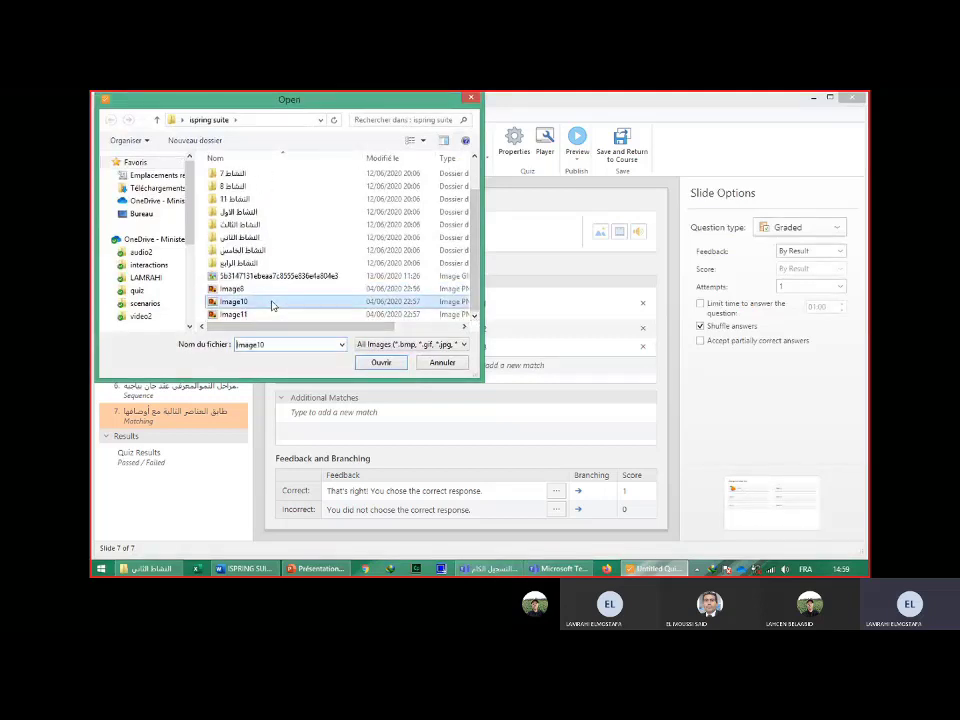
{"action": "left_click", "coordinate": [388, 363]}
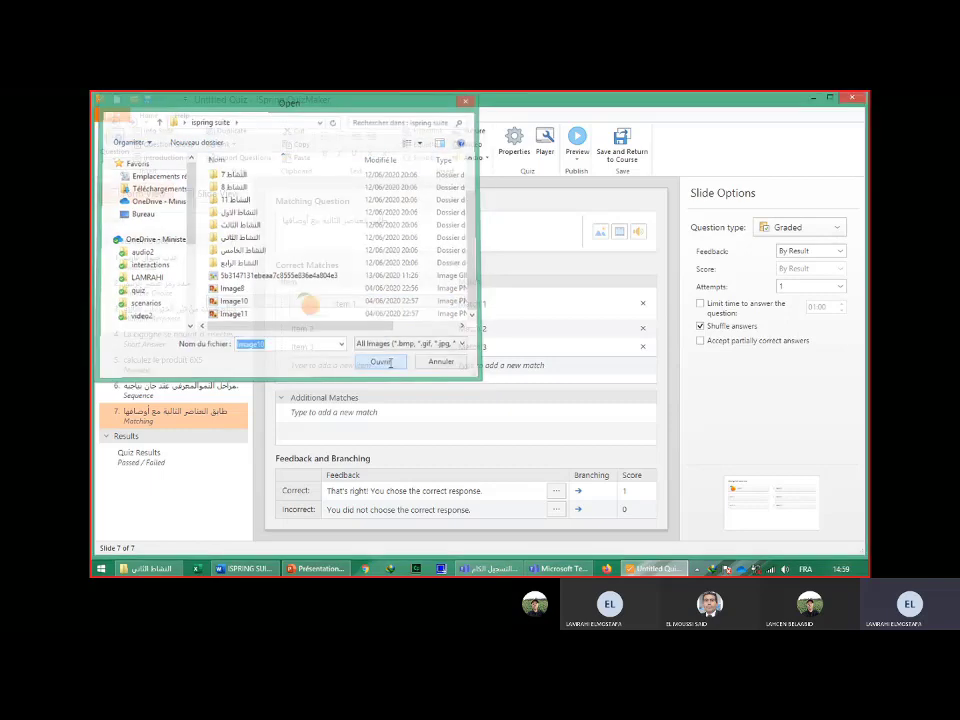
Add the picture Image11 from the "ispring suite" folder to Item 3 of the matching question.
{"action": "left_click", "coordinate": [435, 366]}
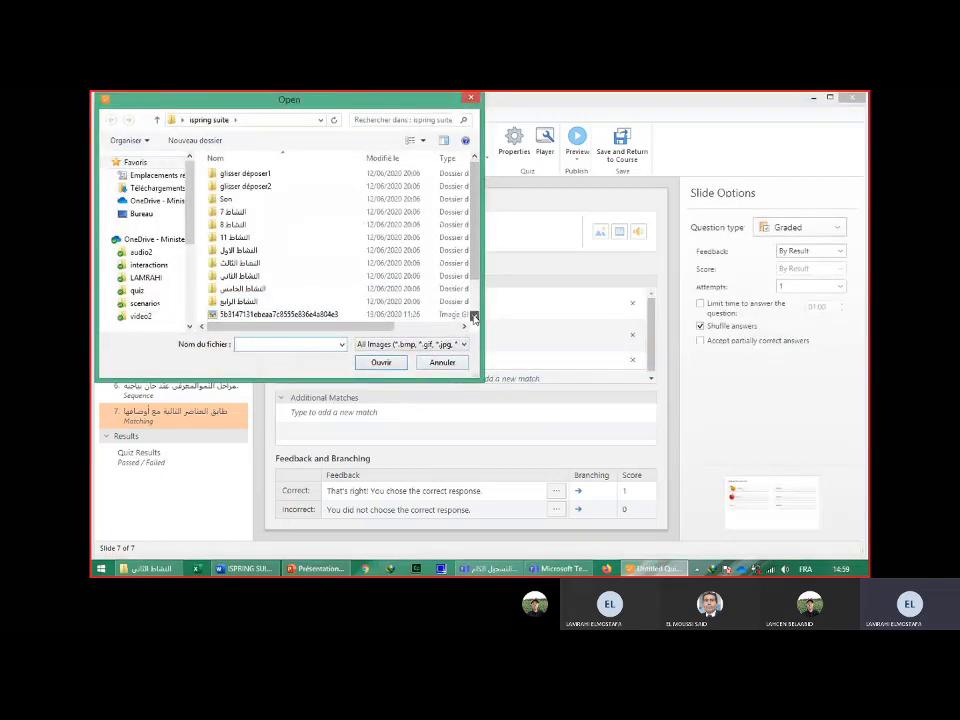
{"action": "scroll", "coordinate": [474, 317], "scroll_direction": "down", "scroll_amount": 1}
{"action": "left_click", "coordinate": [240, 314]}
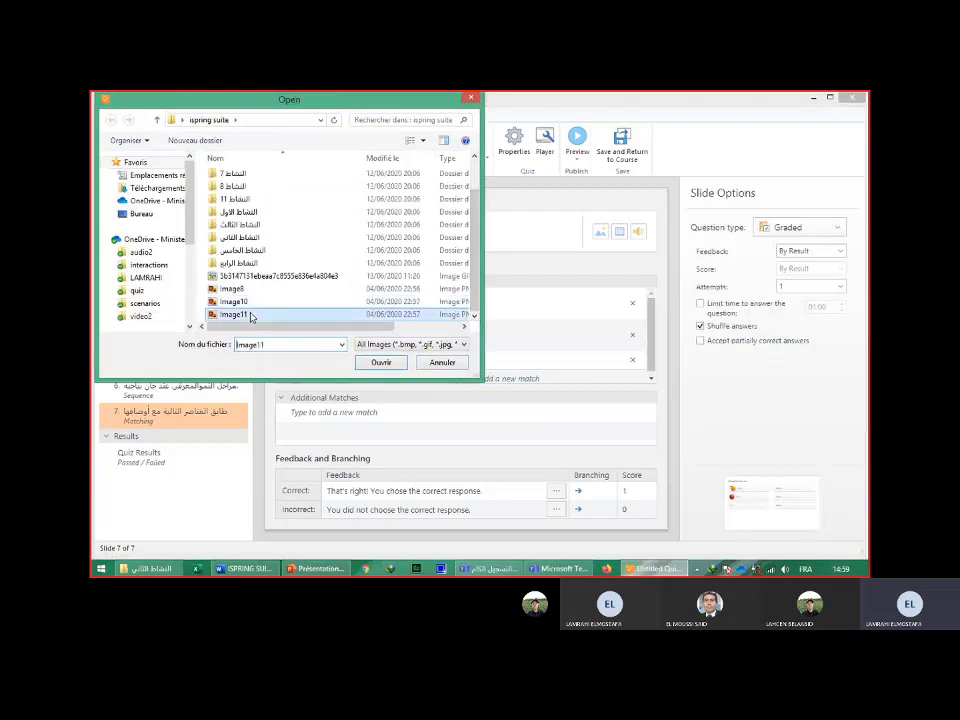
{"action": "left_click", "coordinate": [382, 363]}
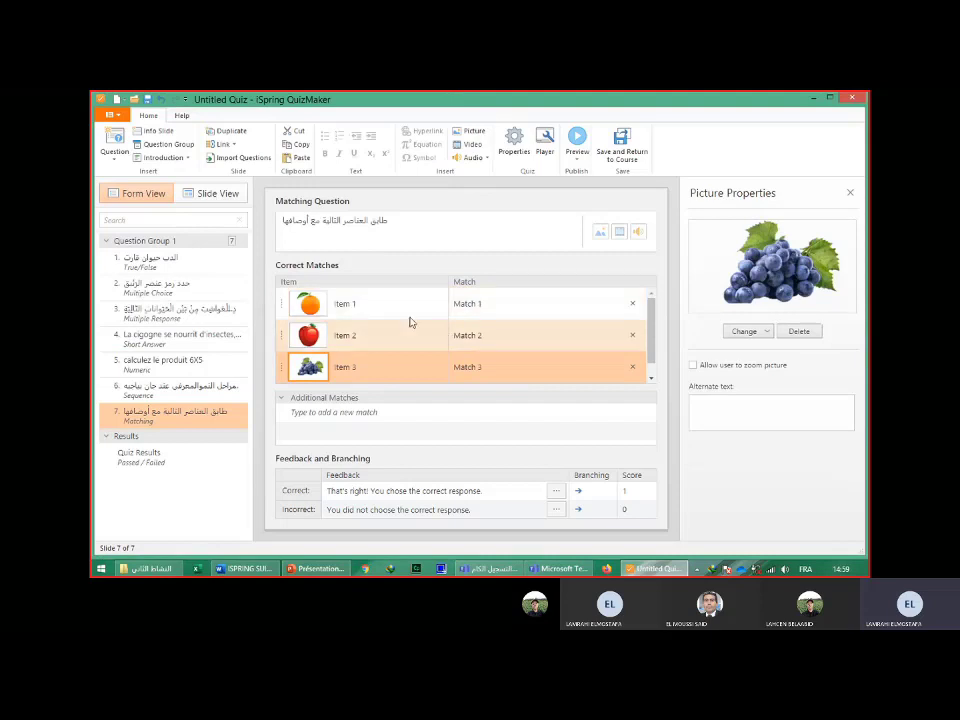
Delete the placeholder texts Item 1, Item 2 and Item 3 so that only the fruit pictures remain as items.
{"action": "left_click", "coordinate": [359, 302]}
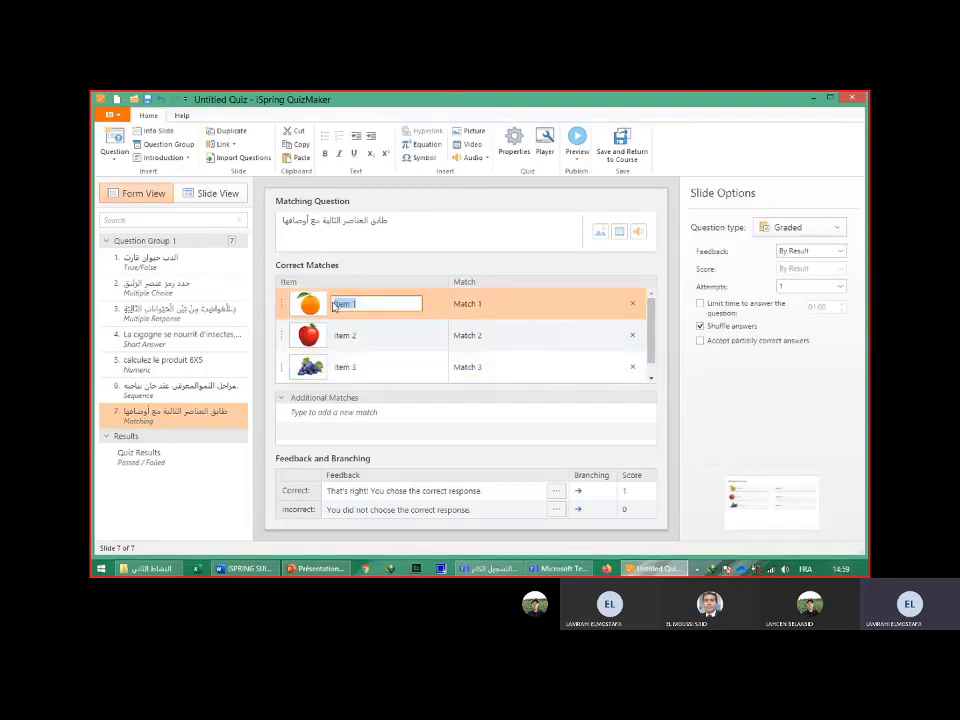
{"action": "key", "text": "BackSpace"}
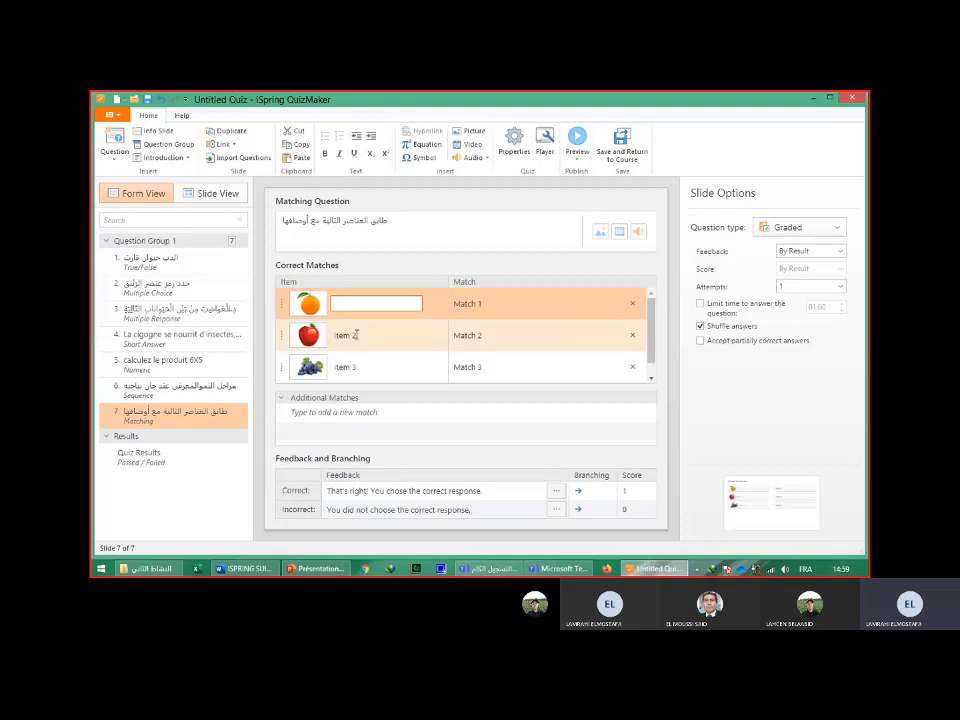
{"action": "left_click", "coordinate": [340, 336]}
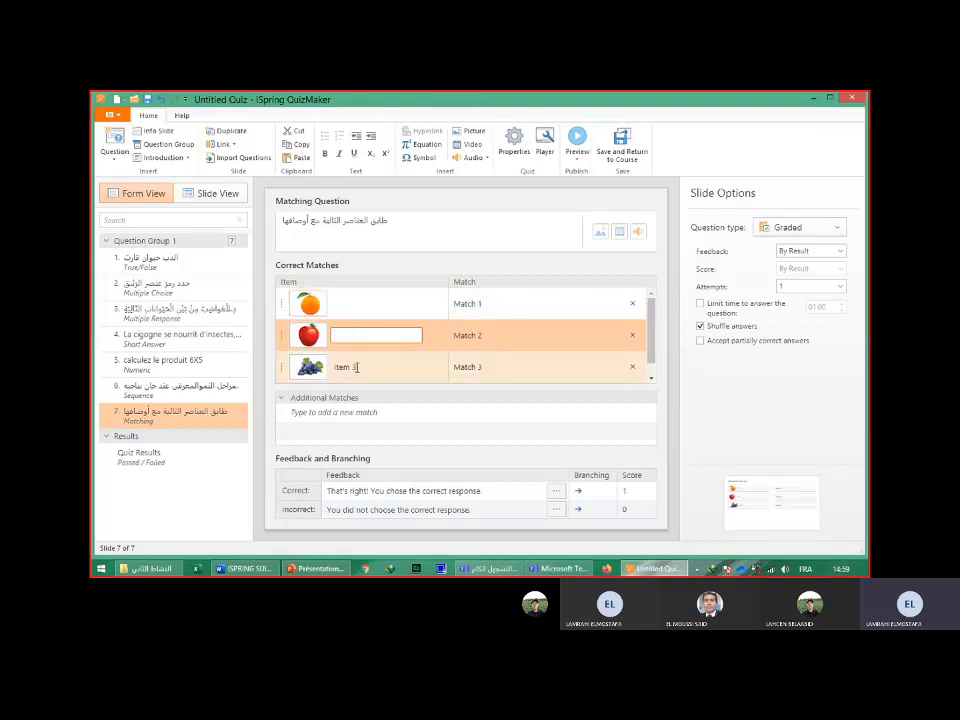
{"action": "left_click", "coordinate": [355, 367]}
{"action": "key", "text": "BackSpace"}
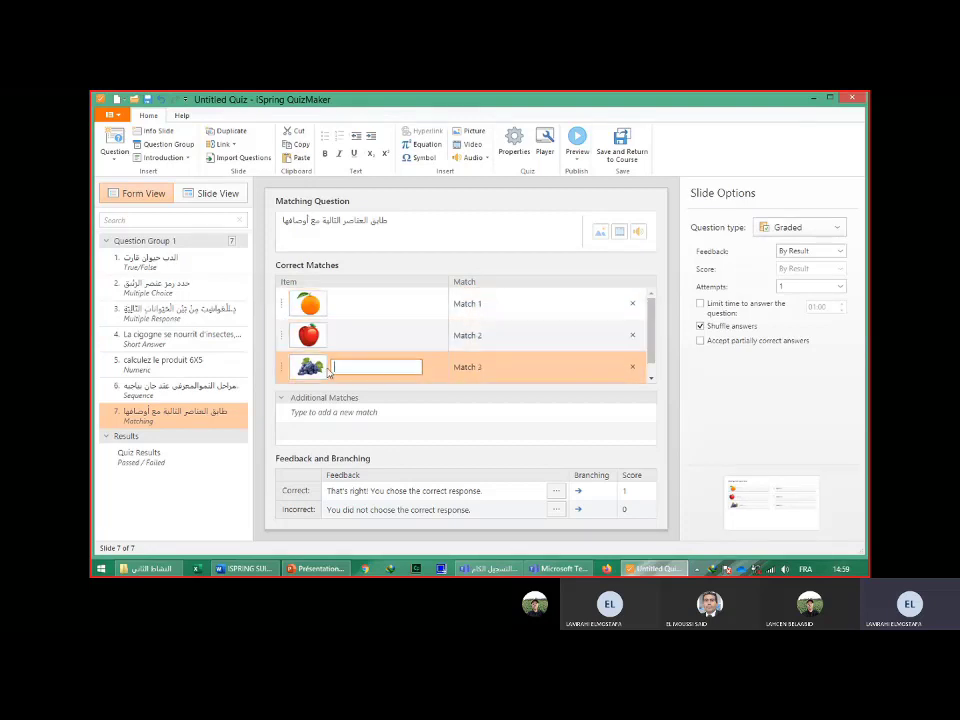
Replace the Match 1 text beside the orange picture with "برتقالة".
{"action": "left_click", "coordinate": [485, 304]}
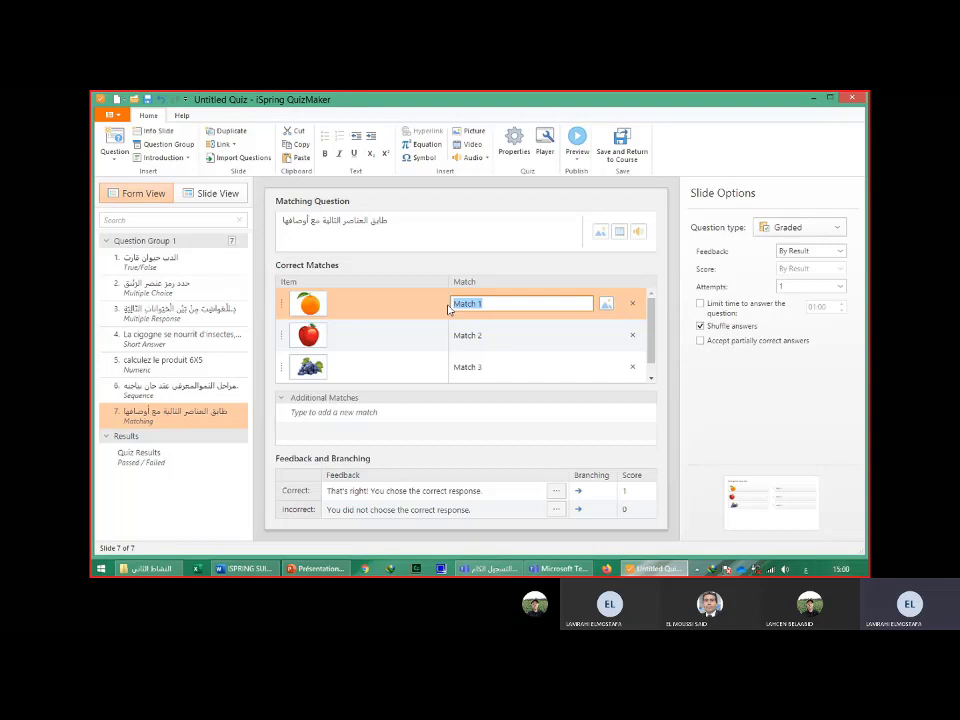
{"action": "type", "text": "لرتق"}
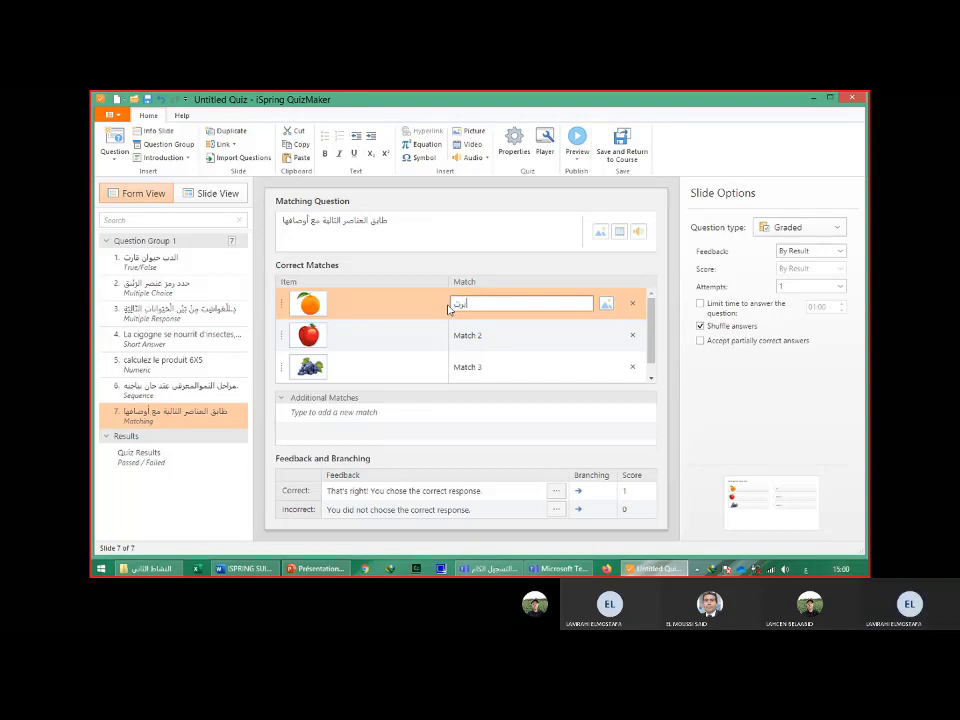
{"action": "type", "text": "ال"}
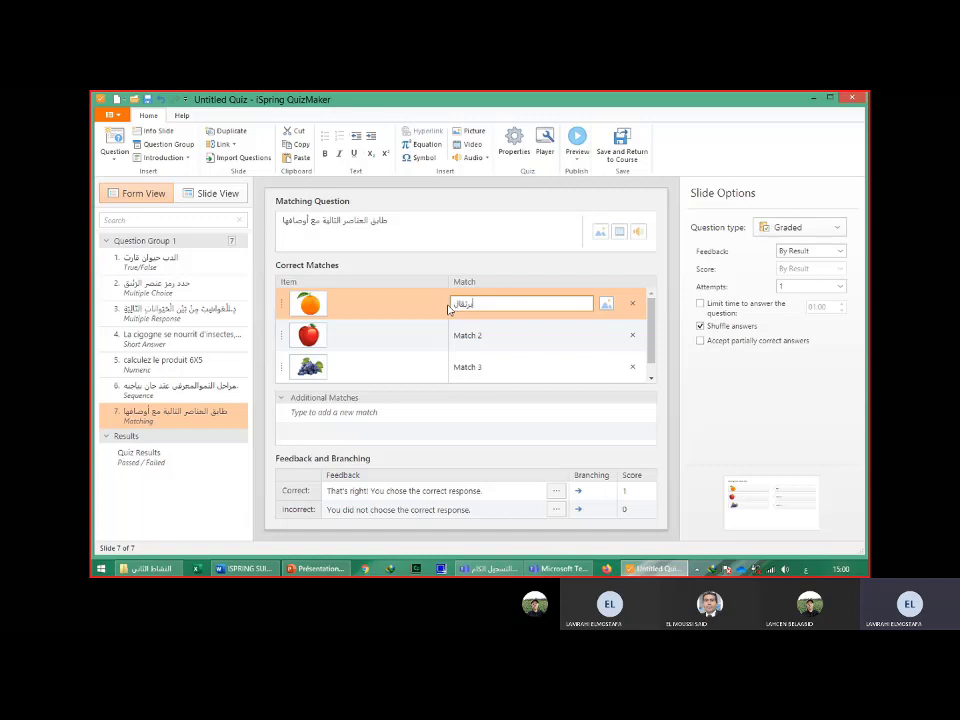
{"action": "type", "text": "ة"}
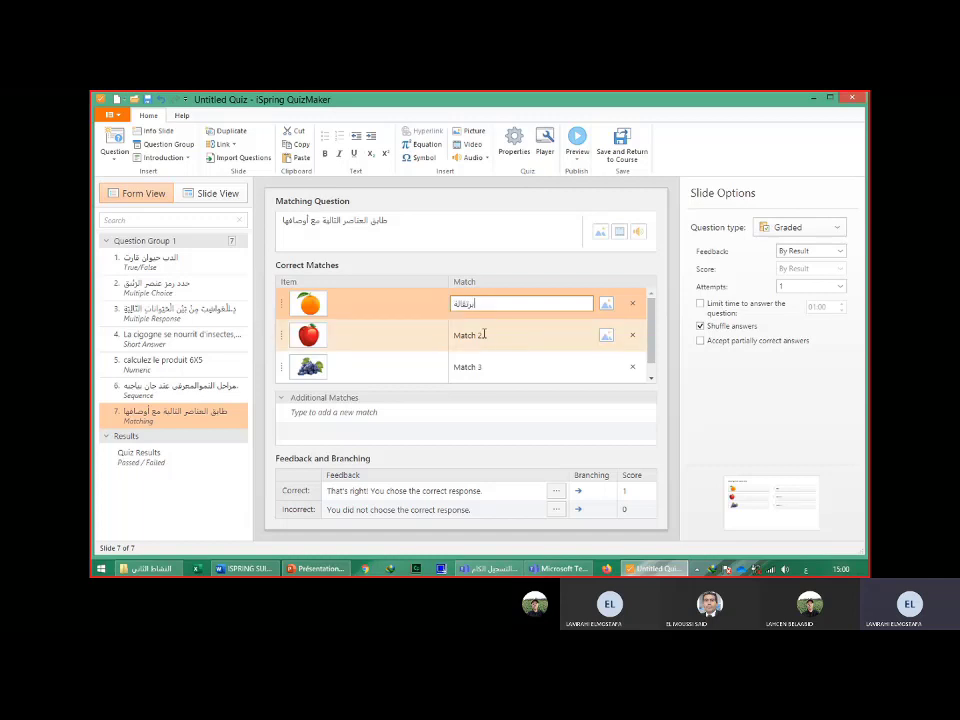
Set the match for the apple picture to "تفاحة" and the match for the grapes picture to "عنب".
{"action": "left_click", "coordinate": [456, 336]}
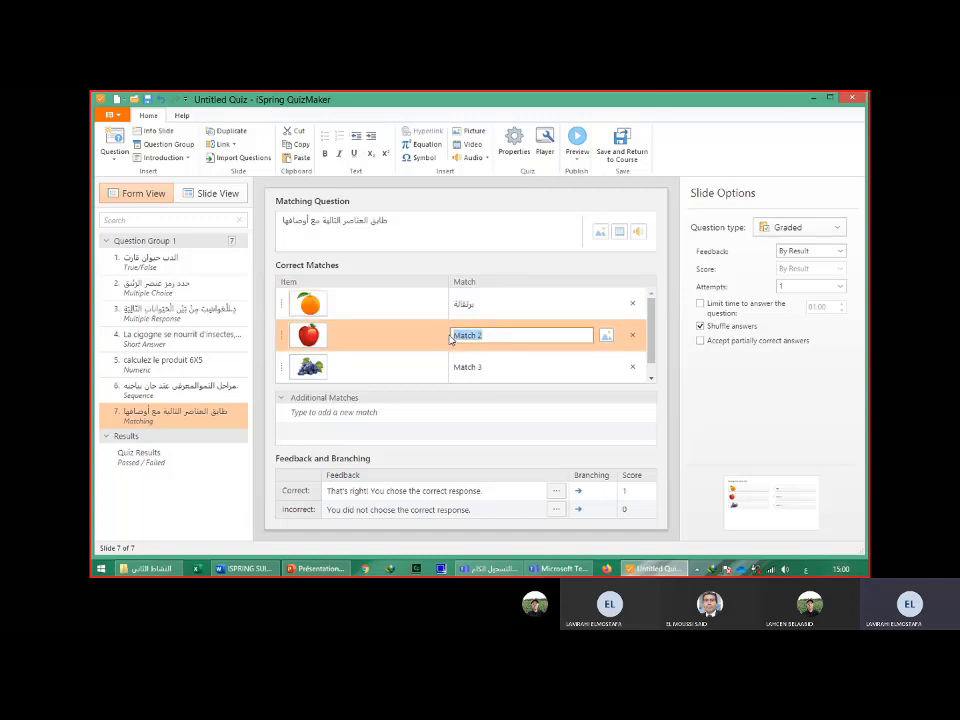
{"action": "type", "text": "تفا"}
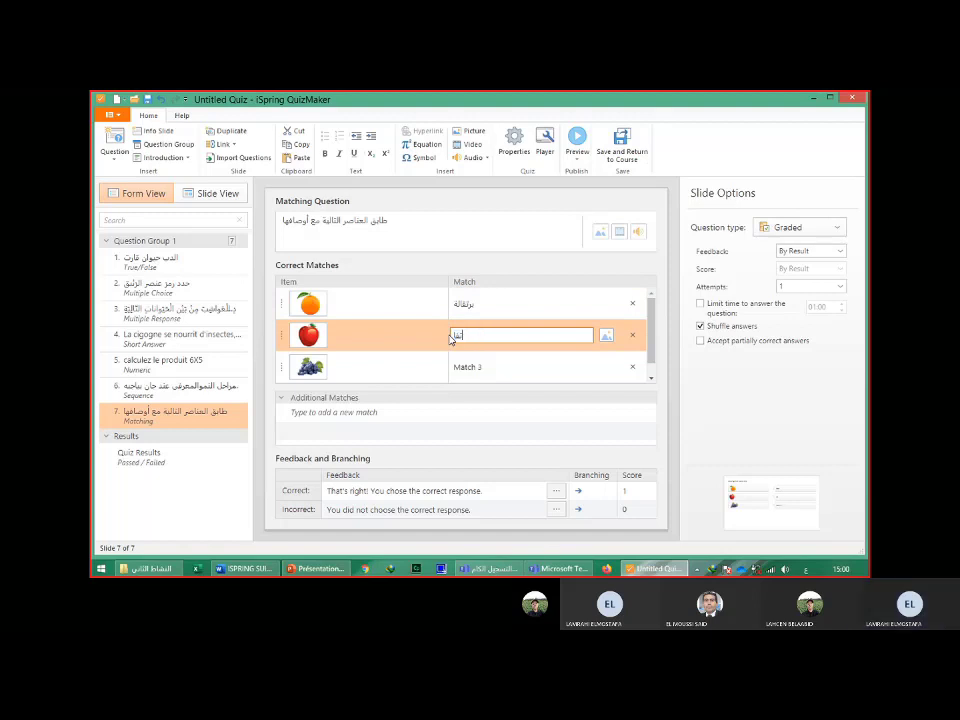
{"action": "type", "text": "حه"}
{"action": "key", "text": "Return"}
{"action": "left_click", "coordinate": [483, 367]}
{"action": "left_click_drag", "start_coordinate": [483, 367], "coordinate": [450, 372]}
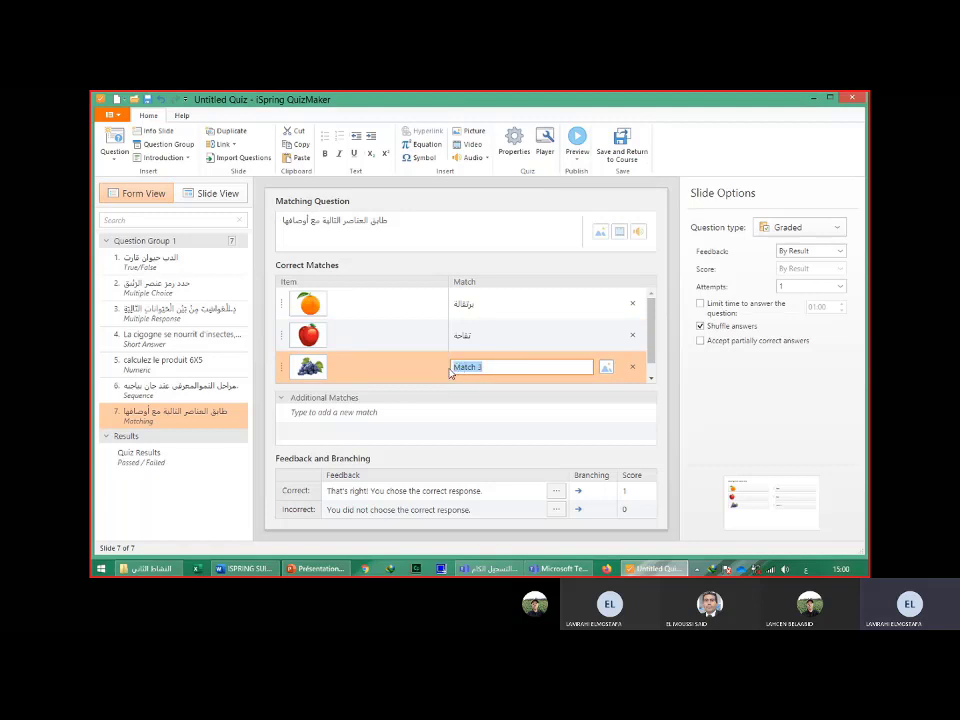
{"action": "type", "text": "عن"}
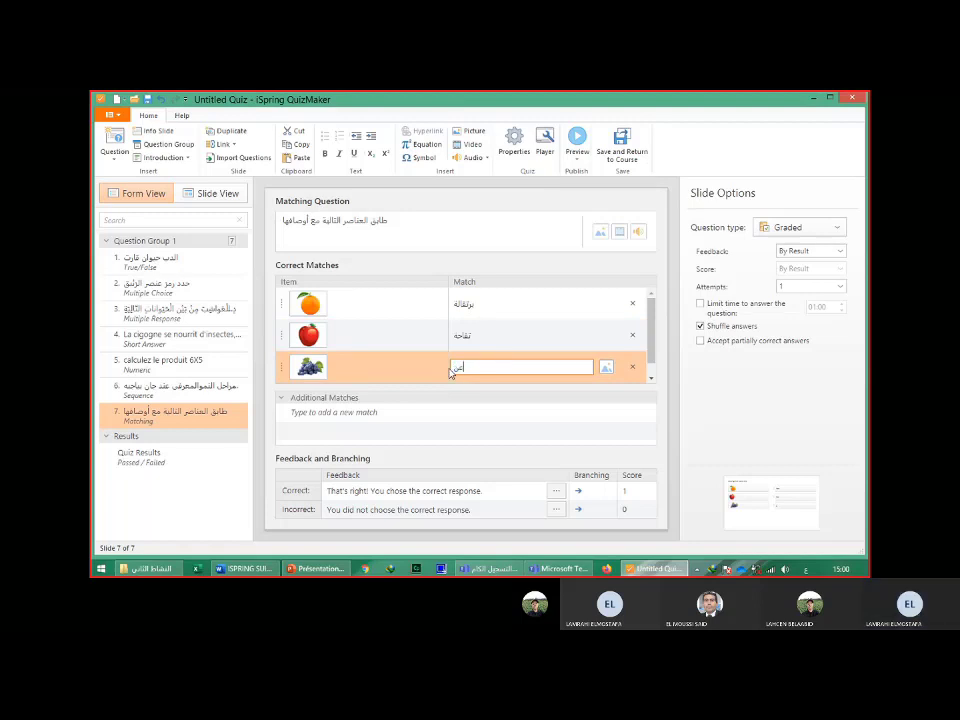
{"action": "type", "text": "ب"}
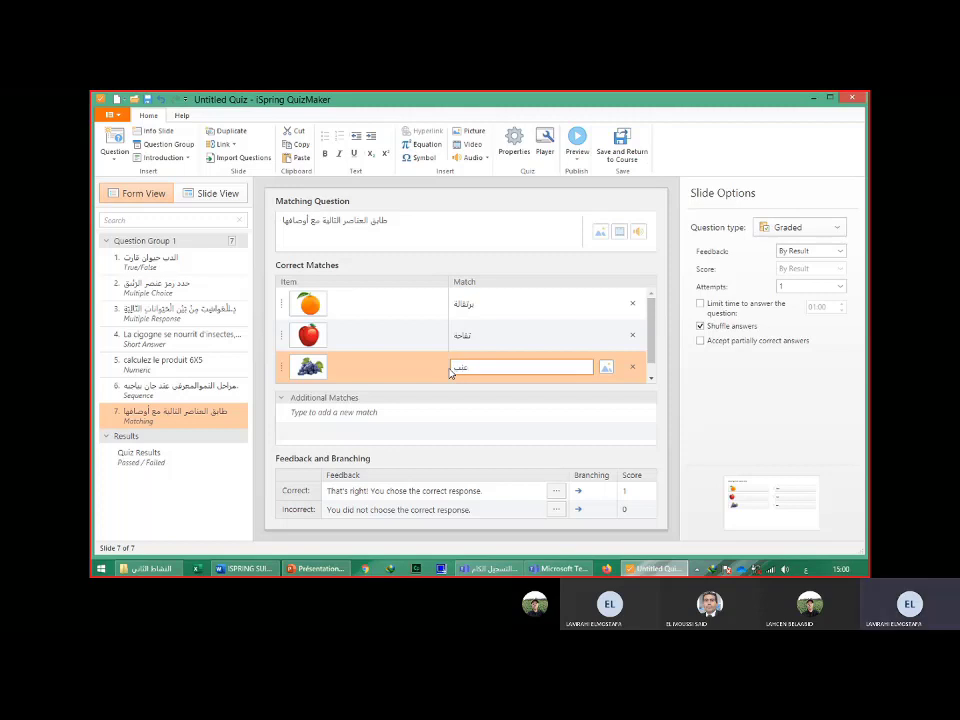
Preview the matching slide and submit it with the apple, grapes and orange pictures each paired with their names.
{"action": "left_click", "coordinate": [577, 162]}
{"action": "left_click", "coordinate": [592, 174]}
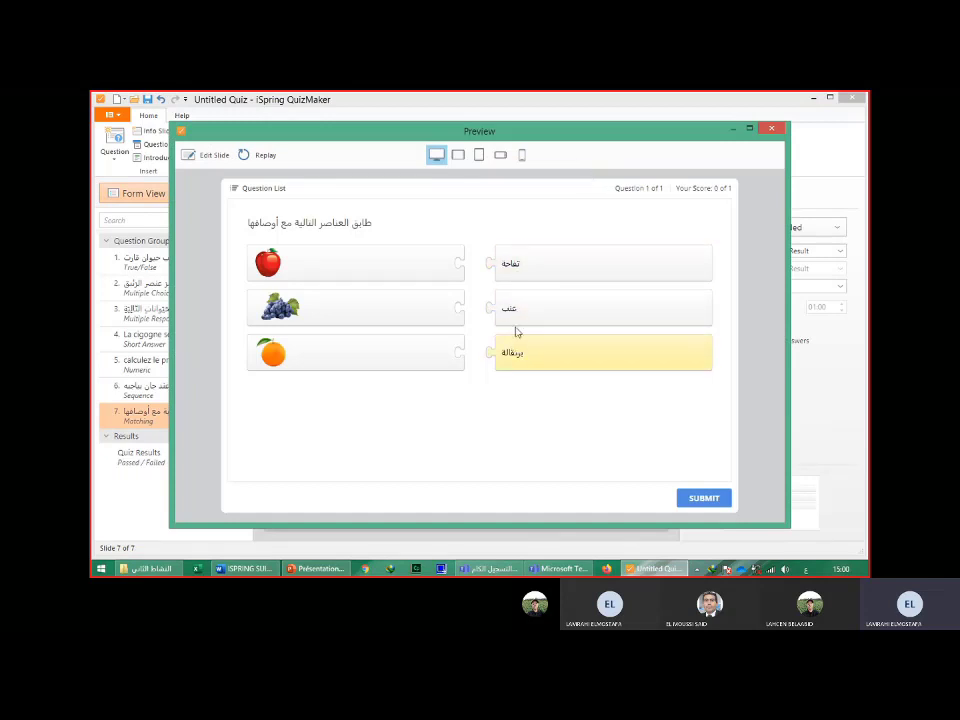
{"action": "left_click_drag", "start_coordinate": [520, 284], "coordinate": [518, 280]}
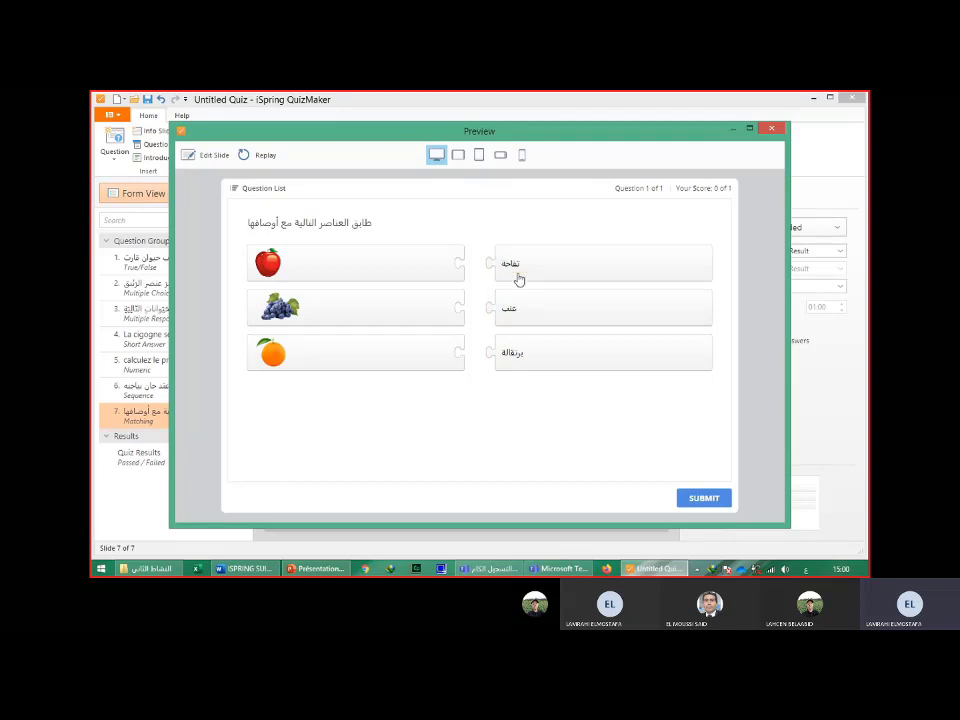
{"action": "left_click", "coordinate": [705, 500]}
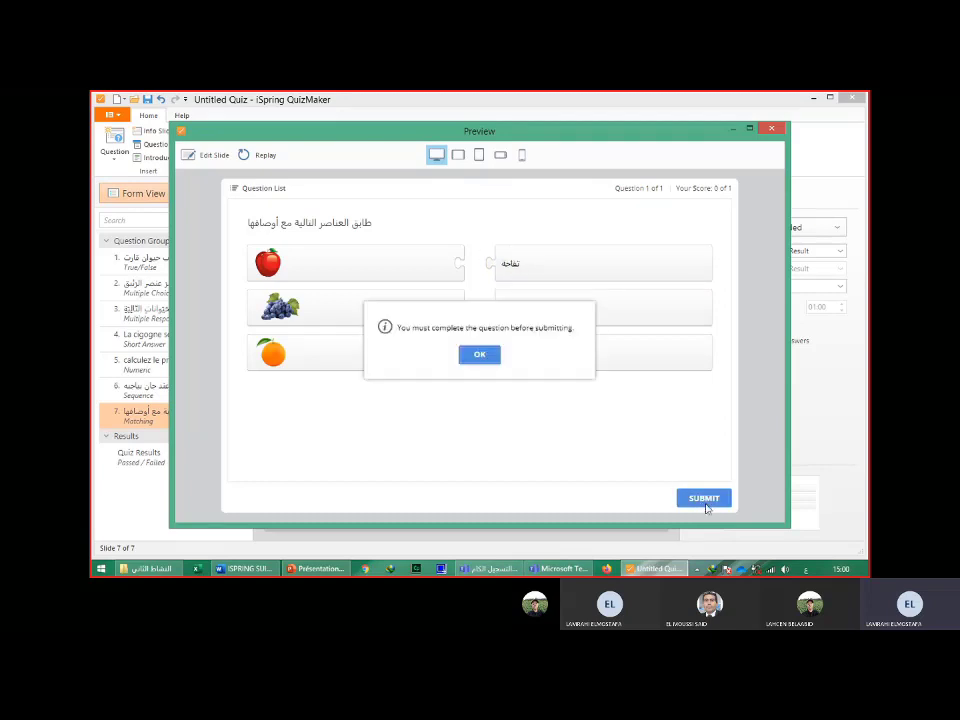
{"action": "left_click", "coordinate": [482, 357]}
{"action": "left_click_drag", "start_coordinate": [530, 279], "coordinate": [488, 312]}
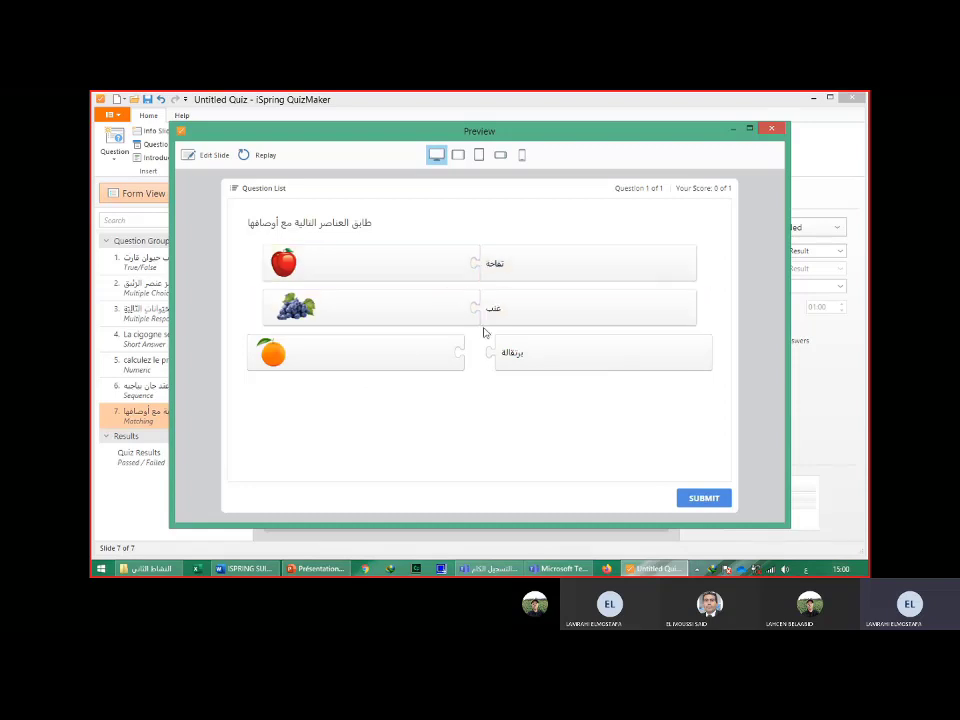
{"action": "left_click_drag", "start_coordinate": [505, 358], "coordinate": [470, 362]}
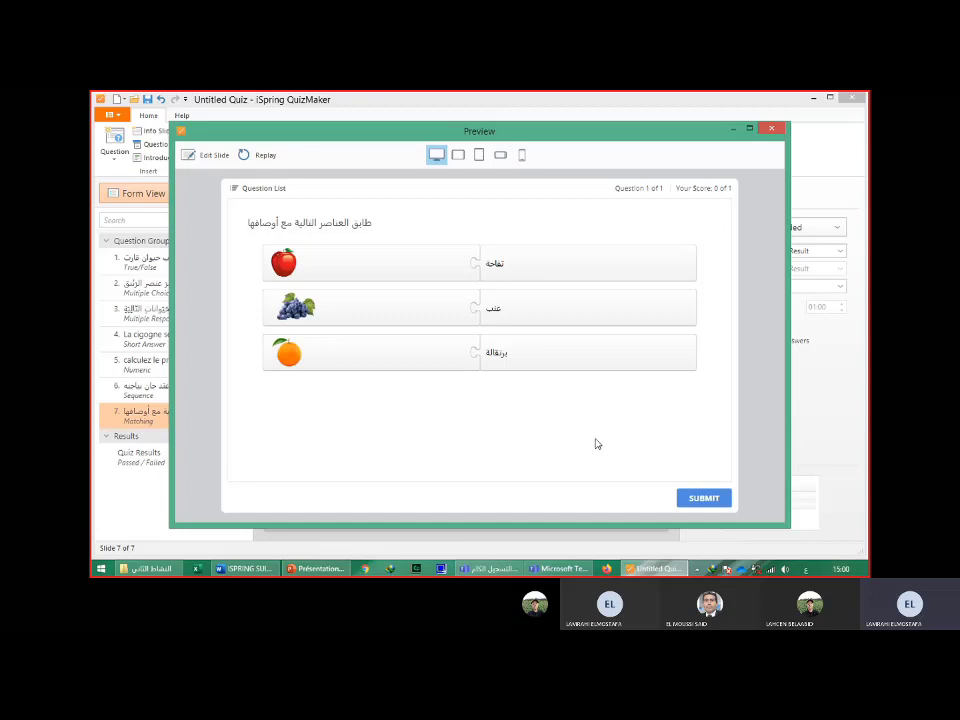
{"action": "left_click", "coordinate": [710, 499]}
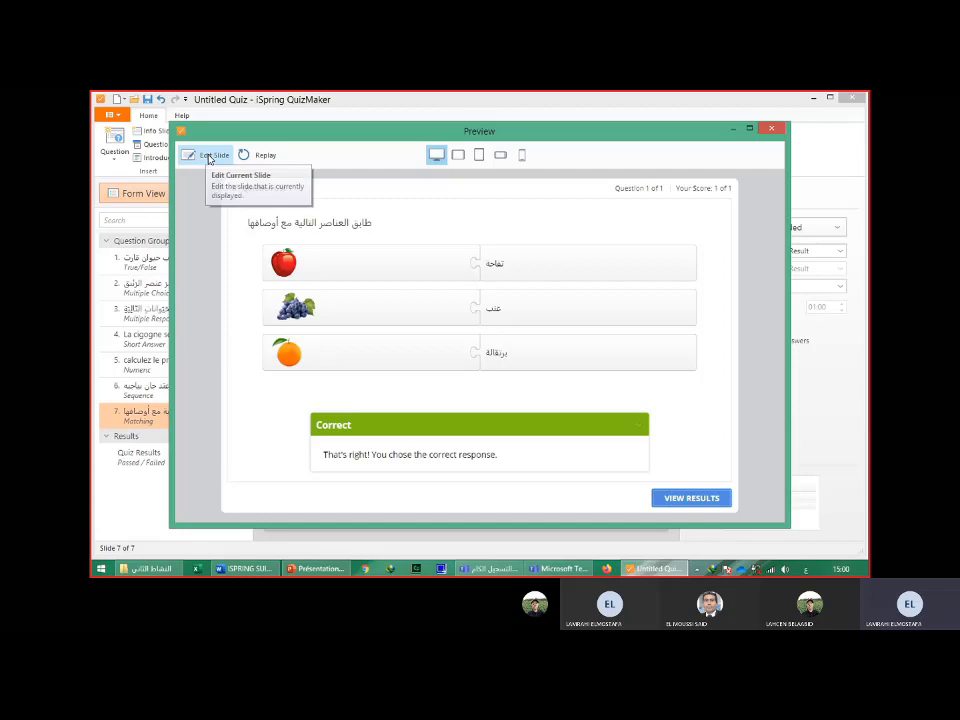
Replay the matching question, pair the three fruits with their names again, submit the answer and close the preview.
{"action": "left_click", "coordinate": [256, 155]}
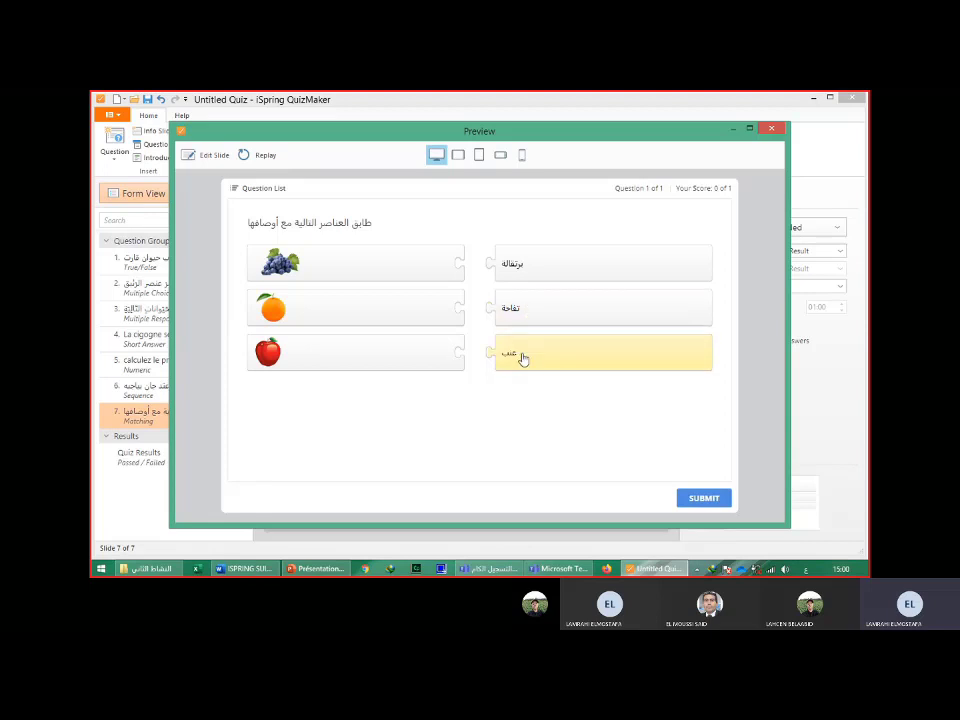
{"action": "left_click_drag", "start_coordinate": [522, 358], "coordinate": [497, 270]}
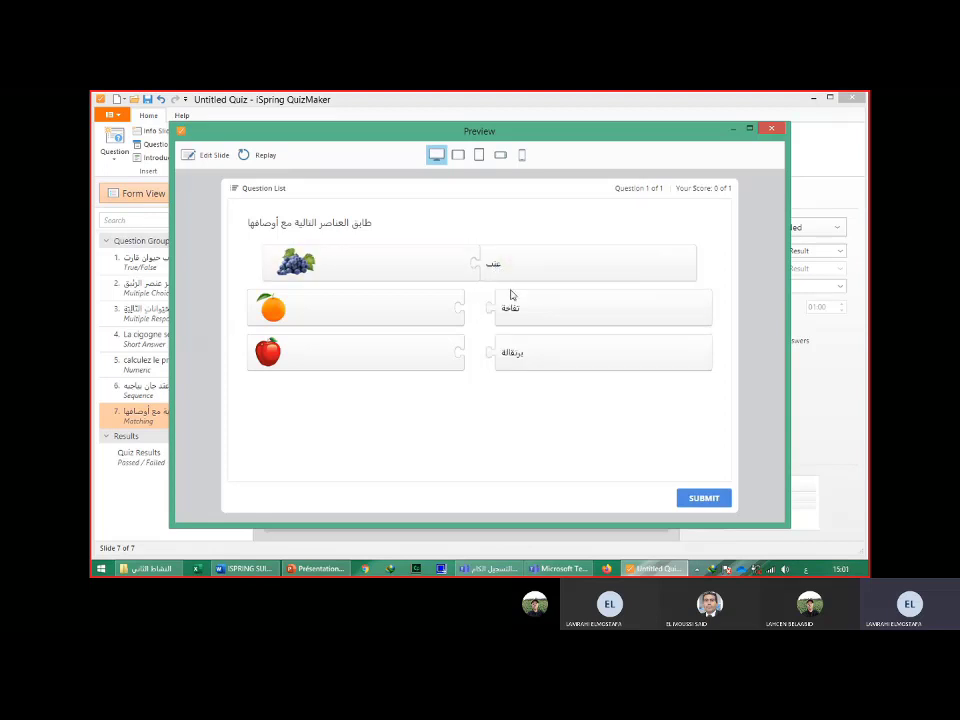
{"action": "left_click_drag", "start_coordinate": [514, 315], "coordinate": [485, 364]}
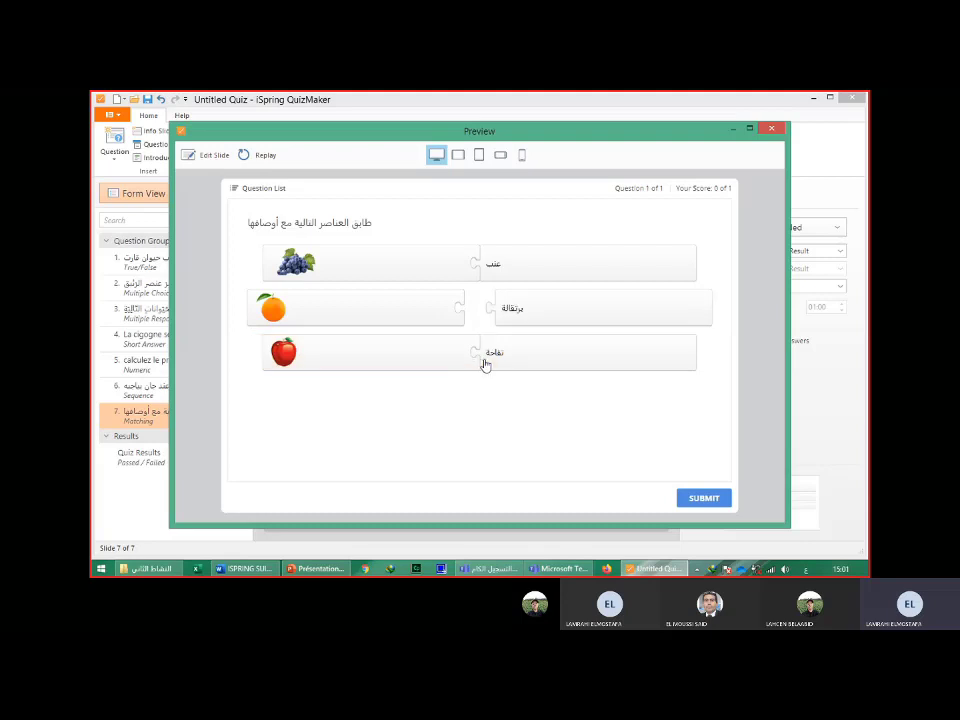
{"action": "left_click_drag", "start_coordinate": [512, 315], "coordinate": [492, 318]}
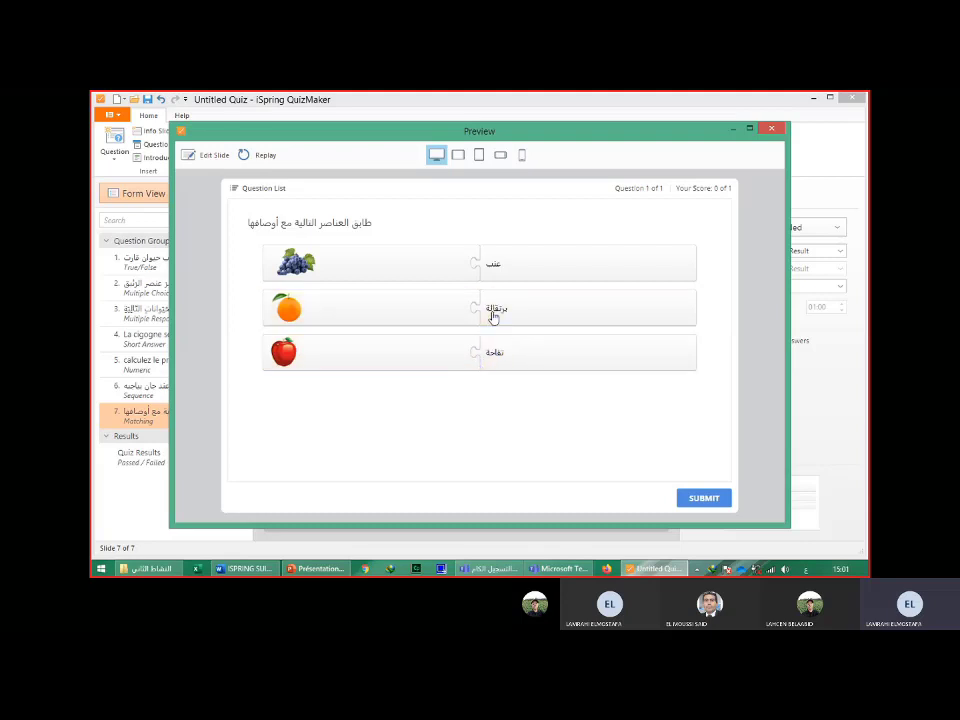
{"action": "left_click", "coordinate": [703, 498]}
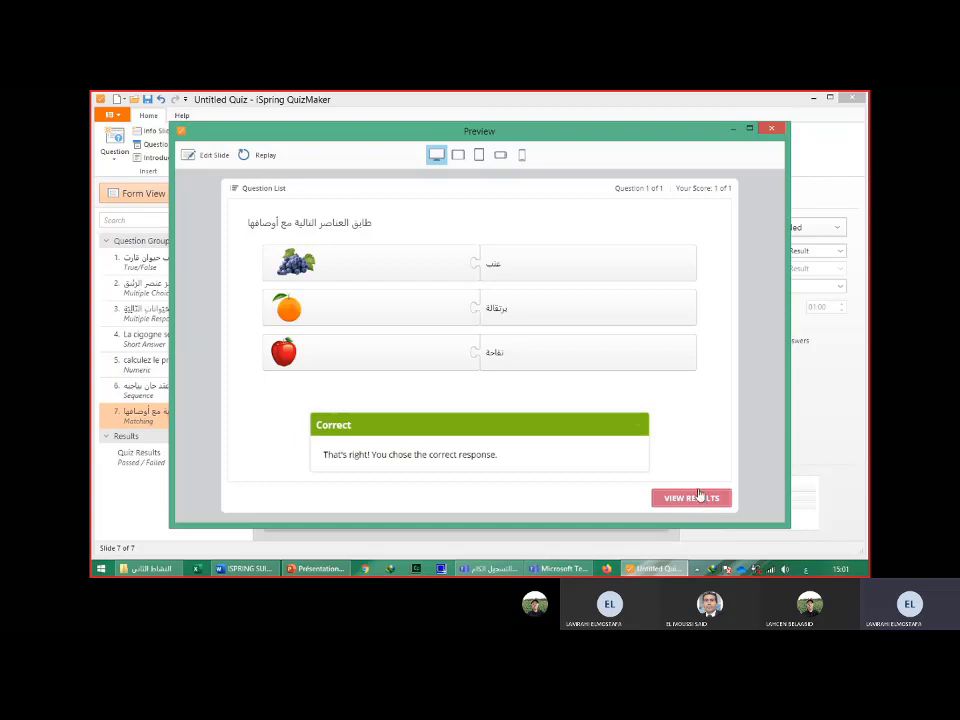
{"action": "left_click", "coordinate": [771, 129]}
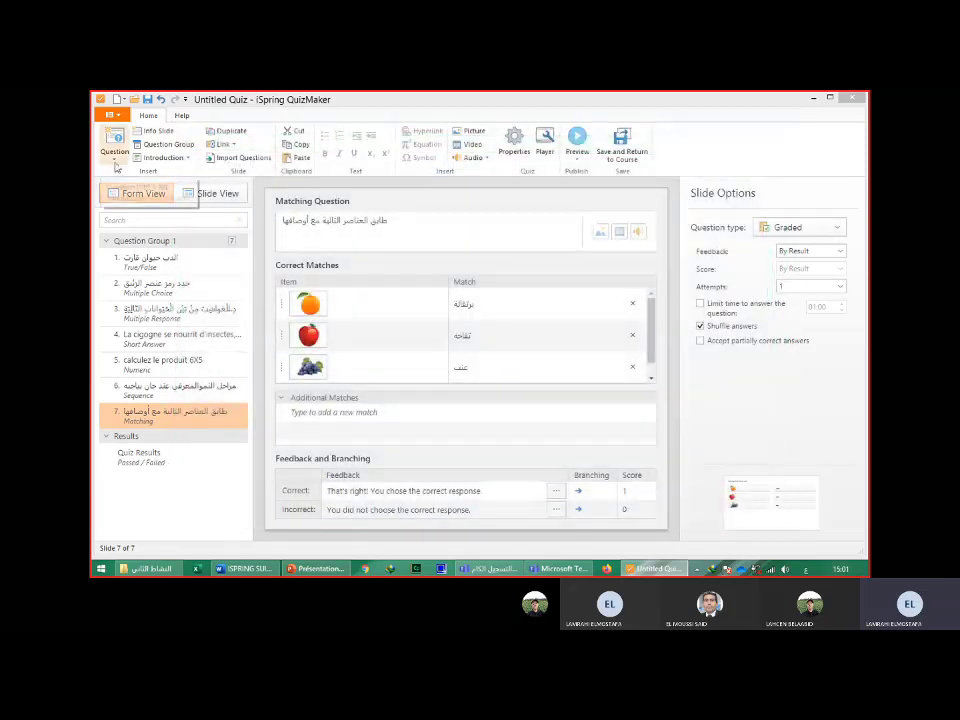
Add a Fill in the Blanks question to the quiz and clear its default text with blanks.
{"action": "left_click", "coordinate": [114, 160]}
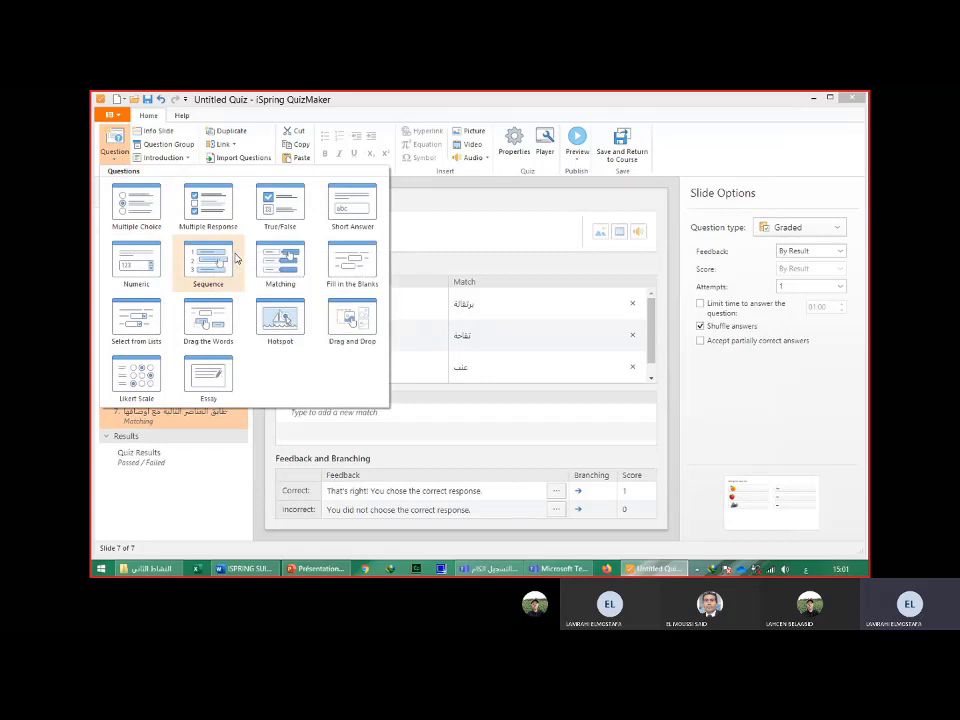
{"action": "left_click", "coordinate": [343, 268]}
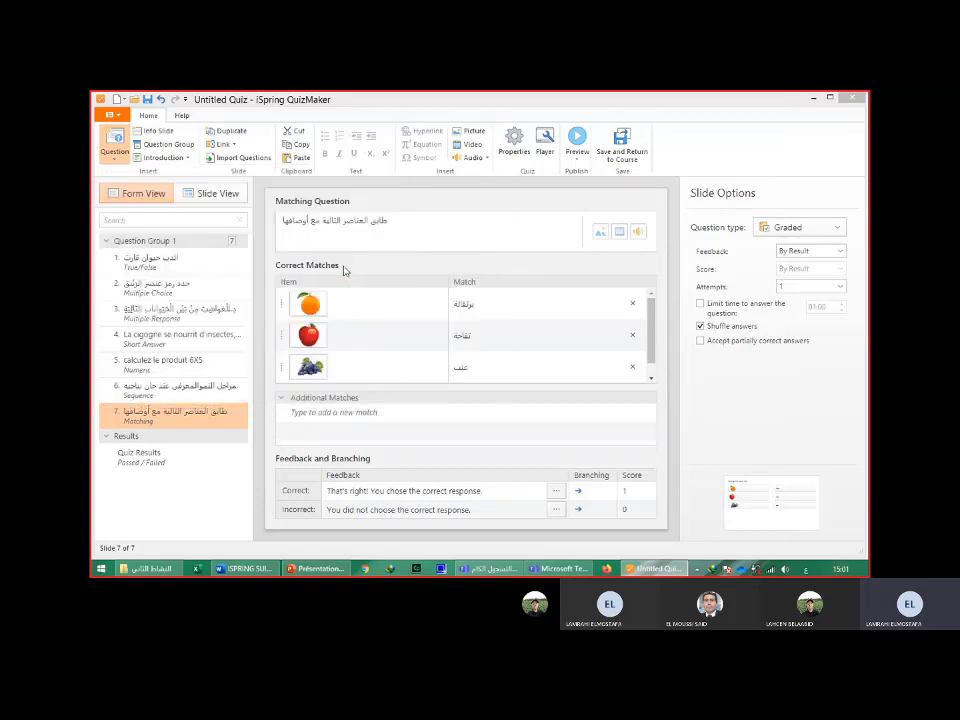
{"action": "left_click", "coordinate": [368, 290]}
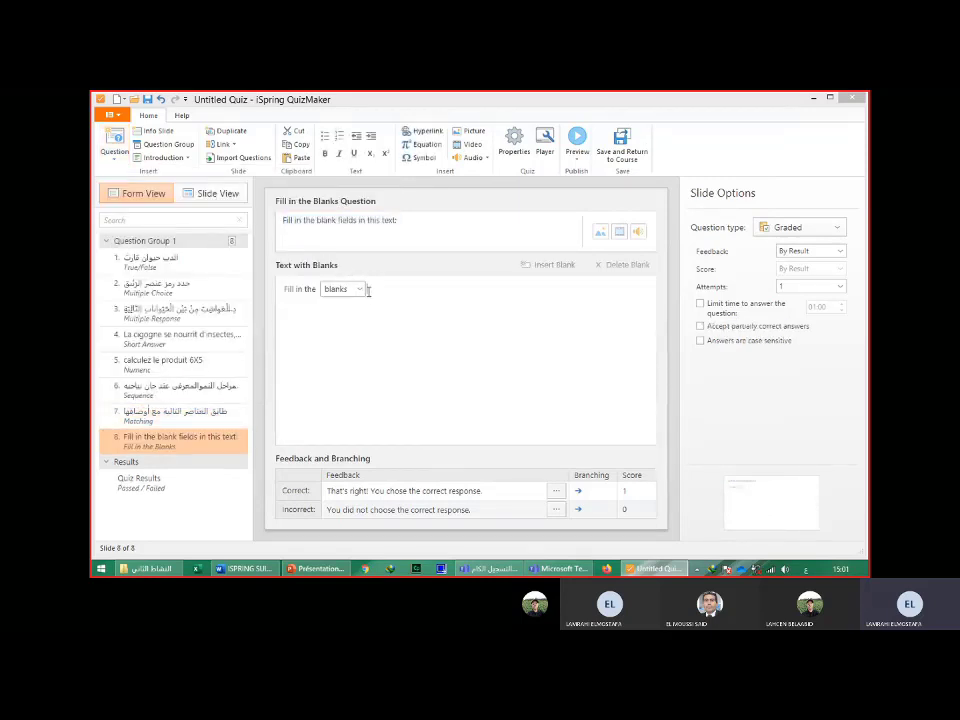
{"action": "left_click_drag", "start_coordinate": [368, 290], "coordinate": [301, 293]}
{"action": "key", "text": "ctrl+a"}
{"action": "key", "text": "Delete"}
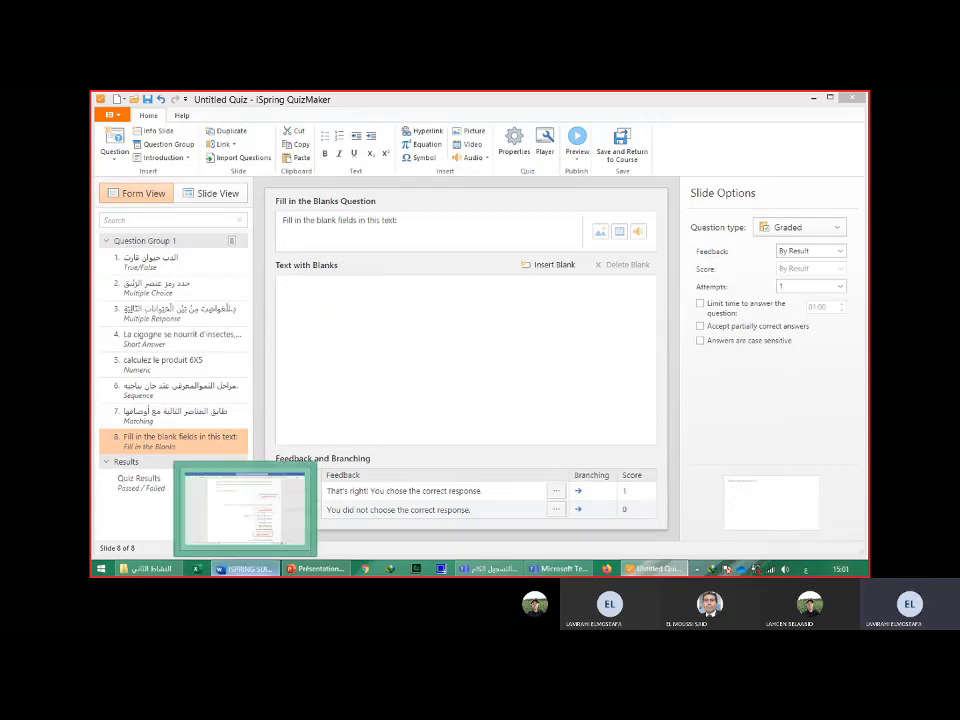
Switch to the ISPRING SUITE document in Word and copy the eighth activity's instruction "Remplissez les blancs avec les mots appropriés".
{"action": "left_click", "coordinate": [245, 568]}
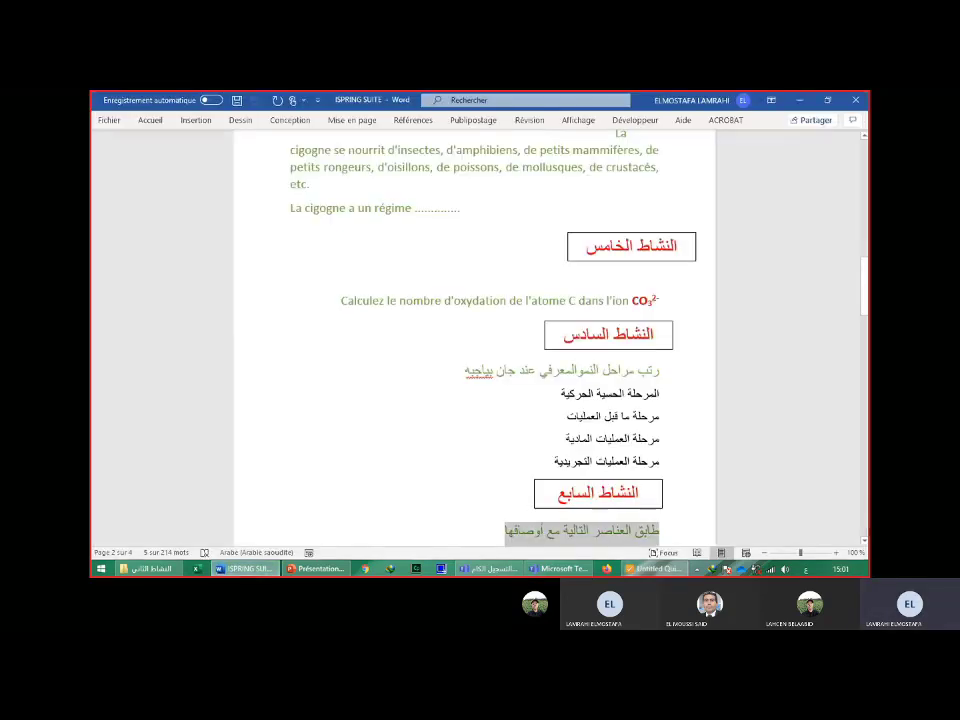
{"action": "left_click", "coordinate": [865, 542]}
{"action": "scroll", "coordinate": [337, 360], "scroll_direction": "down", "scroll_amount": 5}
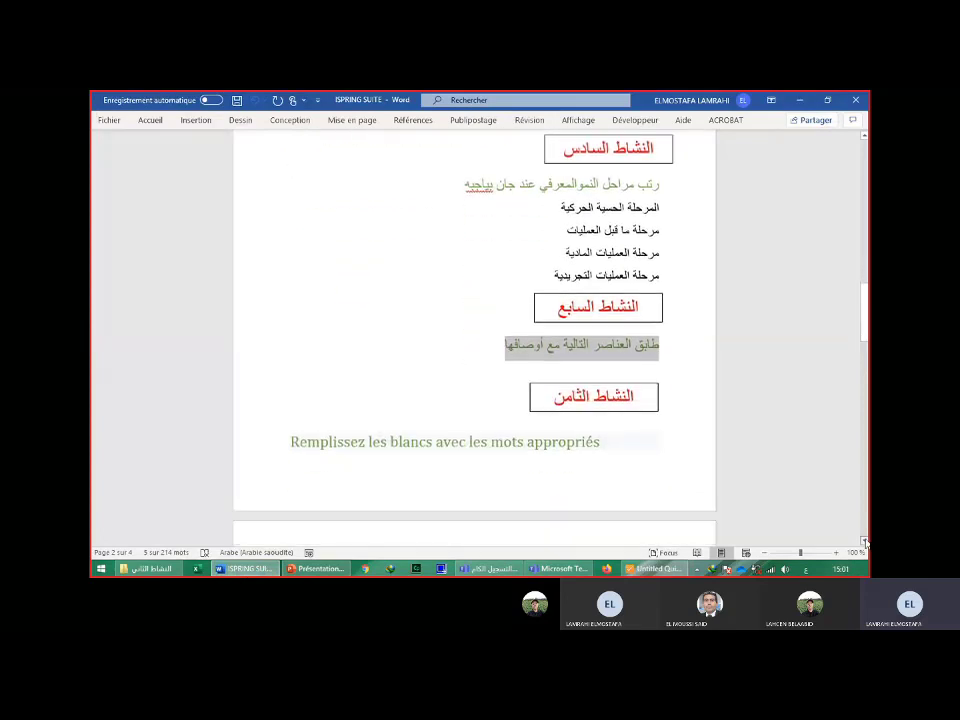
{"action": "left_click", "coordinate": [291, 335]}
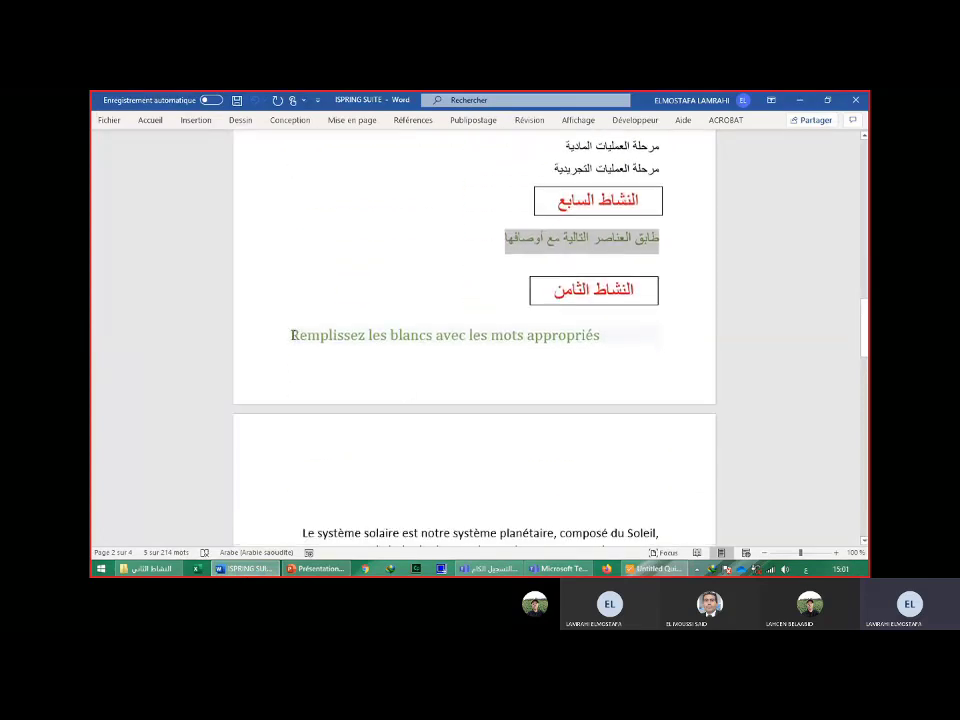
{"action": "left_click_drag", "start_coordinate": [291, 335], "coordinate": [603, 337]}
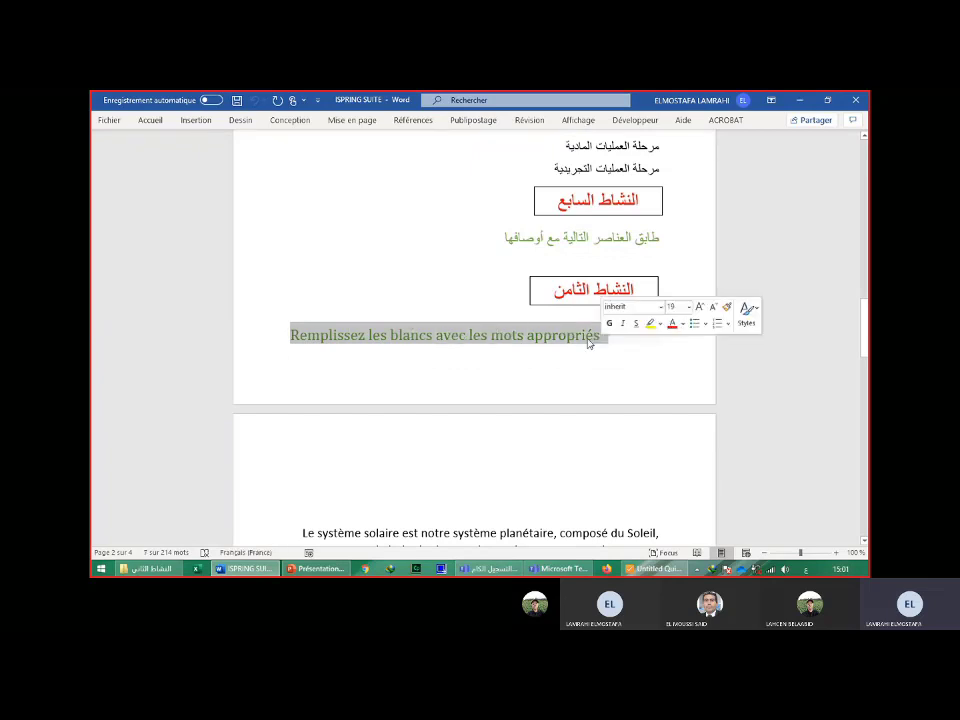
{"action": "right_click", "coordinate": [588, 342]}
{"action": "left_click", "coordinate": [614, 364]}
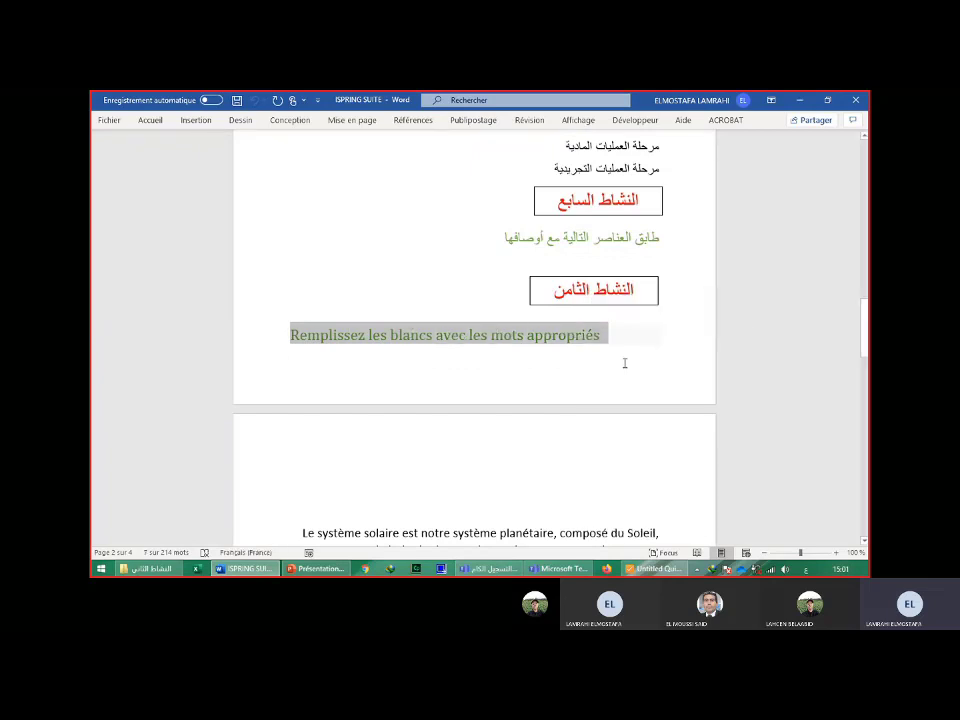
Back in iSpring QuizMaker, replace the Fill in the Blanks question's default prompt with the copied "Remplissez les blancs avec les mots appropriés".
{"action": "left_click", "coordinate": [634, 569]}
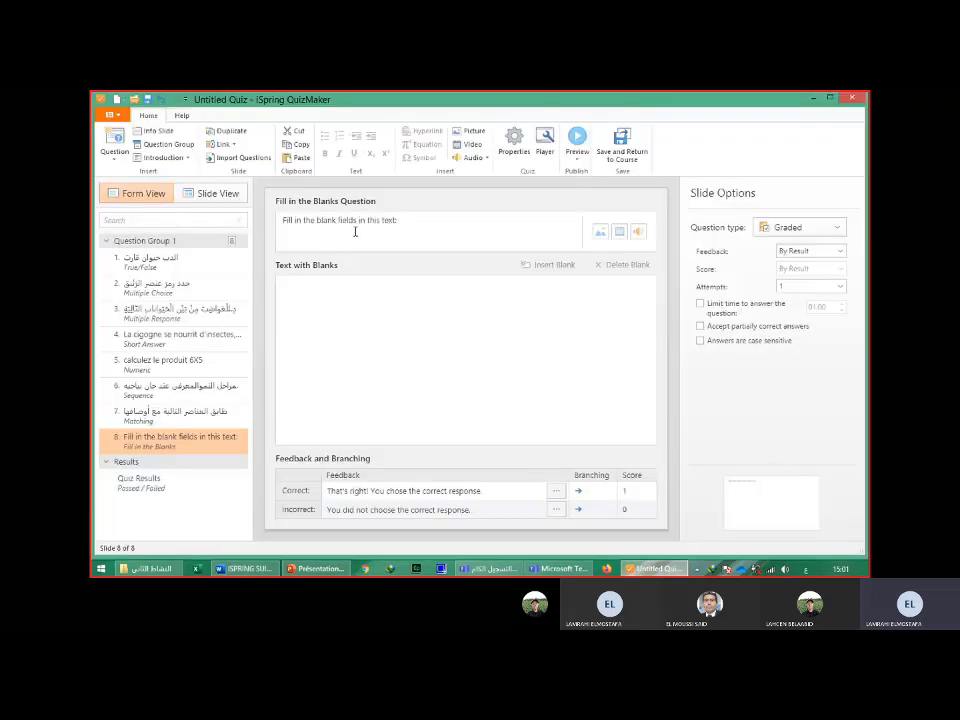
{"action": "left_click_drag", "start_coordinate": [399, 219], "coordinate": [283, 219]}
{"action": "right_click", "coordinate": [300, 219]}
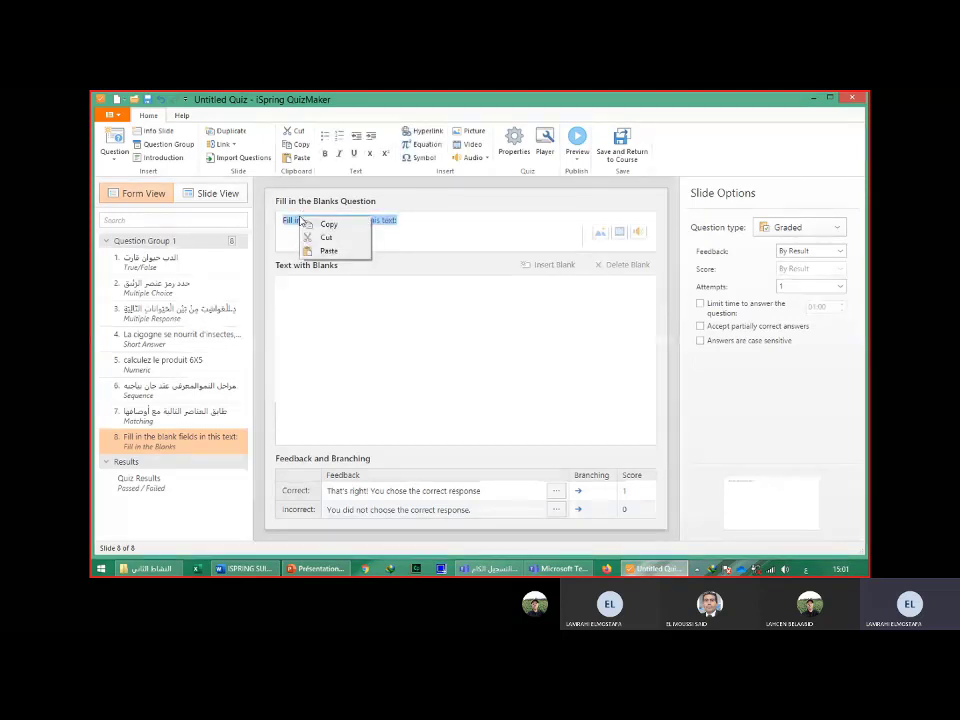
{"action": "left_click", "coordinate": [328, 250]}
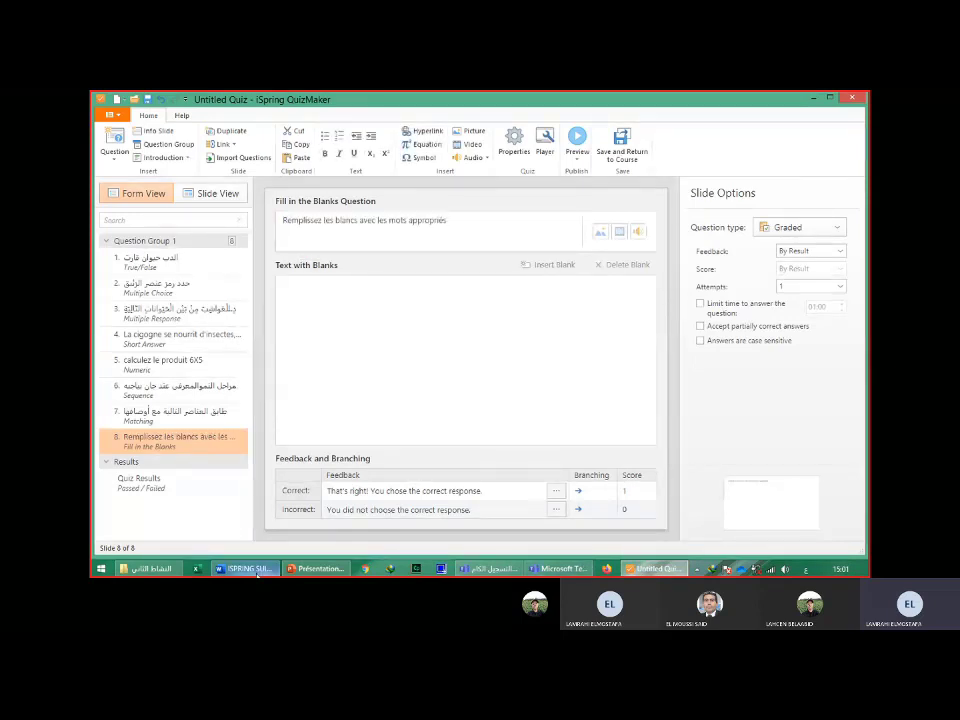
Return to the Word document and copy the whole sentence beginning "Le système solaire est notre système planétaire" under the eighth activity.
{"action": "left_click", "coordinate": [250, 569]}
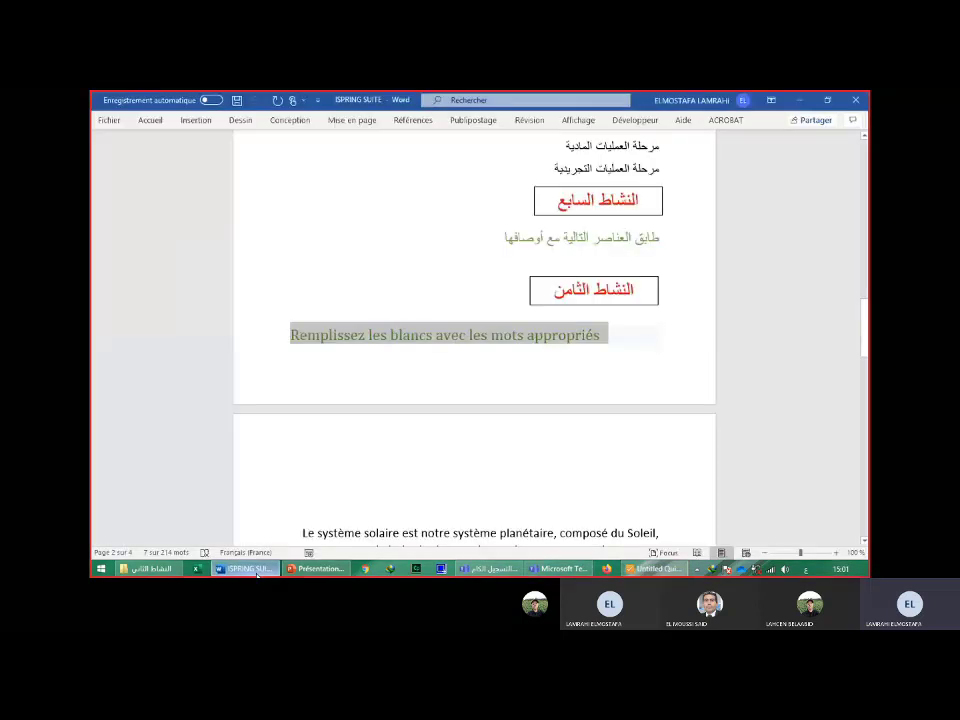
{"action": "left_click", "coordinate": [865, 543]}
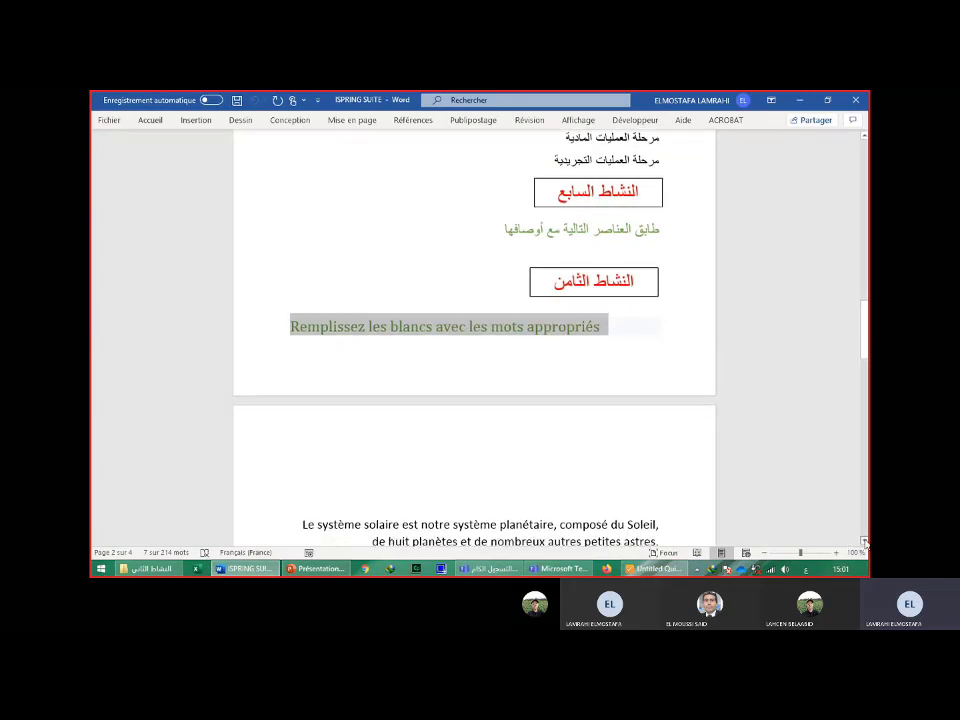
{"action": "scroll", "coordinate": [302, 385], "scroll_direction": "down", "scroll_amount": 3}
{"action": "left_click_drag", "start_coordinate": [302, 386], "coordinate": [628, 405]}
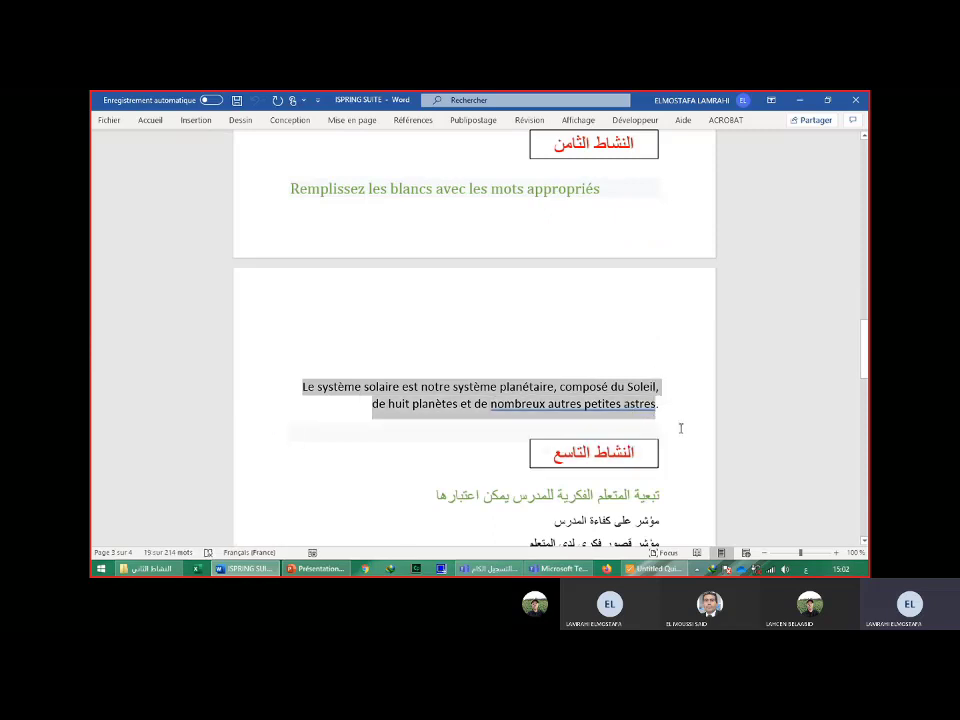
{"action": "left_click", "coordinate": [368, 433]}
{"action": "left_click_drag", "start_coordinate": [303, 387], "coordinate": [656, 414]}
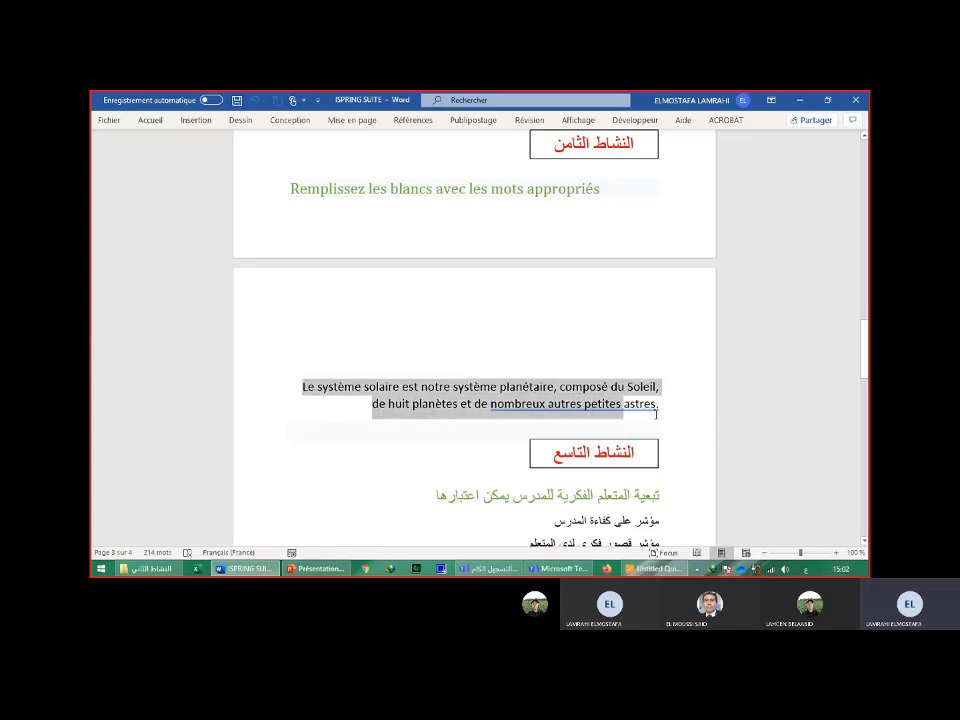
{"action": "right_click", "coordinate": [617, 401]}
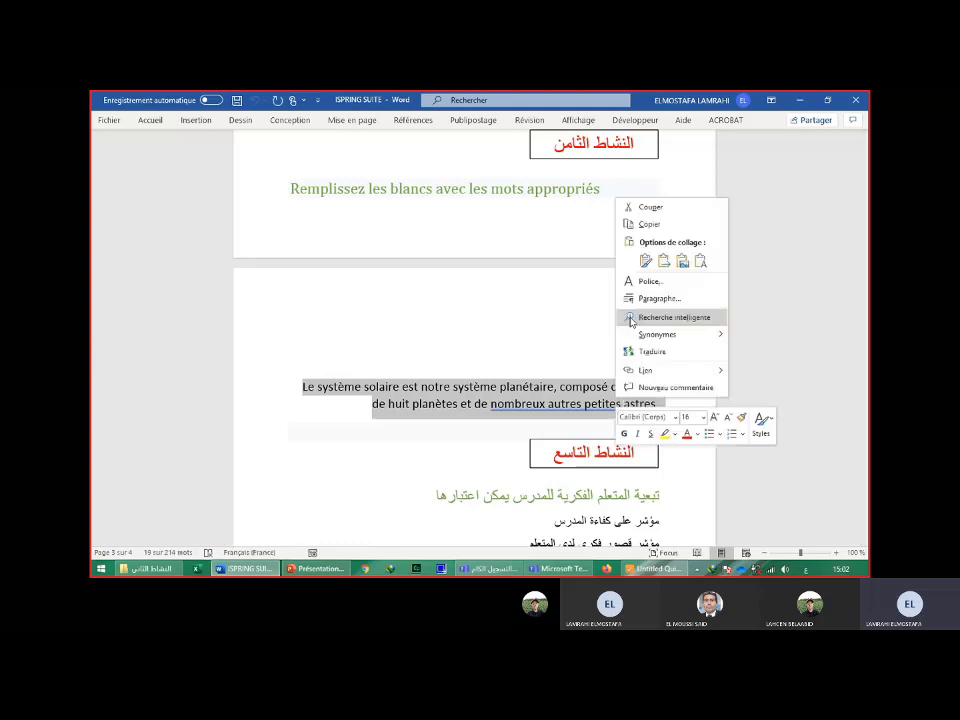
{"action": "left_click", "coordinate": [662, 226]}
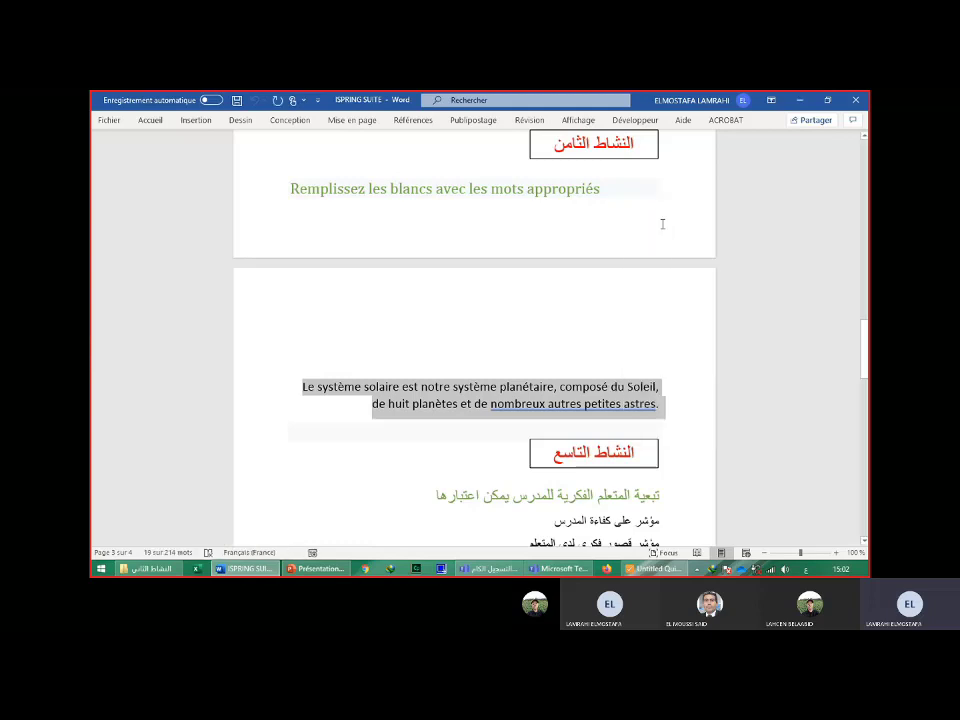
Return to iSpring QuizMaker and paste the copied solar system sentence into the Fill in the Blanks question's text with blanks.
{"action": "left_click", "coordinate": [661, 572]}
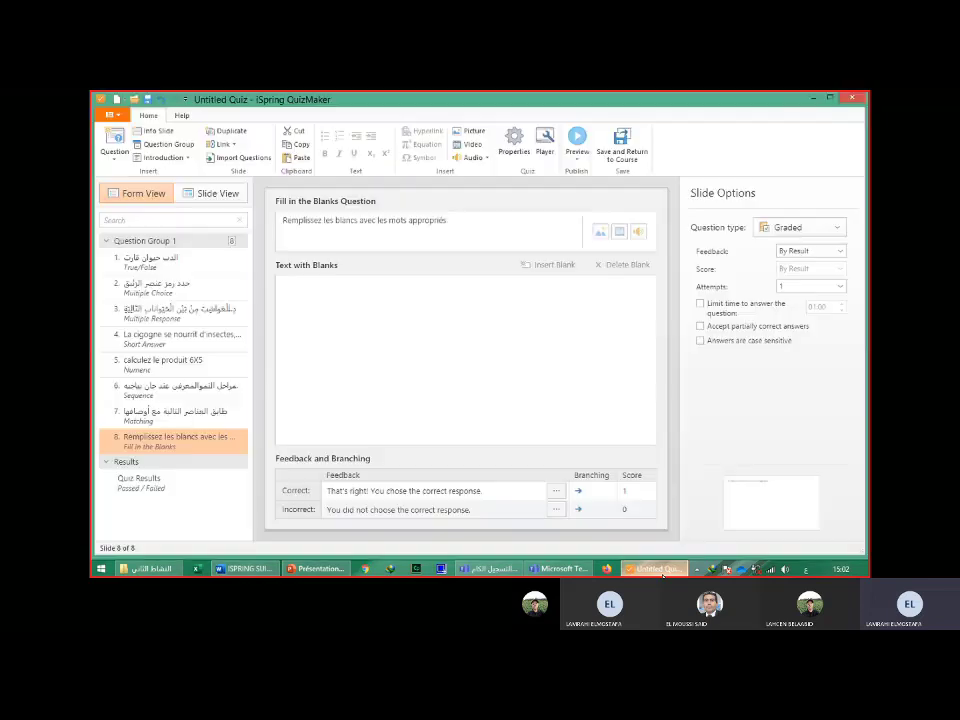
{"action": "right_click", "coordinate": [300, 307]}
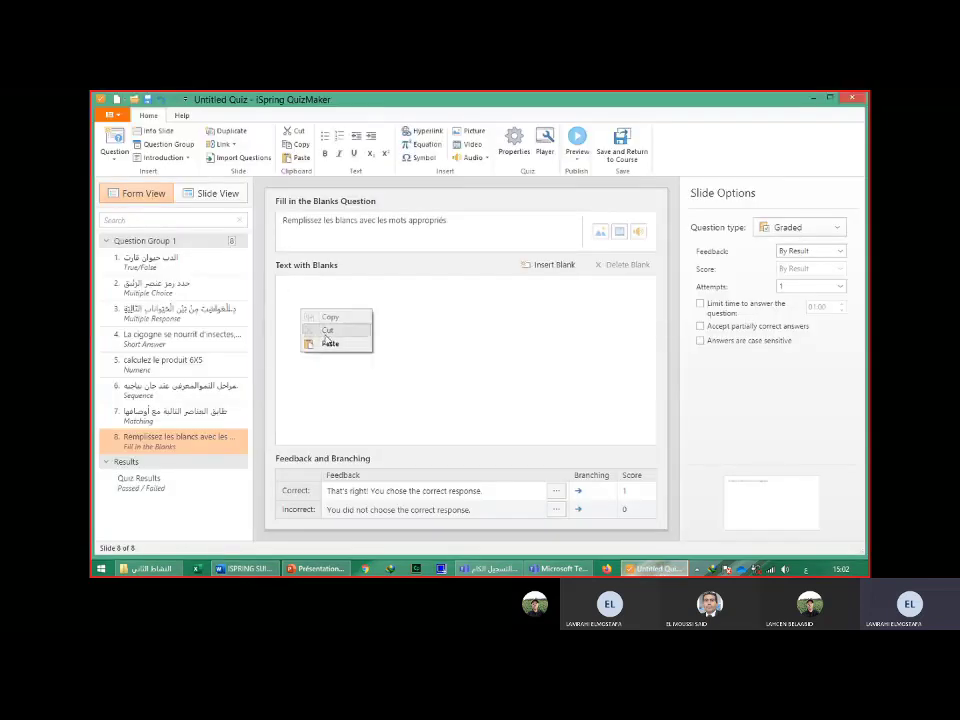
{"action": "left_click", "coordinate": [333, 345]}
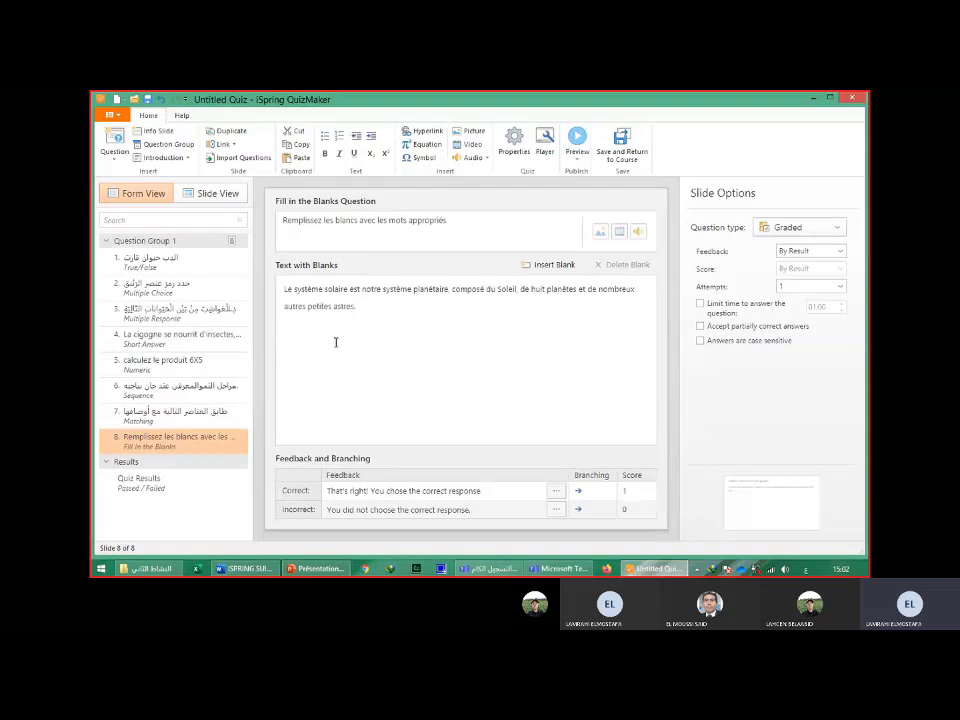
{"action": "type", "text": "."}
Convert the words "planétaire" and "planètes" in the solar system sentence into blanks.
{"action": "left_click_drag", "start_coordinate": [448, 289], "coordinate": [412, 289]}
{"action": "left_click", "coordinate": [545, 268]}
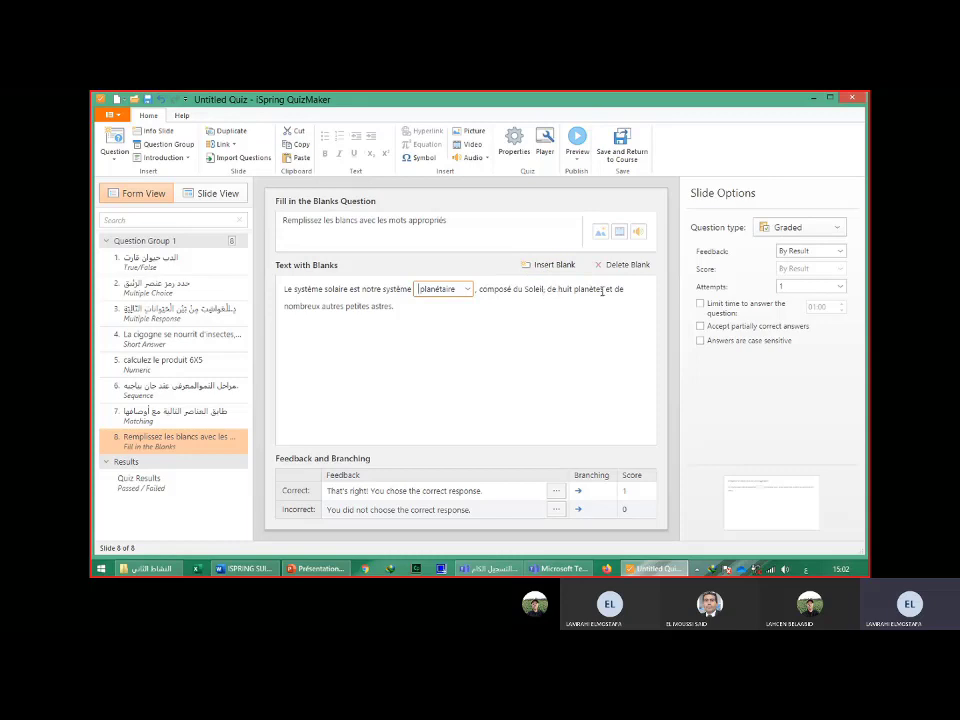
{"action": "left_click_drag", "start_coordinate": [606, 286], "coordinate": [574, 289]}
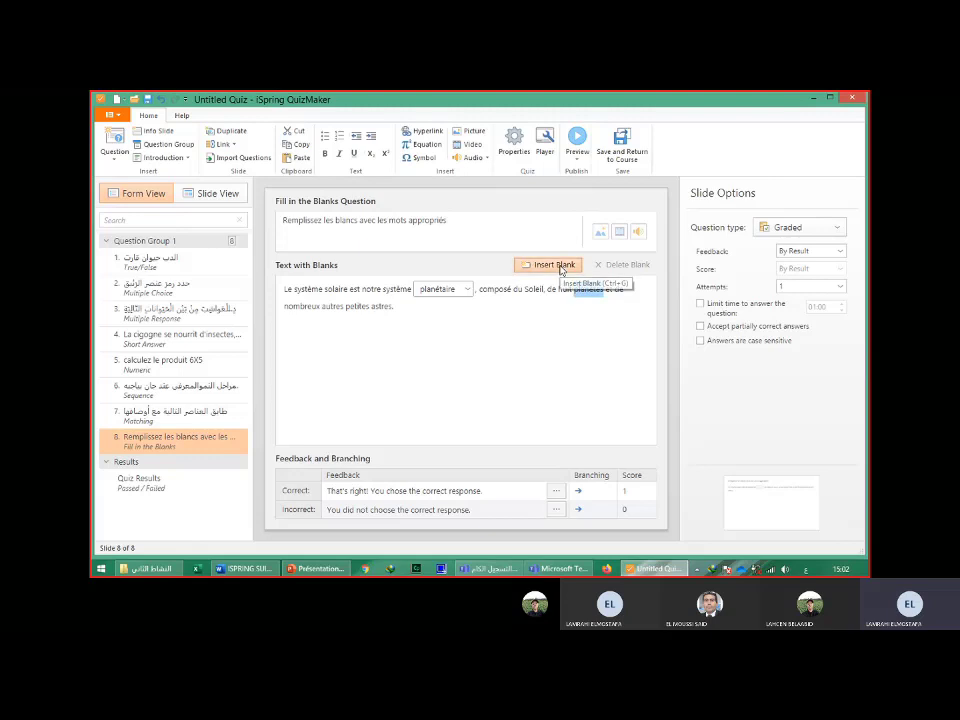
{"action": "left_click", "coordinate": [561, 267]}
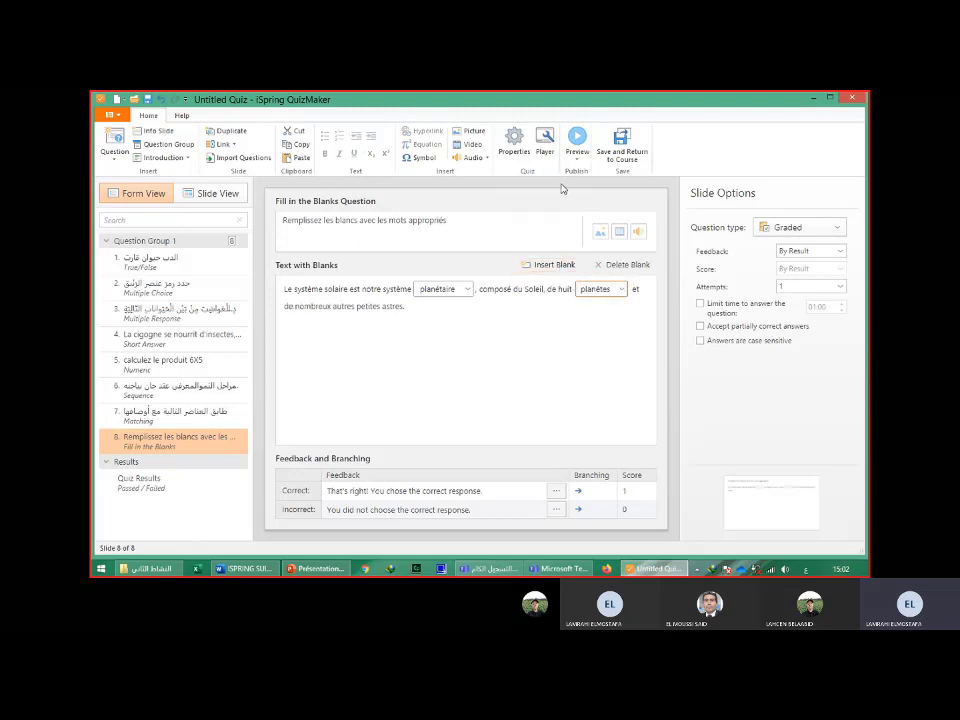
Preview only the Fill in the Blanks slide and answer its first blank with "planétaire".
{"action": "left_click", "coordinate": [577, 157]}
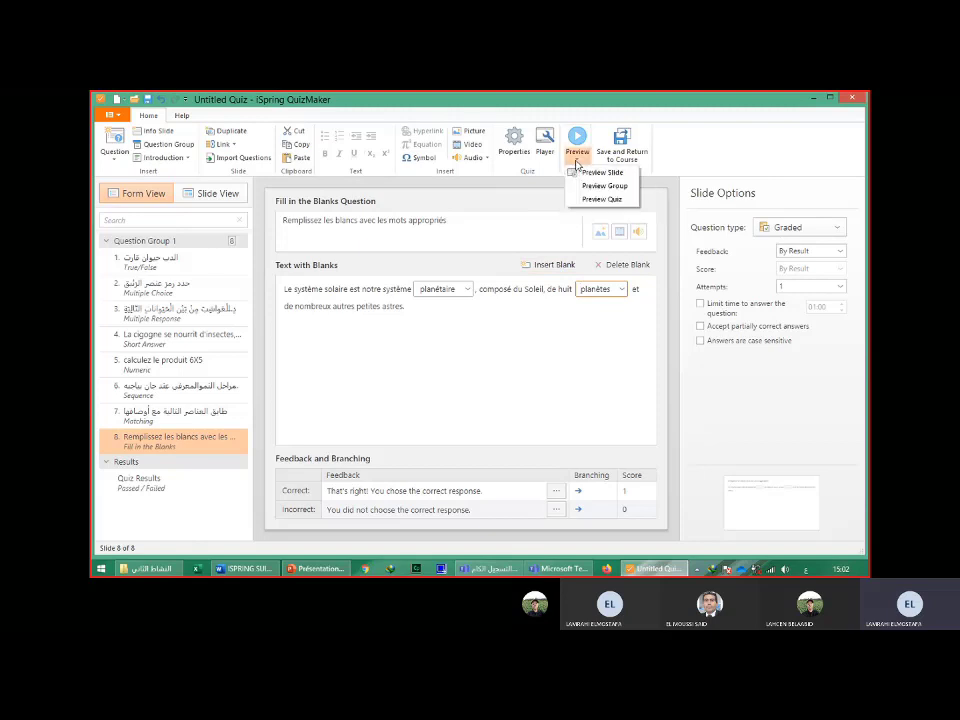
{"action": "left_click", "coordinate": [590, 174]}
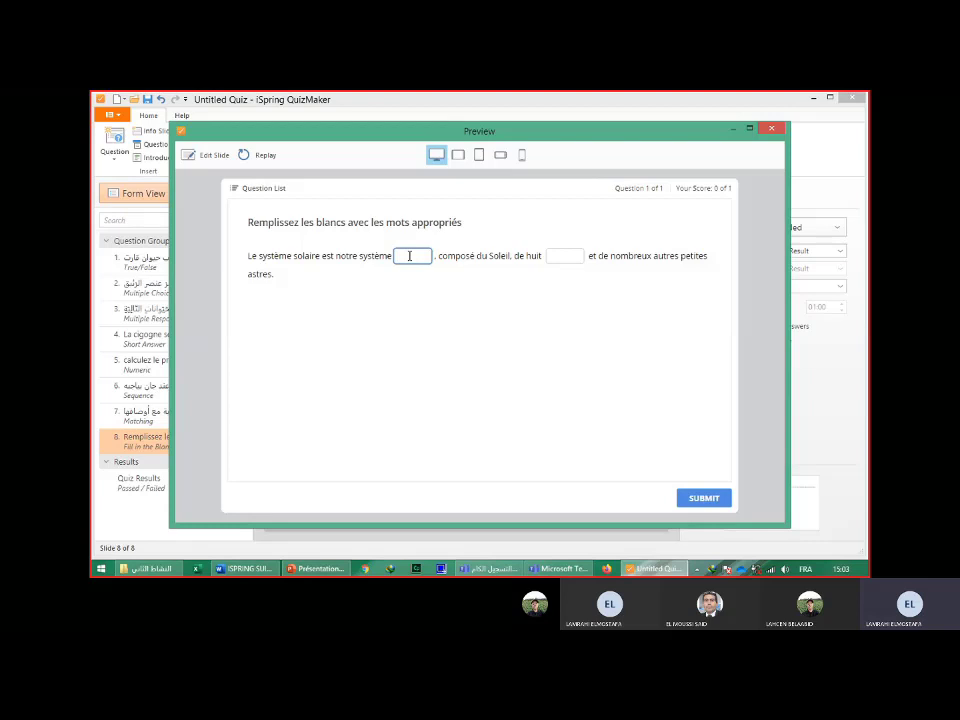
{"action": "type", "text": "cola"}
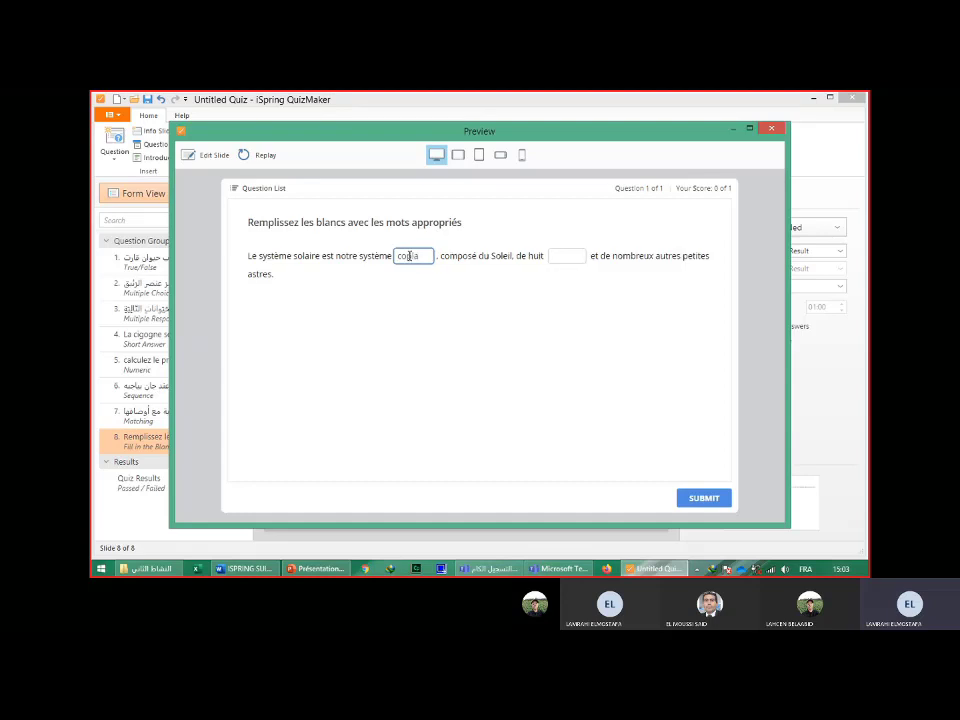
{"action": "key", "text": "BackSpace"}
{"action": "key", "text": "BackSpace"}
{"action": "key", "text": "BackSpace"}
{"action": "key", "text": "BackSpace"}
{"action": "type", "text": "p"}
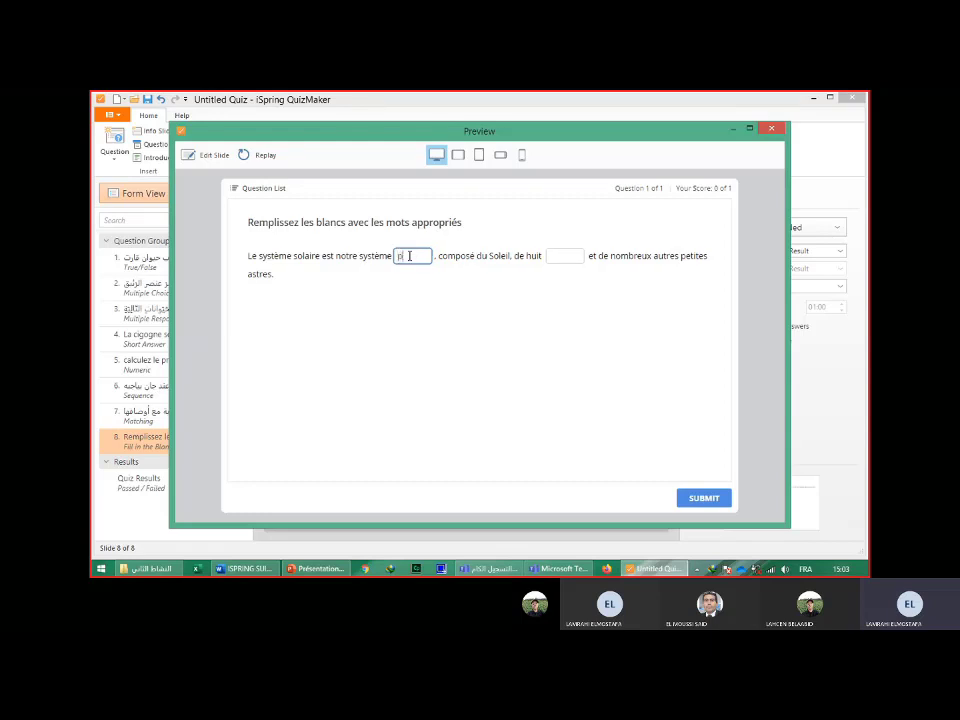
{"action": "type", "text": "lané"}
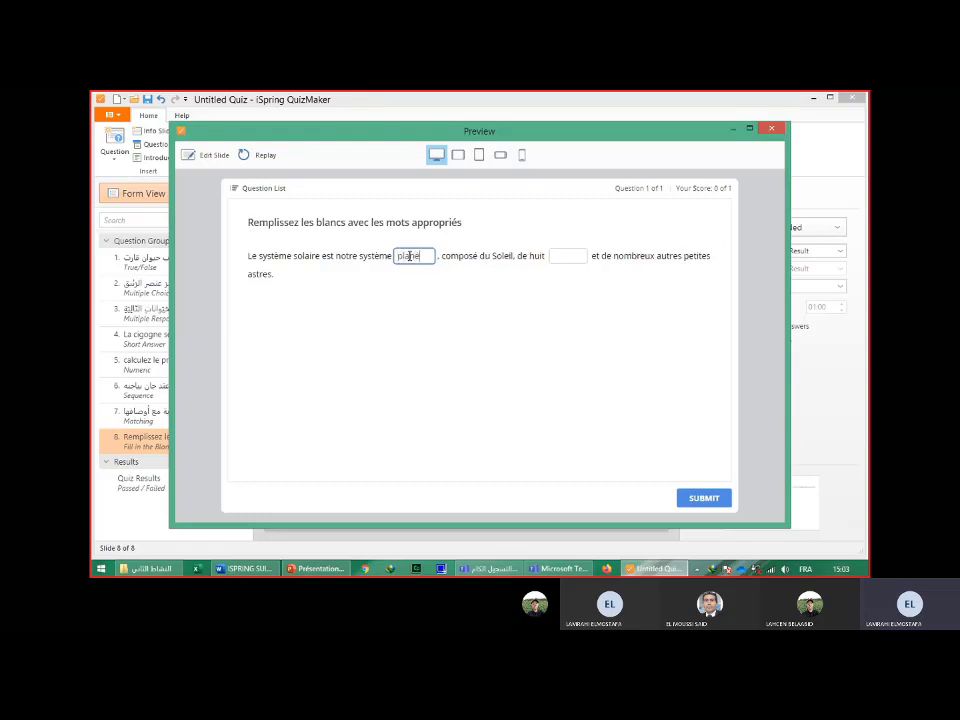
{"action": "type", "text": "tai"}
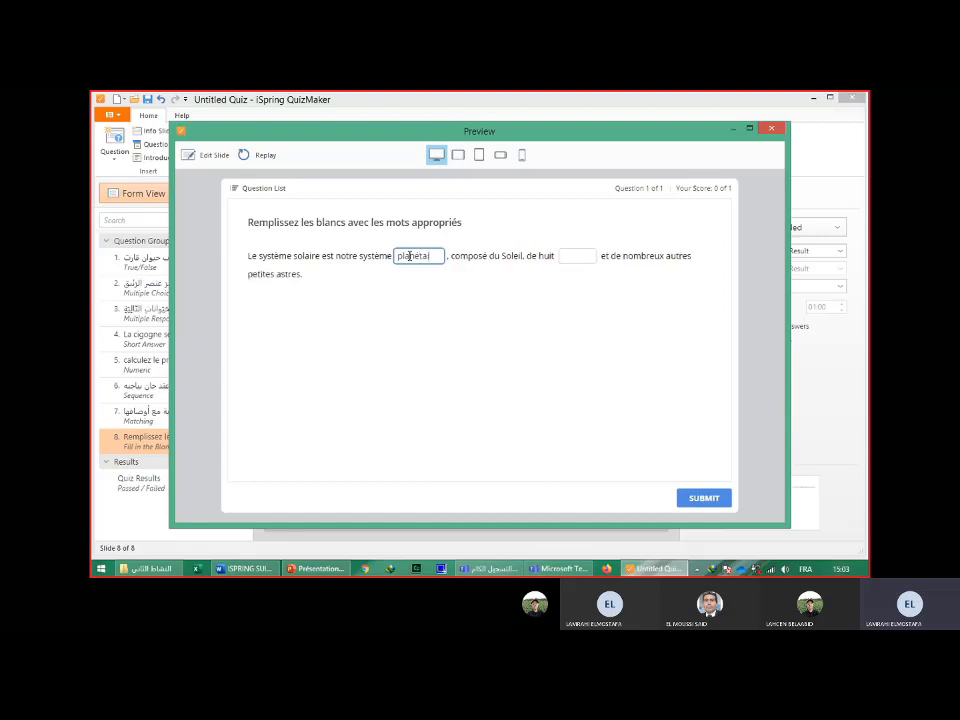
{"action": "type", "text": "re"}
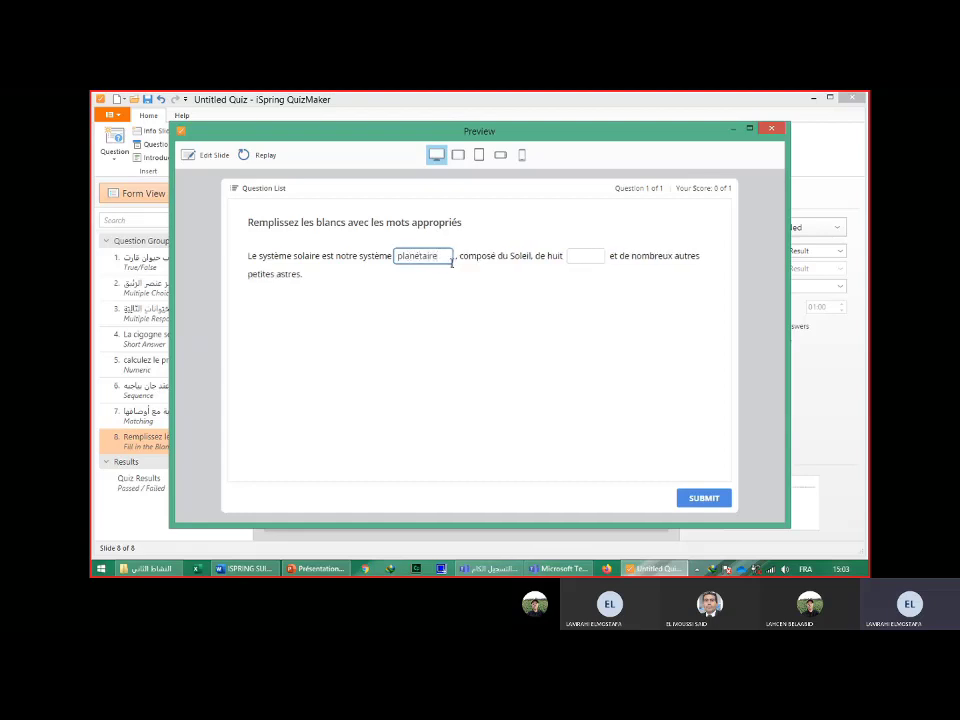
Answer the second blank with "planétes", submit the response, and return from the preview to editing the slide.
{"action": "left_click", "coordinate": [576, 257]}
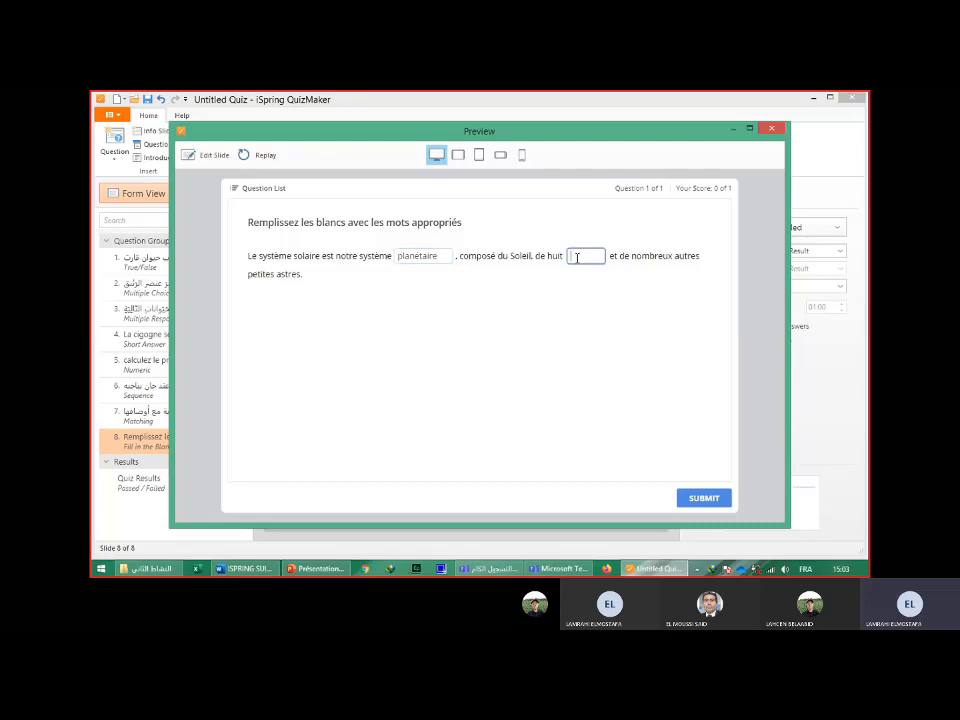
{"action": "type", "text": "planet"}
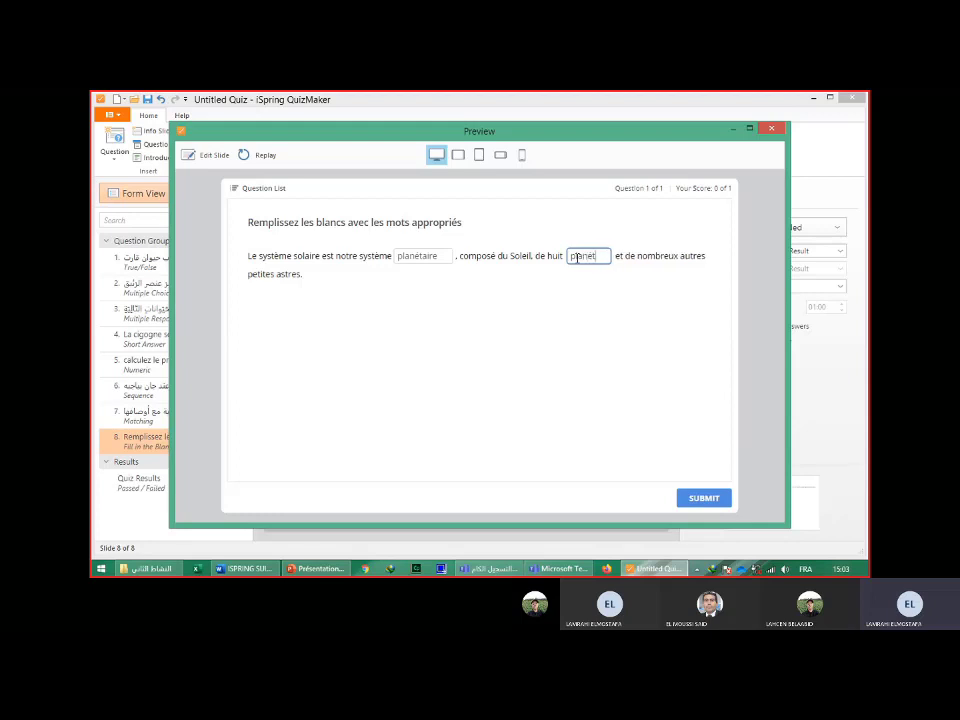
{"action": "type", "text": "es"}
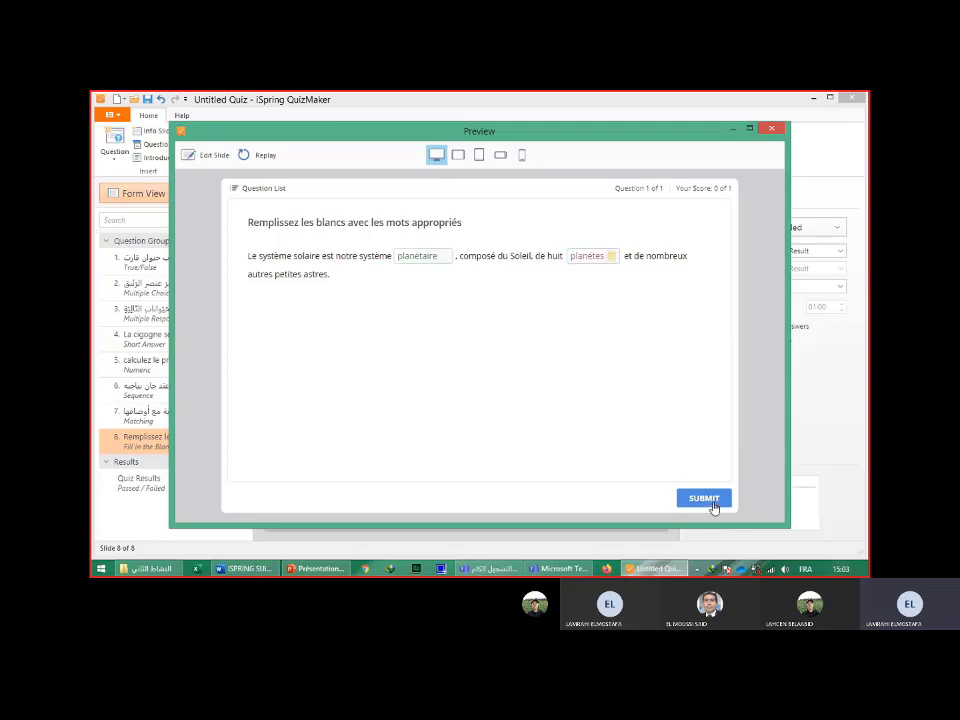
{"action": "left_click", "coordinate": [713, 503]}
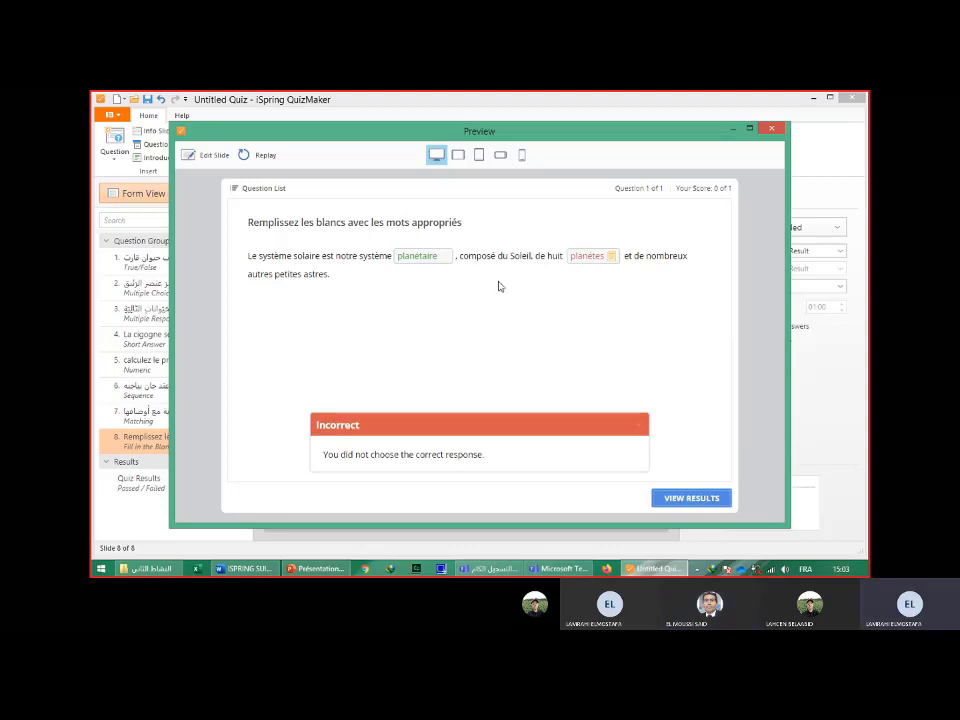
{"action": "left_click", "coordinate": [697, 509]}
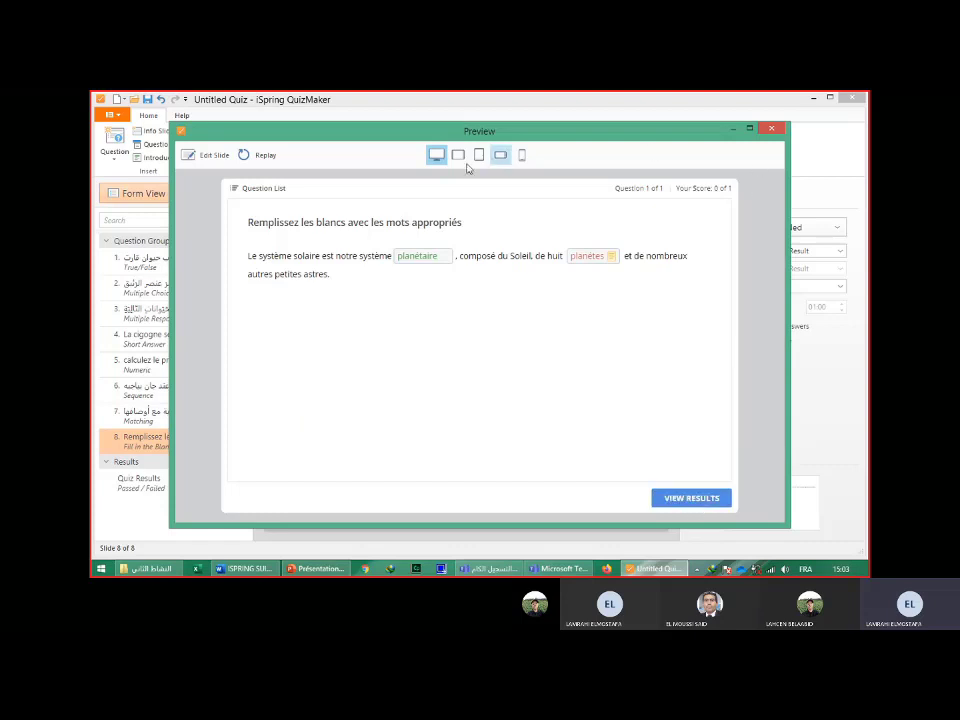
{"action": "left_click", "coordinate": [214, 157]}
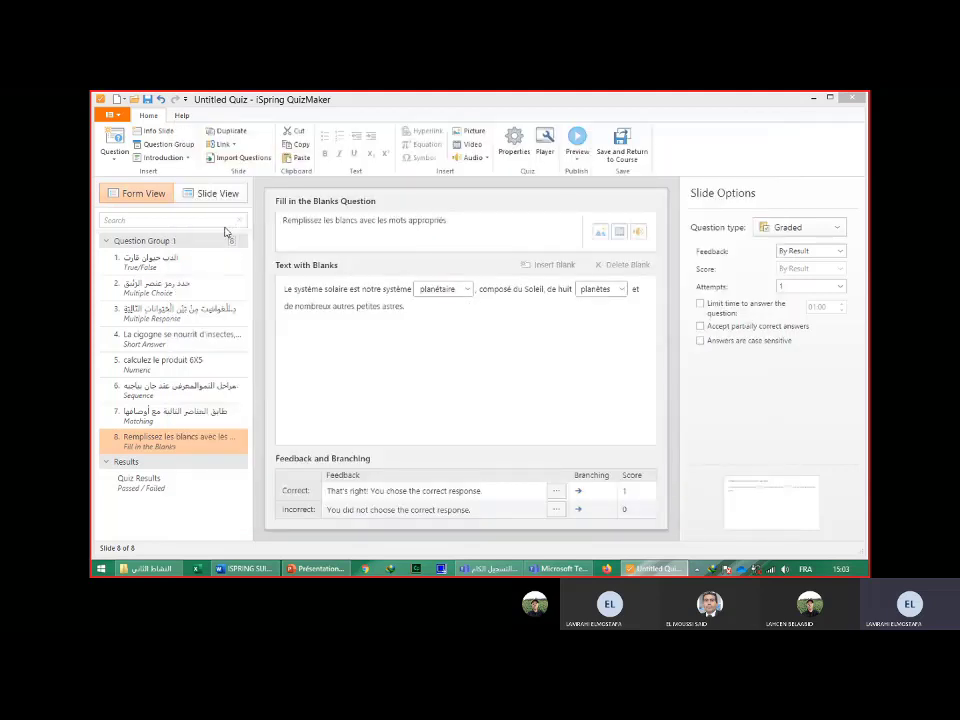
Undo both blanks inserted in the solar system sentence.
{"action": "left_click", "coordinate": [160, 100]}
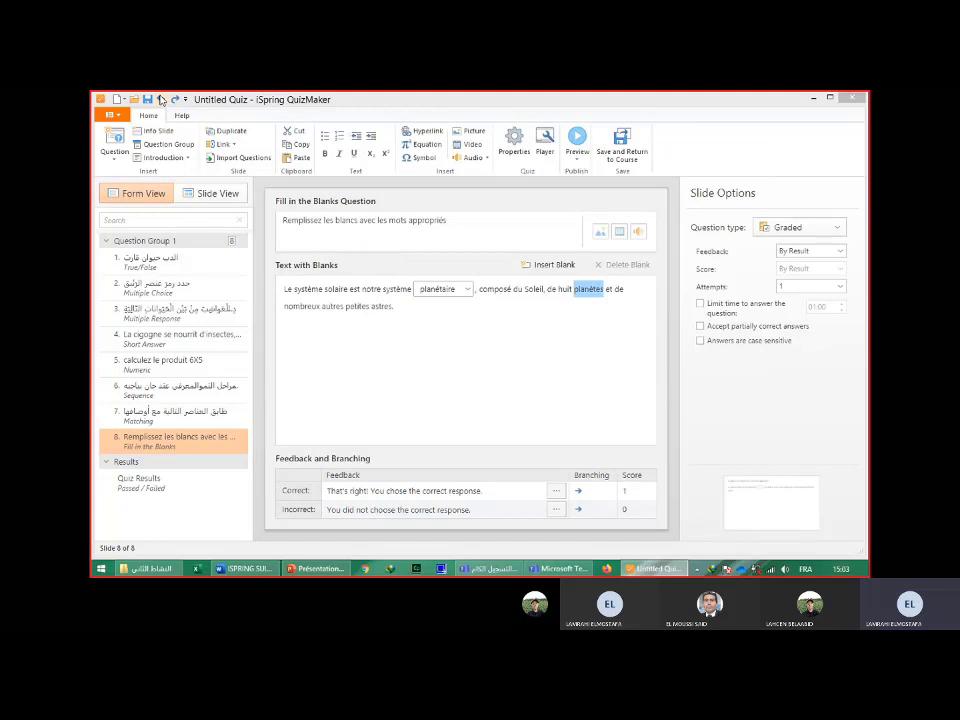
{"action": "left_click", "coordinate": [160, 100]}
{"action": "left_click", "coordinate": [401, 296]}
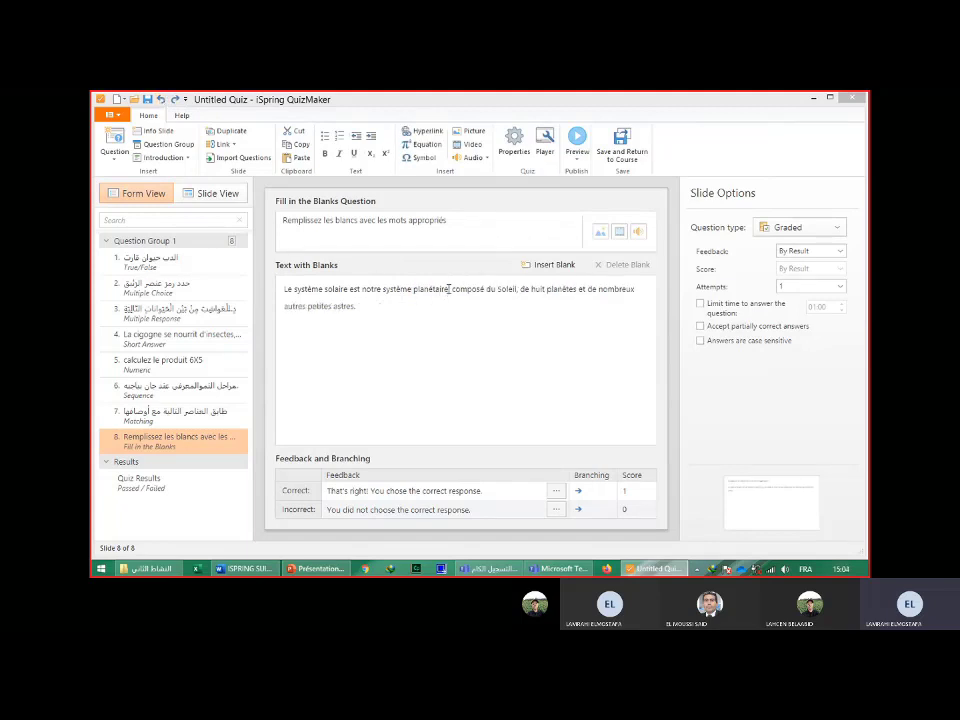
Turn the words "planétaire" and "astres" in the solar system sentence into blanks.
{"action": "left_click_drag", "start_coordinate": [448, 289], "coordinate": [414, 289]}
{"action": "left_click", "coordinate": [550, 267]}
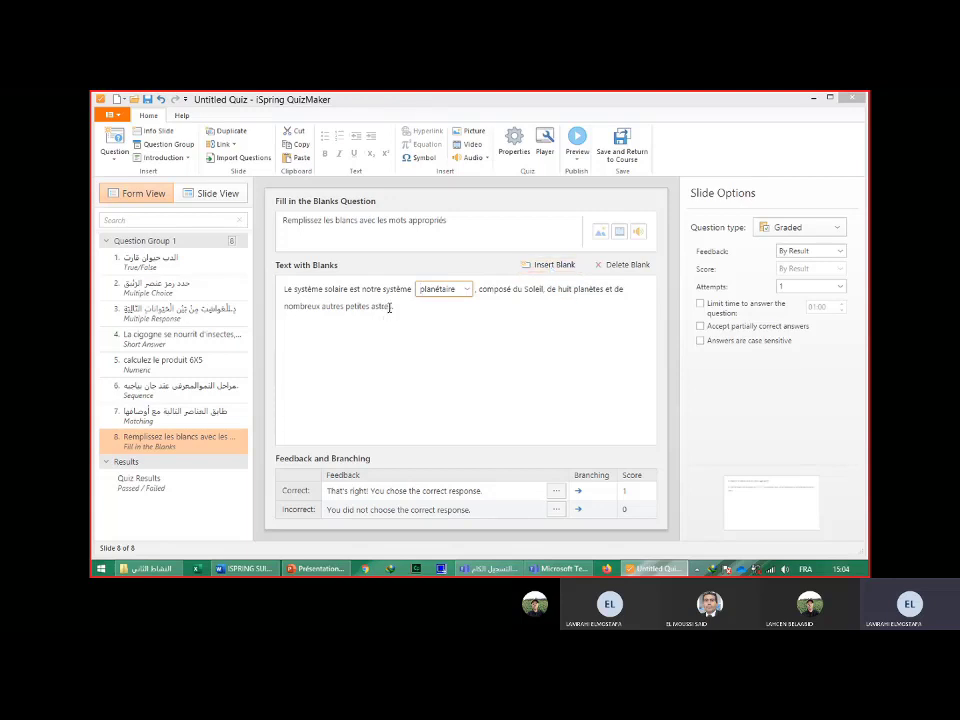
{"action": "left_click_drag", "start_coordinate": [390, 307], "coordinate": [371, 307]}
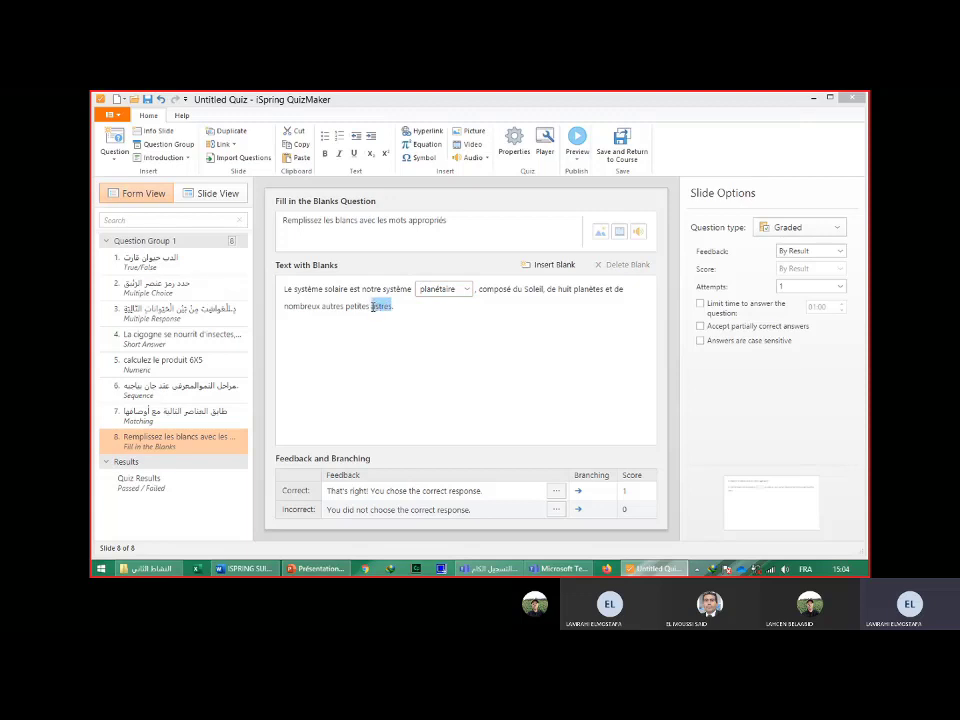
{"action": "left_click", "coordinate": [553, 265]}
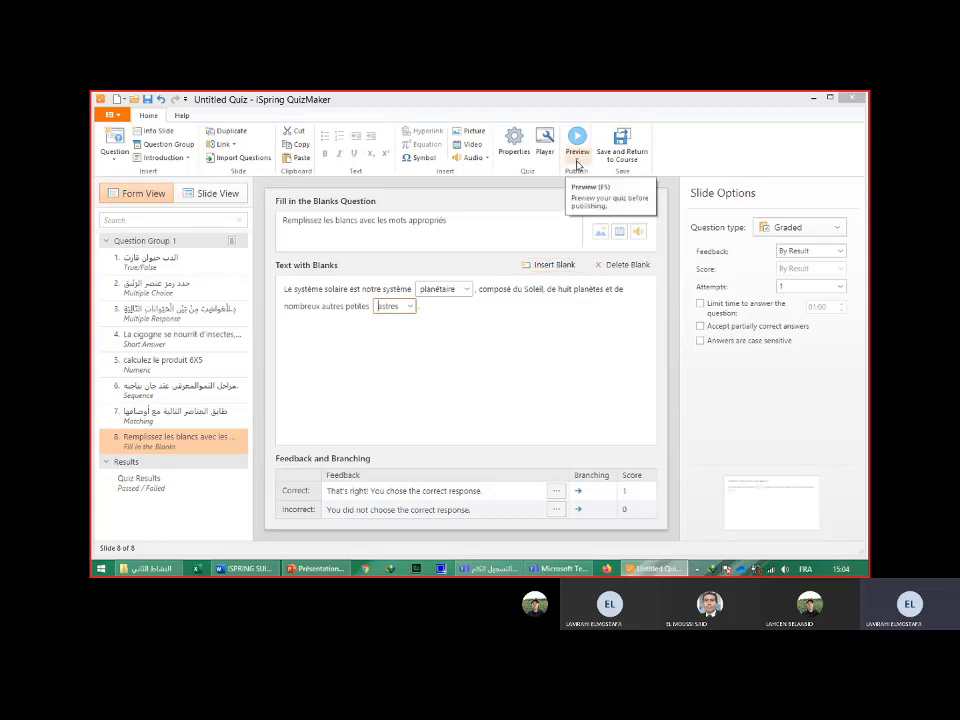
Preview the revised Fill in the Blanks question and enter "planétaire" in its first blank.
{"action": "left_click", "coordinate": [577, 159]}
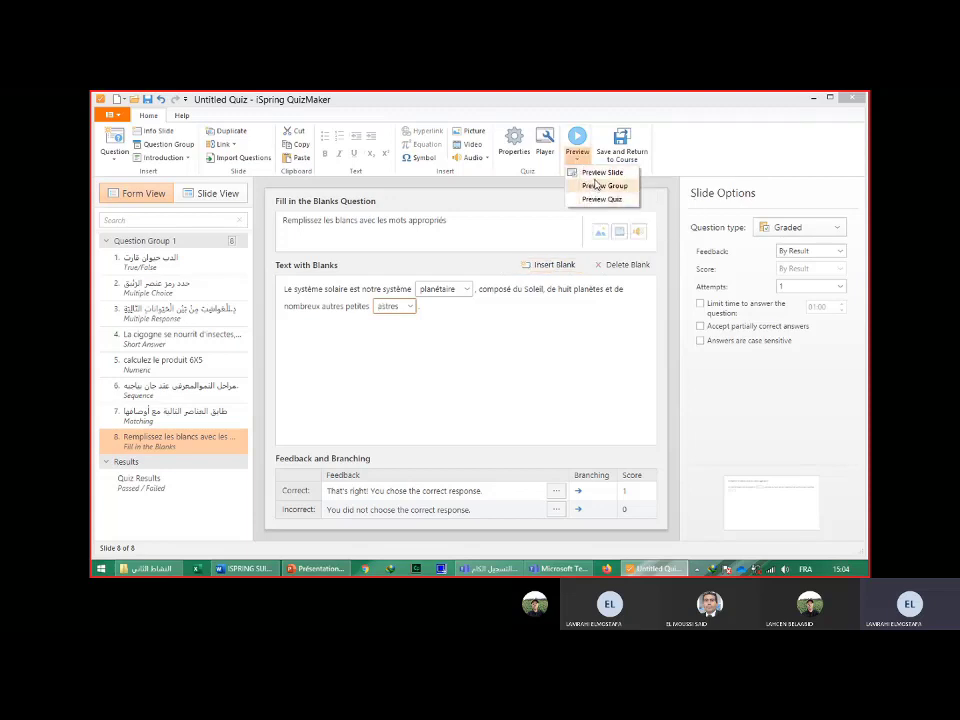
{"action": "left_click", "coordinate": [597, 185]}
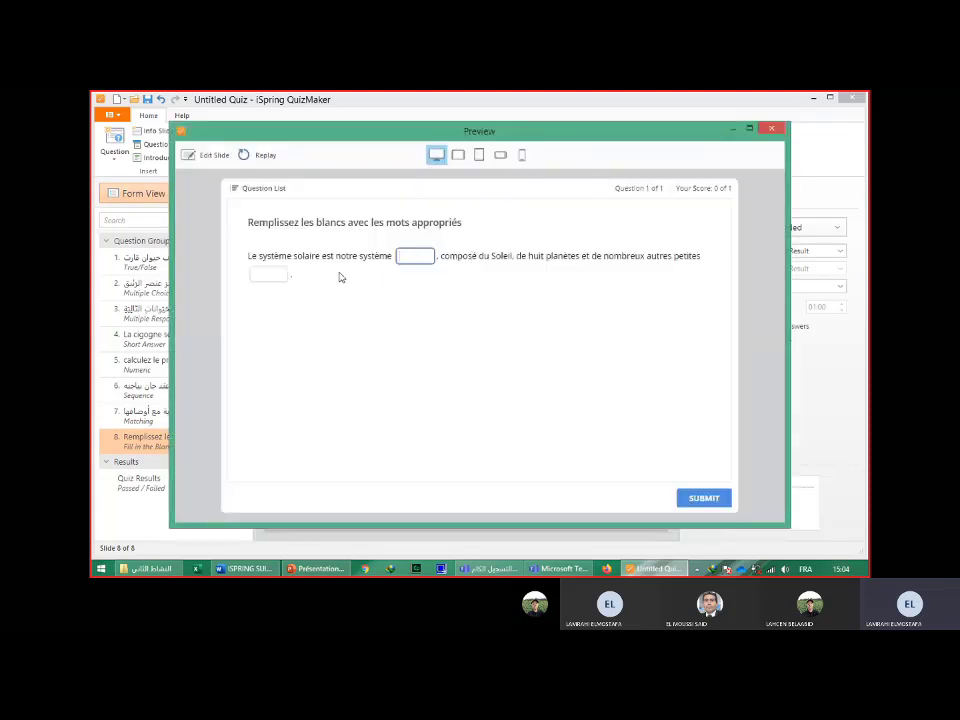
{"action": "left_click", "coordinate": [404, 258]}
{"action": "type", "text": "planét"}
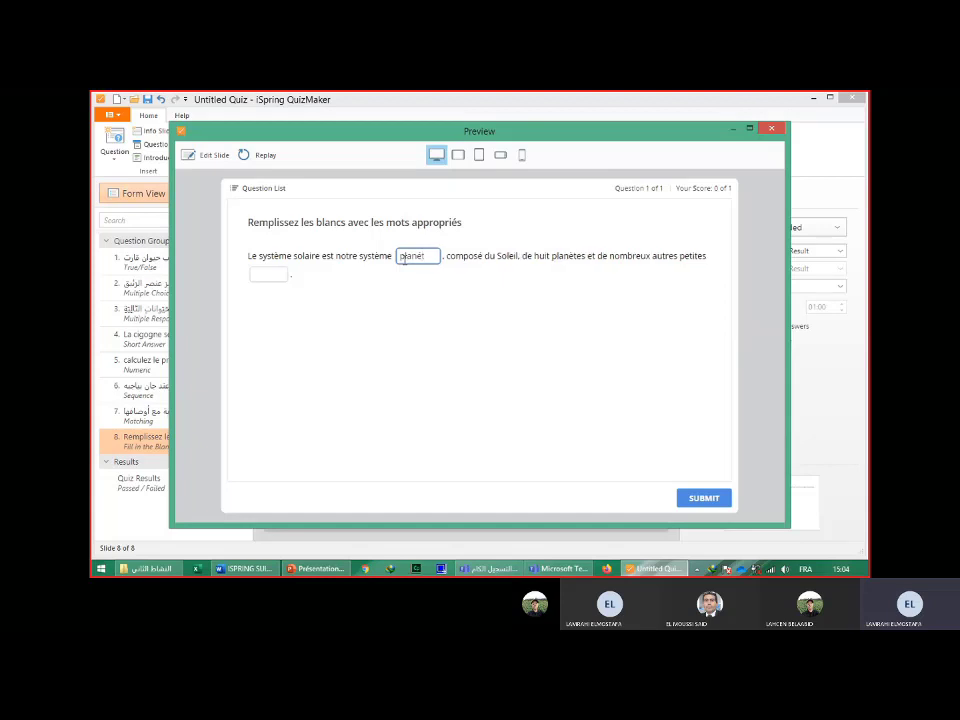
{"action": "type", "text": "air"}
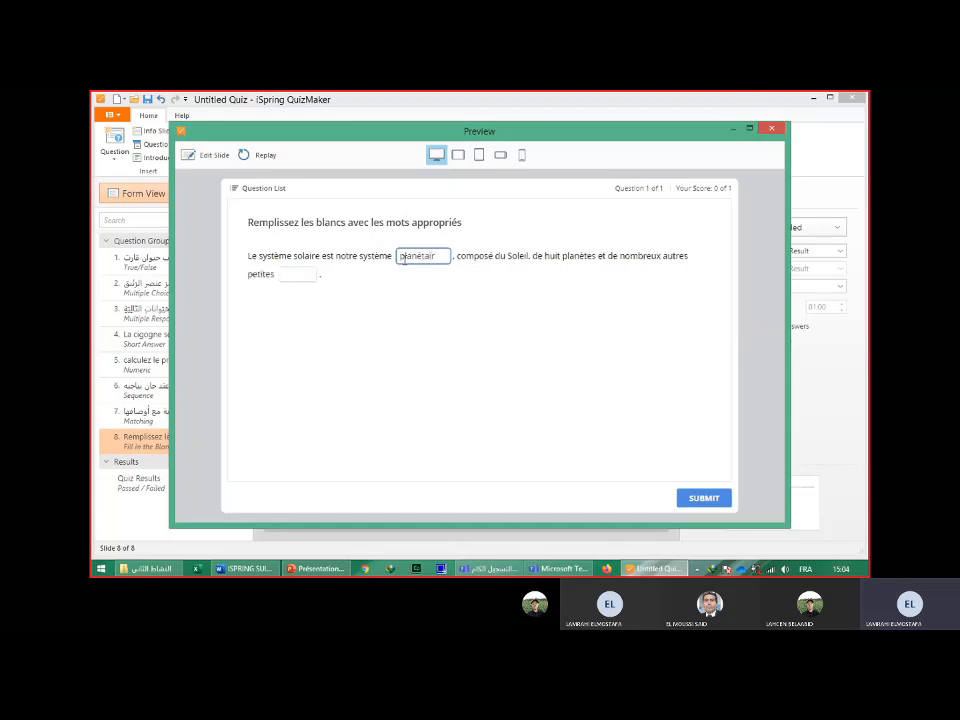
{"action": "type", "text": "e"}
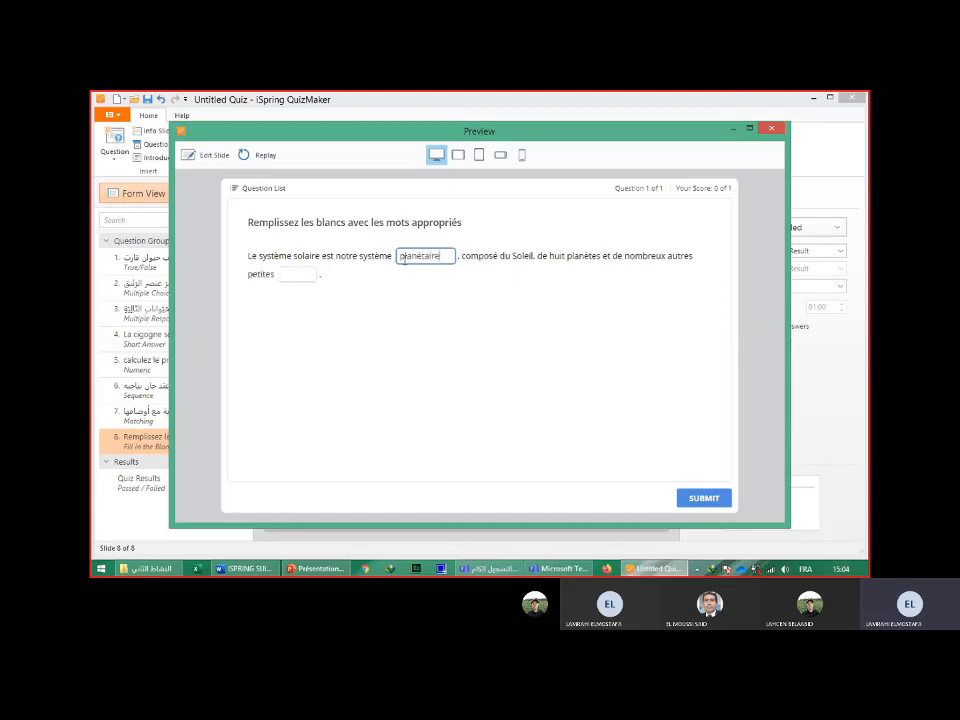
Enter "astres" in the blank ending the sentence, submit the answers, and close the preview.
{"action": "left_click", "coordinate": [293, 274]}
{"action": "type", "text": "a"}
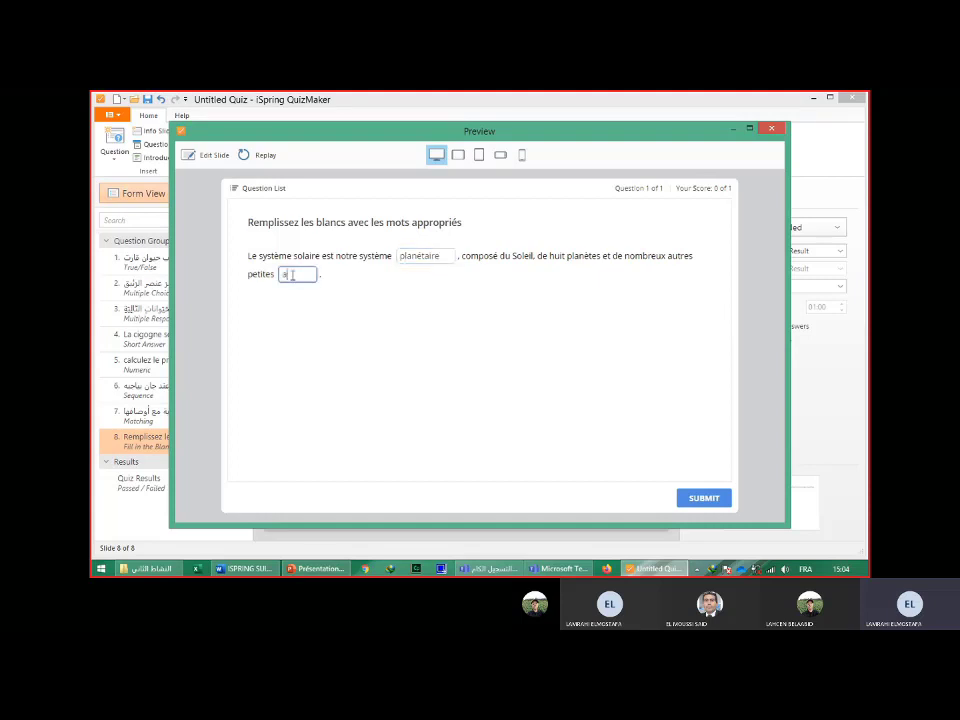
{"action": "type", "text": "stres"}
{"action": "double_click", "coordinate": [309, 274]}
{"action": "key", "text": "BackSpace"}
{"action": "type", "text": "astres"}
{"action": "left_click", "coordinate": [714, 505]}
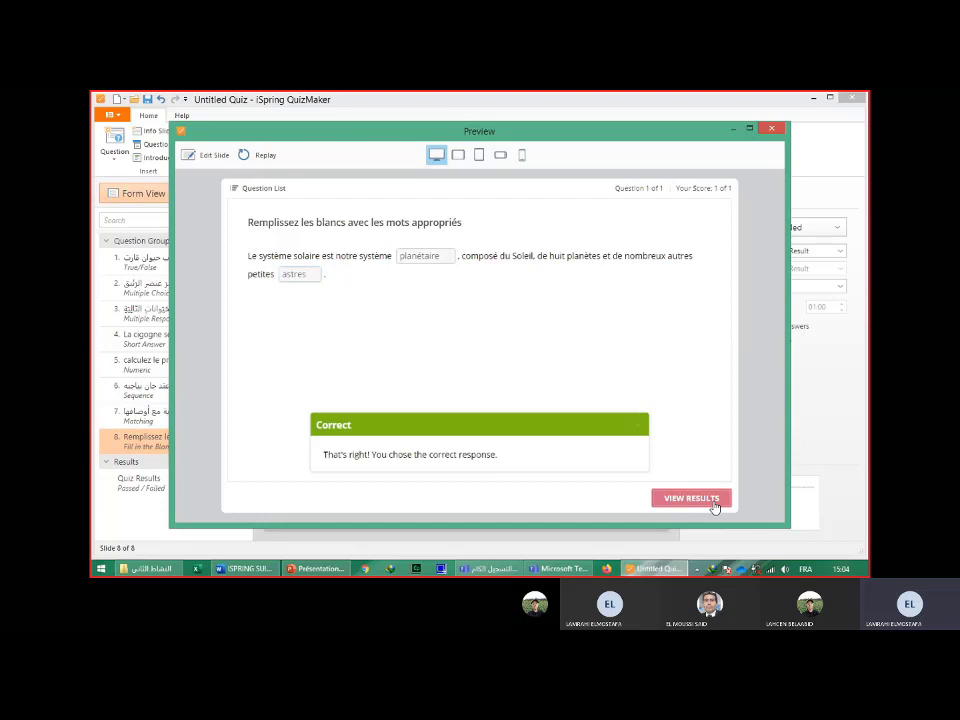
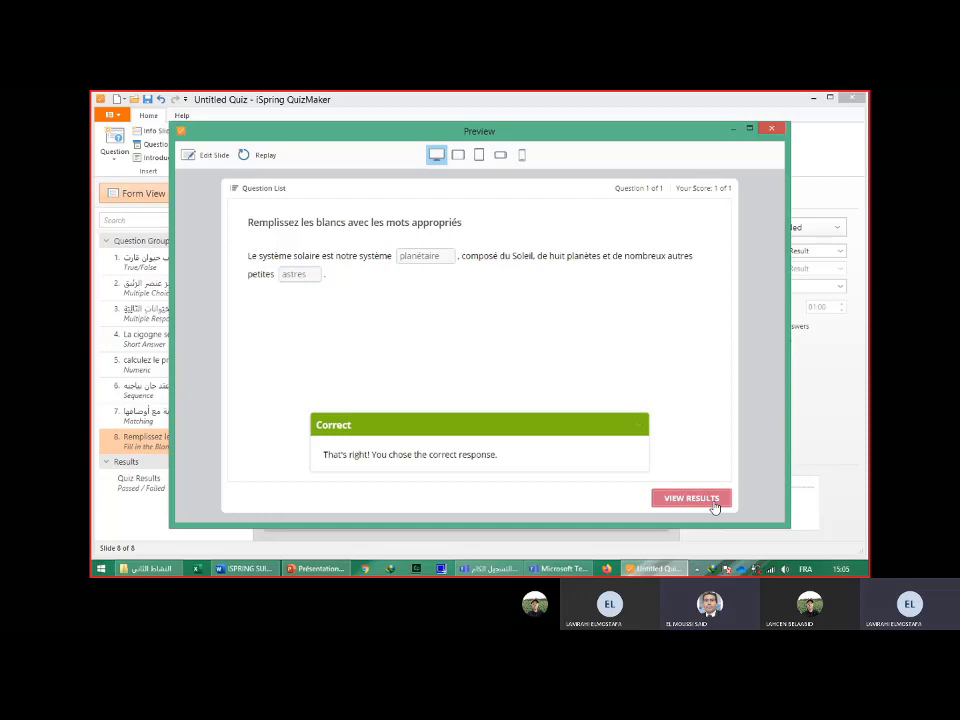
{"action": "left_click", "coordinate": [771, 129]}
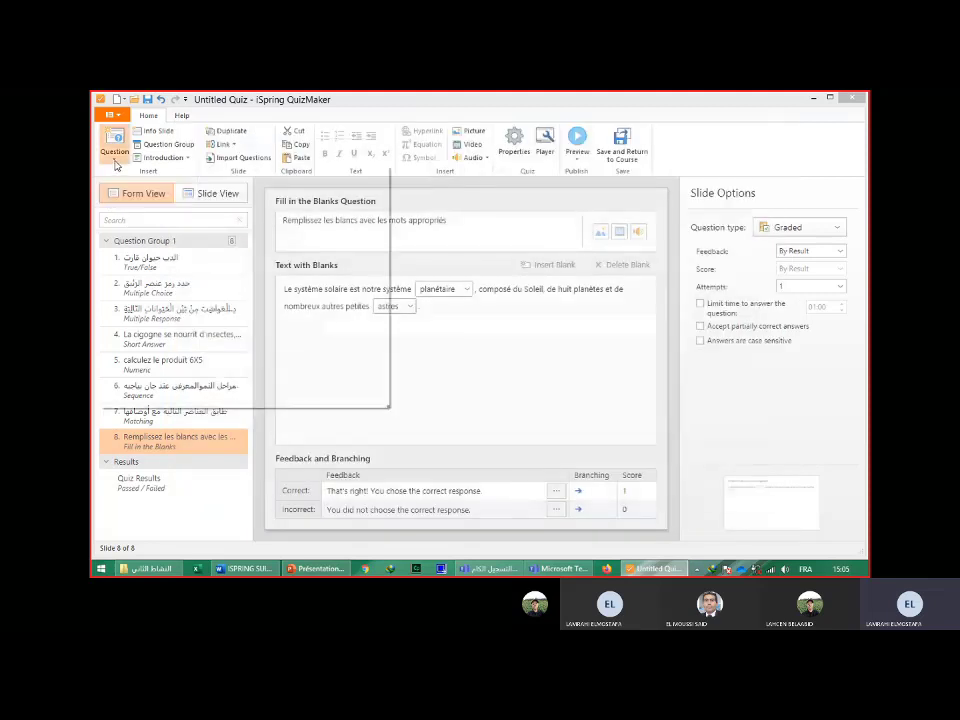
Add a Select from Lists question to the quiz after the Fill in the Blanks question.
{"action": "left_click", "coordinate": [115, 161]}
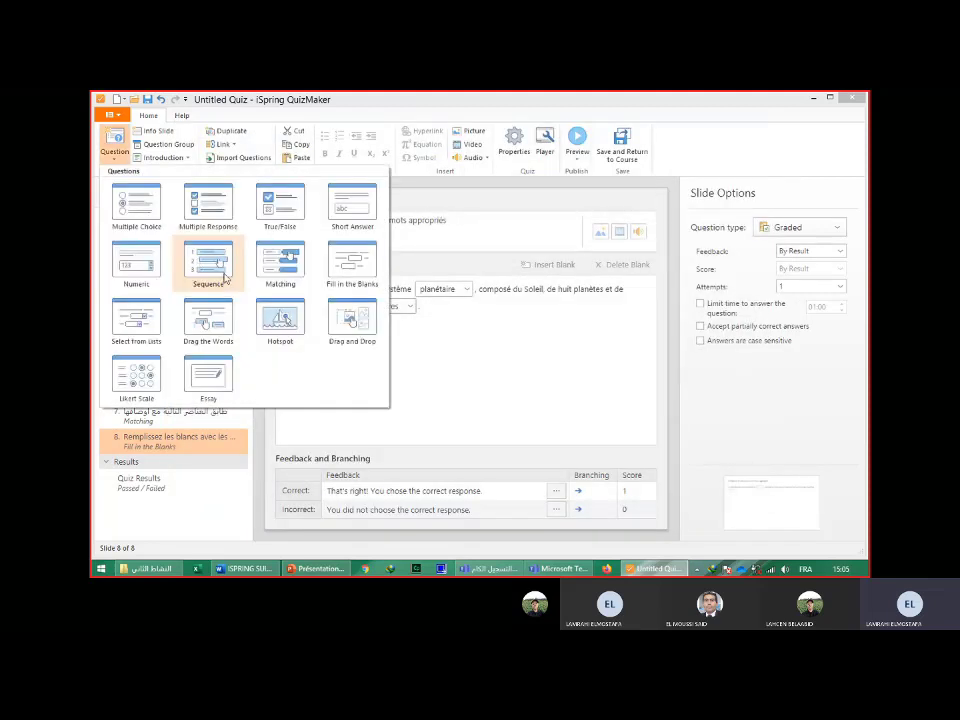
{"action": "left_click", "coordinate": [139, 320]}
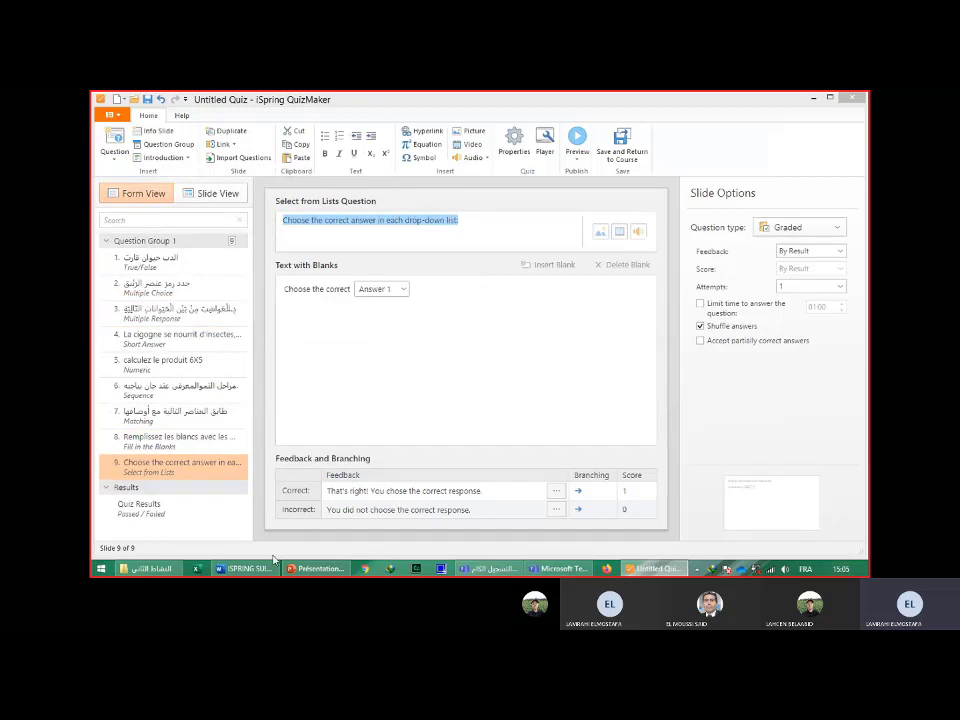
Copy the sentence "تبعية المتعلم الفكرية للمدرس يمكن اعتبارها" from the Word document and paste it over the Select from Lists question prompt.
{"action": "left_click", "coordinate": [245, 572]}
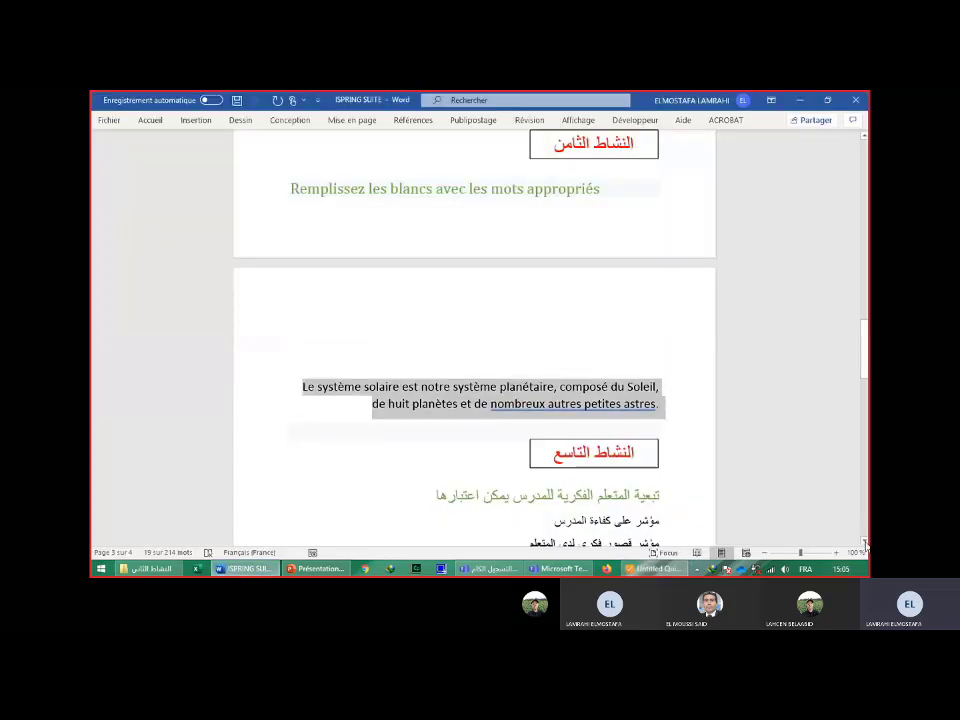
{"action": "scroll", "coordinate": [600, 350], "scroll_direction": "down", "scroll_amount": 3}
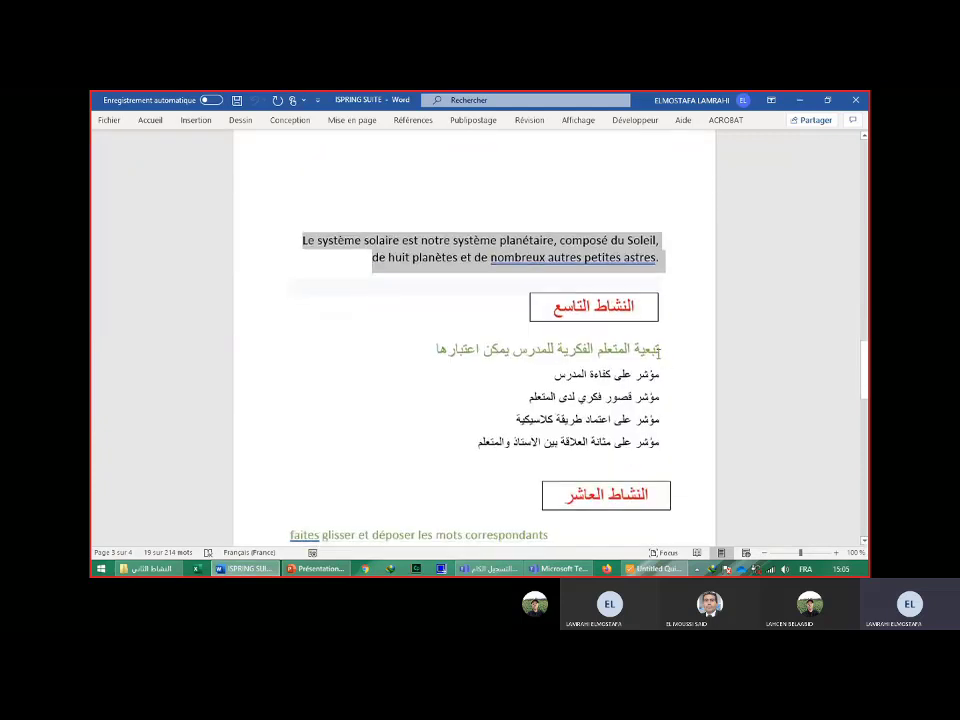
{"action": "triple_click", "coordinate": [618, 345]}
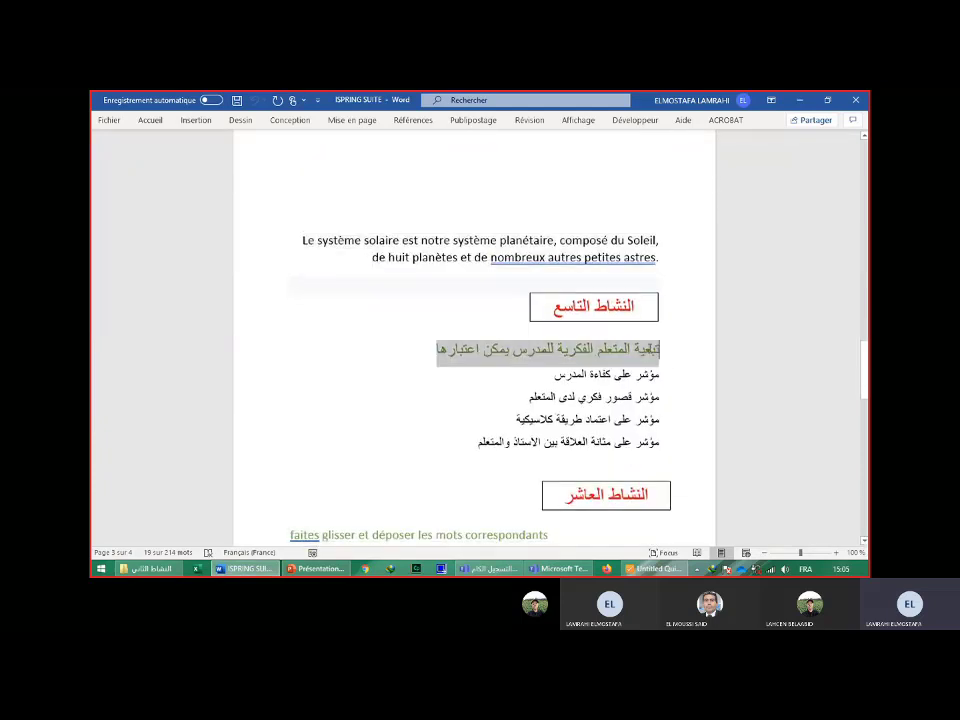
{"action": "right_click", "coordinate": [643, 355]}
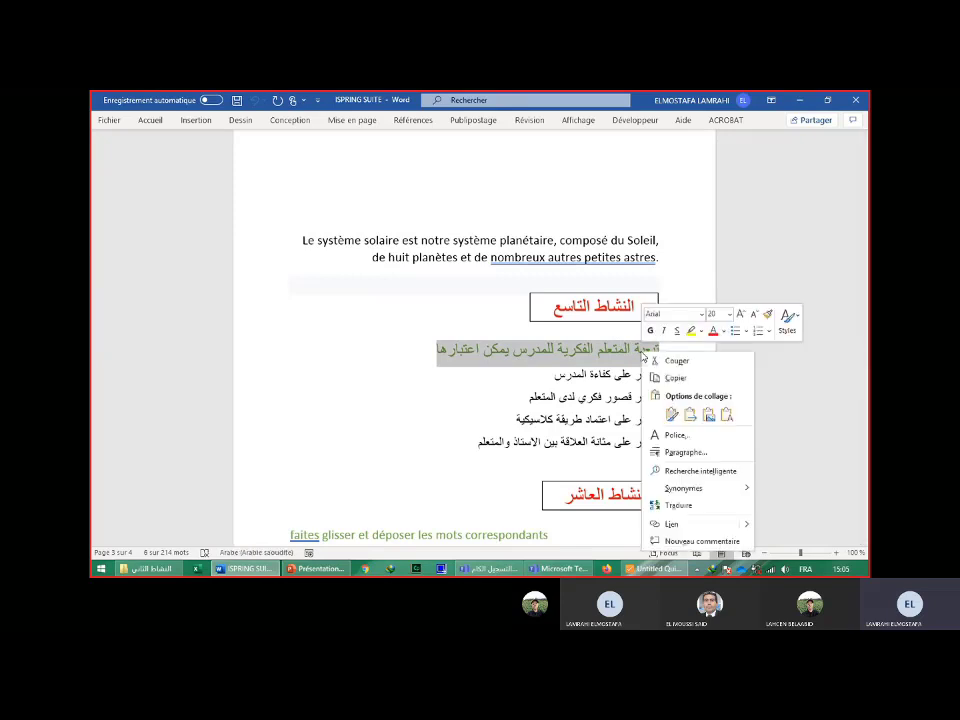
{"action": "left_click", "coordinate": [675, 379]}
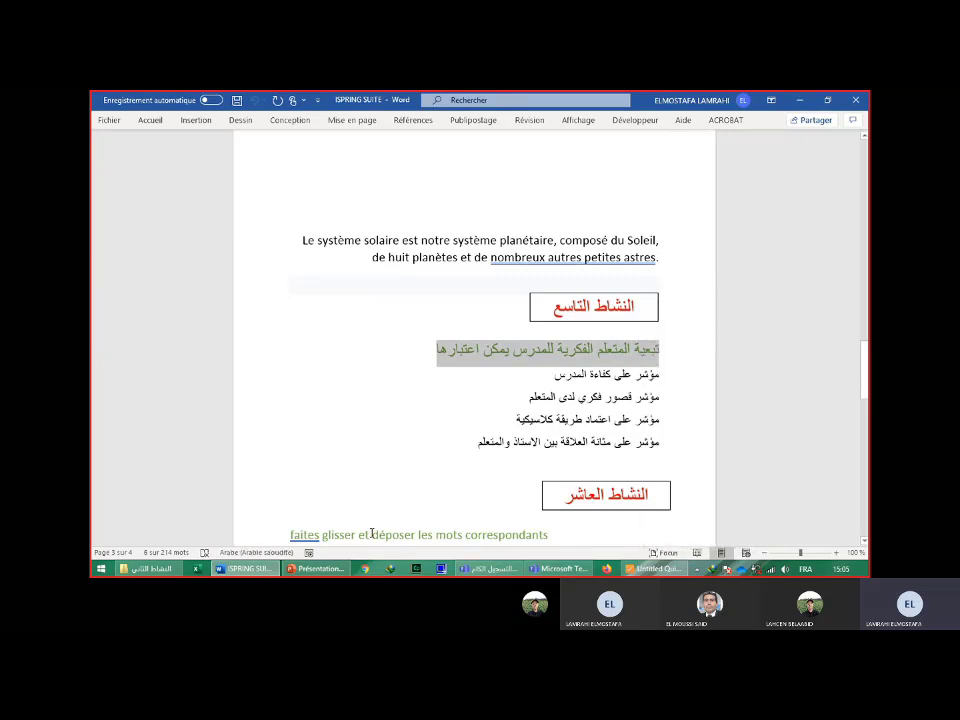
{"action": "left_click", "coordinate": [655, 567]}
{"action": "right_click", "coordinate": [399, 219]}
{"action": "left_click", "coordinate": [424, 255]}
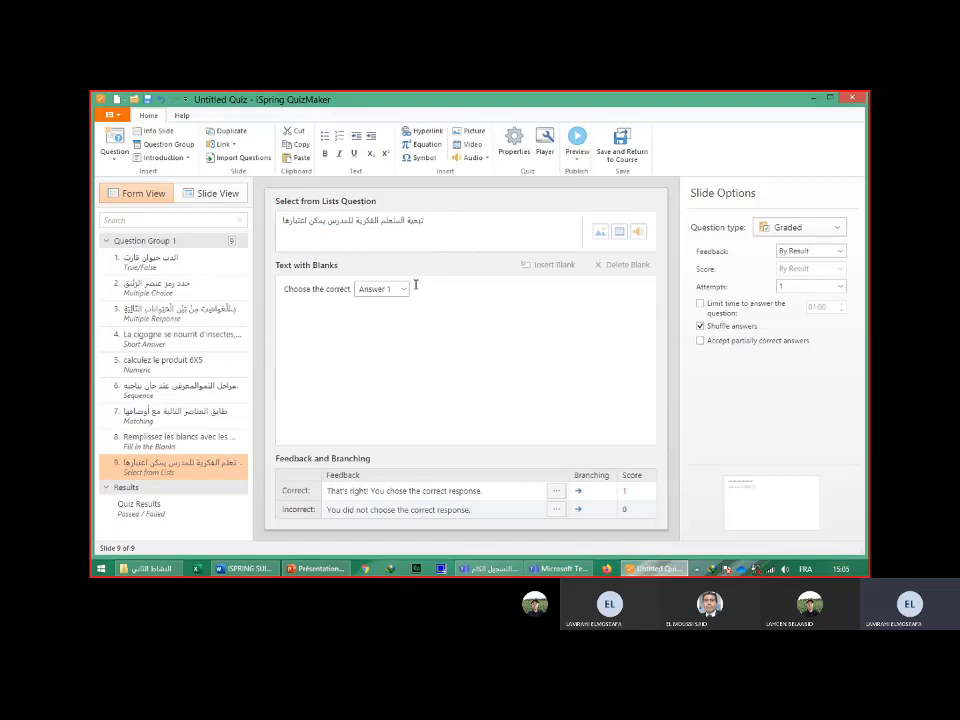
Clear the default content of the text with blanks and move the Arabic sentence there from the question prompt.
{"action": "left_click_drag", "start_coordinate": [415, 285], "coordinate": [272, 292]}
{"action": "key", "text": "BackSpace"}
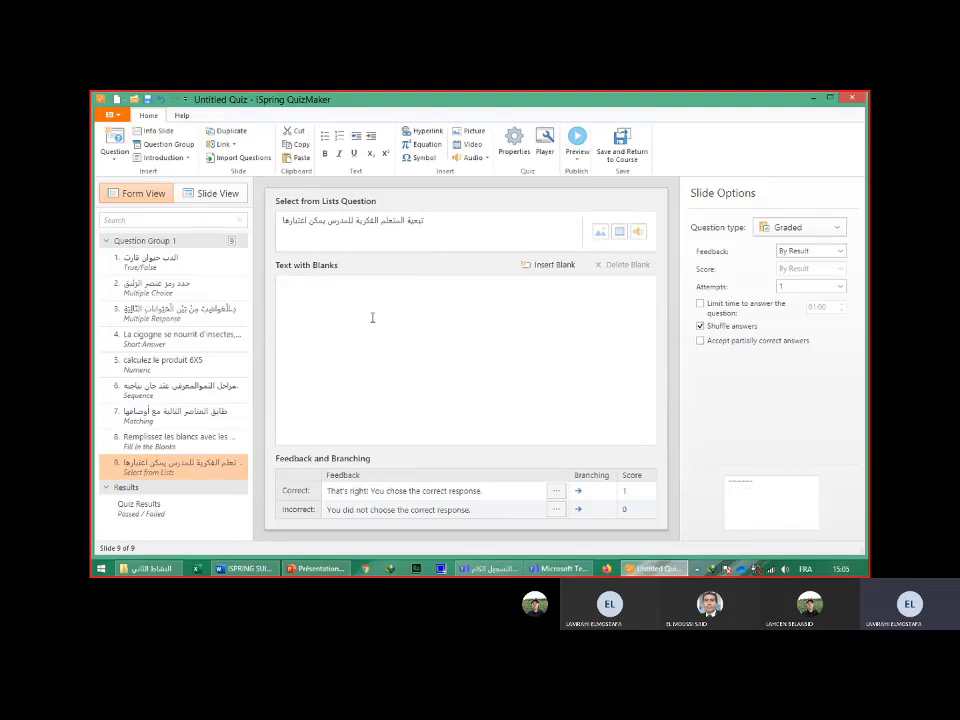
{"action": "left_click", "coordinate": [421, 221]}
{"action": "key", "text": "ctrl+a"}
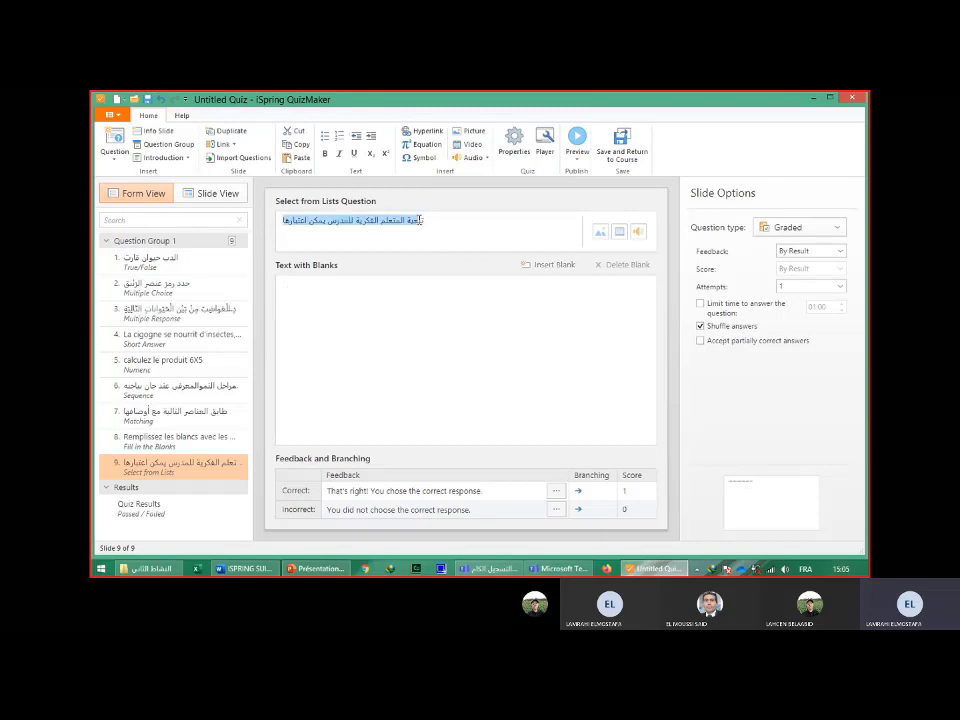
{"action": "left_click", "coordinate": [422, 221]}
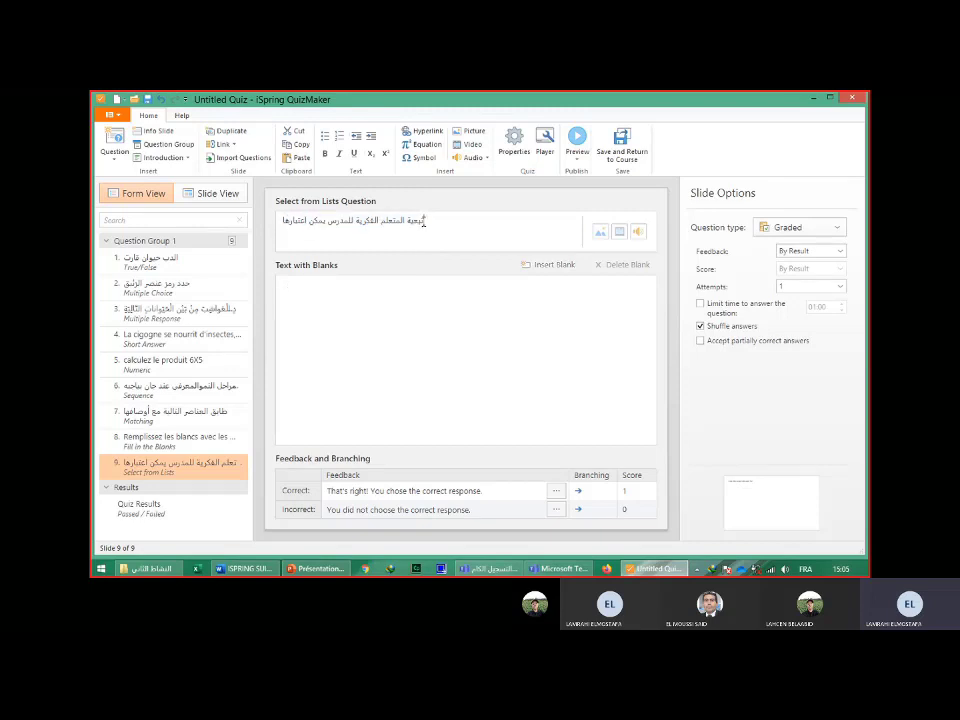
{"action": "key", "text": "ctrl+a"}
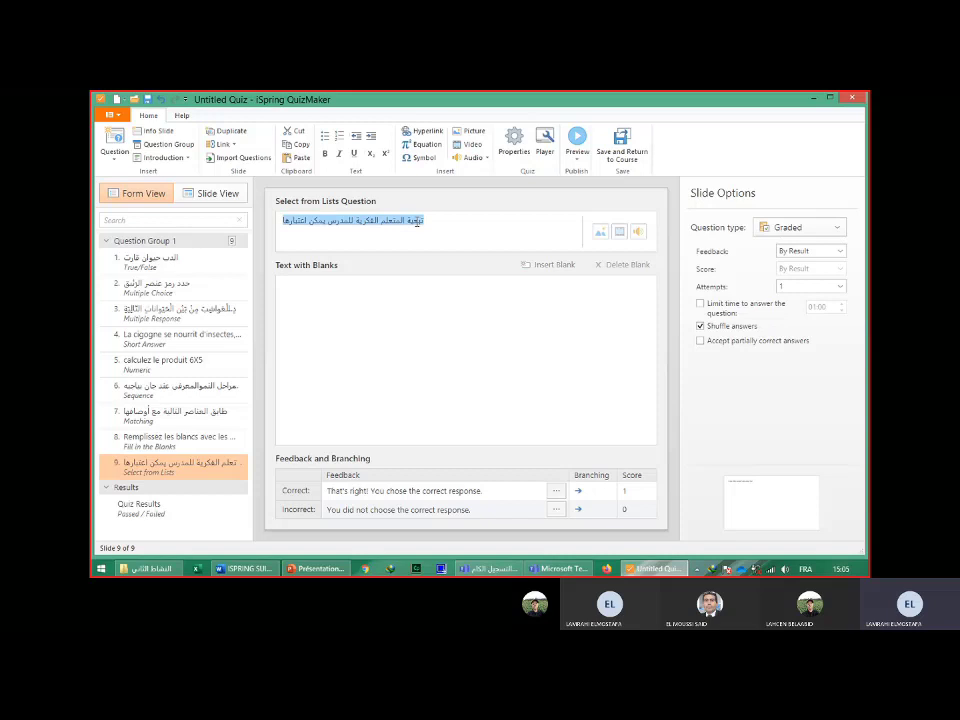
{"action": "right_click", "coordinate": [418, 222]}
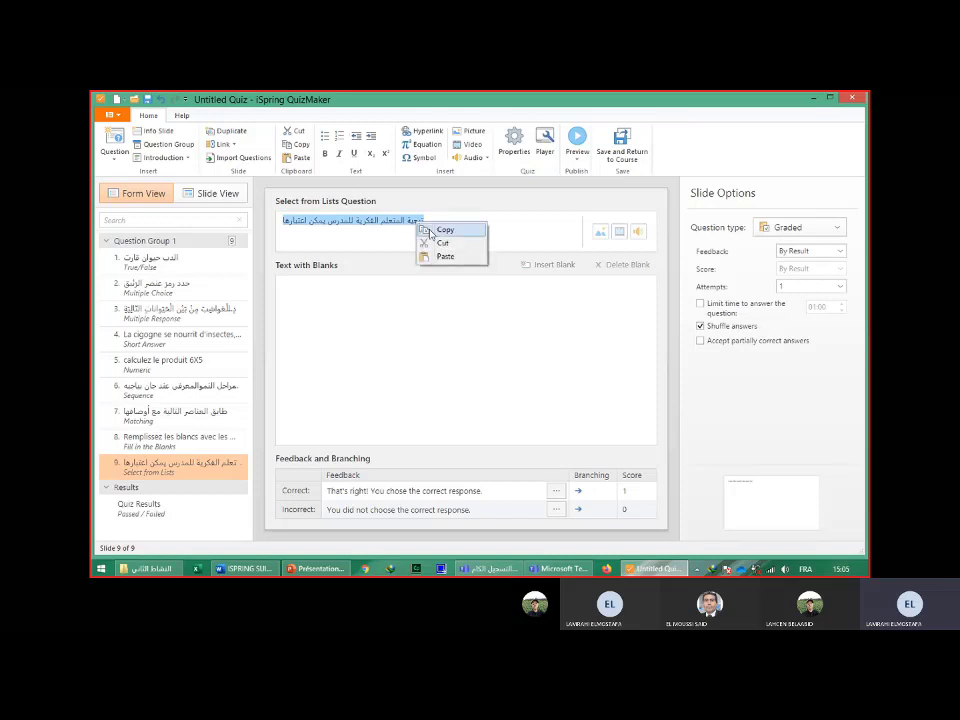
{"action": "left_click", "coordinate": [440, 243]}
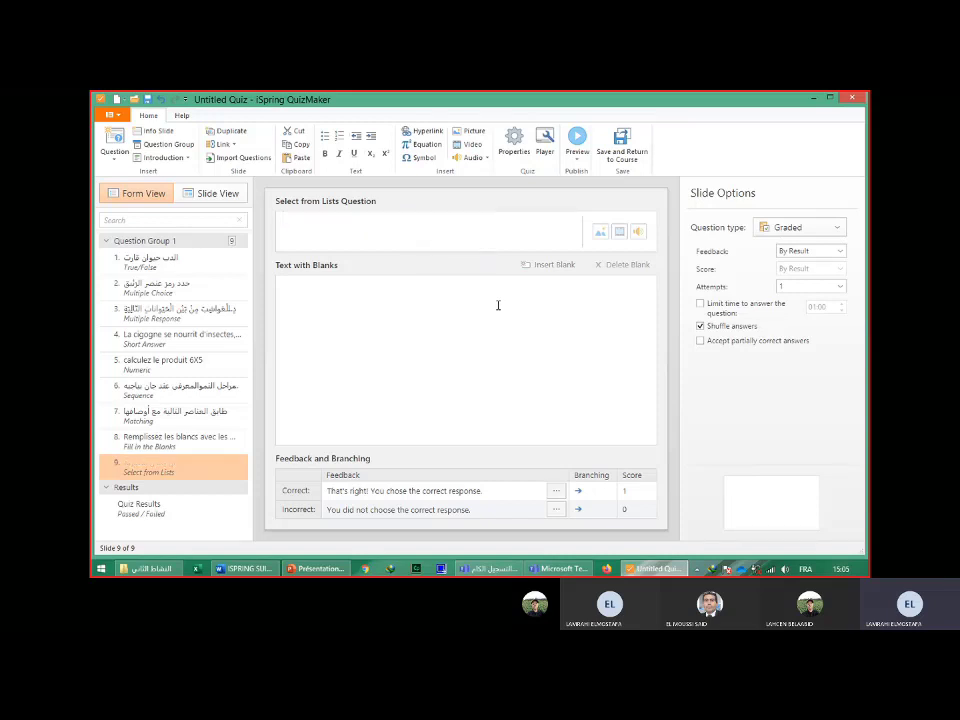
{"action": "right_click", "coordinate": [497, 305]}
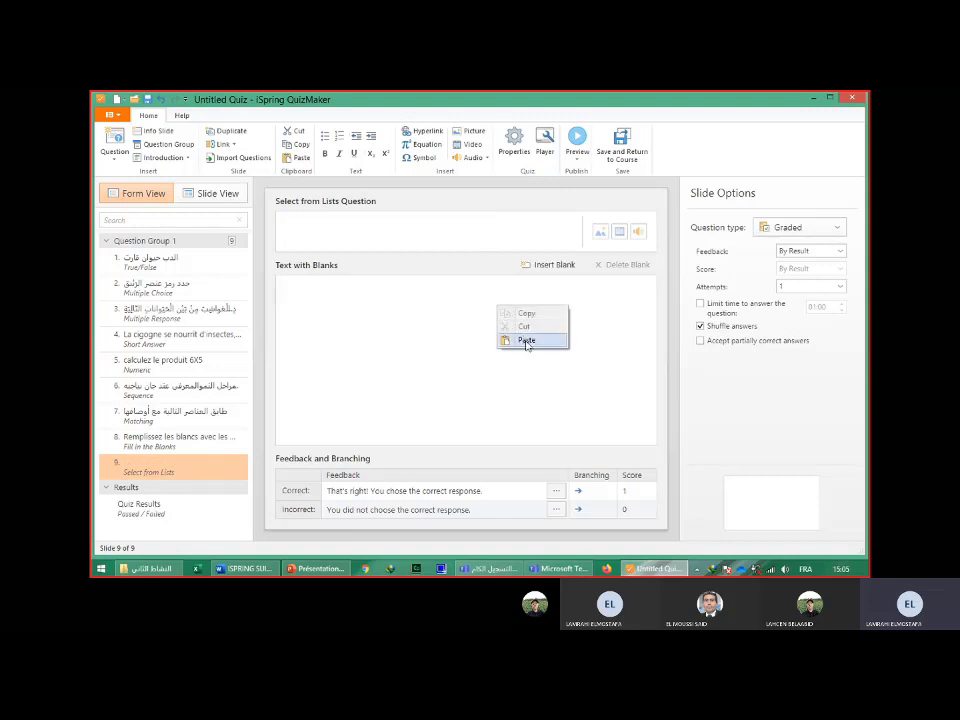
{"action": "left_click", "coordinate": [527, 341]}
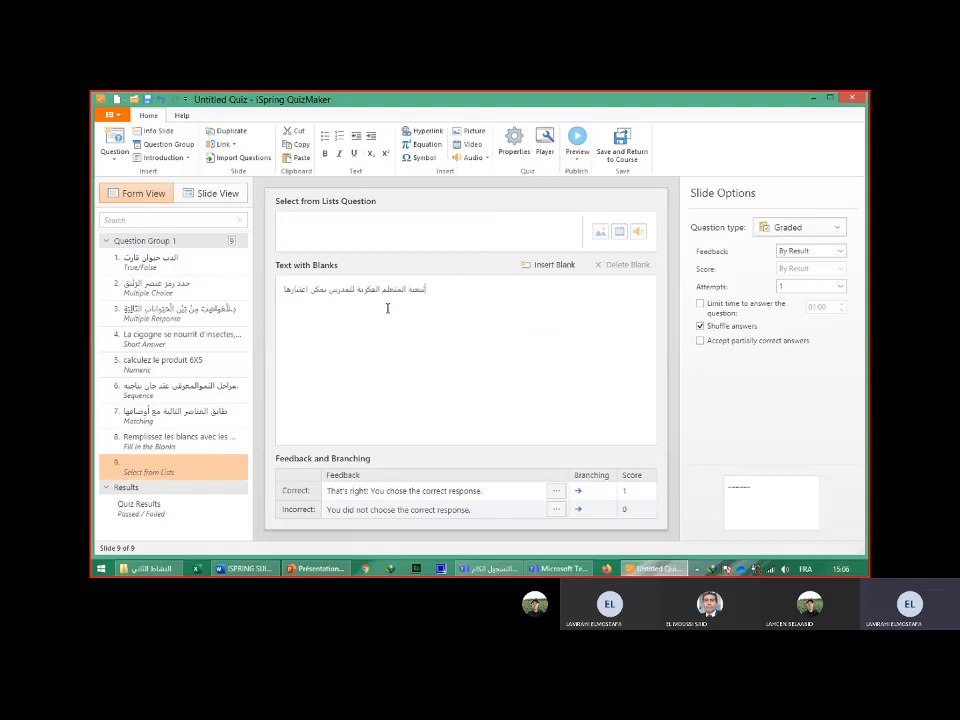
Insert a drop-down blank at the end of the sentence "تبعية المتعلم الفكرية للمدرس يمكن اعتبارها".
{"action": "left_click_drag", "start_coordinate": [308, 290], "coordinate": [293, 290]}
{"action": "left_click", "coordinate": [462, 306]}
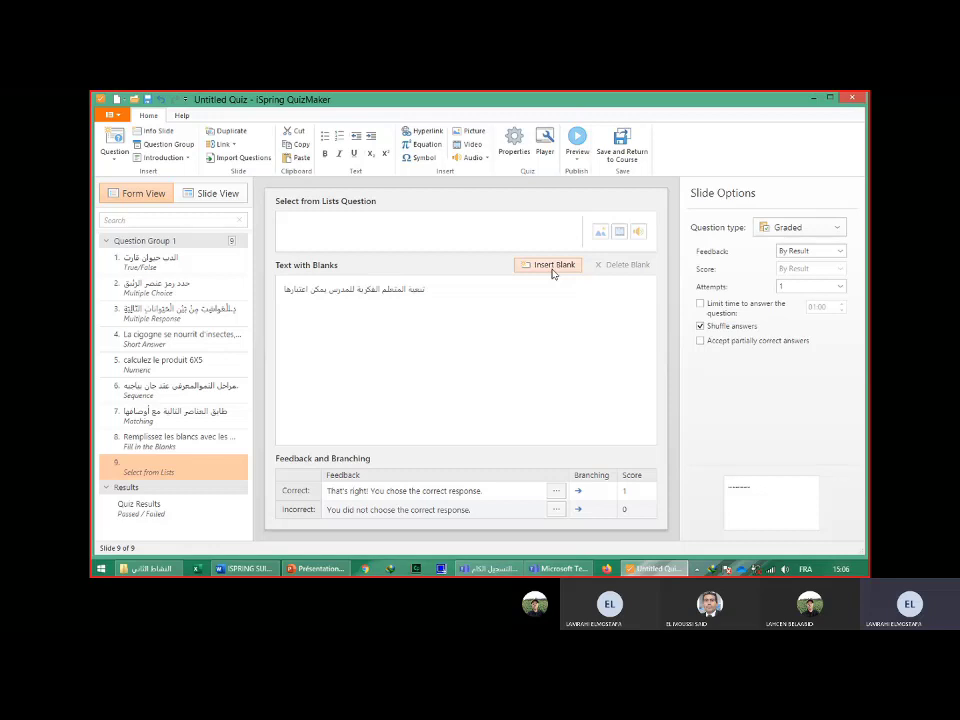
{"action": "left_click", "coordinate": [552, 265]}
Copy "مؤشر على كفاءة المدرس" from the Word document and paste it as the first option of the drop-down blank.
{"action": "left_click", "coordinate": [464, 290]}
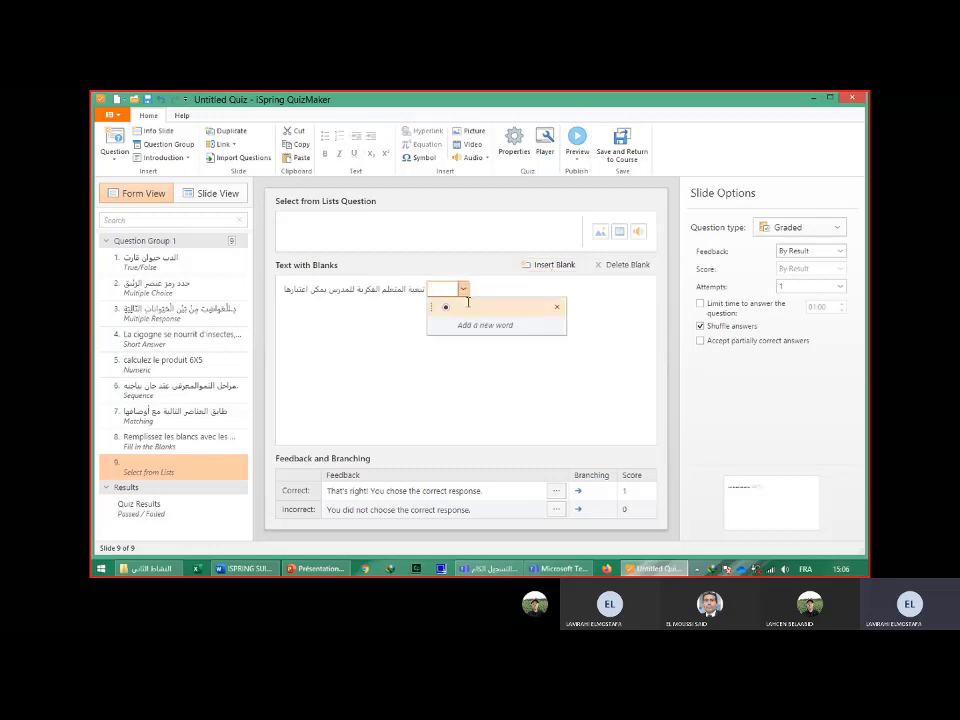
{"action": "left_click", "coordinate": [467, 305]}
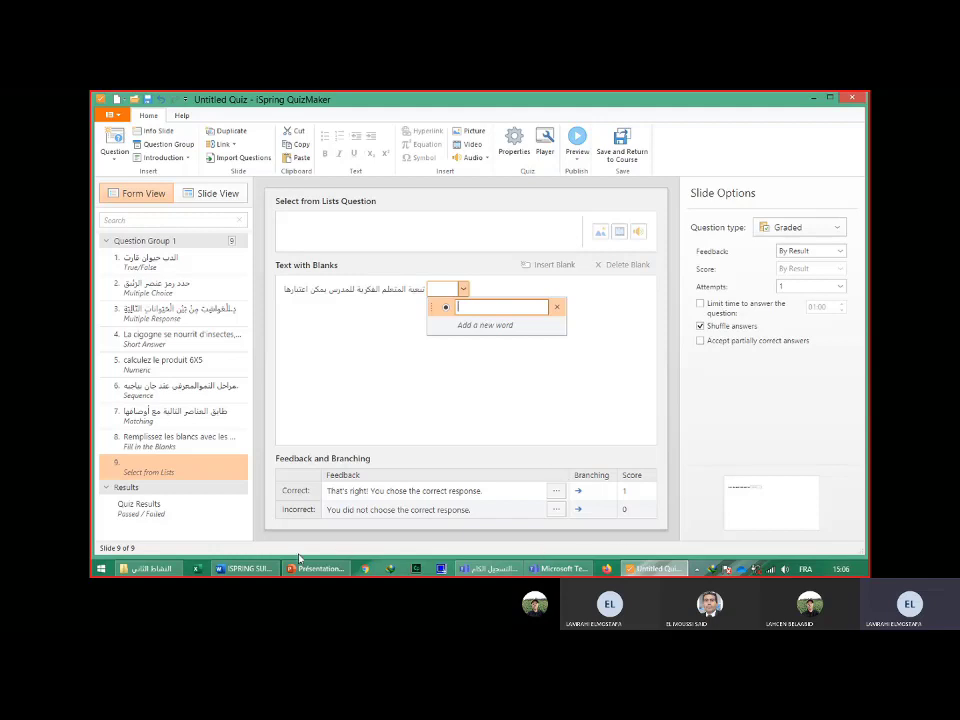
{"action": "left_click", "coordinate": [250, 569]}
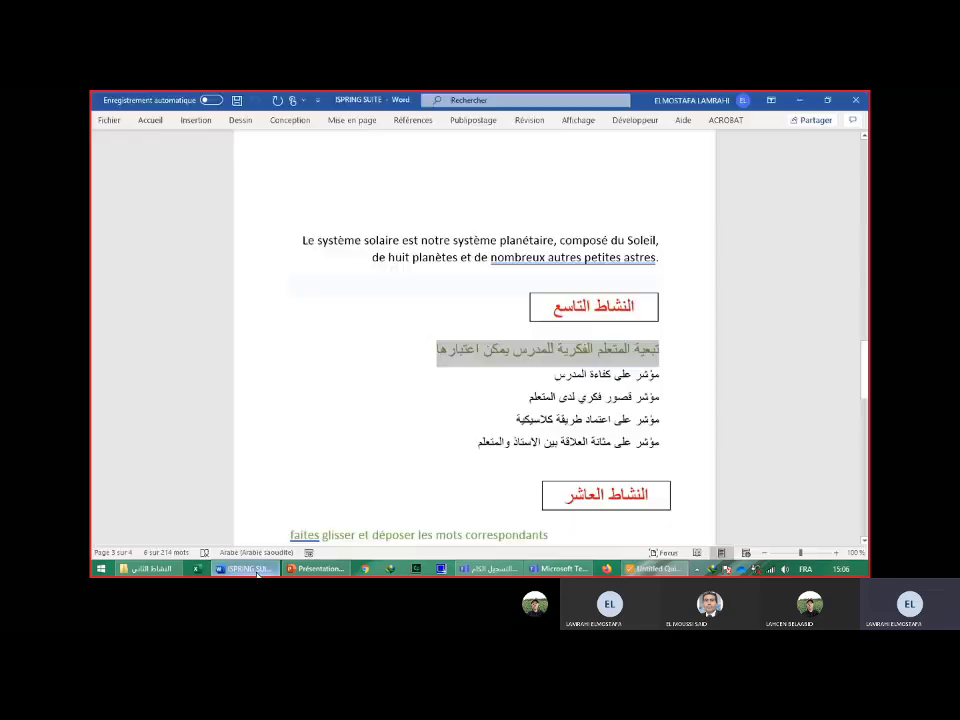
{"action": "left_click", "coordinate": [664, 378]}
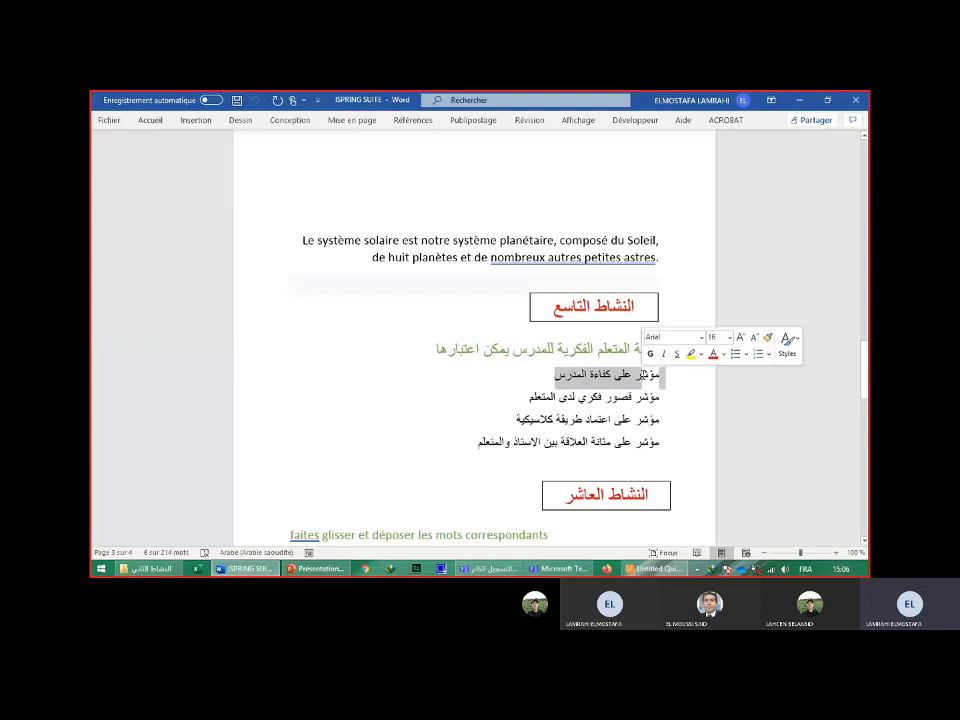
{"action": "left_click", "coordinate": [660, 377]}
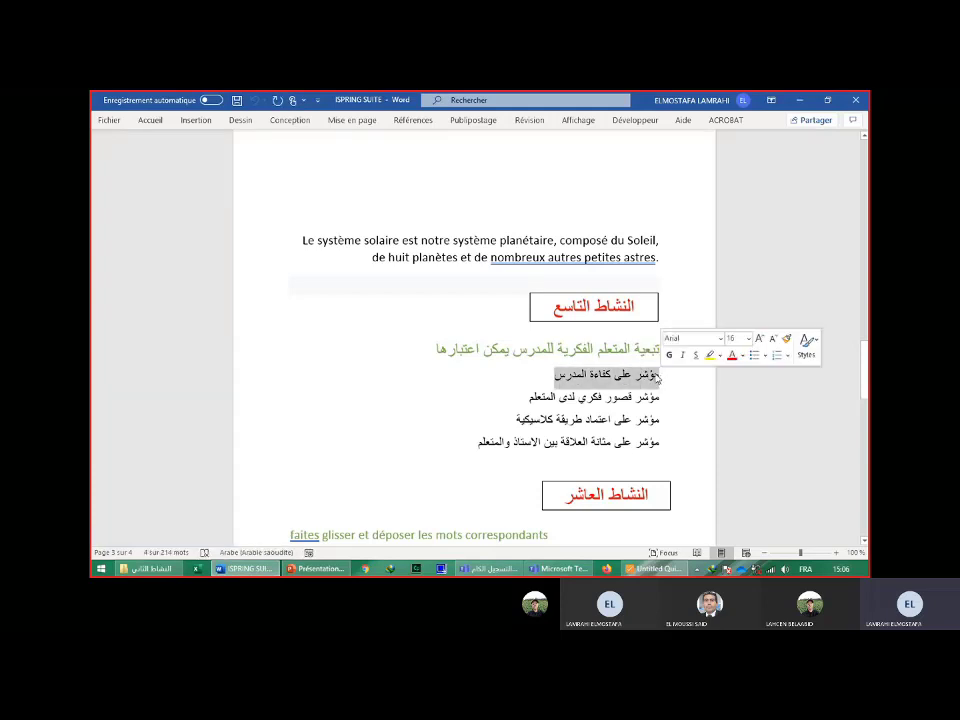
{"action": "right_click", "coordinate": [657, 379]}
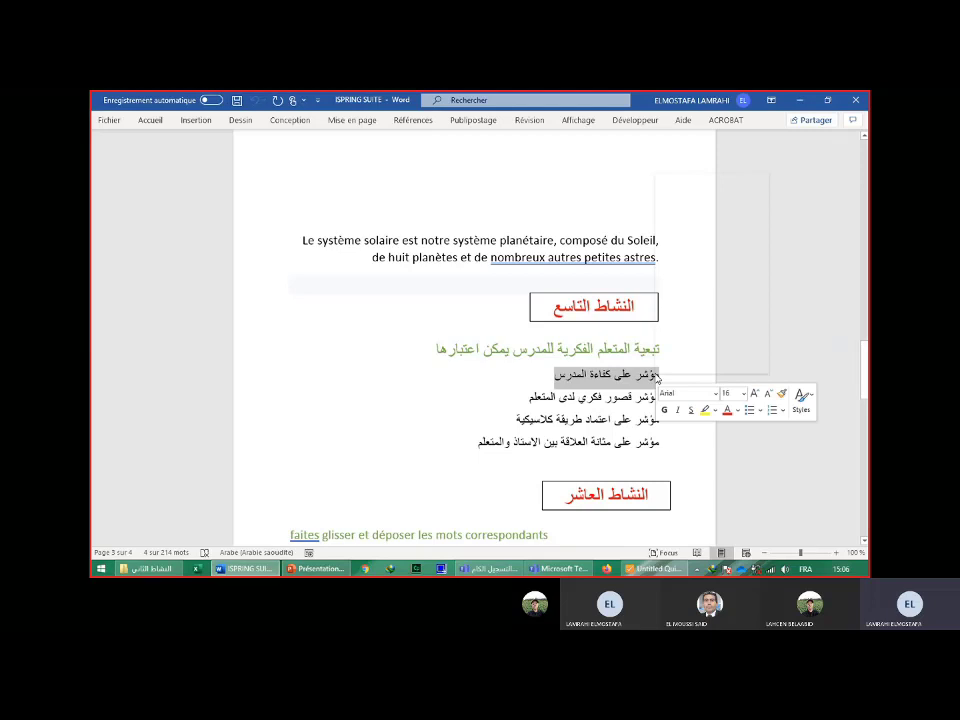
{"action": "left_click", "coordinate": [690, 202]}
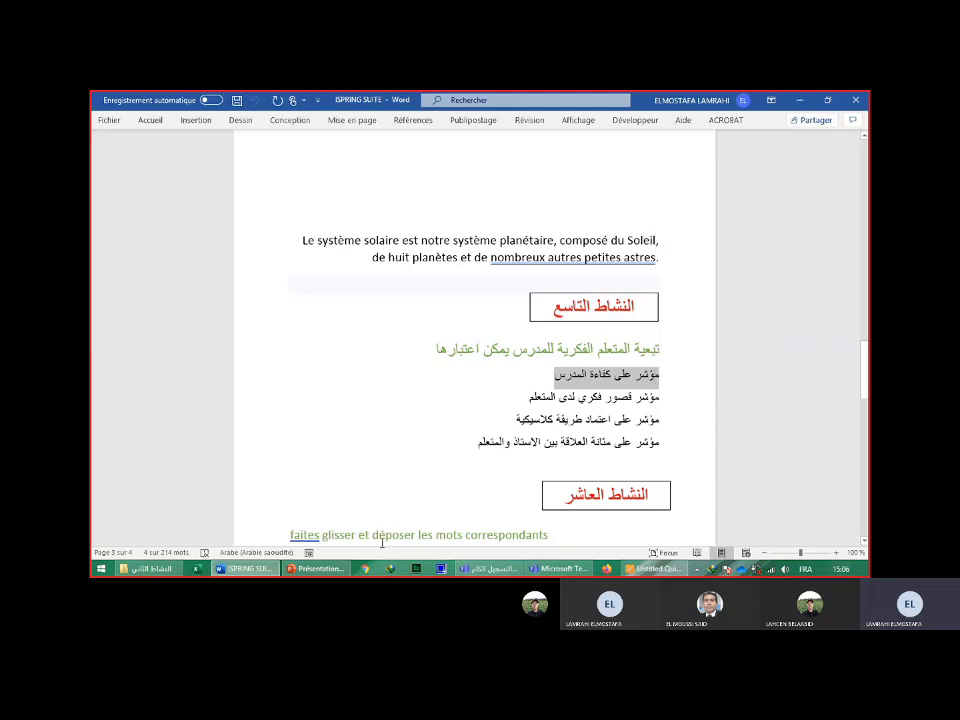
{"action": "mouse_move", "coordinate": [645, 577]}
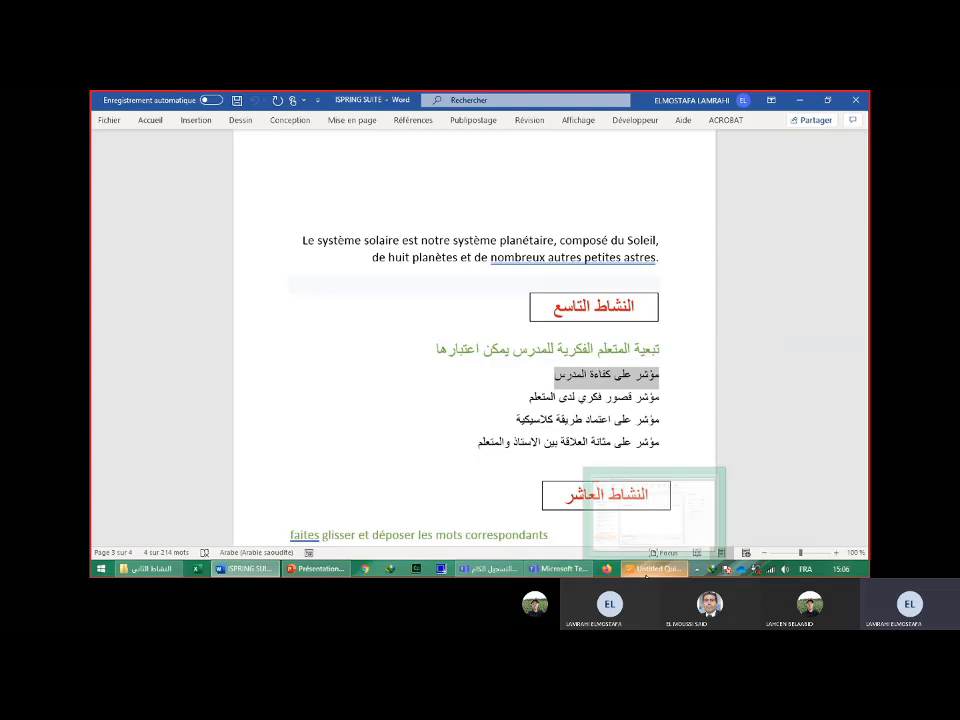
{"action": "left_click", "coordinate": [645, 568]}
{"action": "left_click", "coordinate": [462, 289]}
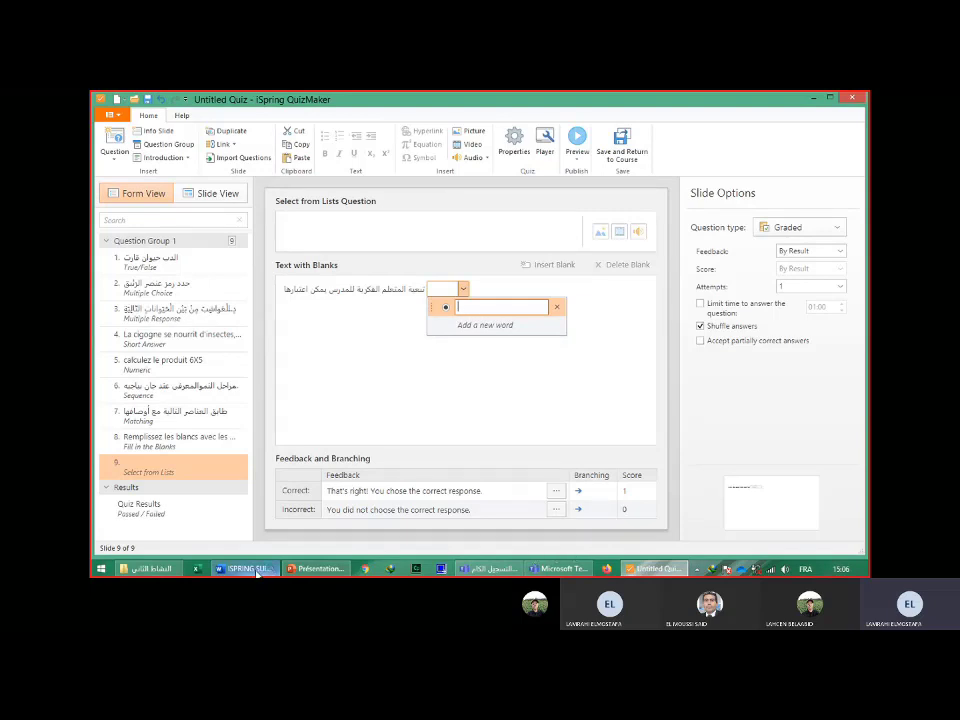
{"action": "left_click", "coordinate": [252, 569]}
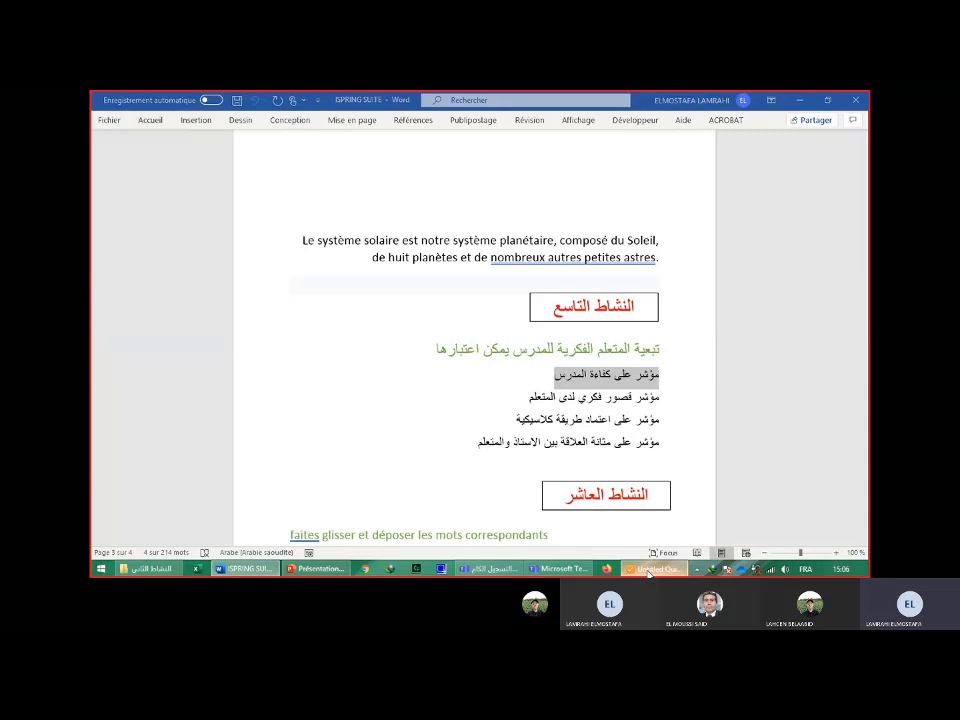
{"action": "left_click", "coordinate": [648, 570]}
{"action": "left_click", "coordinate": [447, 288]}
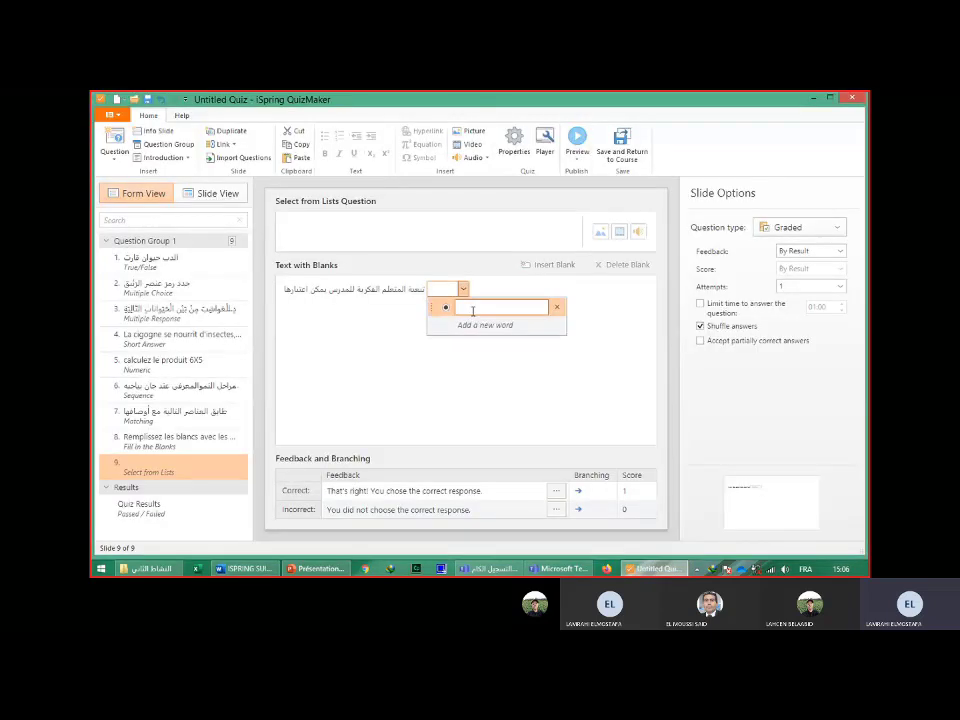
{"action": "key", "text": "ctrl+v"}
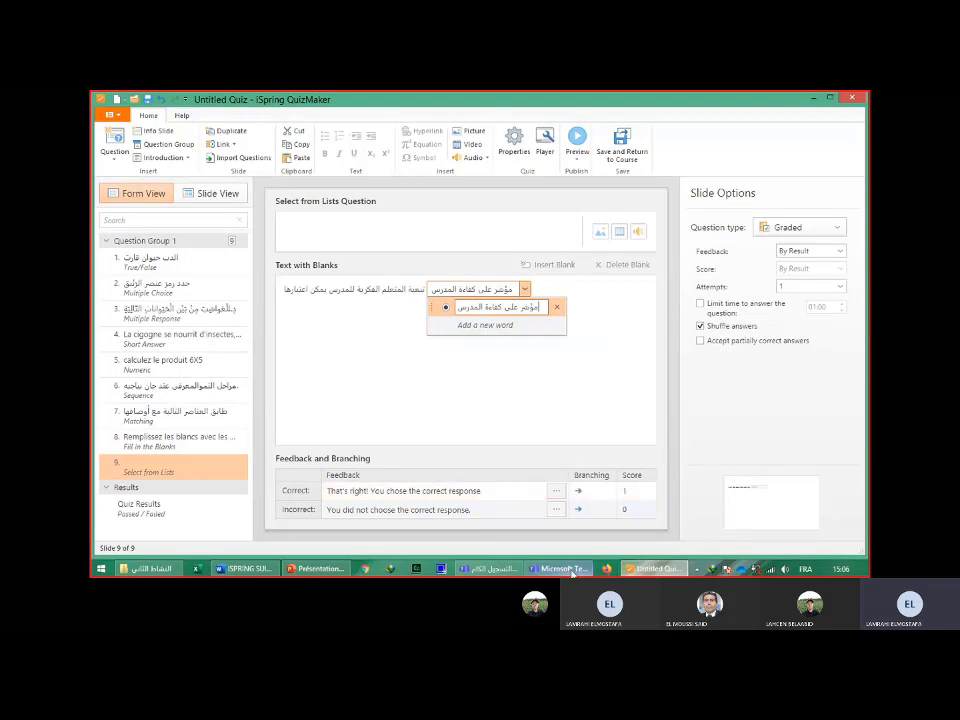
Add "مؤشر قصور فكري لدى المتعلم" from the Word document as the second option of the drop-down blank.
{"action": "left_click", "coordinate": [262, 570]}
{"action": "left_click_drag", "start_coordinate": [660, 397], "coordinate": [519, 410]}
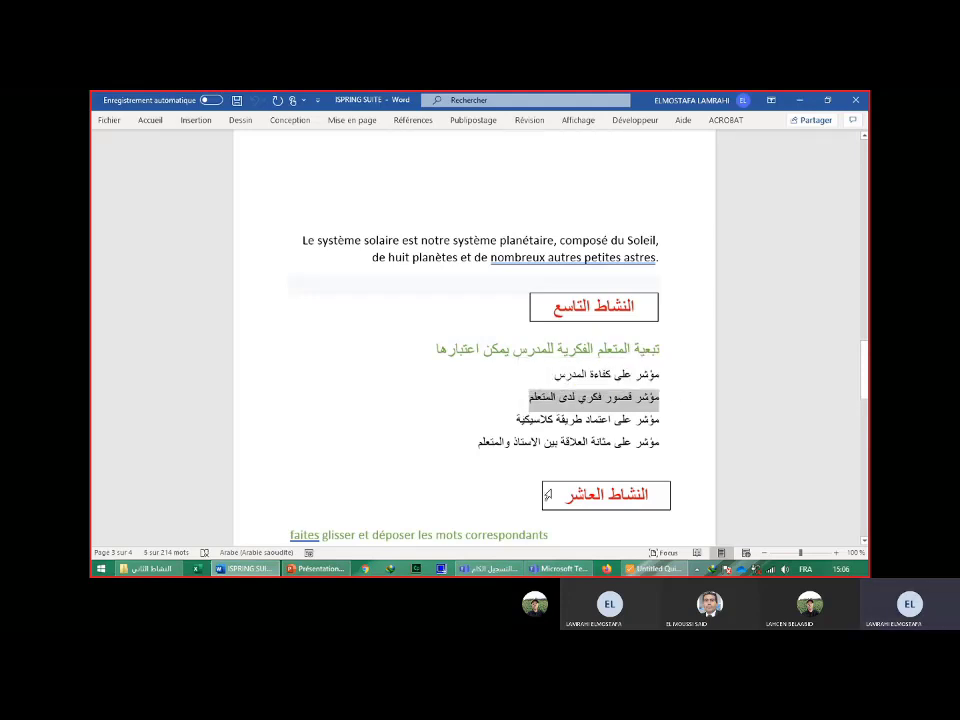
{"action": "left_click", "coordinate": [632, 567]}
{"action": "left_click", "coordinate": [524, 289]}
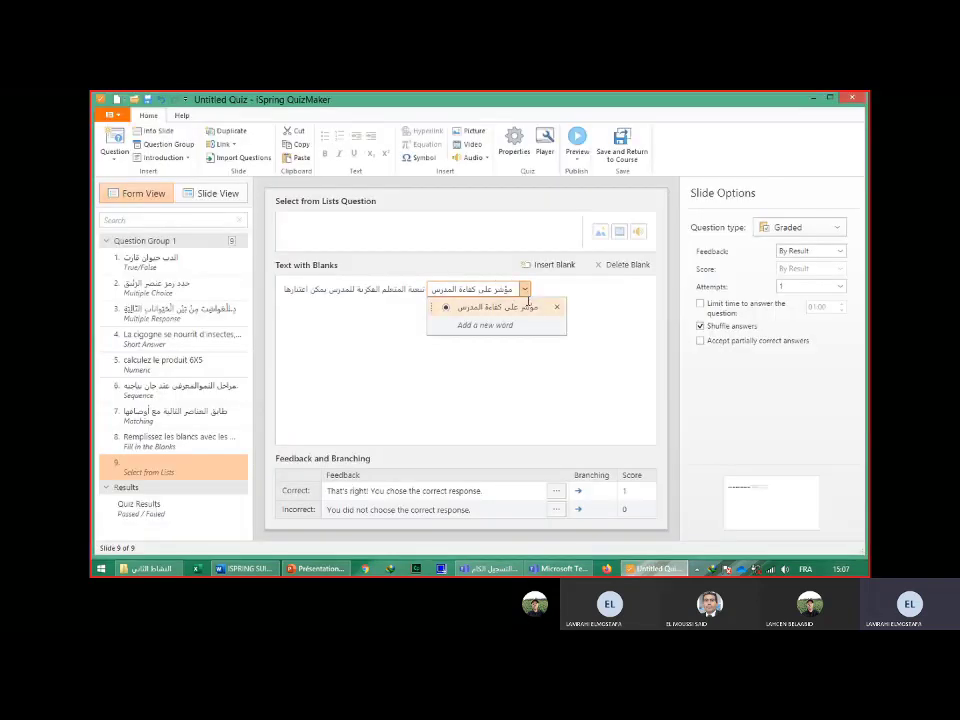
{"action": "left_click", "coordinate": [510, 325]}
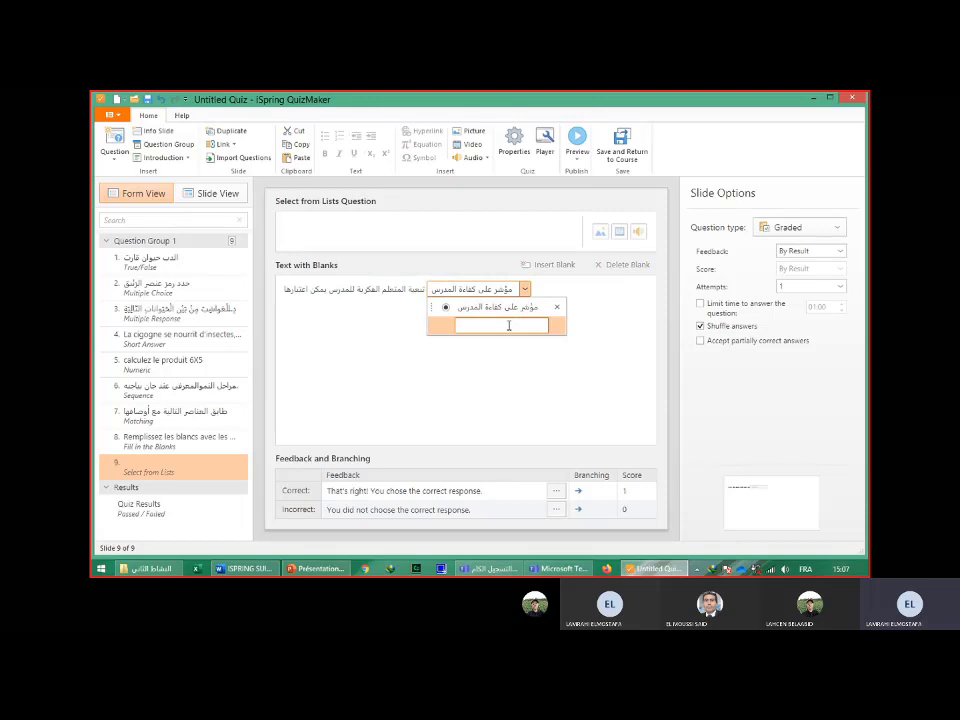
{"action": "key", "text": "ctrl+v"}
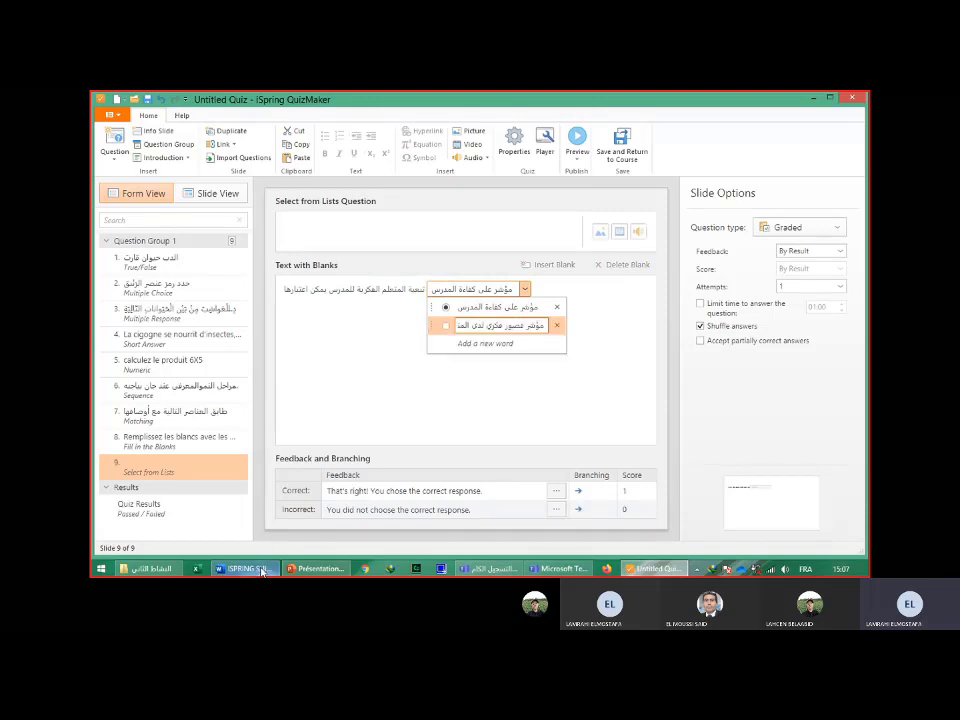
Copy "مؤشر على اعتماد طريقة كلاسيكية" from the Word document and add it as the third option of the drop-down blank.
{"action": "left_click", "coordinate": [262, 572]}
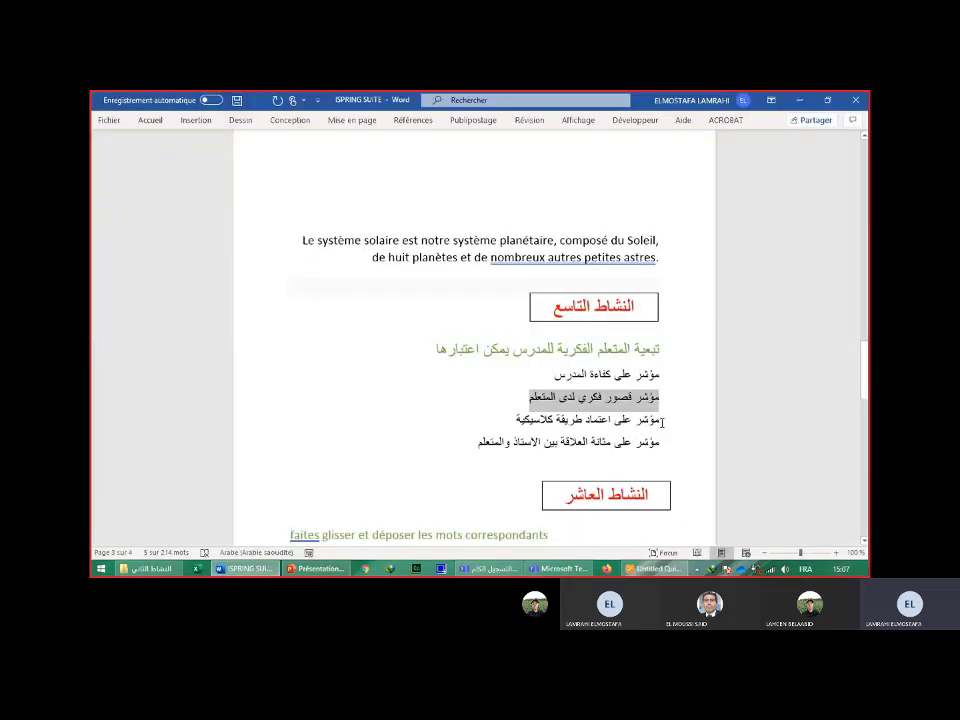
{"action": "triple_click", "coordinate": [643, 423]}
{"action": "key", "text": "ctrl+c"}
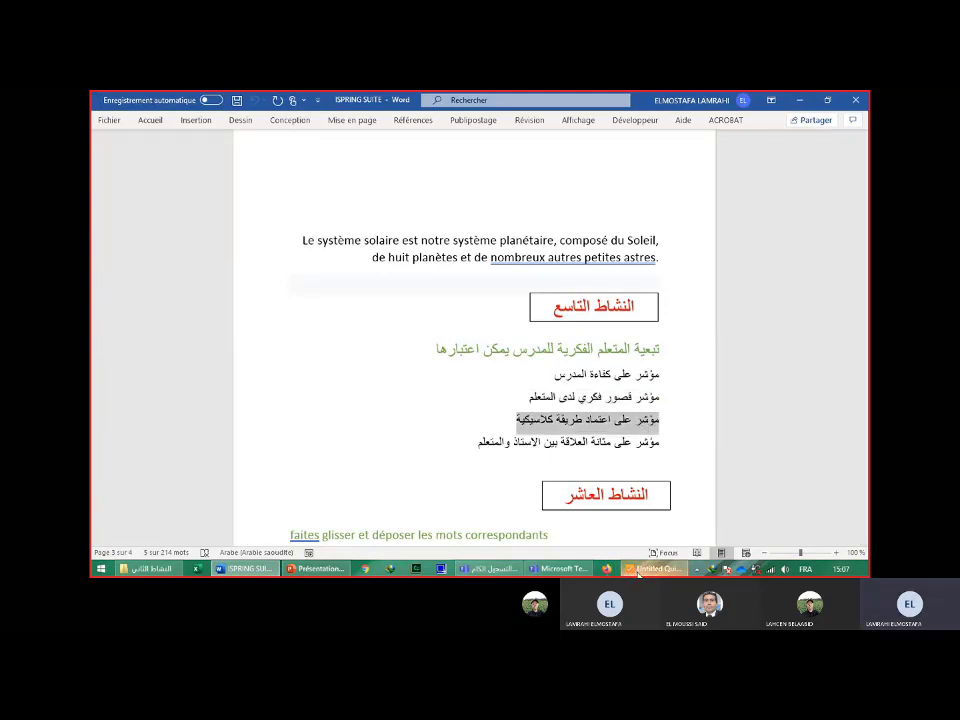
{"action": "mouse_move", "coordinate": [637, 574]}
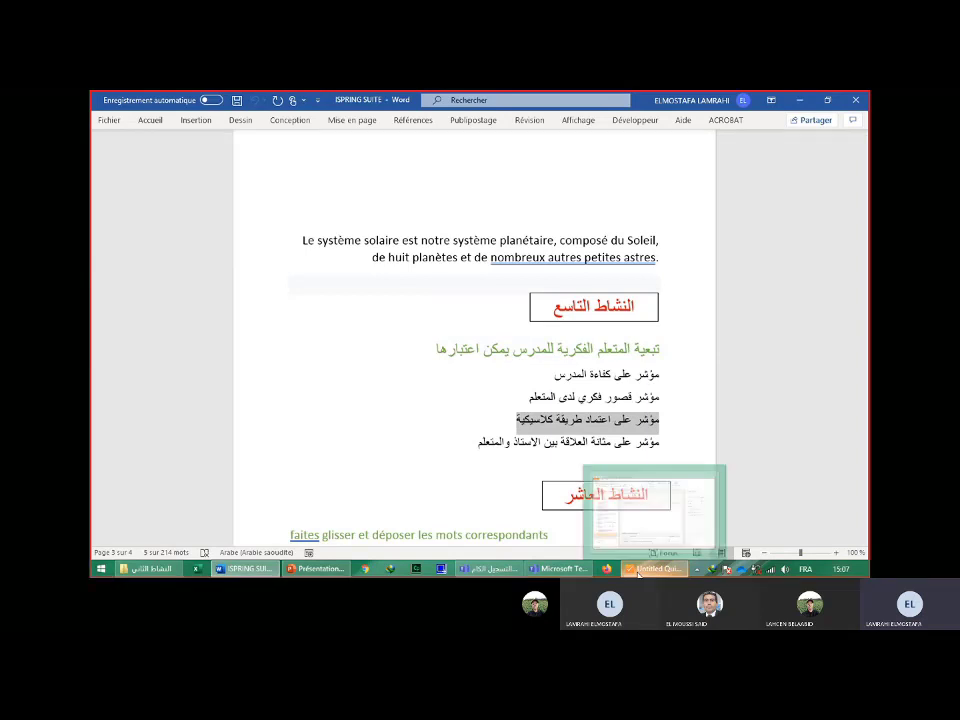
{"action": "left_click", "coordinate": [637, 574]}
{"action": "left_click", "coordinate": [524, 289]}
{"action": "left_click", "coordinate": [514, 343]}
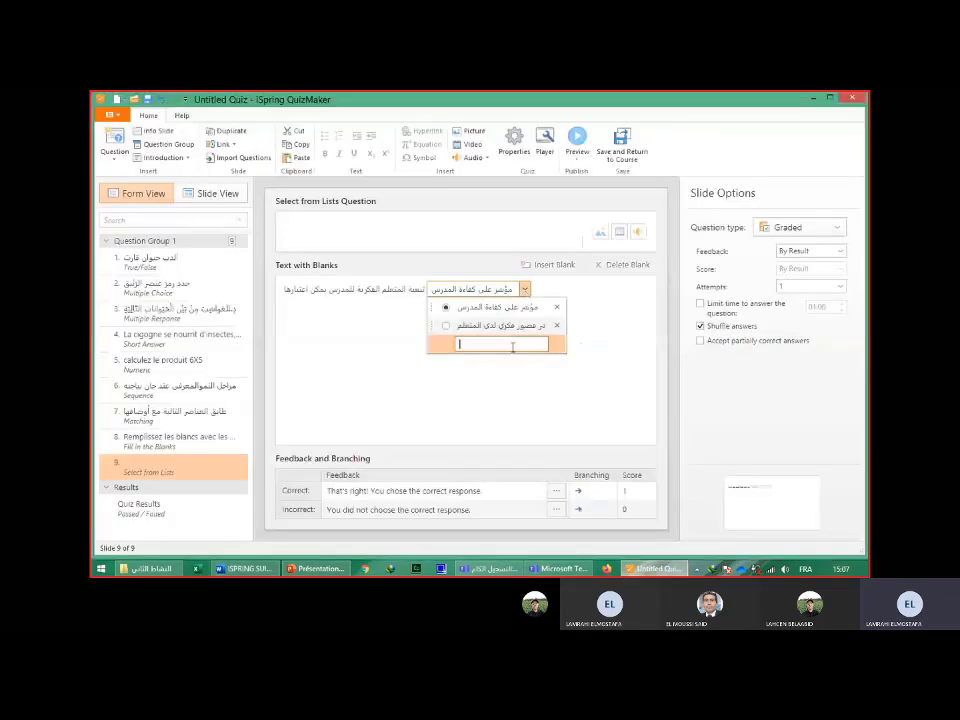
{"action": "key", "text": "ctrl+v"}
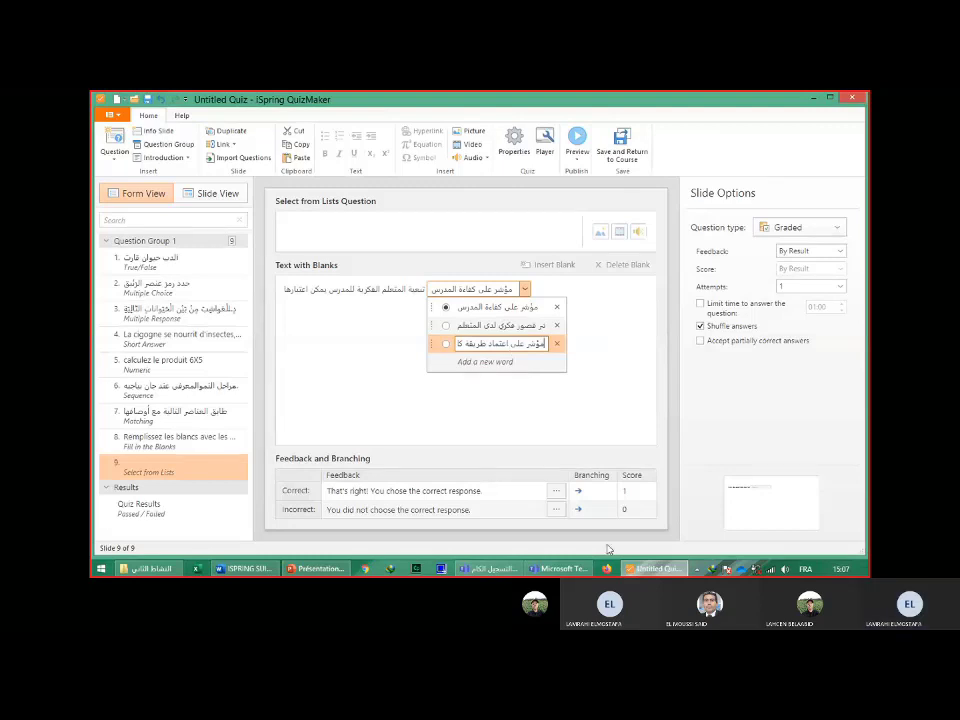
Add "مؤشر على متانة العلاقة بين الاستاذ والمتعلم" from the Word document as the fourth option and mark the third option as correct.
{"action": "key", "text": "alt+Tab"}
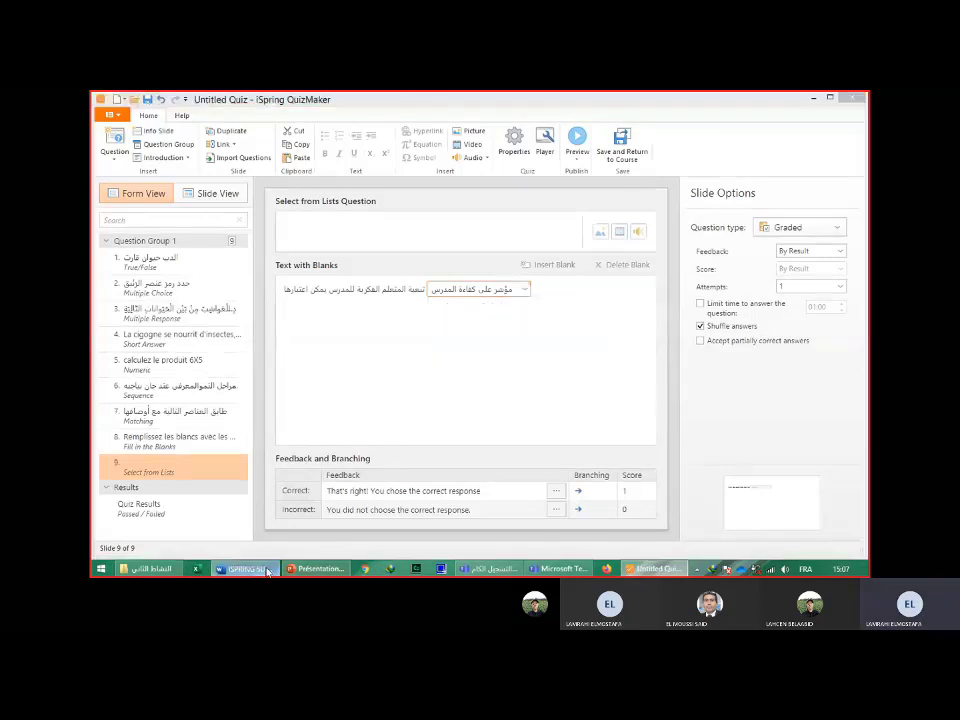
{"action": "triple_click", "coordinate": [659, 441]}
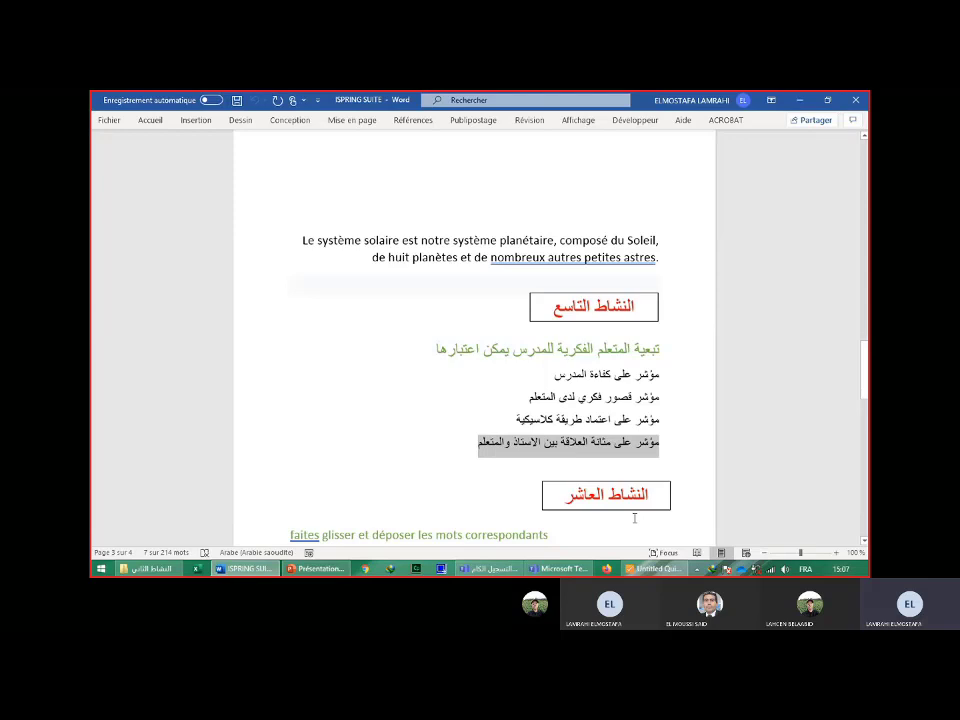
{"action": "left_click", "coordinate": [655, 568]}
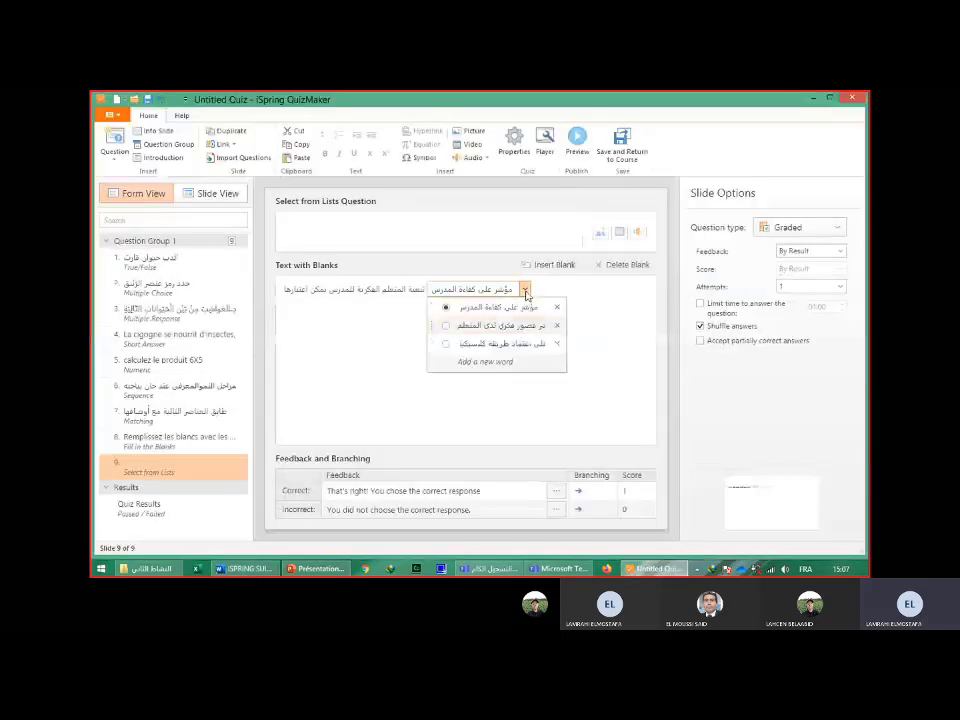
{"action": "left_click", "coordinate": [514, 362]}
{"action": "type", "text": "مؤشر على علاقة العلاقة بين"}
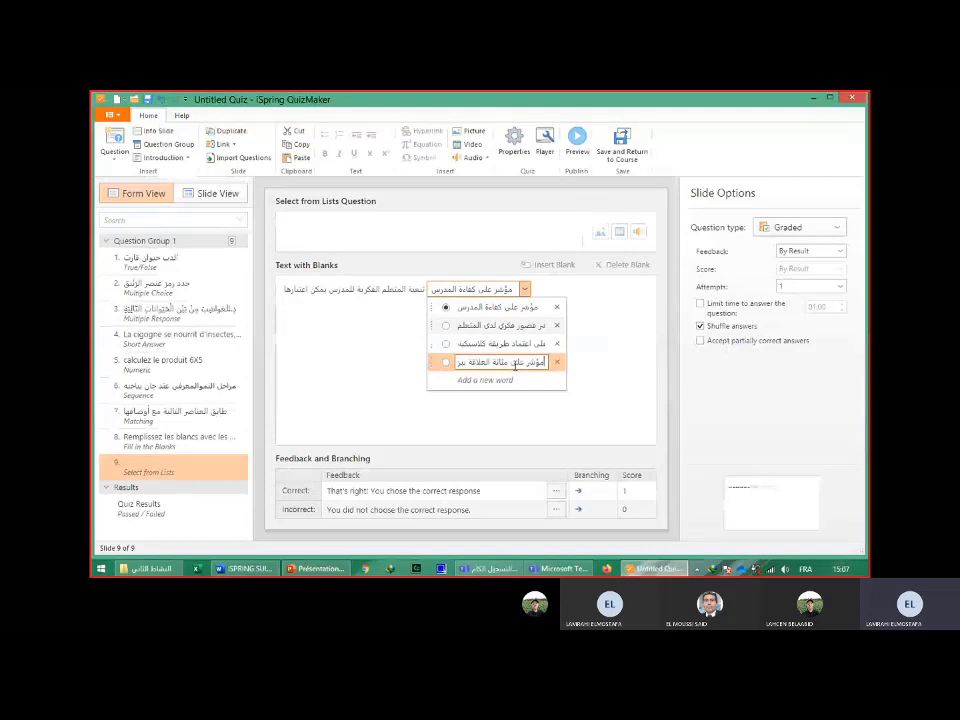
{"action": "left_click", "coordinate": [446, 344]}
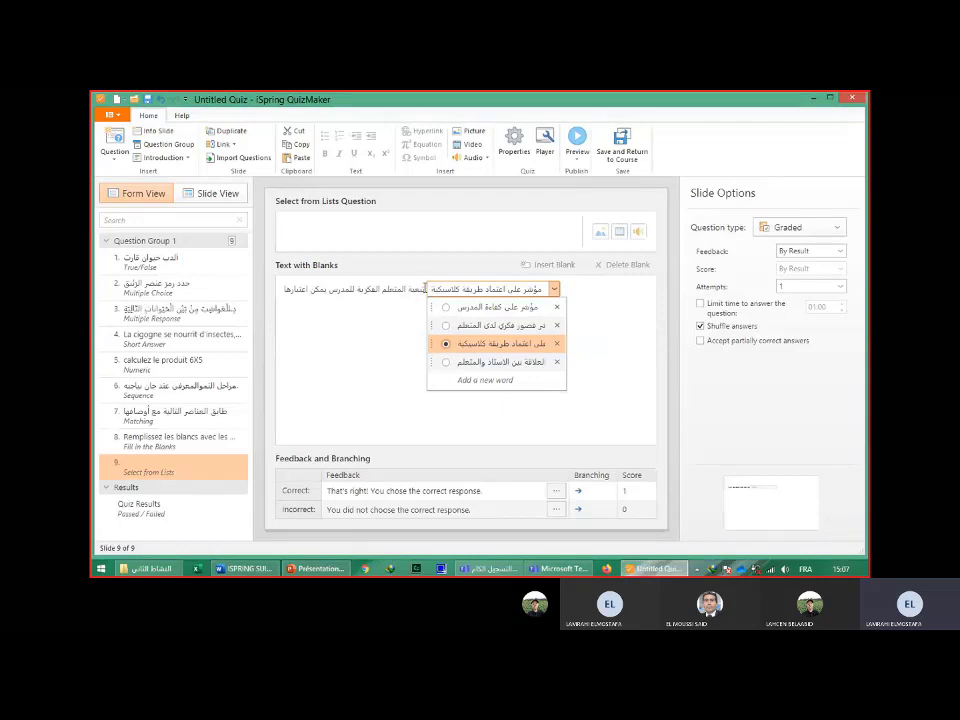
Cut the sentence "تبعية المتعلم الفكرية للمدرس يمكن اعتبارها" and paste it on the other side of the drop-down blank.
{"action": "triple_click", "coordinate": [425, 289]}
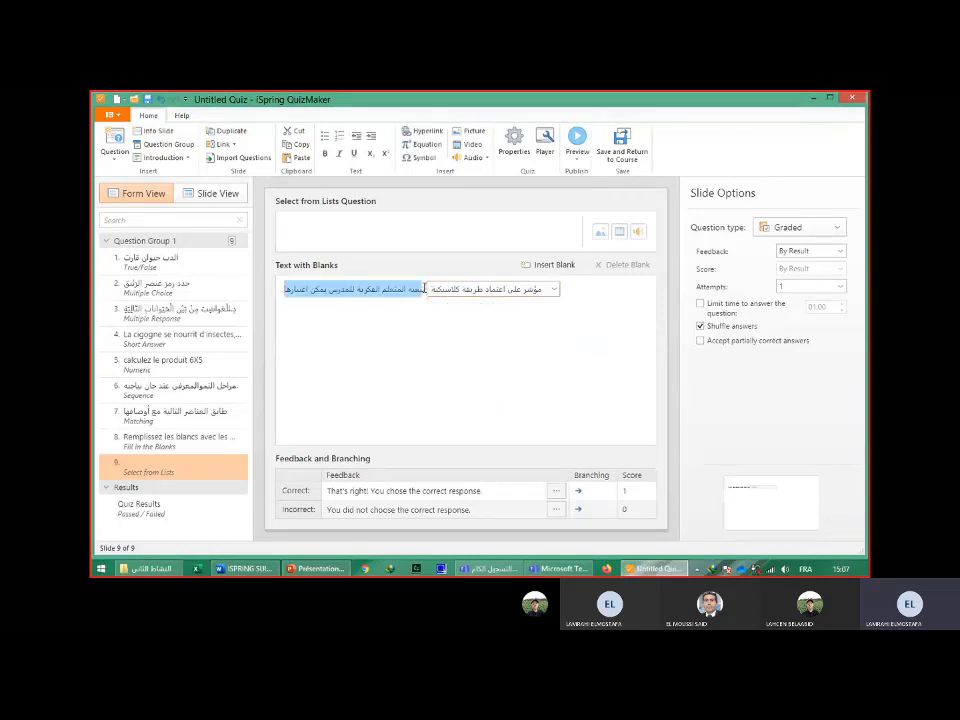
{"action": "key", "text": "ctrl+a"}
{"action": "left_click", "coordinate": [430, 315]}
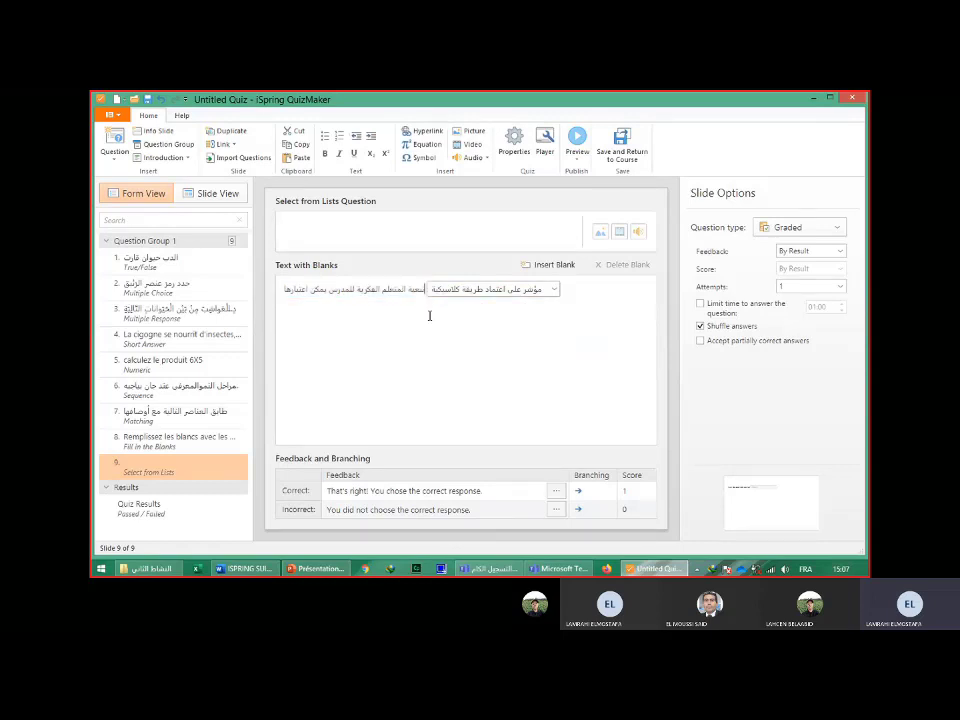
{"action": "left_click_drag", "start_coordinate": [279, 288], "coordinate": [287, 290]}
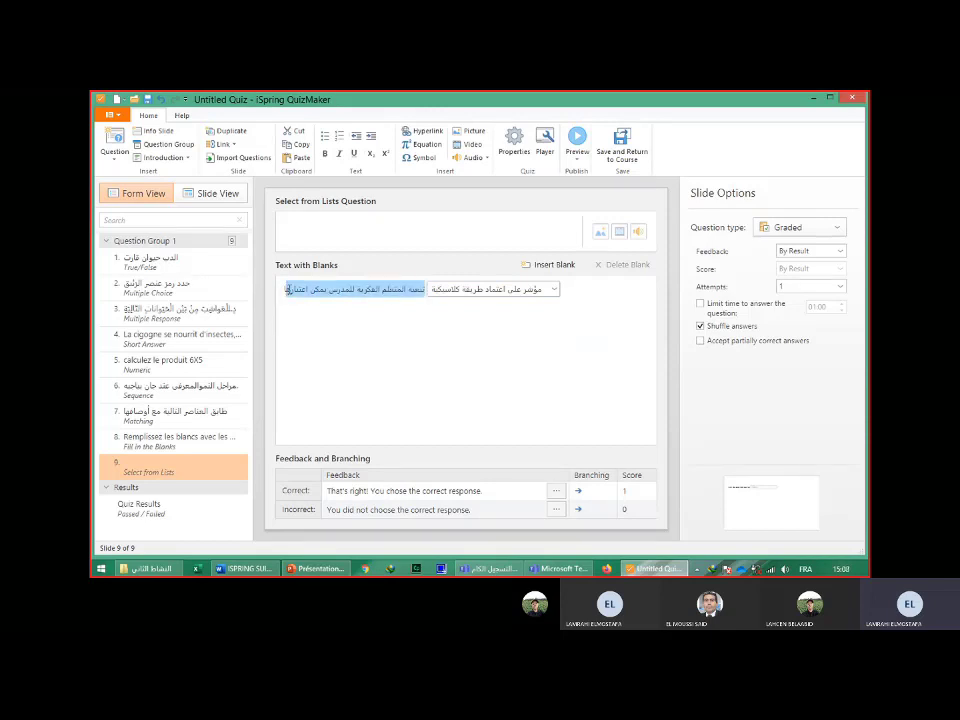
{"action": "right_click", "coordinate": [288, 290]}
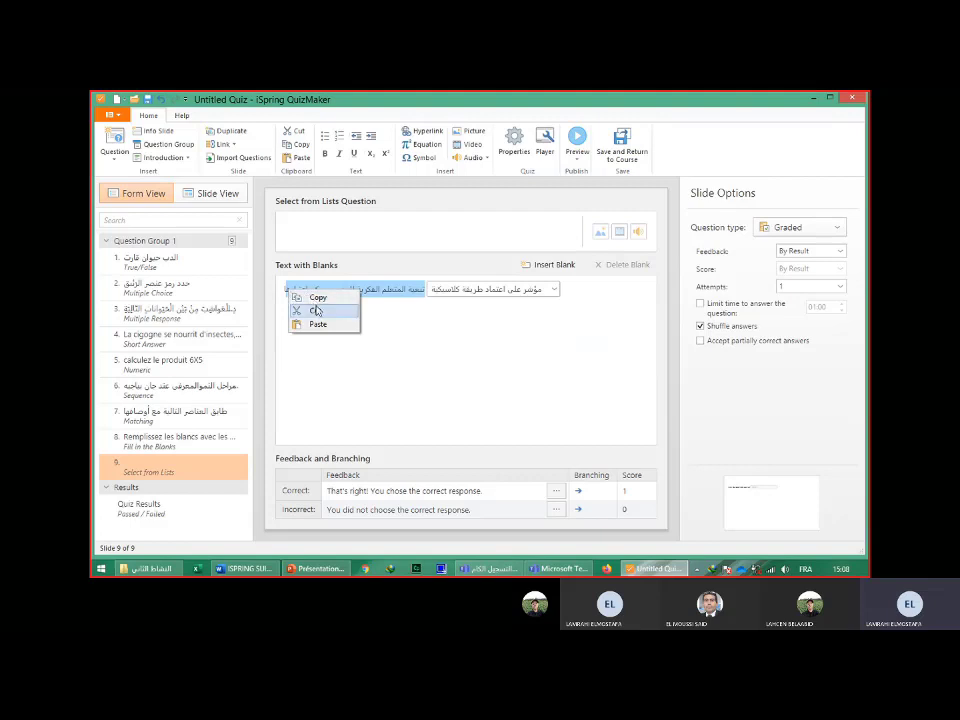
{"action": "left_click", "coordinate": [316, 311]}
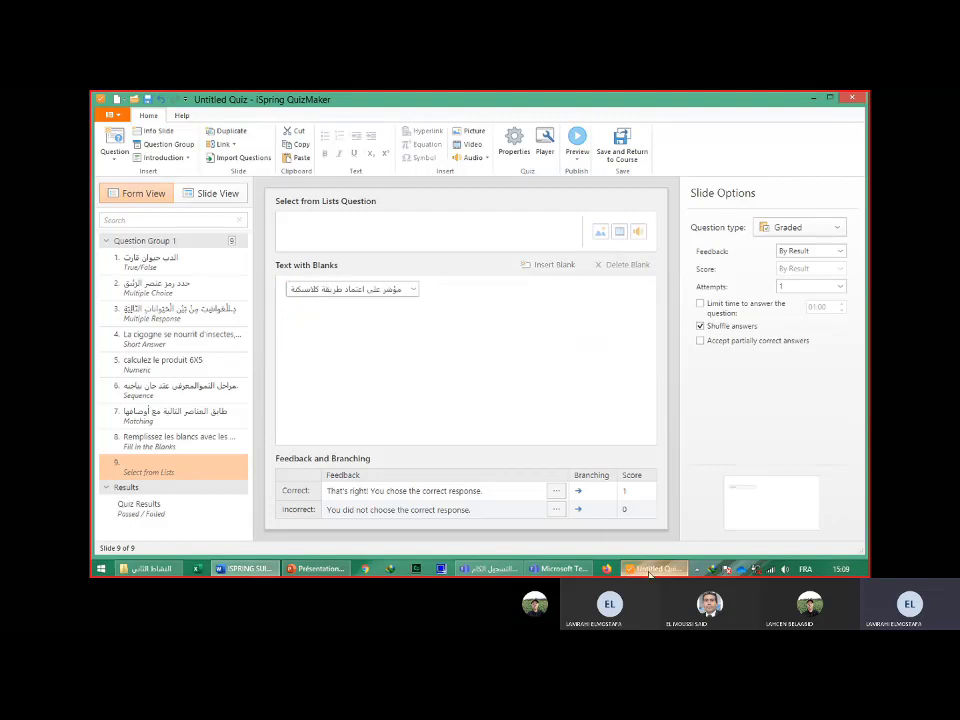
{"action": "left_click", "coordinate": [457, 317]}
{"action": "key", "text": "ctrl+v"}
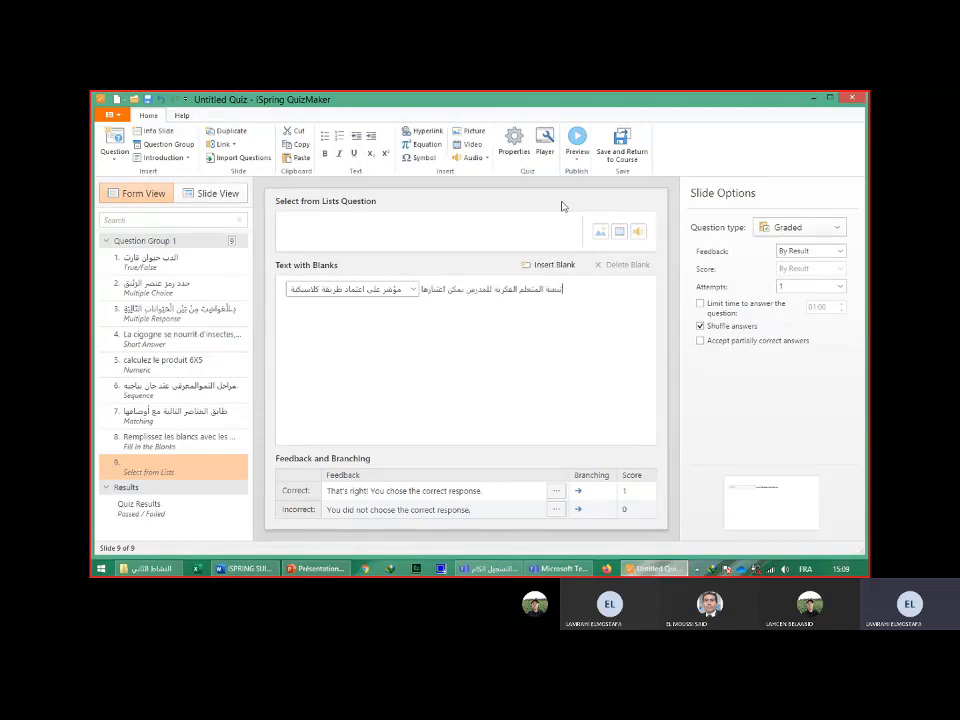
Preview the Select from Lists slide, submit the answer "مؤشر على اعتماد طريقة كلاسيكية", and close the preview.
{"action": "left_click", "coordinate": [577, 158]}
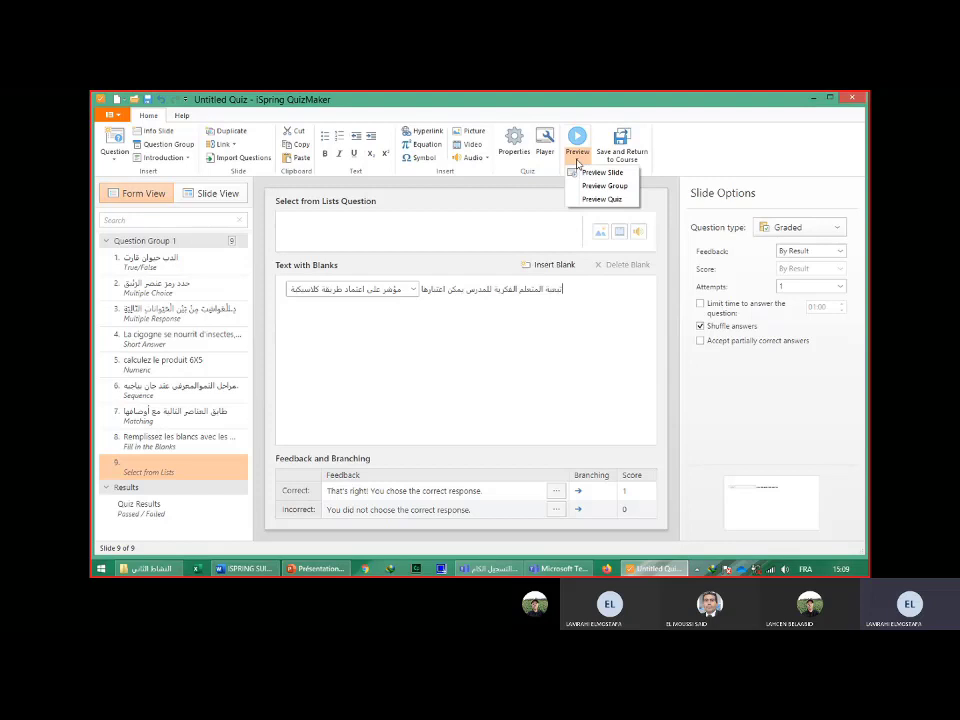
{"action": "left_click", "coordinate": [593, 176]}
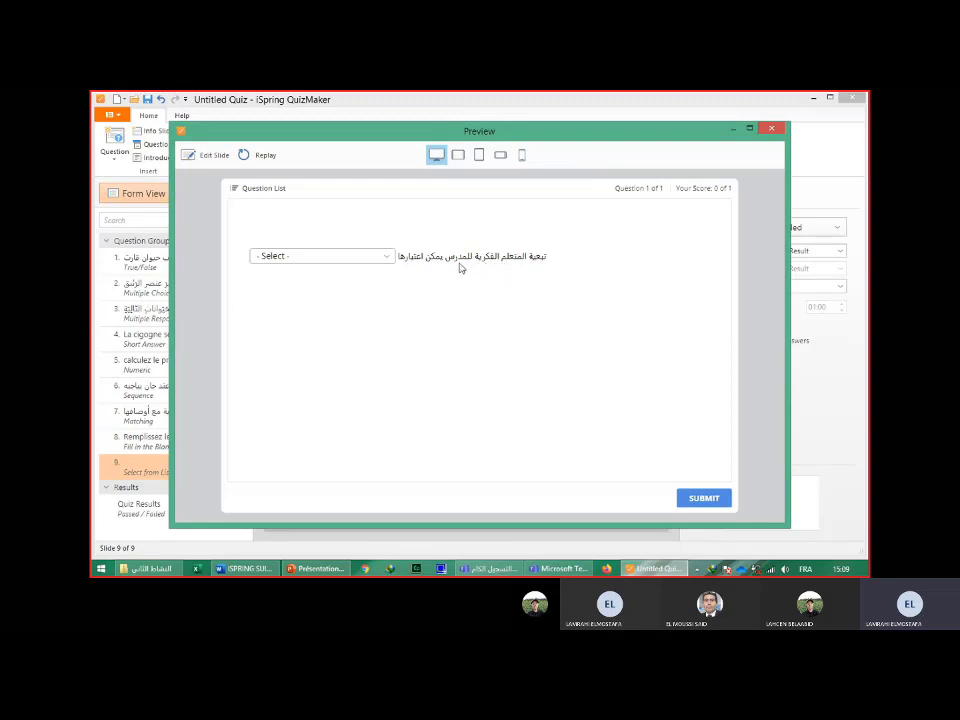
{"action": "left_click", "coordinate": [389, 258]}
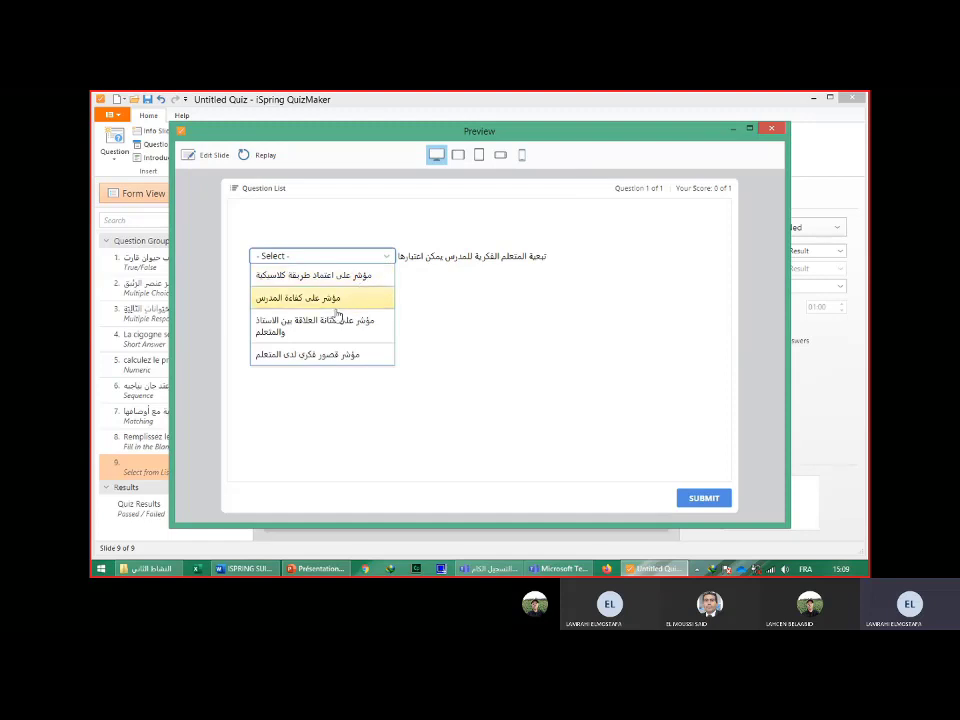
{"action": "left_click", "coordinate": [277, 280]}
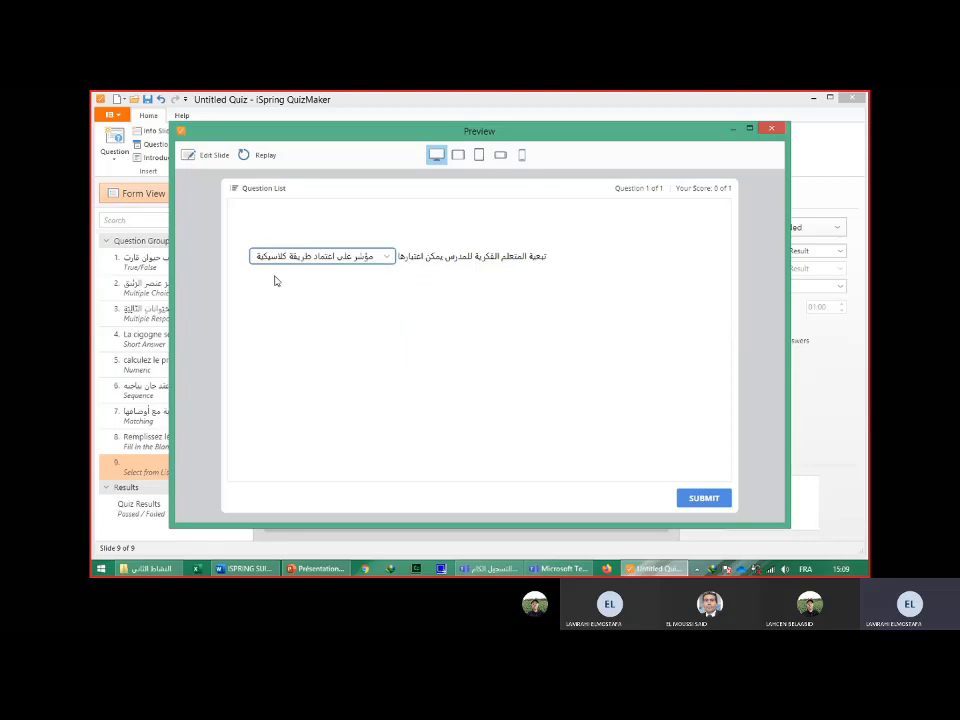
{"action": "left_click", "coordinate": [703, 500]}
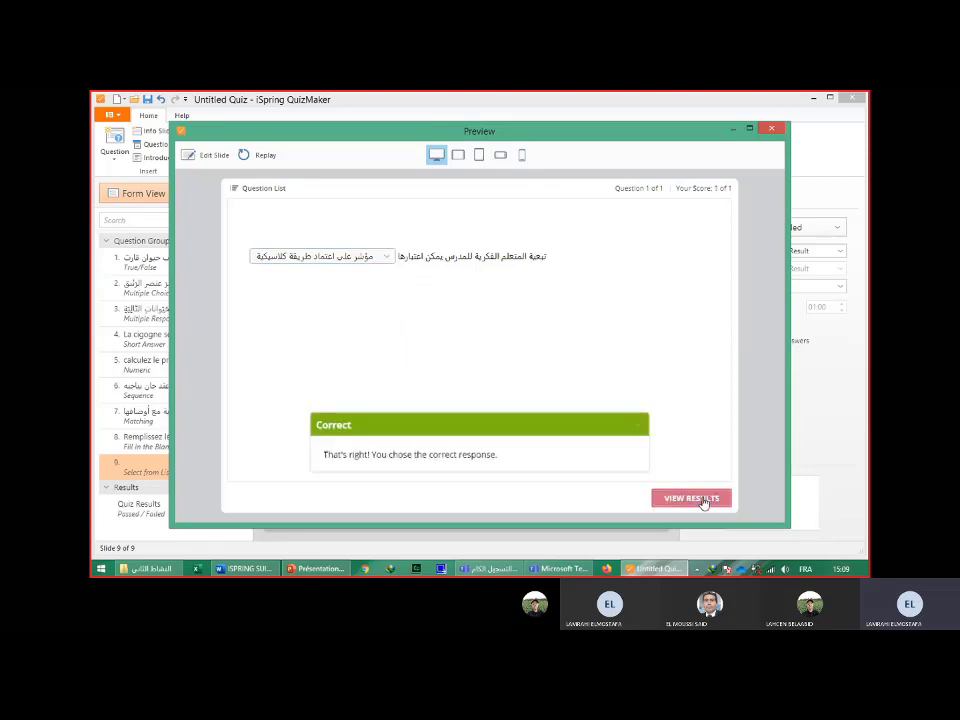
{"action": "left_click", "coordinate": [771, 130]}
Add a Drag the Words question and replace its prompt with "faites glisser et déposer les mots correspondants" from the Word document.
{"action": "left_click", "coordinate": [116, 160]}
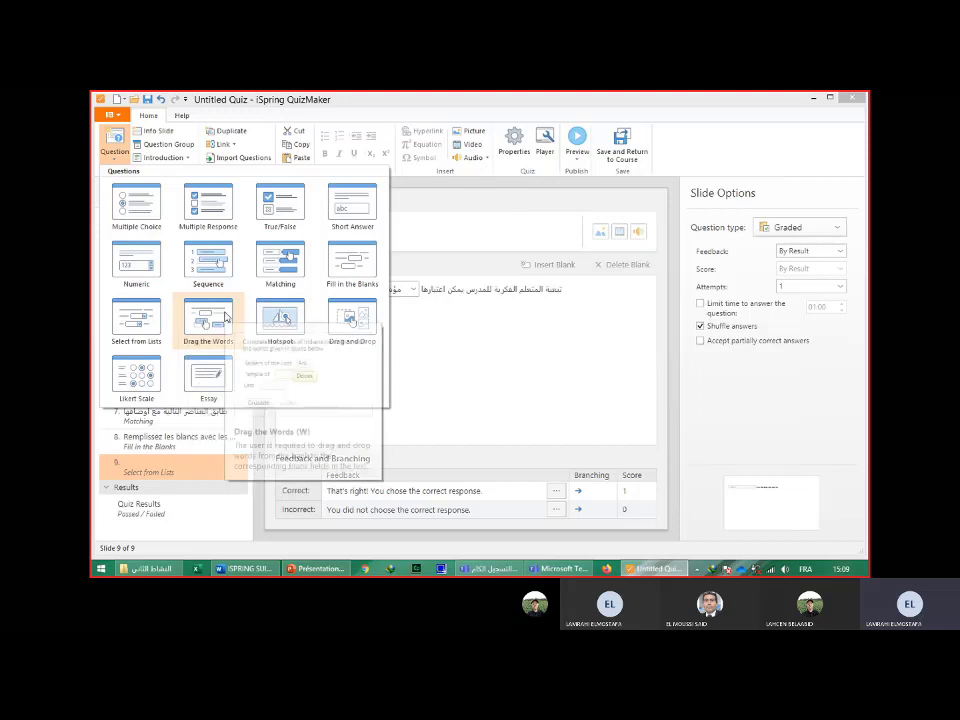
{"action": "key", "text": "Escape"}
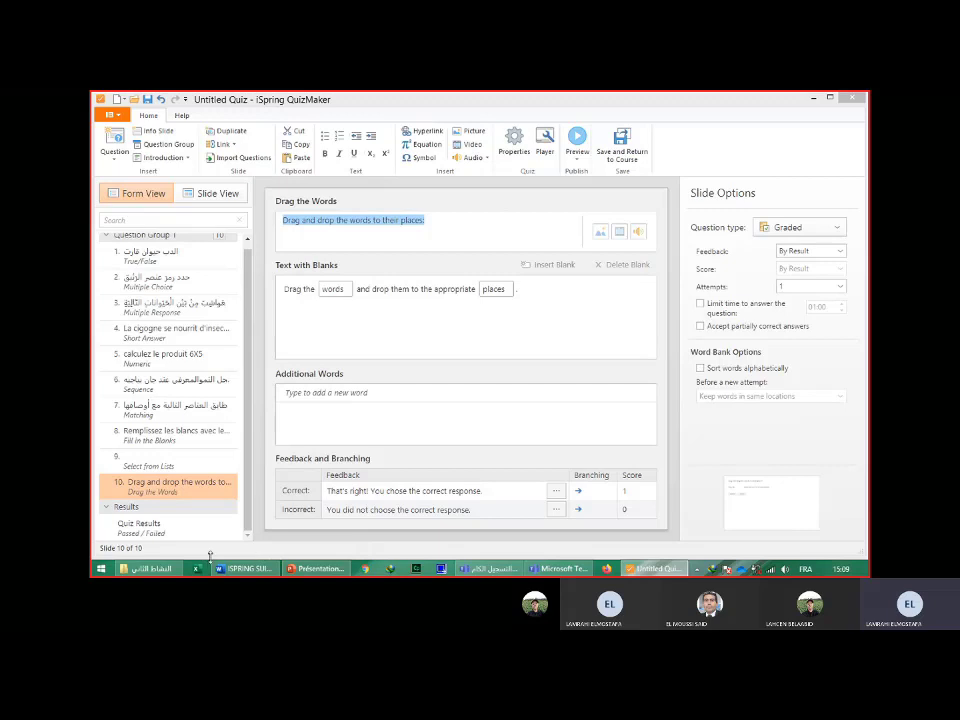
{"action": "mouse_move", "coordinate": [243, 571]}
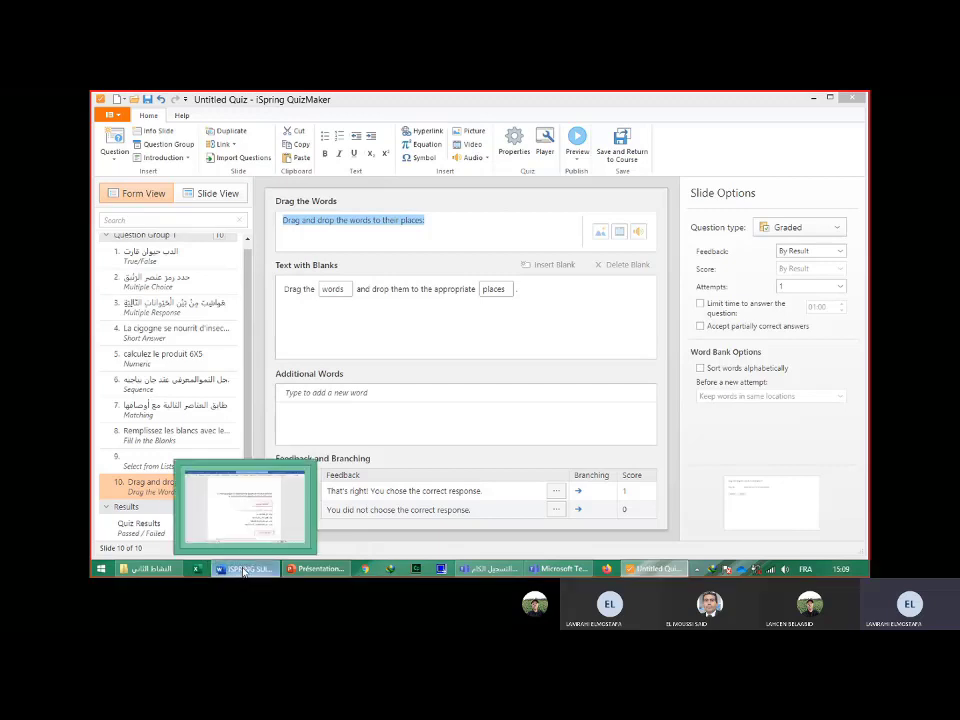
{"action": "left_click", "coordinate": [243, 571]}
{"action": "left_click", "coordinate": [865, 541]}
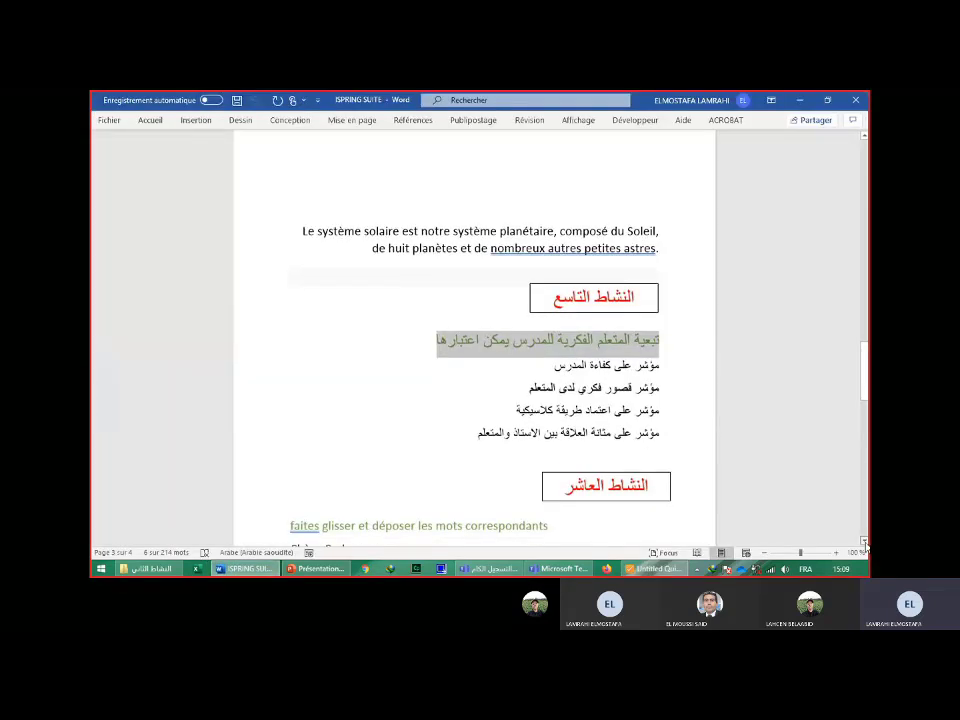
{"action": "scroll", "coordinate": [865, 541], "scroll_direction": "down", "scroll_amount": 2}
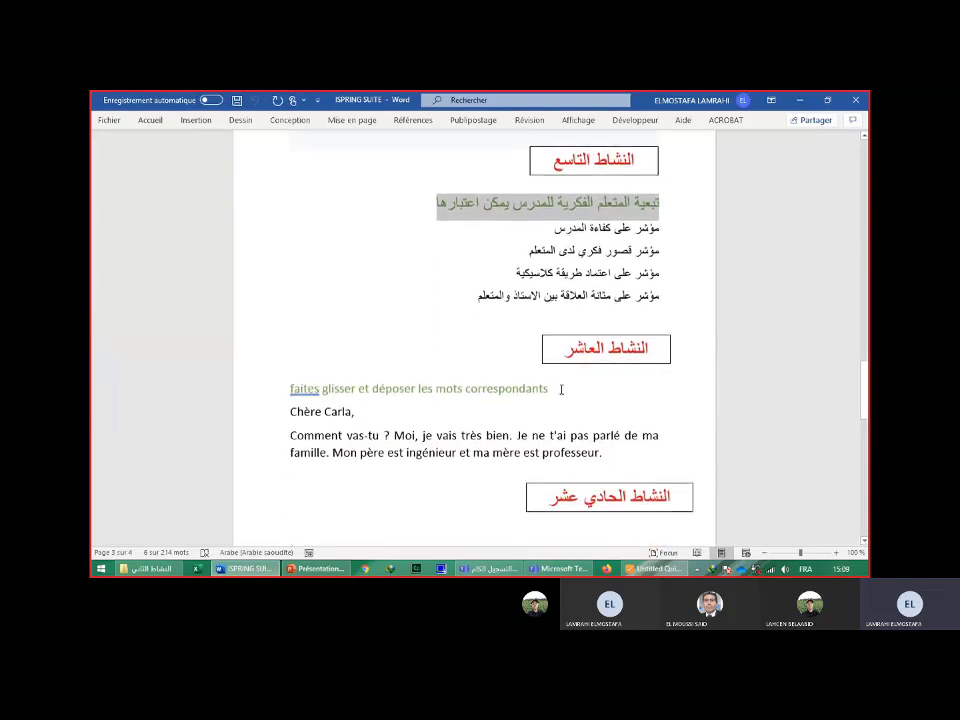
{"action": "left_click_drag", "start_coordinate": [553, 388], "coordinate": [304, 392]}
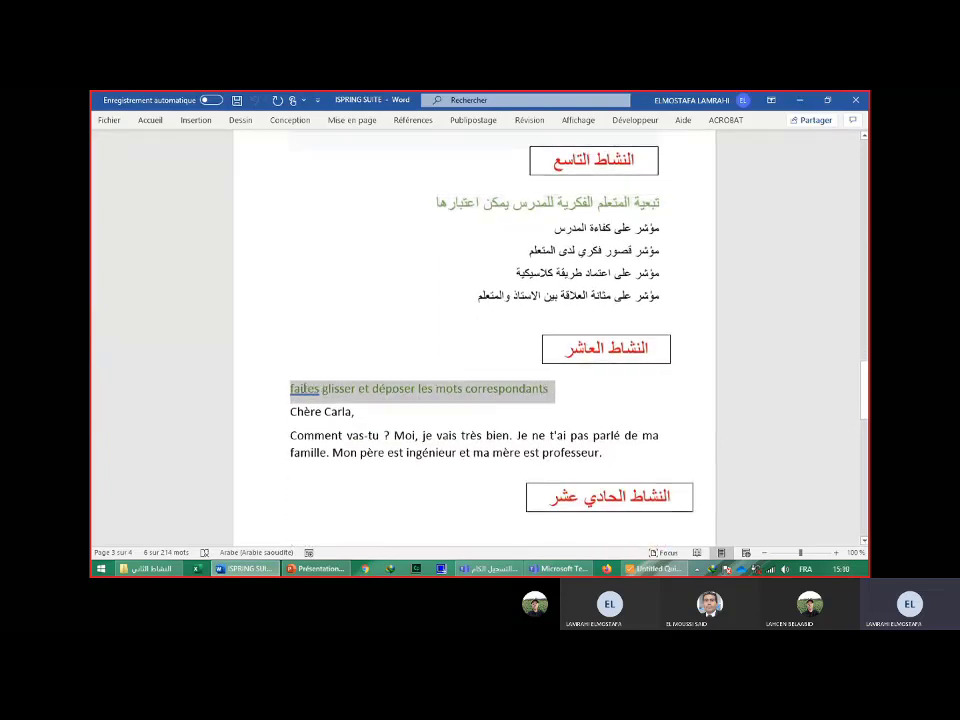
{"action": "right_click", "coordinate": [304, 392]}
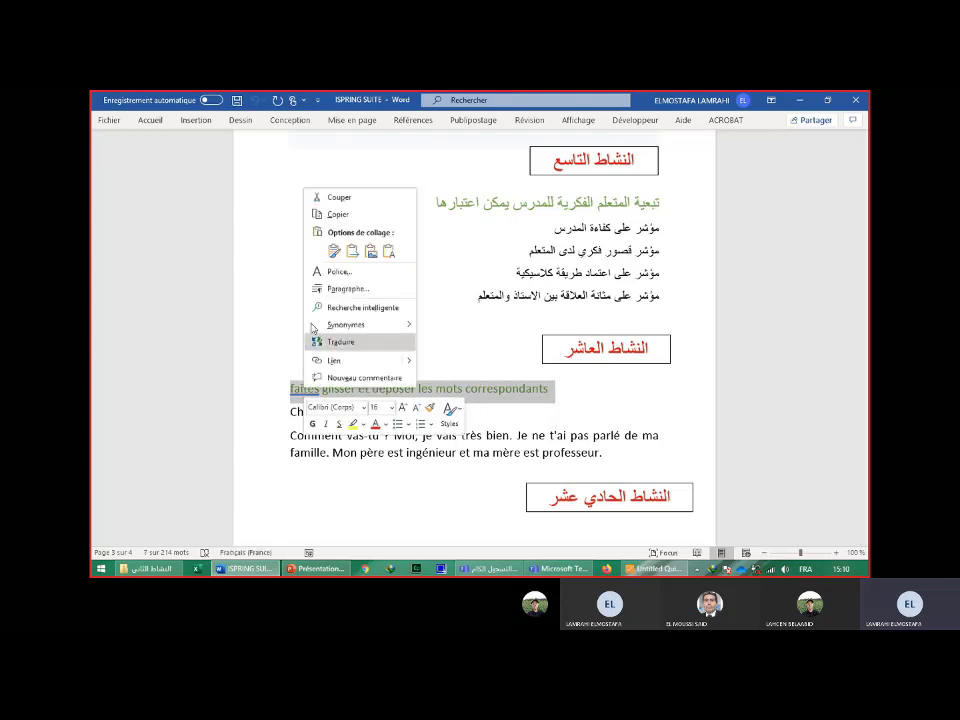
{"action": "left_click", "coordinate": [338, 215]}
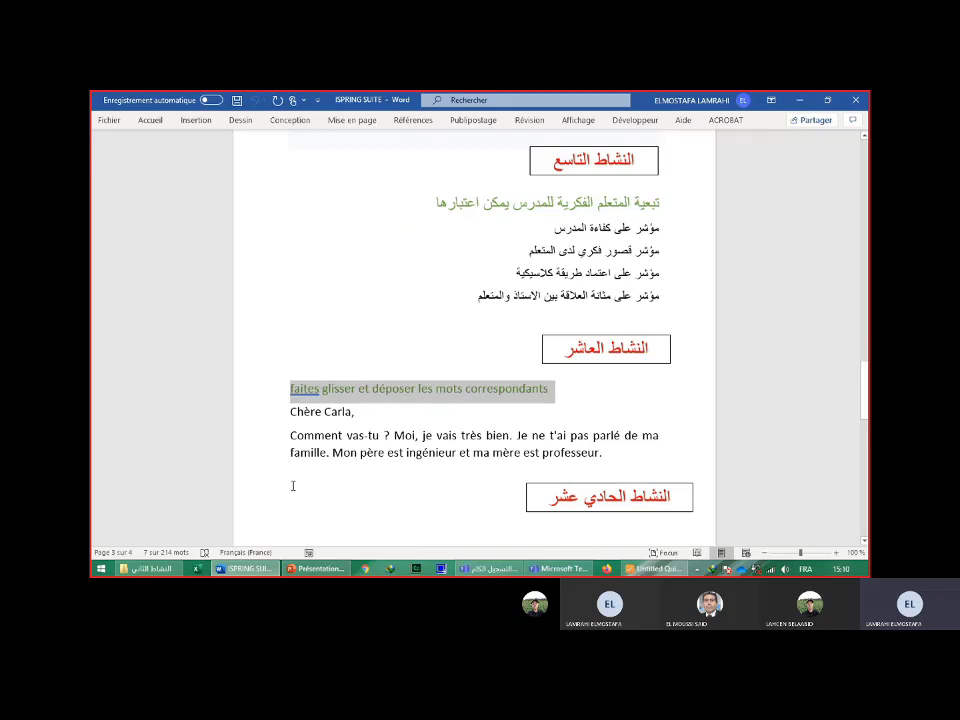
{"action": "key", "text": "alt+Tab"}
{"action": "triple_click", "coordinate": [407, 220]}
{"action": "key", "text": "ctrl+v"}
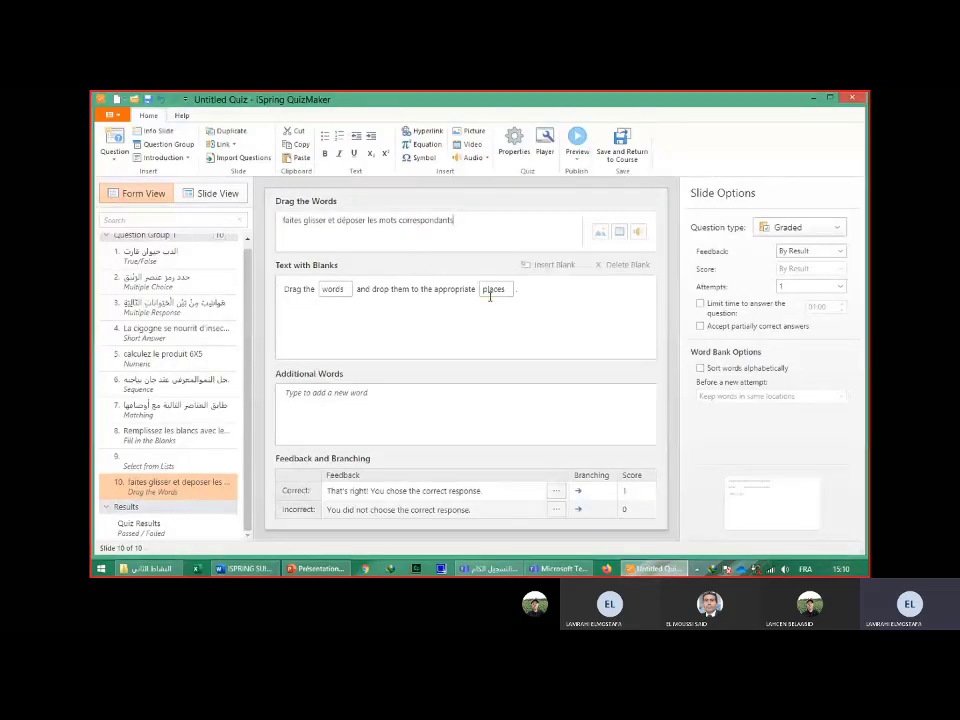
Replace the default text with blanks by the letter passage from "Chère Carla," to "ma mère est professeur." copied from the Word document.
{"action": "left_click_drag", "start_coordinate": [523, 289], "coordinate": [280, 297]}
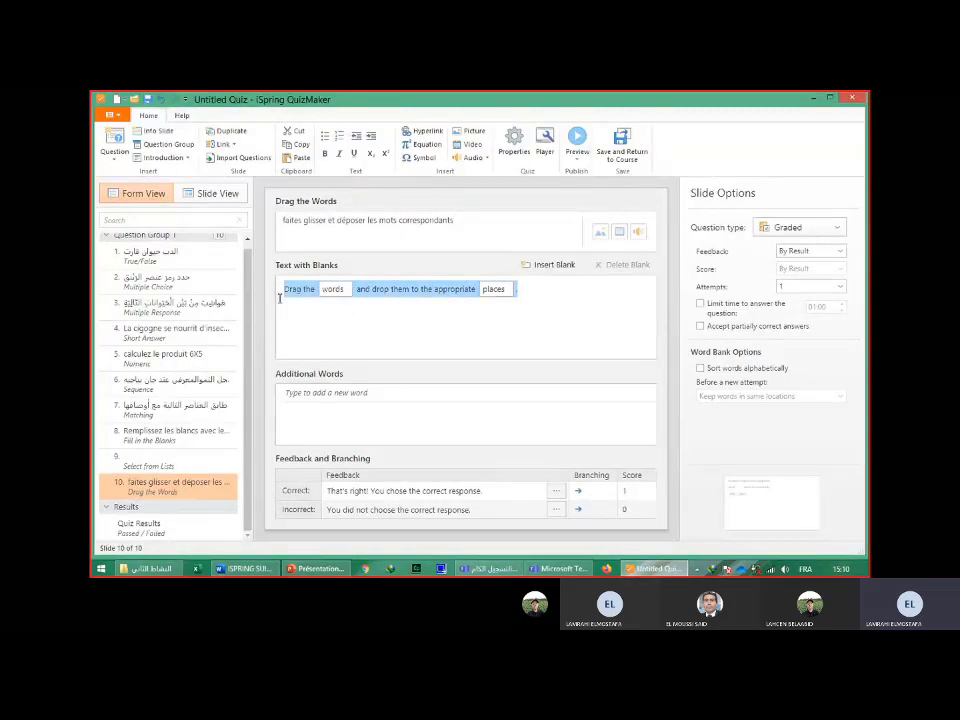
{"action": "key", "text": "Delete"}
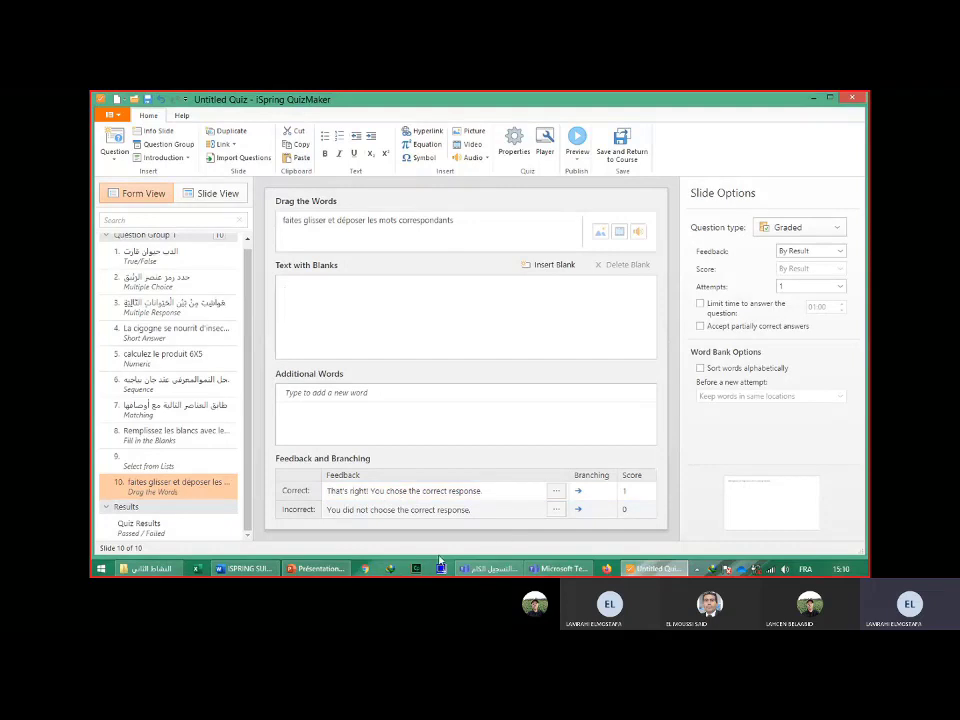
{"action": "left_click", "coordinate": [247, 572]}
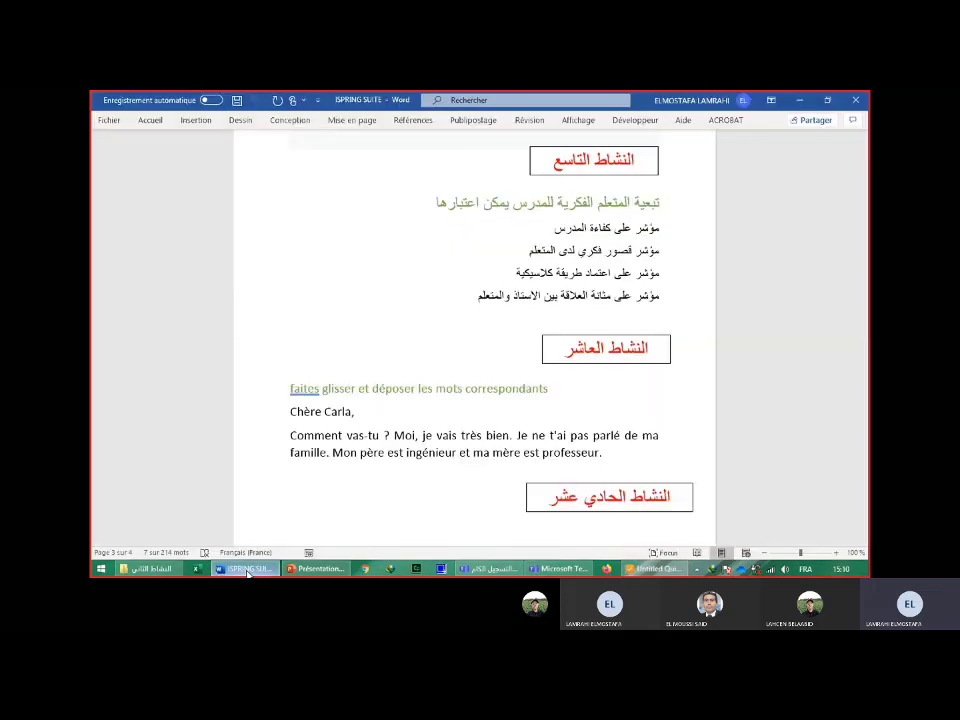
{"action": "left_click_drag", "start_coordinate": [291, 410], "coordinate": [601, 459]}
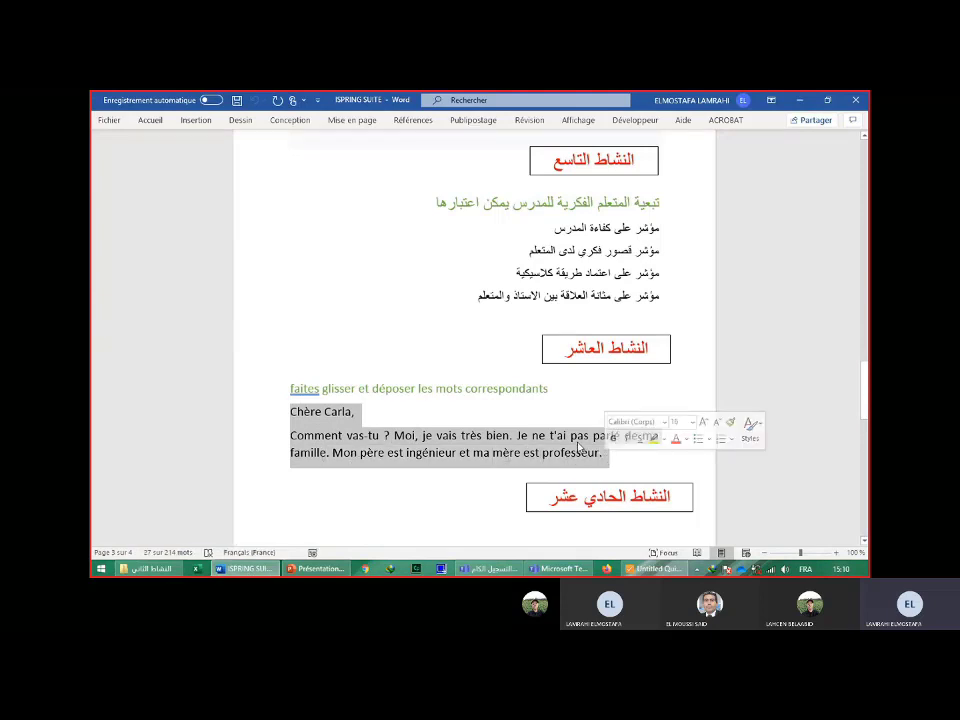
{"action": "right_click", "coordinate": [578, 447]}
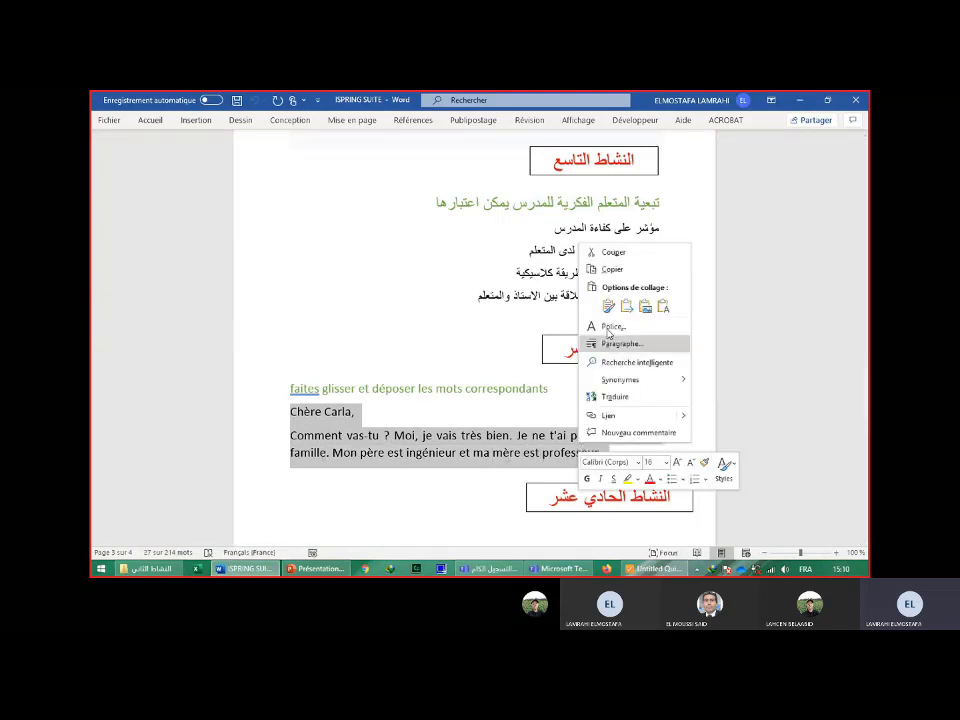
{"action": "left_click", "coordinate": [627, 268]}
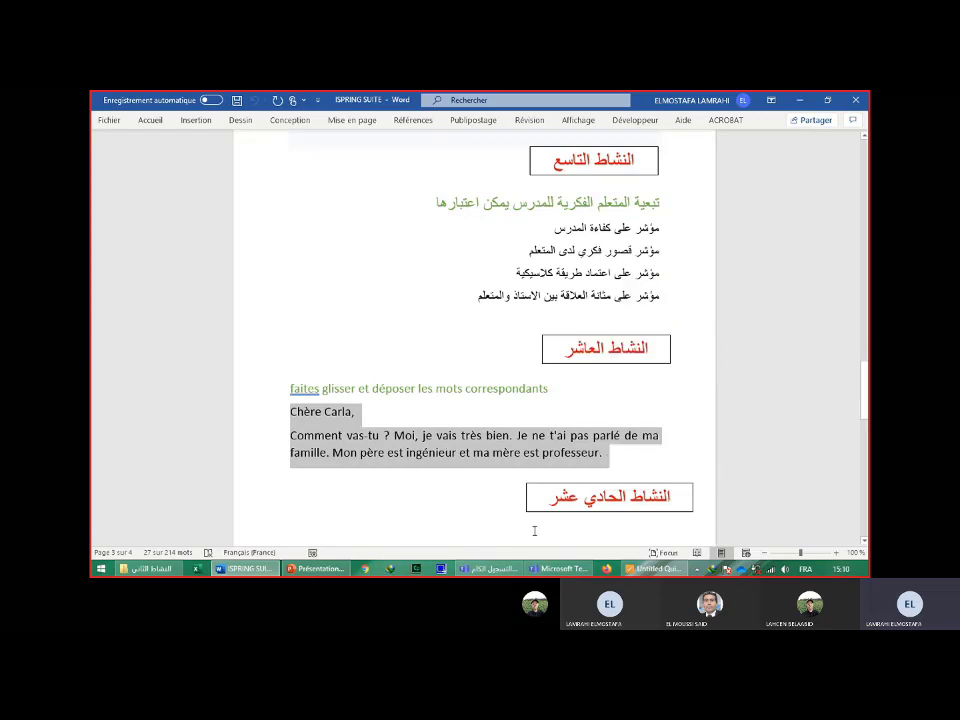
{"action": "left_click", "coordinate": [639, 570]}
{"action": "left_click", "coordinate": [306, 299]}
{"action": "right_click", "coordinate": [307, 301]}
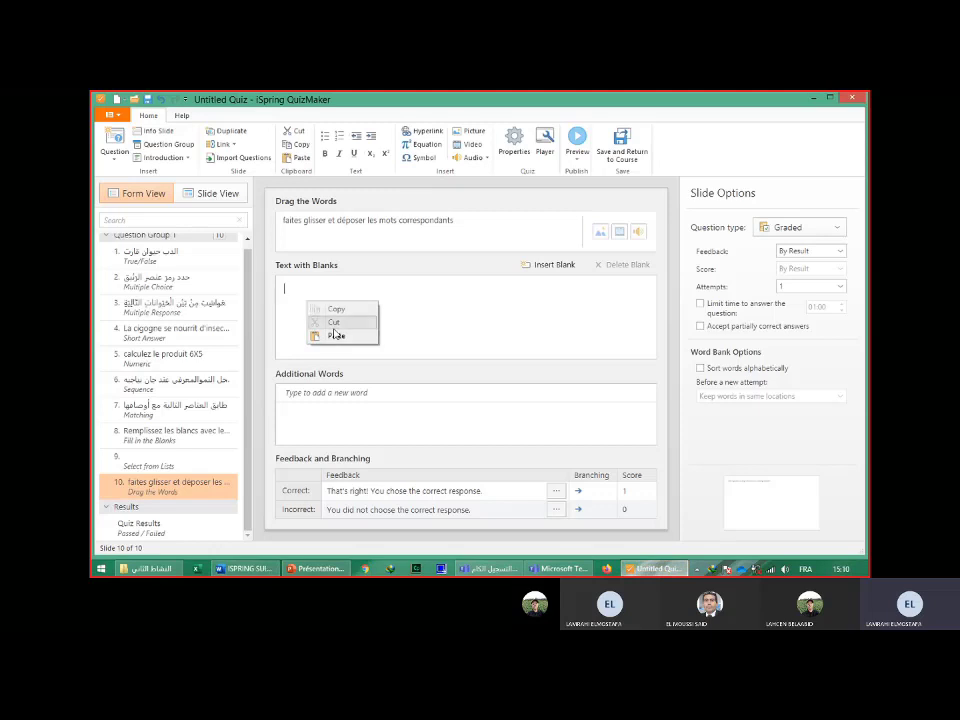
{"action": "left_click", "coordinate": [335, 335]}
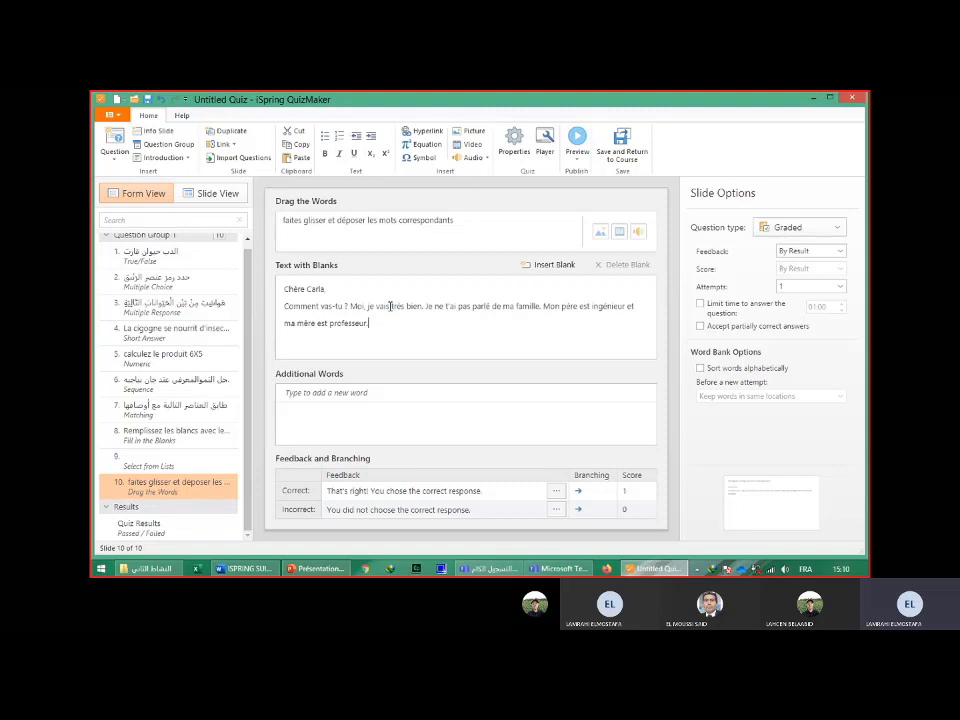
Turn the words "vais", "pas", "Mon" and the "ma" before "mère" into blanks in the letter text.
{"action": "double_click", "coordinate": [386, 306]}
{"action": "left_click", "coordinate": [550, 264]}
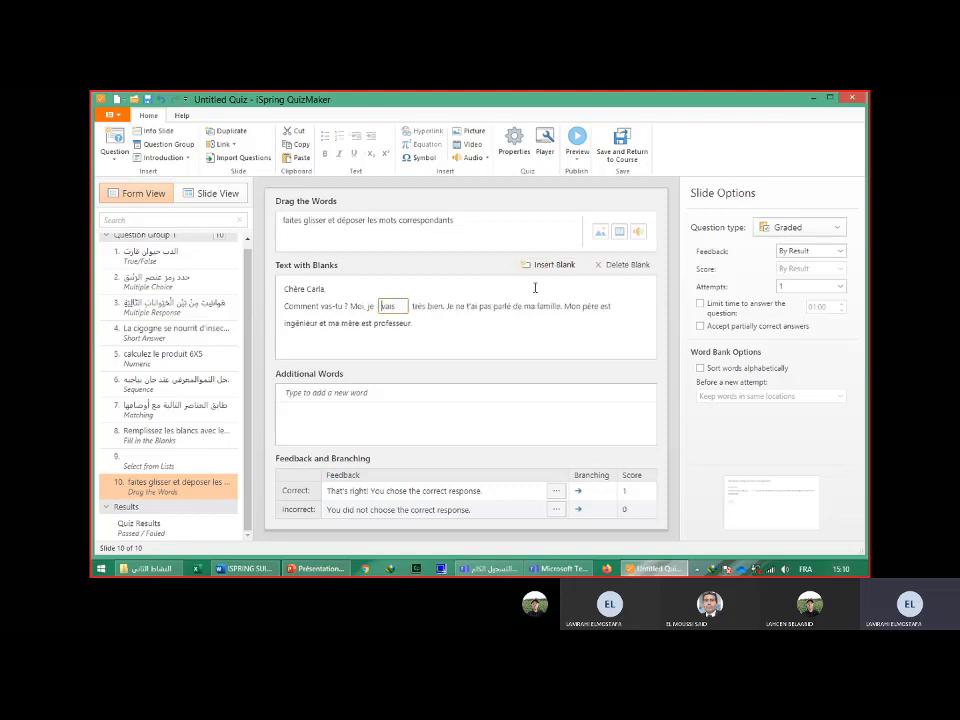
{"action": "double_click", "coordinate": [485, 306]}
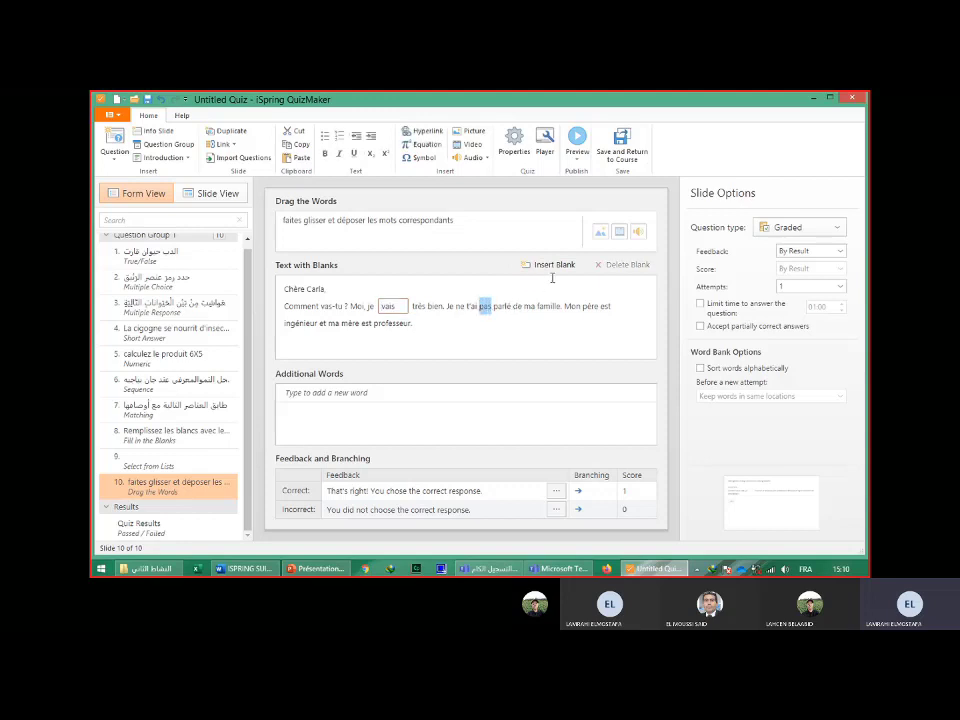
{"action": "left_click", "coordinate": [556, 265]}
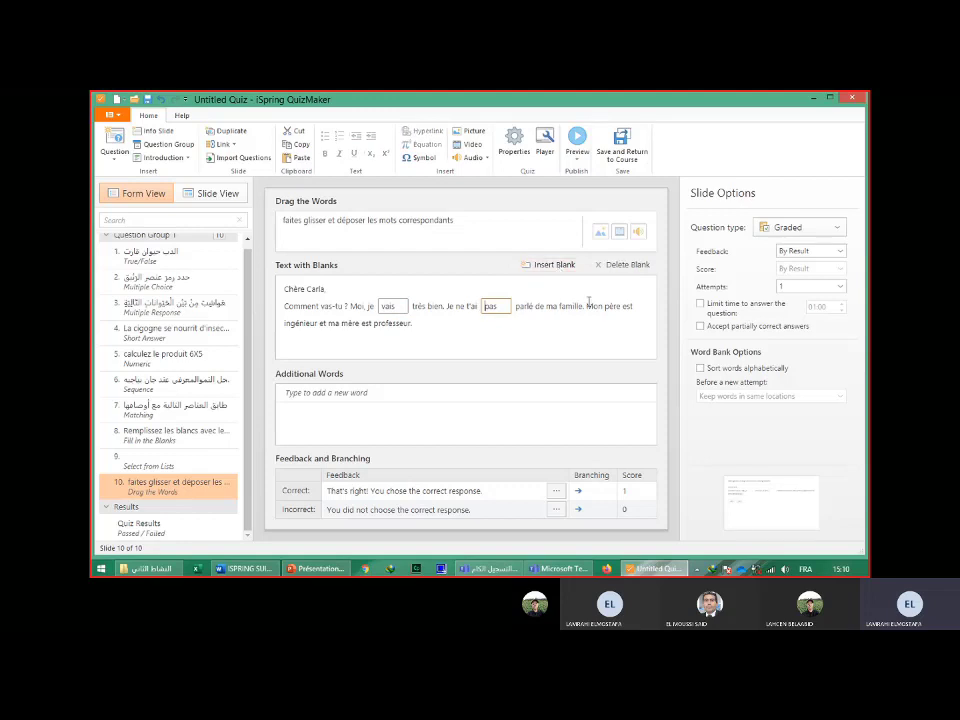
{"action": "double_click", "coordinate": [594, 306]}
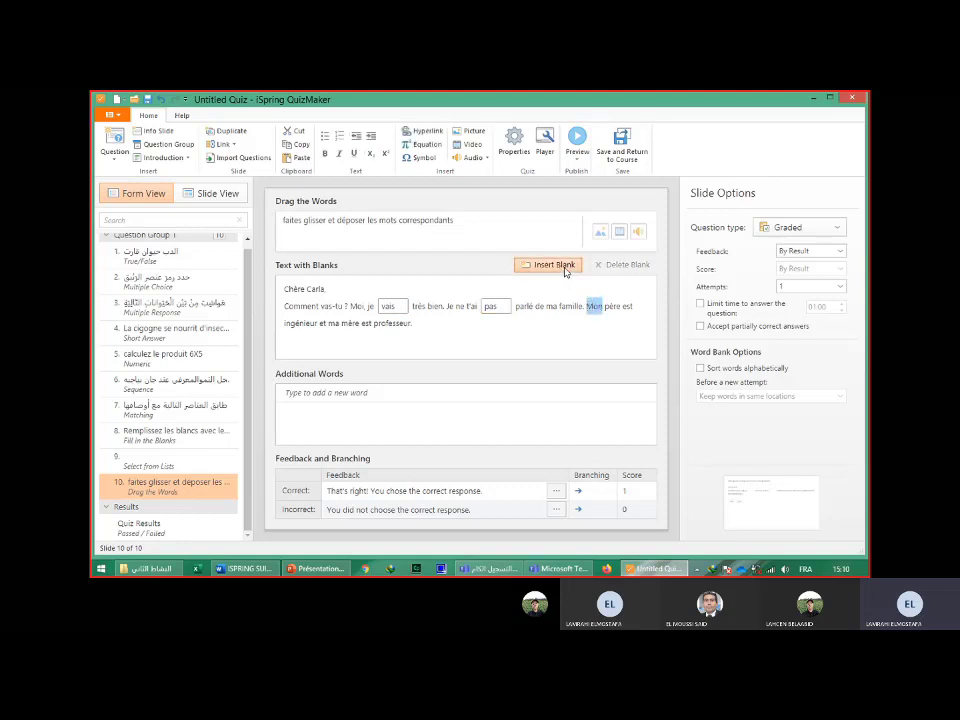
{"action": "left_click", "coordinate": [565, 267]}
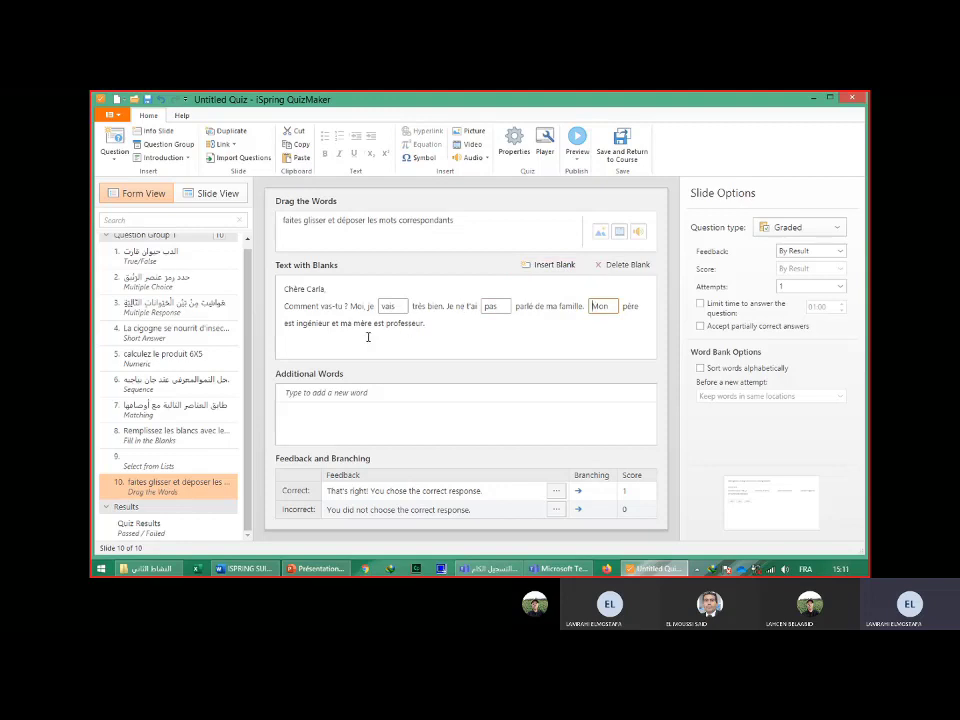
{"action": "left_click_drag", "start_coordinate": [353, 323], "coordinate": [342, 323]}
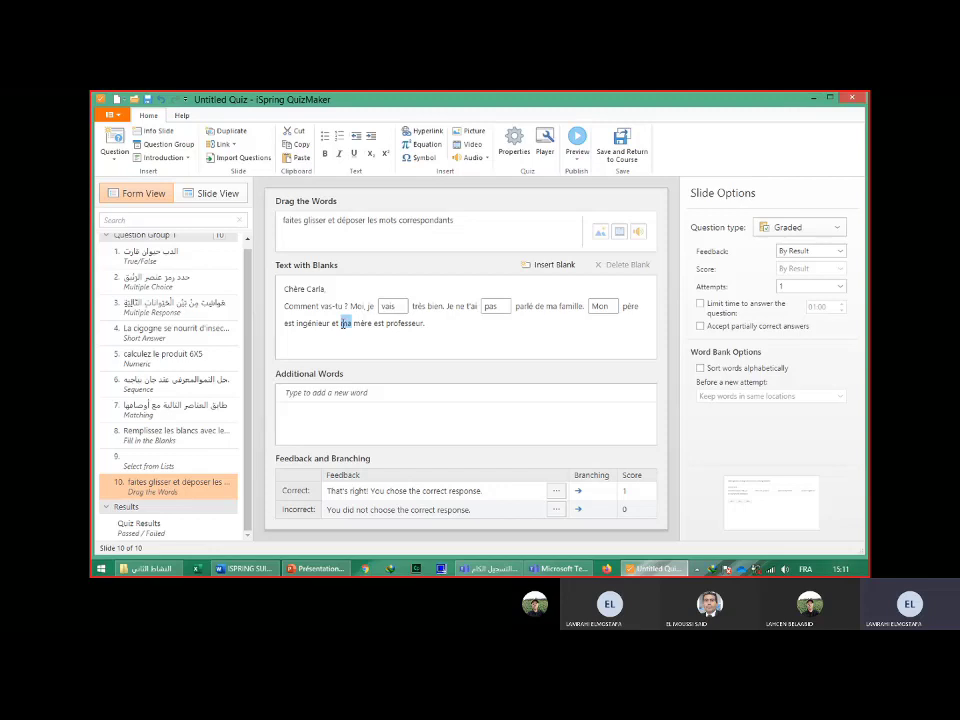
{"action": "left_click", "coordinate": [550, 264]}
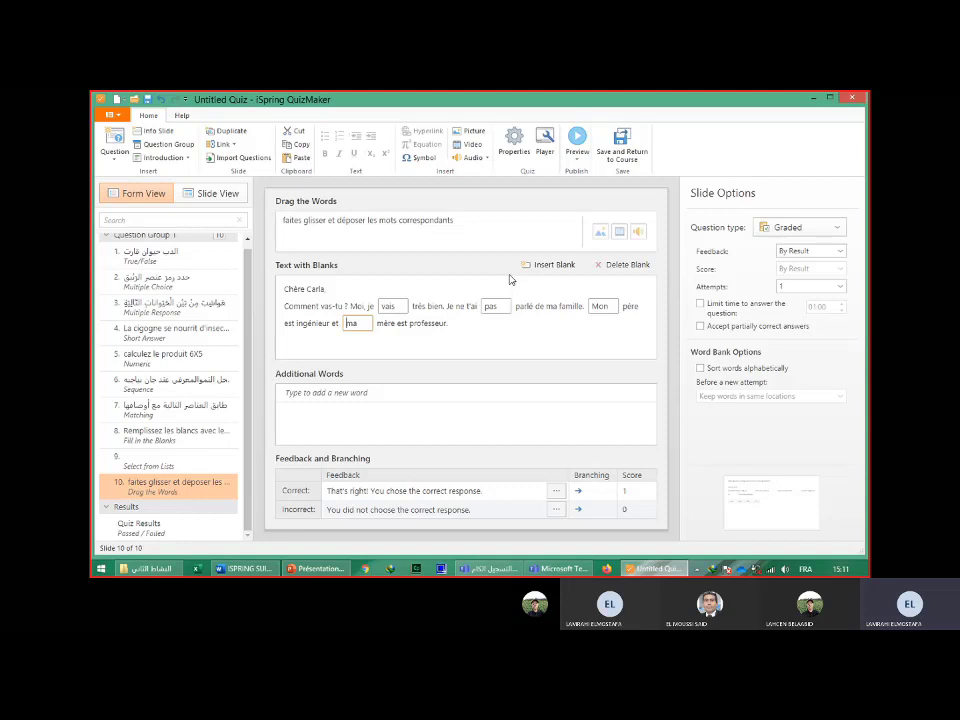
Preview the Drag the Words slide, fill the blanks in order with "vais", "pas", "Mon" and "ma", submit, and close the preview.
{"action": "left_click", "coordinate": [577, 145]}
{"action": "left_click", "coordinate": [589, 172]}
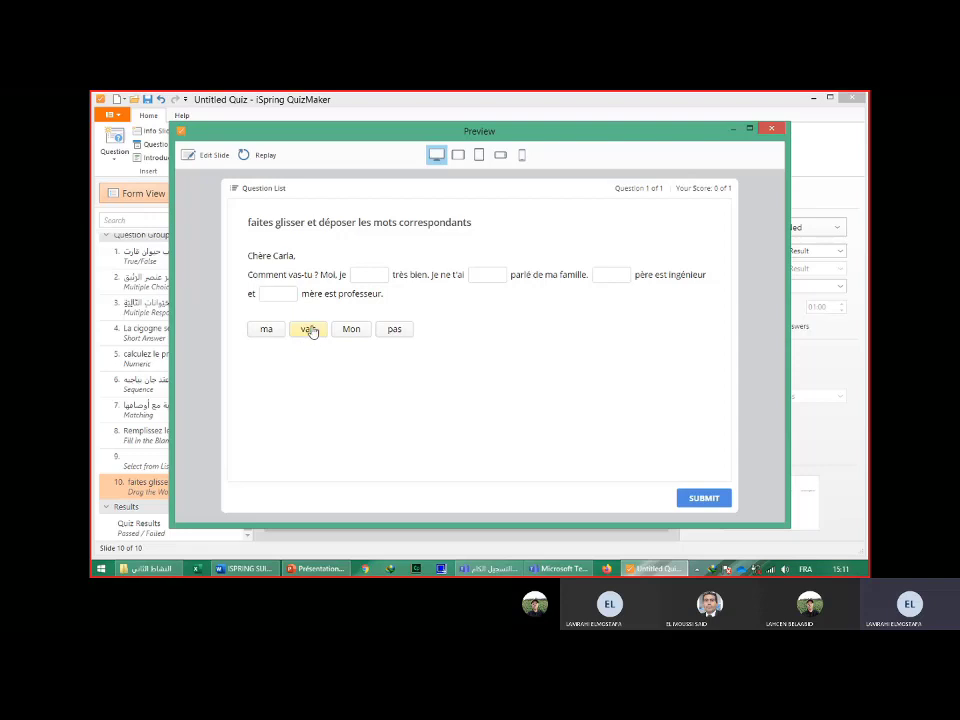
{"action": "left_click_drag", "start_coordinate": [310, 331], "coordinate": [366, 279]}
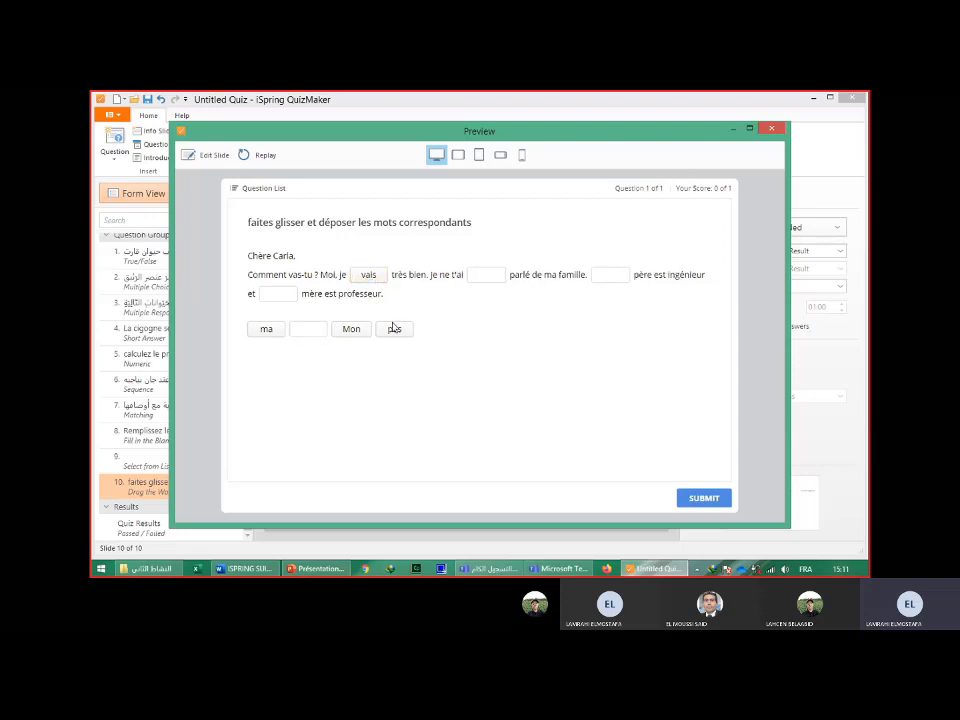
{"action": "left_click_drag", "start_coordinate": [394, 333], "coordinate": [485, 282]}
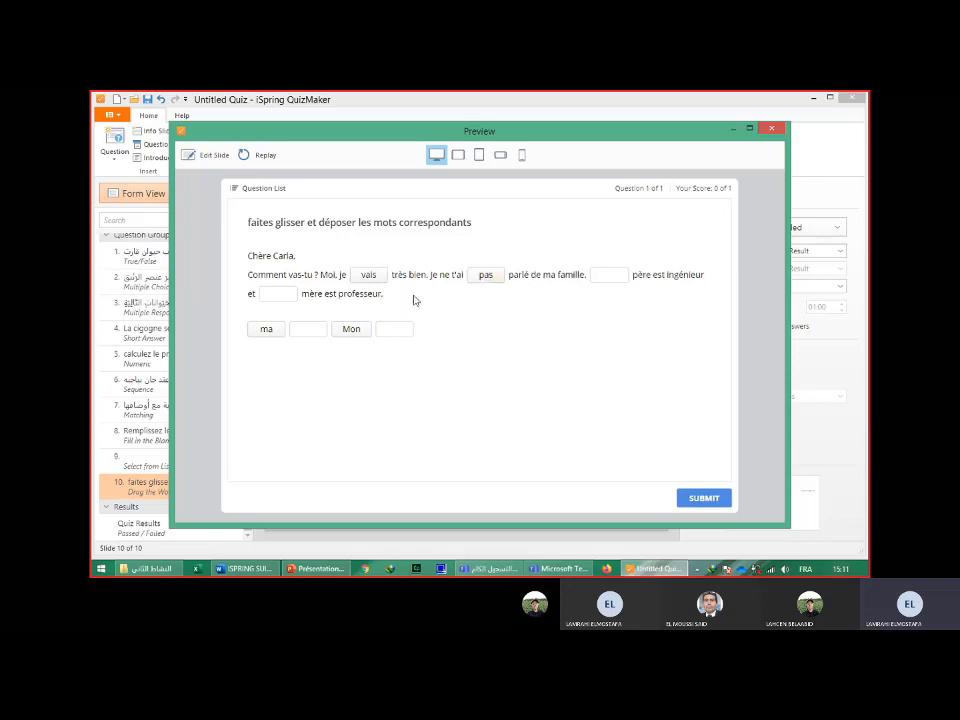
{"action": "left_click_drag", "start_coordinate": [362, 330], "coordinate": [613, 280]}
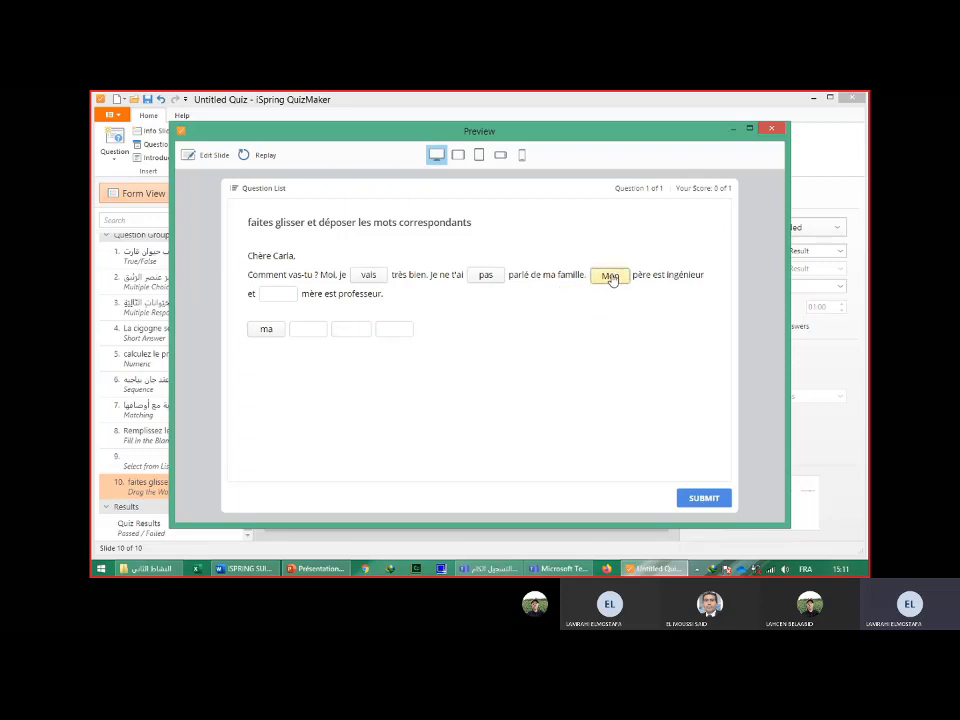
{"action": "left_click_drag", "start_coordinate": [272, 334], "coordinate": [286, 300]}
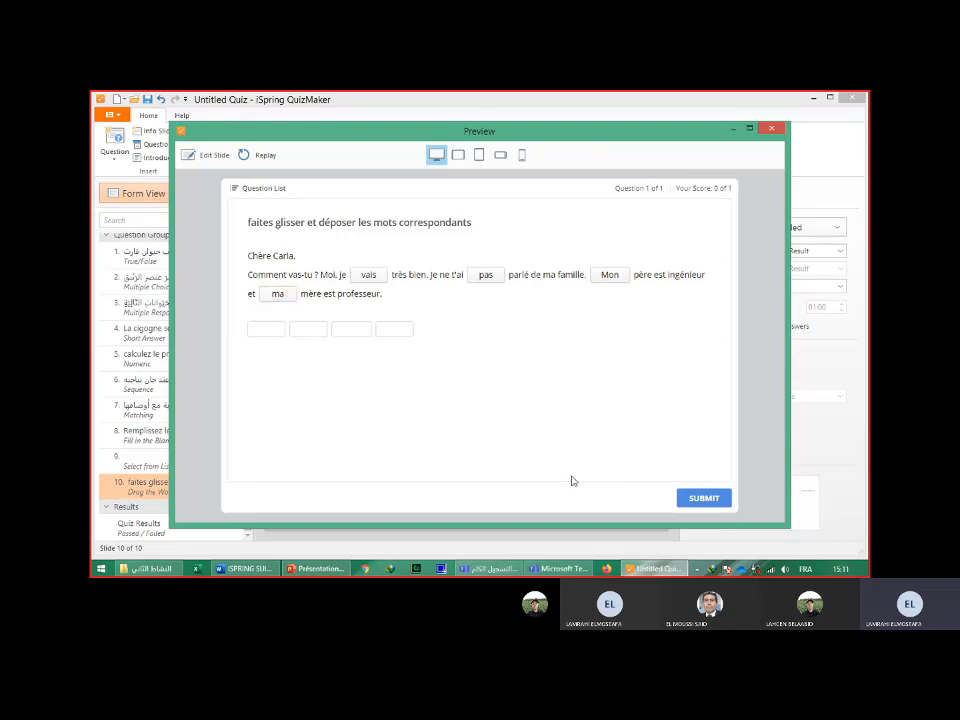
{"action": "left_click", "coordinate": [692, 500]}
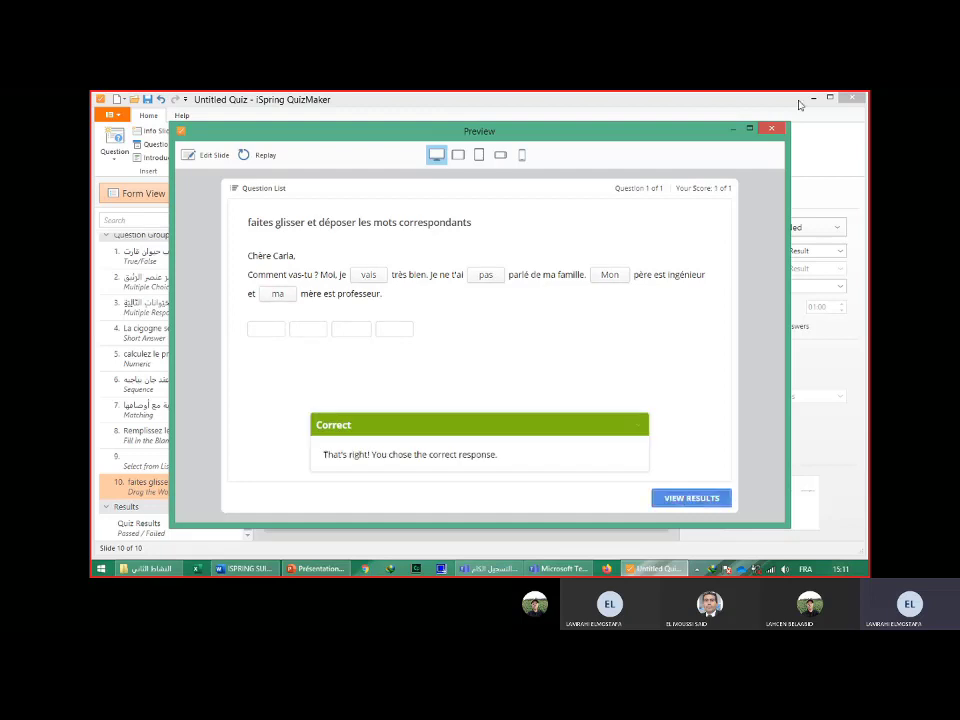
{"action": "left_click", "coordinate": [771, 132]}
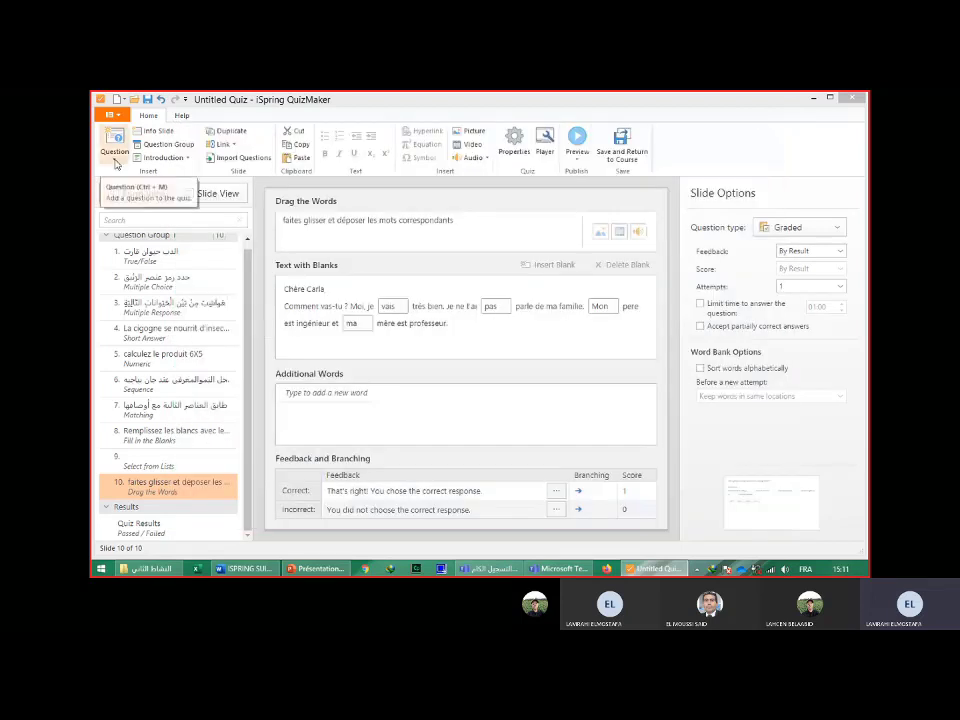
Add a Hotspot question and insert the DIGESTIF picture from the "النشاط 11" folder.
{"action": "left_click", "coordinate": [116, 148]}
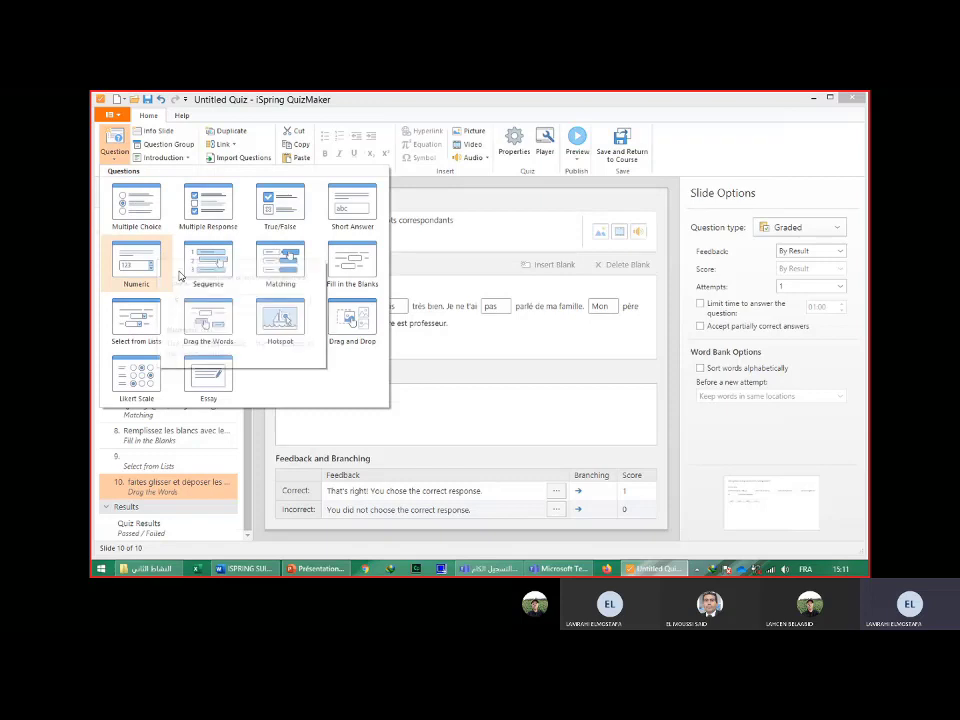
{"action": "left_click", "coordinate": [278, 320]}
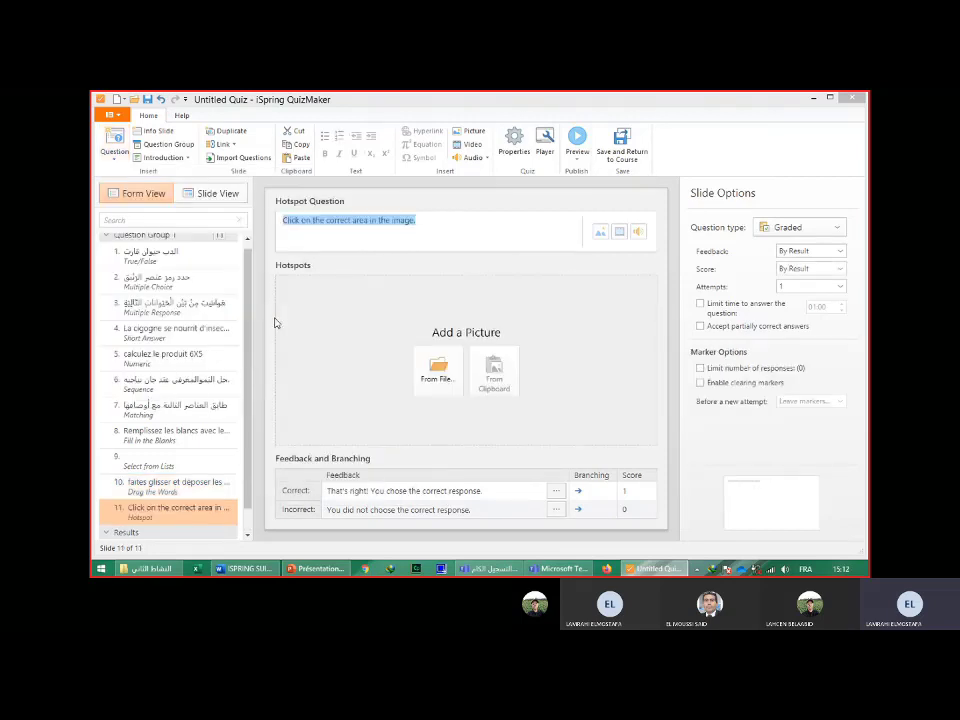
{"action": "left_click", "coordinate": [446, 380]}
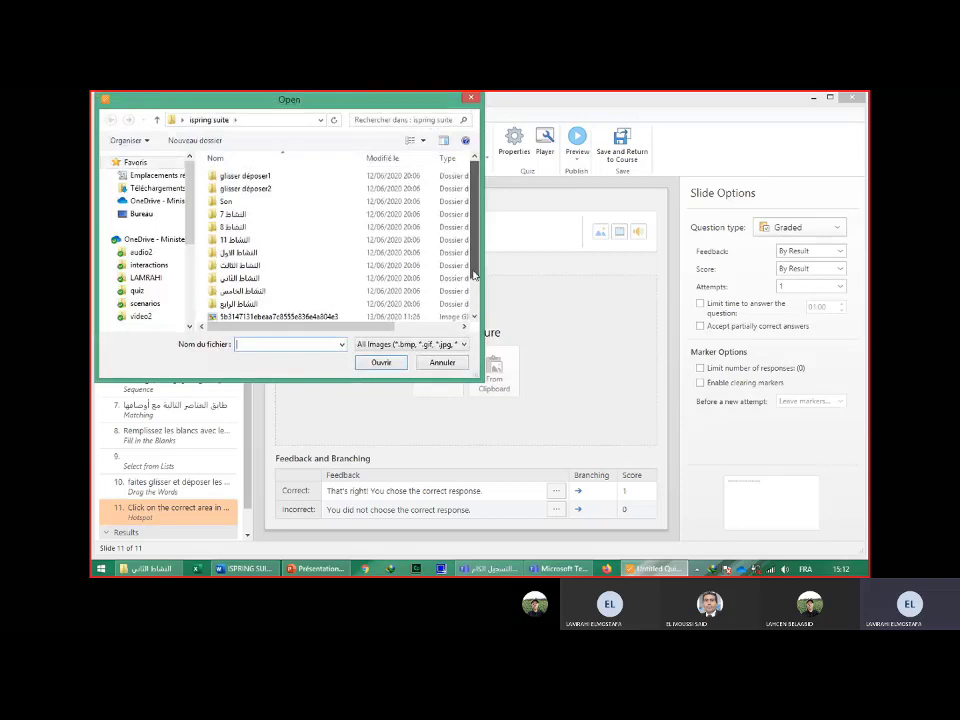
{"action": "mouse_move", "coordinate": [471, 274]}
{"action": "left_mouse_down"}
{"action": "mouse_move", "coordinate": [474, 306]}
{"action": "mouse_move", "coordinate": [467, 253]}
{"action": "left_mouse_up"}
{"action": "double_click", "coordinate": [238, 240]}
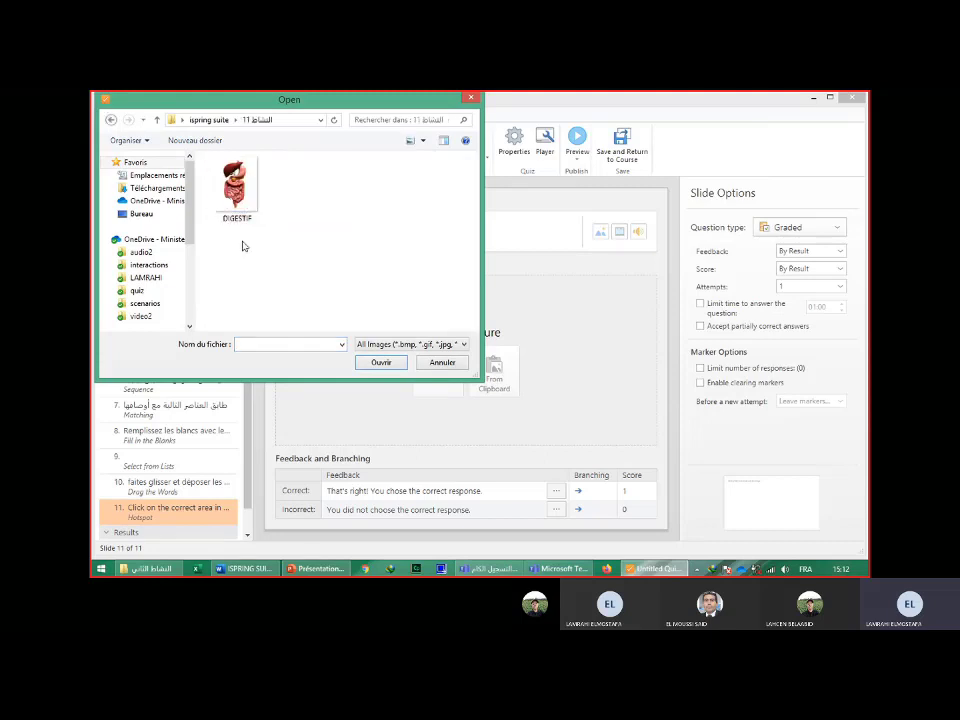
{"action": "left_click", "coordinate": [241, 213]}
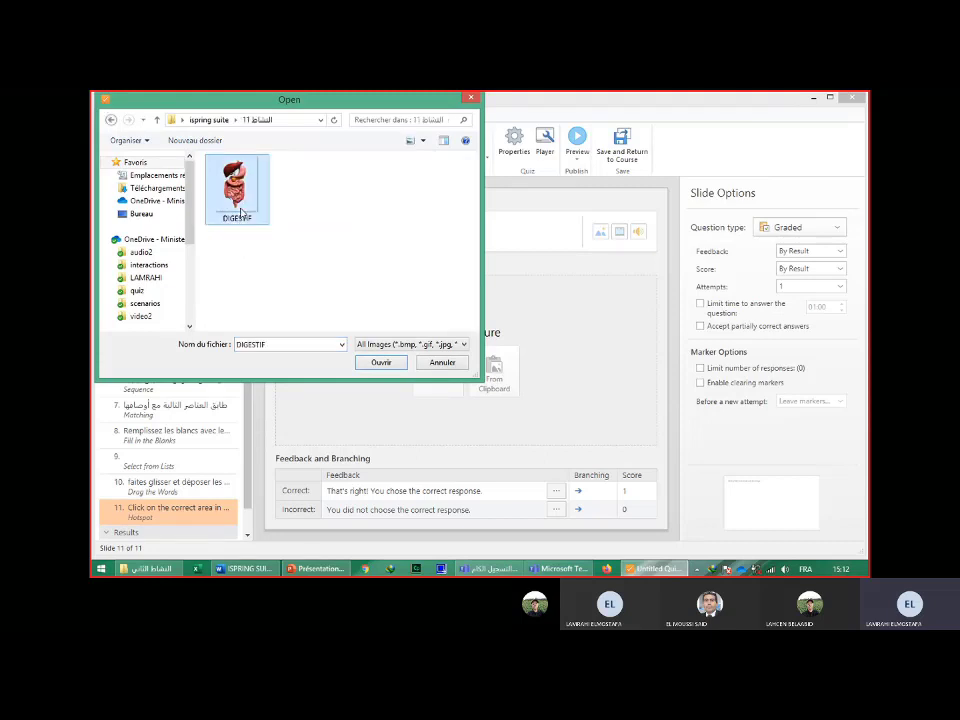
{"action": "left_click", "coordinate": [381, 363]}
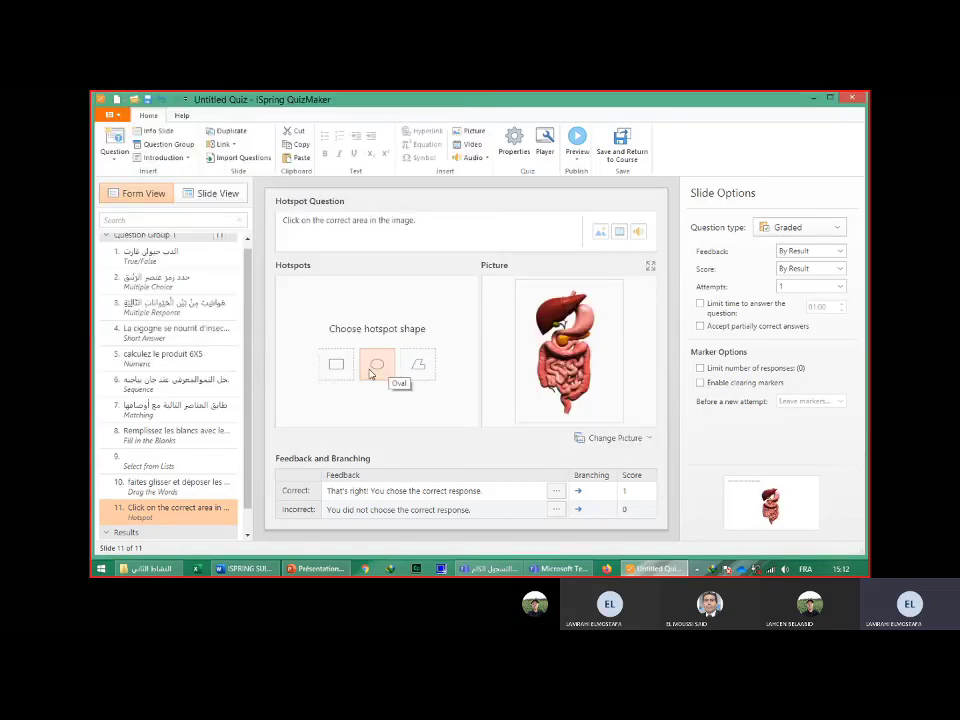
Replace the Hotspot question's default text with "حدد العضو الذي يقوم بتخزين الصفراء التي يفرزها الكبد" copied from the Word document.
{"action": "left_click", "coordinate": [250, 570]}
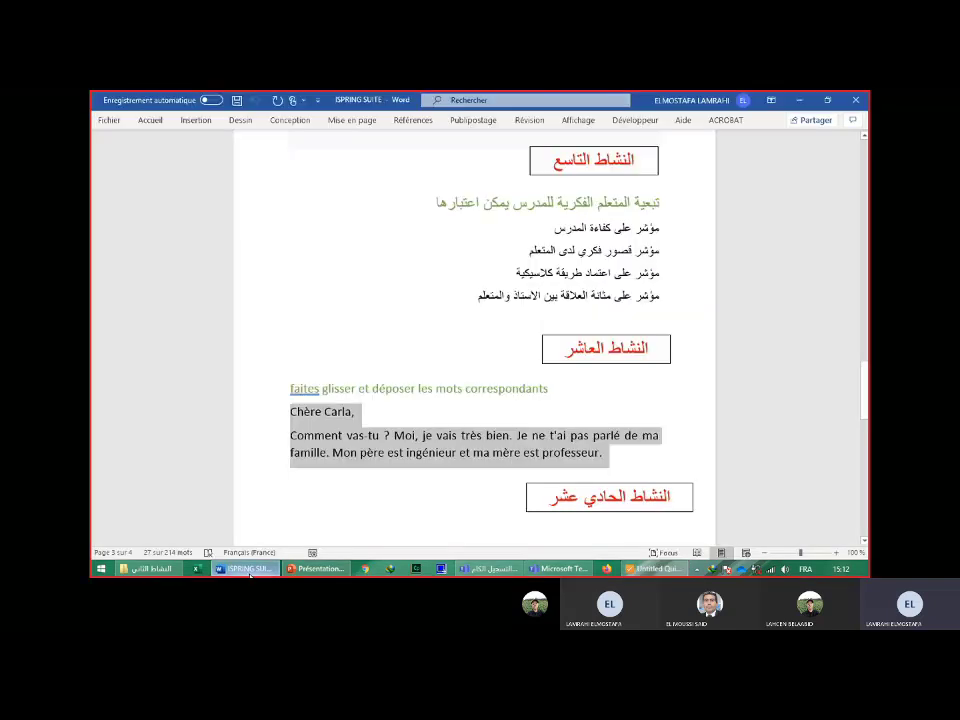
{"action": "scroll", "coordinate": [866, 542], "scroll_direction": "down", "scroll_amount": 2}
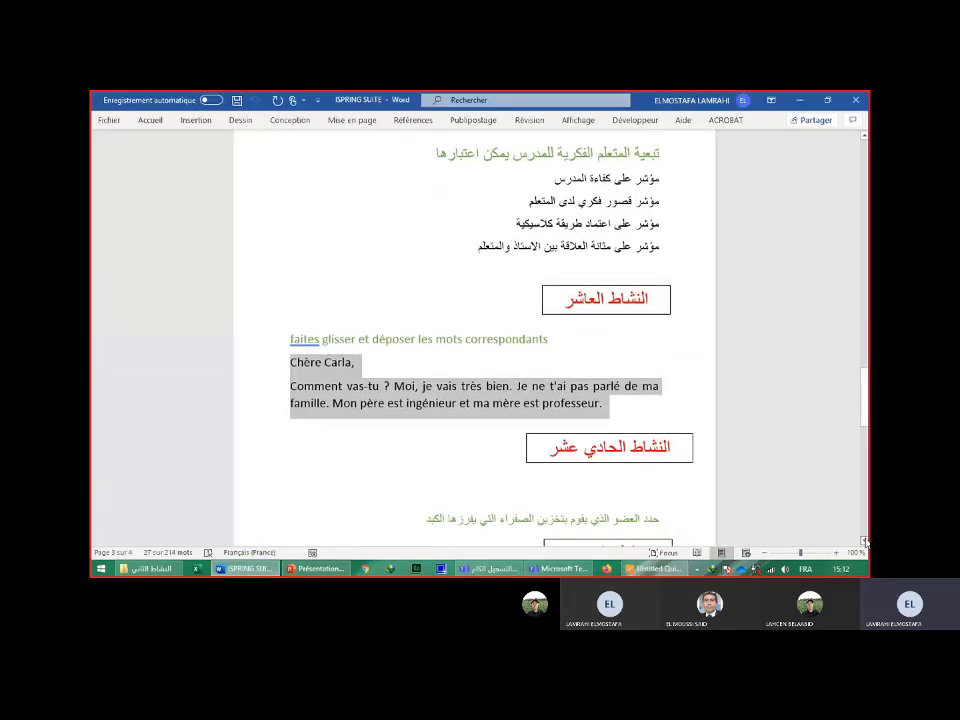
{"action": "scroll", "coordinate": [866, 542], "scroll_direction": "down", "scroll_amount": 3}
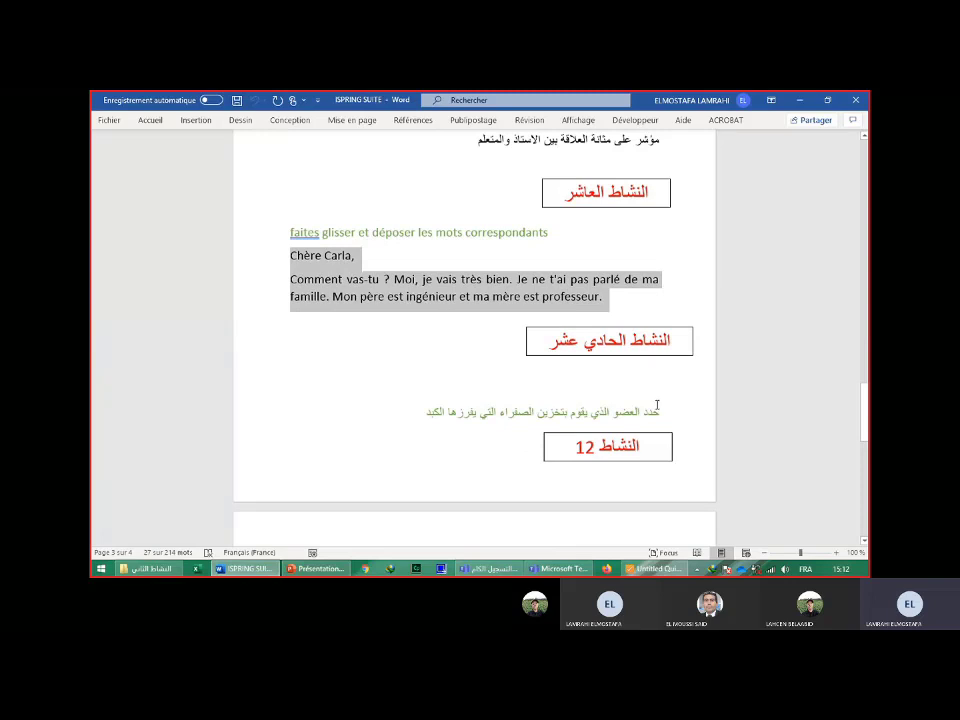
{"action": "triple_click", "coordinate": [655, 410]}
{"action": "key", "text": "ctrl+c"}
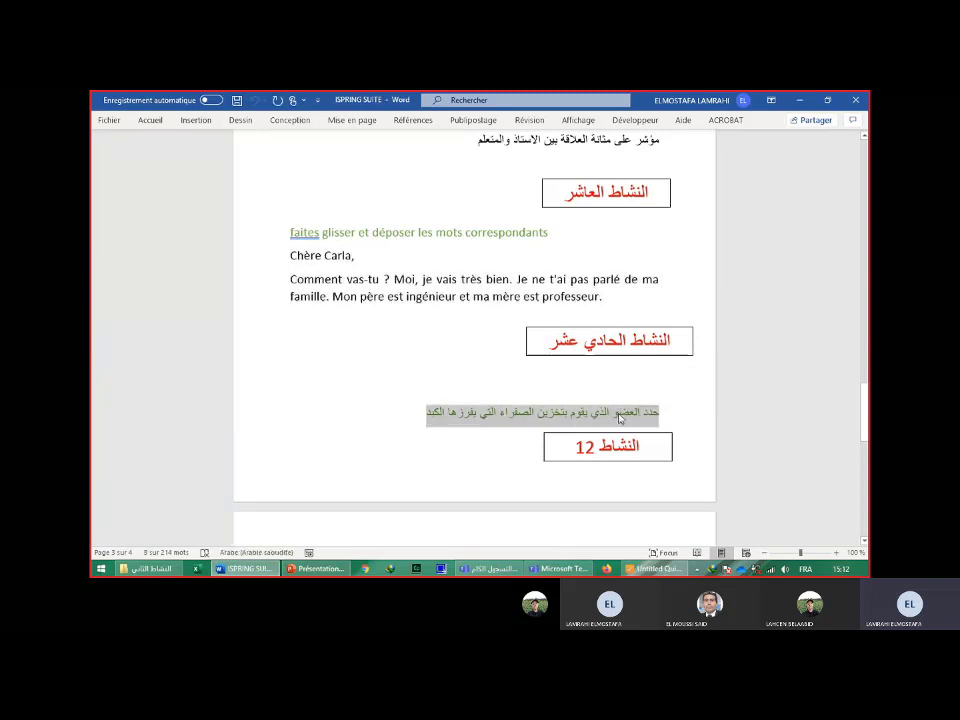
{"action": "right_click", "coordinate": [619, 418]}
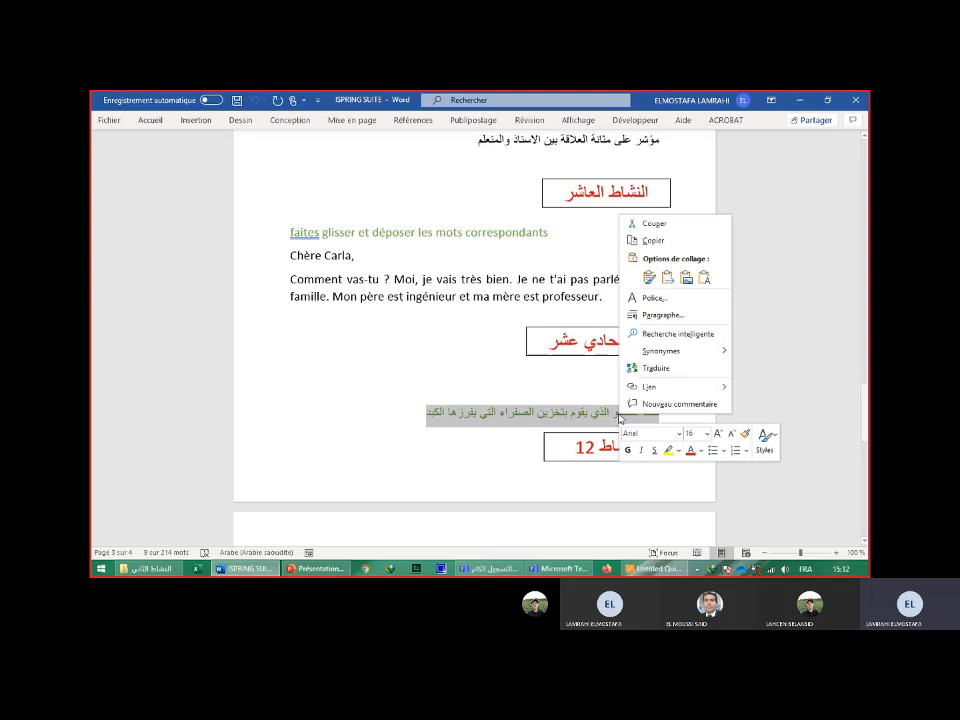
{"action": "key", "text": "Escape"}
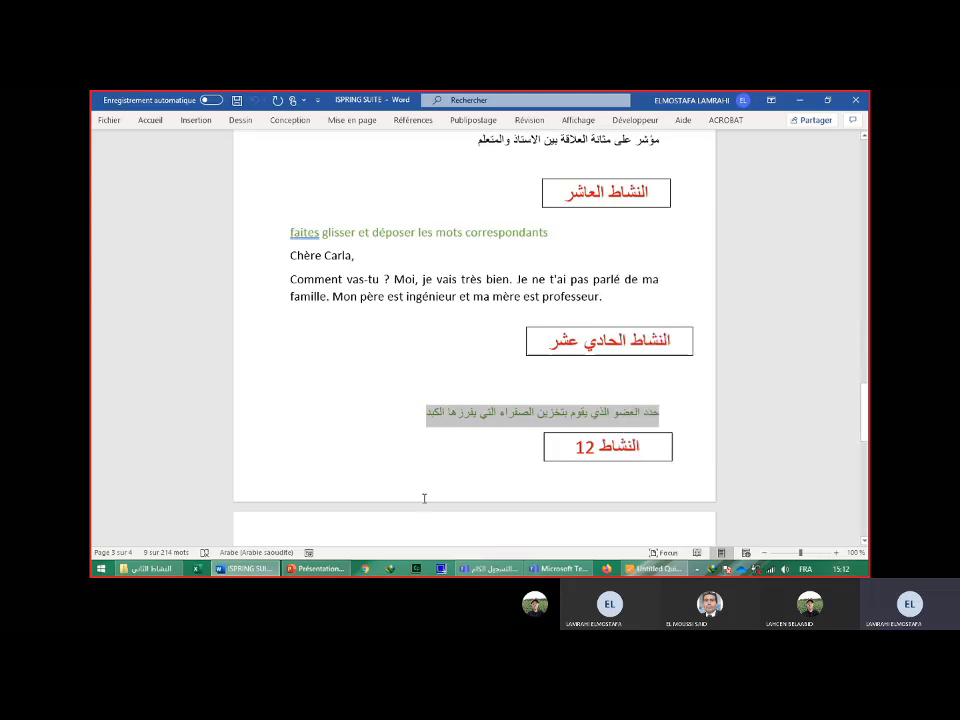
{"action": "left_click", "coordinate": [636, 569]}
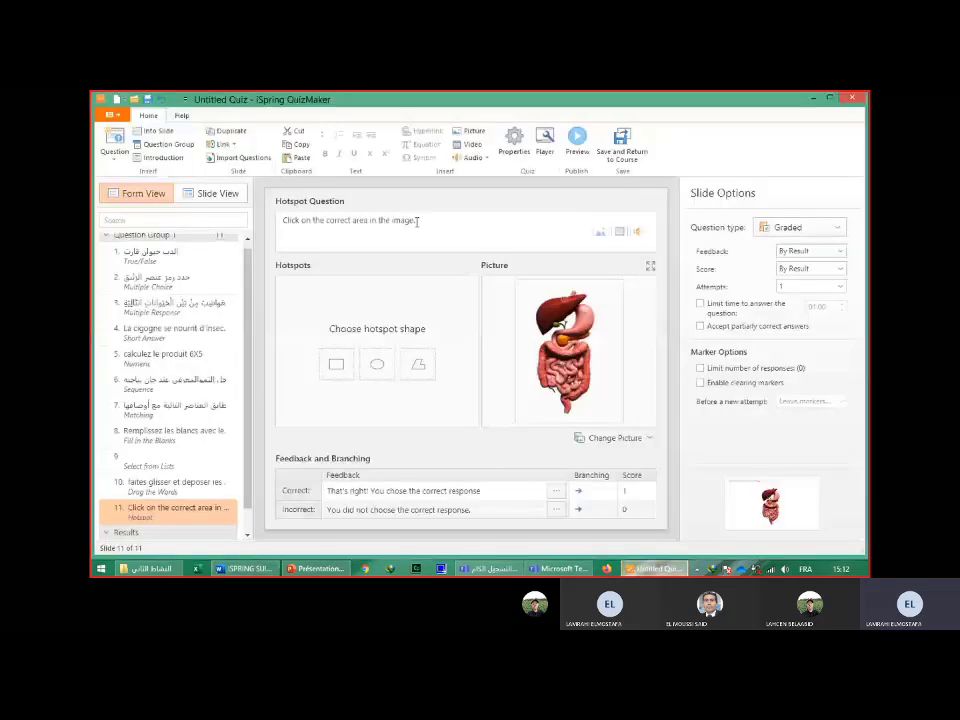
{"action": "left_click_drag", "start_coordinate": [418, 219], "coordinate": [285, 219]}
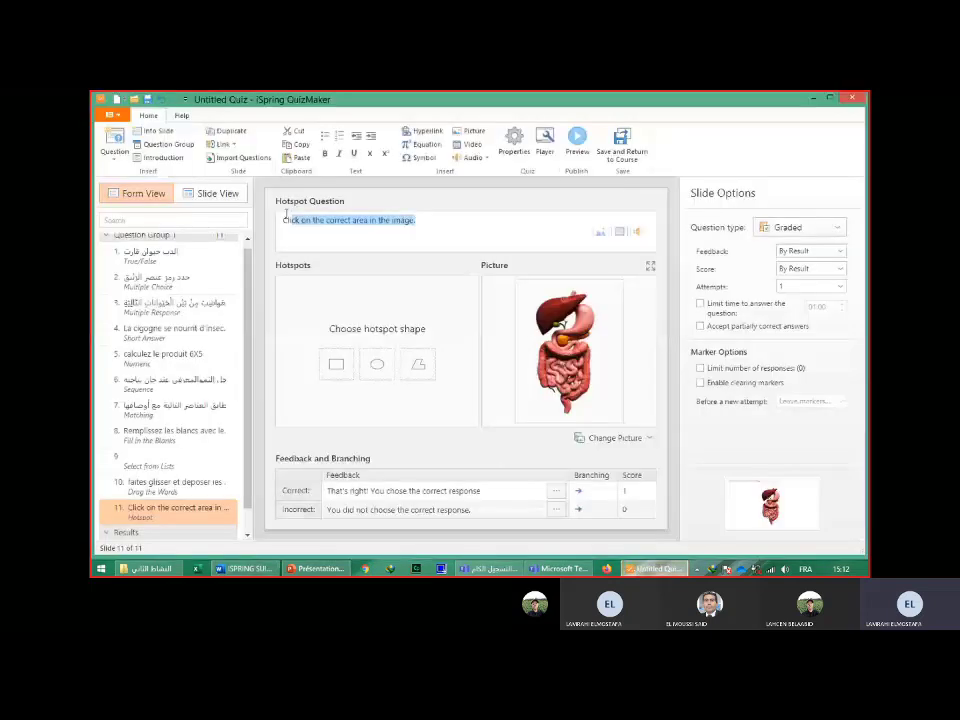
{"action": "right_click", "coordinate": [293, 220]}
{"action": "left_click", "coordinate": [325, 254]}
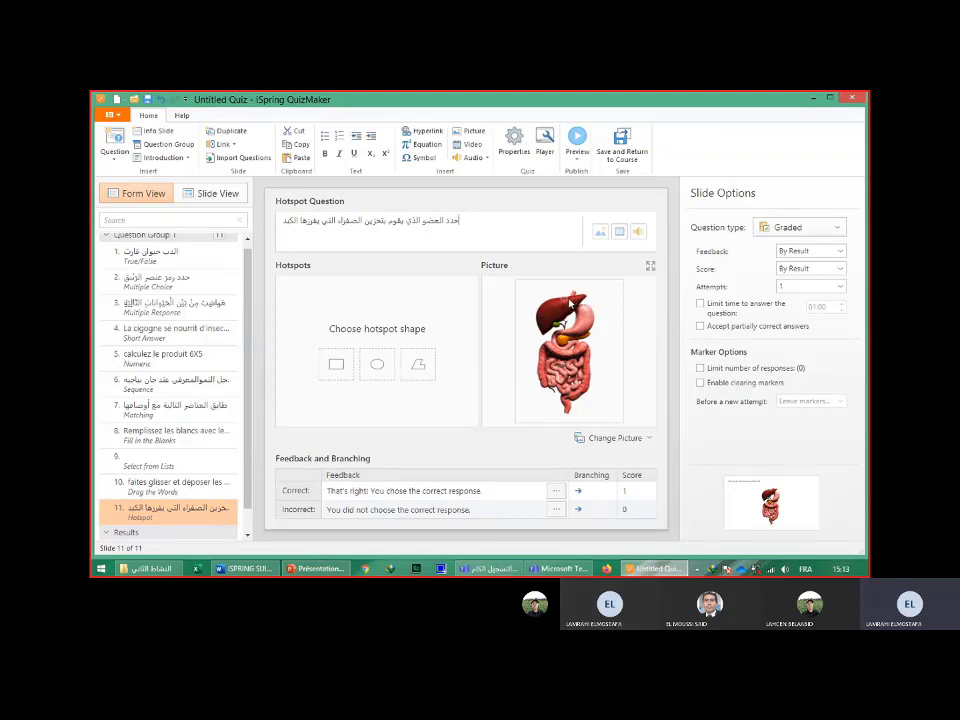
Try a freeform hotspot traced around the liver in the picture, and undo it.
{"action": "left_click", "coordinate": [419, 368]}
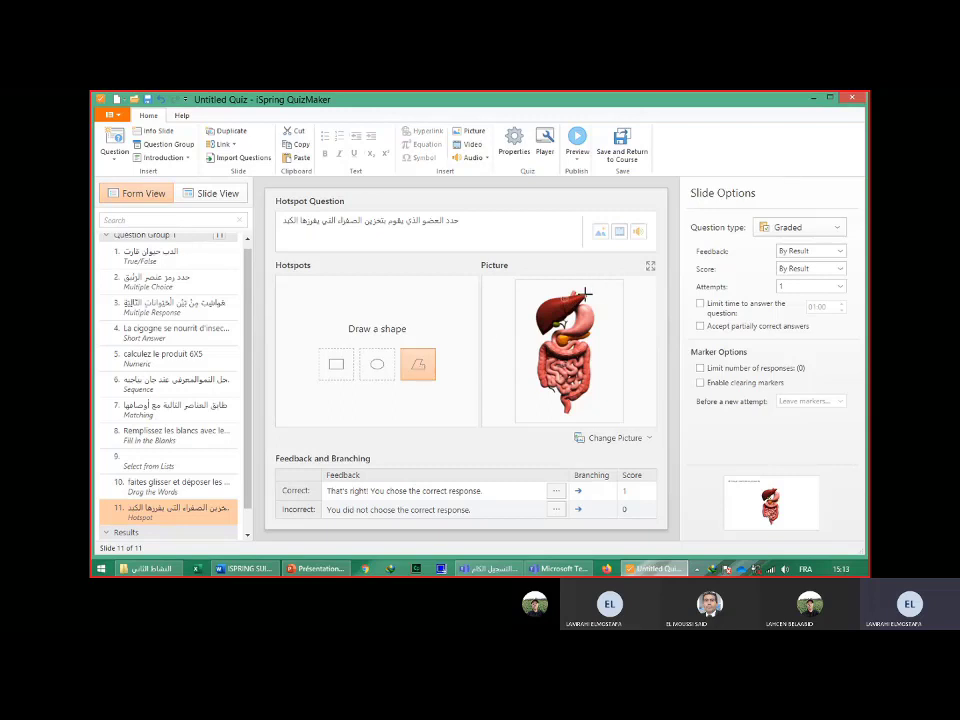
{"action": "mouse_move", "coordinate": [587, 293]}
{"action": "left_mouse_down"}
{"action": "mouse_move", "coordinate": [545, 304]}
{"action": "mouse_move", "coordinate": [533, 325]}
{"action": "mouse_move", "coordinate": [556, 331]}
{"action": "mouse_move", "coordinate": [584, 298]}
{"action": "left_mouse_up"}
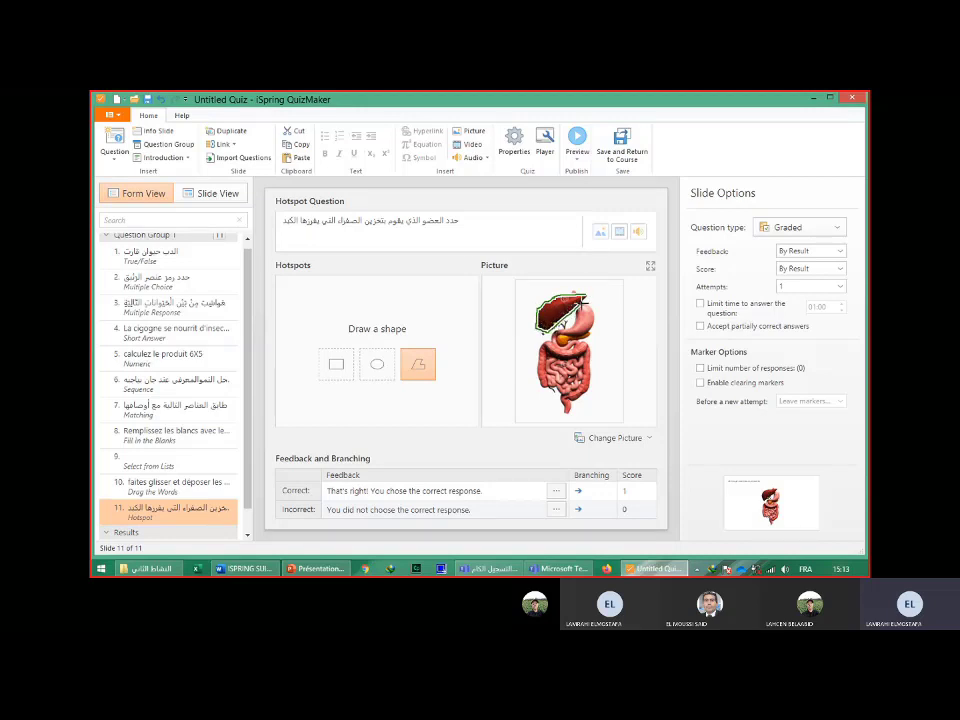
{"action": "left_click", "coordinate": [581, 292]}
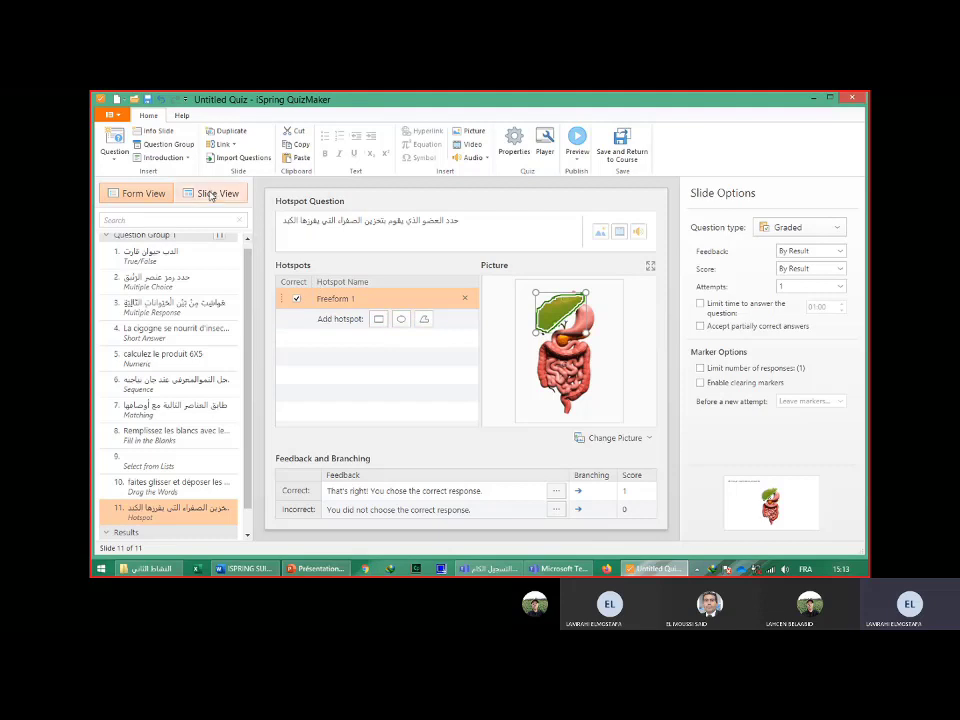
{"action": "left_click", "coordinate": [161, 101]}
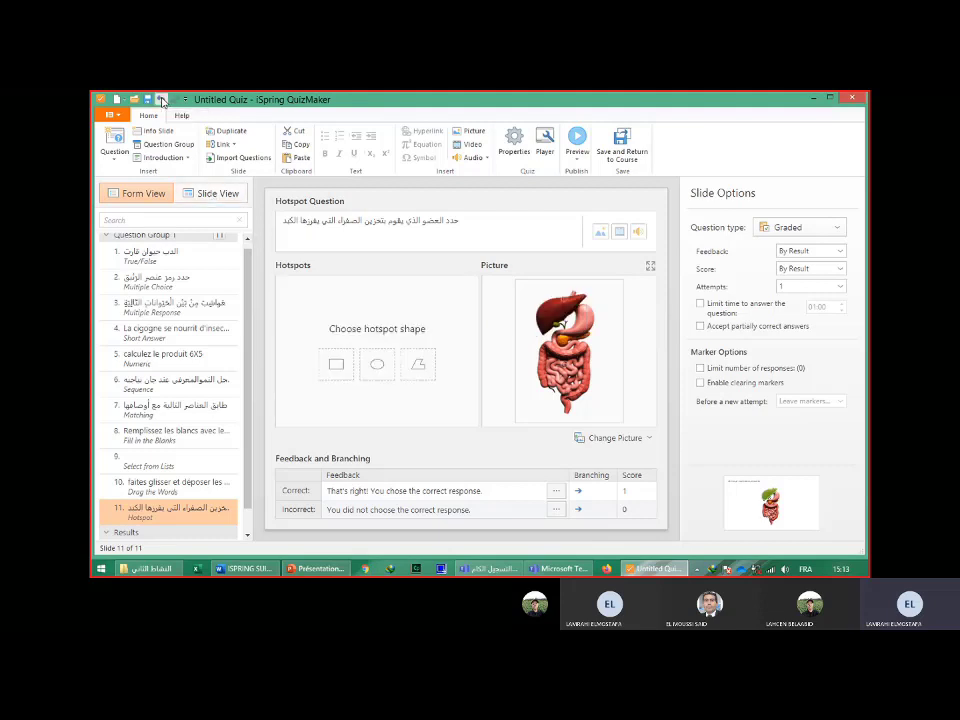
Draw a small oval hotspot over the gallbladder, just below the liver in the digestive system picture.
{"action": "left_click", "coordinate": [379, 366]}
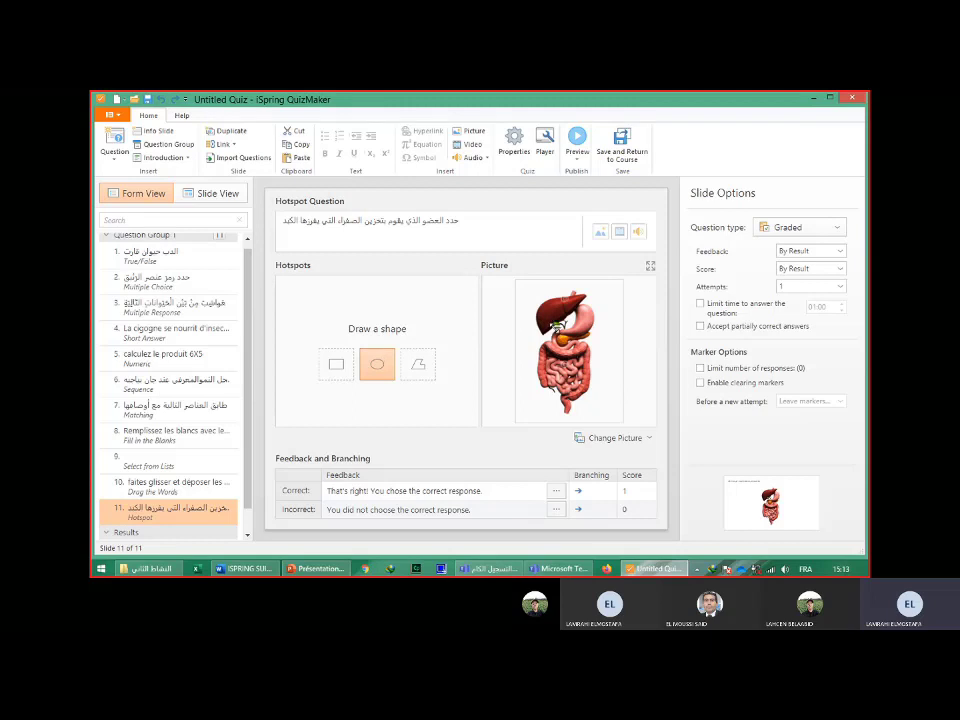
{"action": "left_click_drag", "start_coordinate": [550, 292], "coordinate": [574, 306]}
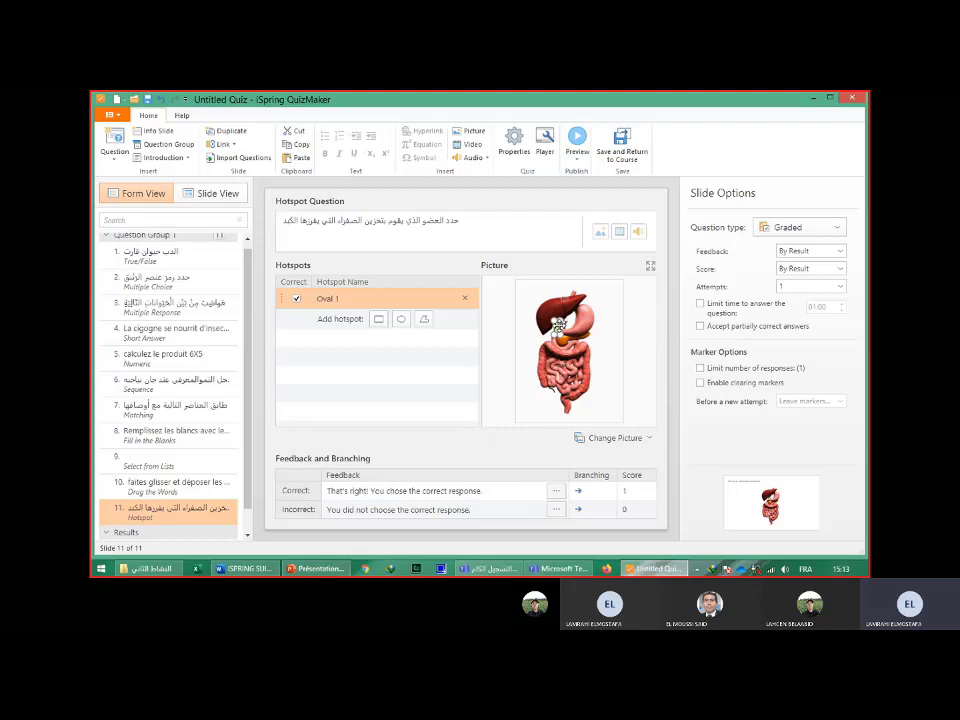
{"action": "left_click", "coordinate": [526, 352]}
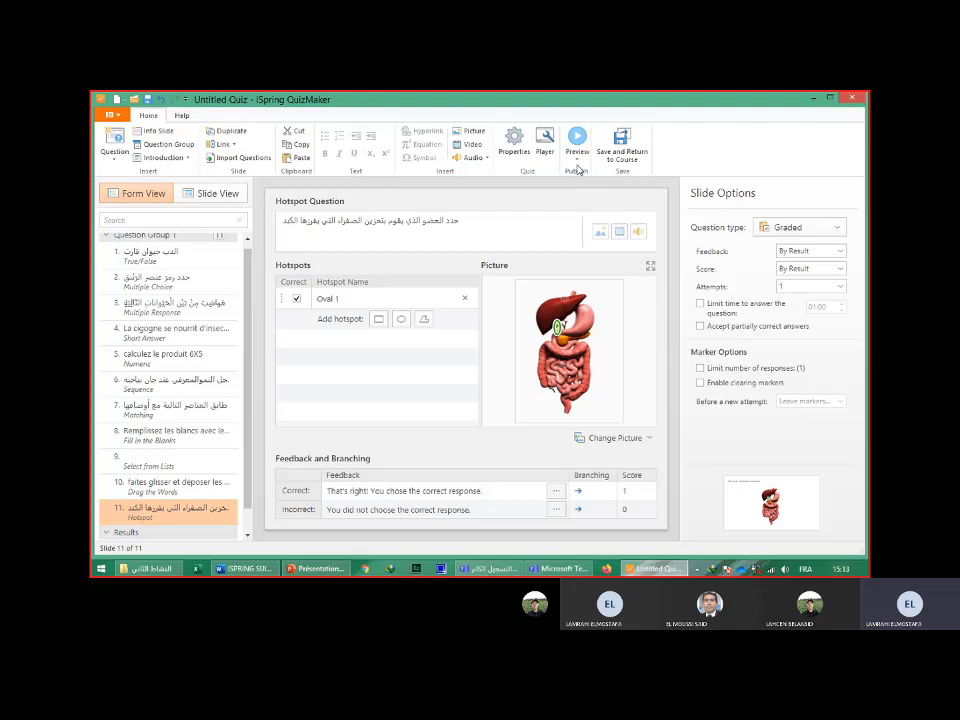
Preview the Hotspot slide, mark the gallbladder, submit the answer, and close the preview.
{"action": "left_click", "coordinate": [577, 160]}
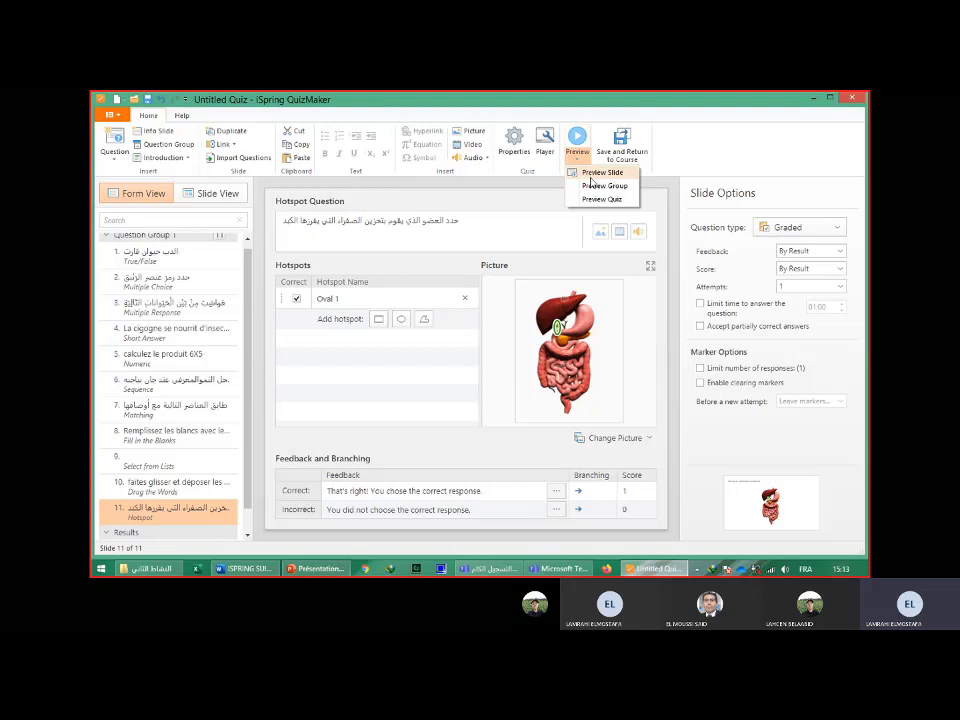
{"action": "left_click", "coordinate": [591, 182]}
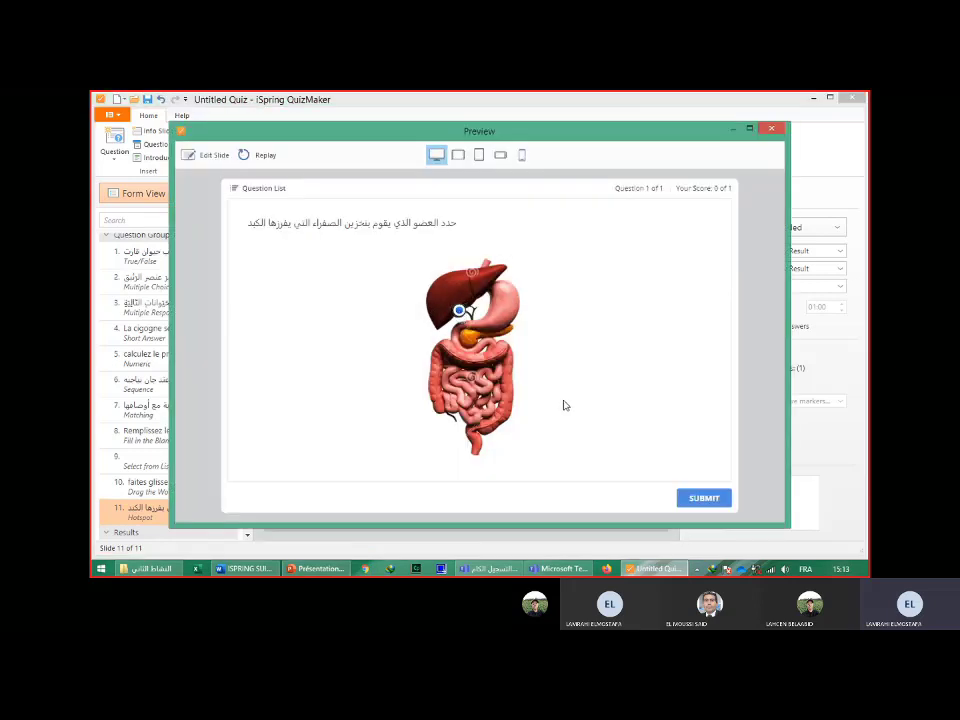
{"action": "left_click", "coordinate": [701, 500]}
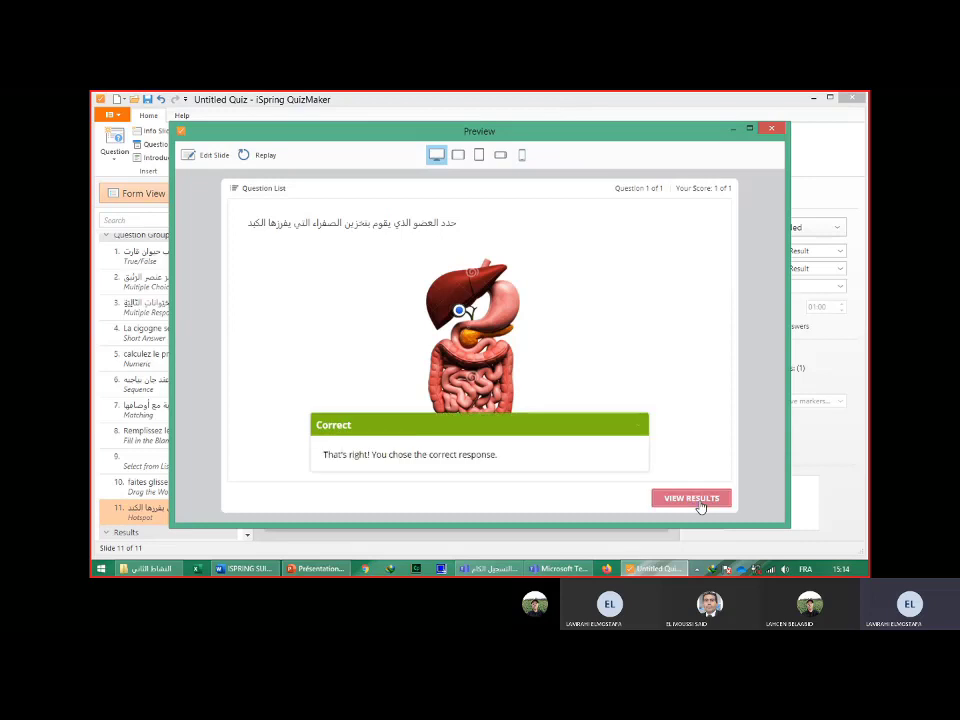
{"action": "left_click", "coordinate": [772, 131]}
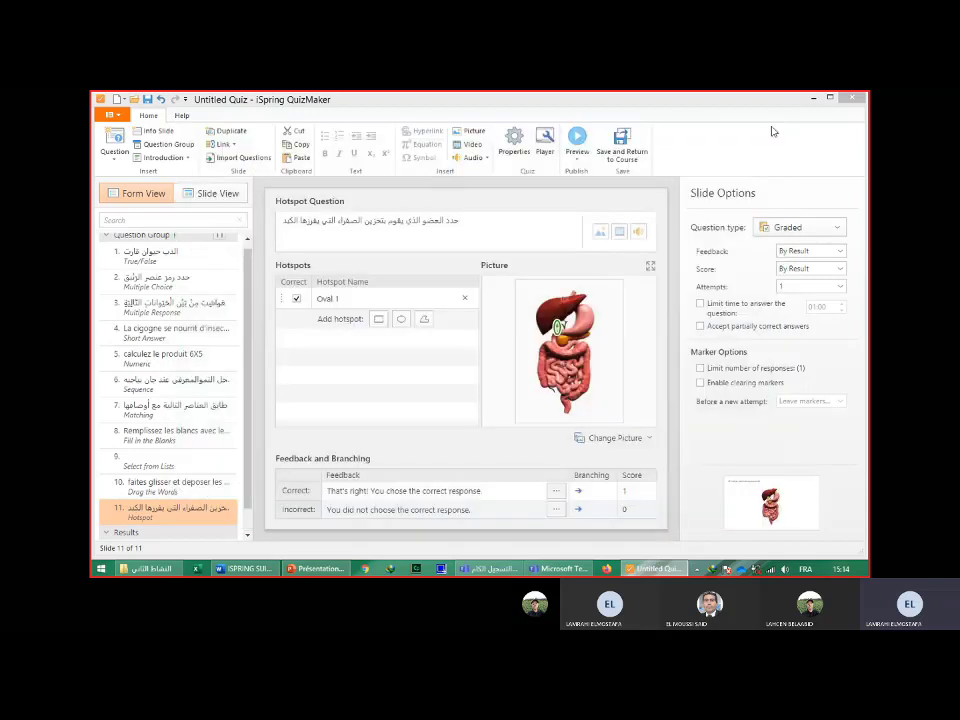
Add a Drag and Drop question and proceed to its slide for adding objects.
{"action": "left_click", "coordinate": [115, 152]}
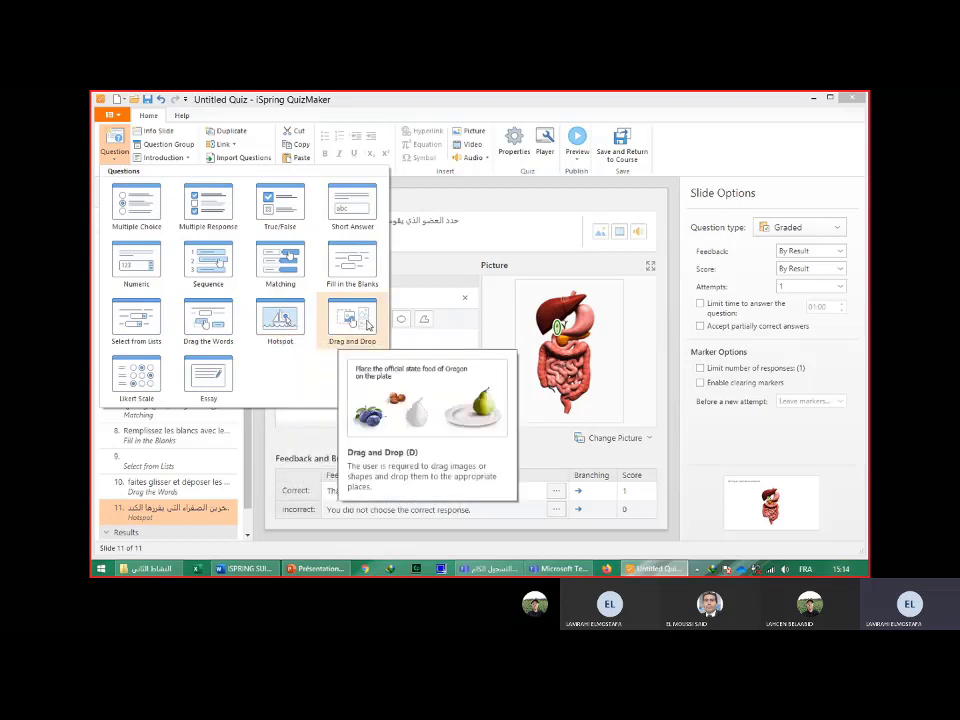
{"action": "left_click", "coordinate": [368, 323]}
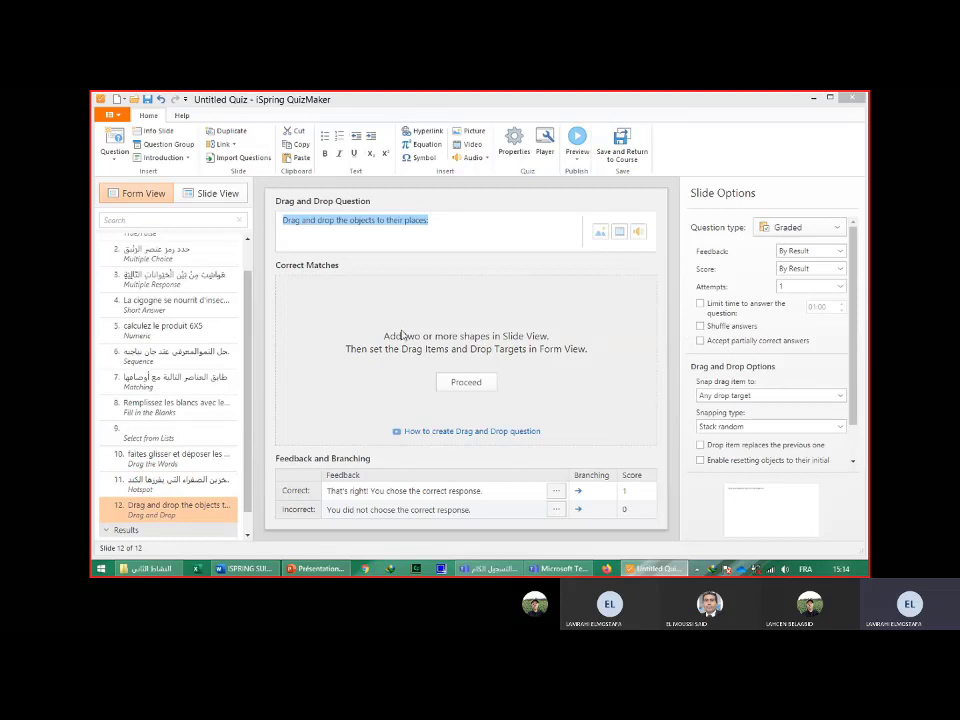
{"action": "left_click", "coordinate": [462, 385]}
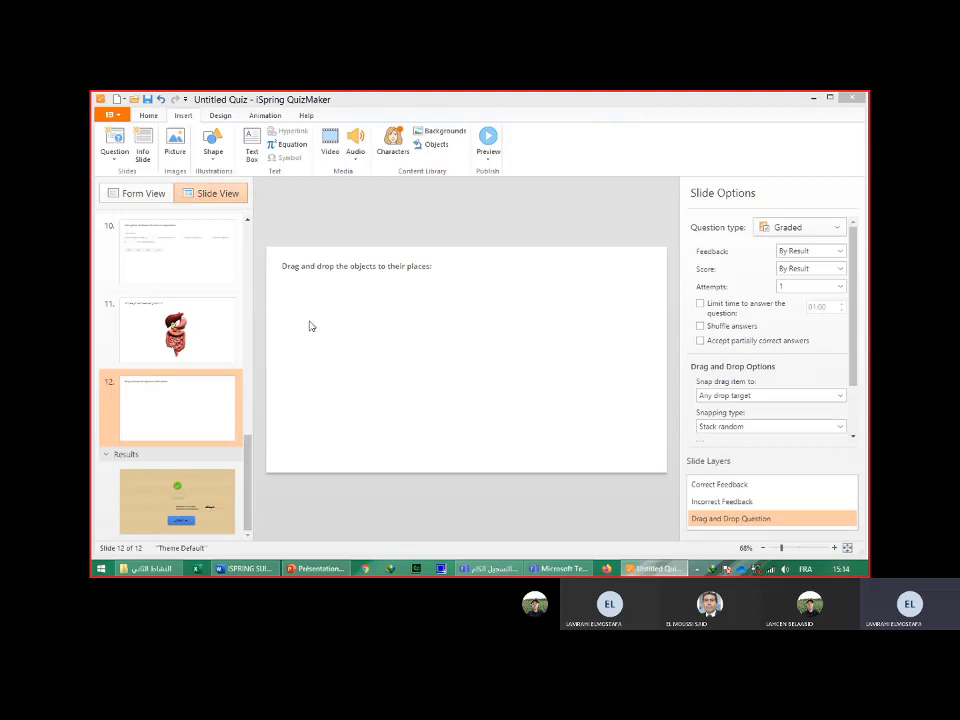
Insert the pictures Image1, Image2, Image5 and Image8 from the "glisser déposer1" folder inside "ispring suite" on the desktop.
{"action": "left_click", "coordinate": [177, 151]}
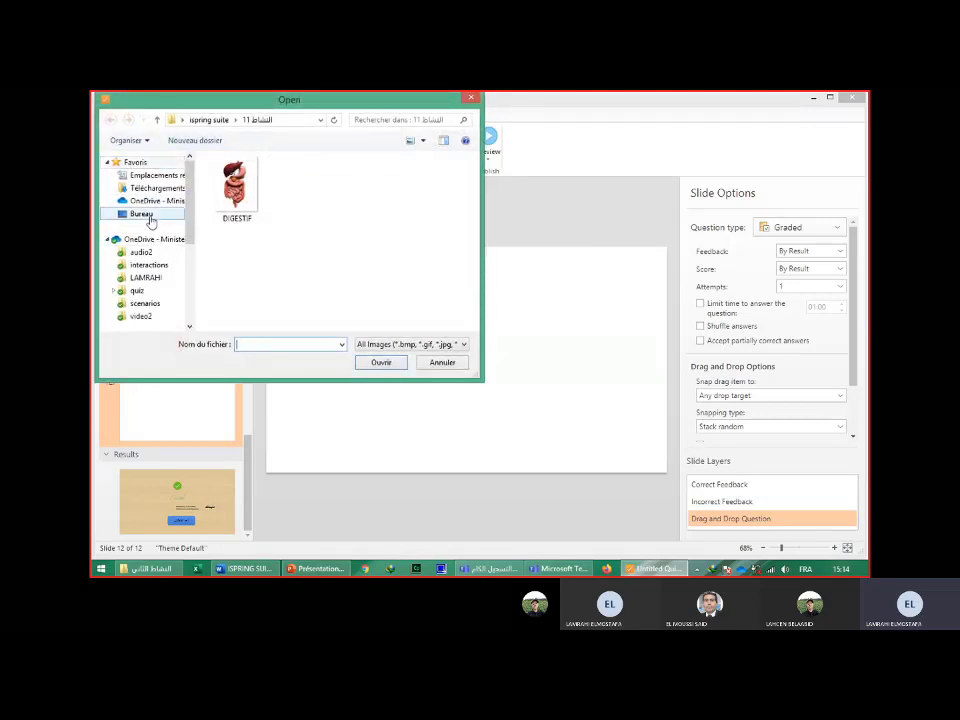
{"action": "left_click", "coordinate": [148, 215]}
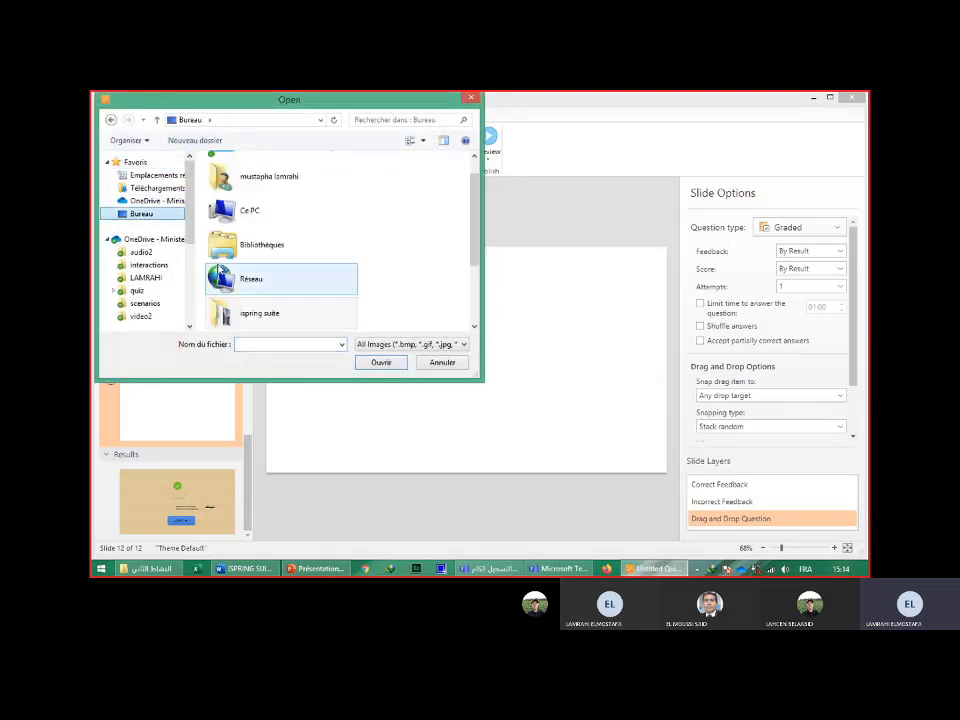
{"action": "left_click", "coordinate": [262, 316]}
{"action": "double_click", "coordinate": [262, 316]}
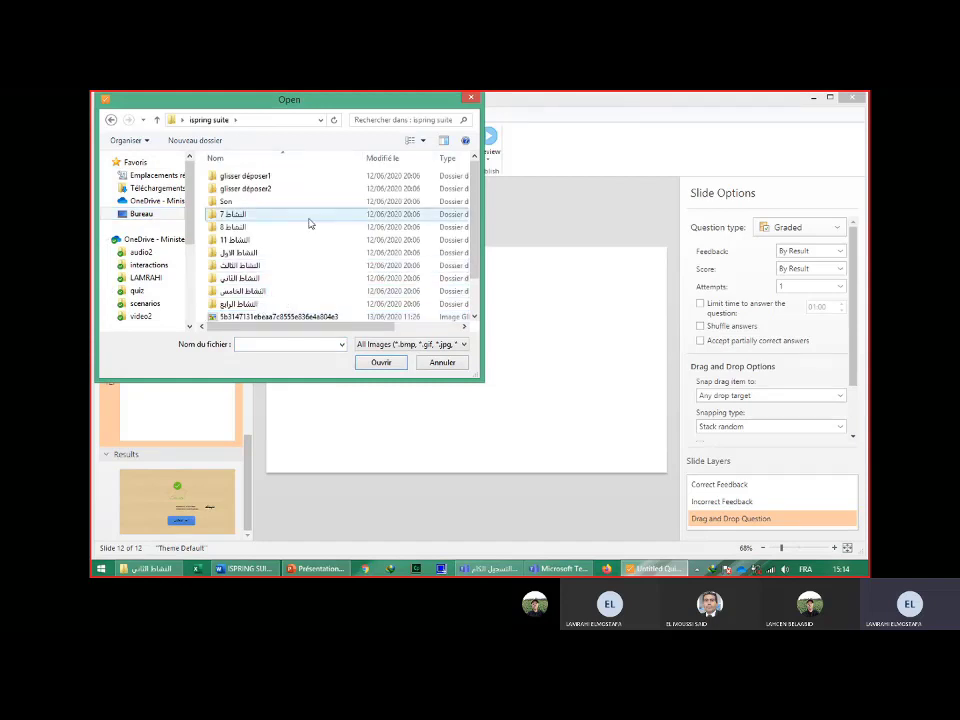
{"action": "double_click", "coordinate": [270, 178]}
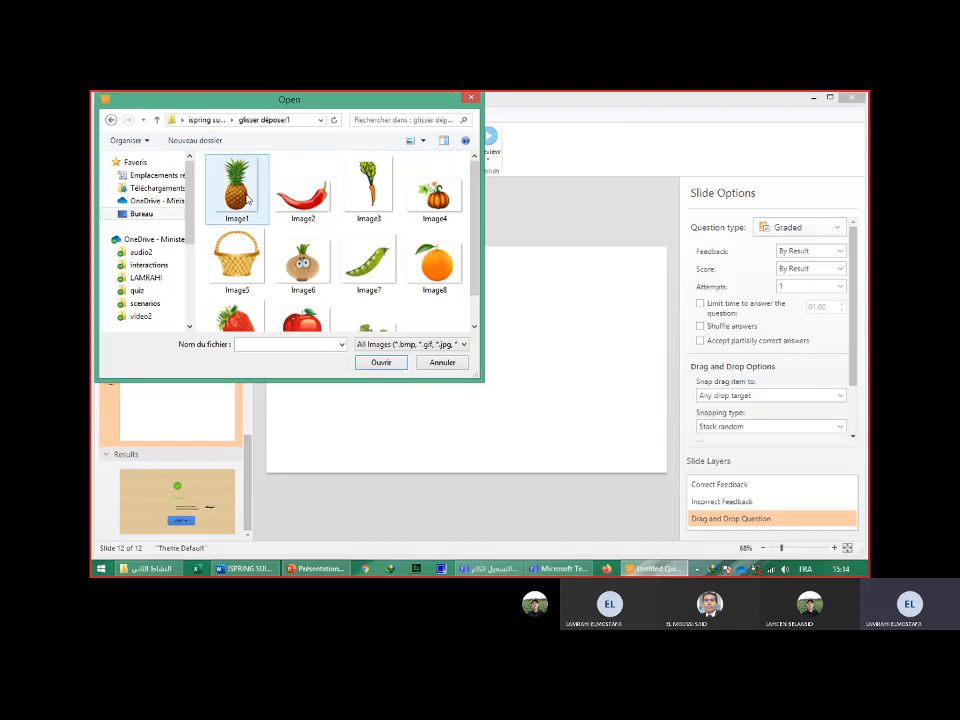
{"action": "left_click", "coordinate": [247, 200]}
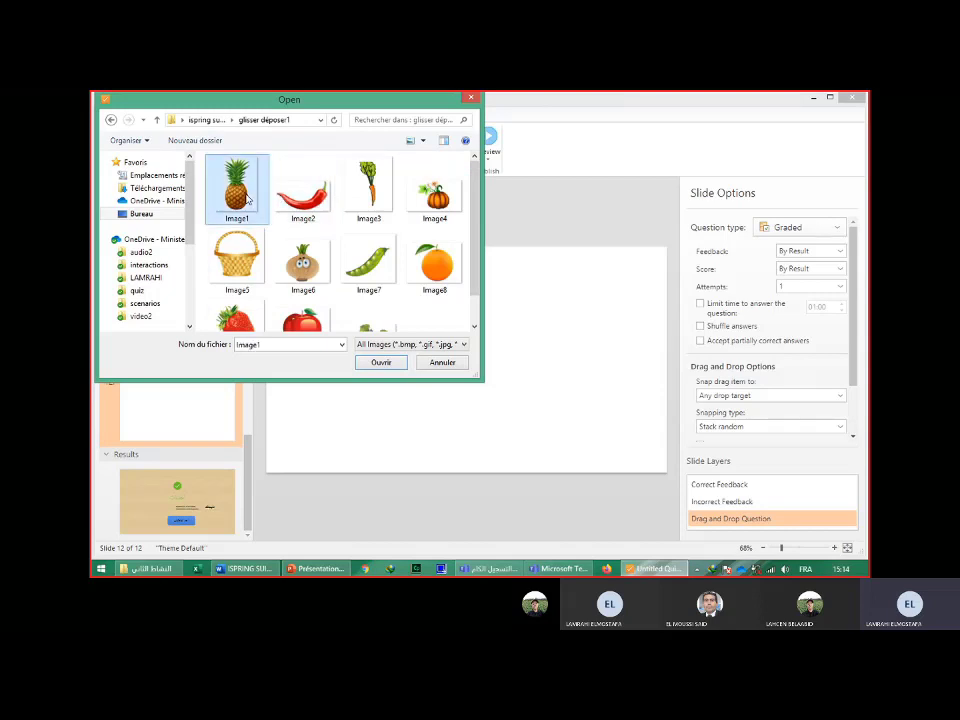
{"action": "left_click", "coordinate": [301, 201], "text": "ctrl"}
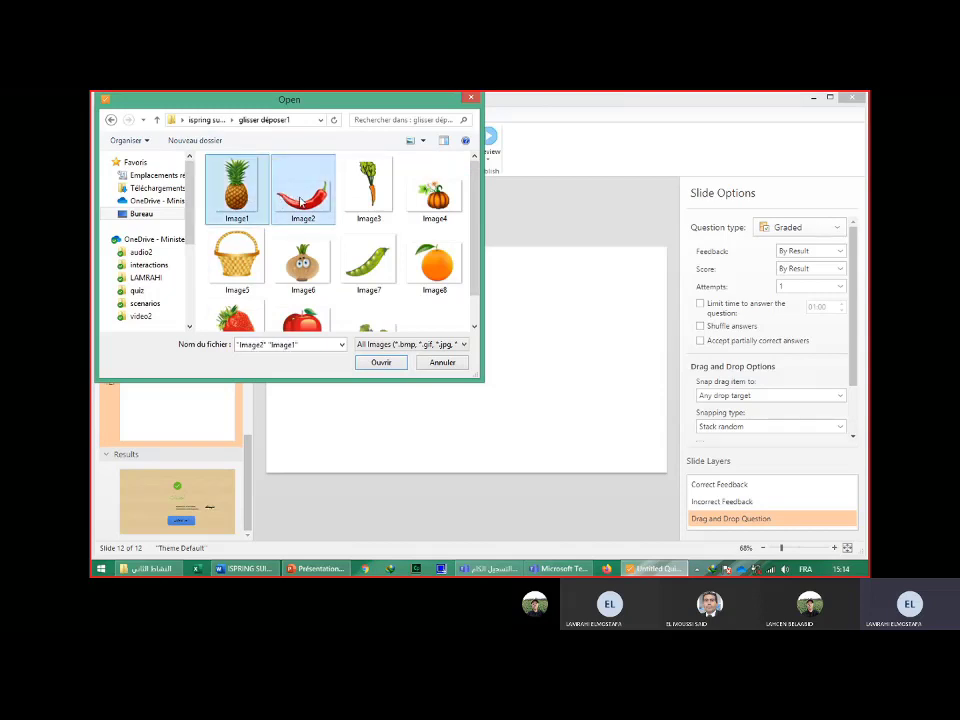
{"action": "left_click", "coordinate": [444, 273], "text": "ctrl"}
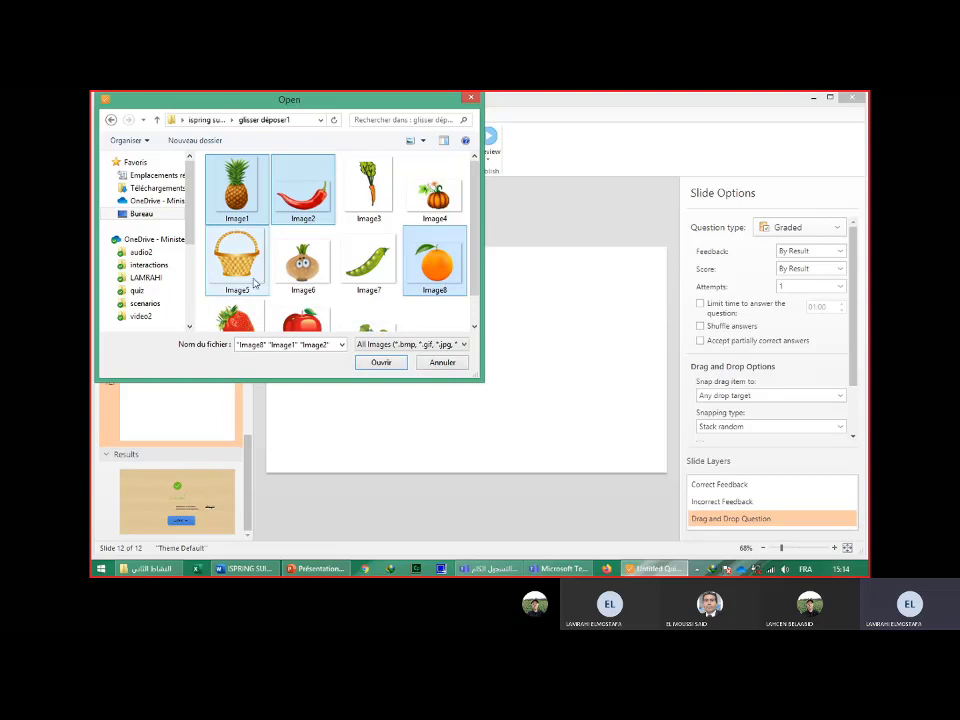
{"action": "left_click", "coordinate": [252, 278], "text": "ctrl"}
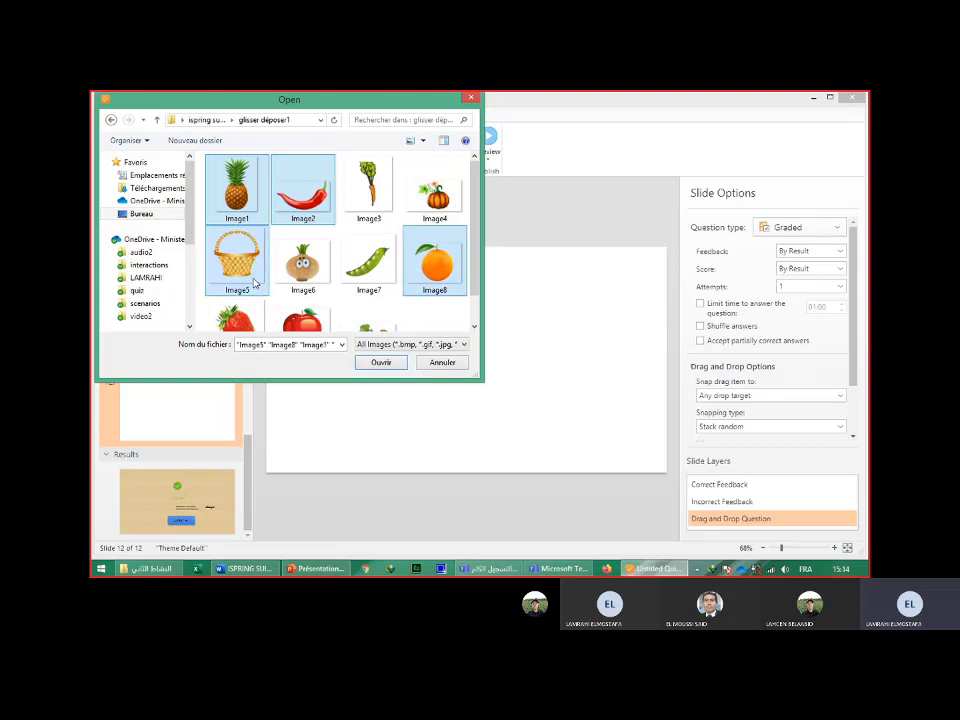
{"action": "left_click", "coordinate": [381, 362]}
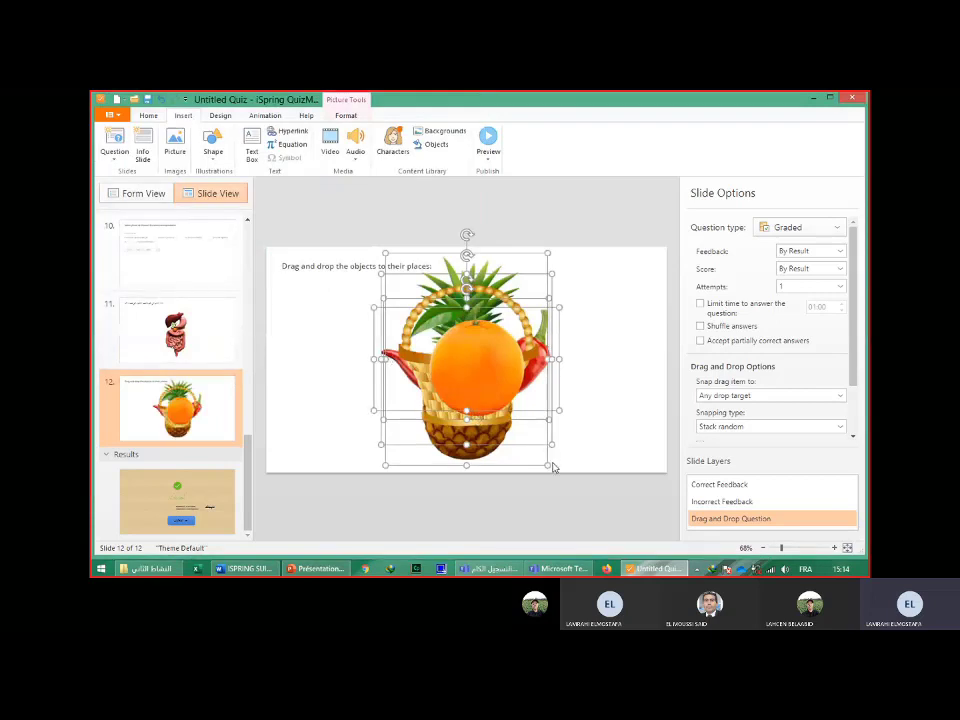
Shrink the four pictures and spread them out: basket low on the slide's left, smaller pineapple in the middle, orange above the chili on the right.
{"action": "left_click_drag", "start_coordinate": [546, 464], "coordinate": [464, 327]}
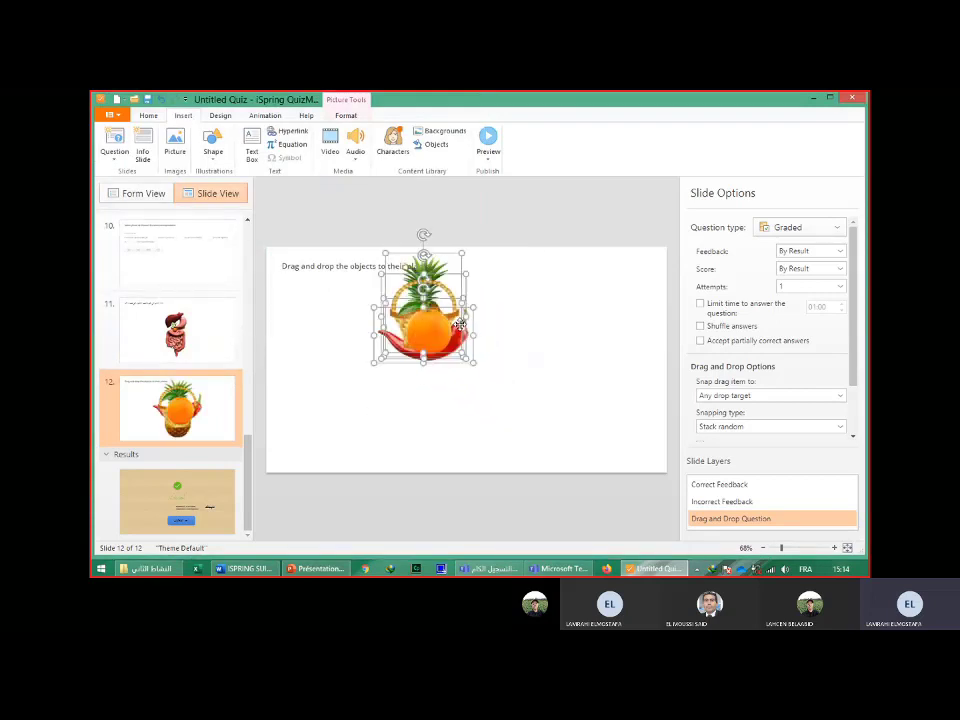
{"action": "left_click", "coordinate": [519, 337]}
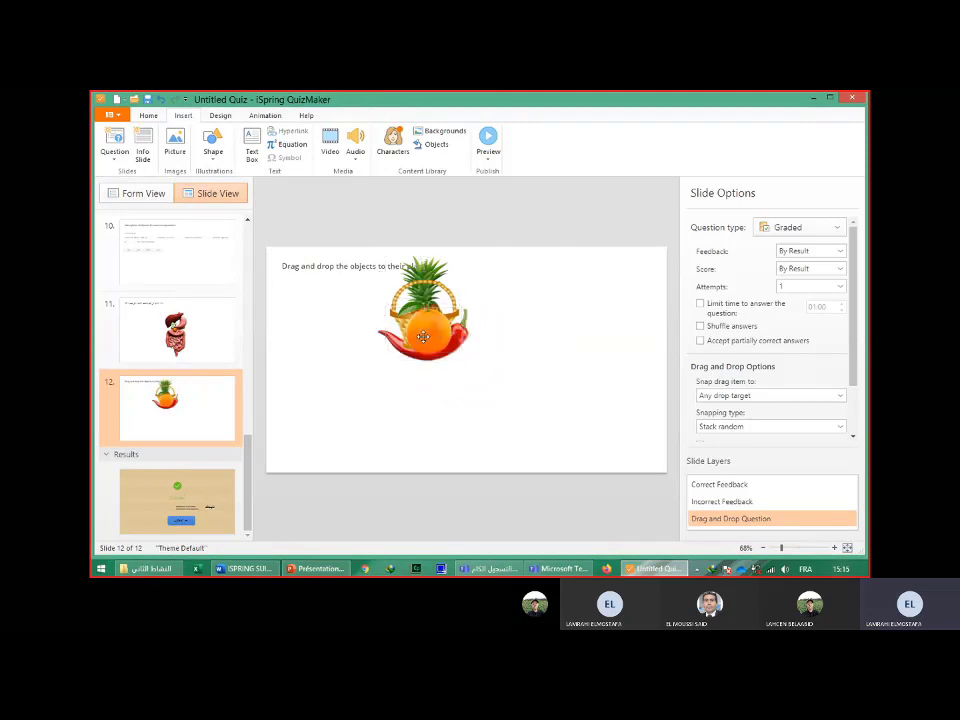
{"action": "left_click_drag", "start_coordinate": [420, 330], "coordinate": [600, 332]}
{"action": "left_click", "coordinate": [432, 330]}
{"action": "left_click_drag", "start_coordinate": [432, 330], "coordinate": [386, 444]}
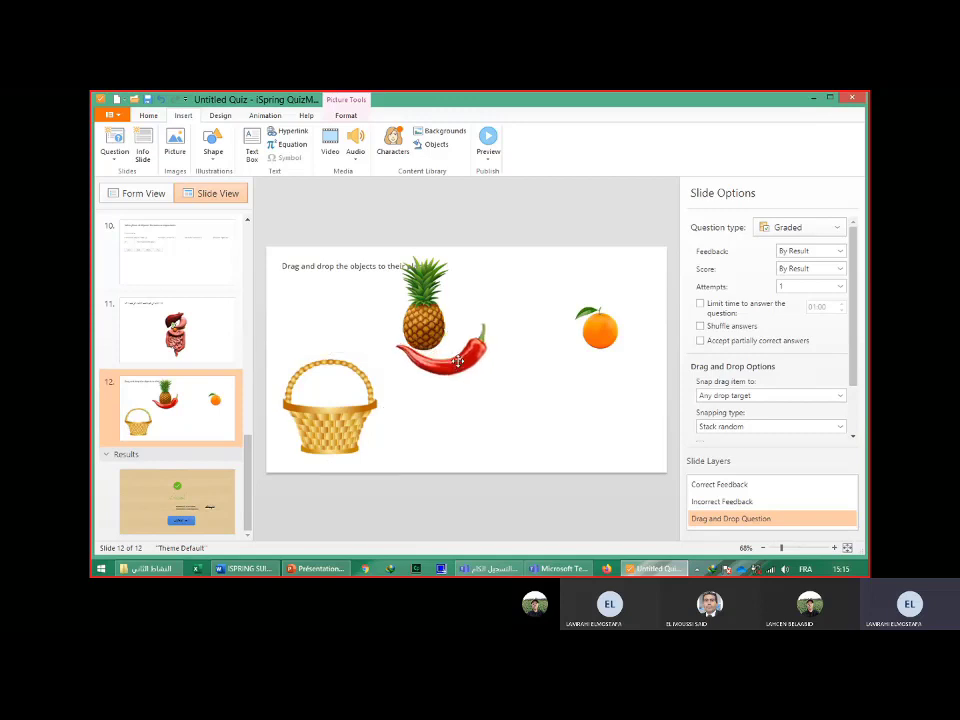
{"action": "left_click_drag", "start_coordinate": [440, 345], "coordinate": [648, 374]}
{"action": "left_click_drag", "start_coordinate": [434, 326], "coordinate": [523, 407]}
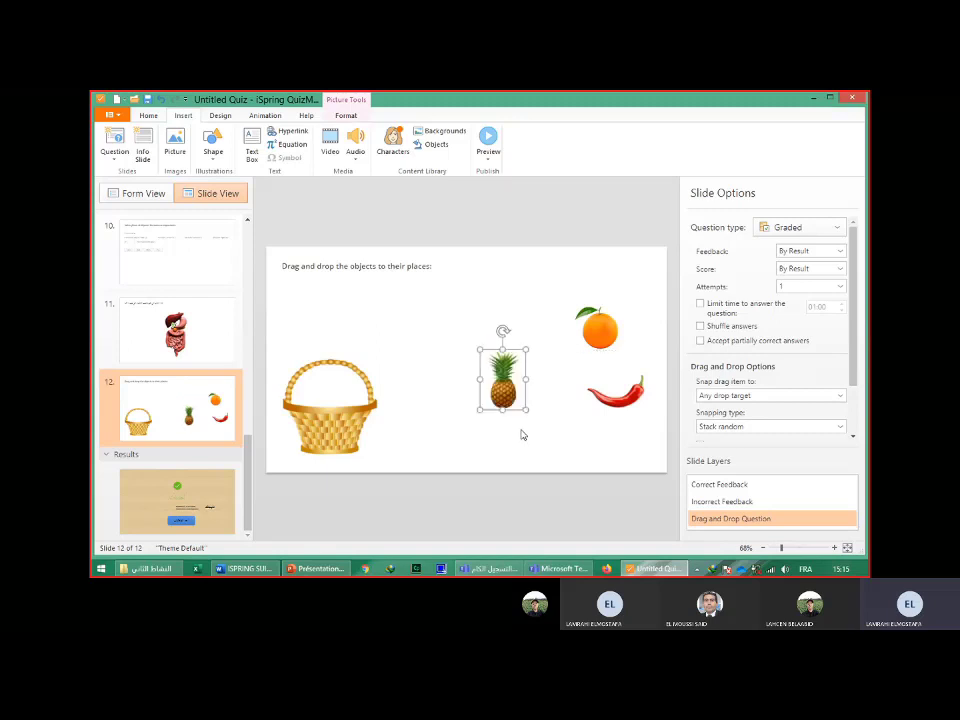
{"action": "left_click", "coordinate": [520, 436]}
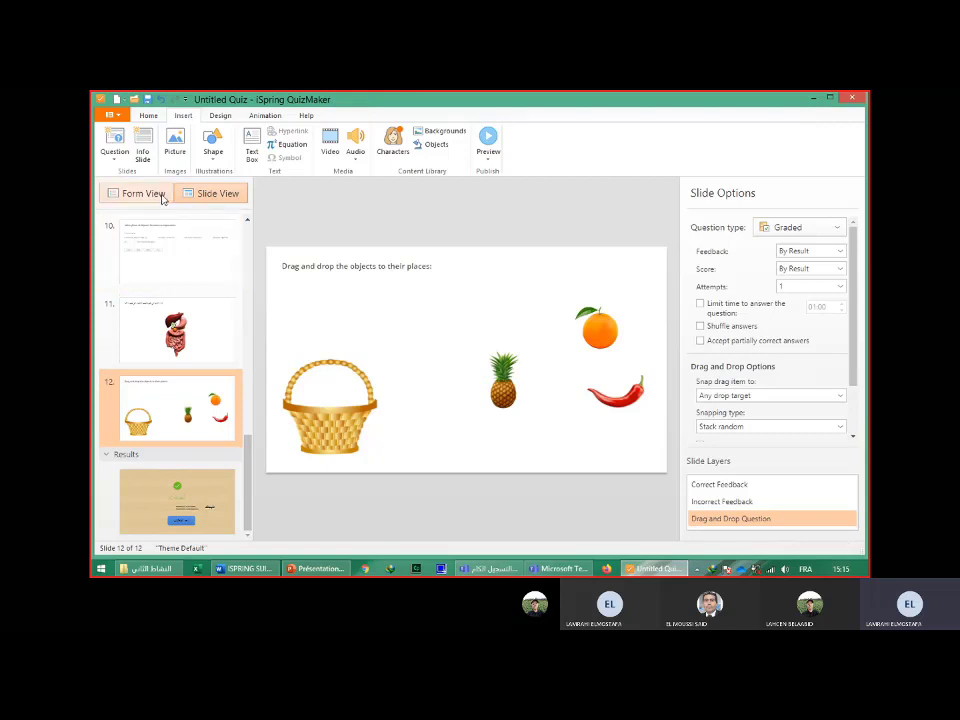
Show the Drag and Drop question in Form View and open the choices for the first drag item.
{"action": "left_click", "coordinate": [162, 198]}
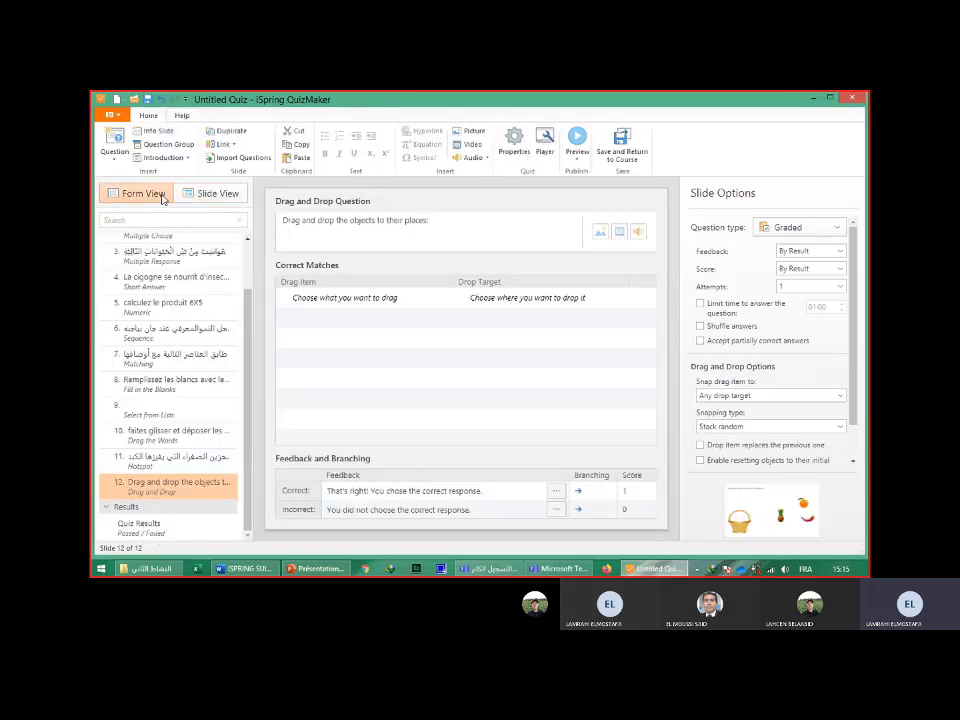
{"action": "left_click", "coordinate": [441, 300]}
{"action": "left_click", "coordinate": [445, 299]}
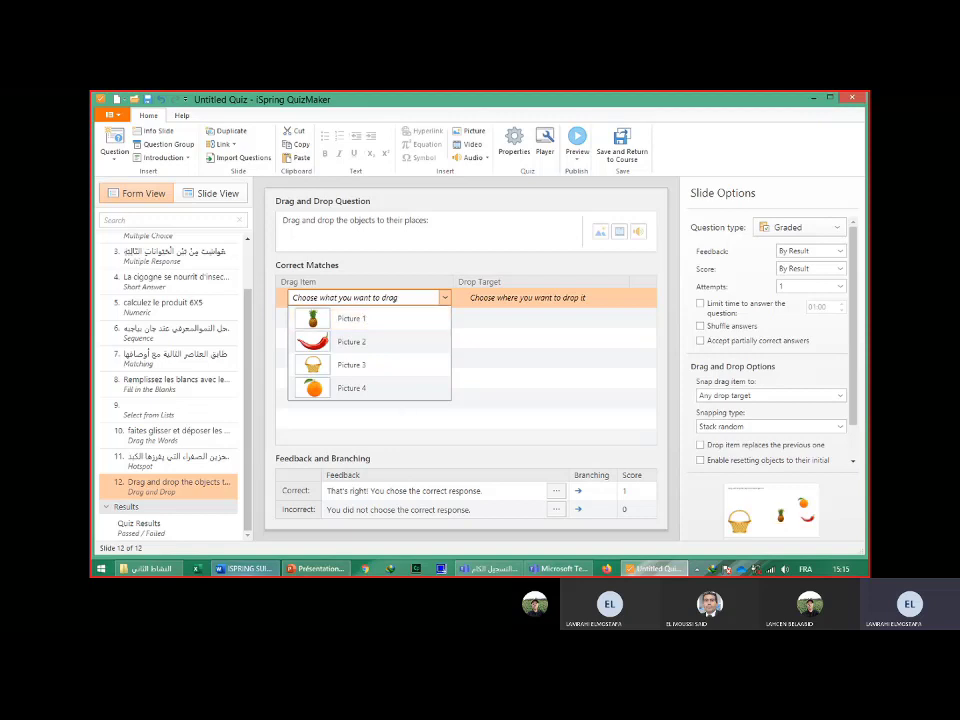
Switch to the Word document ISPRING SUITE and copy the sentence "أَسْحَبُ الْفَواكِهَ إِلى السَّلَّة" under "النشاط 13".
{"action": "left_click", "coordinate": [246, 572]}
{"action": "left_click", "coordinate": [865, 541]}
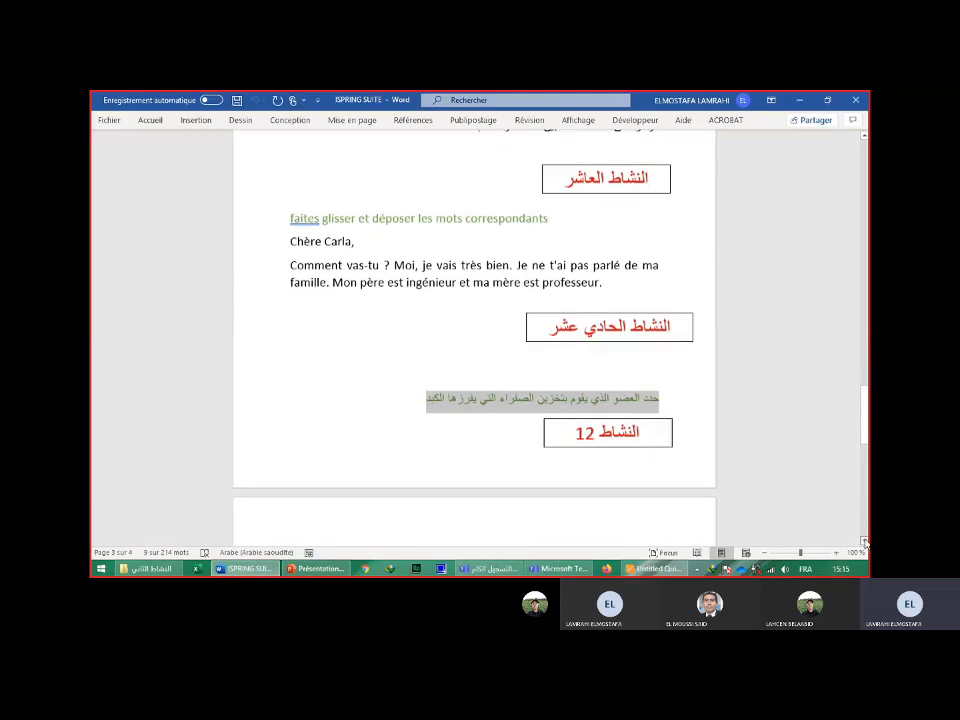
{"action": "scroll", "coordinate": [702, 400], "scroll_direction": "down", "scroll_amount": 5}
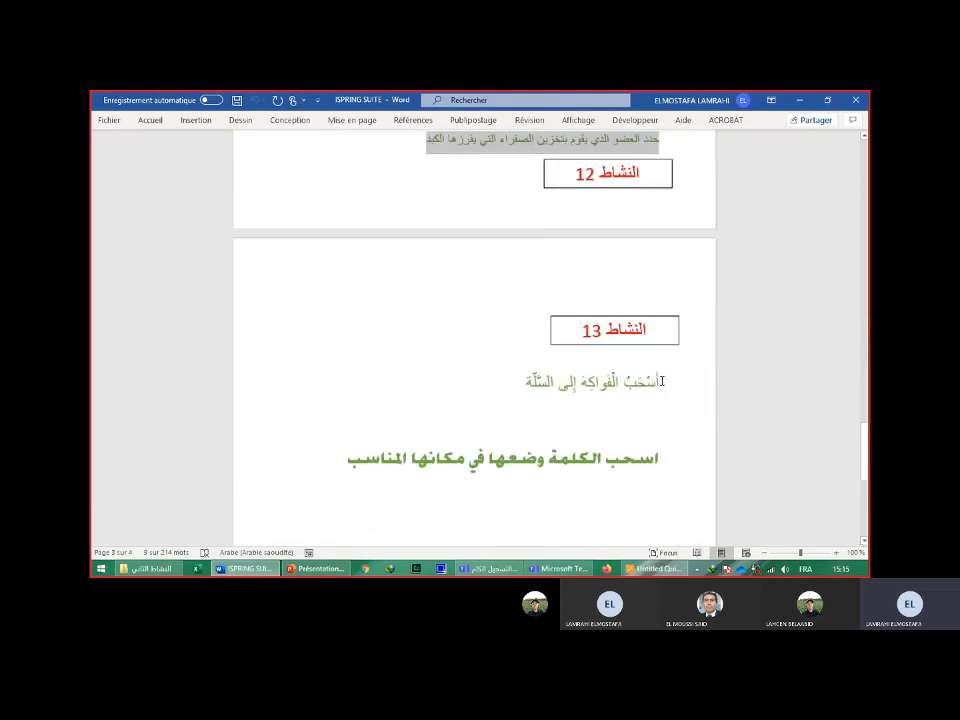
{"action": "triple_click", "coordinate": [660, 386]}
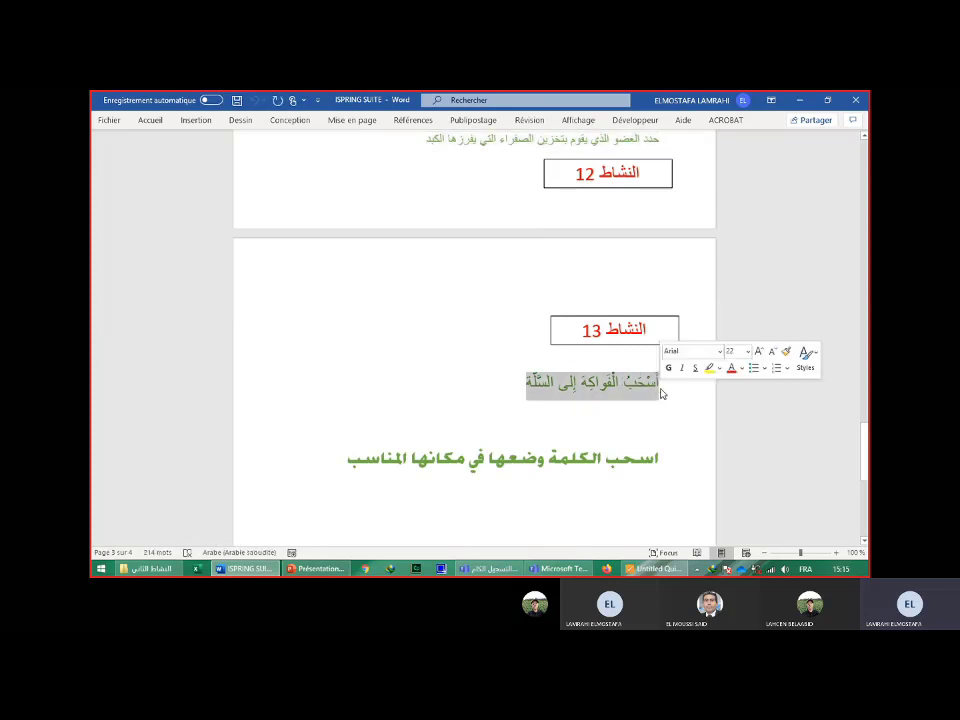
{"action": "right_click", "coordinate": [640, 391]}
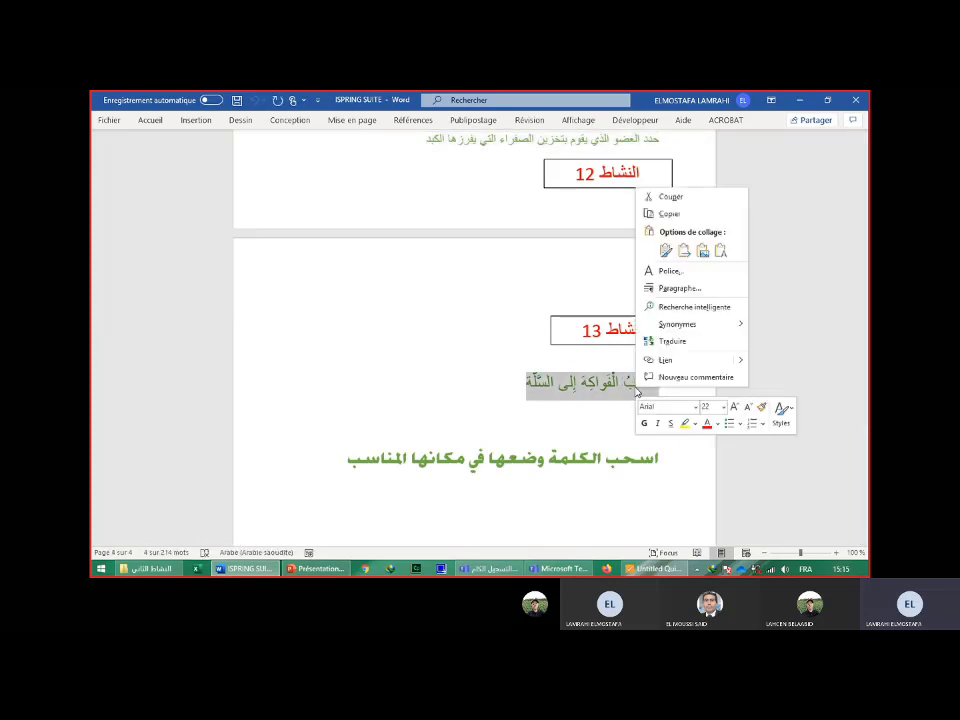
{"action": "left_click", "coordinate": [669, 214]}
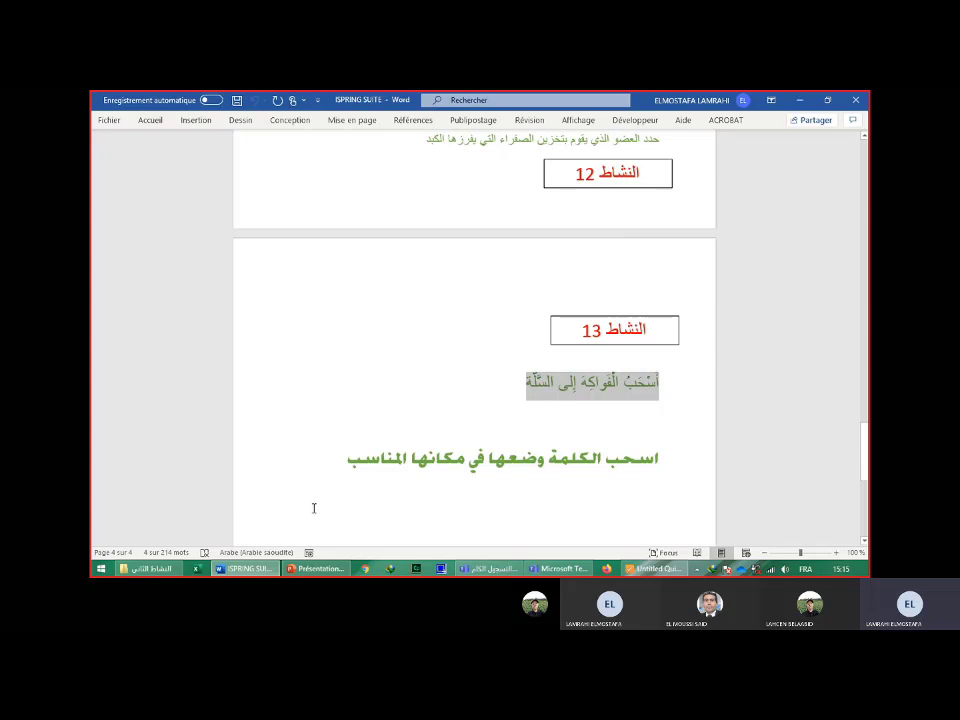
Return to iSpring QuizMaker and replace the Drag and Drop question's default text with the copied Arabic sentence.
{"action": "left_click", "coordinate": [632, 570]}
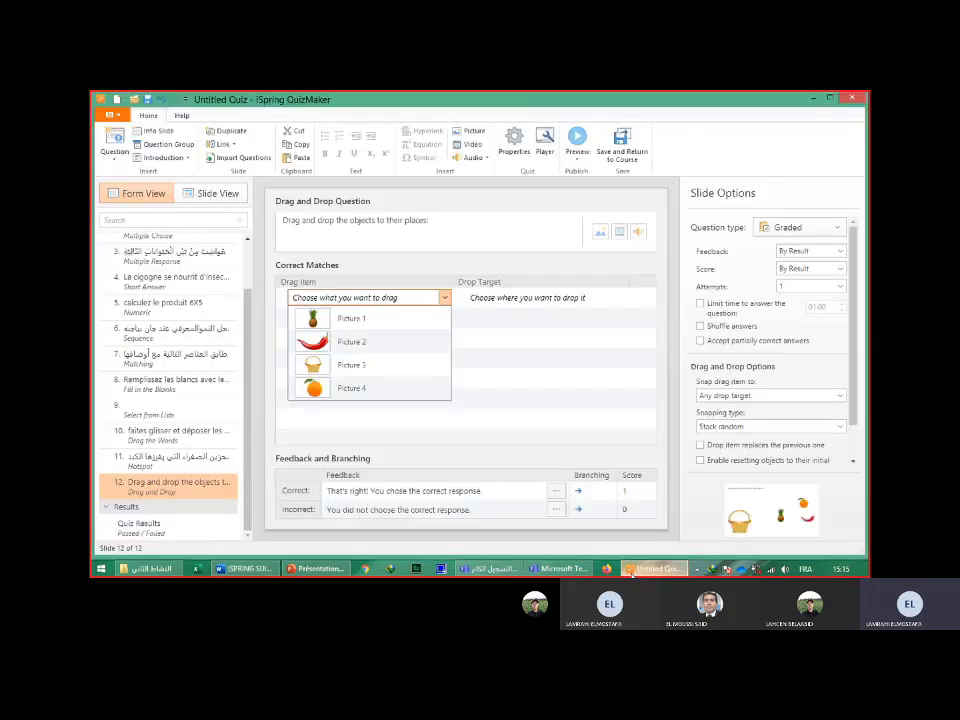
{"action": "left_click_drag", "start_coordinate": [283, 220], "coordinate": [432, 220]}
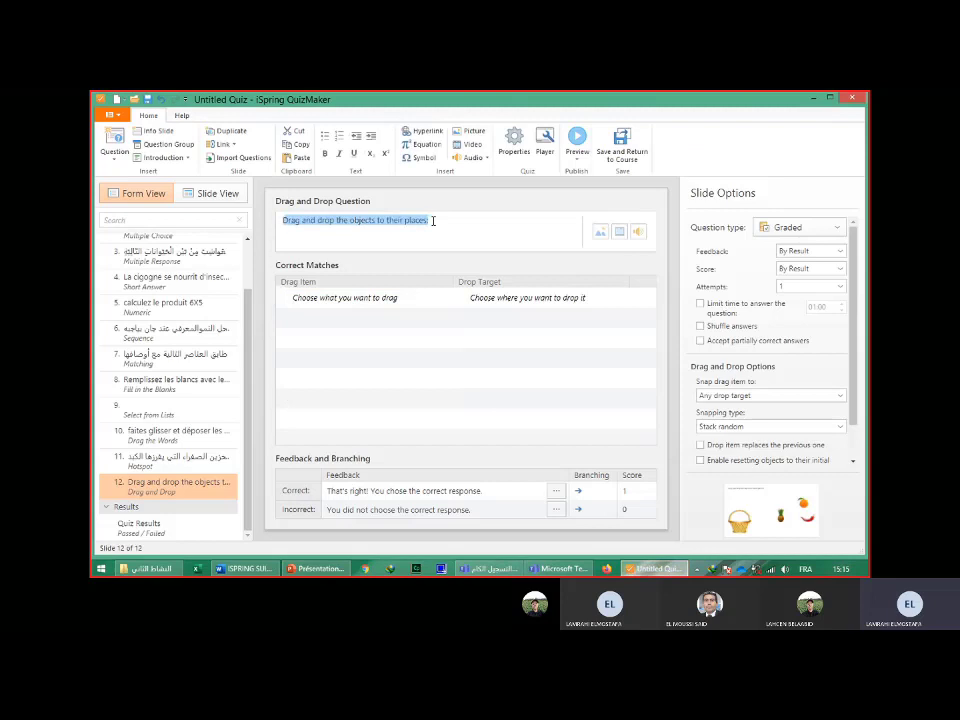
{"action": "right_click", "coordinate": [432, 220]}
{"action": "left_click", "coordinate": [446, 253]}
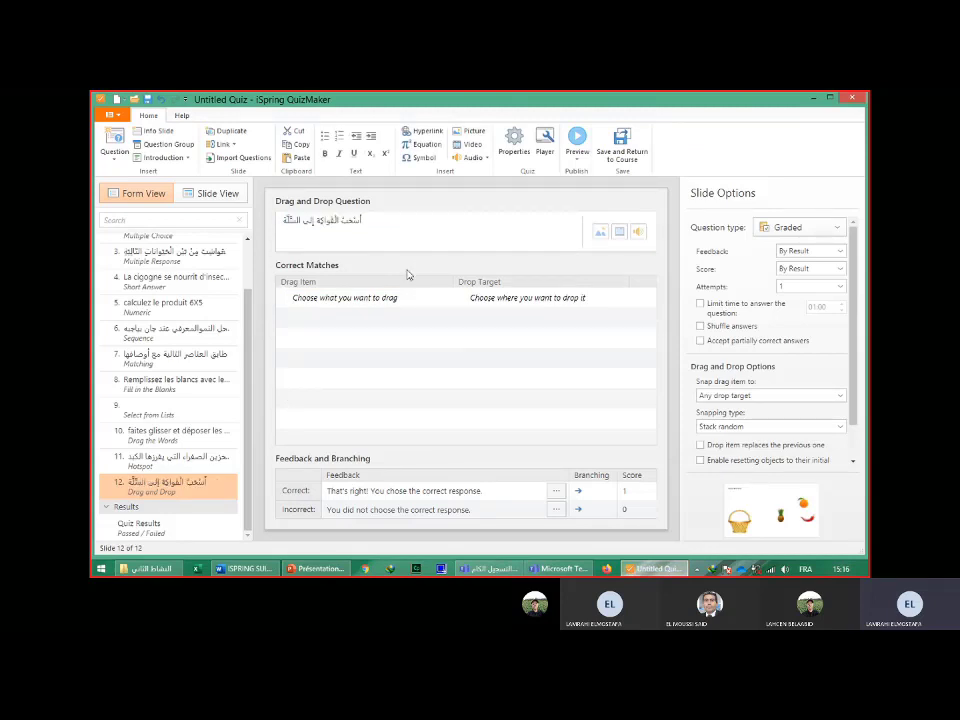
Add Picture 1, the pineapple, as a drag item with Picture 3, the basket, as its drop target.
{"action": "left_click", "coordinate": [448, 301]}
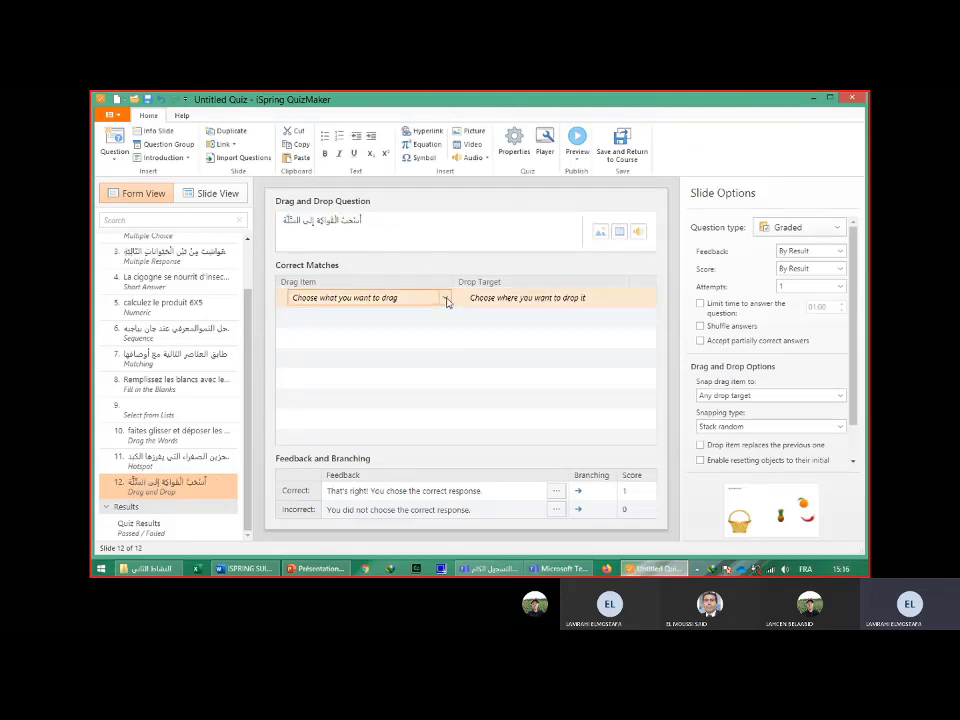
{"action": "left_click", "coordinate": [446, 299]}
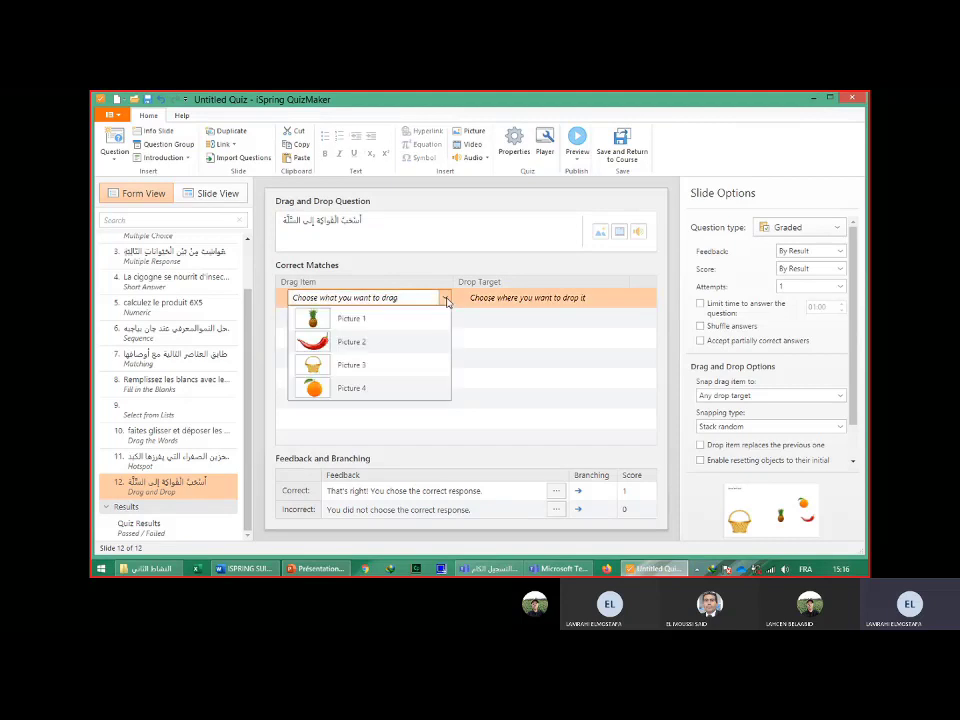
{"action": "left_click", "coordinate": [374, 321]}
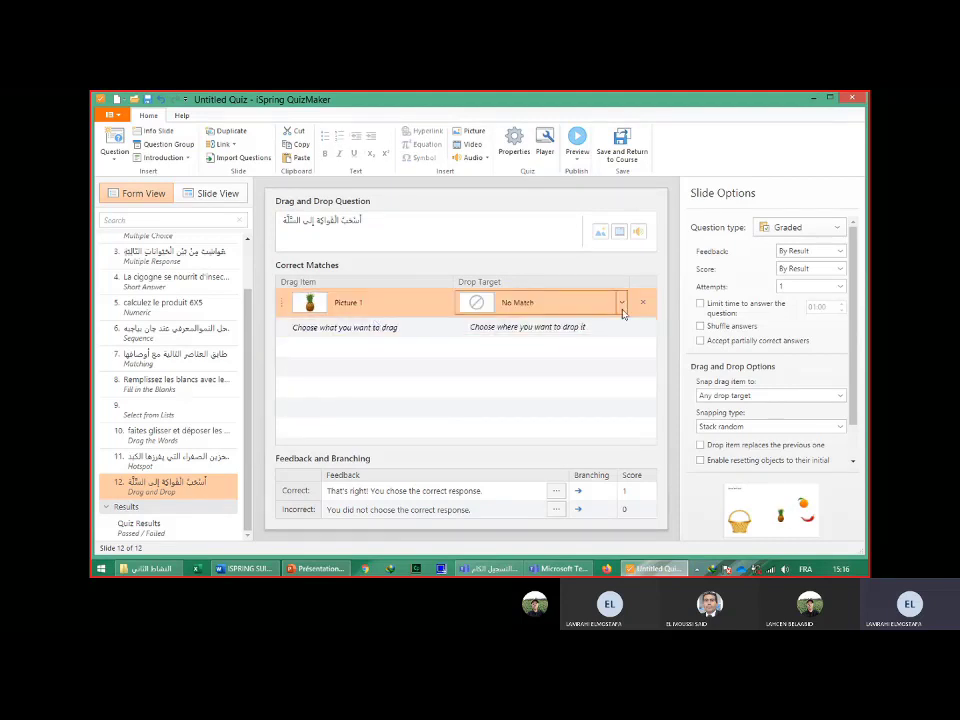
{"action": "left_click", "coordinate": [621, 306]}
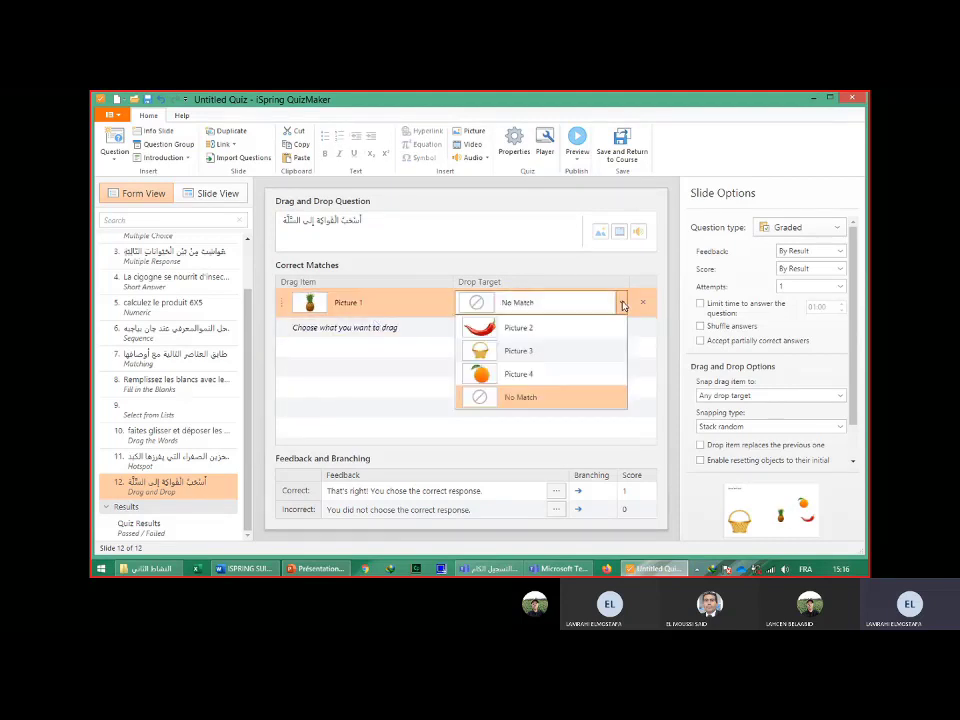
{"action": "left_click", "coordinate": [529, 355]}
Add Picture 2, the chili, as the second drag item and leave its drop target as No Match.
{"action": "left_click", "coordinate": [336, 328]}
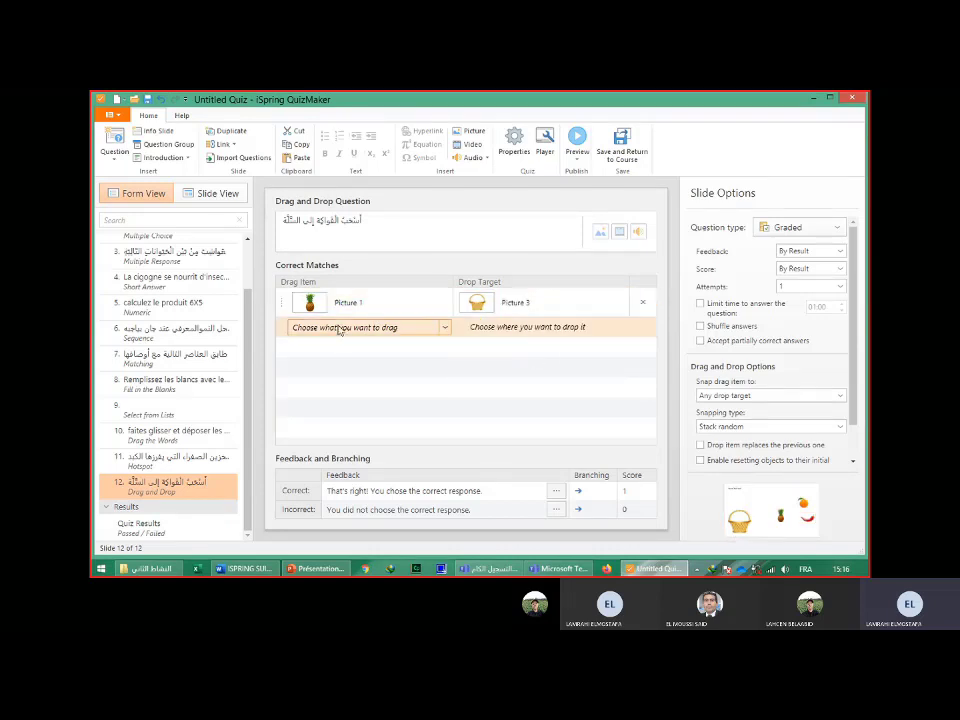
{"action": "left_click", "coordinate": [446, 328]}
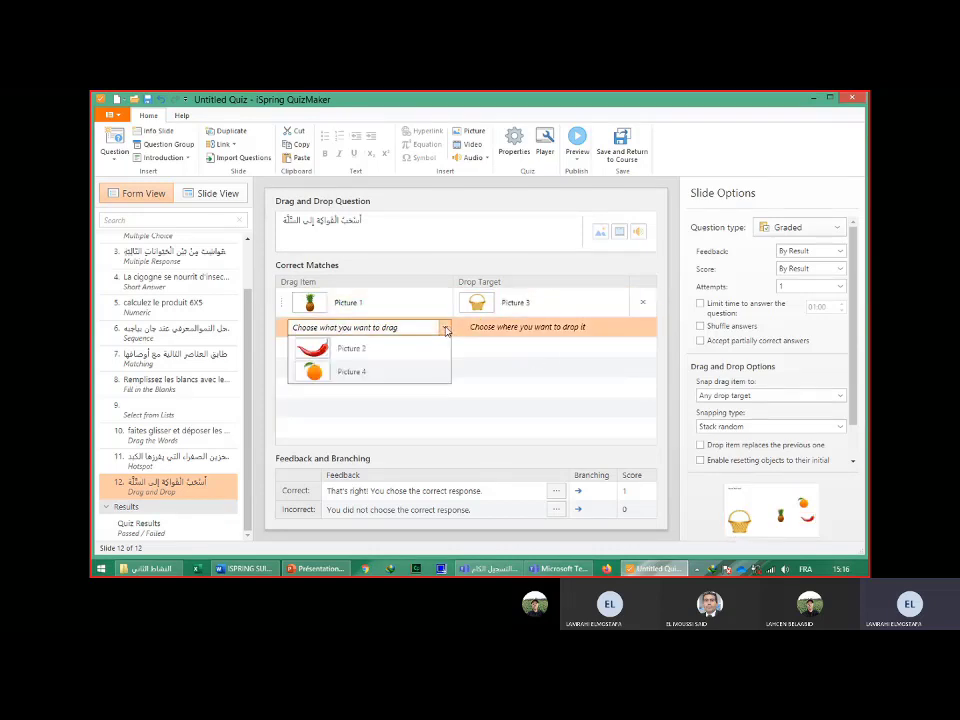
{"action": "left_click", "coordinate": [385, 350]}
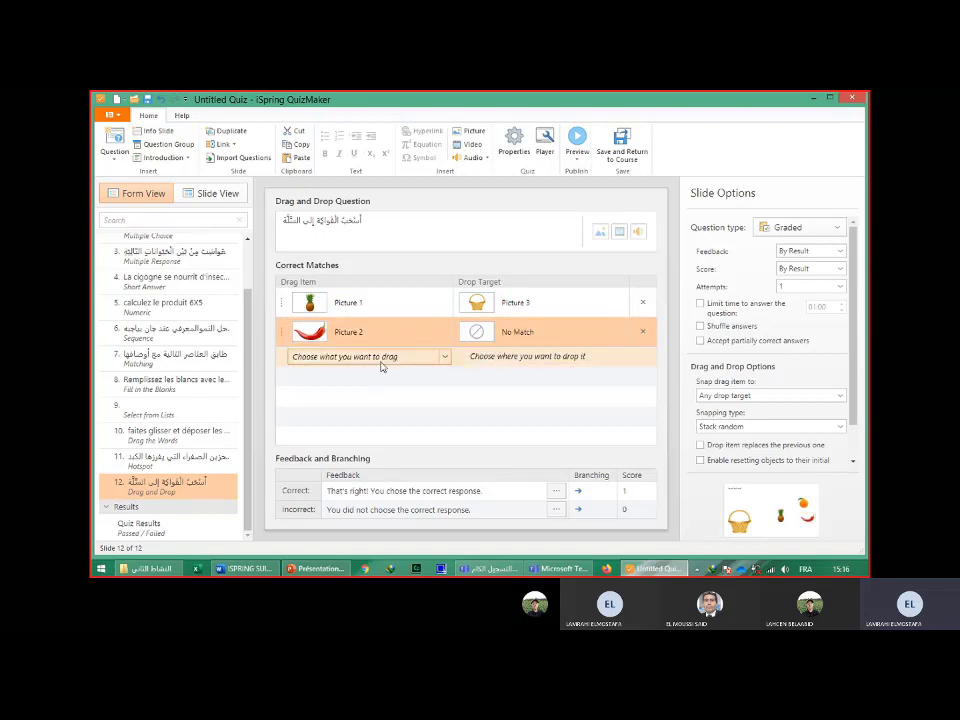
Add Picture 4, the orange, as the third drag item with Picture 3, the basket, as its drop target.
{"action": "left_click", "coordinate": [445, 357]}
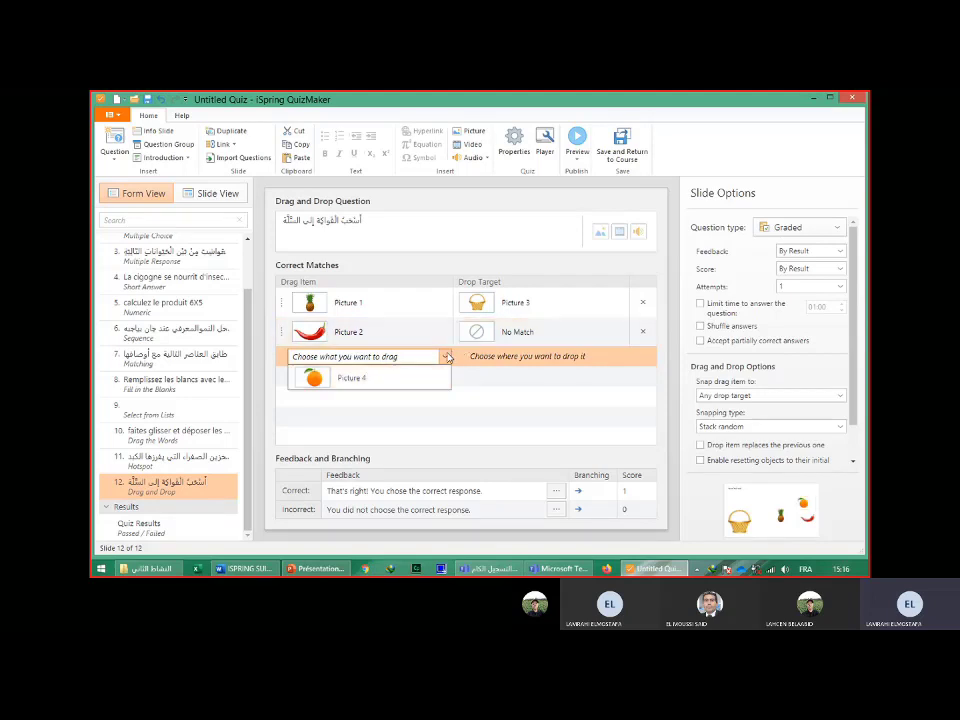
{"action": "left_click", "coordinate": [446, 357]}
{"action": "left_click", "coordinate": [445, 357]}
{"action": "left_click", "coordinate": [343, 378]}
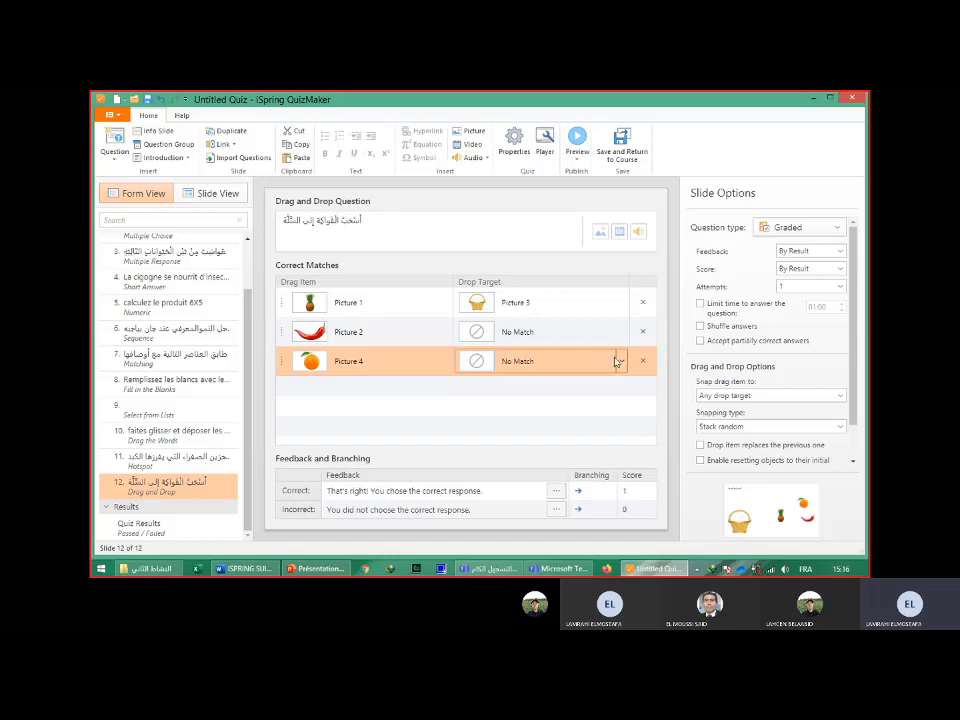
{"action": "left_click", "coordinate": [621, 363]}
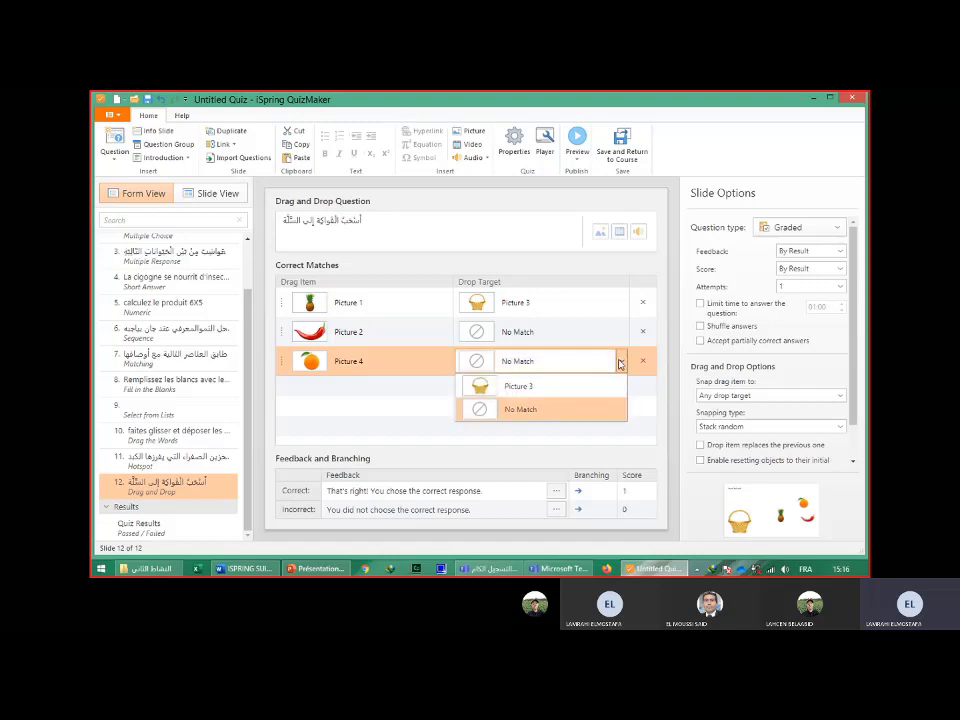
{"action": "left_click", "coordinate": [531, 388]}
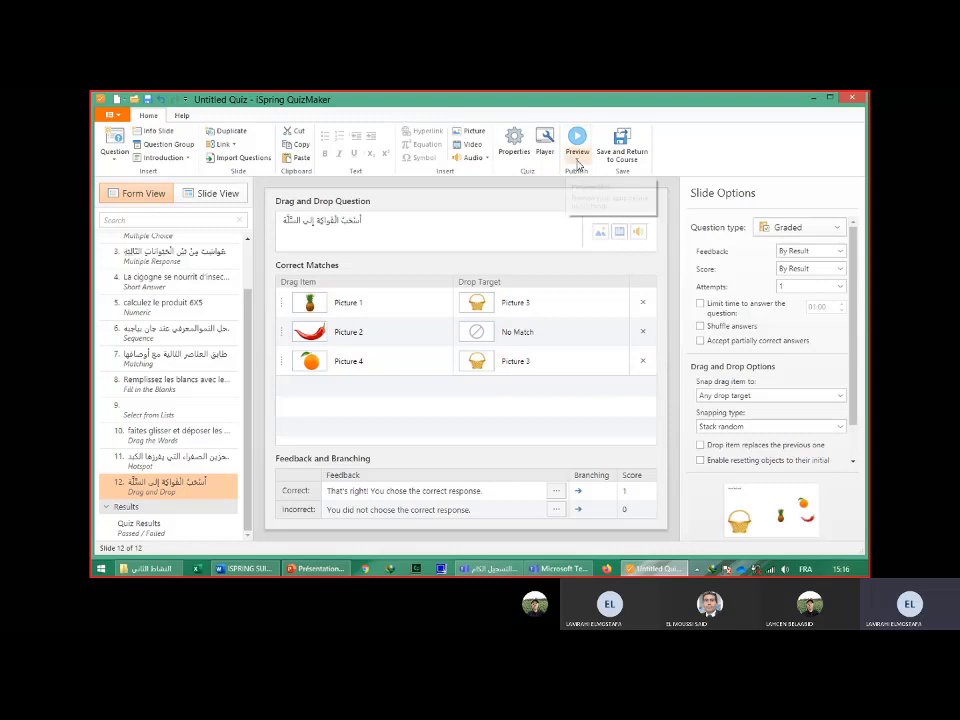
Preview the Drag and Drop slide, put the pineapple, orange and chili into the basket, and submit the answer.
{"action": "left_click", "coordinate": [577, 165]}
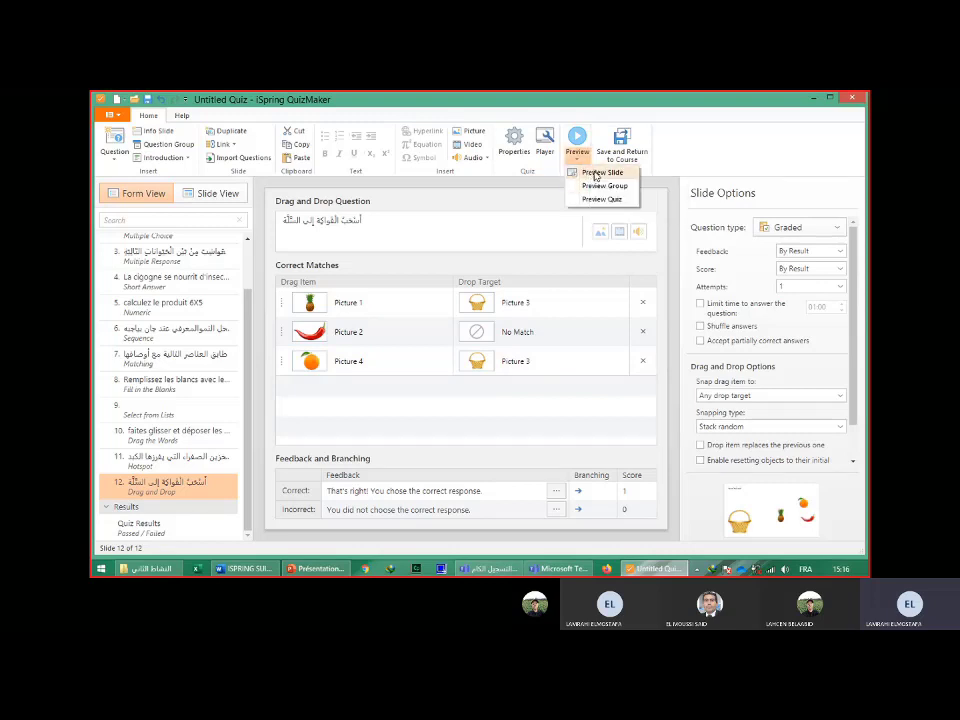
{"action": "left_click", "coordinate": [596, 174]}
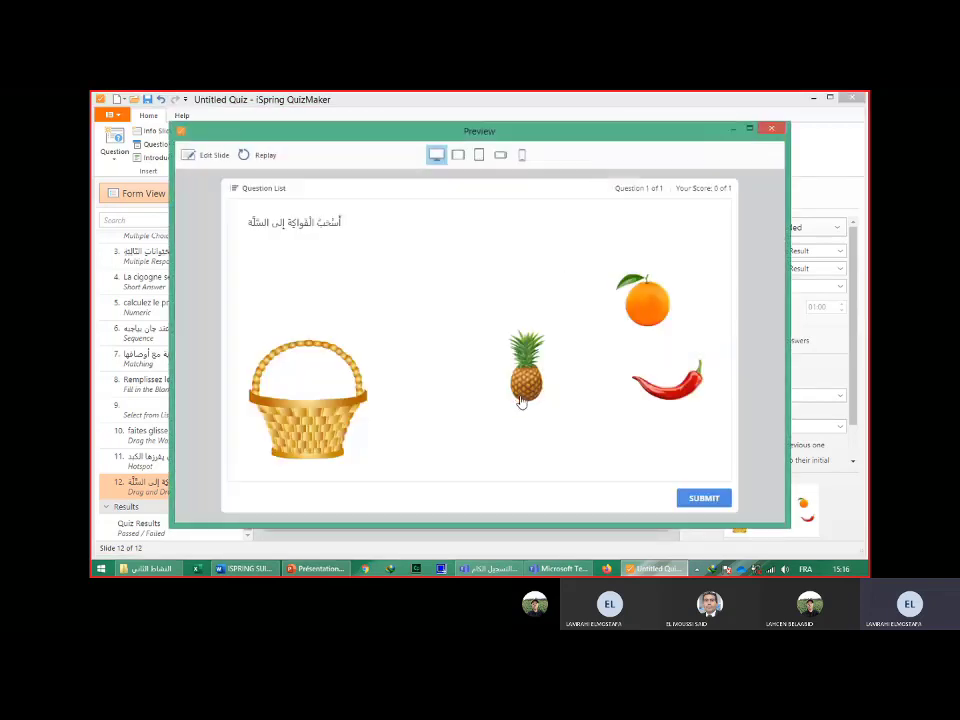
{"action": "left_click_drag", "start_coordinate": [528, 396], "coordinate": [312, 430]}
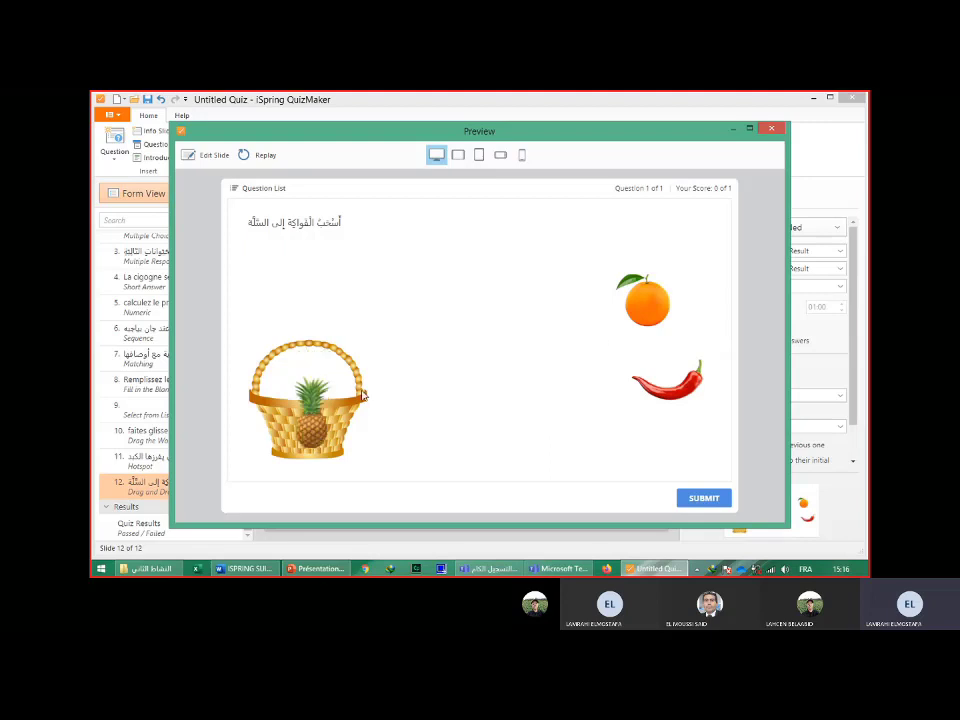
{"action": "left_click_drag", "start_coordinate": [642, 318], "coordinate": [322, 409]}
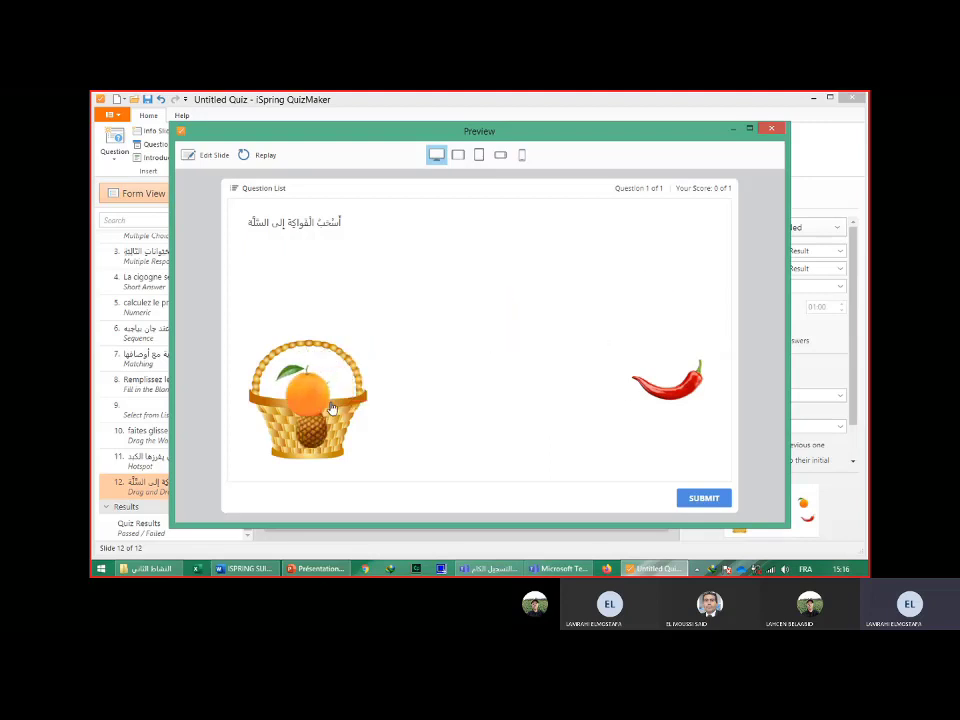
{"action": "left_click_drag", "start_coordinate": [652, 396], "coordinate": [318, 394]}
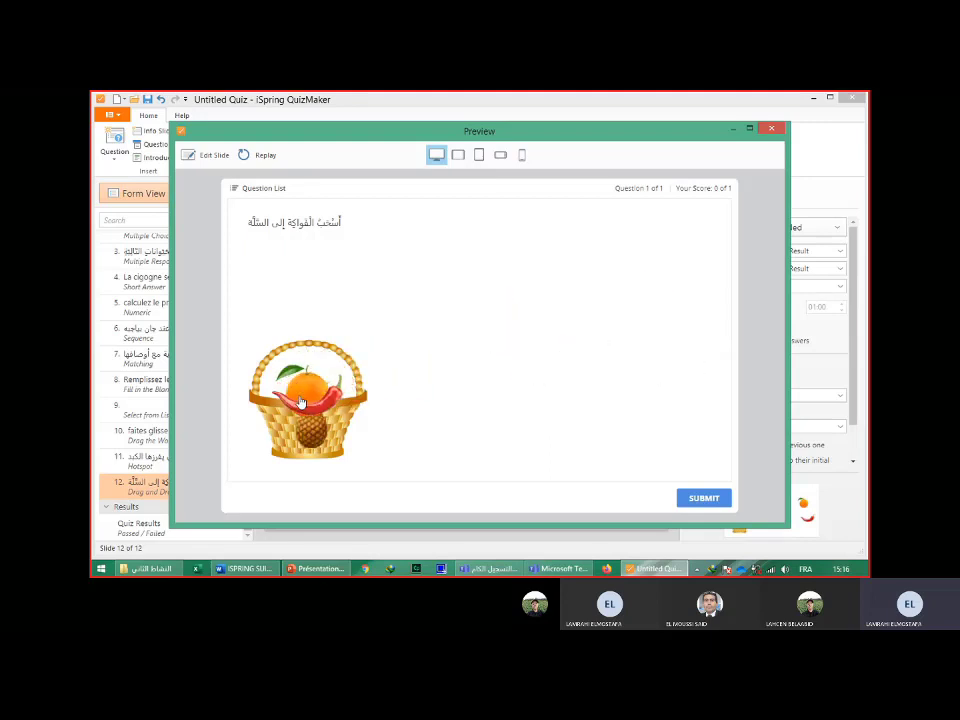
{"action": "left_click", "coordinate": [704, 499]}
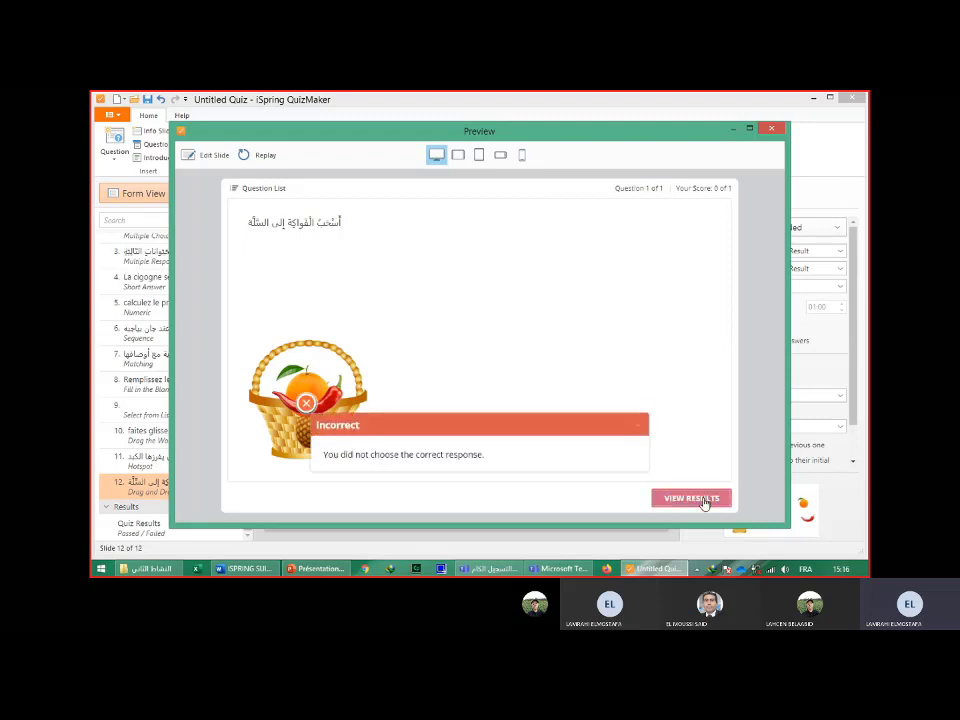
{"action": "mouse_move", "coordinate": [292, 398]}
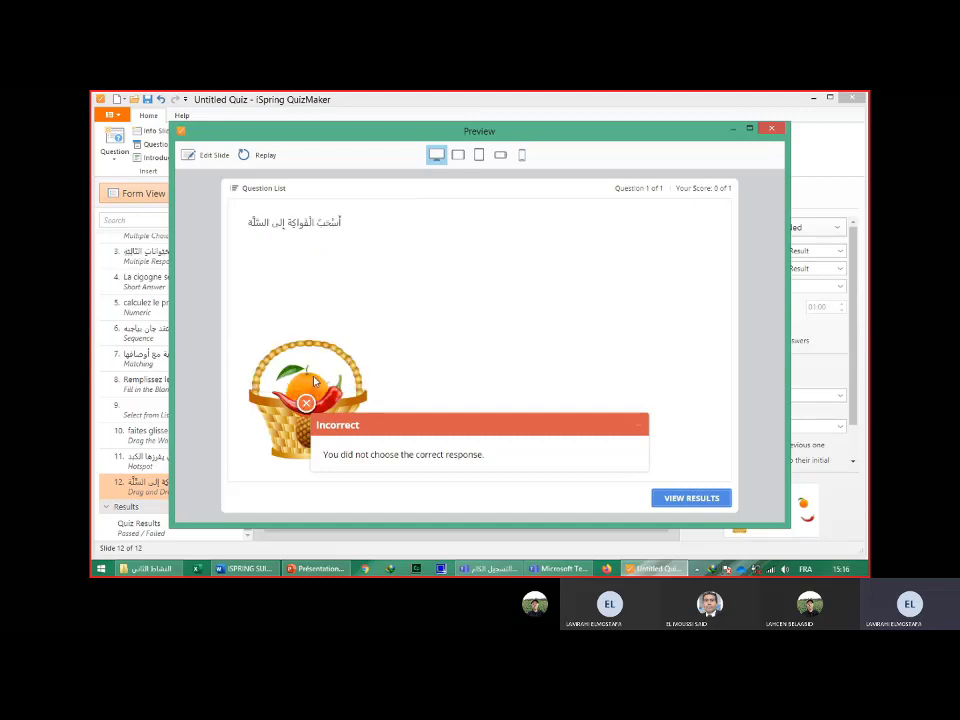
Replay the previewed question, put only the pineapple and orange into the basket, submit the answer and close the preview.
{"action": "left_click", "coordinate": [266, 157]}
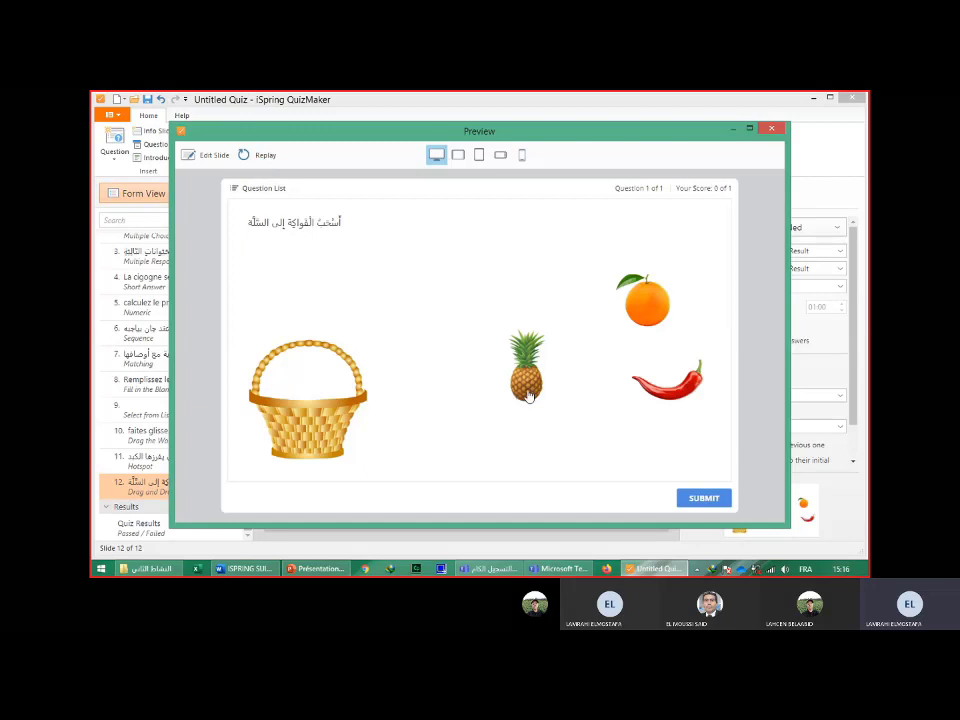
{"action": "left_click_drag", "start_coordinate": [524, 378], "coordinate": [303, 405]}
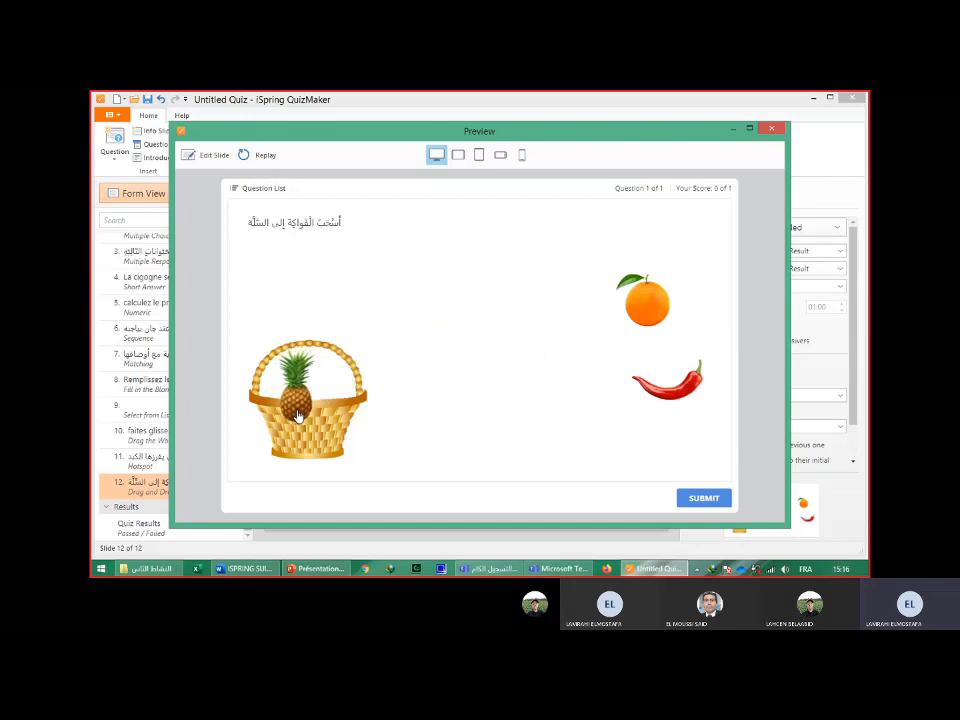
{"action": "left_click_drag", "start_coordinate": [642, 320], "coordinate": [315, 400]}
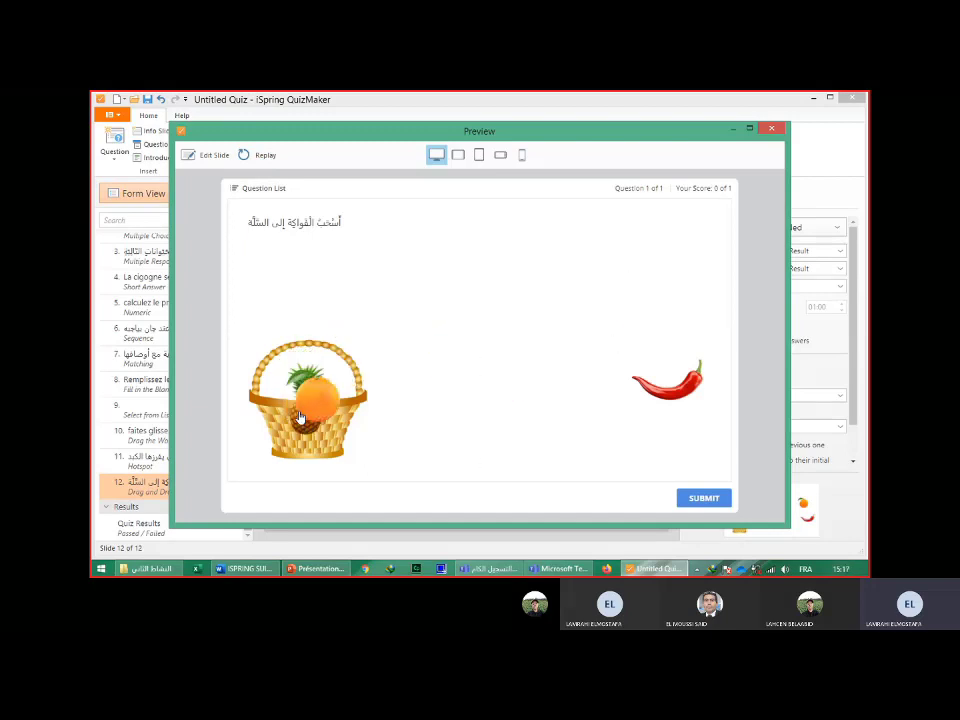
{"action": "left_click", "coordinate": [693, 501]}
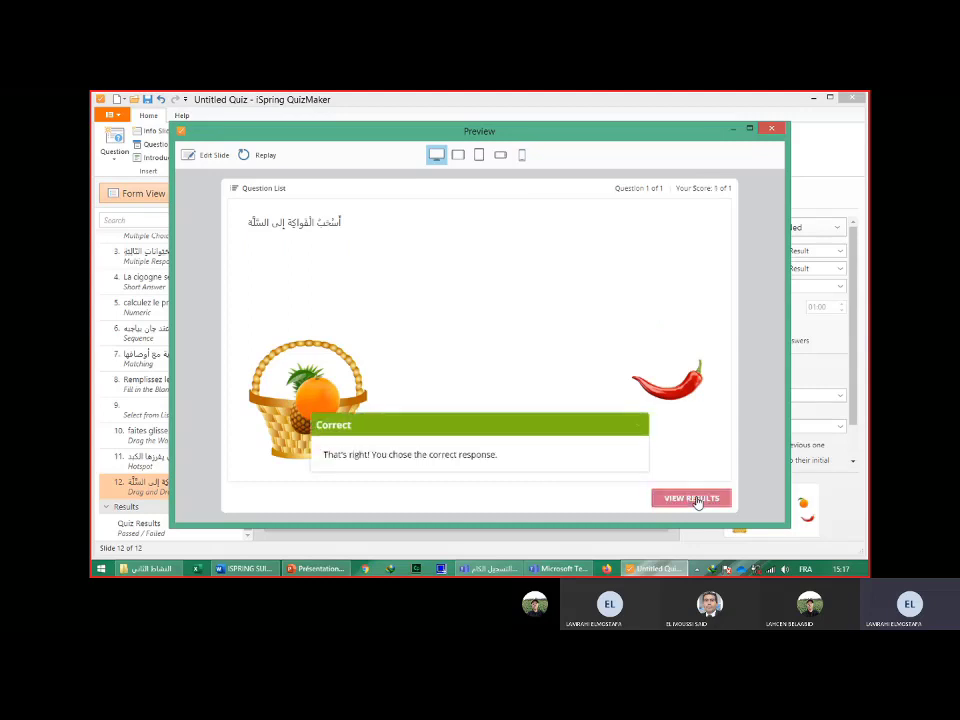
{"action": "left_click", "coordinate": [776, 131]}
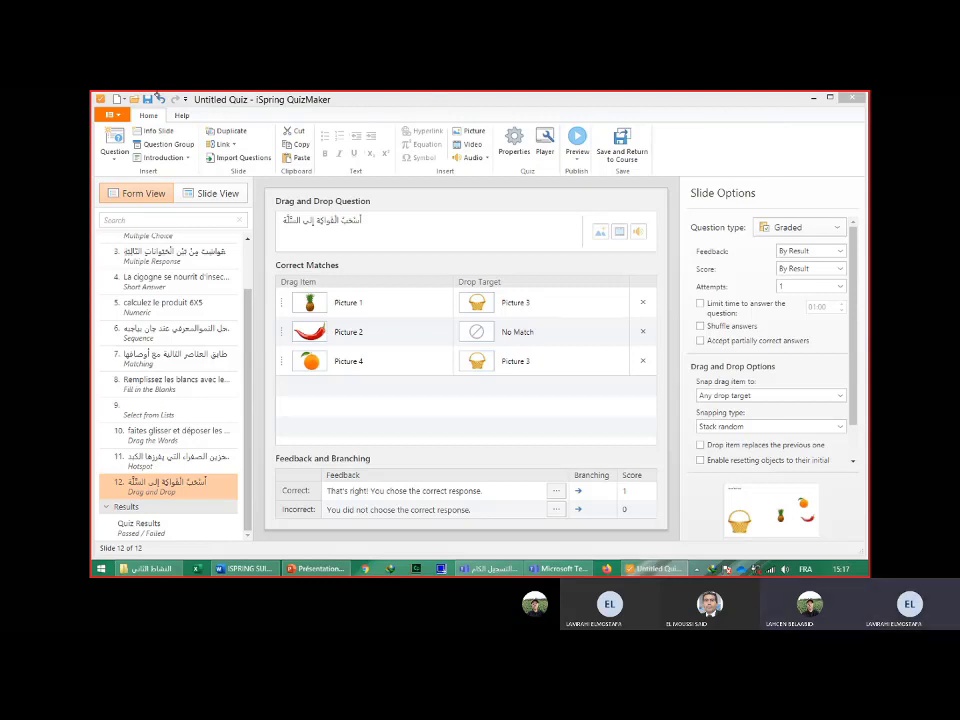
Add a new Drag and Drop question, then switch to Word and copy the sentence "اسحب الكلمة وضعها في مكانها المناسب".
{"action": "left_click", "coordinate": [115, 152]}
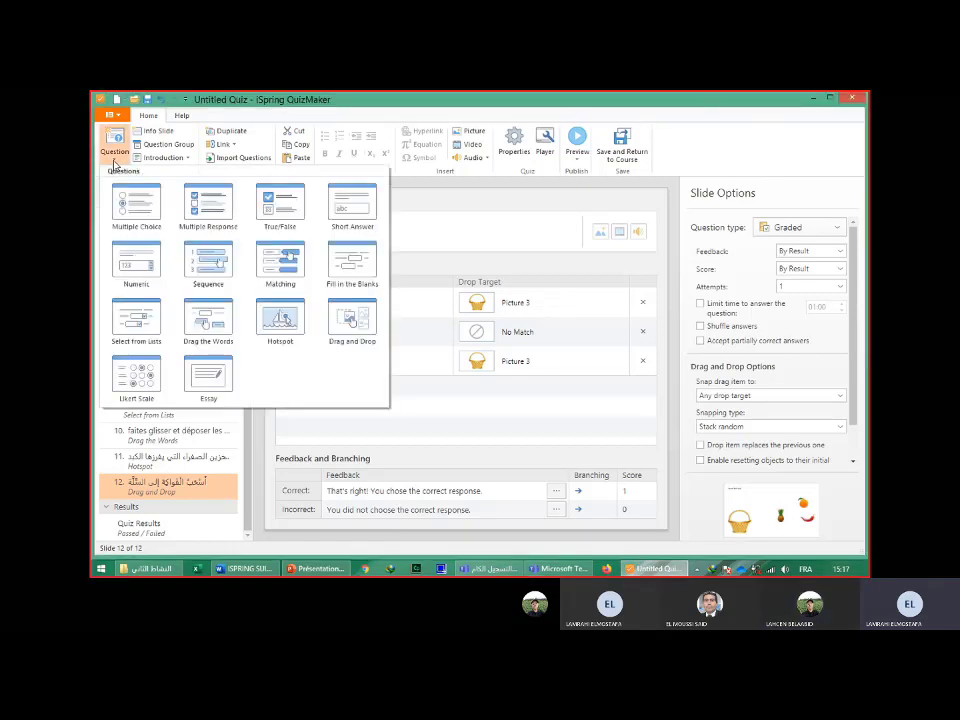
{"action": "left_click", "coordinate": [352, 322]}
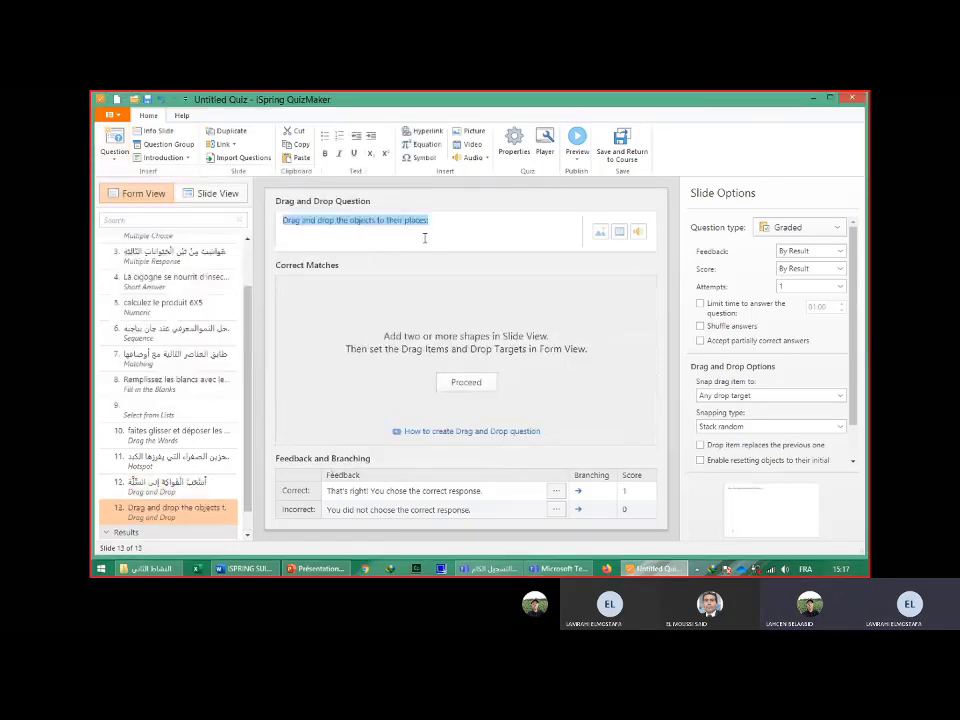
{"action": "left_click", "coordinate": [250, 569]}
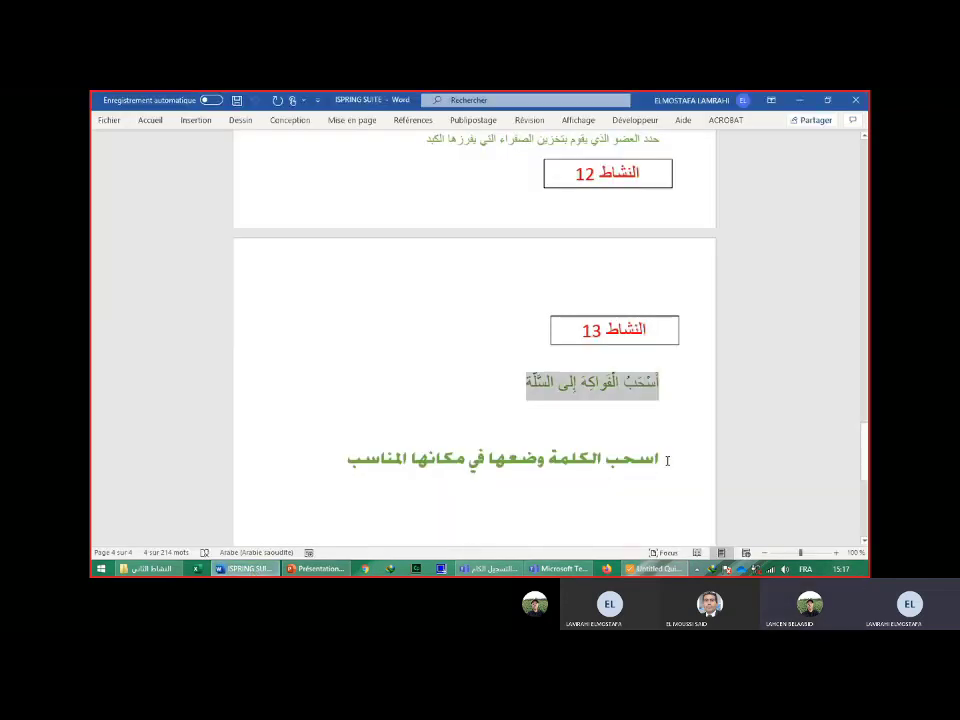
{"action": "triple_click", "coordinate": [660, 460]}
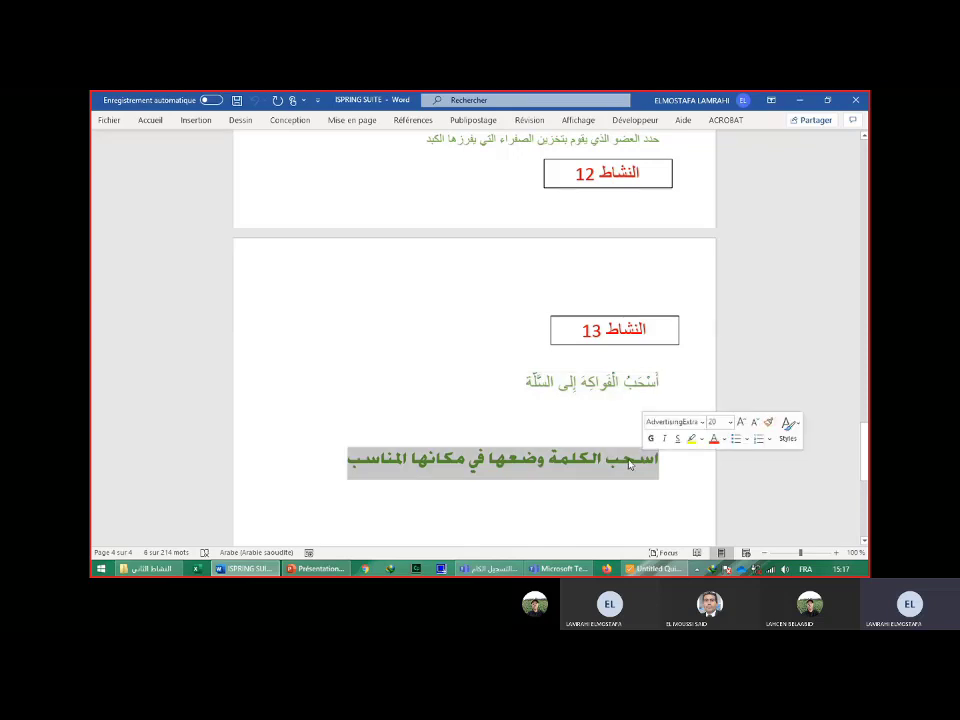
{"action": "right_click", "coordinate": [629, 464]}
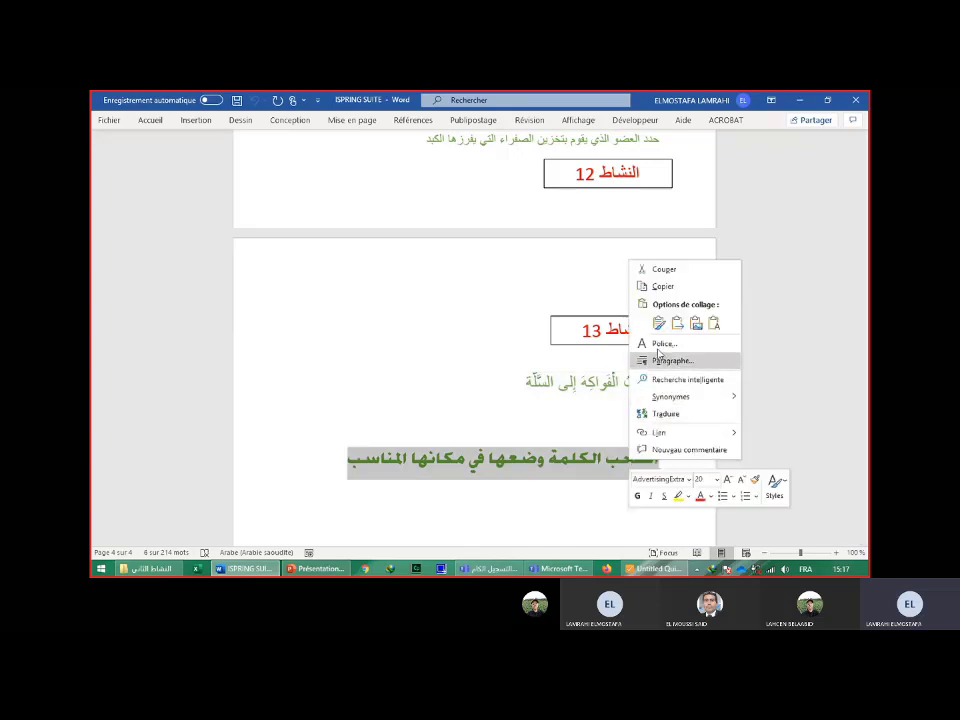
{"action": "left_click", "coordinate": [672, 288]}
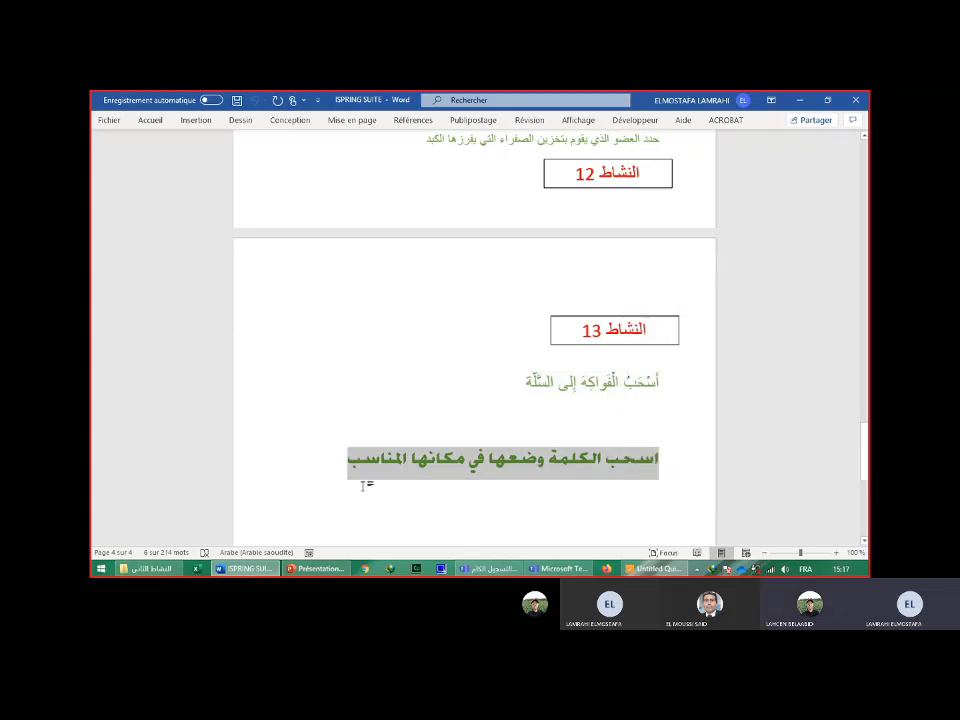
Switch back to iSpring QuizMaker and replace the new question's default text with the copied Arabic sentence.
{"action": "left_click", "coordinate": [635, 570]}
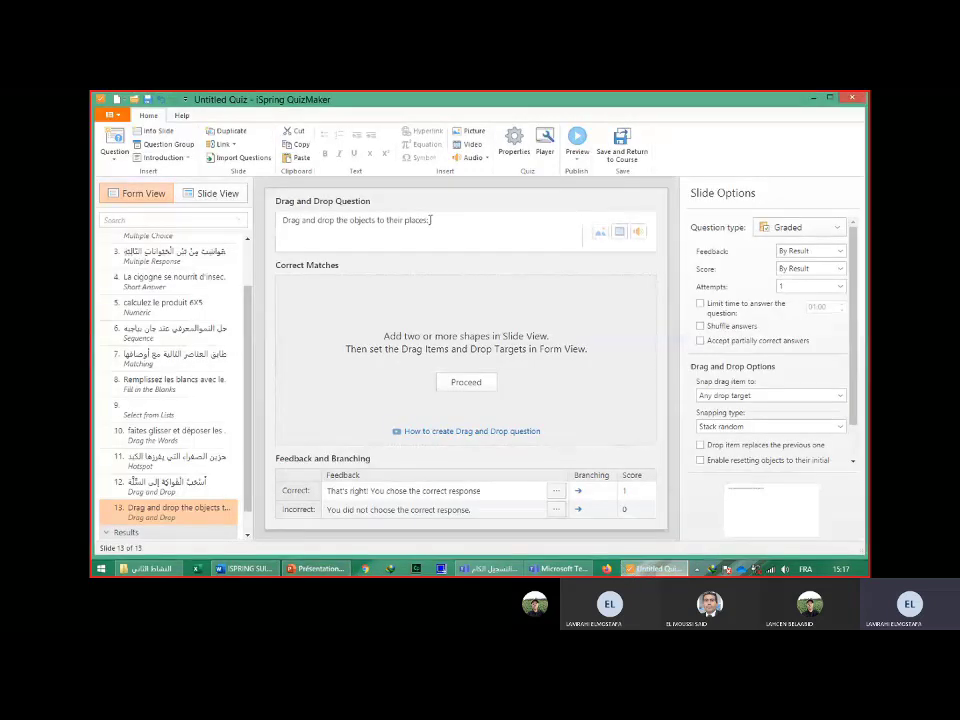
{"action": "left_click_drag", "start_coordinate": [431, 220], "coordinate": [300, 224]}
{"action": "right_click", "coordinate": [300, 224]}
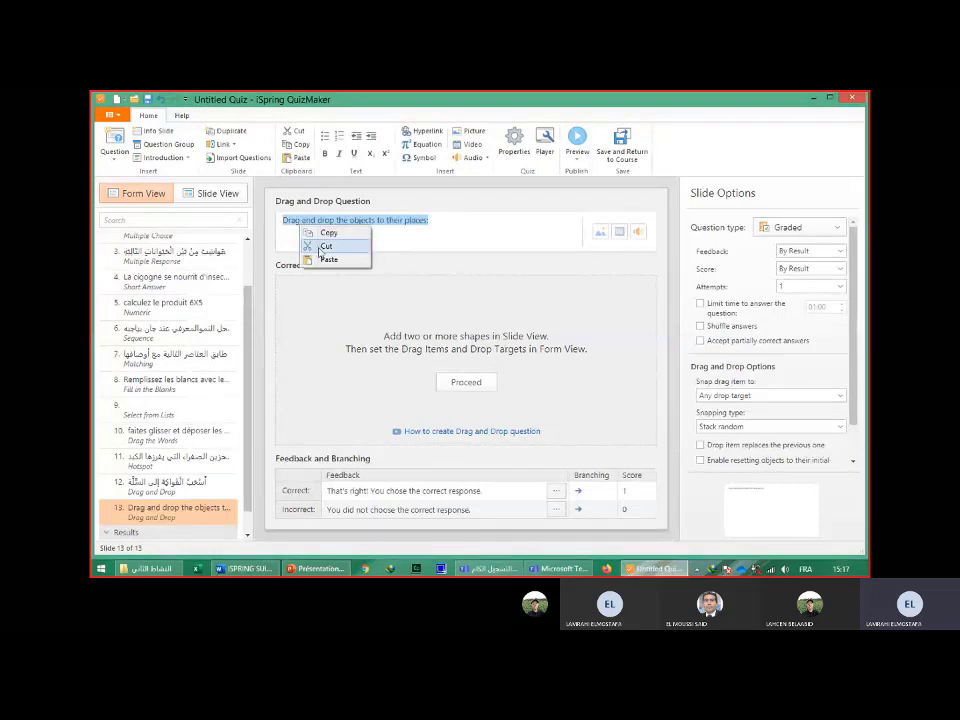
{"action": "left_click", "coordinate": [328, 258]}
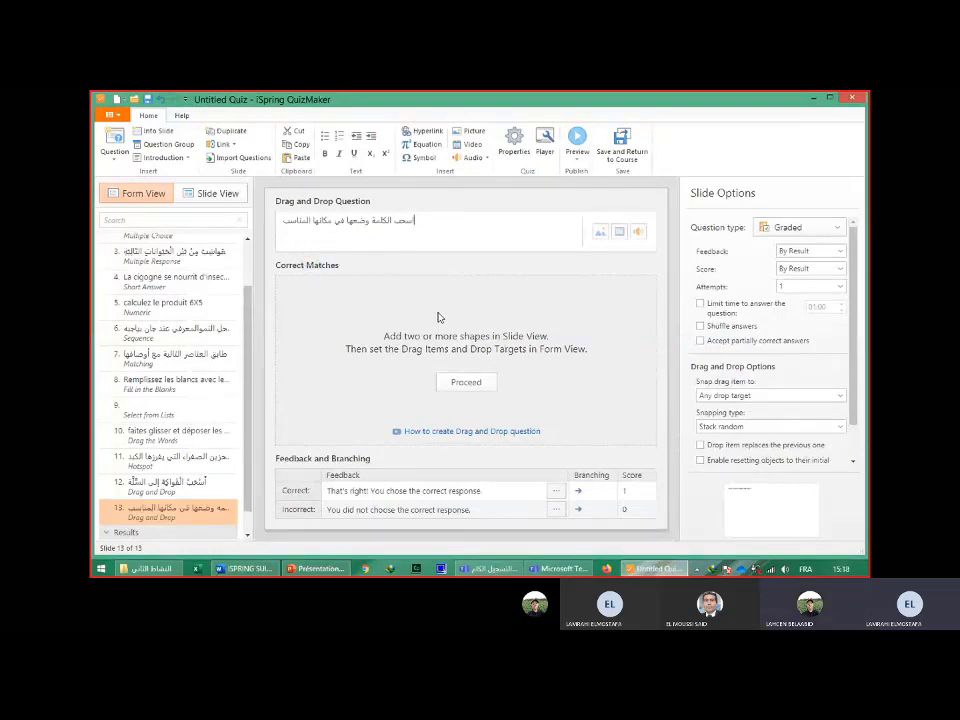
Insert the CORPS picture from the desktop folder ispring suite > glisser déposer2 onto the question's slide.
{"action": "left_click", "coordinate": [472, 386]}
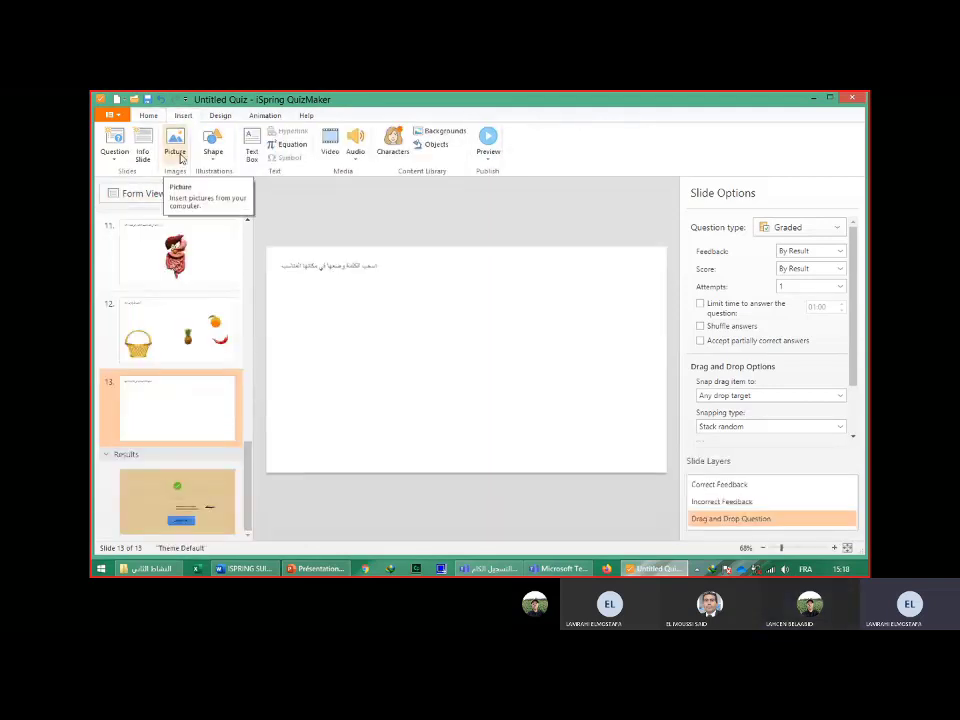
{"action": "left_click", "coordinate": [180, 156]}
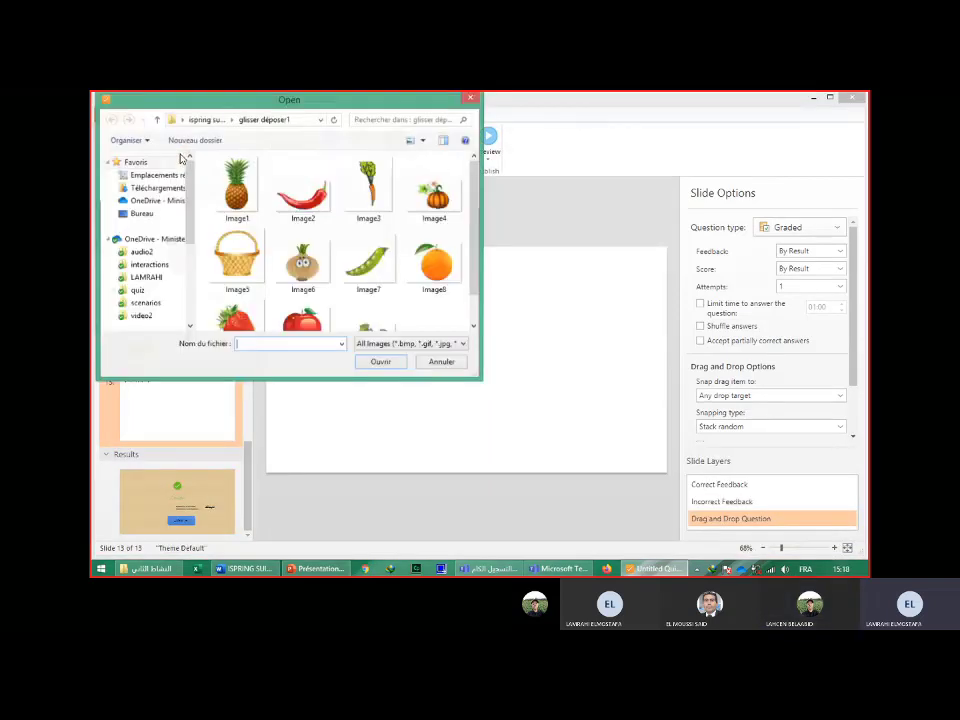
{"action": "left_click", "coordinate": [146, 217]}
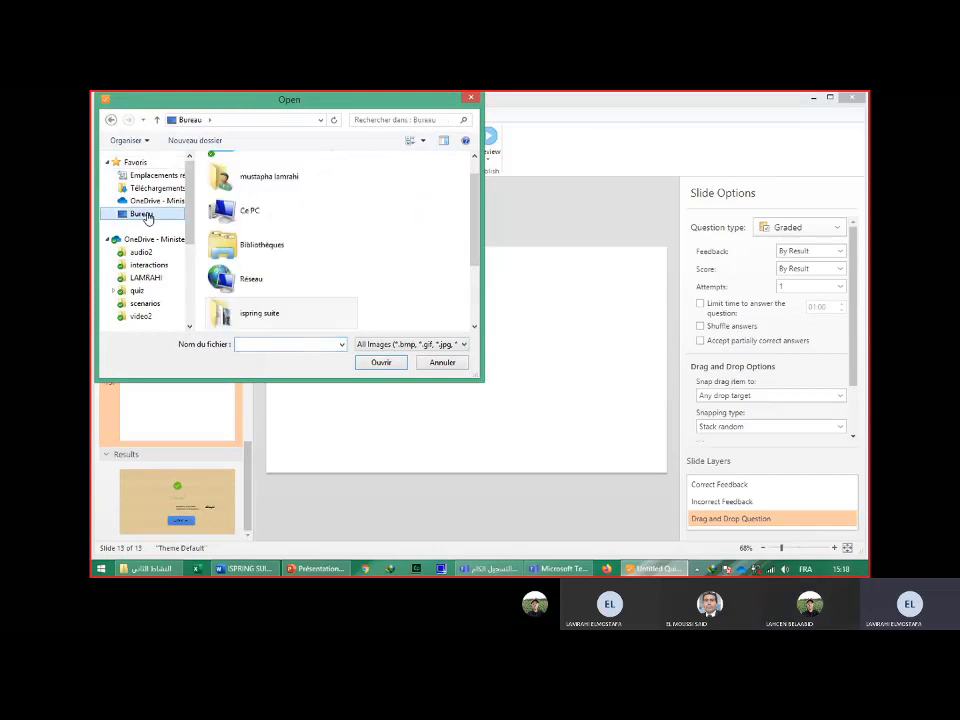
{"action": "double_click", "coordinate": [270, 318]}
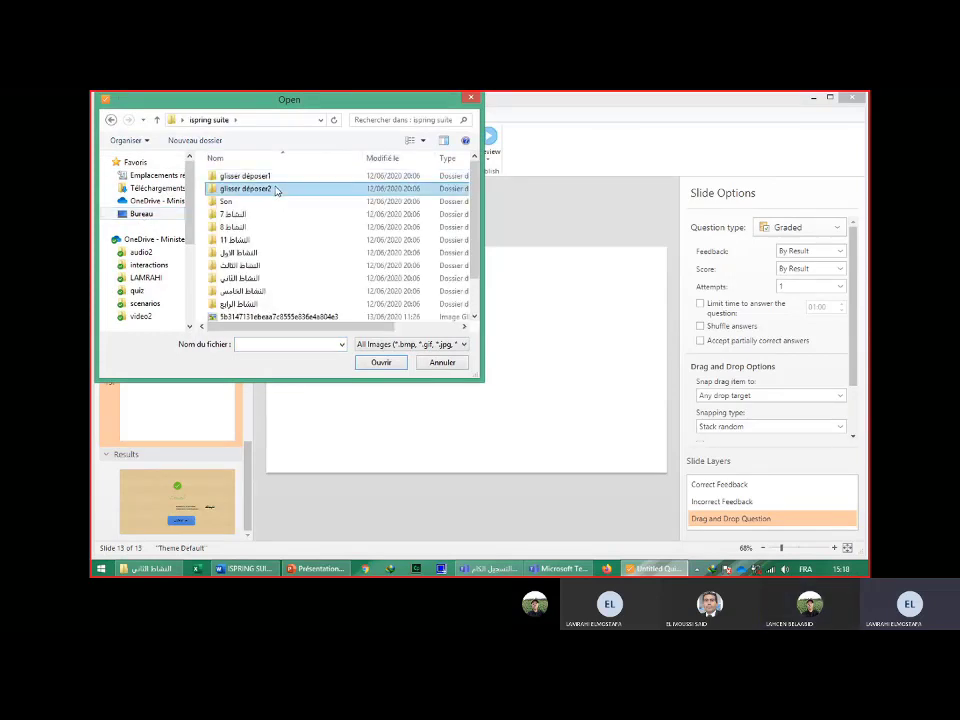
{"action": "double_click", "coordinate": [276, 191]}
{"action": "left_click", "coordinate": [237, 190]}
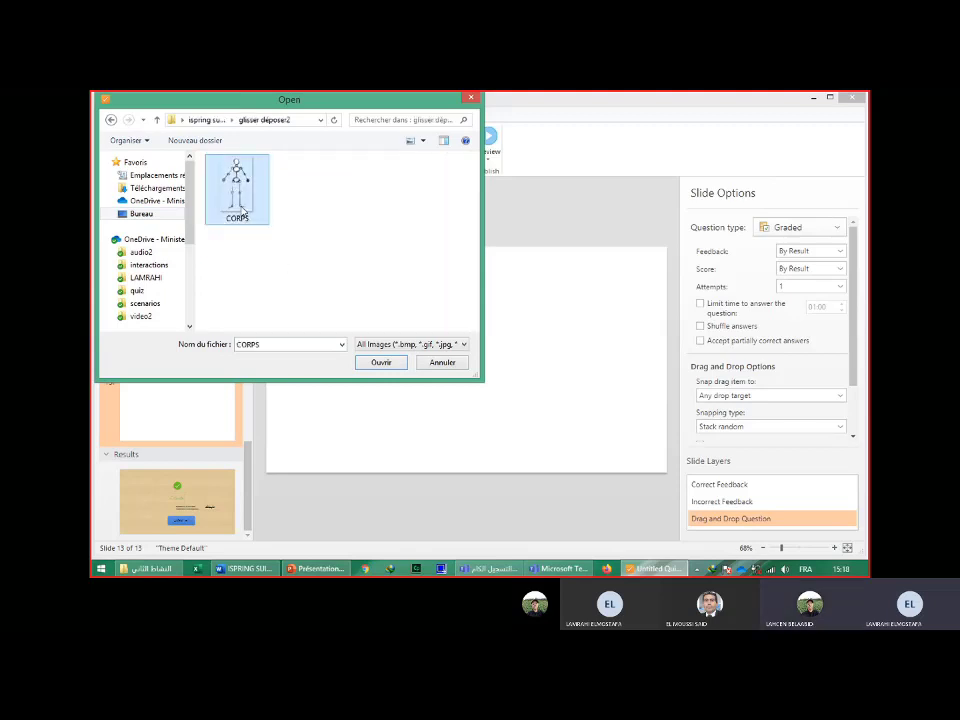
{"action": "left_click", "coordinate": [386, 363]}
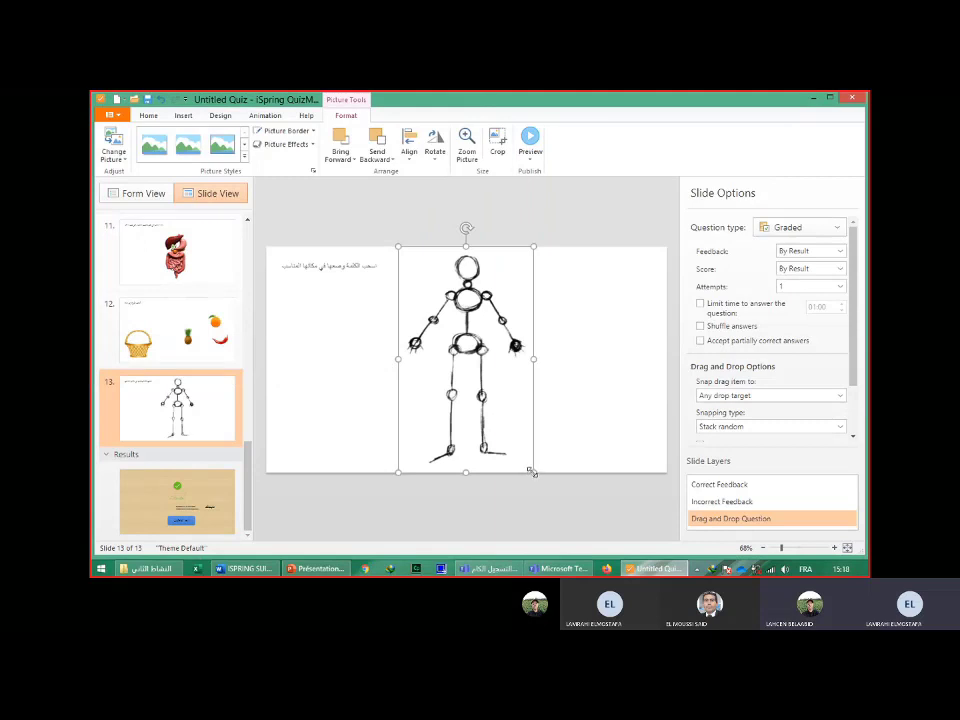
Shrink the body picture and position it near the middle of the slide, below the question text's line.
{"action": "left_click_drag", "start_coordinate": [528, 463], "coordinate": [478, 370]}
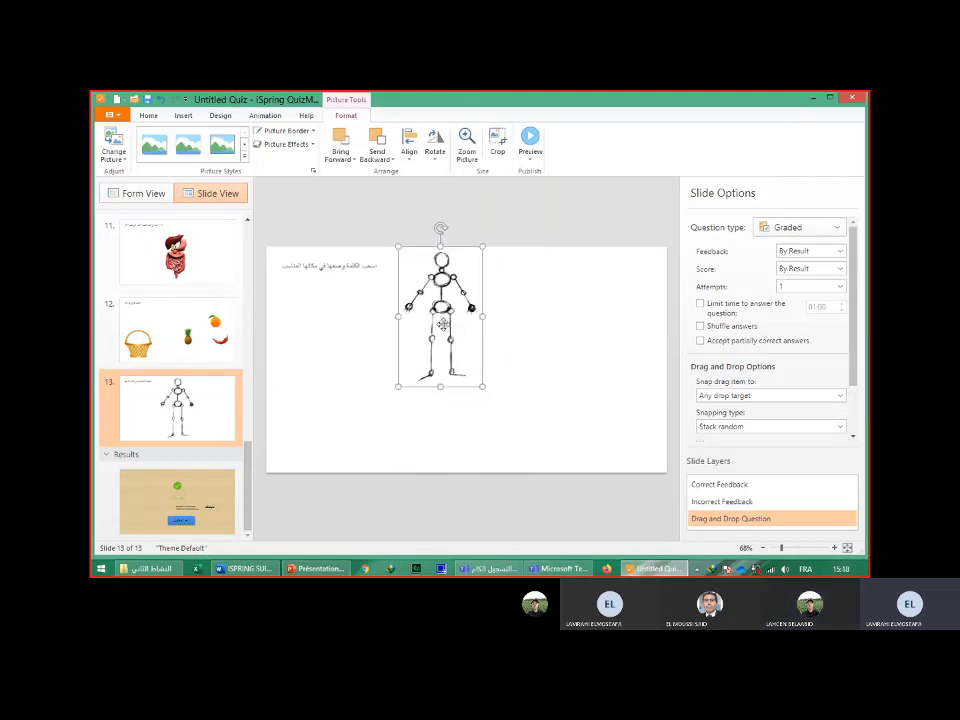
{"action": "left_click_drag", "start_coordinate": [440, 330], "coordinate": [431, 365]}
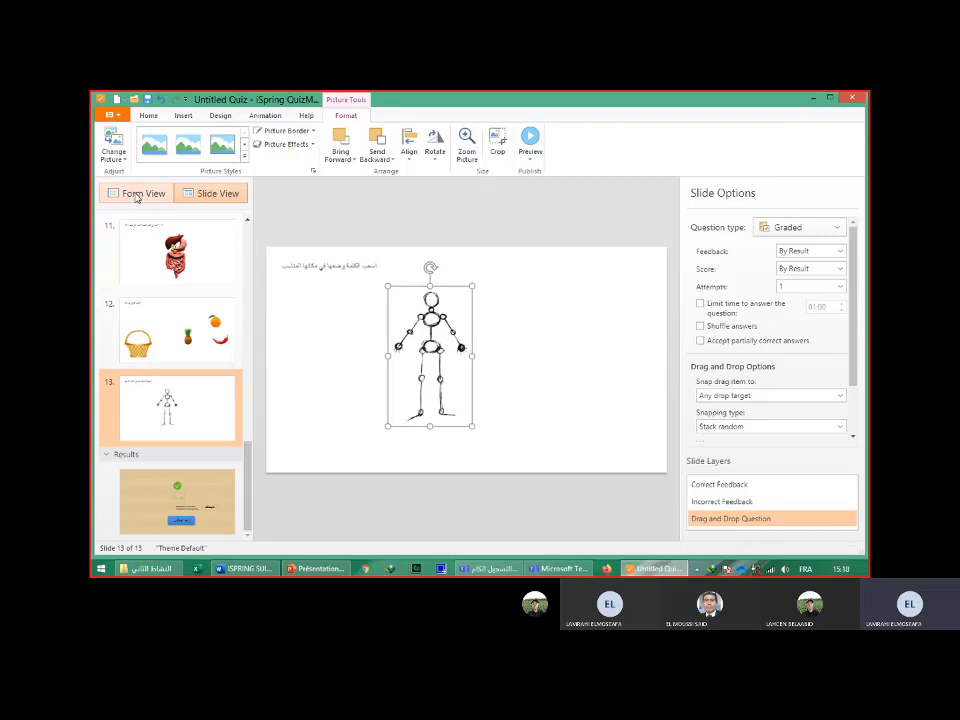
{"action": "left_click", "coordinate": [136, 194]}
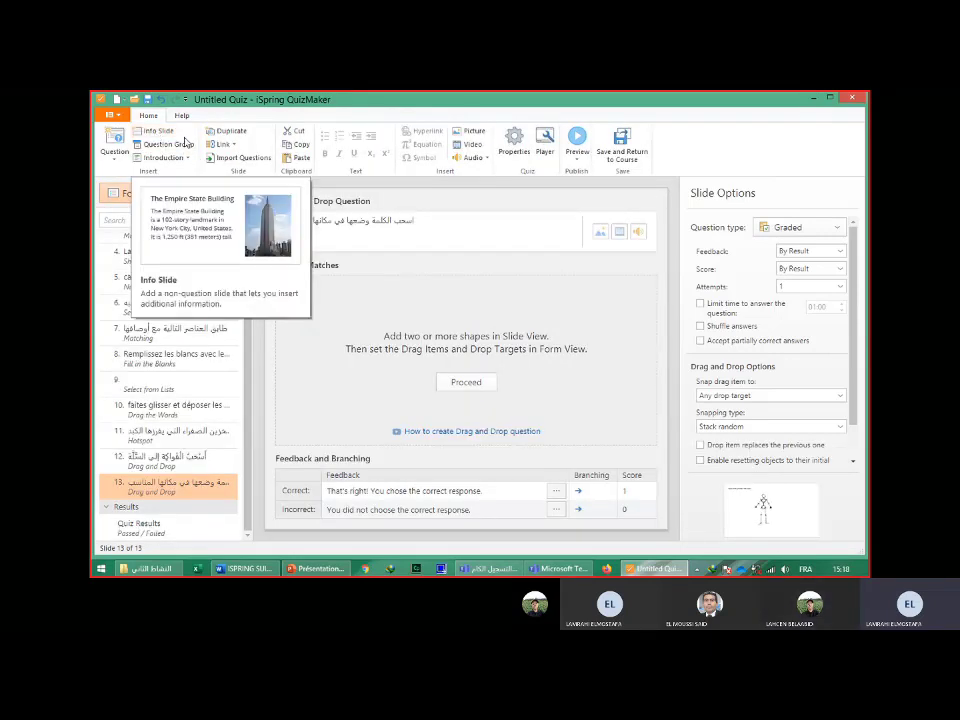
{"action": "left_click", "coordinate": [195, 200]}
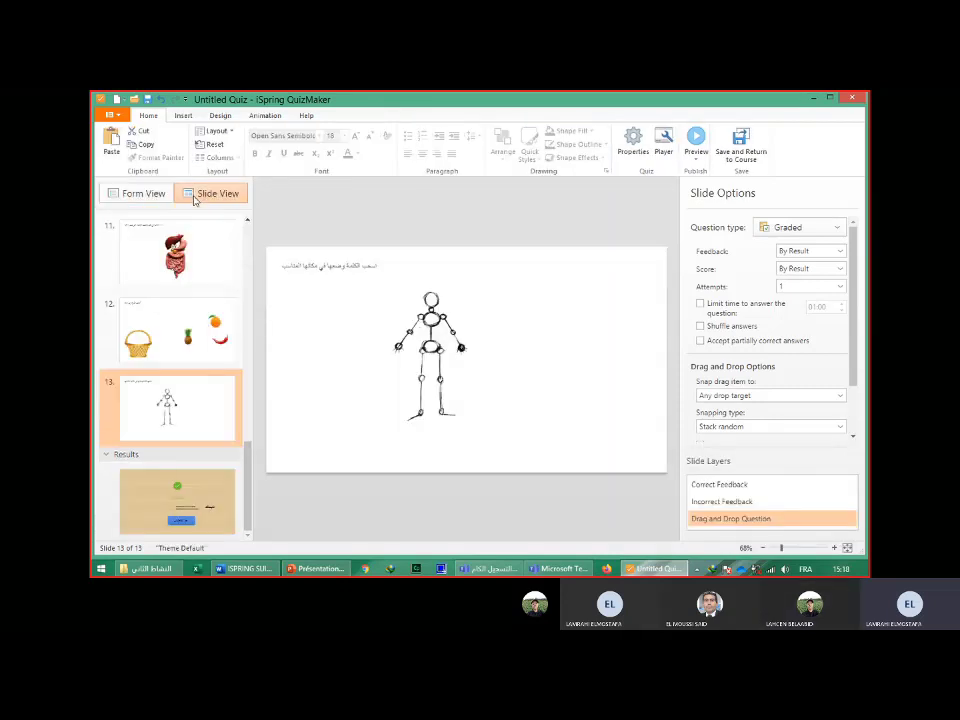
Draw a small rounded rectangle in the empty area to the right of the body figure.
{"action": "left_click", "coordinate": [185, 117]}
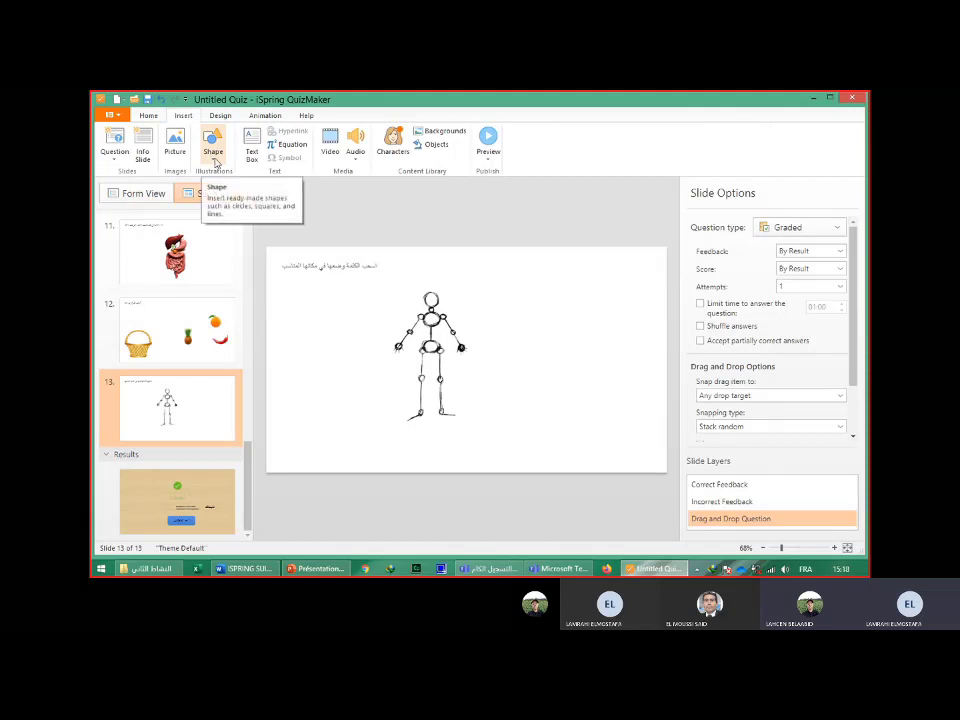
{"action": "left_click", "coordinate": [213, 152]}
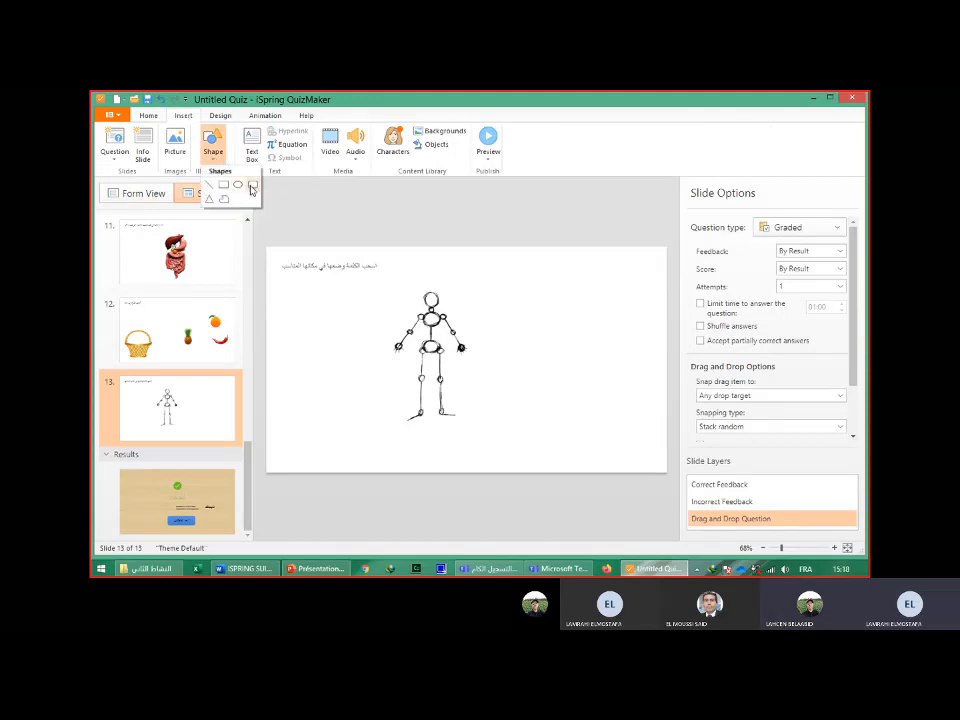
{"action": "left_click", "coordinate": [250, 189]}
{"action": "mouse_move", "coordinate": [525, 299]}
{"action": "left_mouse_down"}
{"action": "mouse_move", "coordinate": [528, 325]}
{"action": "mouse_move", "coordinate": [575, 324]}
{"action": "left_mouse_up"}
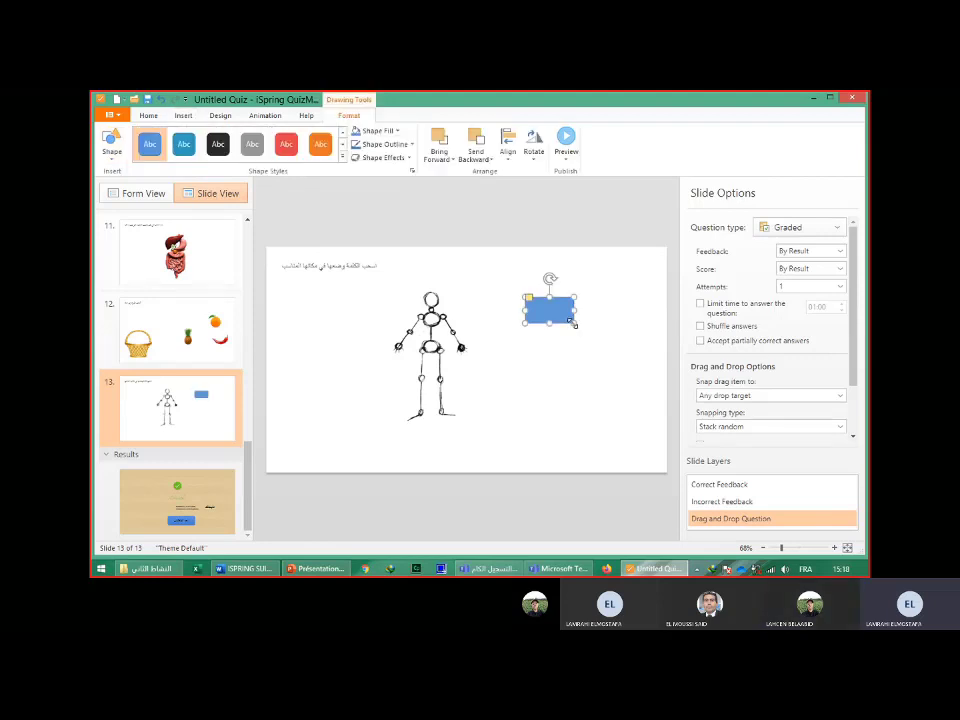
Duplicate the rounded rectangle to make five, and place them around the figure beside the head, both arms, one leg and the opposite foot.
{"action": "left_click_drag", "start_coordinate": [574, 324], "coordinate": [381, 332]}
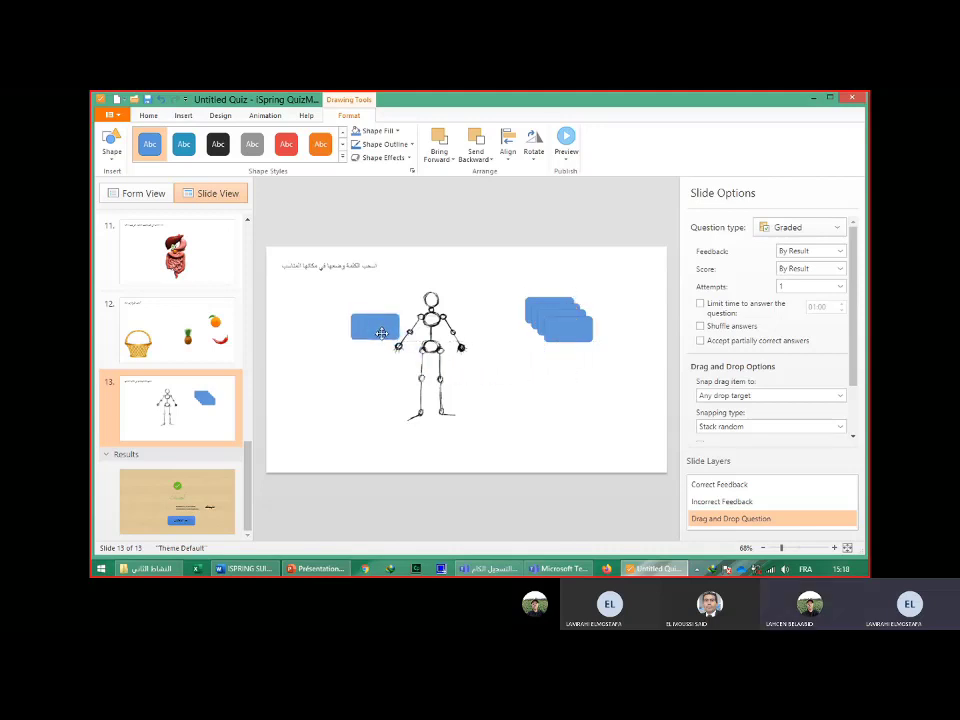
{"action": "left_click", "coordinate": [568, 327]}
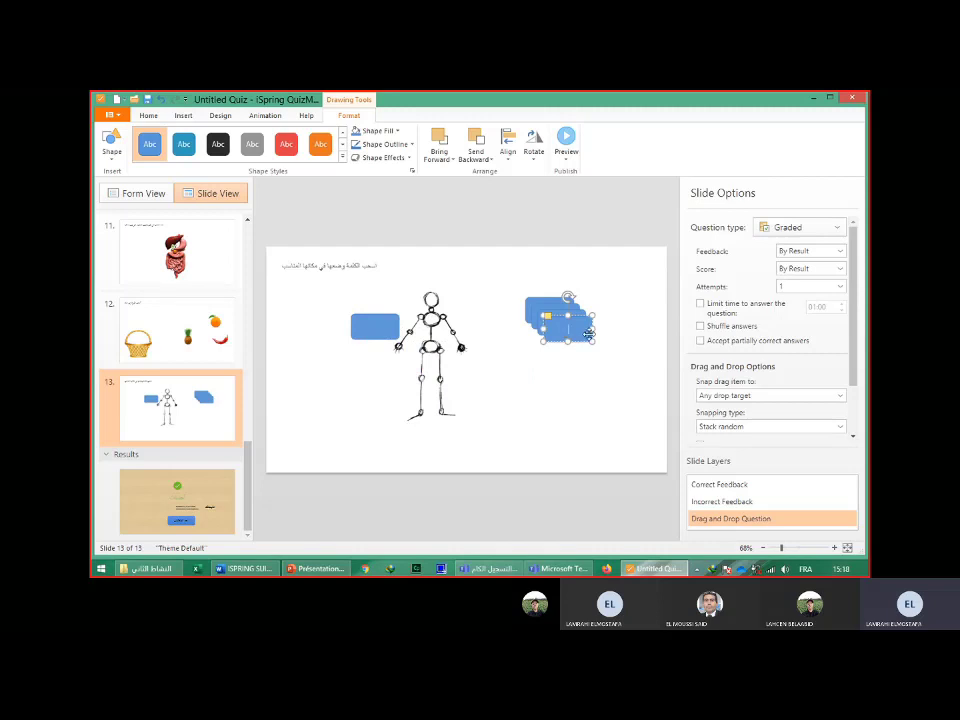
{"action": "left_click_drag", "start_coordinate": [588, 333], "coordinate": [465, 310]}
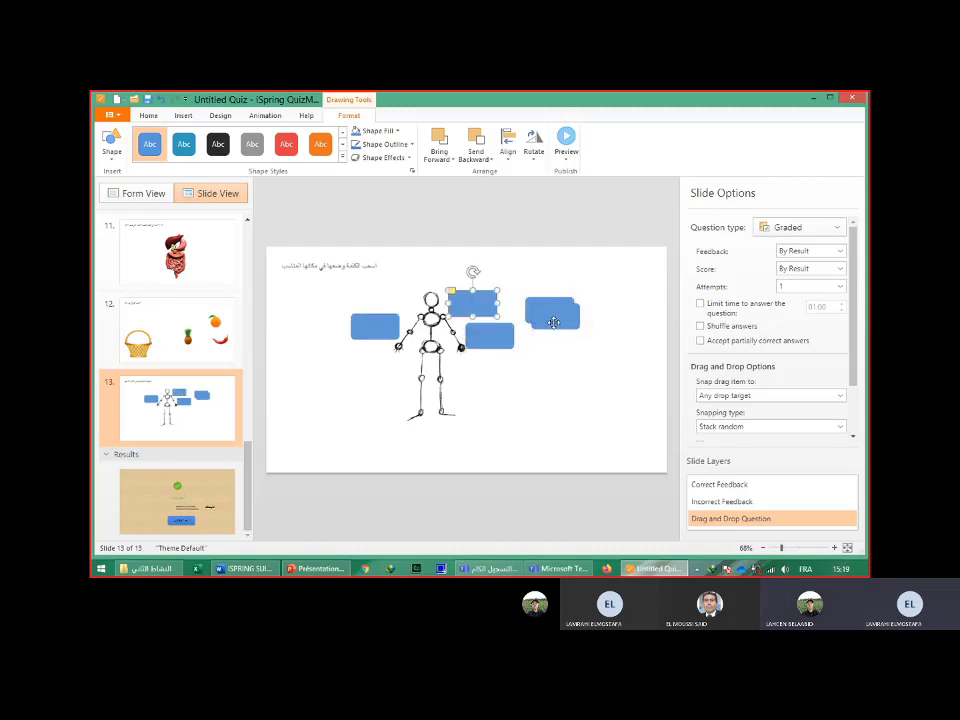
{"action": "left_click_drag", "start_coordinate": [553, 317], "coordinate": [471, 388]}
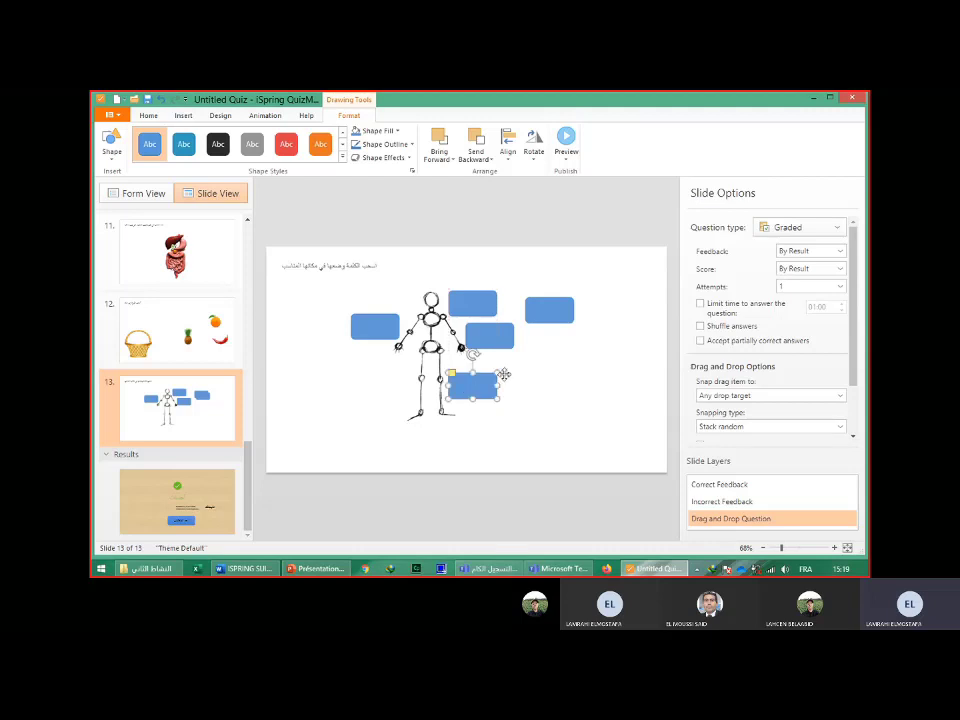
{"action": "left_click_drag", "start_coordinate": [546, 319], "coordinate": [372, 413]}
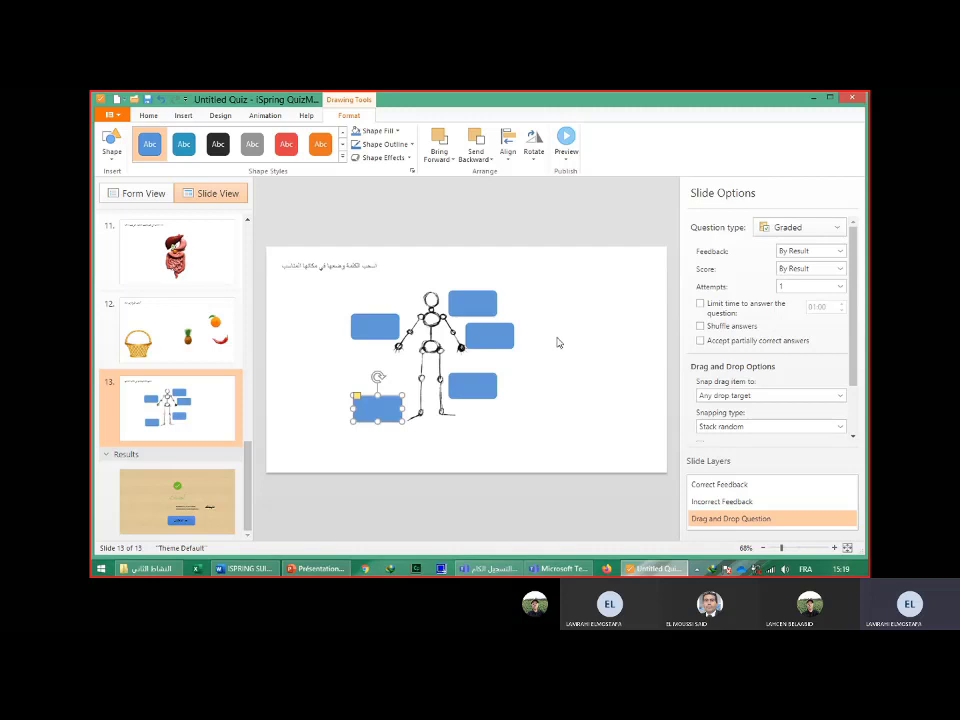
Paste five more copies of the rounded rectangle in the empty area to the right of the figure.
{"action": "key", "text": "ctrl+v"}
{"action": "key", "text": "Right"}
{"action": "key", "text": "Right"}
{"action": "key", "text": "Down"}
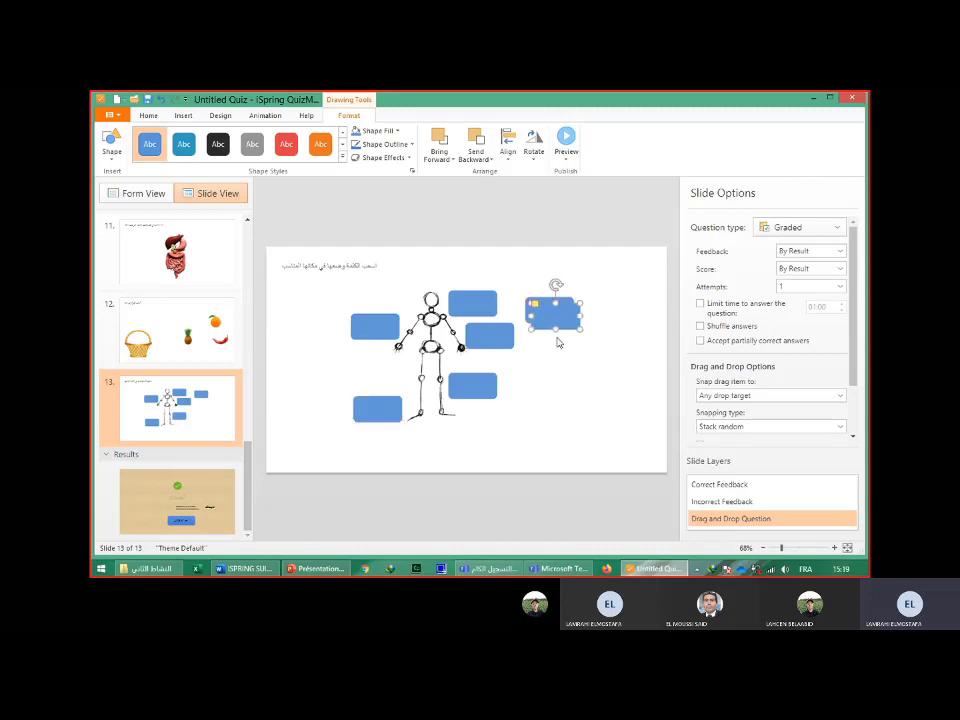
{"action": "key", "text": "Right"}
{"action": "key", "text": "Right"}
{"action": "key", "text": "Down"}
{"action": "key", "text": "Down"}
{"action": "key", "text": "ctrl+v"}
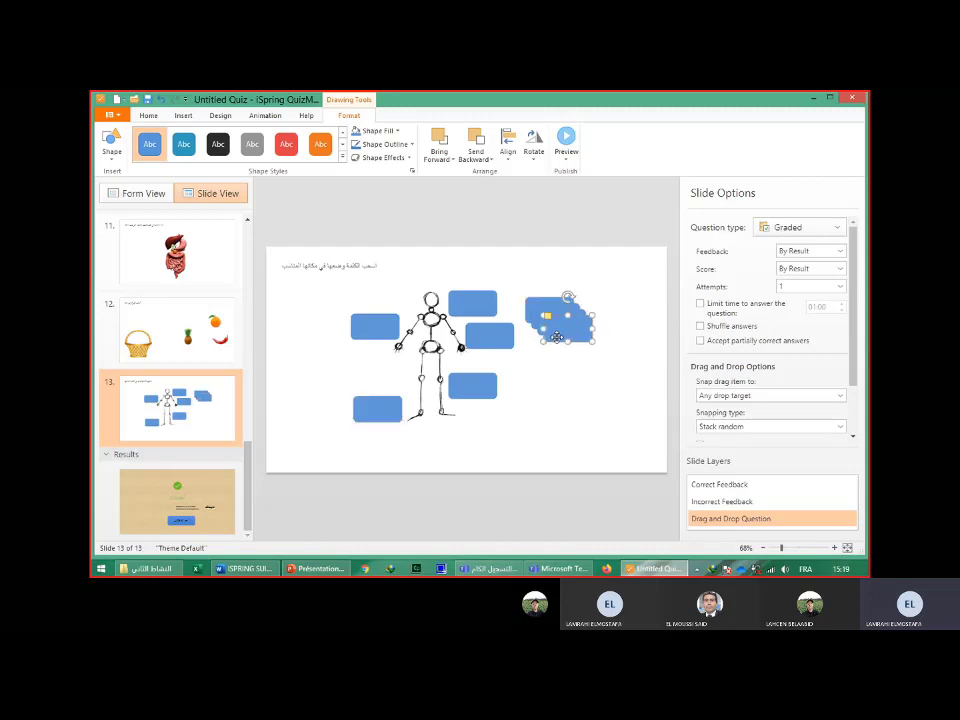
{"action": "key", "text": "ctrl+v"}
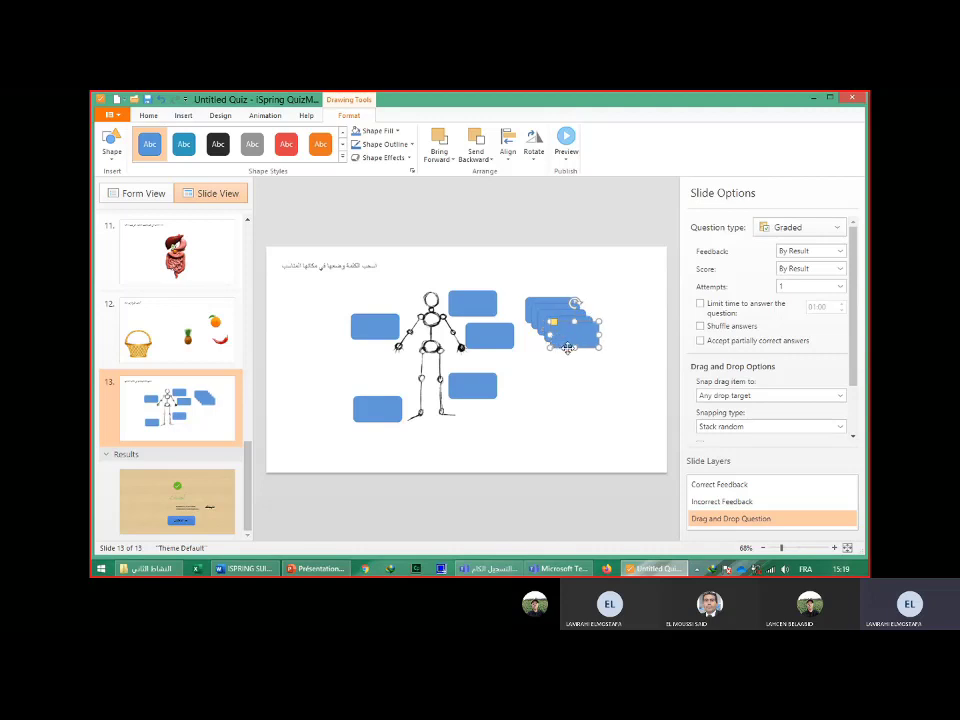
Spread three of the stacked rounded rectangles into a loose column, with the lowest one near the slide's lower edge.
{"action": "left_click_drag", "start_coordinate": [569, 347], "coordinate": [590, 420]}
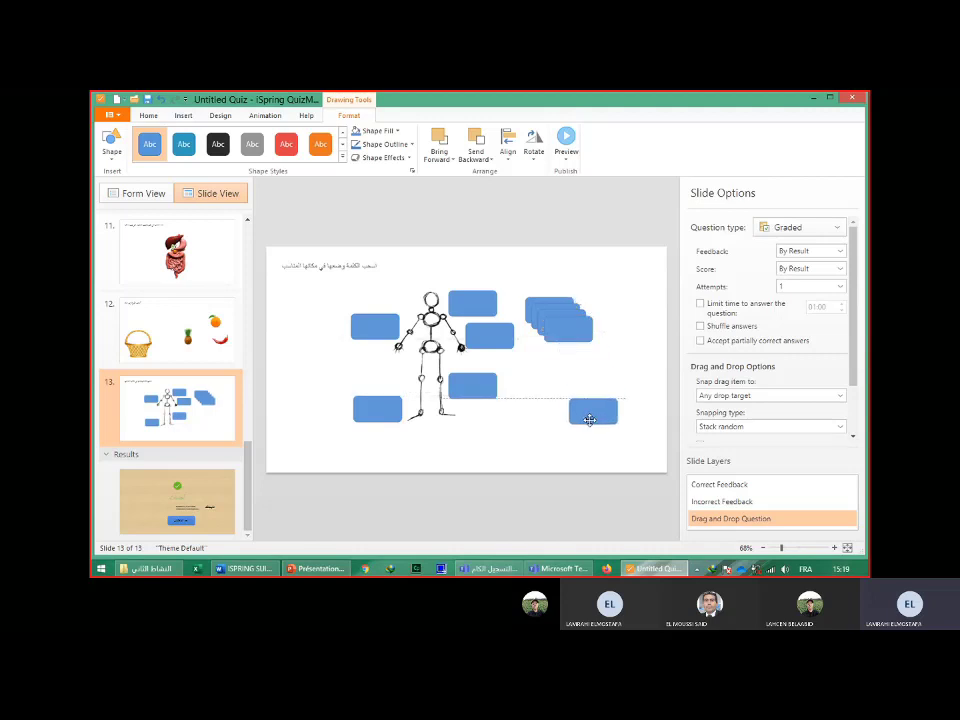
{"action": "left_click_drag", "start_coordinate": [569, 341], "coordinate": [593, 334]}
{"action": "left_click", "coordinate": [567, 330]}
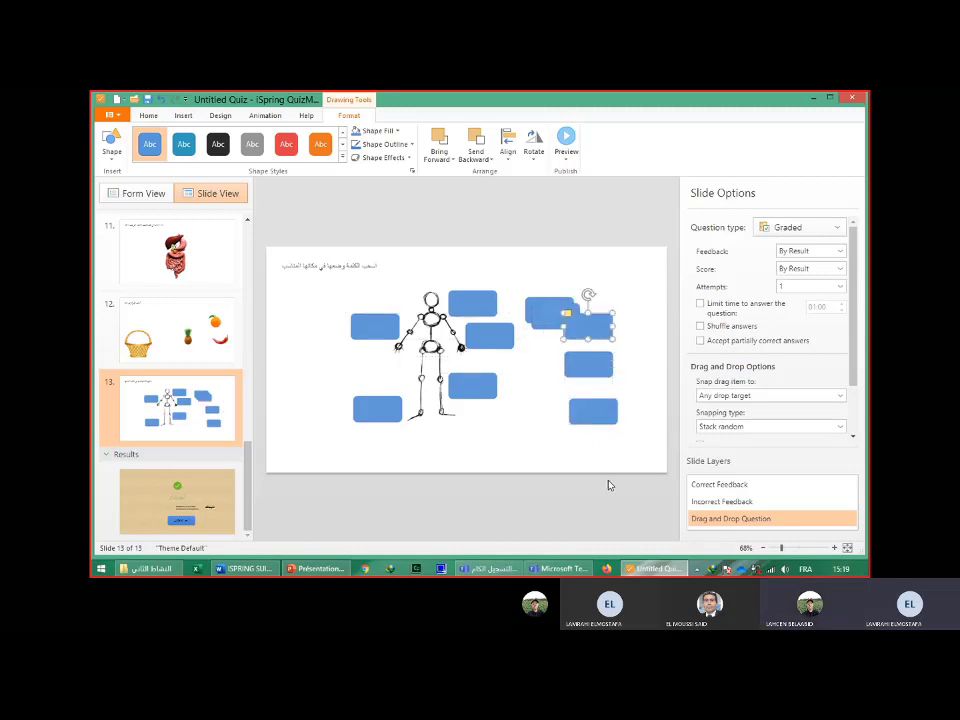
{"action": "left_click_drag", "start_coordinate": [602, 423], "coordinate": [610, 450]}
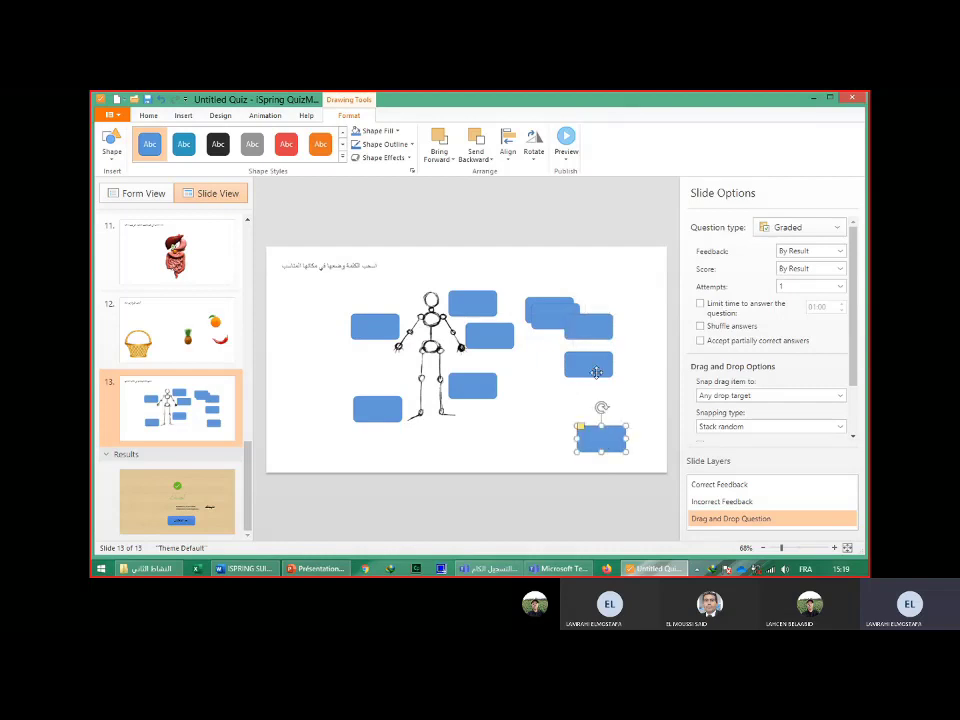
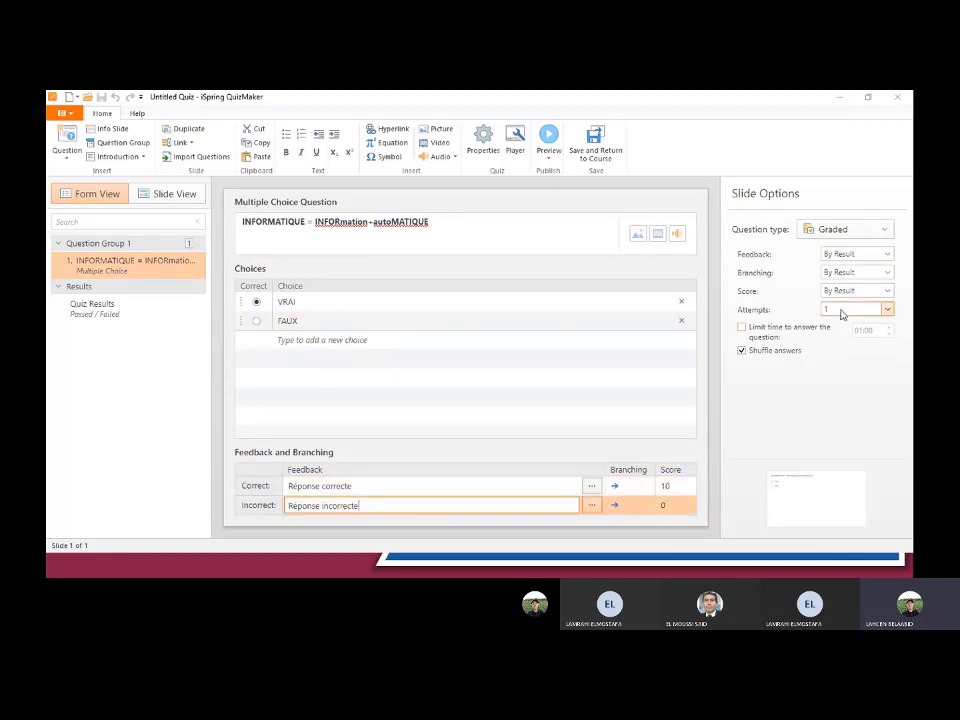
Set the quiz player's text labels to the built-in French preset.
{"action": "left_click", "coordinate": [674, 487]}
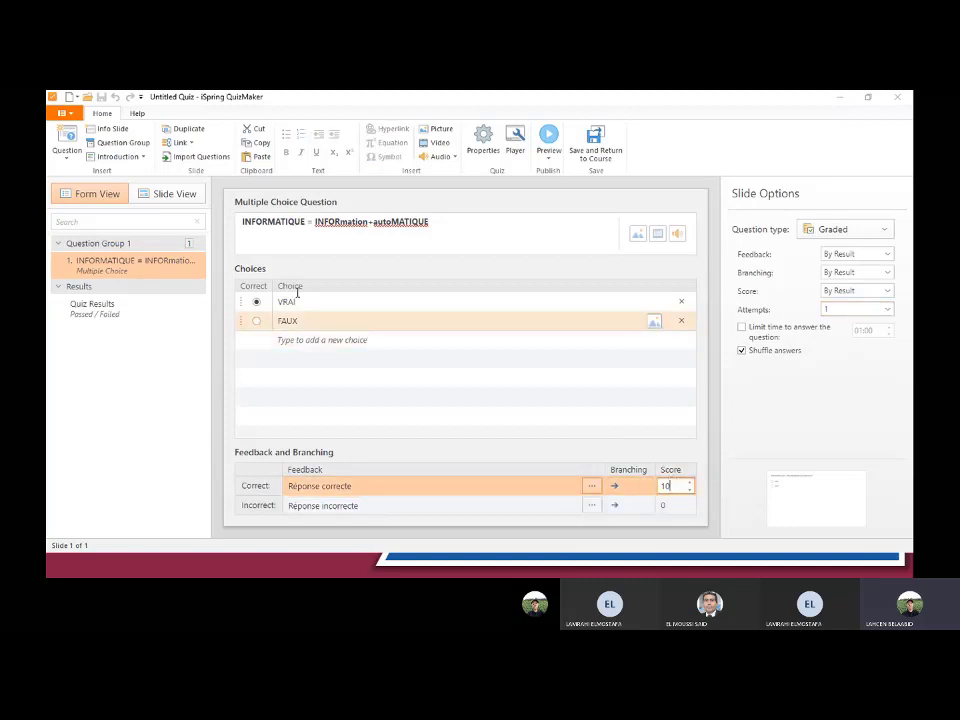
{"action": "left_click", "coordinate": [516, 143]}
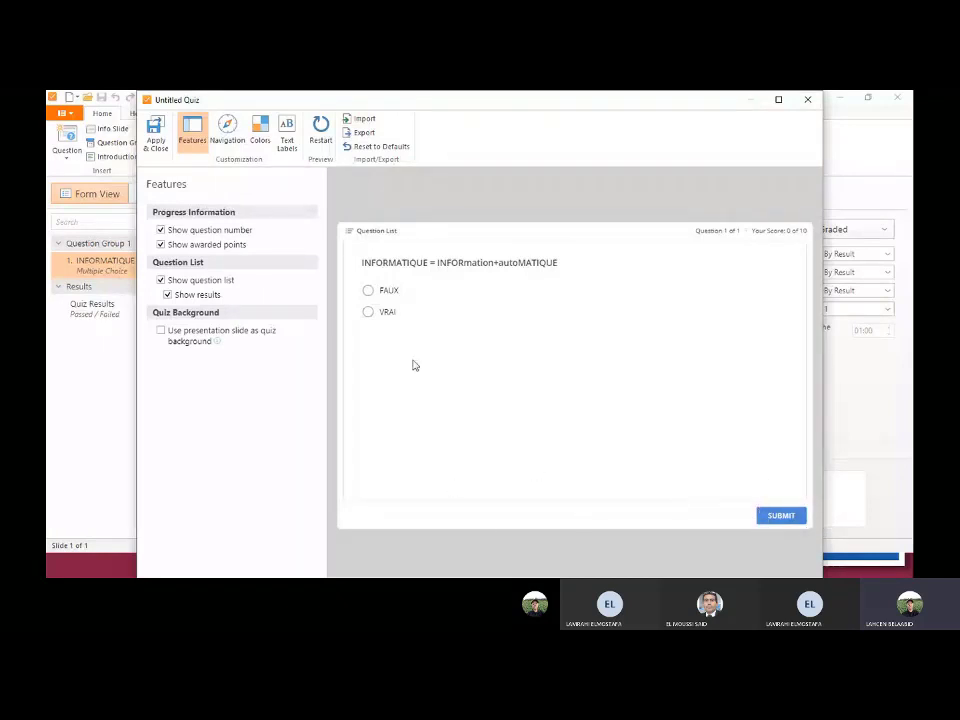
{"action": "left_click", "coordinate": [287, 132]}
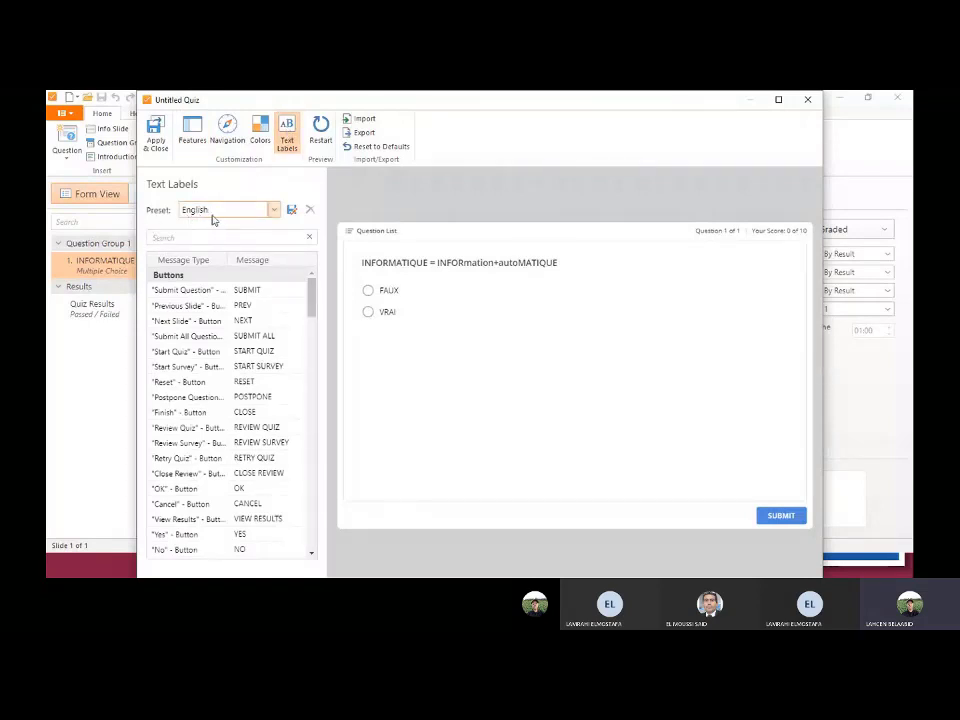
{"action": "left_click", "coordinate": [274, 211]}
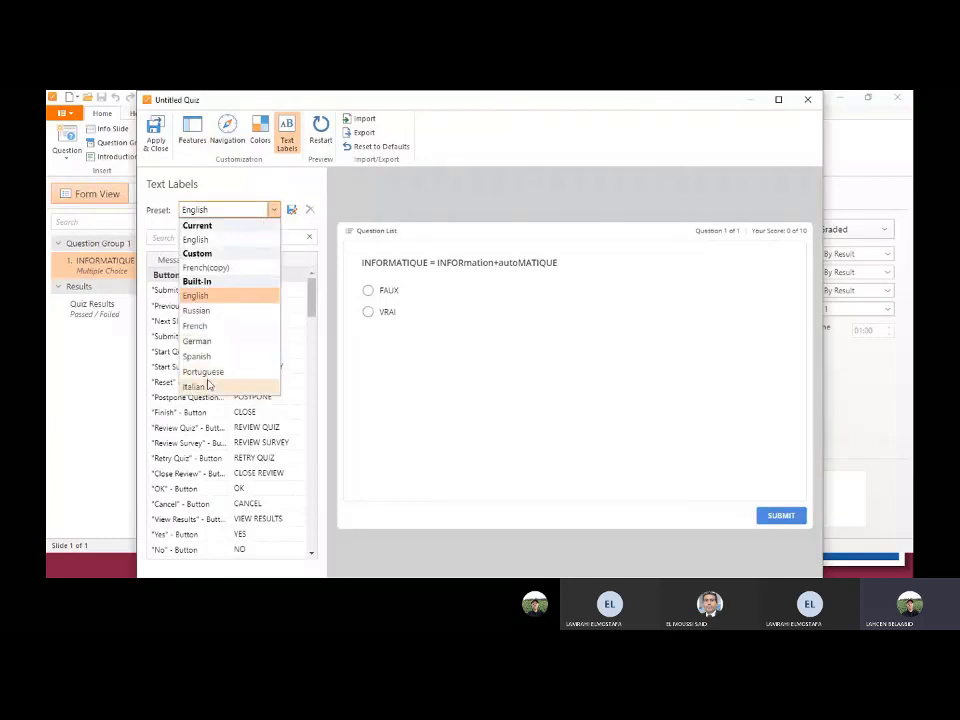
{"action": "left_click", "coordinate": [196, 326]}
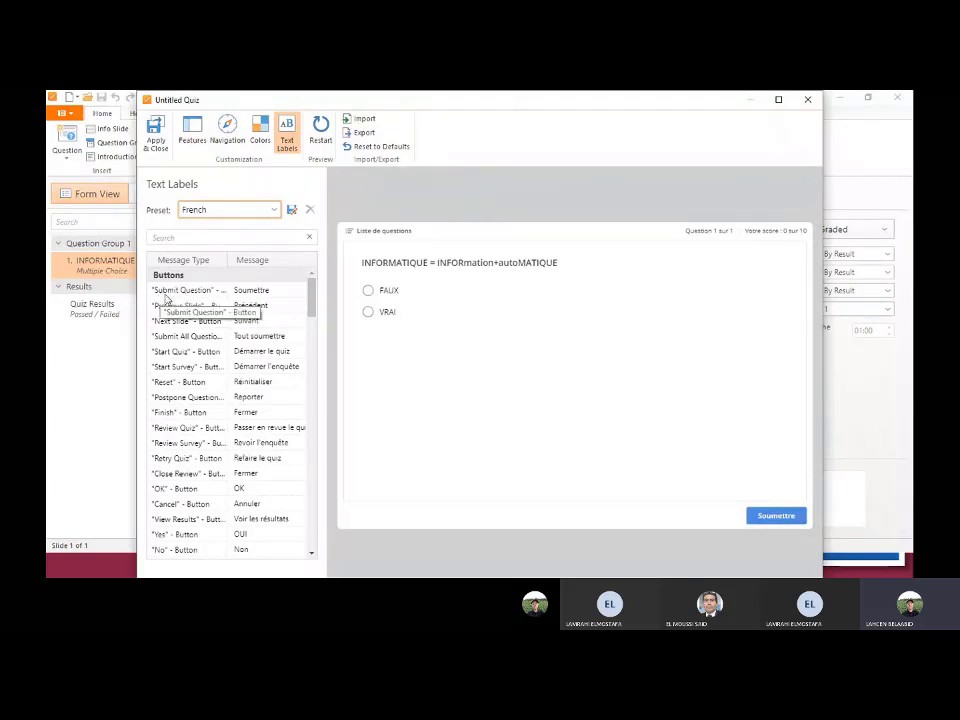
Examine the editable French messages for the quiz buttons, such as Submit Question and Start Quiz.
{"action": "double_click", "coordinate": [283, 289]}
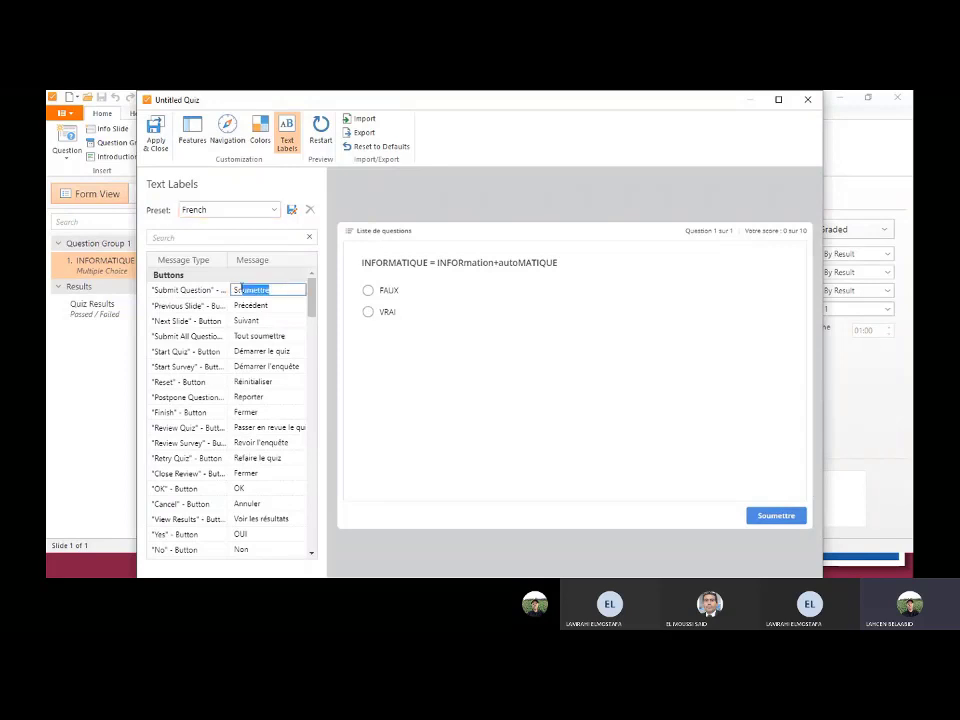
{"action": "left_click", "coordinate": [281, 289]}
{"action": "left_click", "coordinate": [266, 304]}
{"action": "double_click", "coordinate": [232, 289]}
{"action": "left_click", "coordinate": [293, 351]}
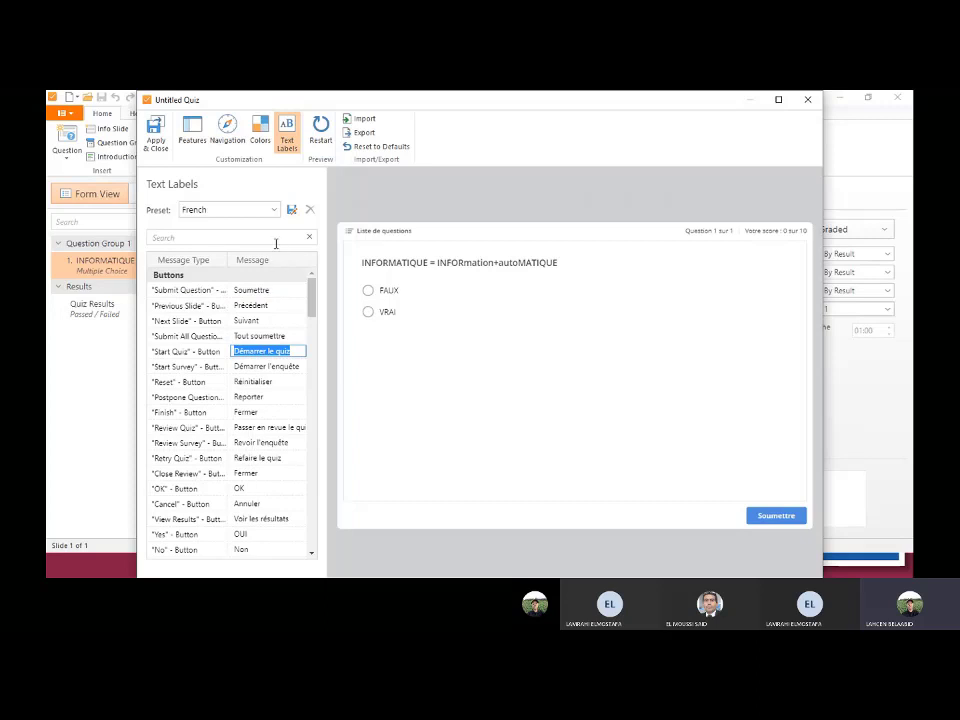
{"action": "left_click", "coordinate": [229, 238]}
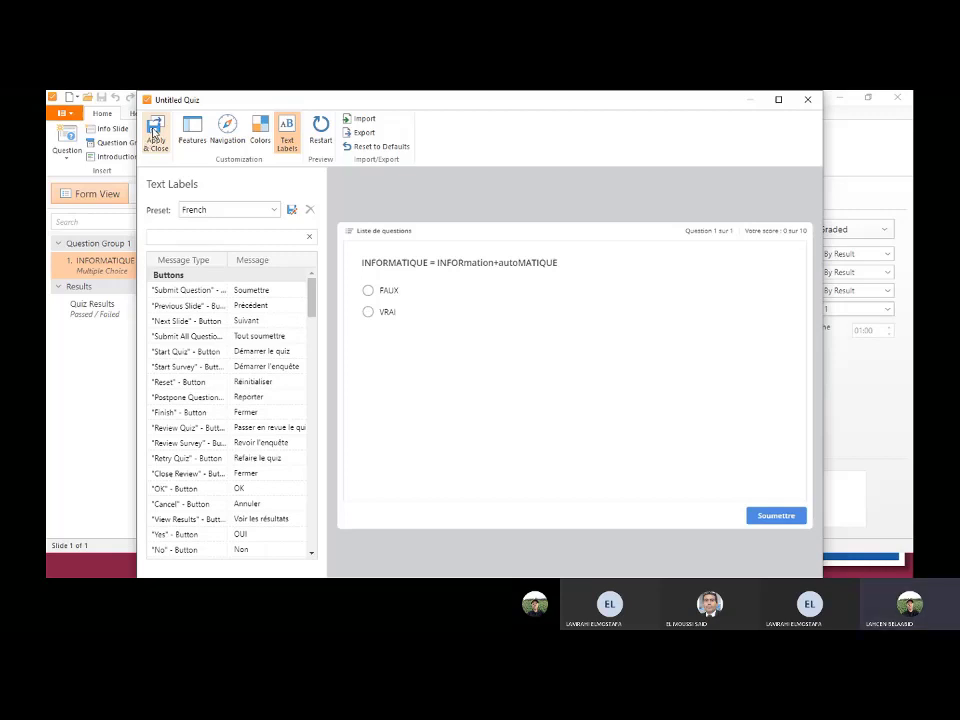
Apply the quiz player settings and save the quiz back to the course.
{"action": "left_click", "coordinate": [155, 133]}
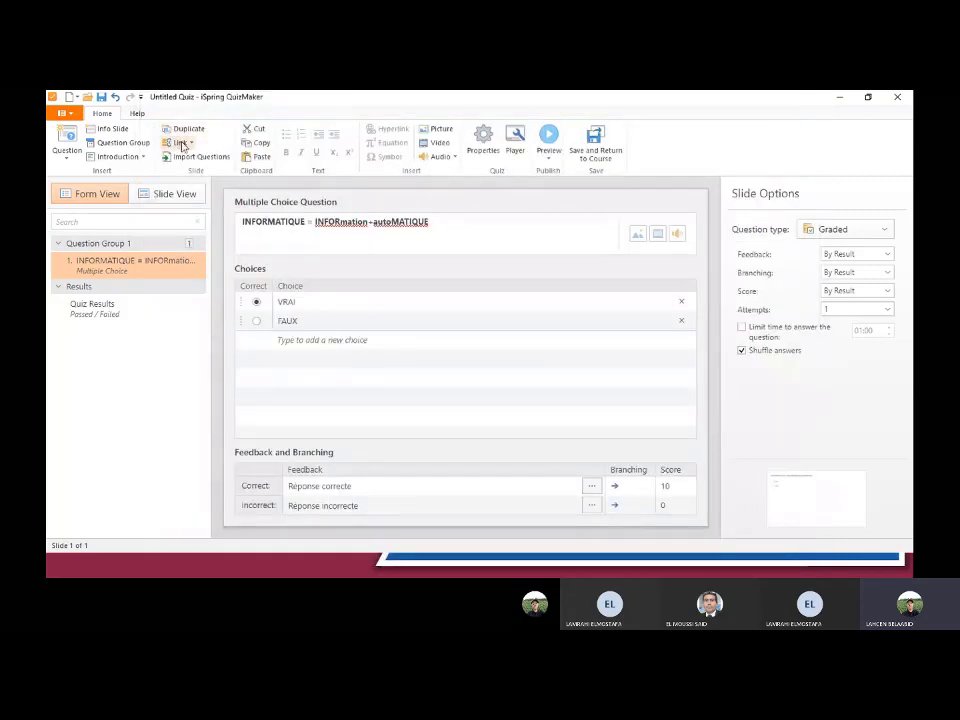
{"action": "left_click", "coordinate": [600, 148]}
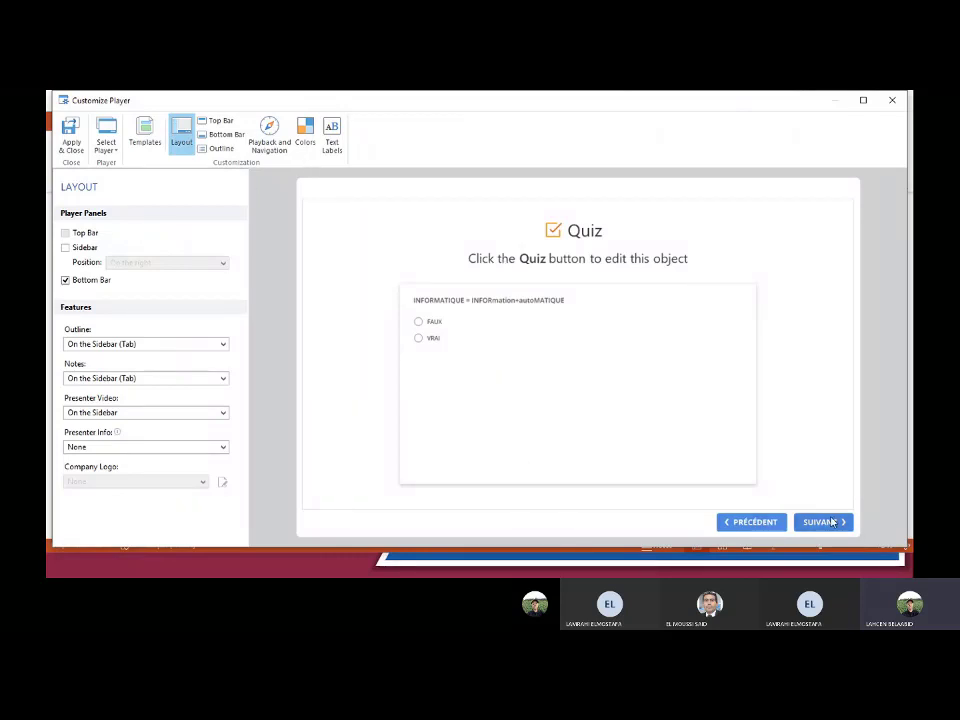
Examine the course player's French text labels for the previous and next slide buttons.
{"action": "left_click", "coordinate": [334, 139]}
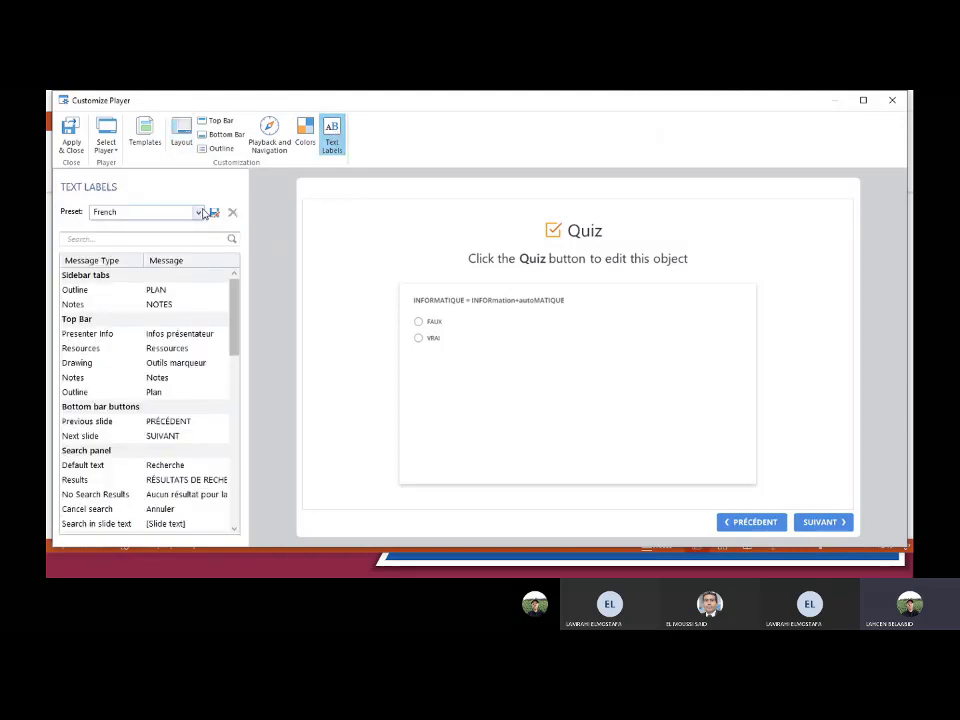
{"action": "left_click", "coordinate": [205, 430]}
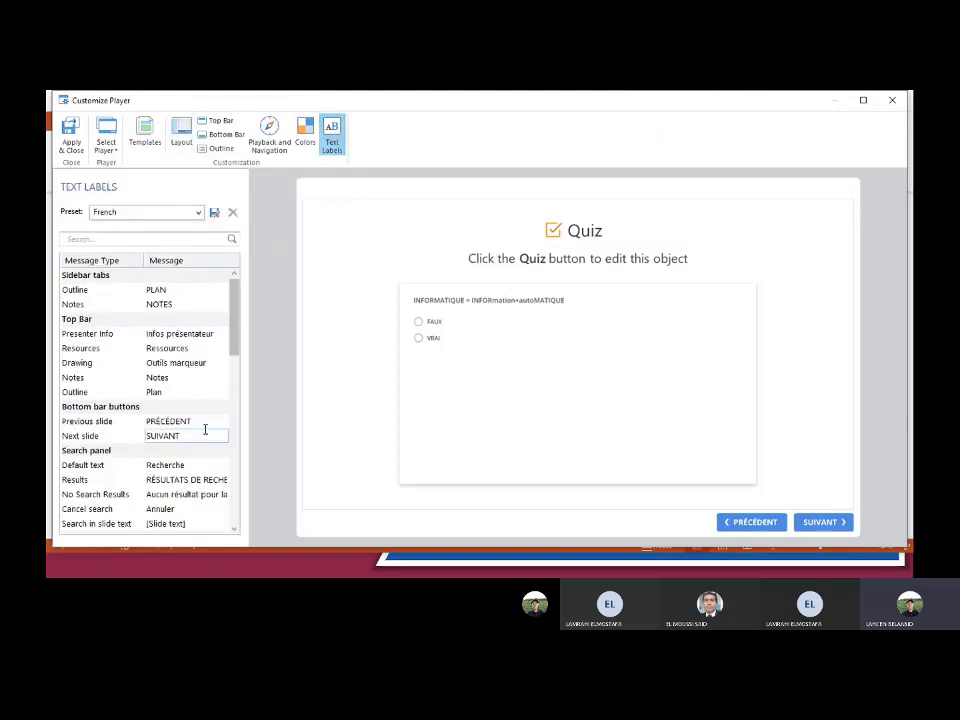
{"action": "left_click", "coordinate": [212, 418]}
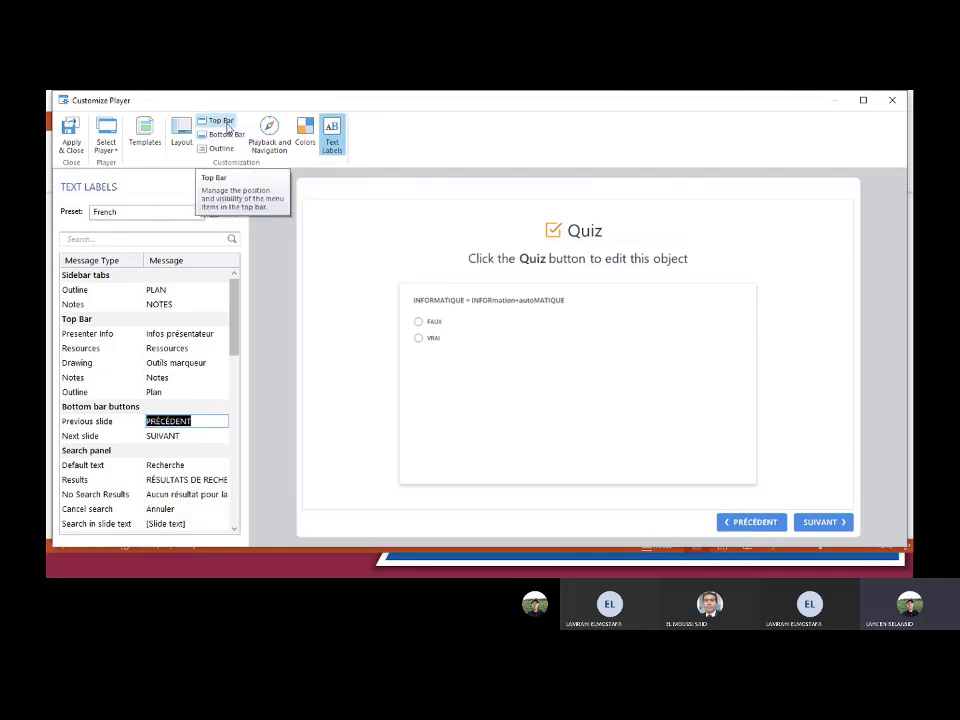
Enable the Outils marqueur, Infos présentateur, Notes, Plan and Ressources buttons in the course player's top bar.
{"action": "left_click", "coordinate": [224, 121]}
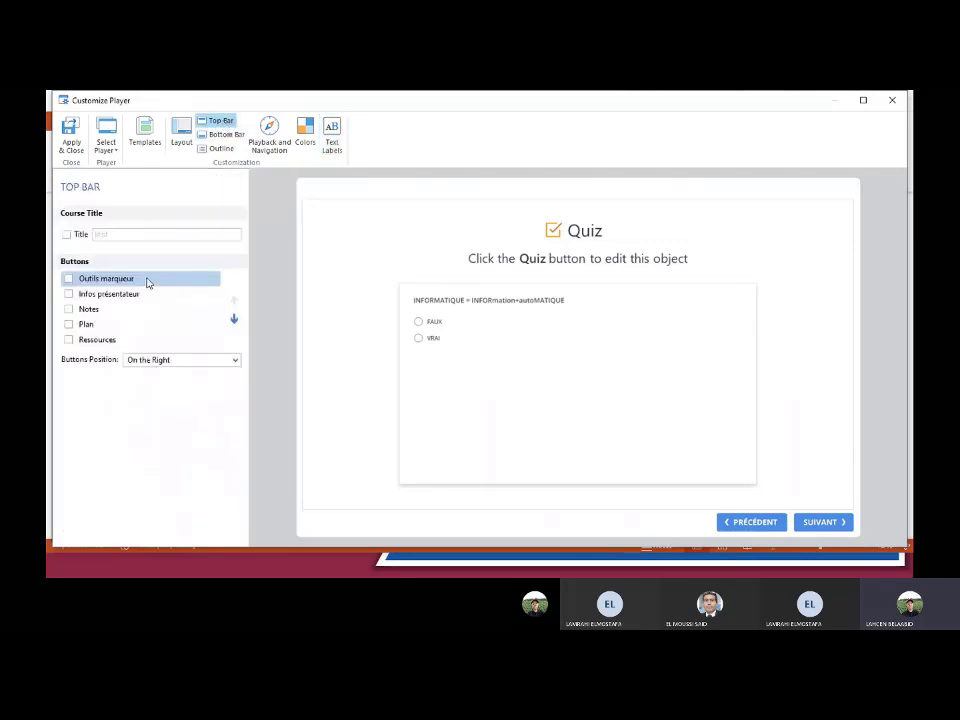
{"action": "left_click", "coordinate": [68, 278]}
{"action": "left_click", "coordinate": [68, 294]}
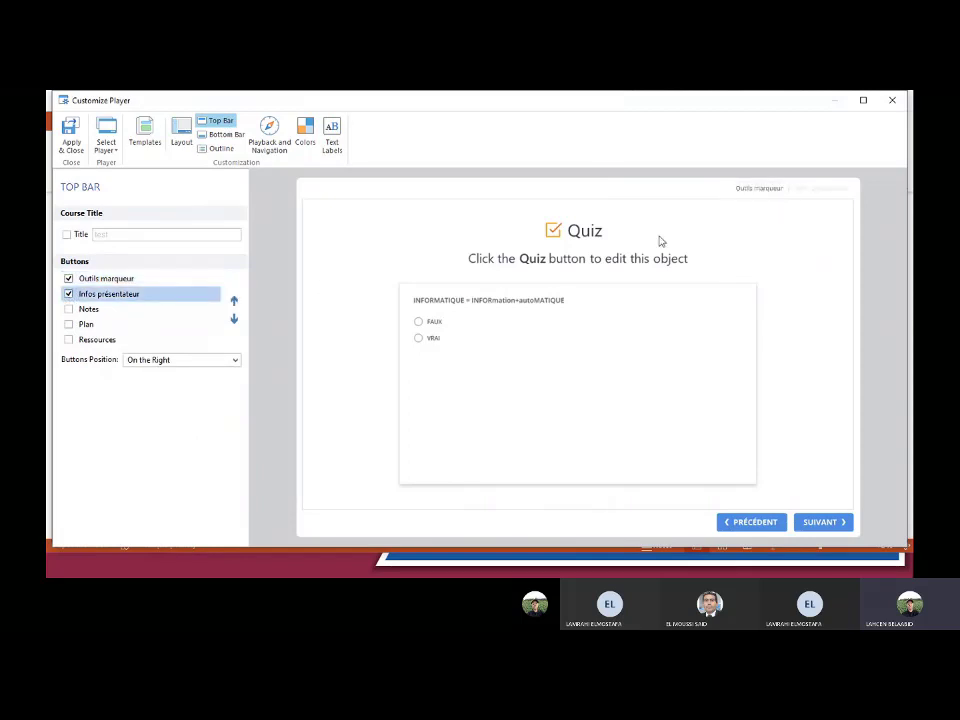
{"action": "left_click", "coordinate": [68, 310]}
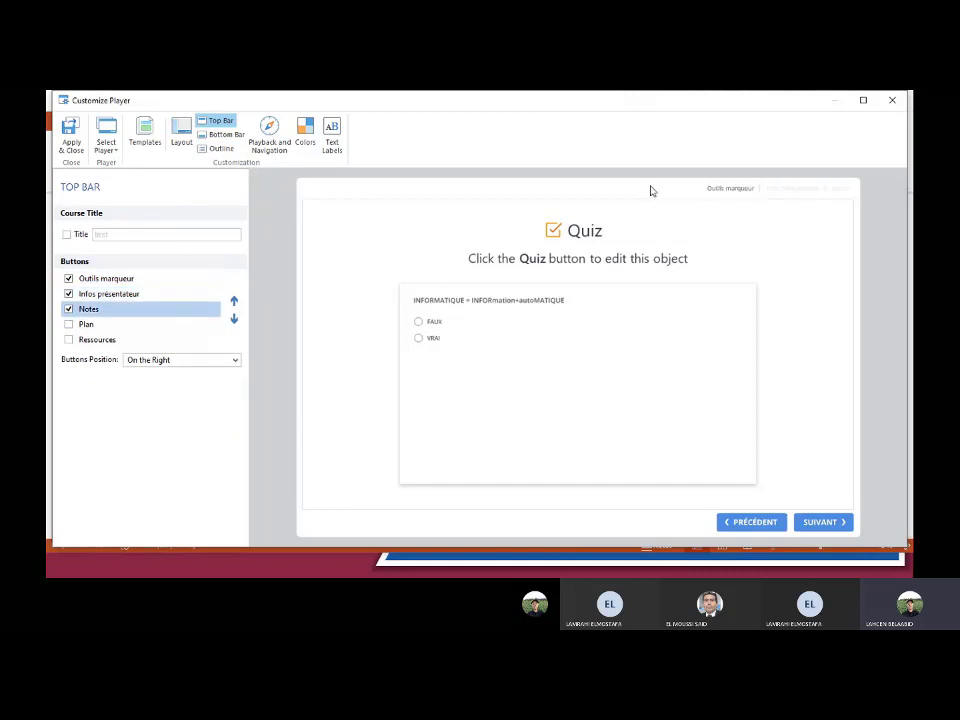
{"action": "left_click", "coordinate": [68, 324]}
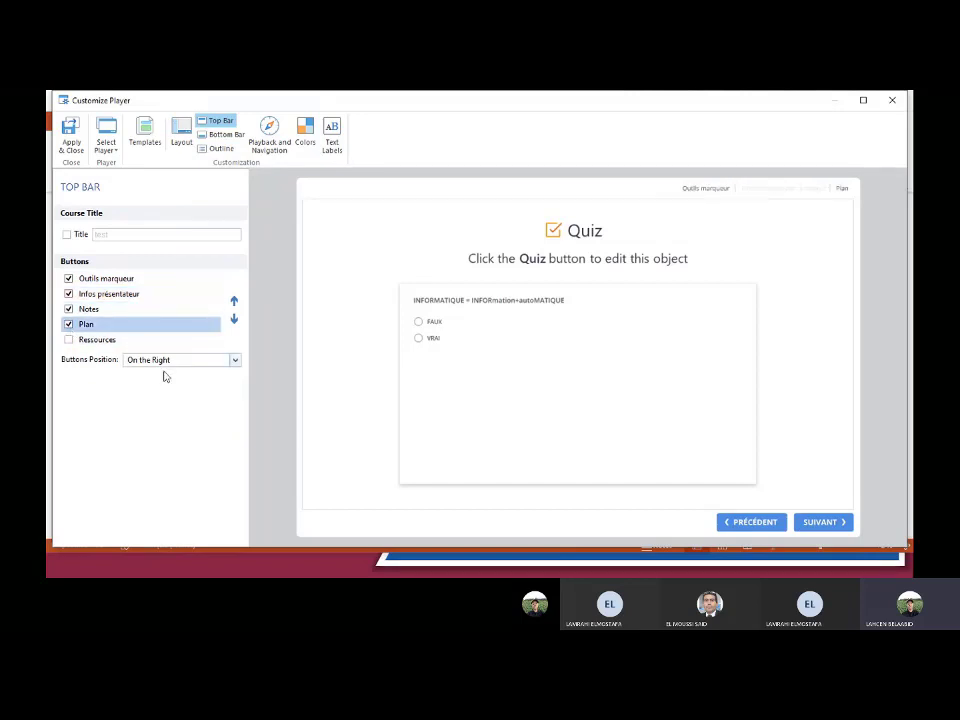
{"action": "left_click", "coordinate": [68, 340]}
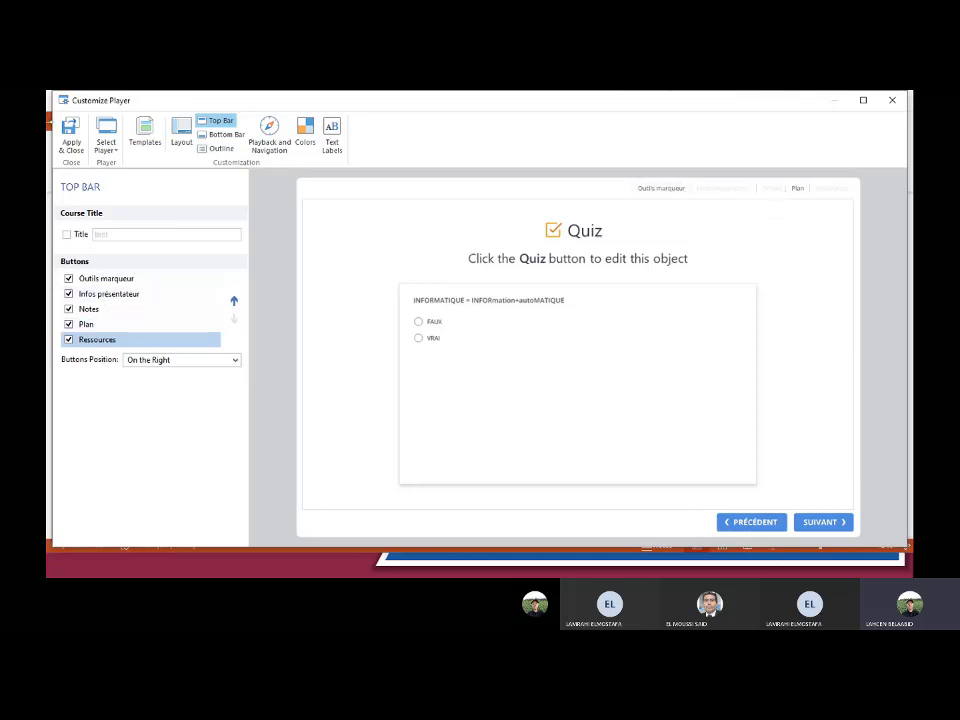
Try the course title on and off, and disable the Outils marqueur, Infos présentateur, Notes and Plan buttons of the top bar.
{"action": "left_click", "coordinate": [67, 234]}
{"action": "left_click", "coordinate": [67, 234]}
{"action": "left_click", "coordinate": [68, 278]}
{"action": "left_click", "coordinate": [100, 293]}
{"action": "left_click", "coordinate": [68, 293]}
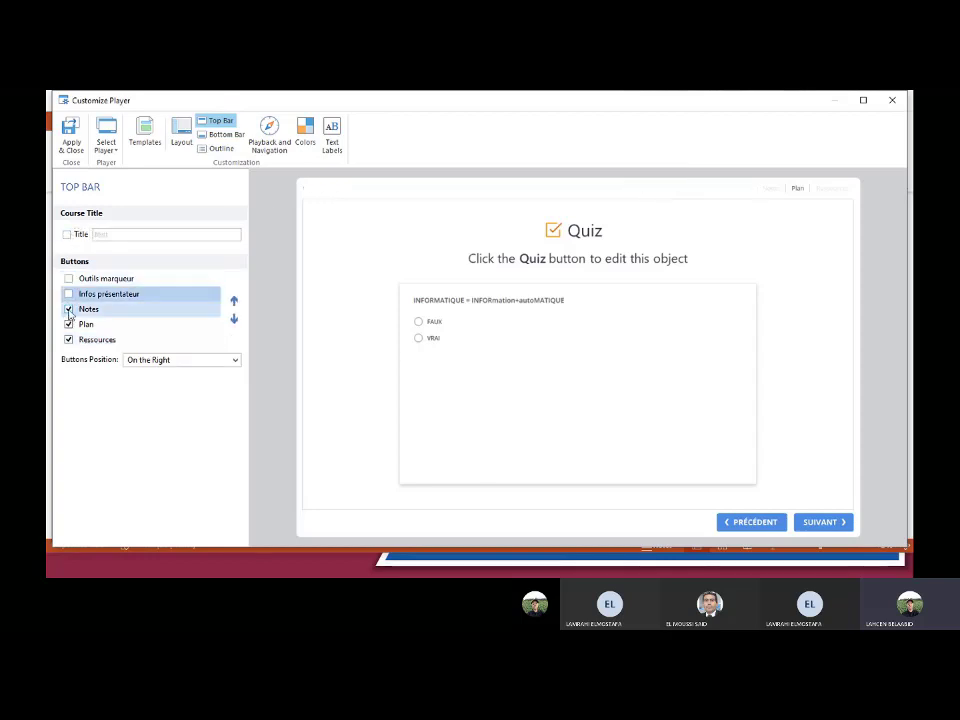
{"action": "left_click", "coordinate": [68, 309]}
{"action": "left_click", "coordinate": [68, 324]}
{"action": "left_click", "coordinate": [97, 339]}
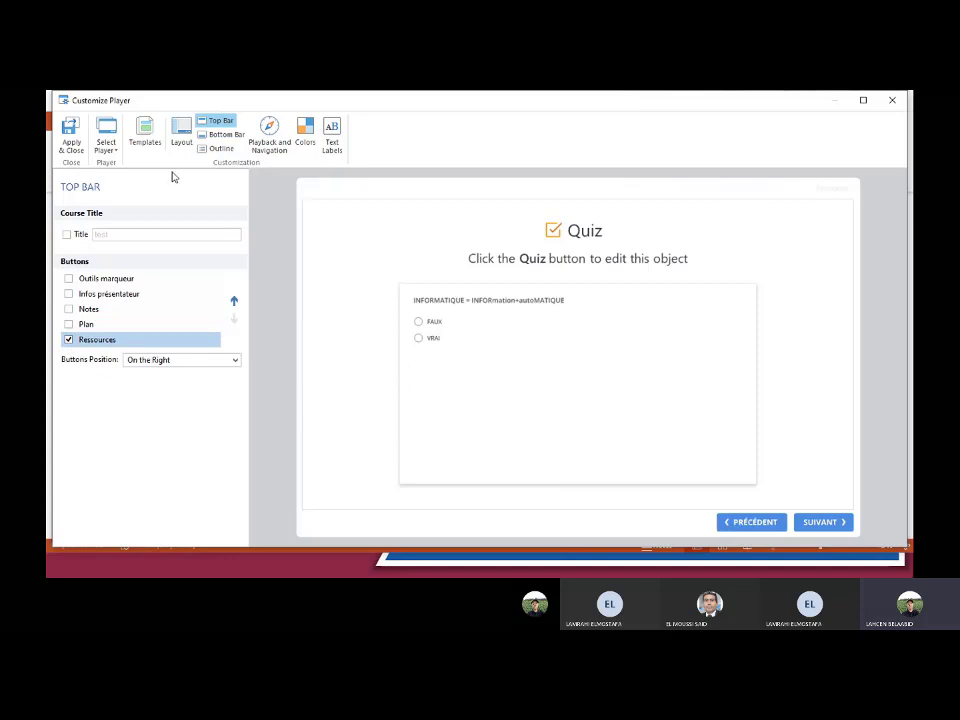
Enable the seekbar and the play/pause, replay, volume and fullscreen controls in the course player's bottom bar.
{"action": "left_click", "coordinate": [222, 137]}
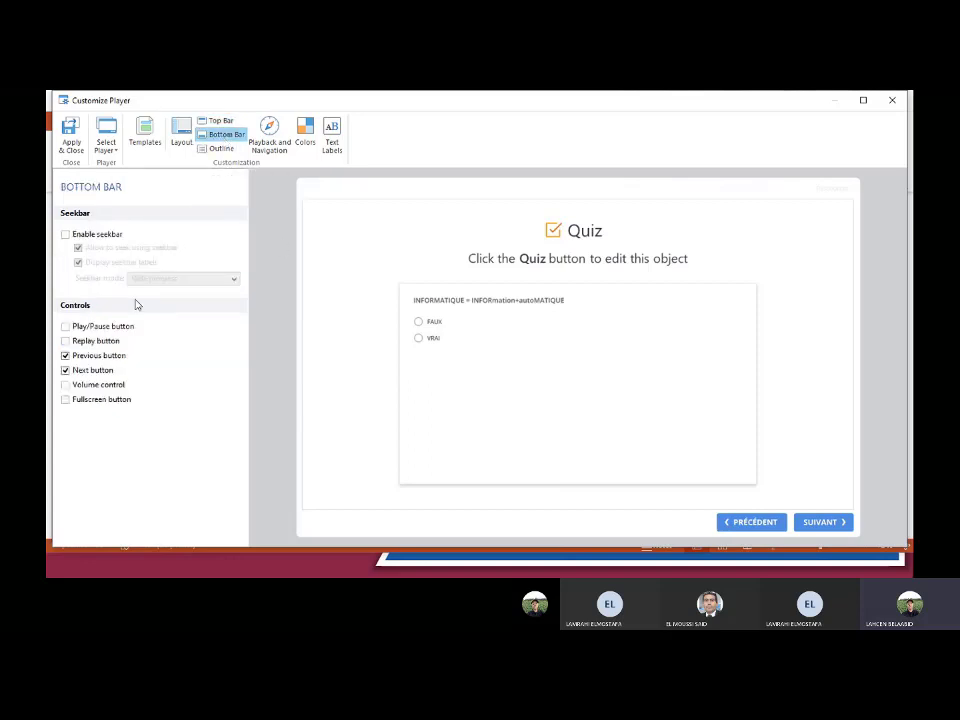
{"action": "left_click", "coordinate": [66, 236]}
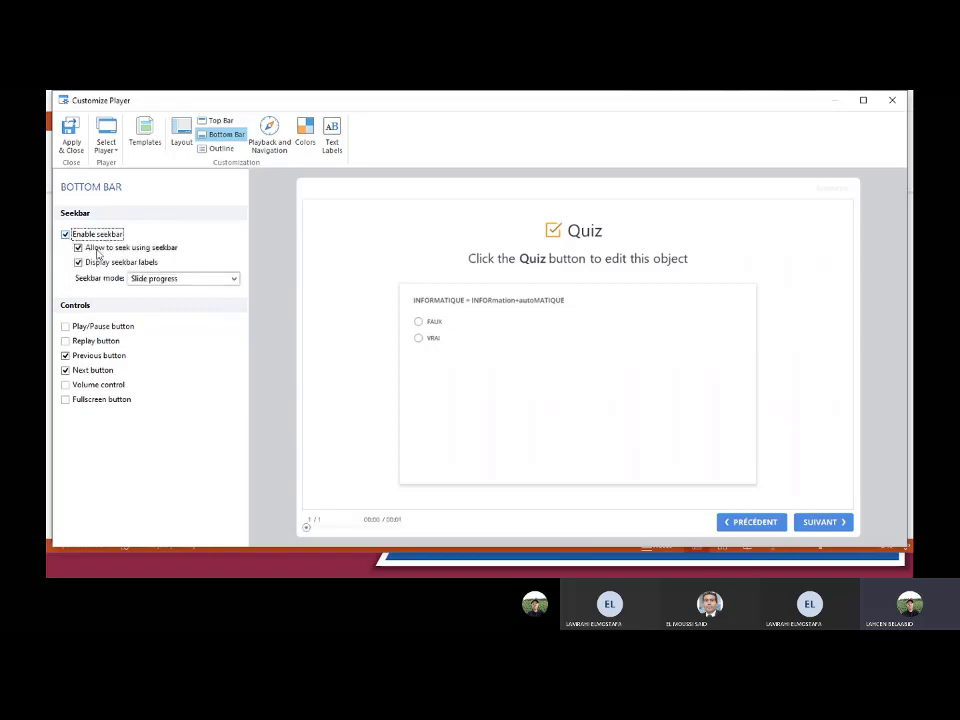
{"action": "left_click", "coordinate": [65, 327]}
{"action": "left_click", "coordinate": [65, 341]}
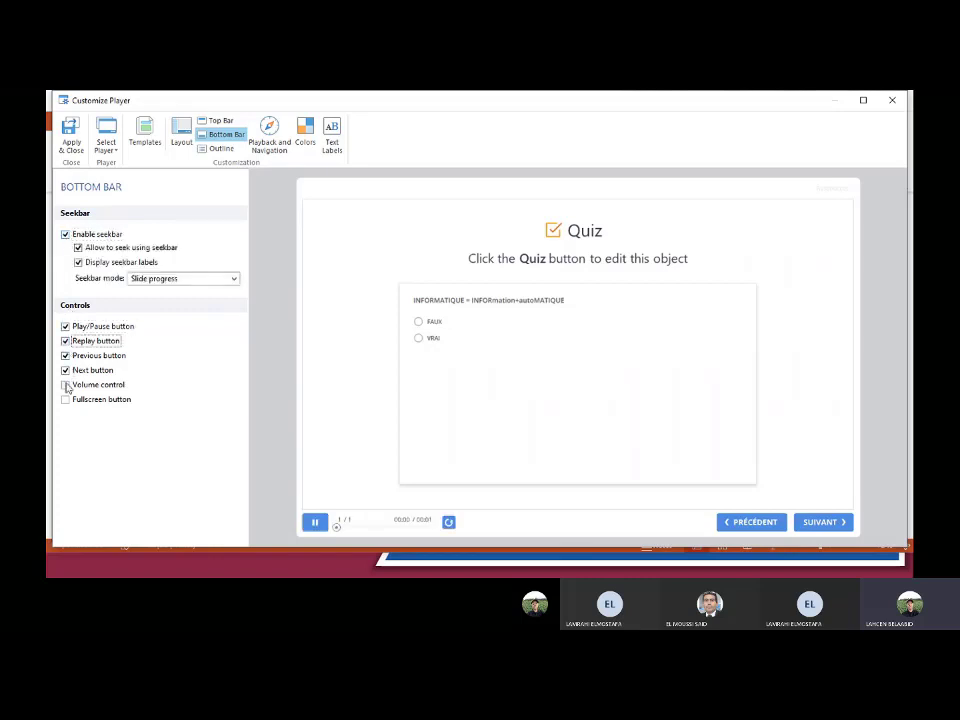
{"action": "left_click", "coordinate": [65, 384]}
{"action": "left_click", "coordinate": [65, 399]}
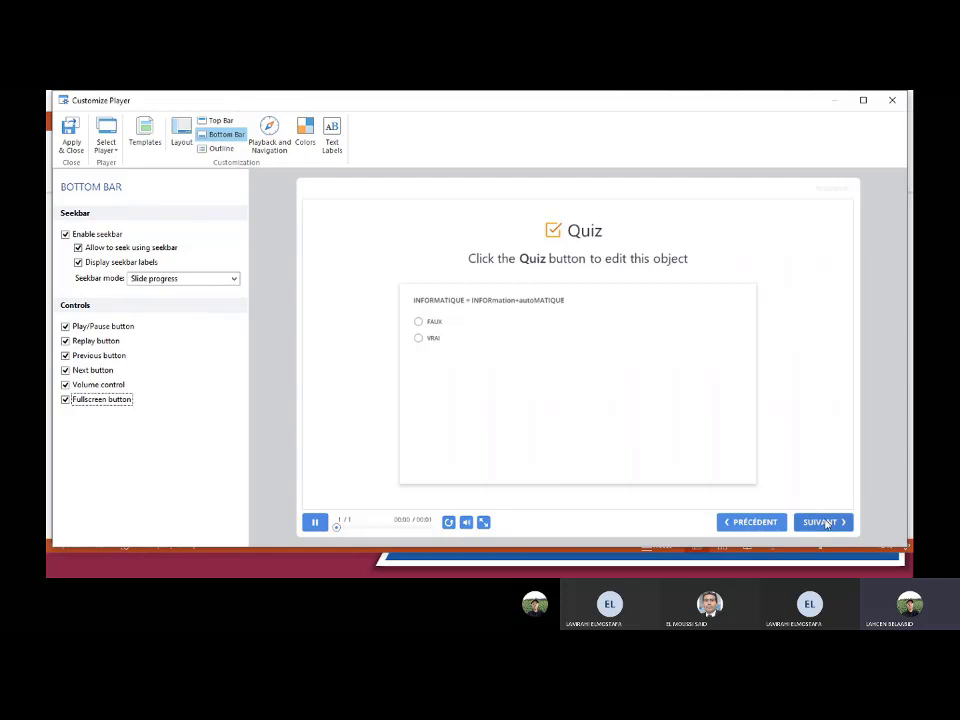
Disable the bottom bar's seekbar, play/pause, replay and volume controls, trying the previous and next buttons off and on again.
{"action": "left_click", "coordinate": [65, 234]}
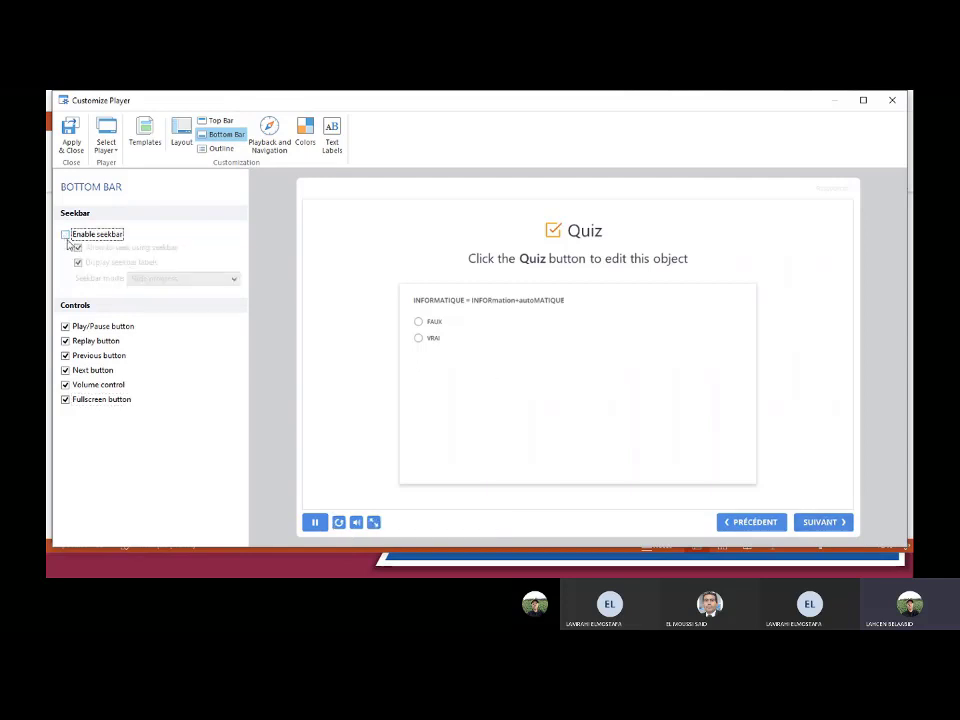
{"action": "left_click", "coordinate": [65, 326]}
{"action": "left_click", "coordinate": [65, 326]}
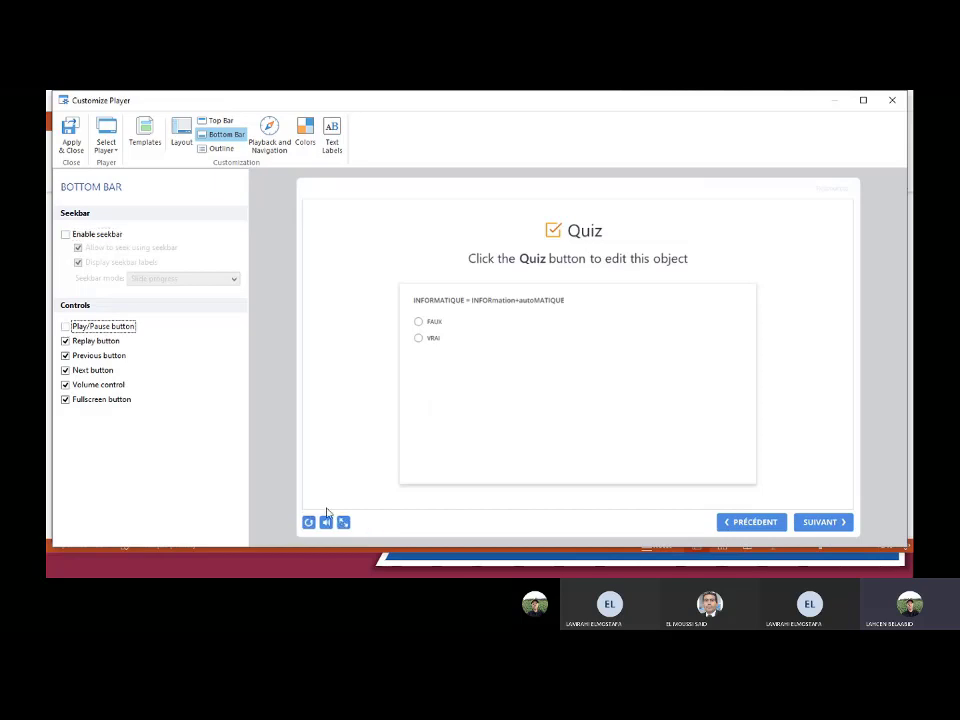
{"action": "left_click", "coordinate": [65, 341]}
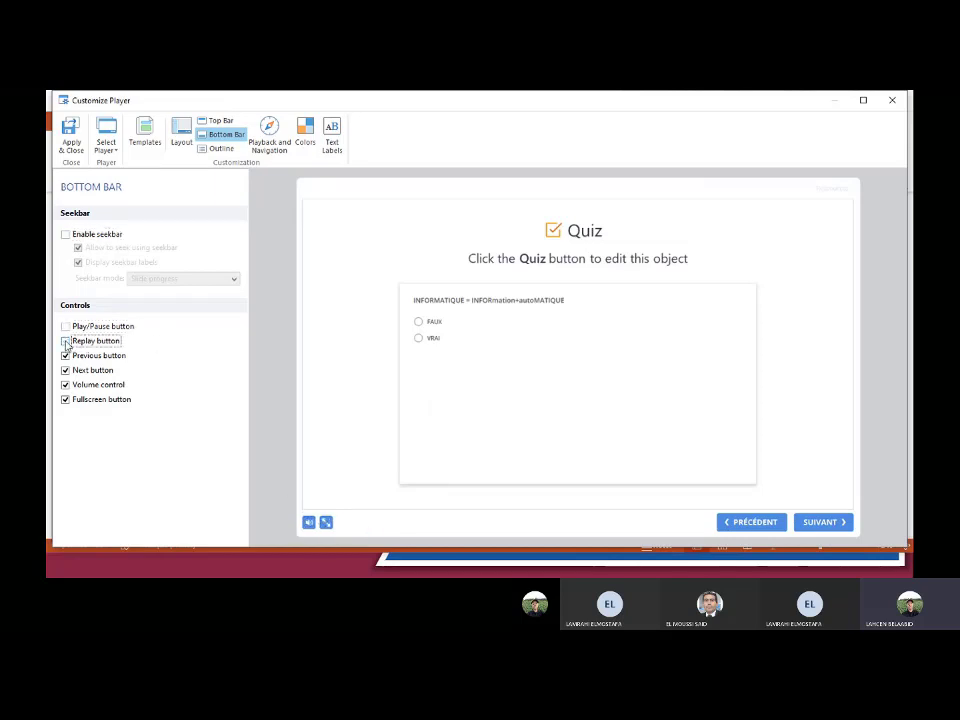
{"action": "left_click", "coordinate": [65, 356]}
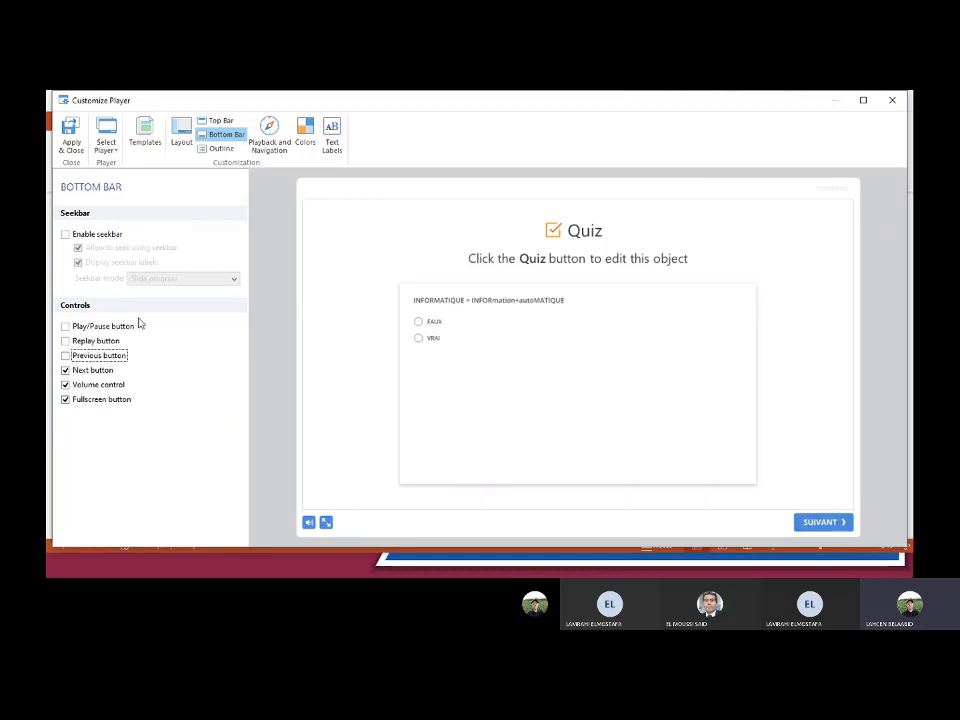
{"action": "left_click", "coordinate": [65, 356]}
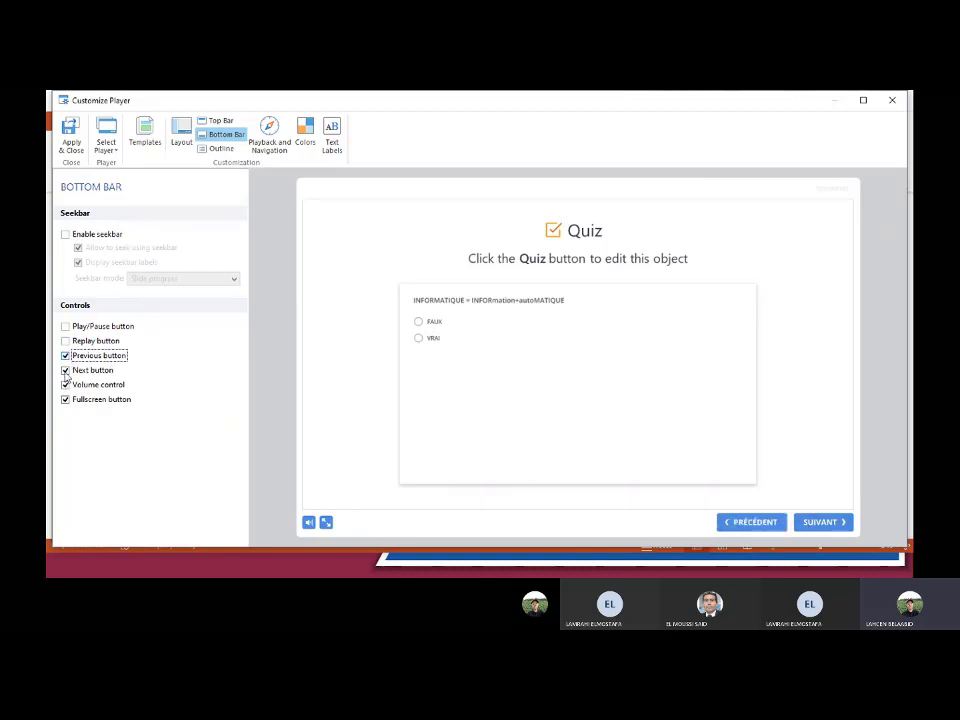
{"action": "left_click", "coordinate": [65, 370]}
{"action": "left_click", "coordinate": [65, 370]}
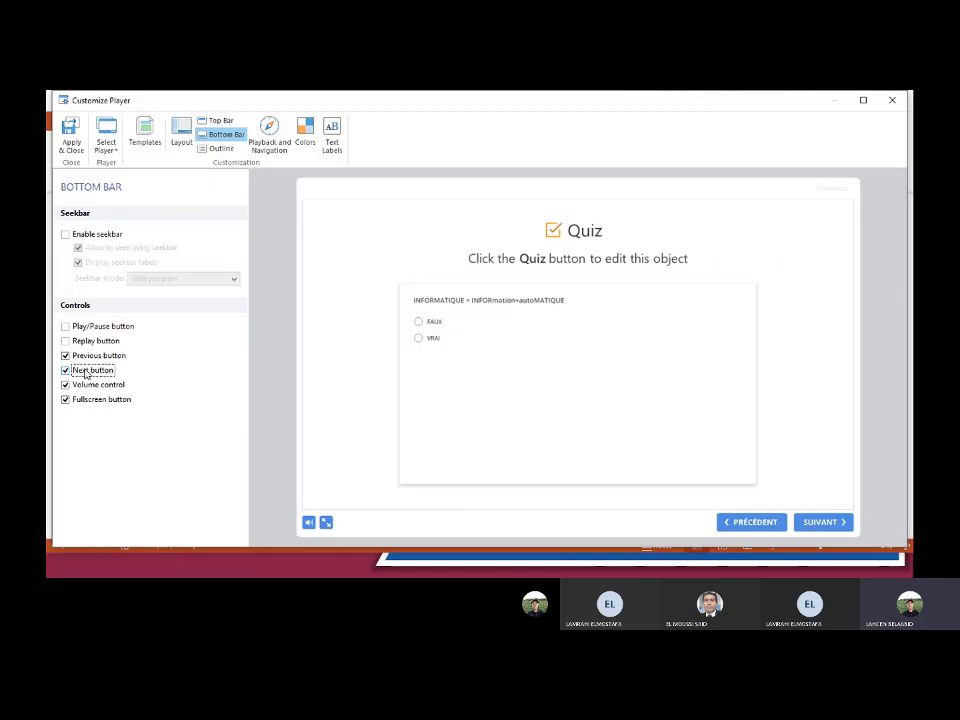
{"action": "left_click", "coordinate": [65, 385]}
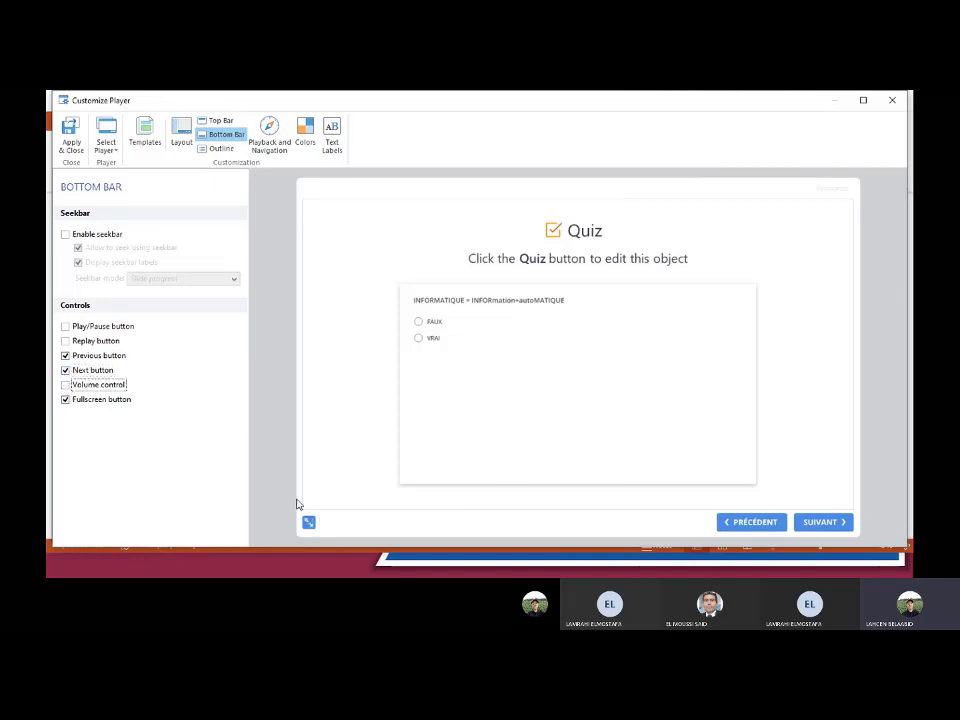
Disable the bottom bar's fullscreen button and apply the course player customization.
{"action": "left_click", "coordinate": [65, 400]}
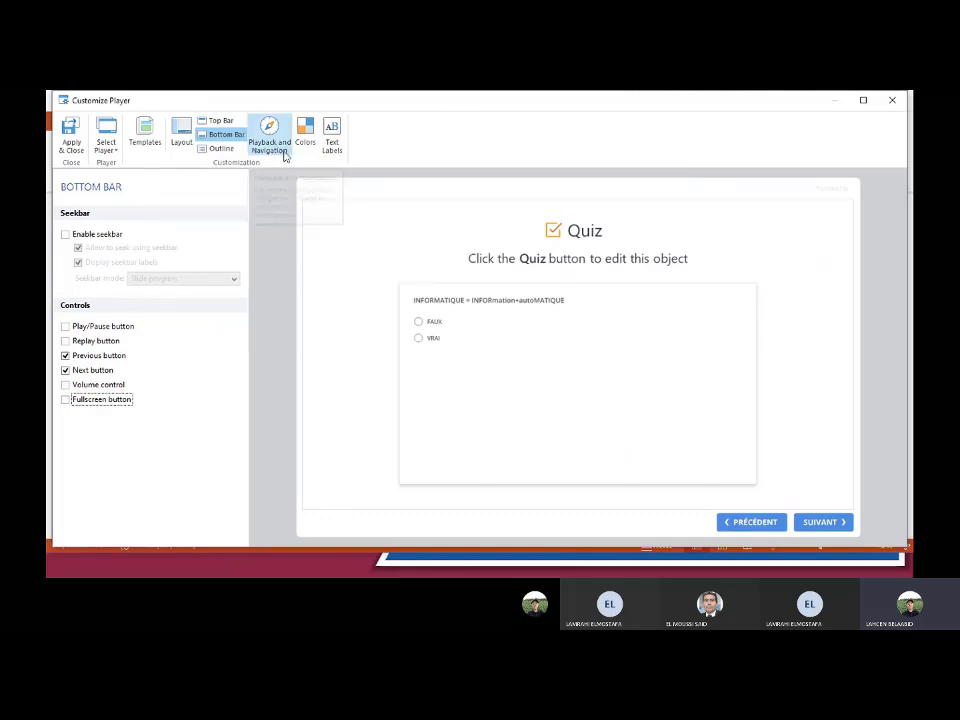
{"action": "left_click", "coordinate": [71, 139]}
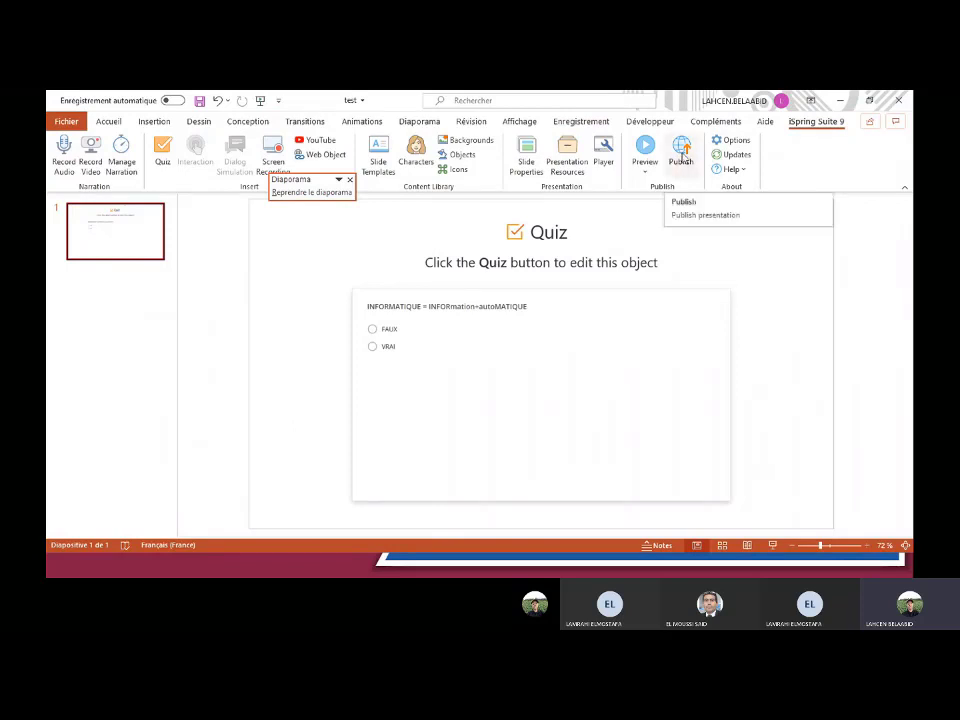
Start publishing the presentation to the computer and set the desktop (Bureau) as the destination folder.
{"action": "left_click", "coordinate": [683, 158]}
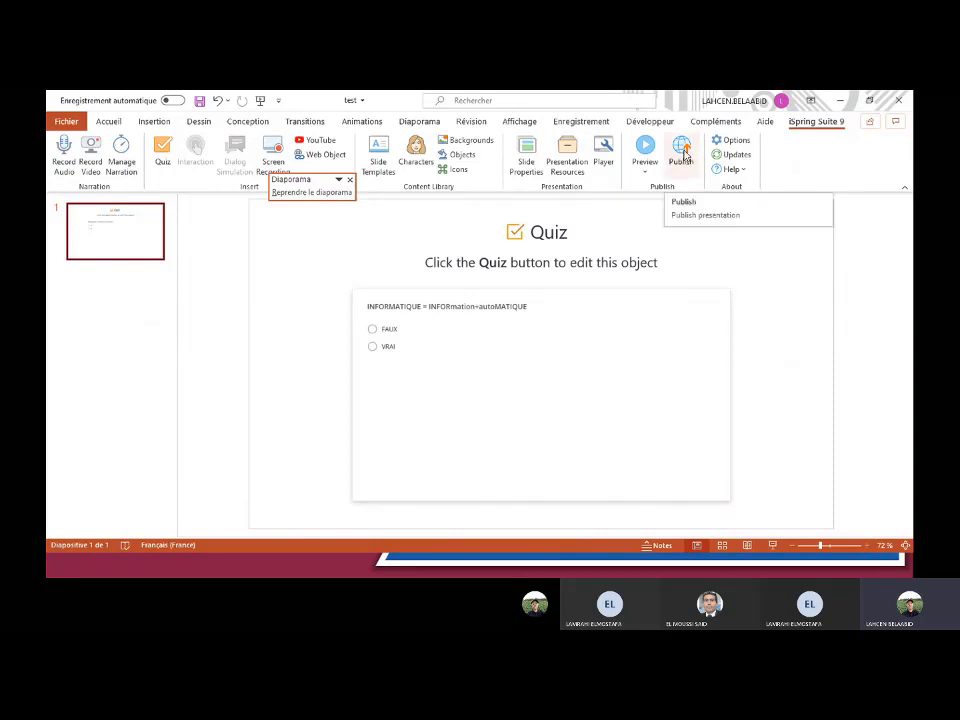
{"action": "left_click", "coordinate": [684, 153]}
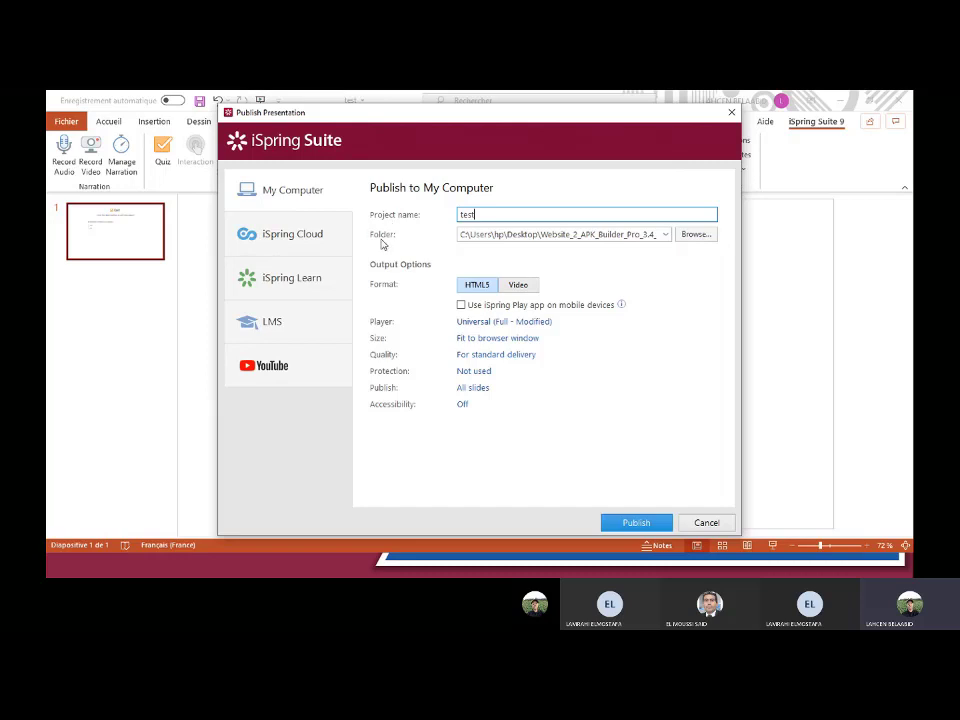
{"action": "left_click", "coordinate": [690, 236]}
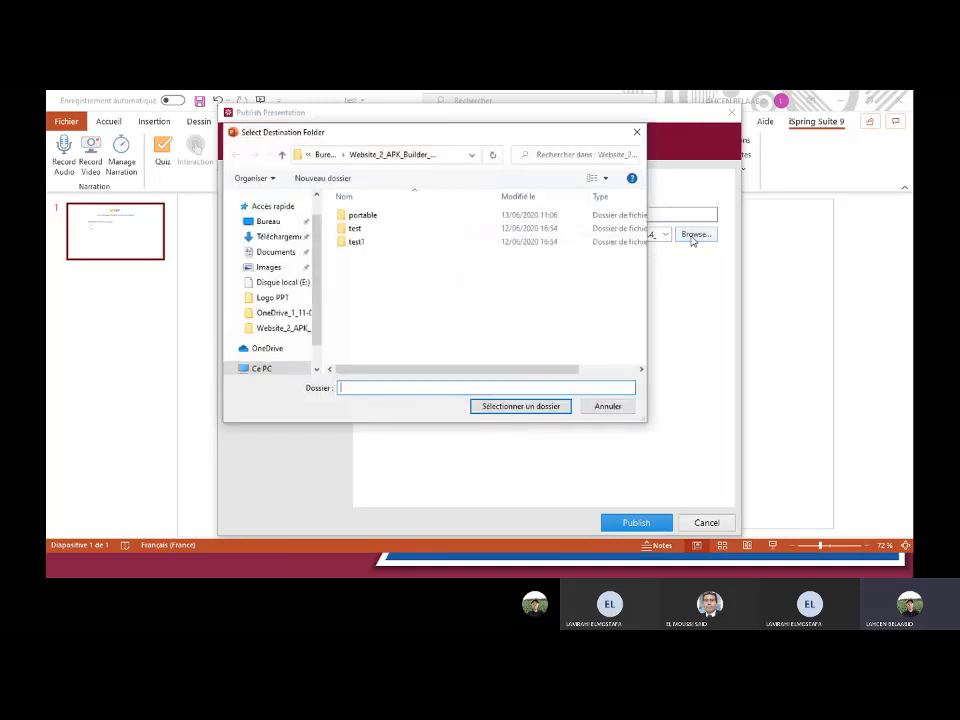
{"action": "left_click", "coordinate": [268, 221]}
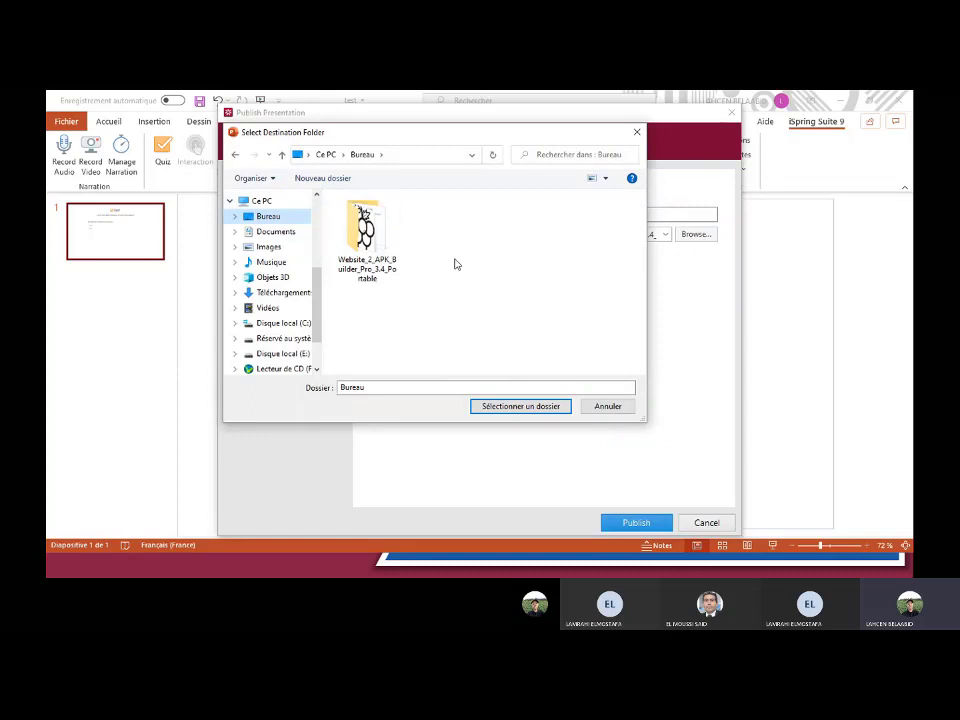
{"action": "left_click", "coordinate": [380, 389]}
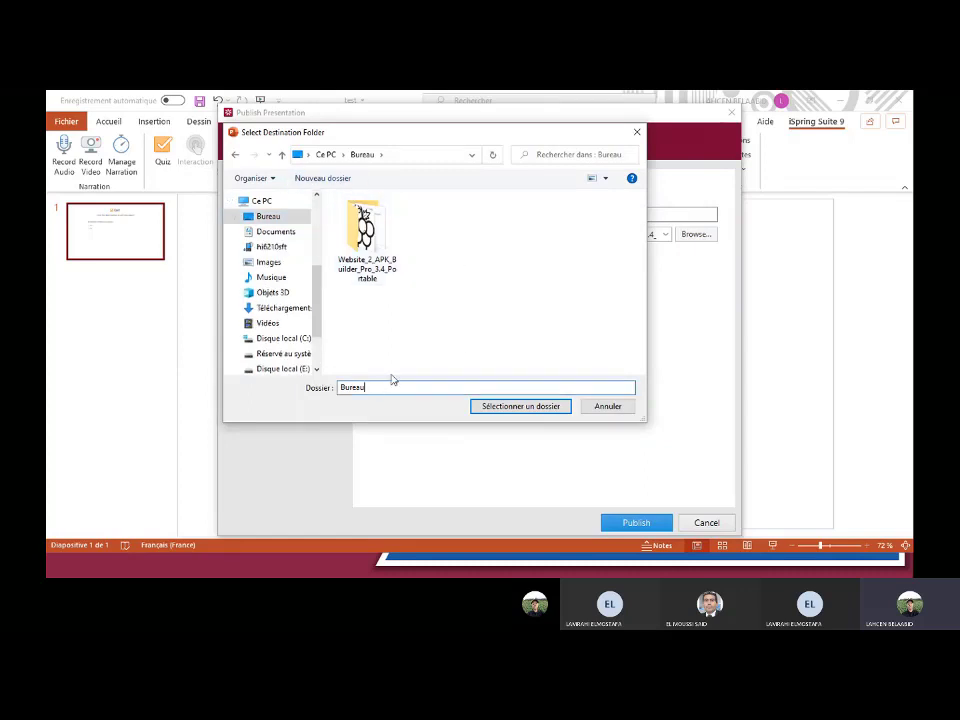
{"action": "left_click", "coordinate": [520, 407]}
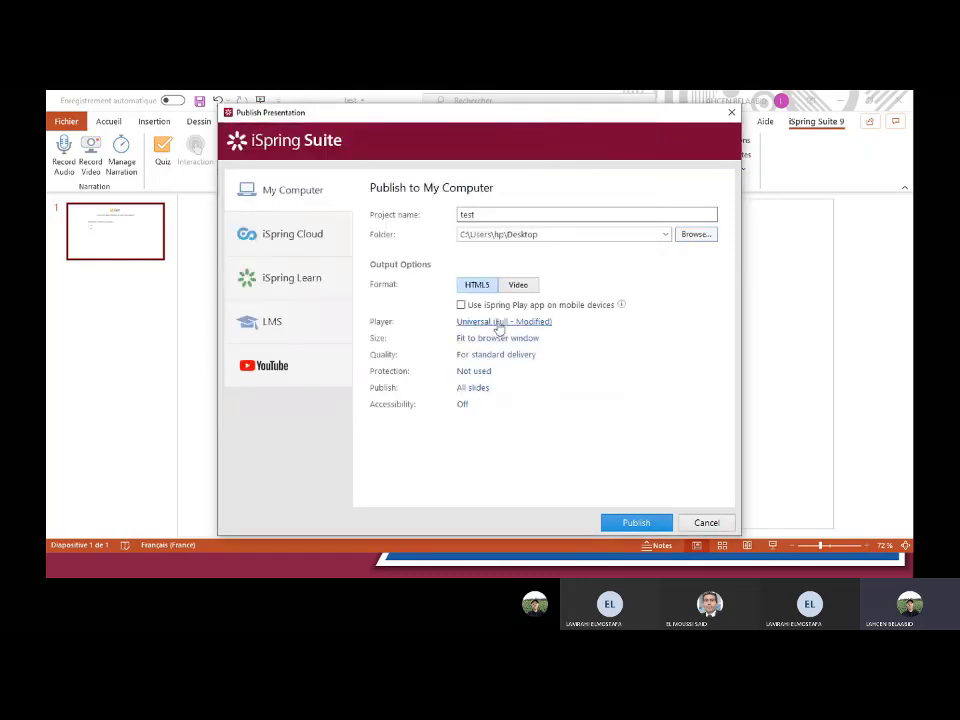
Review the Universal player's layout settings from the publishing options and return to them.
{"action": "mouse_move", "coordinate": [493, 328]}
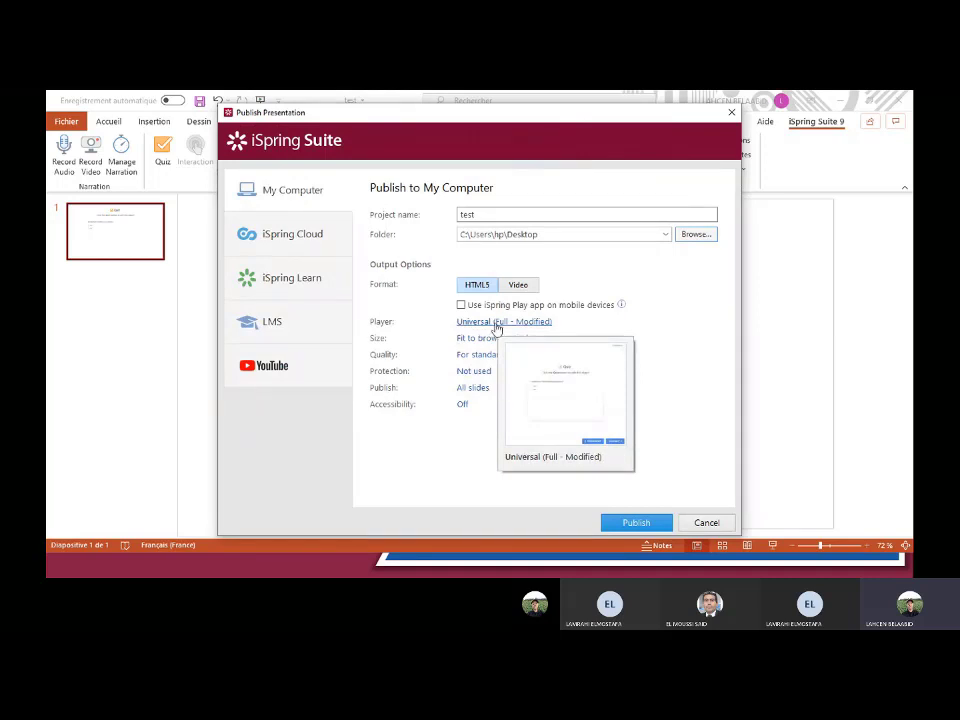
{"action": "left_click", "coordinate": [497, 325]}
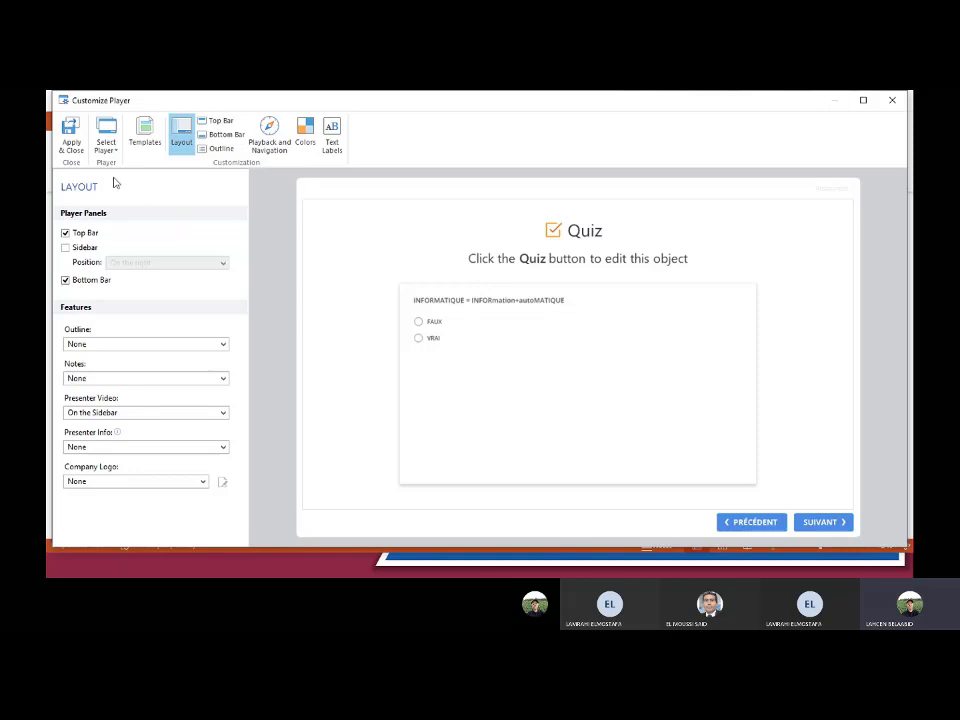
{"action": "left_click", "coordinate": [72, 143]}
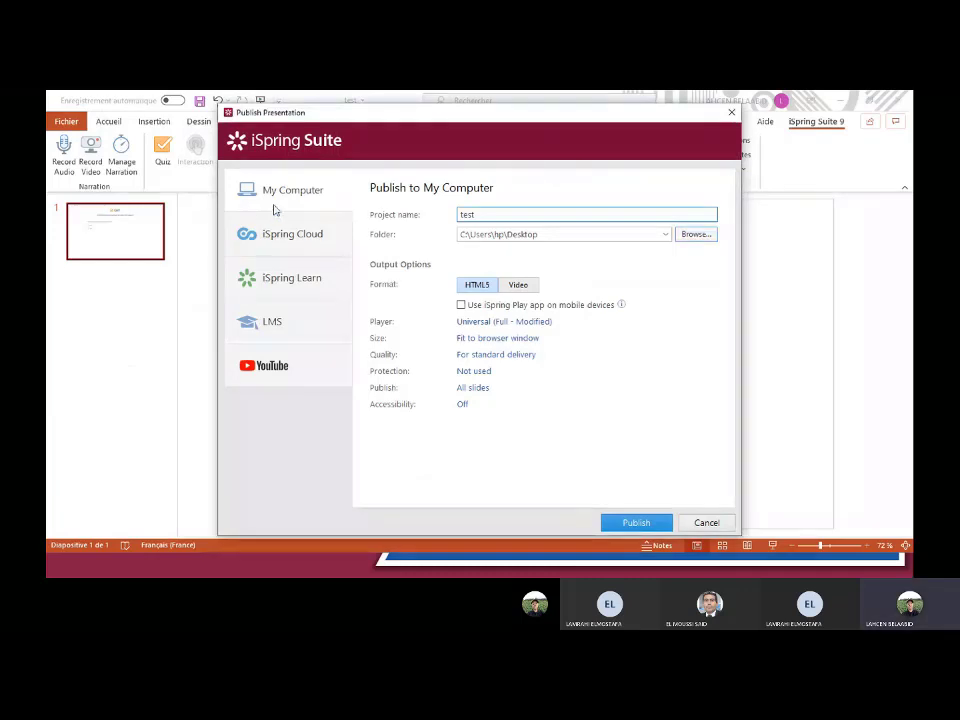
Try the original slide size, set the course back to fit the browser window, and publish the project as HTML5.
{"action": "left_click", "coordinate": [493, 340]}
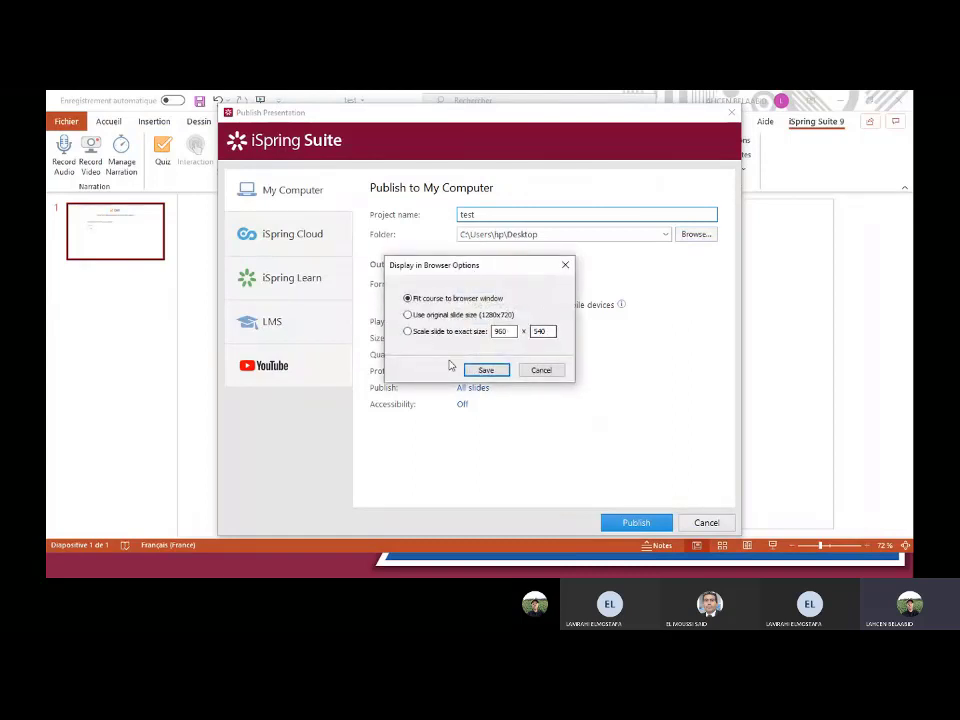
{"action": "left_click", "coordinate": [420, 318]}
{"action": "left_click", "coordinate": [408, 298]}
{"action": "left_click", "coordinate": [489, 371]}
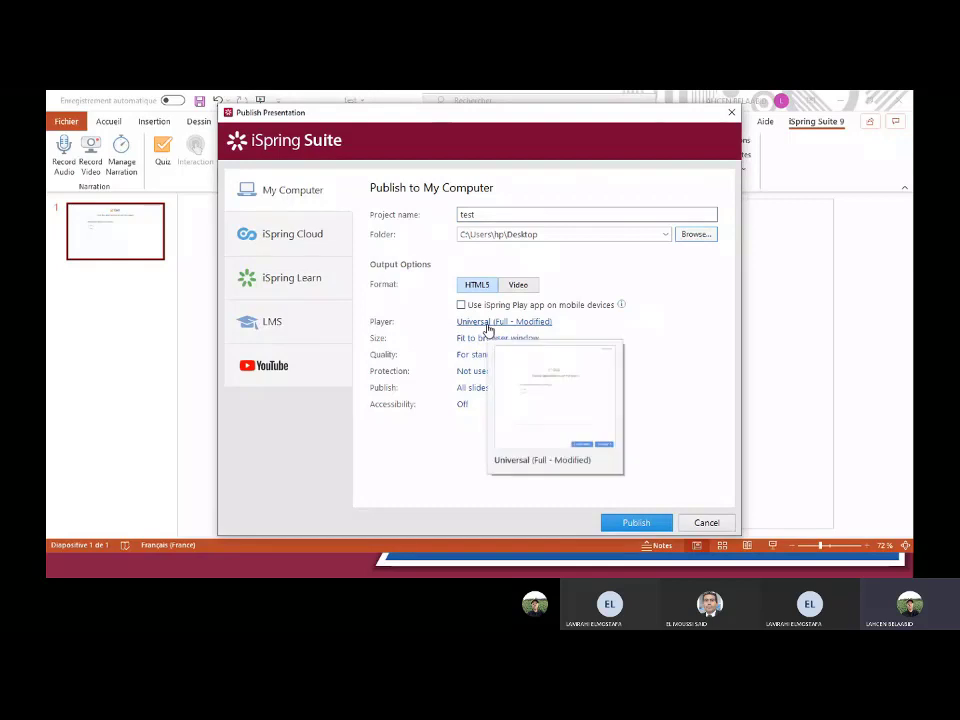
{"action": "left_click", "coordinate": [637, 522]}
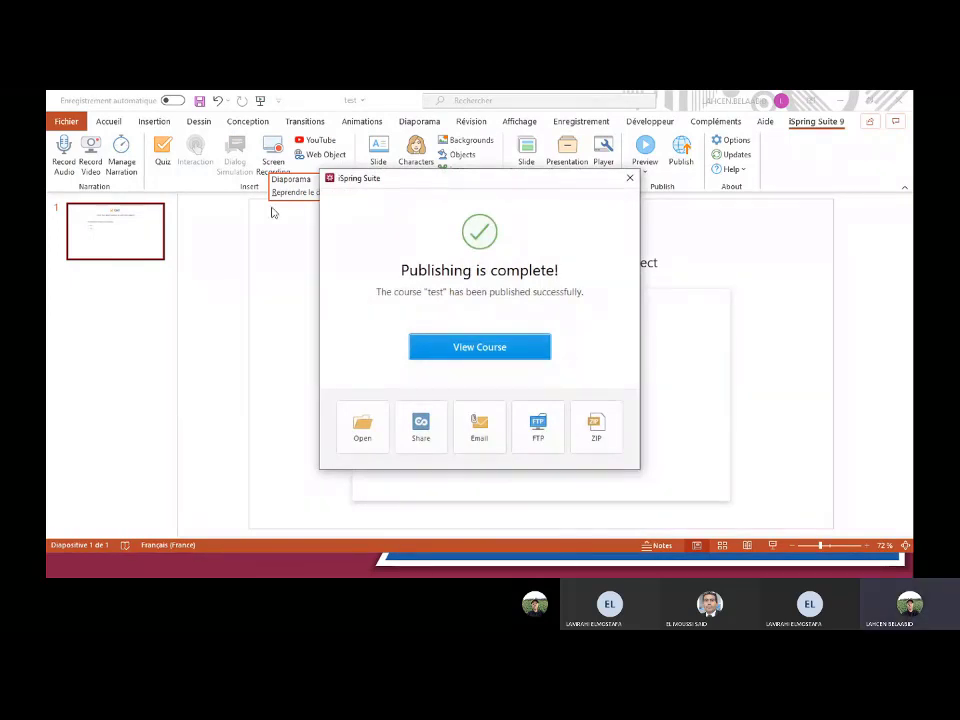
Dismiss the publishing message and move the test (Published) folder to an empty area of the desktop.
{"action": "left_click", "coordinate": [630, 177]}
{"action": "key", "text": "super+d"}
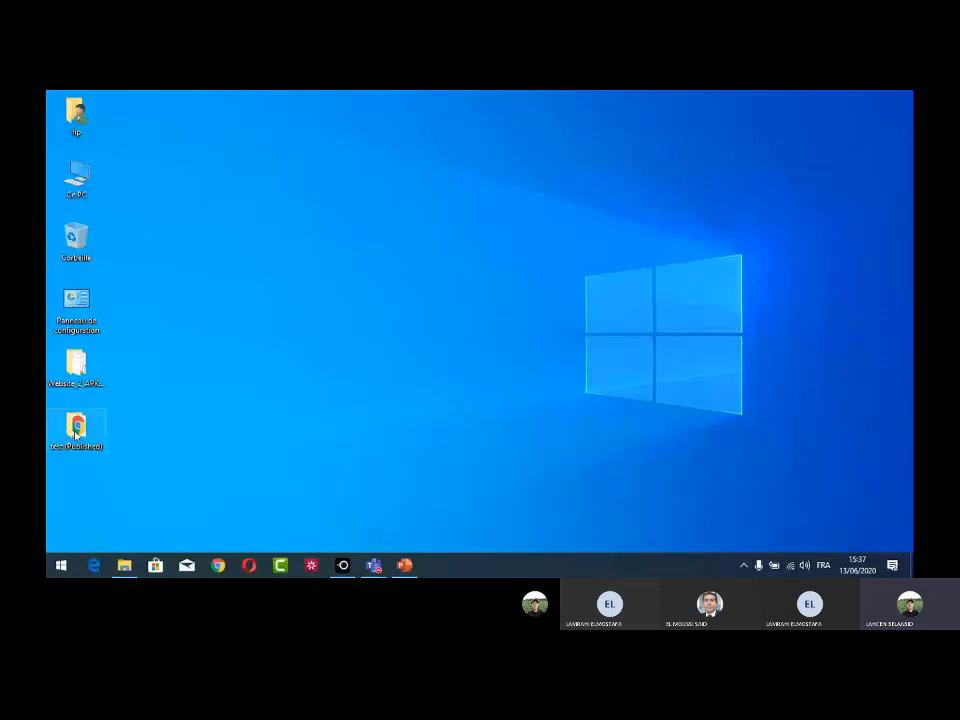
{"action": "left_click_drag", "start_coordinate": [75, 432], "coordinate": [615, 172]}
{"action": "left_click", "coordinate": [585, 223]}
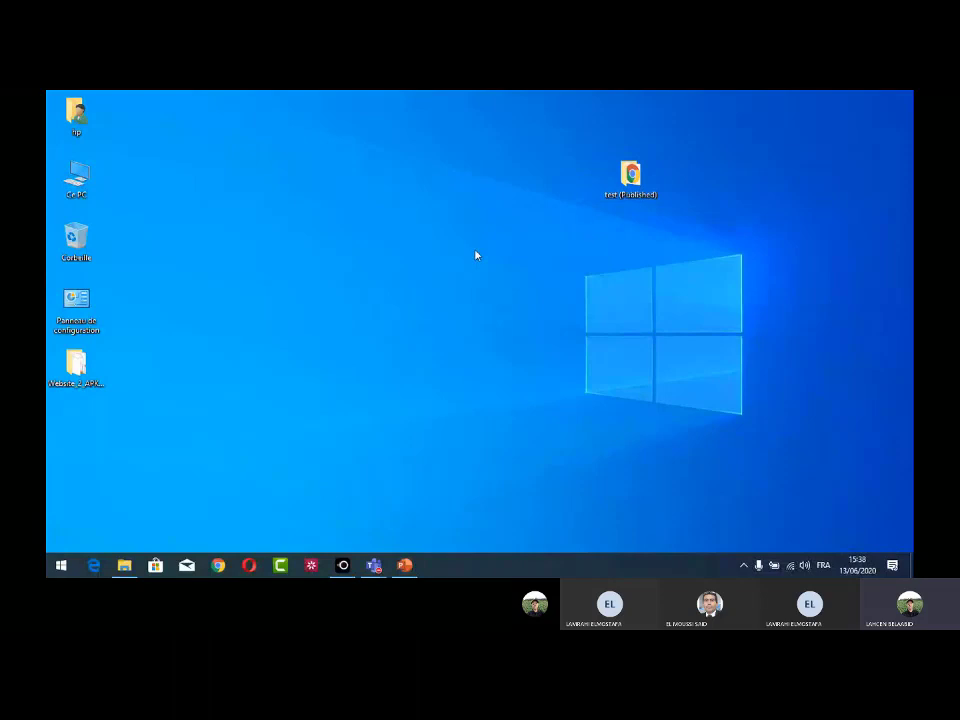
Test the published course by opening its index file and submitting VRAI as the answer, and close the browser and folder windows.
{"action": "double_click", "coordinate": [632, 180]}
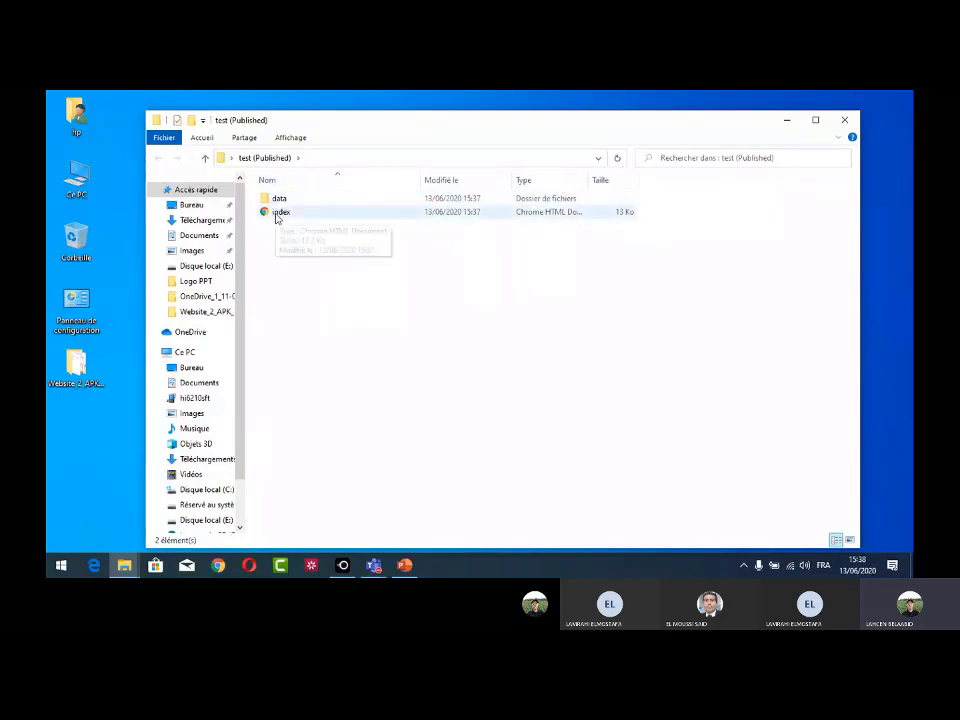
{"action": "double_click", "coordinate": [277, 217]}
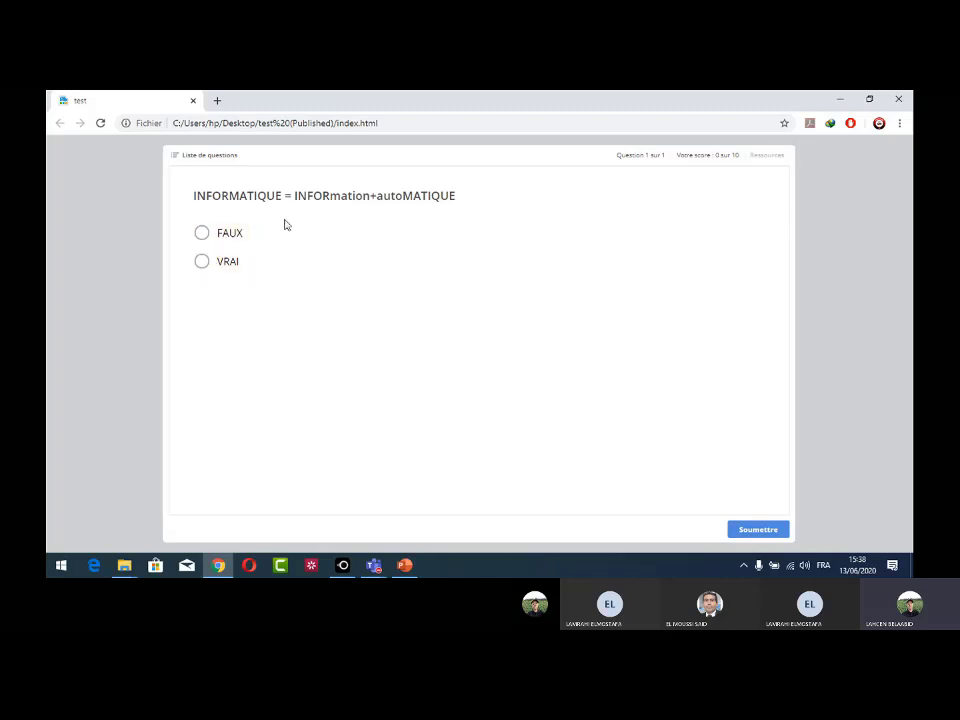
{"action": "left_click", "coordinate": [205, 265]}
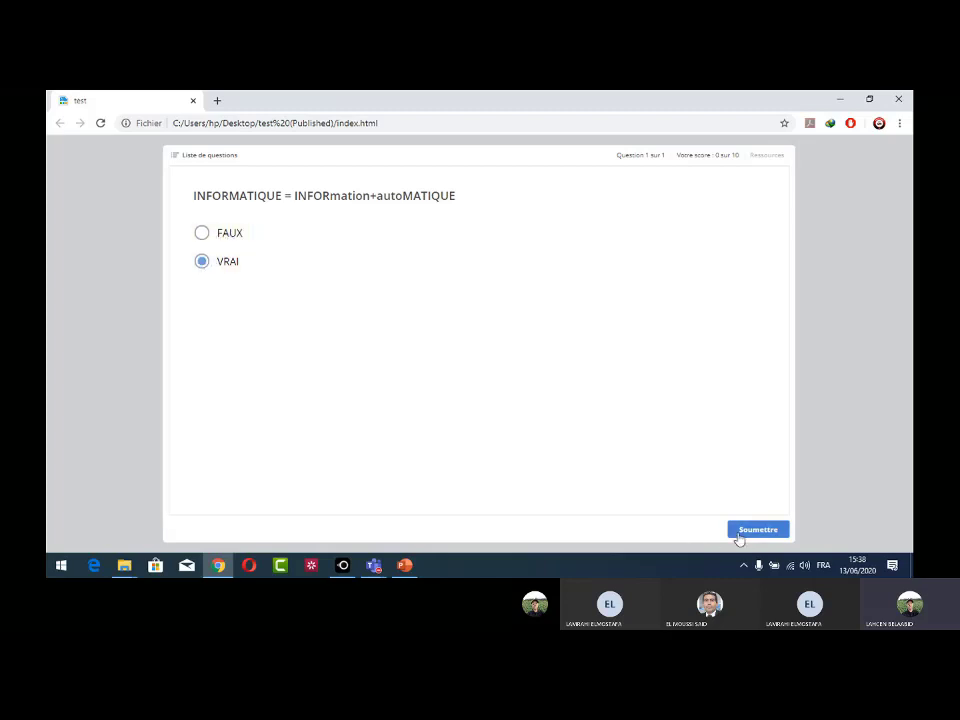
{"action": "left_click", "coordinate": [739, 538]}
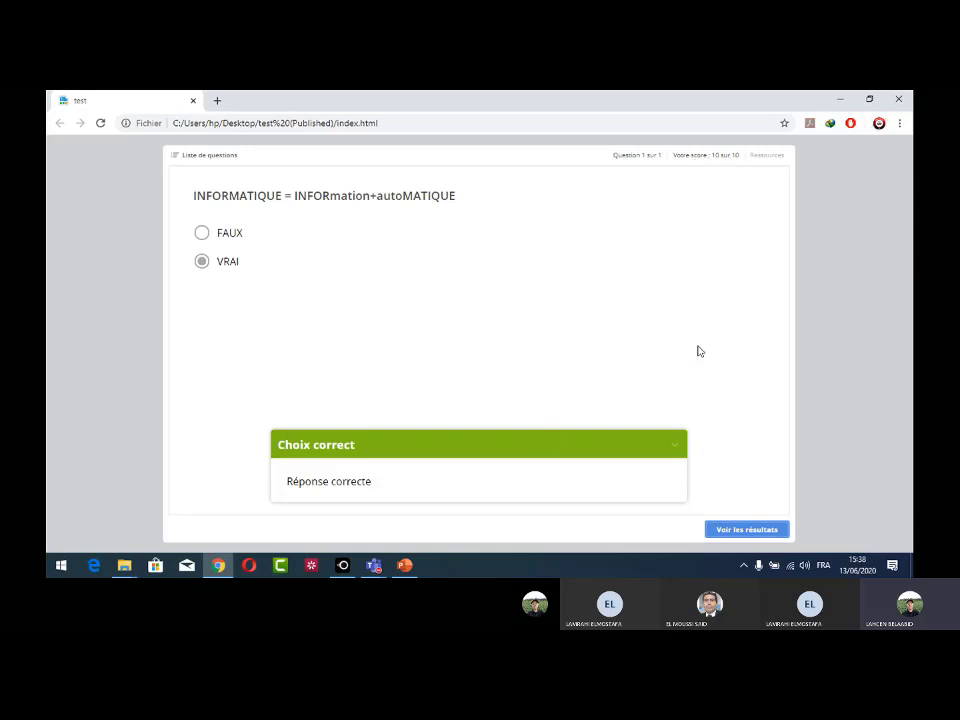
{"action": "left_click", "coordinate": [900, 102]}
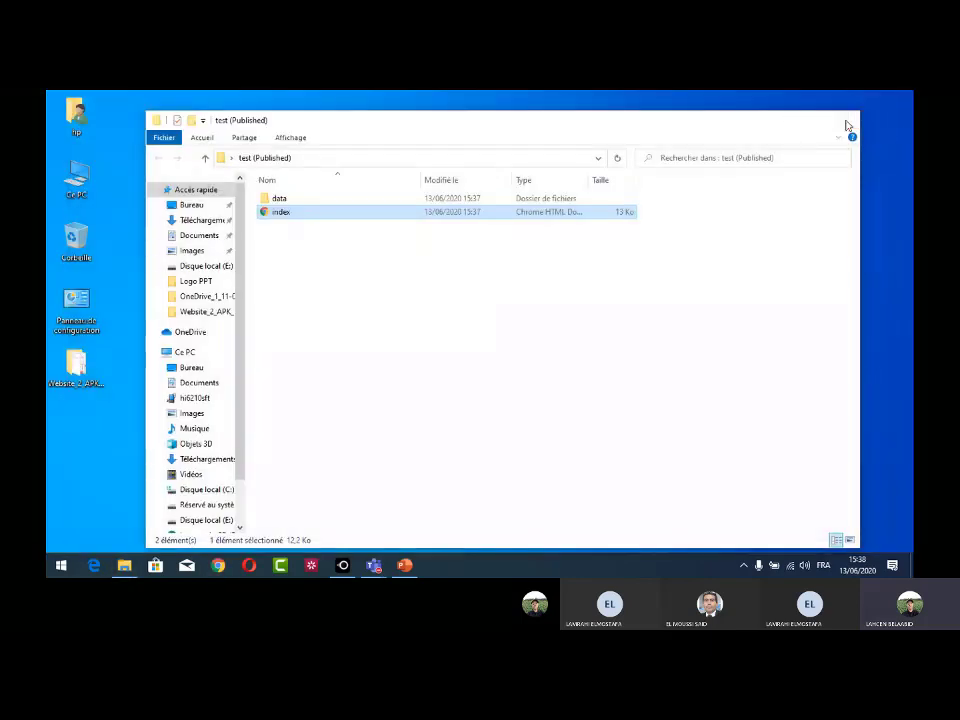
{"action": "left_click", "coordinate": [847, 124]}
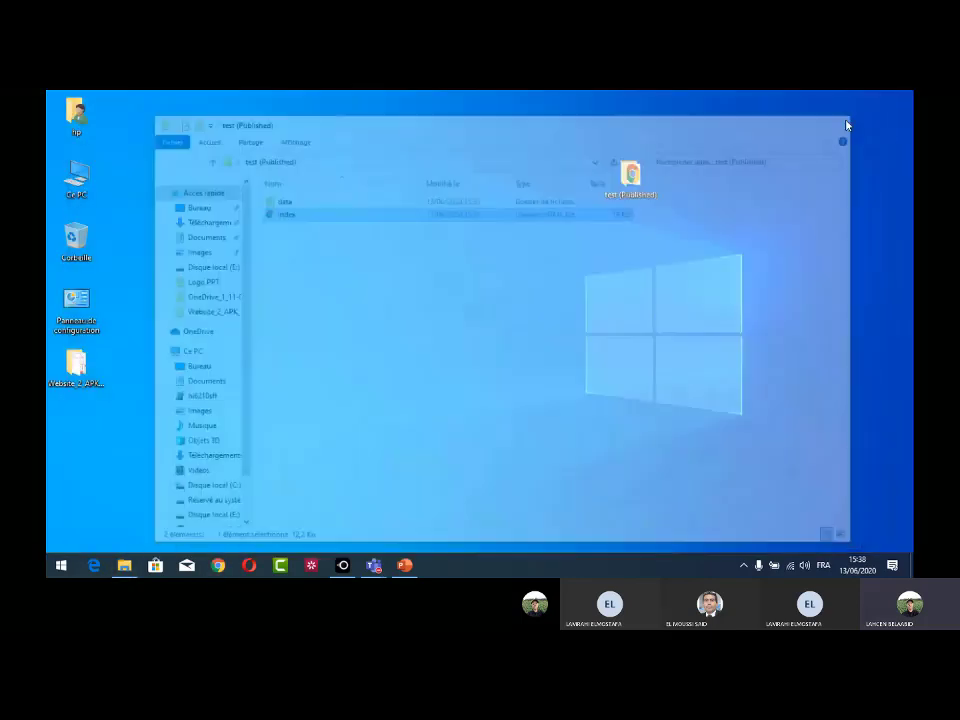
Launch Website 2 APK Builder Pro v3.4 from its desktop folder and enter inspring as the app title.
{"action": "left_click", "coordinate": [79, 368]}
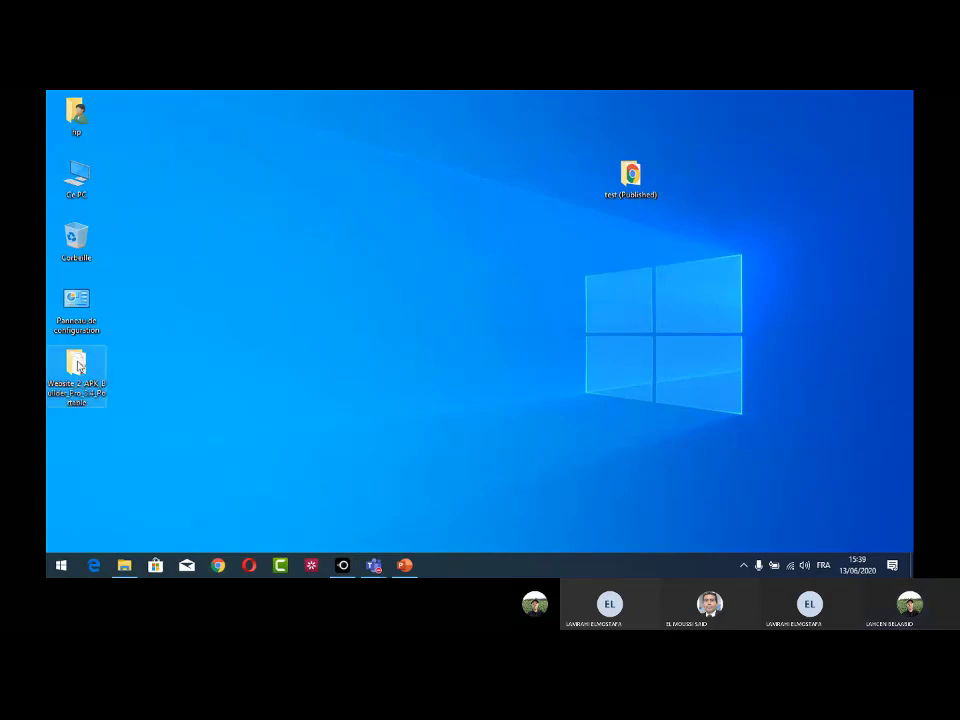
{"action": "double_click", "coordinate": [79, 368]}
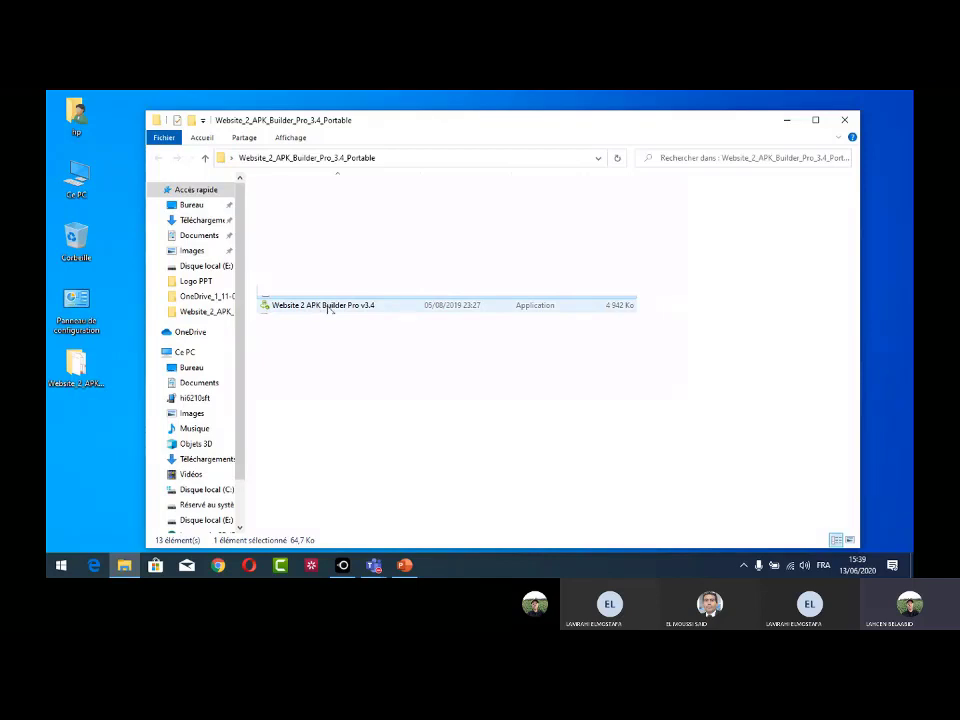
{"action": "double_click", "coordinate": [329, 307]}
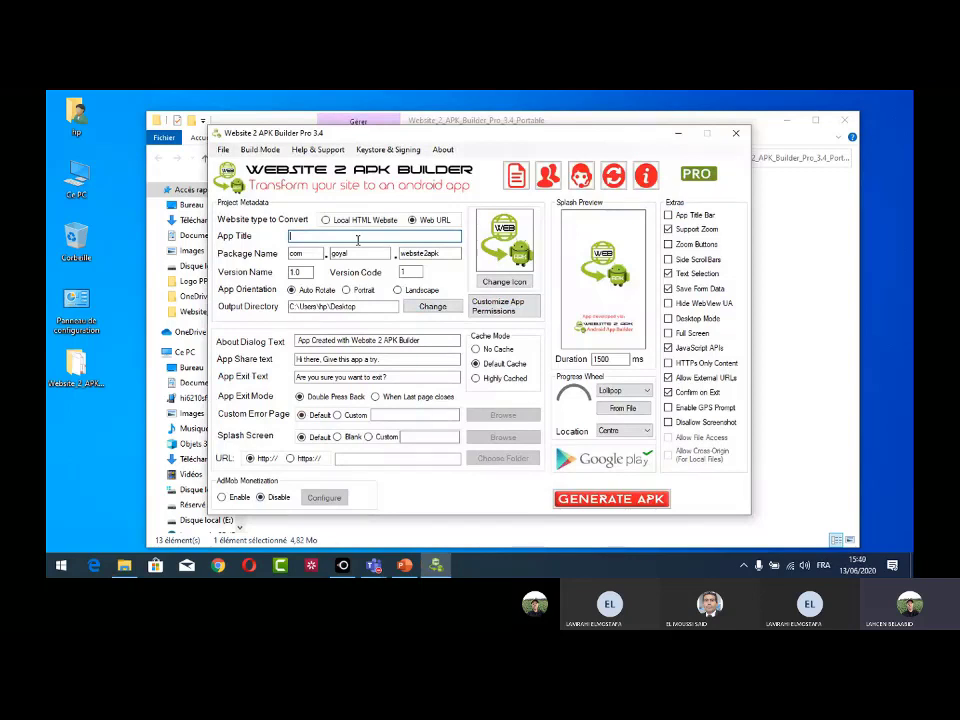
{"action": "type", "text": "inspiring"}
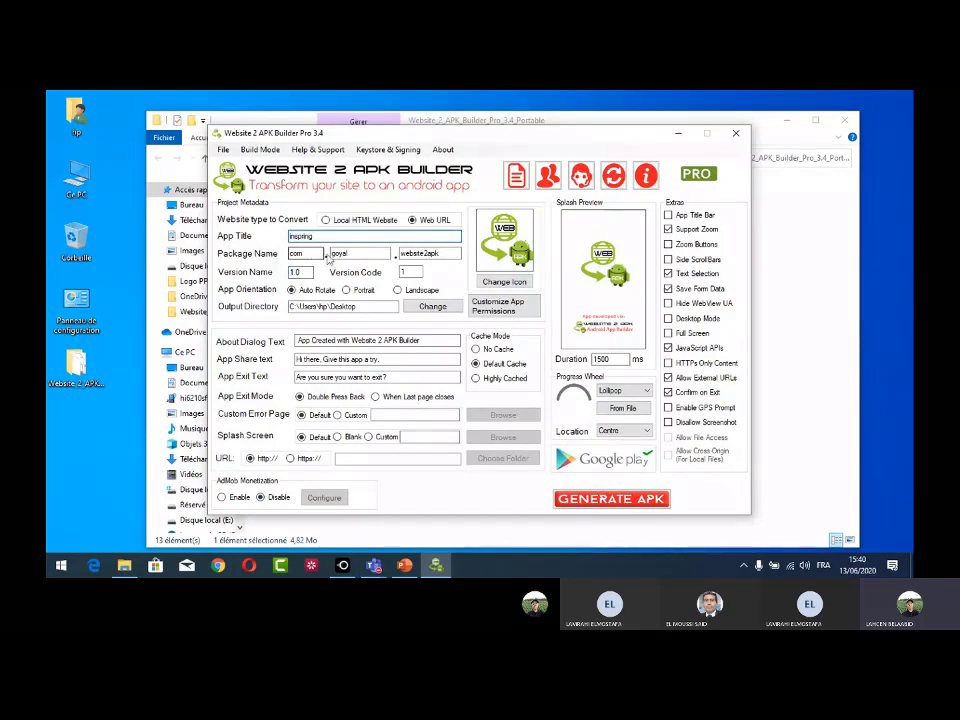
Replace the second and third parts of the app's package name with the author's surname and first name.
{"action": "left_click", "coordinate": [350, 253]}
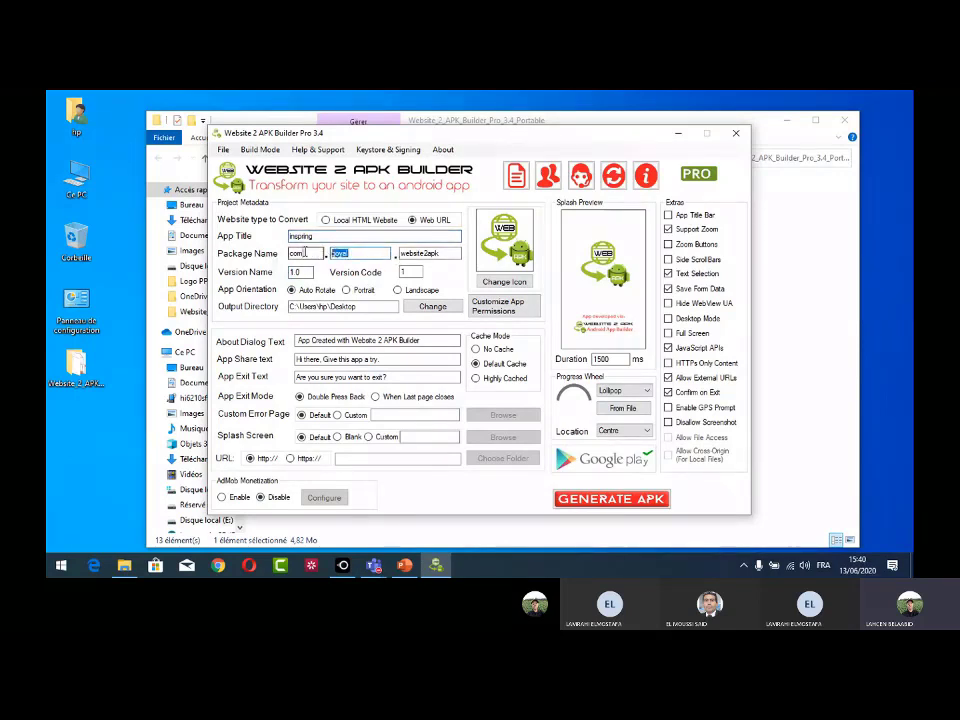
{"action": "double_click", "coordinate": [318, 253]}
{"action": "double_click", "coordinate": [356, 255]}
{"action": "left_click", "coordinate": [307, 253]}
{"action": "left_click", "coordinate": [384, 253]}
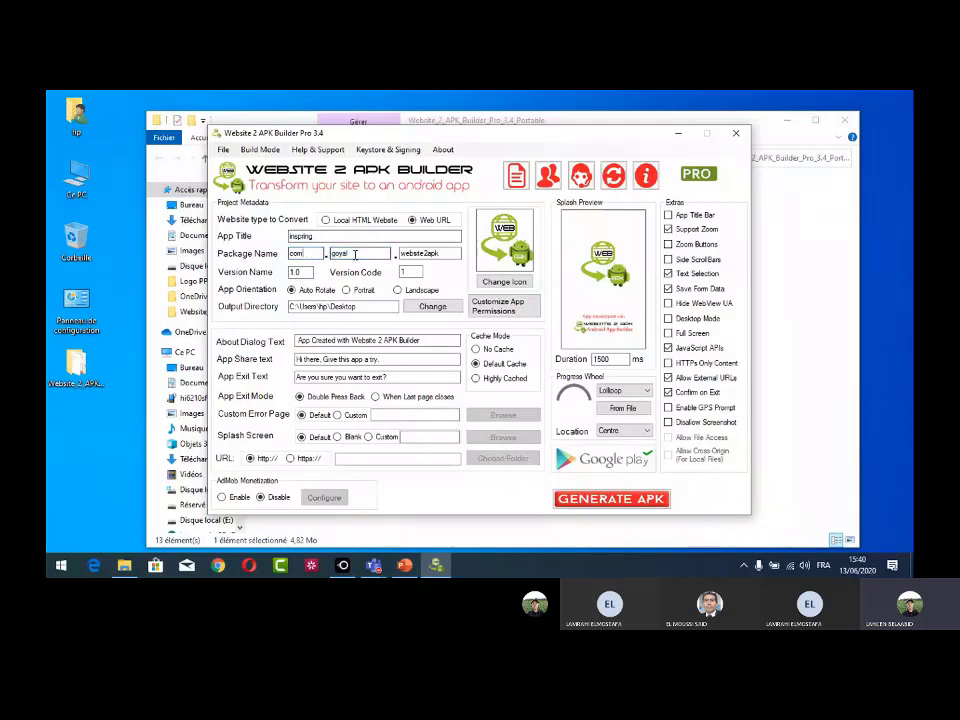
{"action": "left_click", "coordinate": [446, 253]}
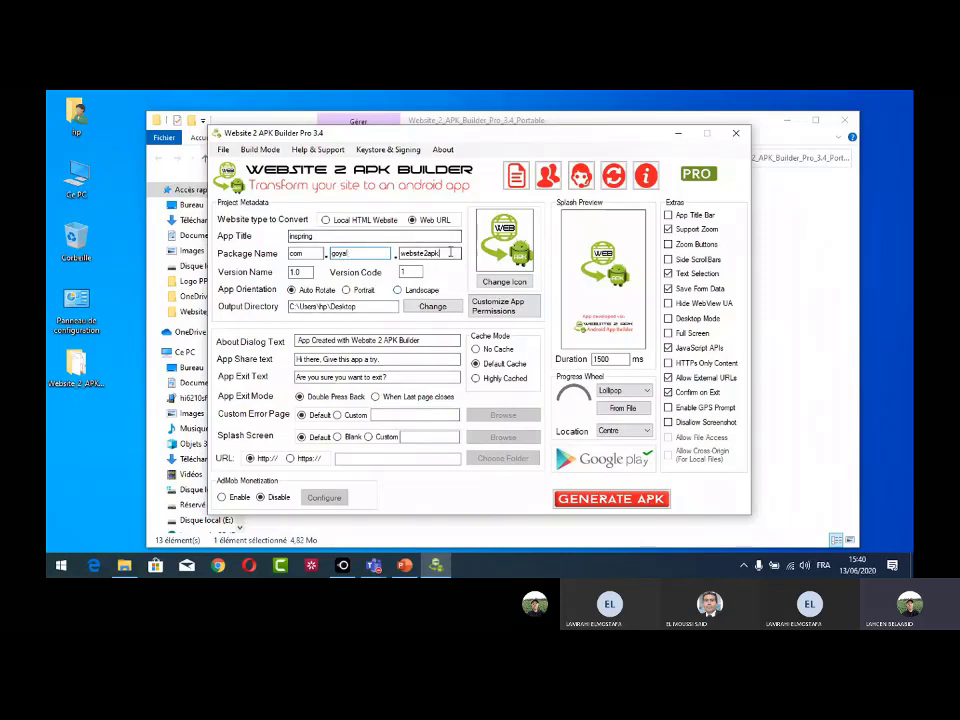
{"action": "double_click", "coordinate": [377, 253]}
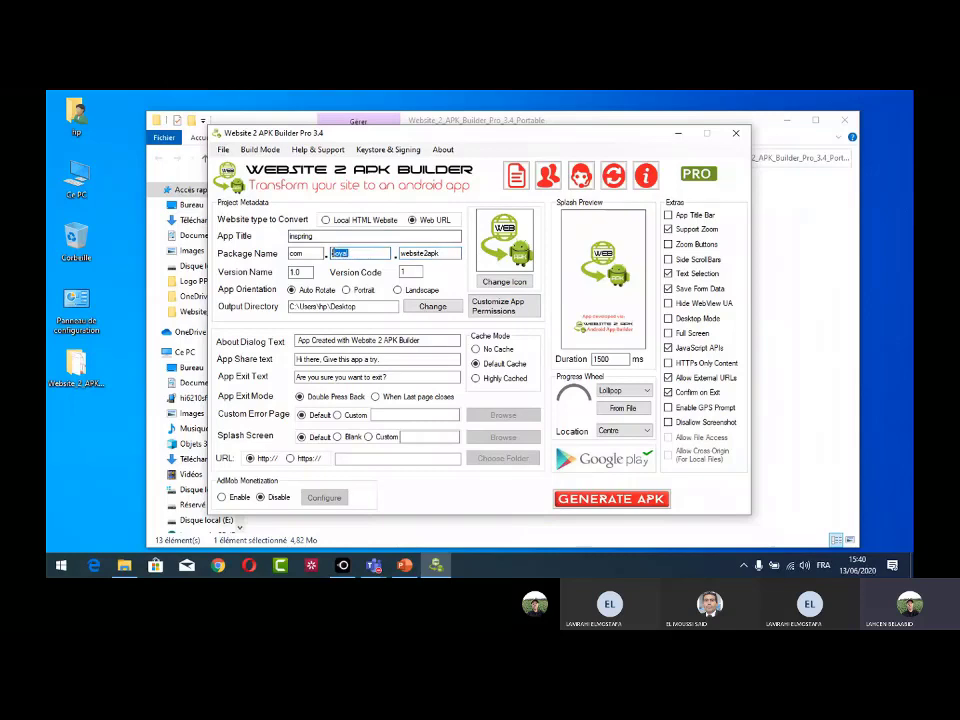
{"action": "type", "text": "belabid"}
{"action": "double_click", "coordinate": [392, 254]}
{"action": "type", "text": "lehcen"}
{"action": "key", "text": "Tab"}
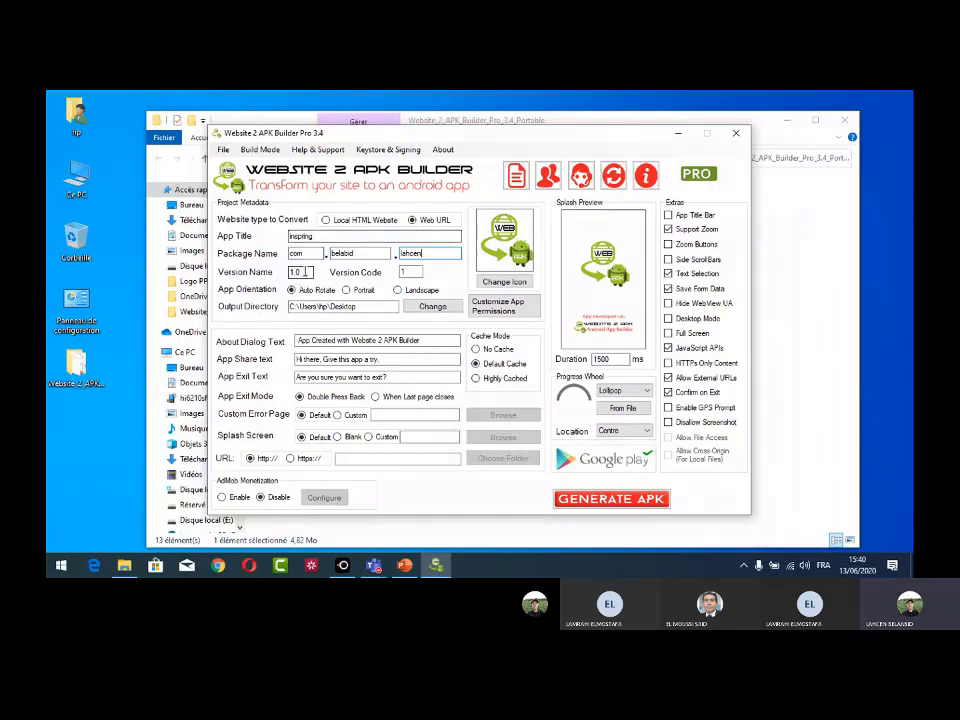
Set the app orientation to Landscape and use the الوغو PNG image as the app icon.
{"action": "left_click", "coordinate": [303, 272]}
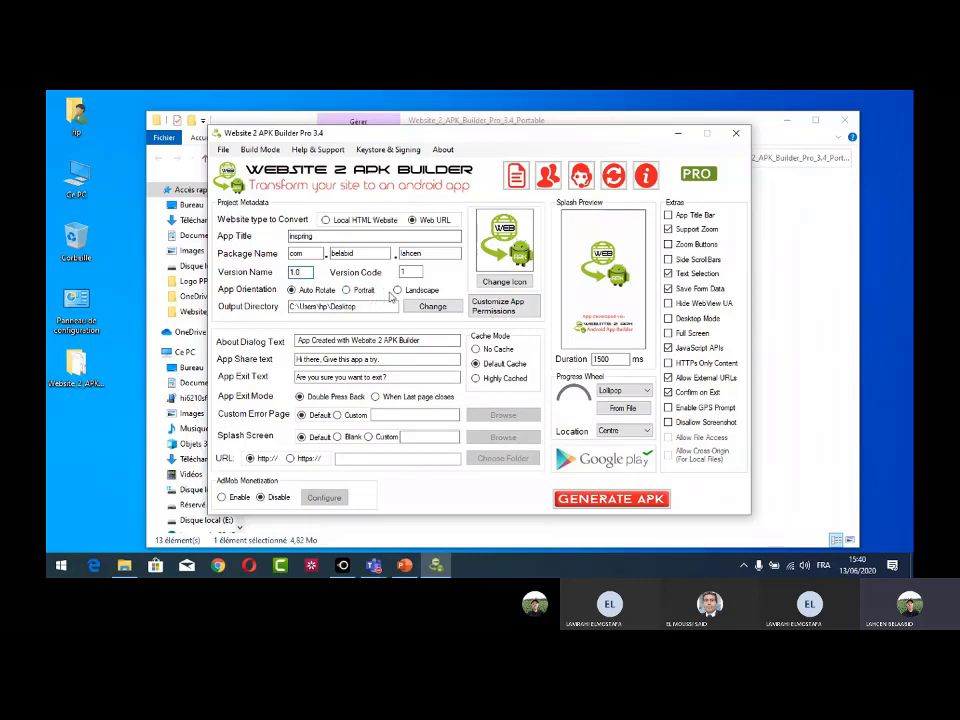
{"action": "left_click", "coordinate": [398, 291]}
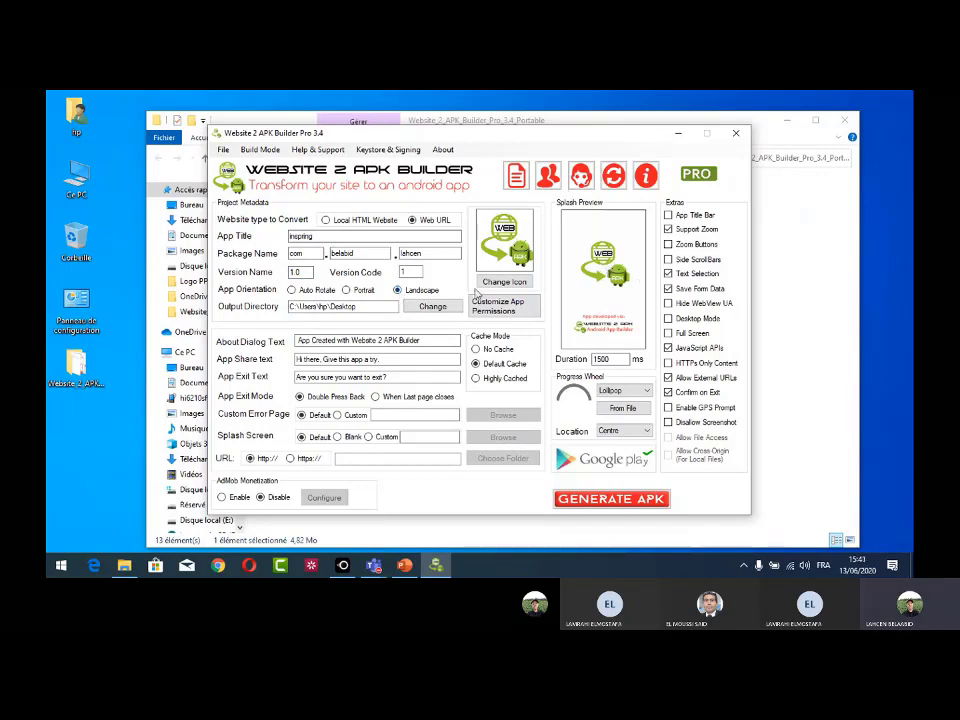
{"action": "left_click", "coordinate": [510, 284]}
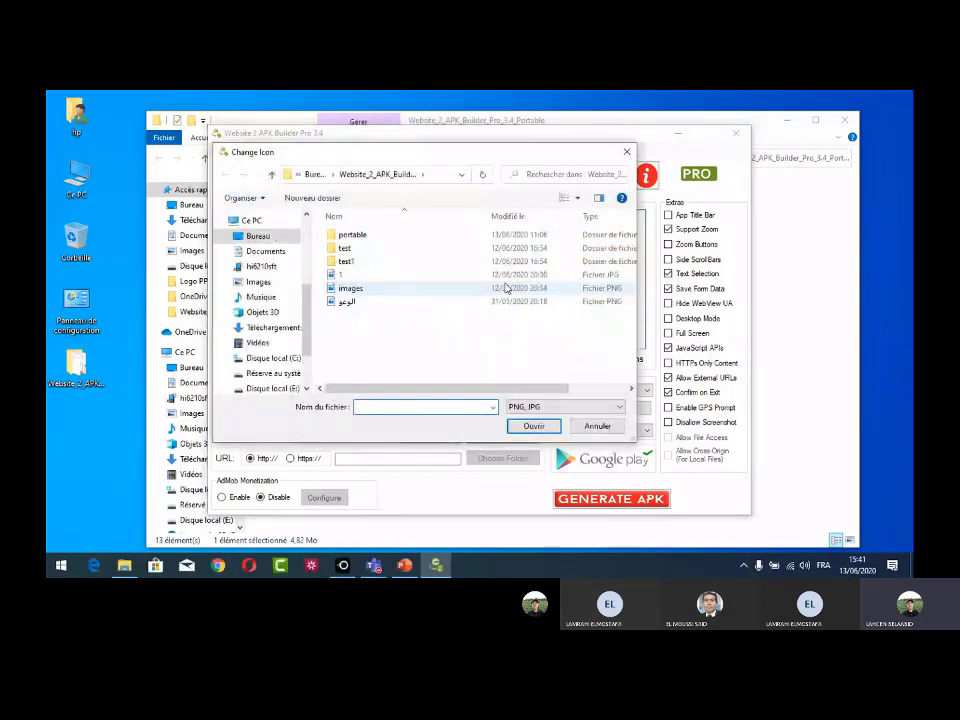
{"action": "left_click", "coordinate": [364, 304]}
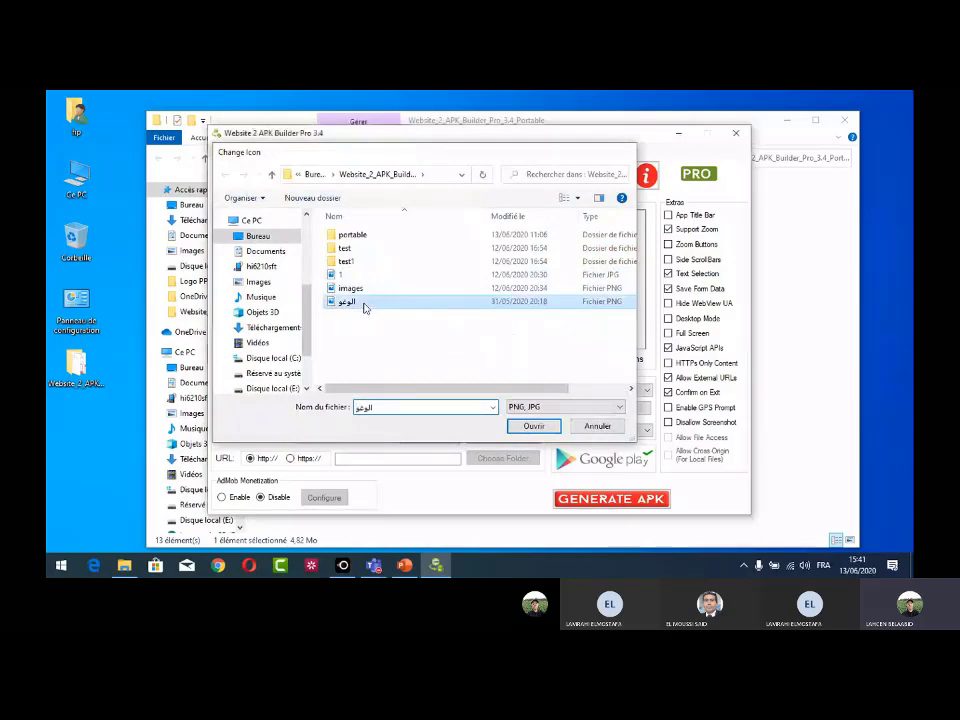
{"action": "double_click", "coordinate": [364, 304]}
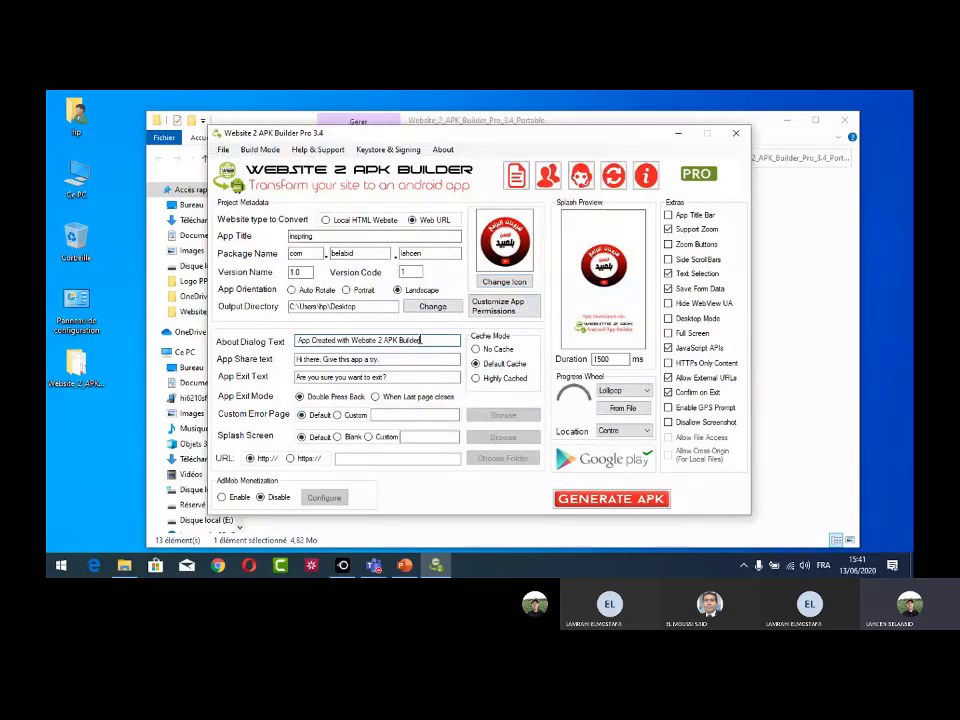
Replace the app exit text with هل تريد الخروج and set the exit mode to When Last page closes.
{"action": "left_click_drag", "start_coordinate": [432, 340], "coordinate": [297, 340]}
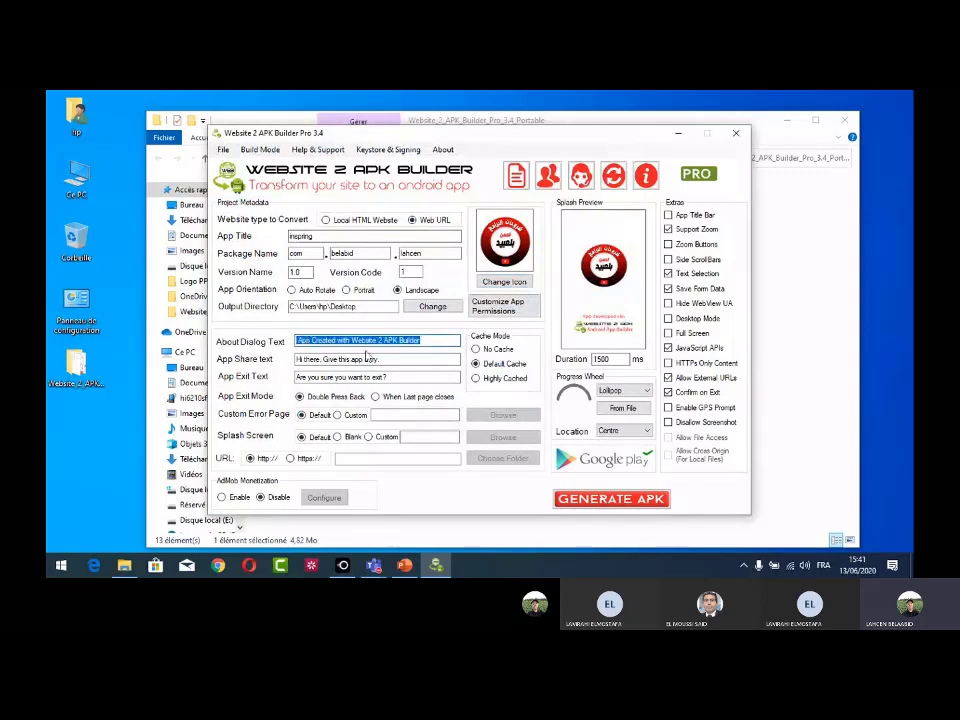
{"action": "left_click_drag", "start_coordinate": [399, 361], "coordinate": [296, 360]}
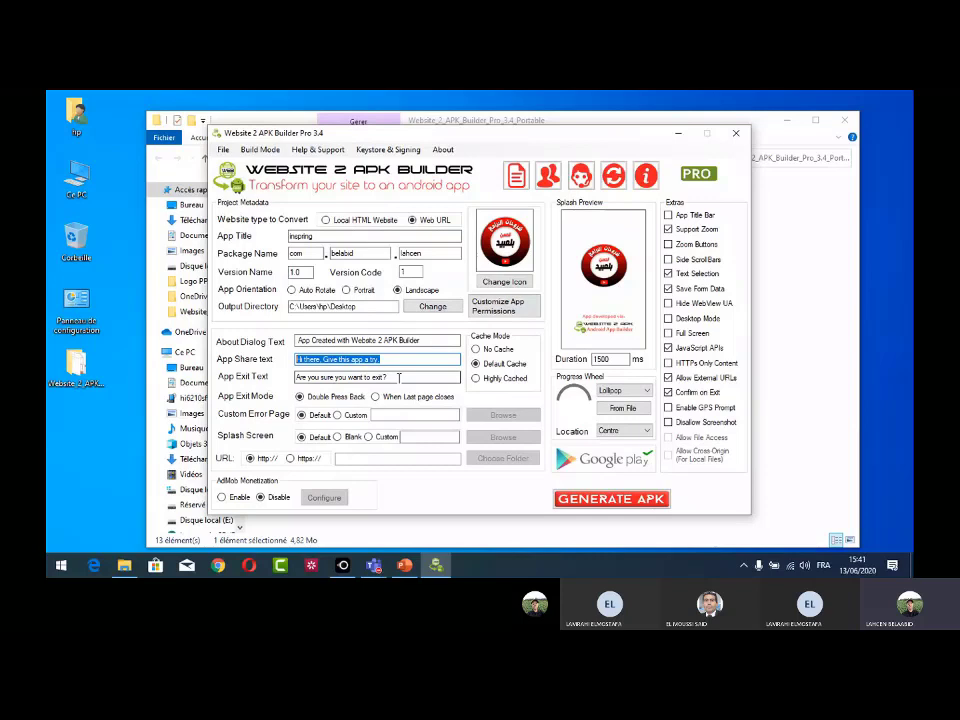
{"action": "key", "text": "Tab"}
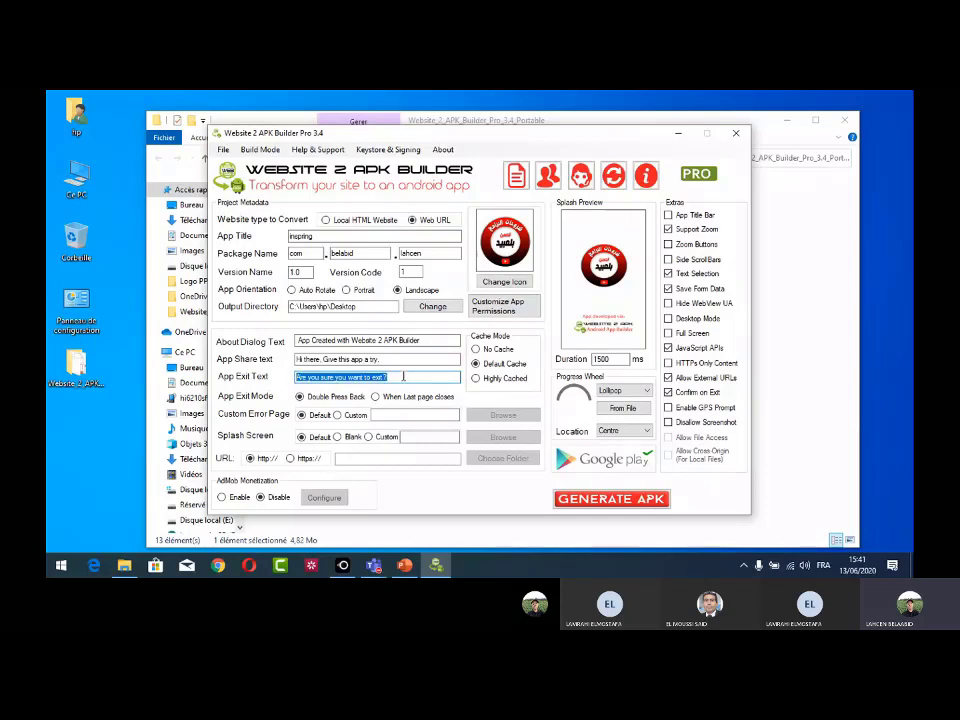
{"action": "key", "text": "alt+shift"}
{"action": "type", "text": "هل"}
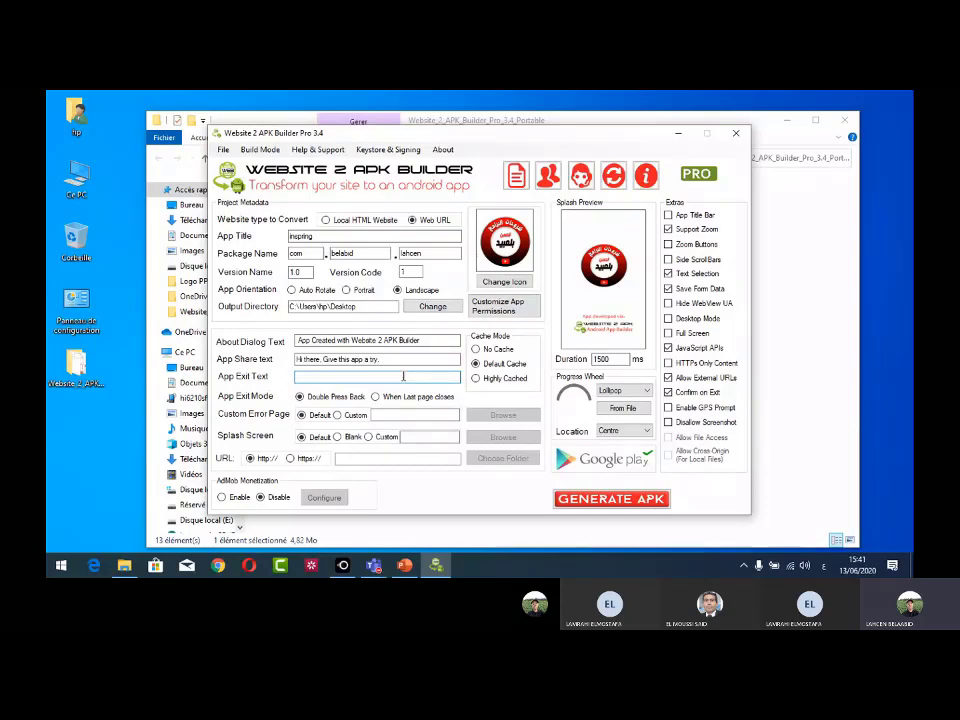
{"action": "type", "text": " ا"}
{"action": "type", "text": "ريد"}
{"action": "type", "text": " الخروج"}
{"action": "type", "text": "؟"}
{"action": "left_click", "coordinate": [375, 398]}
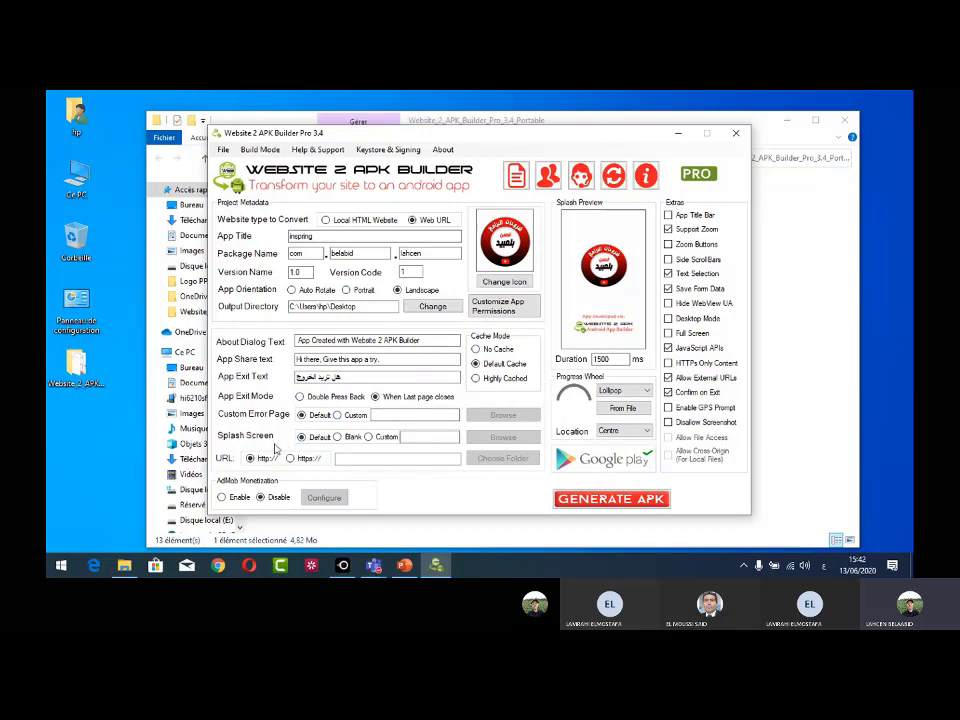
{"action": "left_click", "coordinate": [338, 437]}
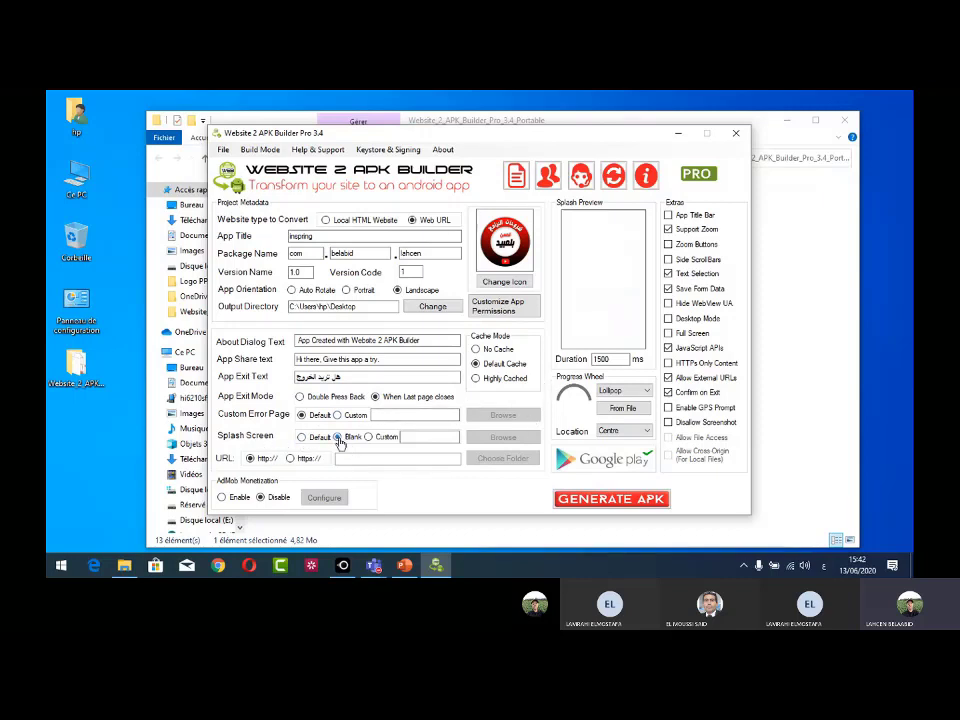
{"action": "left_click", "coordinate": [303, 437]}
{"action": "left_click", "coordinate": [338, 437]}
{"action": "left_click", "coordinate": [369, 437]}
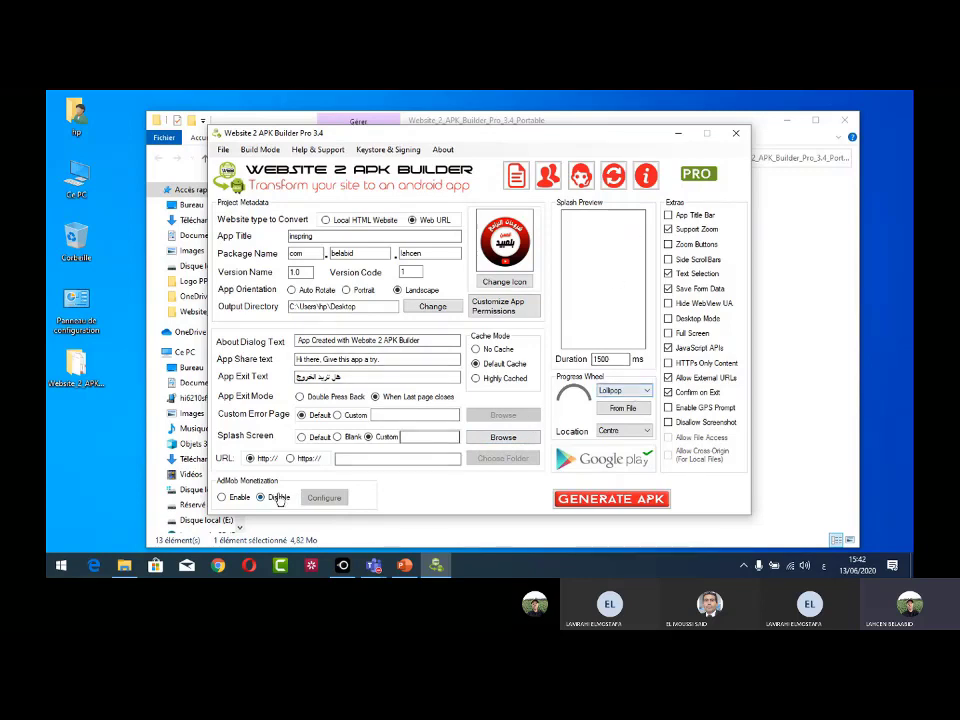
{"action": "left_click", "coordinate": [262, 460]}
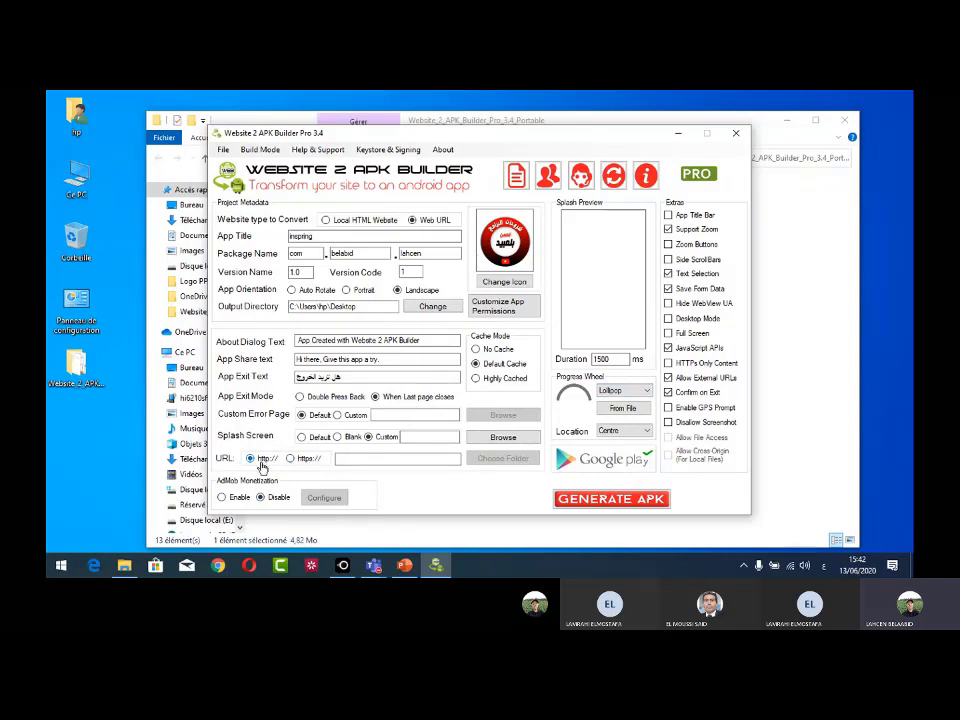
{"action": "left_click", "coordinate": [340, 461]}
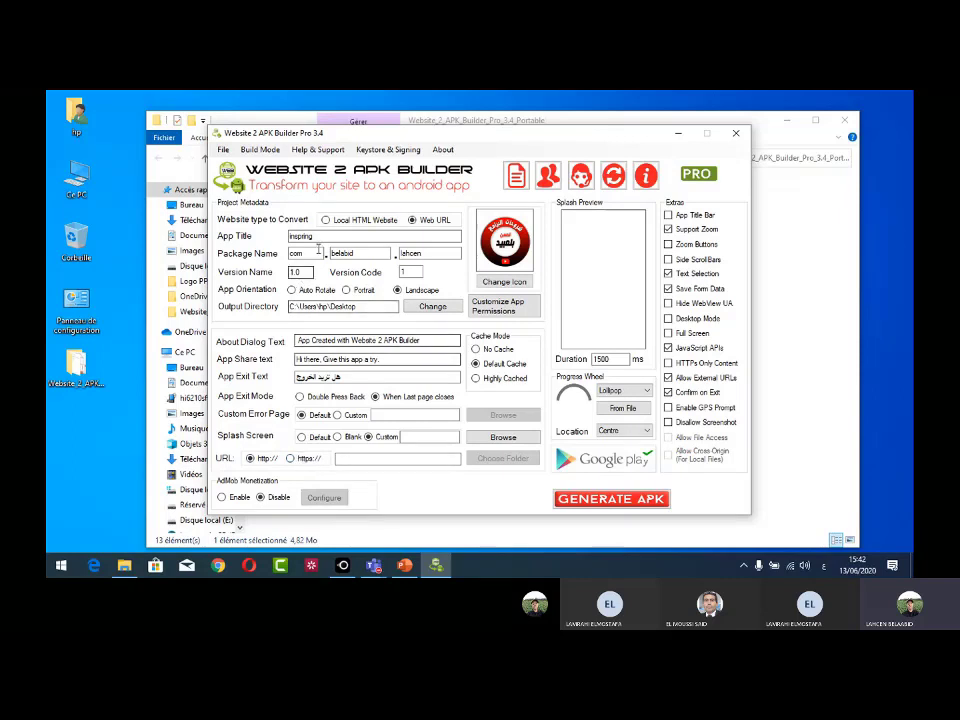
Switch the website type to Local HTML Website and choose the desktop's test (Published) folder as its directory.
{"action": "left_click", "coordinate": [325, 220]}
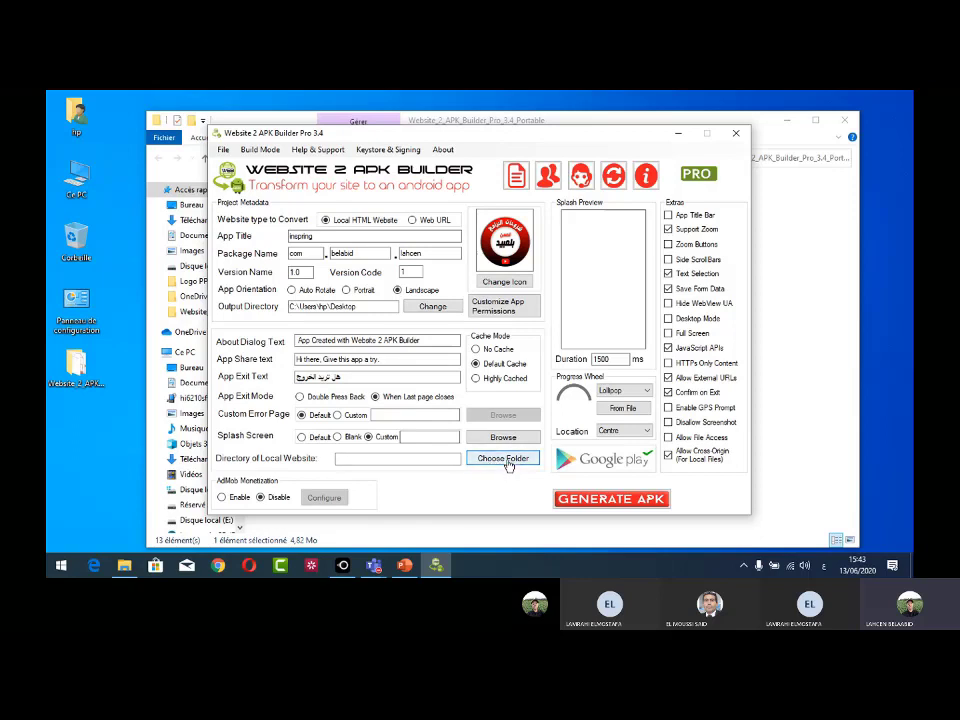
{"action": "left_click", "coordinate": [508, 462]}
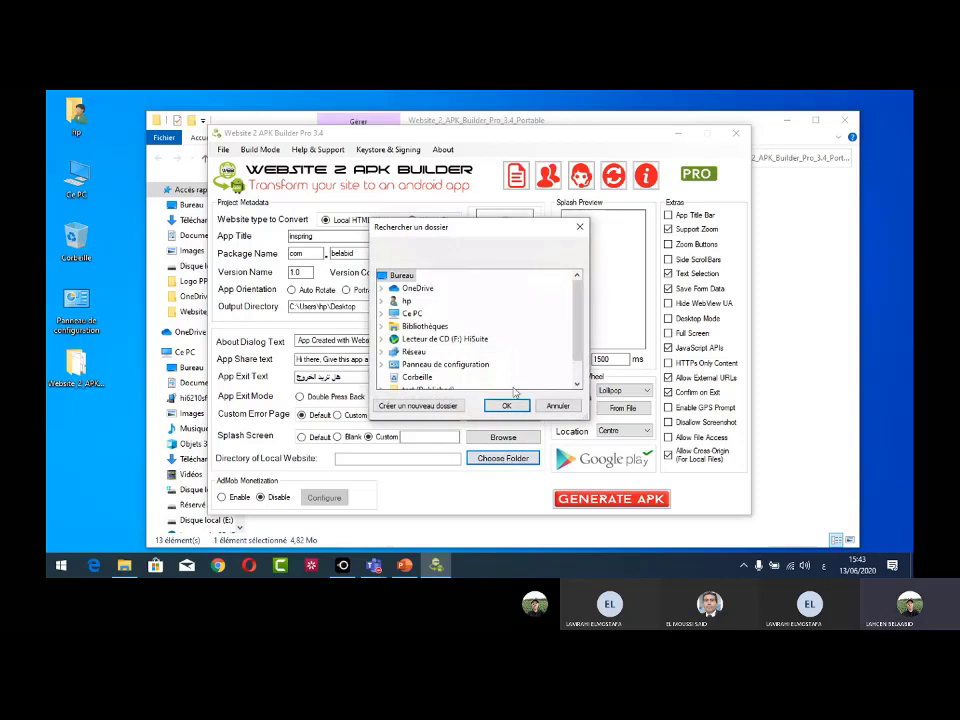
{"action": "scroll", "coordinate": [460, 370], "scroll_direction": "down", "scroll_amount": 2}
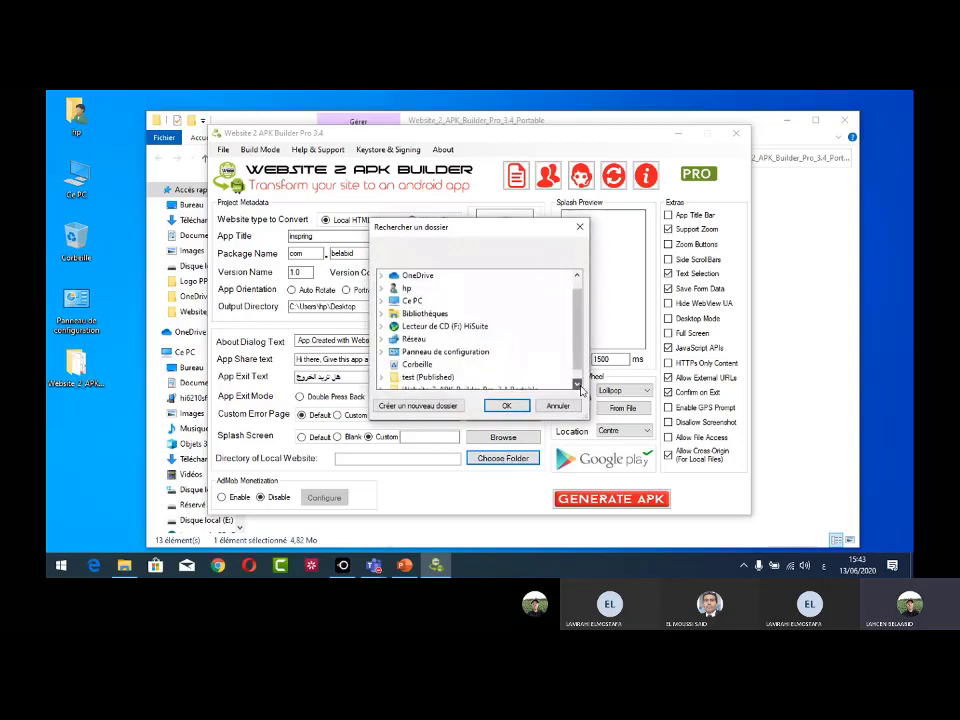
{"action": "left_click", "coordinate": [420, 366]}
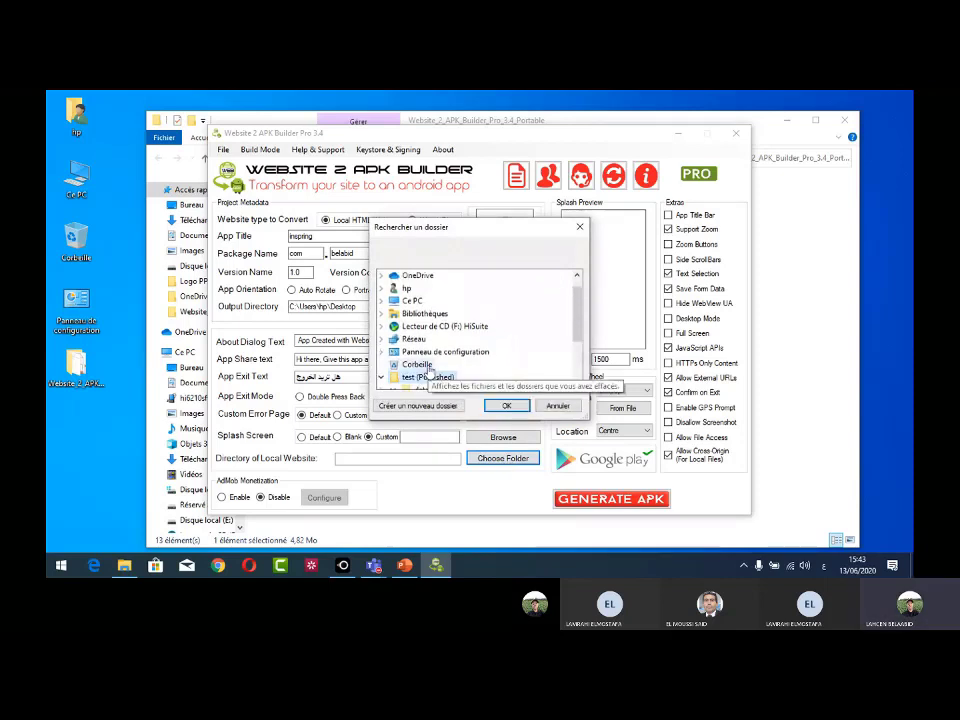
{"action": "left_click", "coordinate": [506, 405]}
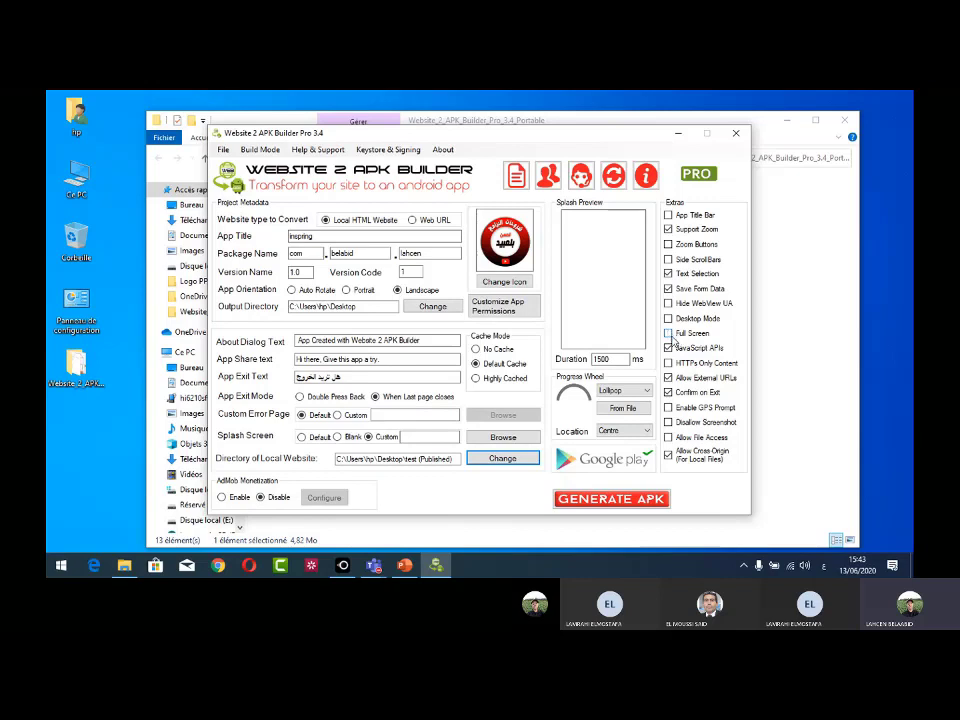
Enable Full Screen for the app and try to generate the APK, dismissing the message.
{"action": "left_click", "coordinate": [669, 334]}
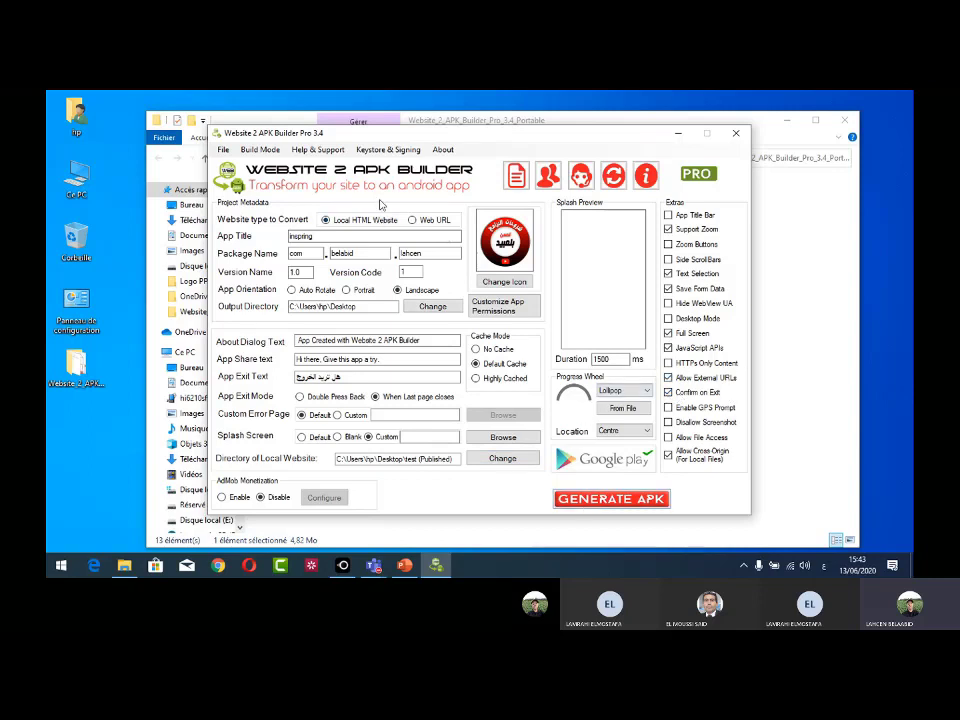
{"action": "left_click", "coordinate": [620, 502]}
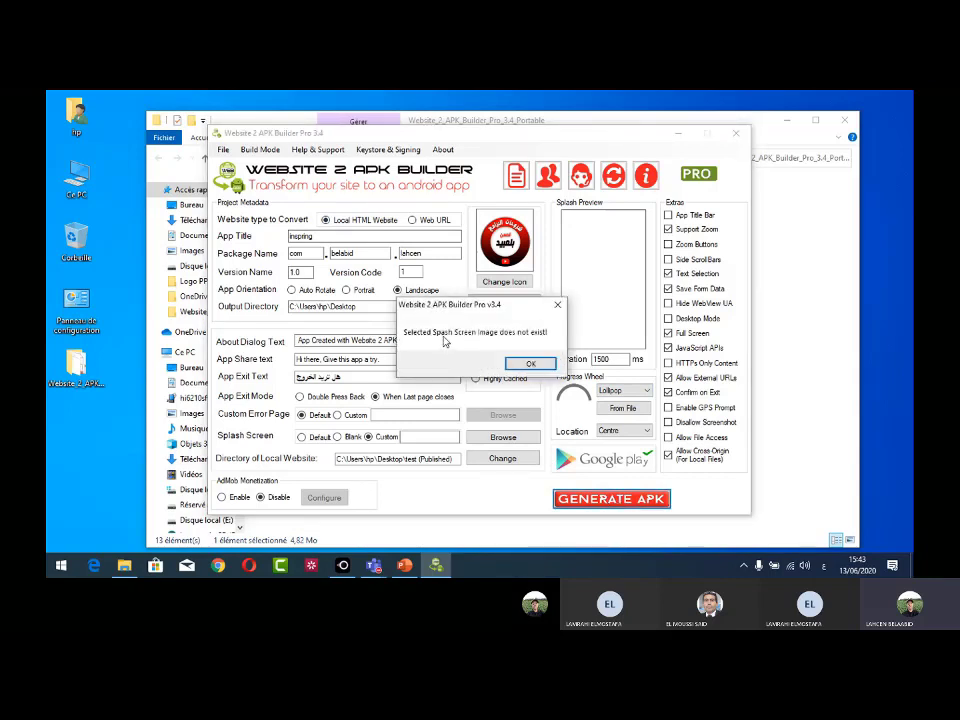
{"action": "left_click", "coordinate": [530, 365]}
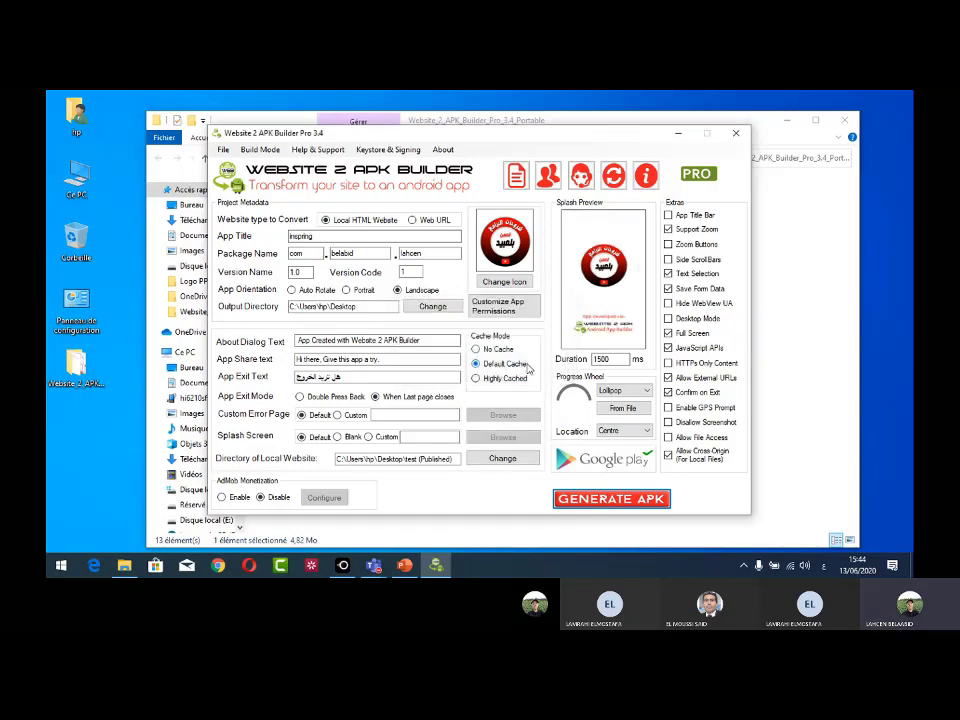
Set the splash screen to Blank and generate the APK, cancelling the signing instructions and closing the builder.
{"action": "left_click", "coordinate": [342, 437]}
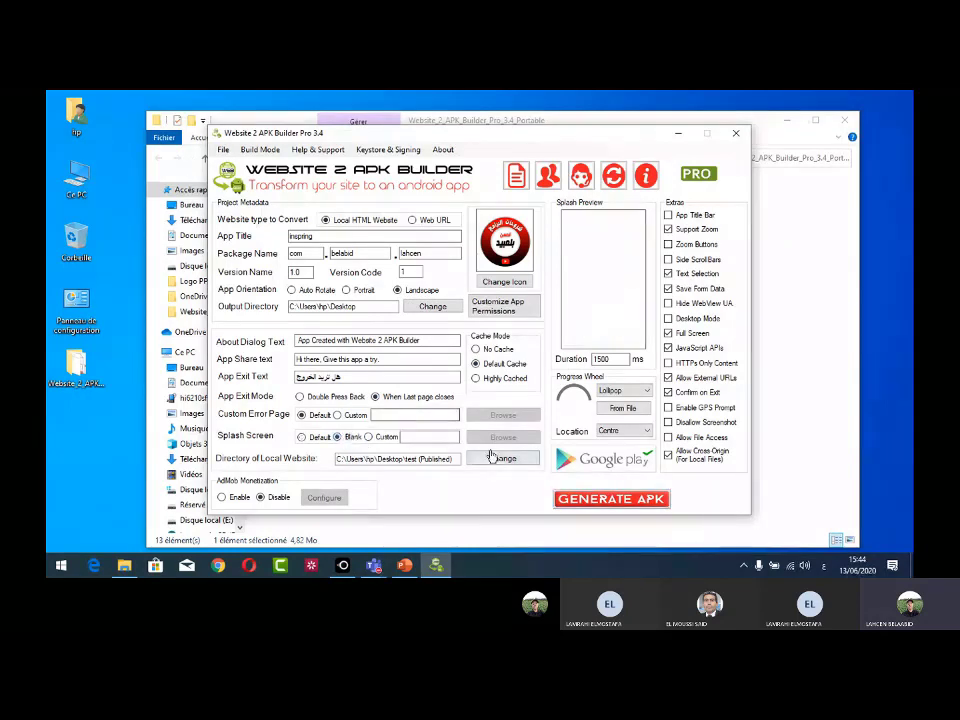
{"action": "left_click", "coordinate": [611, 498]}
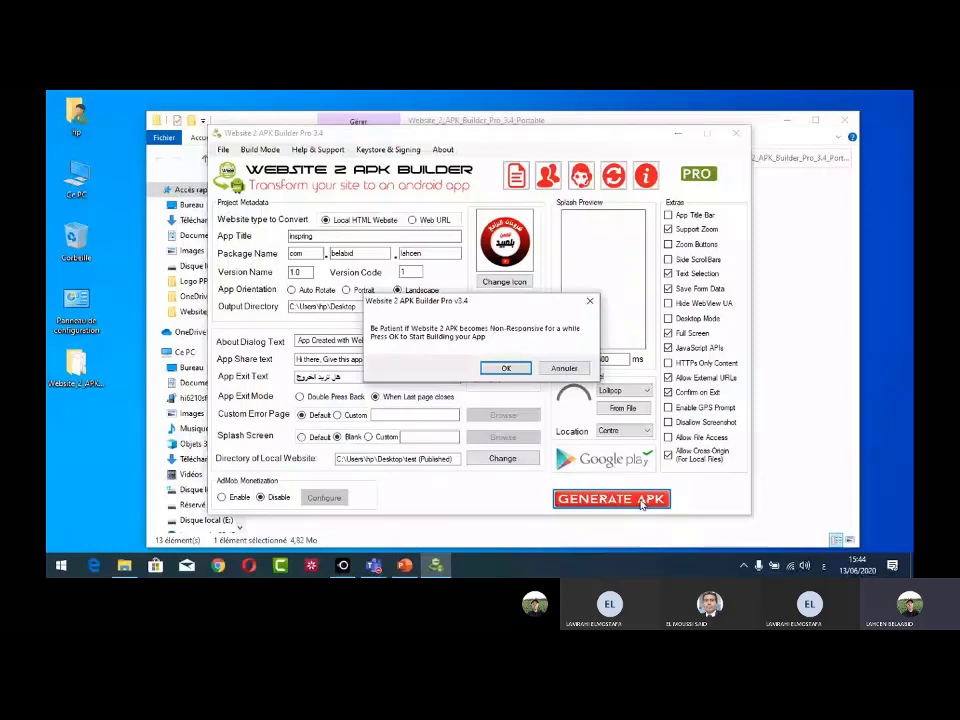
{"action": "left_click", "coordinate": [485, 370]}
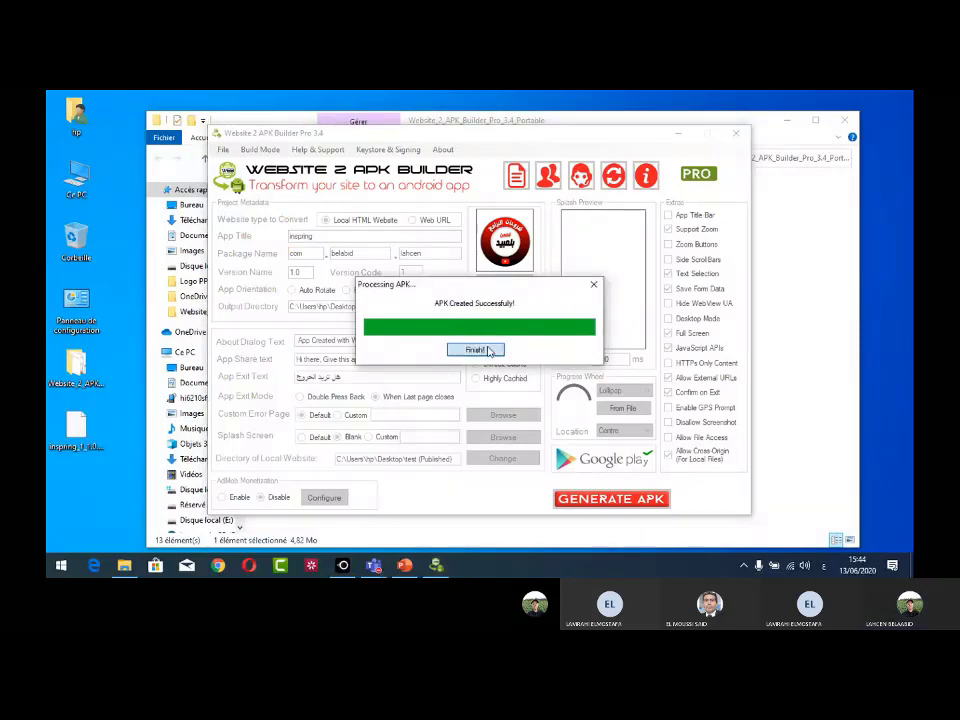
{"action": "left_click", "coordinate": [476, 350]}
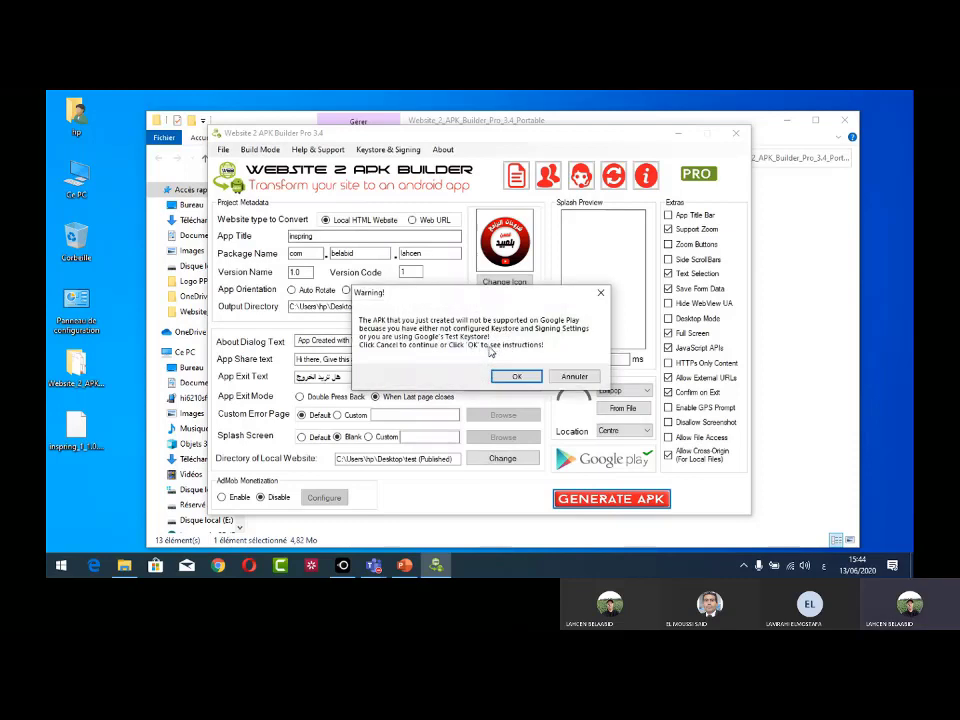
{"action": "left_click", "coordinate": [574, 377]}
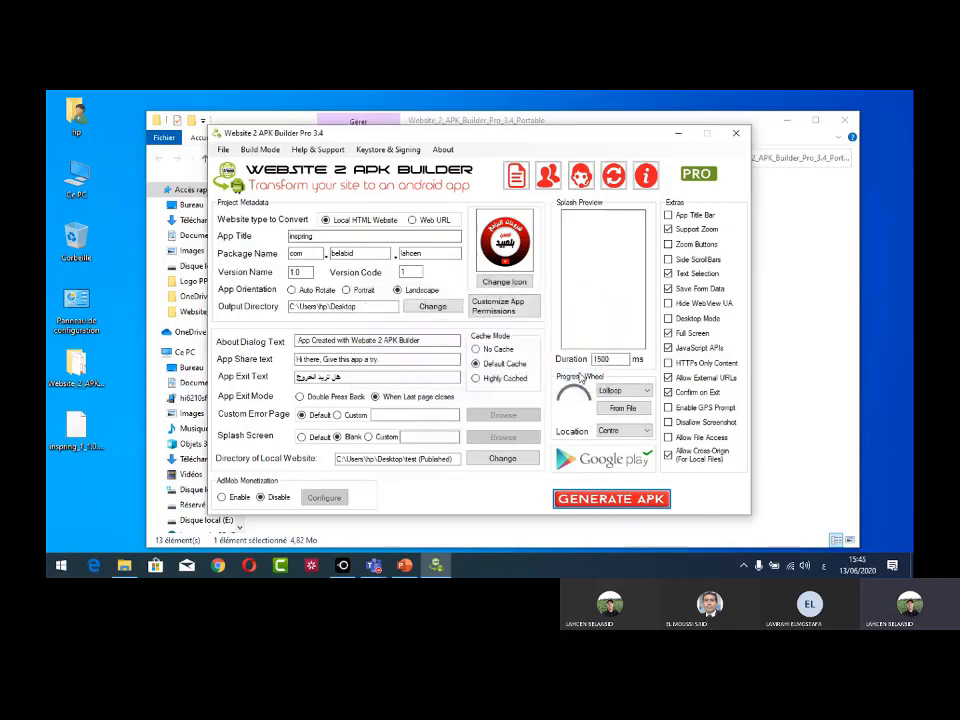
{"action": "left_click", "coordinate": [737, 134]}
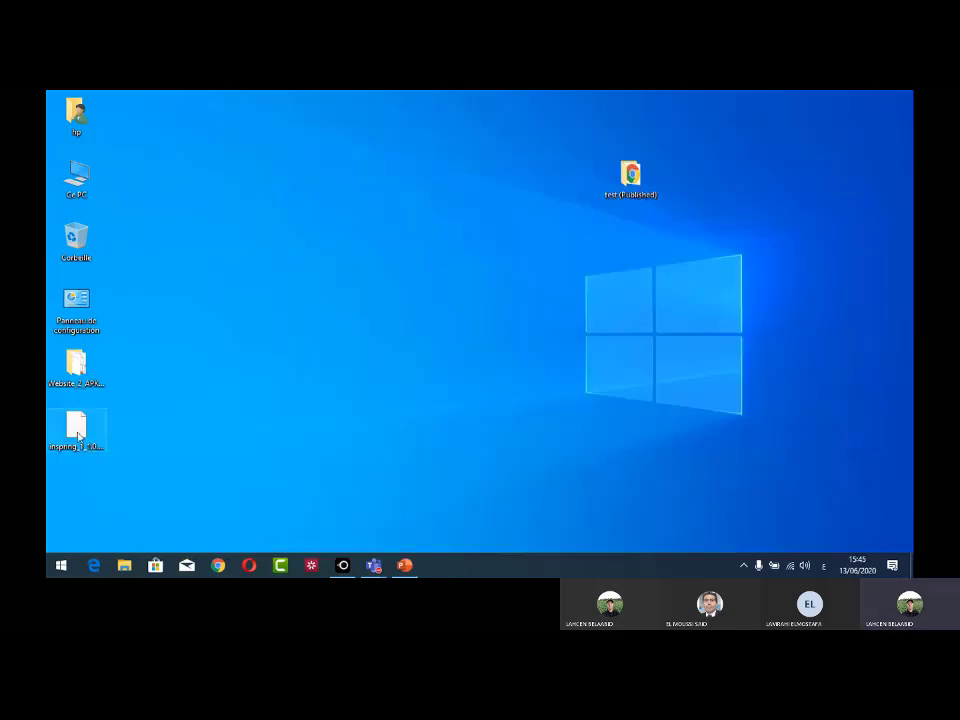
Move the generated inspring_1_1.0.apk file to an empty area of the desktop and copy it.
{"action": "left_click_drag", "start_coordinate": [78, 435], "coordinate": [386, 184]}
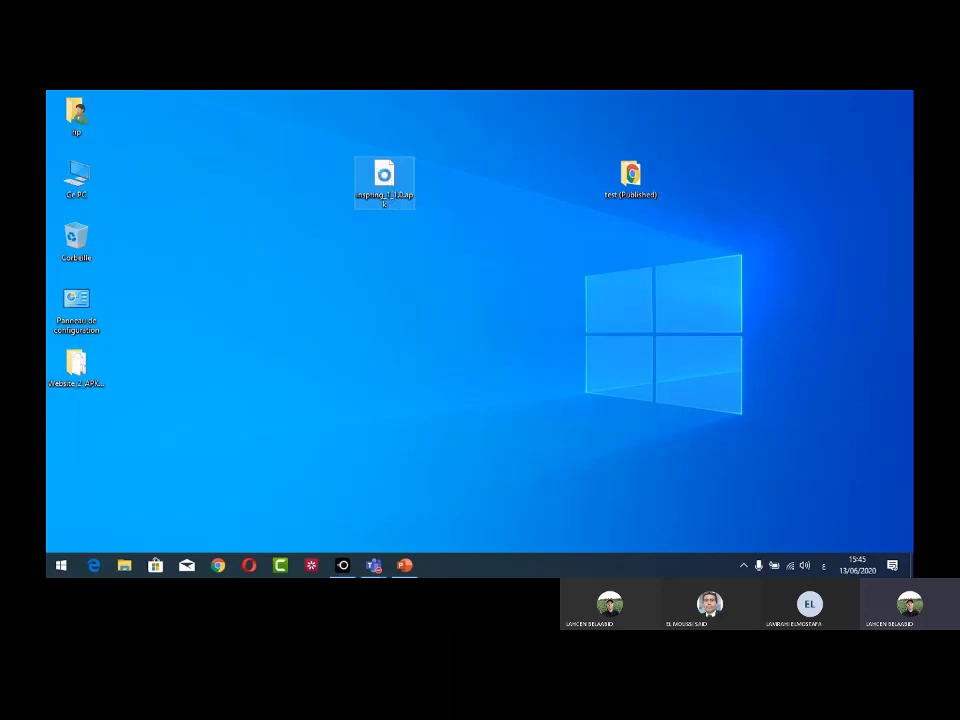
{"action": "right_click", "coordinate": [386, 176]}
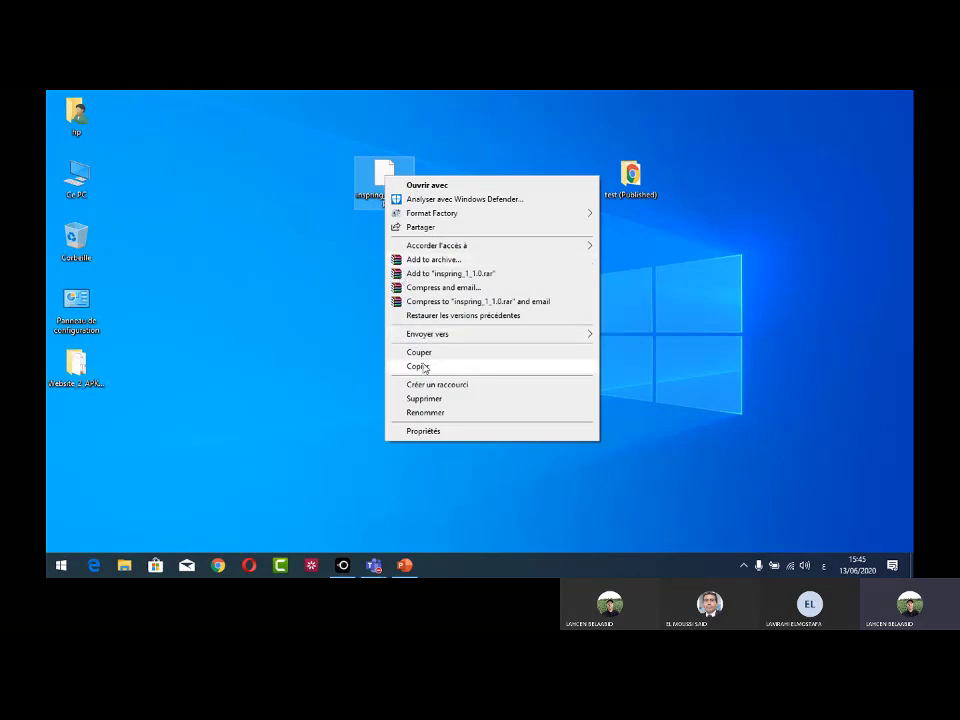
{"action": "left_click", "coordinate": [424, 367]}
Paste the copied APK into the author's personal folder in the hi6210sft phone's internal storage and close the folder window.
{"action": "left_click", "coordinate": [83, 179]}
{"action": "double_click", "coordinate": [83, 179]}
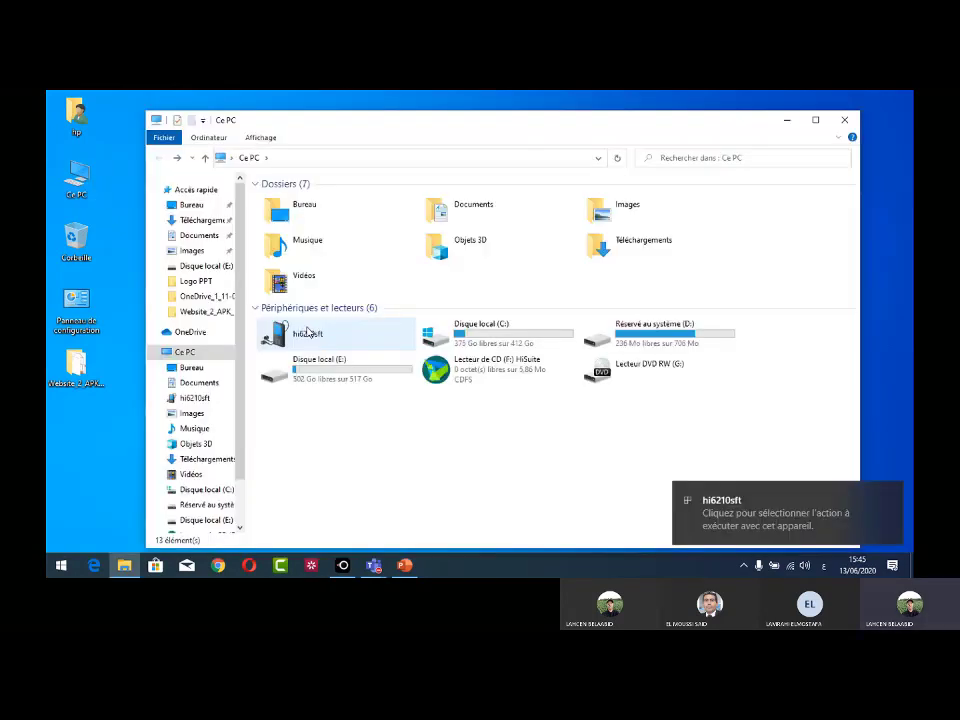
{"action": "double_click", "coordinate": [303, 336]}
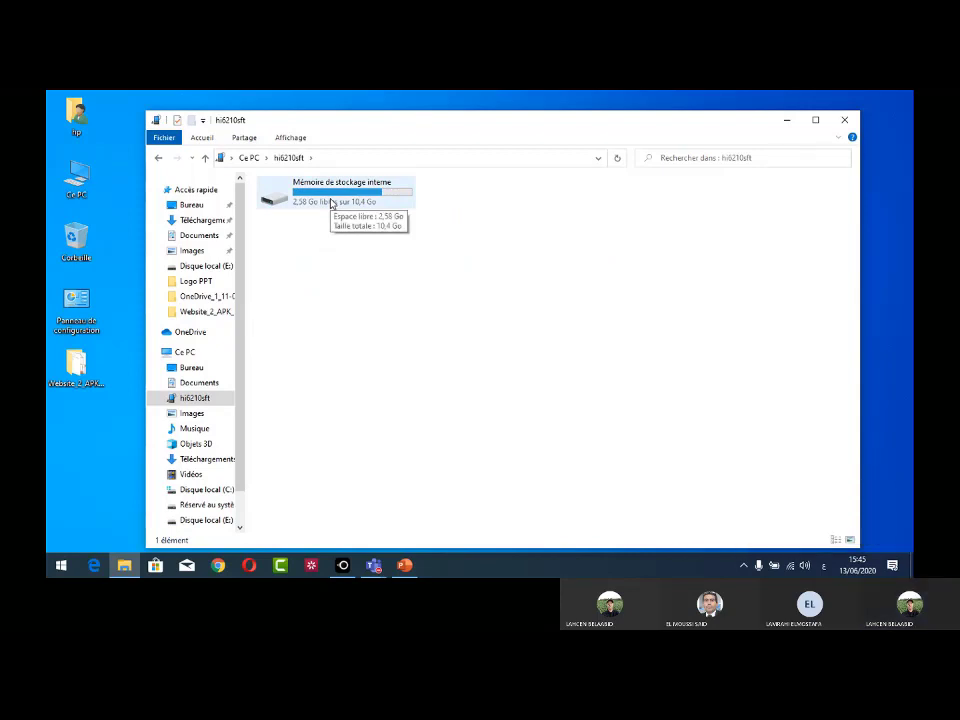
{"action": "left_click", "coordinate": [331, 203]}
{"action": "double_click", "coordinate": [331, 203]}
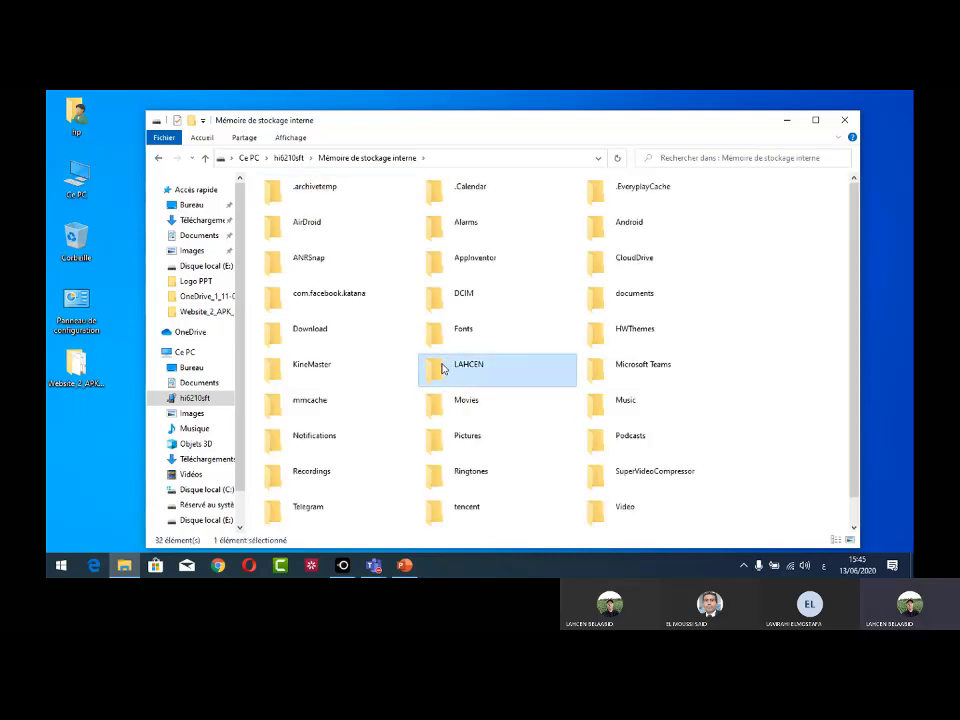
{"action": "double_click", "coordinate": [443, 369]}
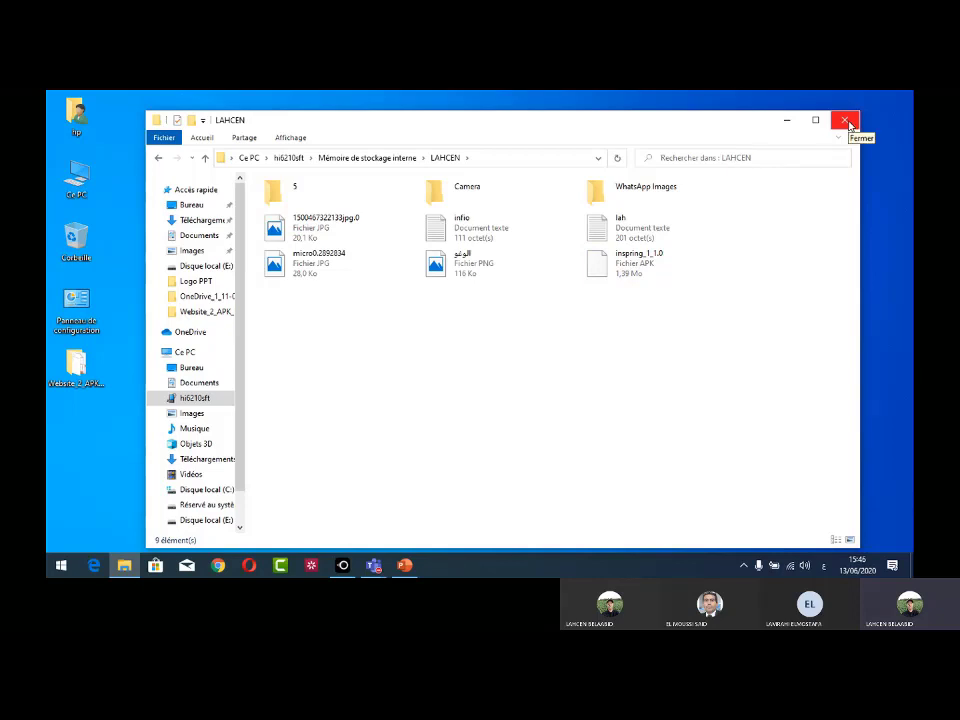
{"action": "left_click", "coordinate": [849, 124]}
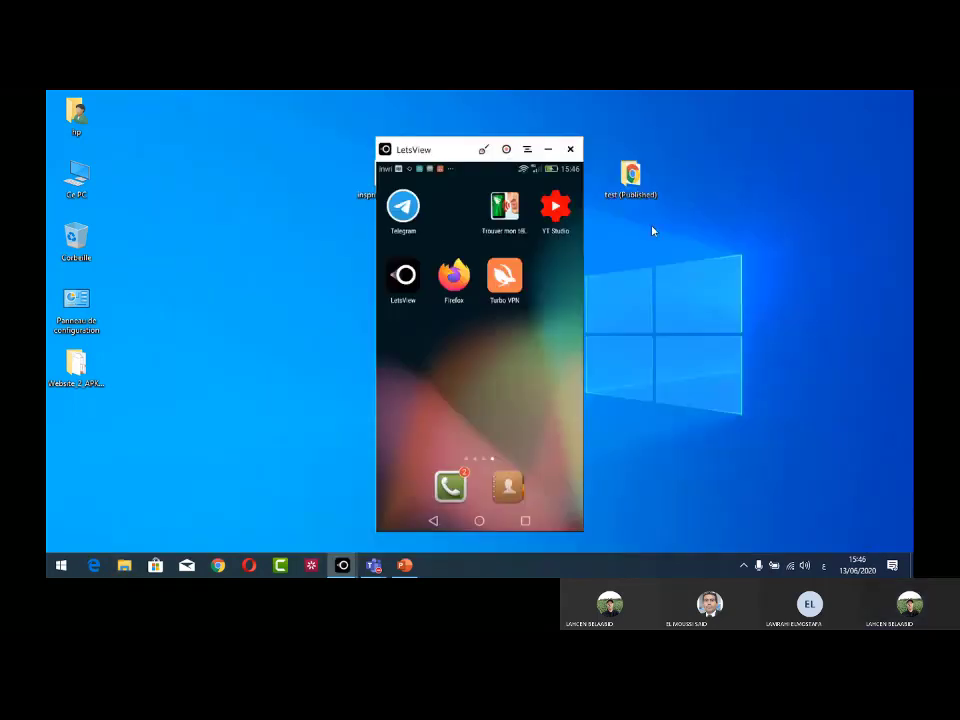